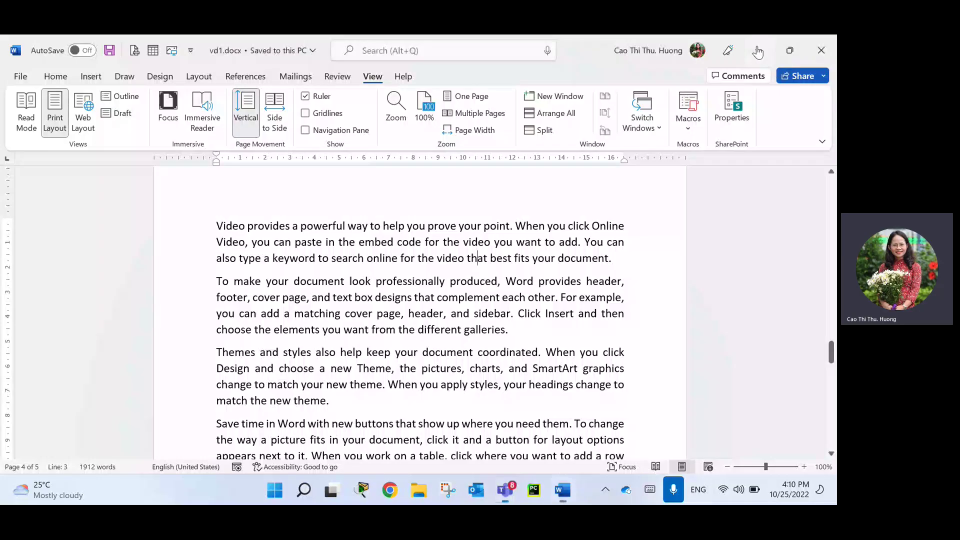
Bring the vd1.docx window back and place the cursor before the word 'look'.
click(758, 50)
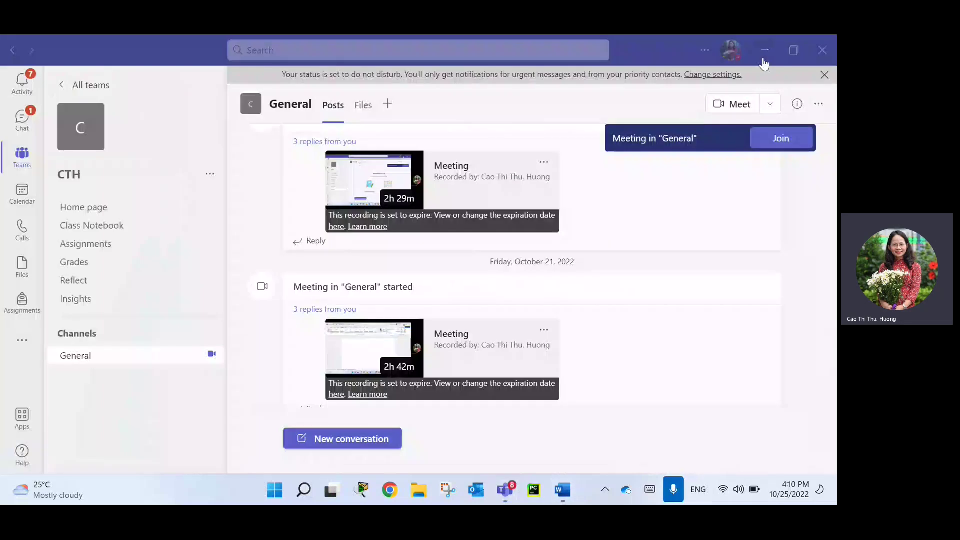
click(764, 52)
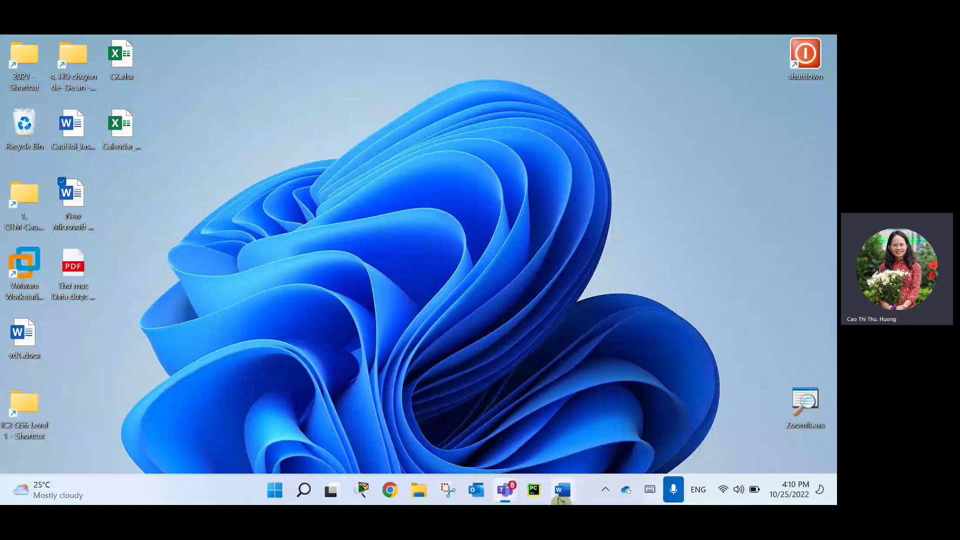
click(561, 492)
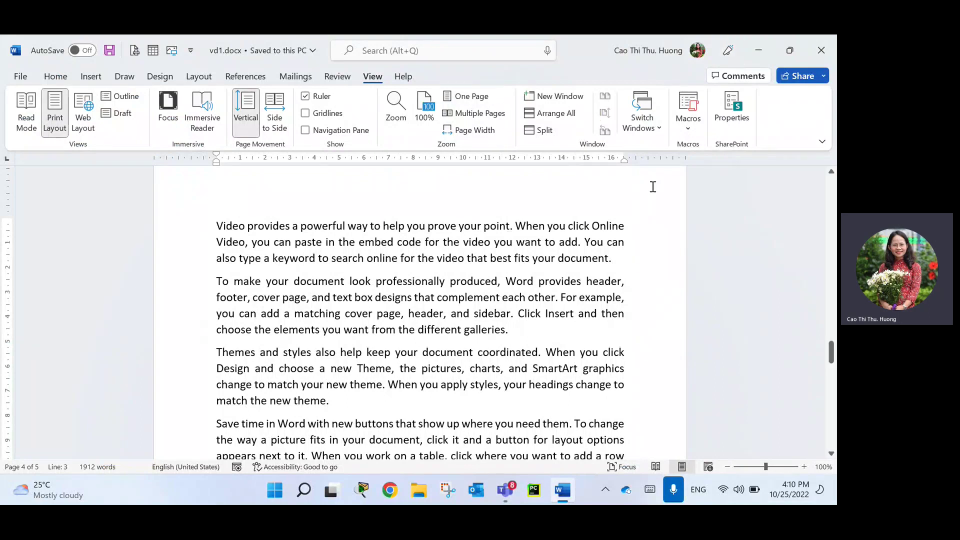
click(350, 283)
Preview the Insert tab's Pages, Table and Links dropdown menus.
click(93, 79)
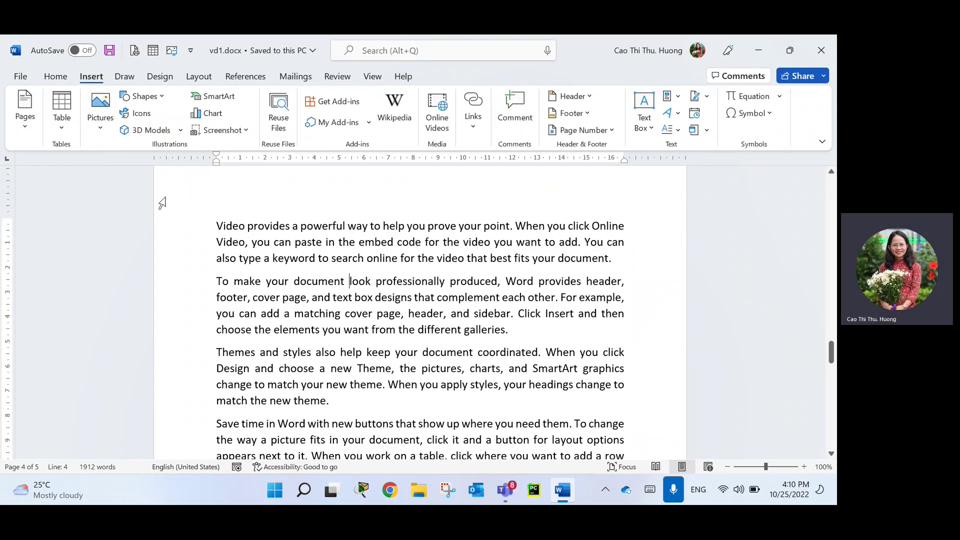
click(29, 136)
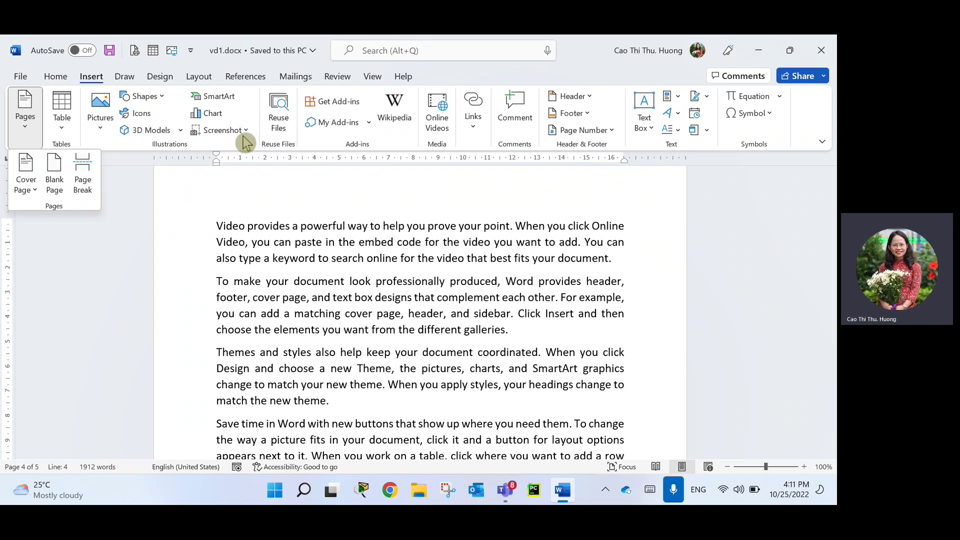
click(65, 131)
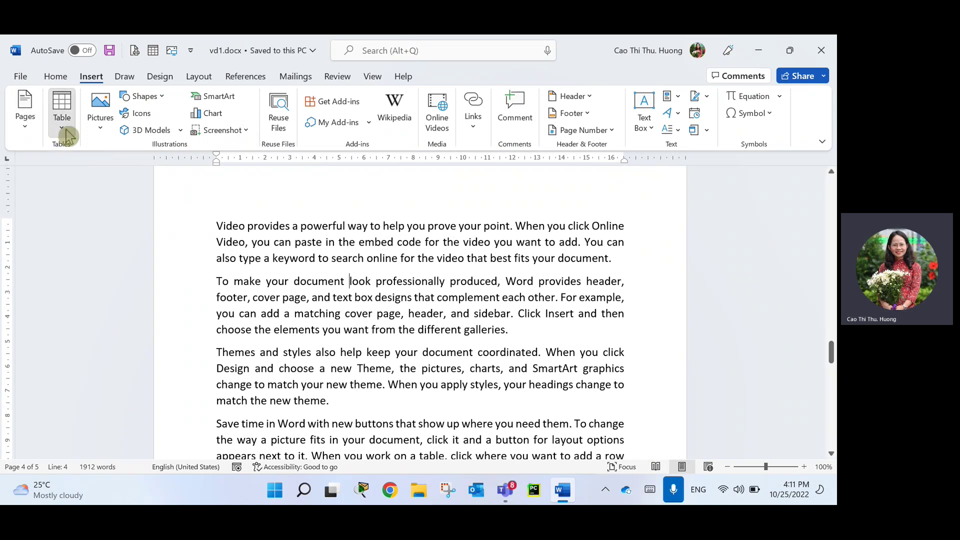
click(480, 230)
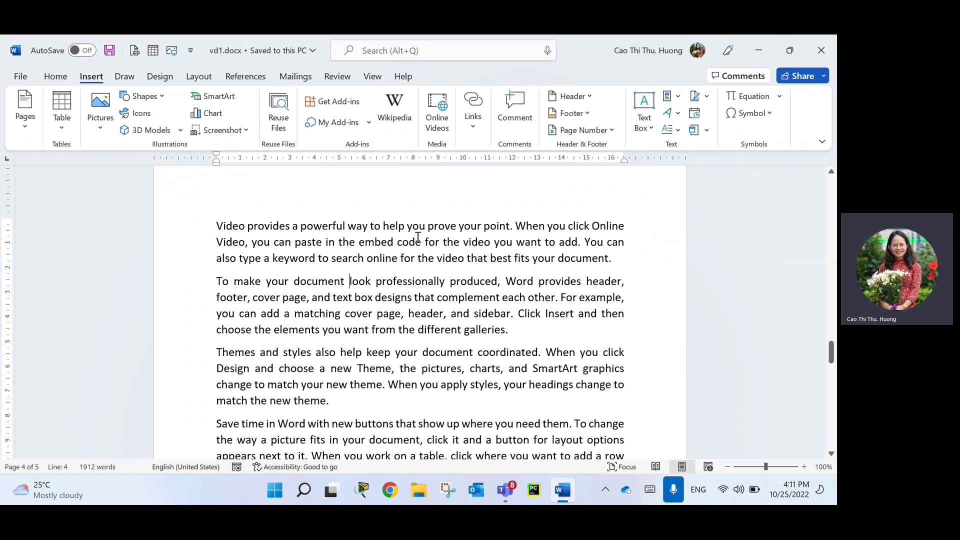
click(475, 134)
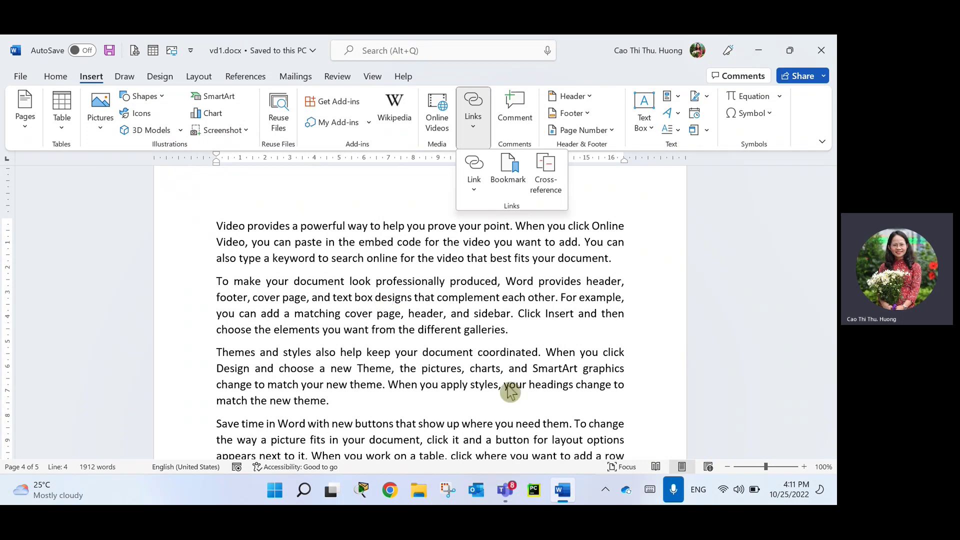
click(381, 331)
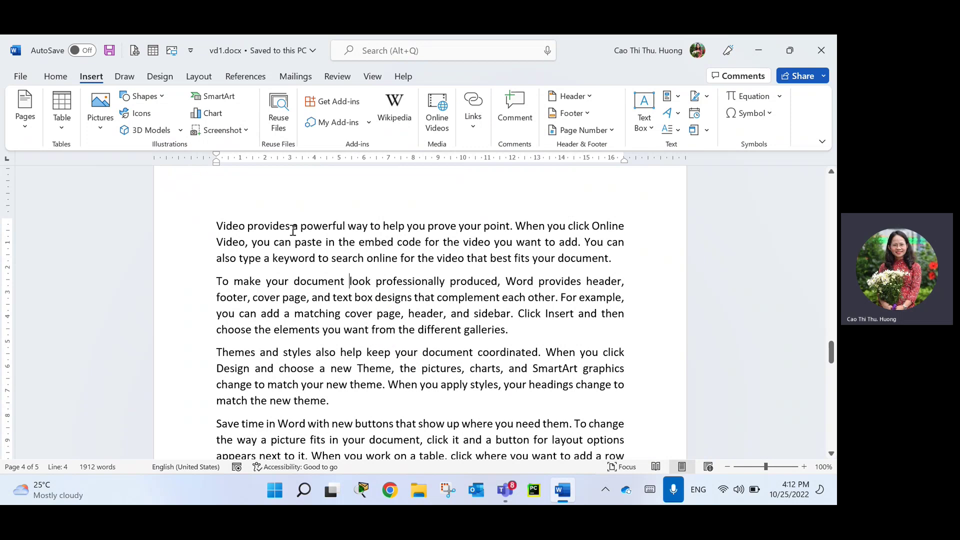
Delete 'Video provides', break the paragraph after 'To make your', and select that line.
click(290, 226)
key(ctrl+BackSpace)
key(ctrl+BackSpace)
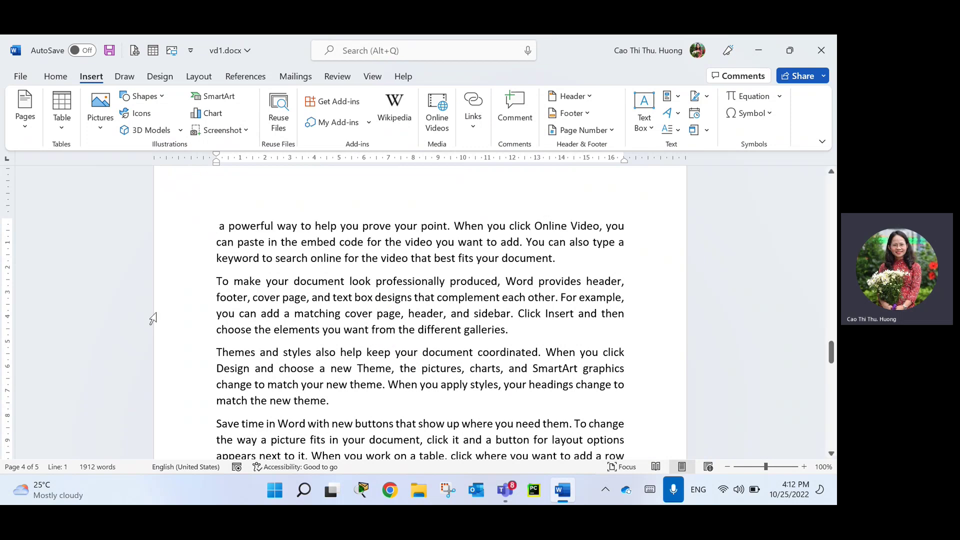
click(289, 279)
key(Return)
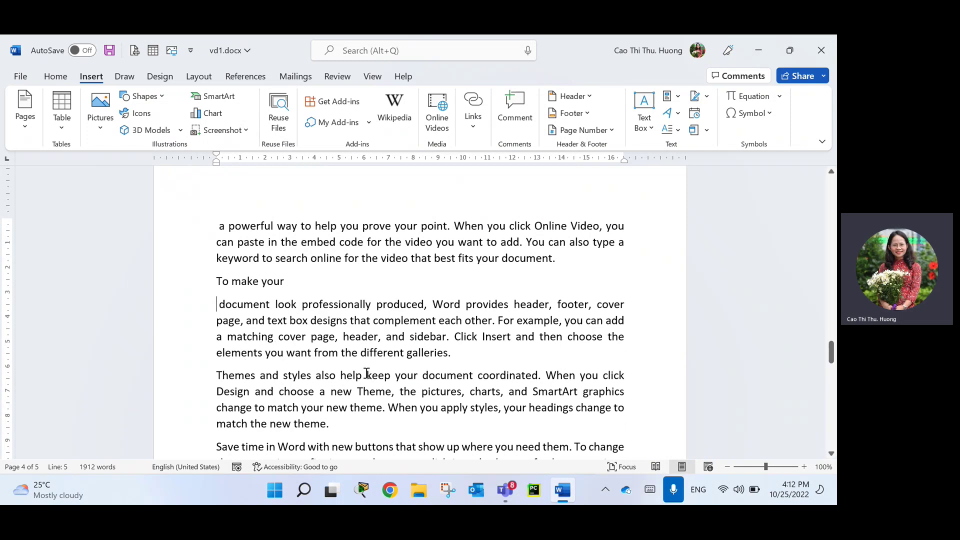
ctrl+scroll(366, 374, up, 3)
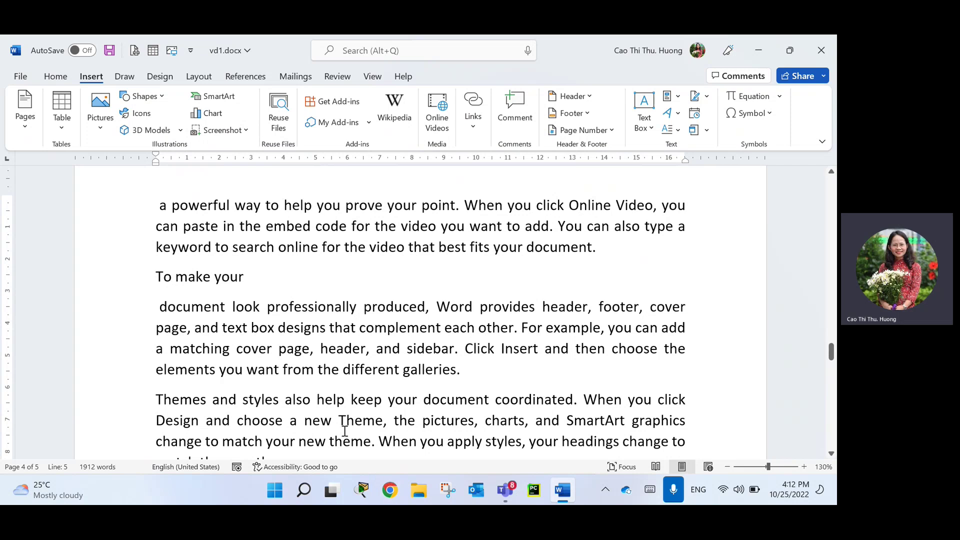
click(128, 280)
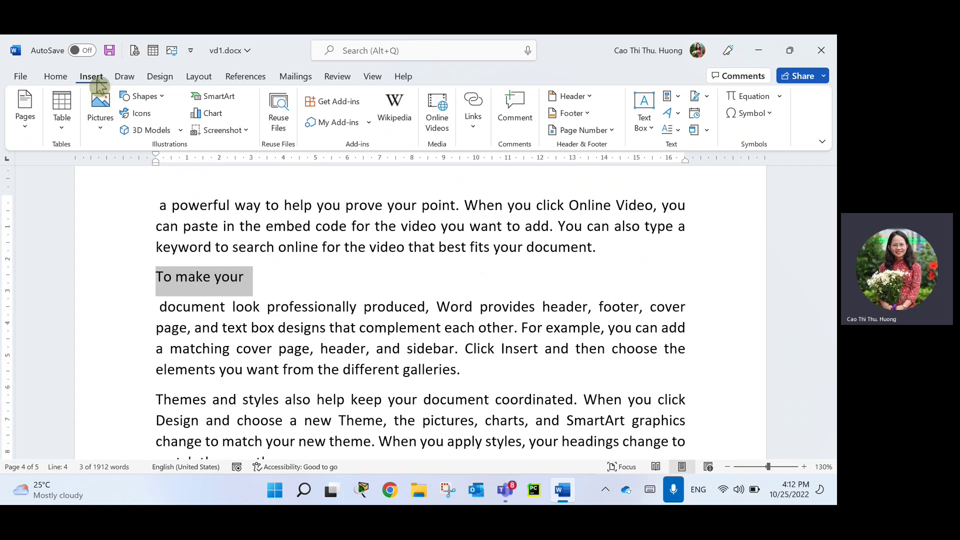
Open the Insert Hyperlink dialog for the selected 'To make your' text with Ctrl+K.
click(471, 122)
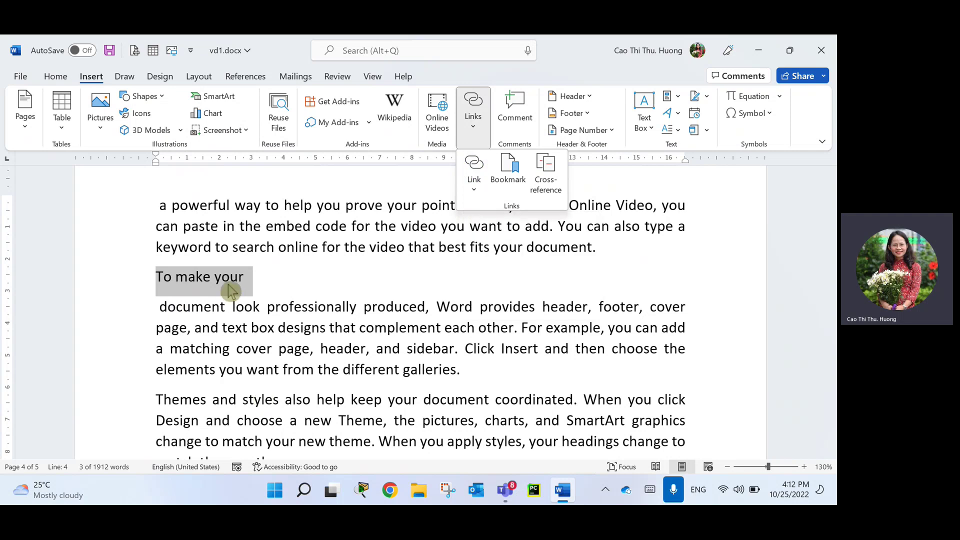
click(253, 305)
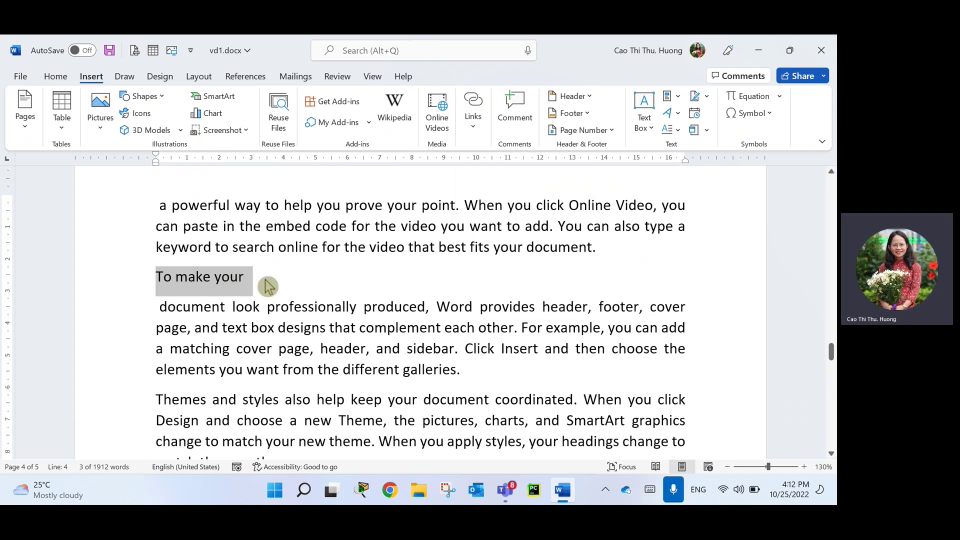
key(ctrl+k)
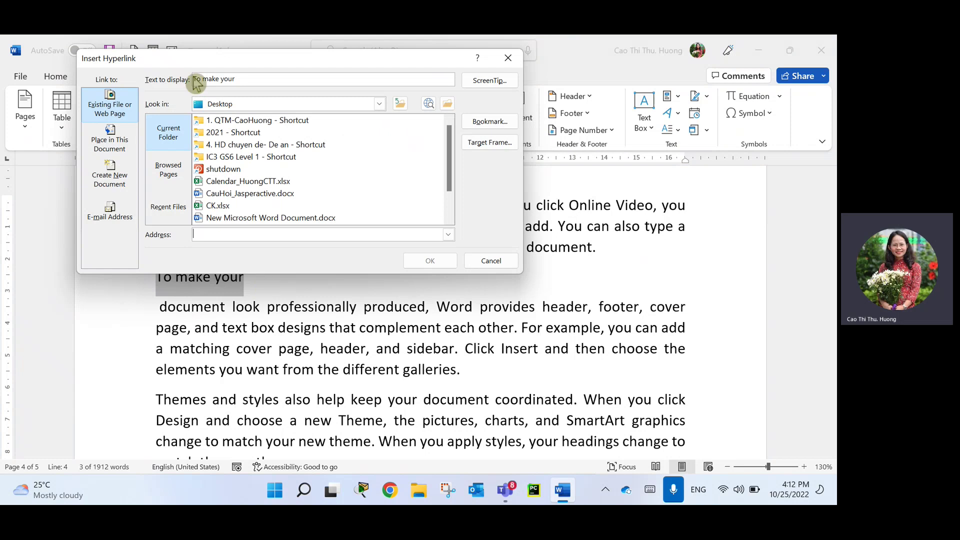
drag(158, 69, 276, 120)
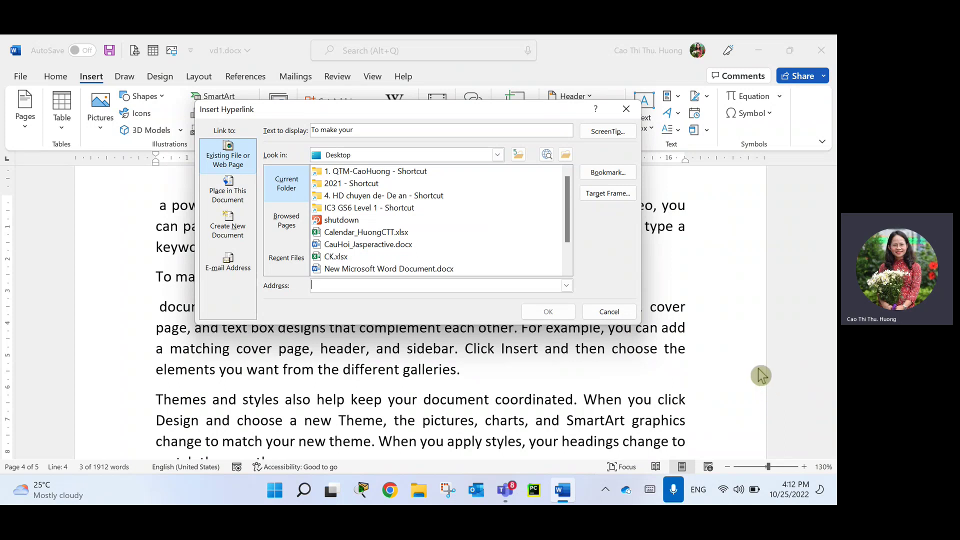
key(super+d)
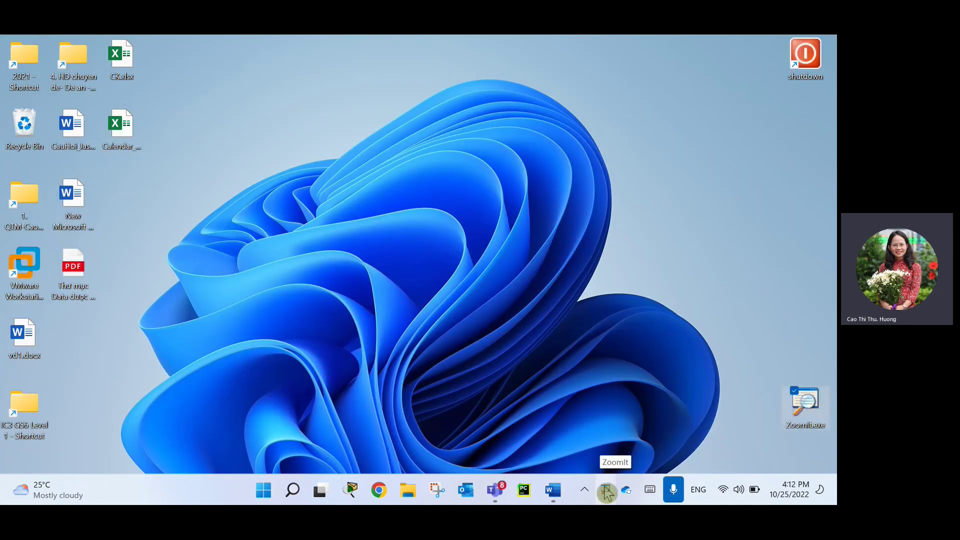
click(550, 493)
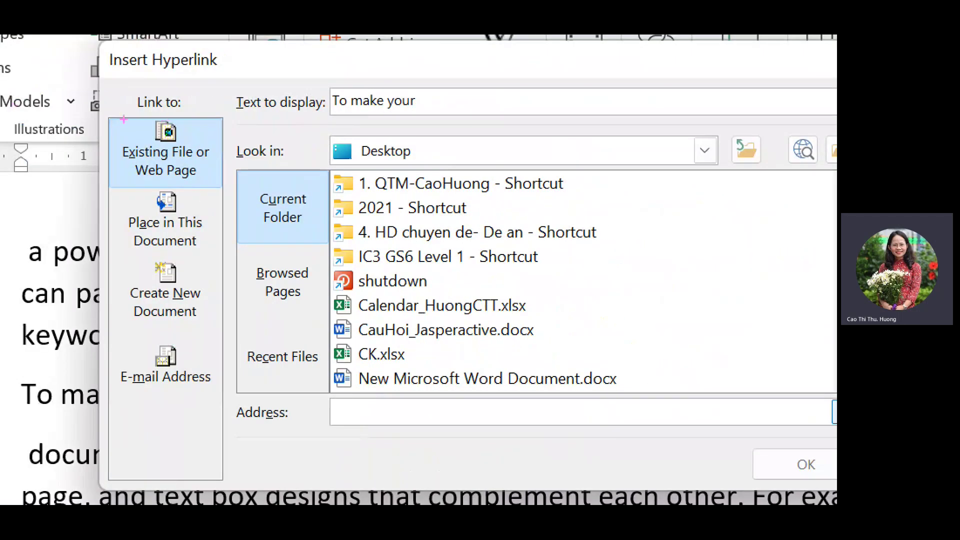
Choose Existing File or Web Page as the link type in Insert Hyperlink.
mouse_move(127, 113)
mouse_down()
mouse_move(215, 114)
mouse_move(160, 127)
mouse_up()
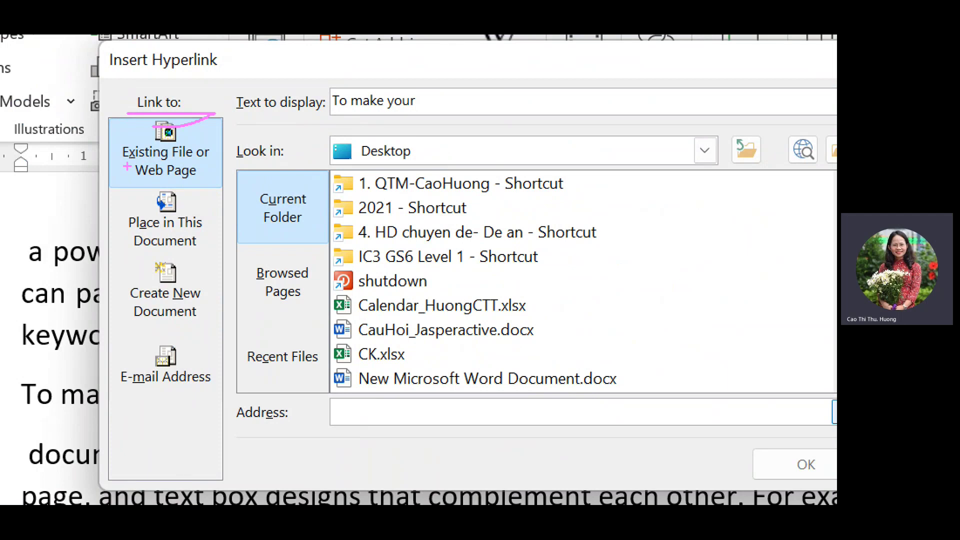
drag(134, 163, 202, 149)
drag(133, 183, 220, 185)
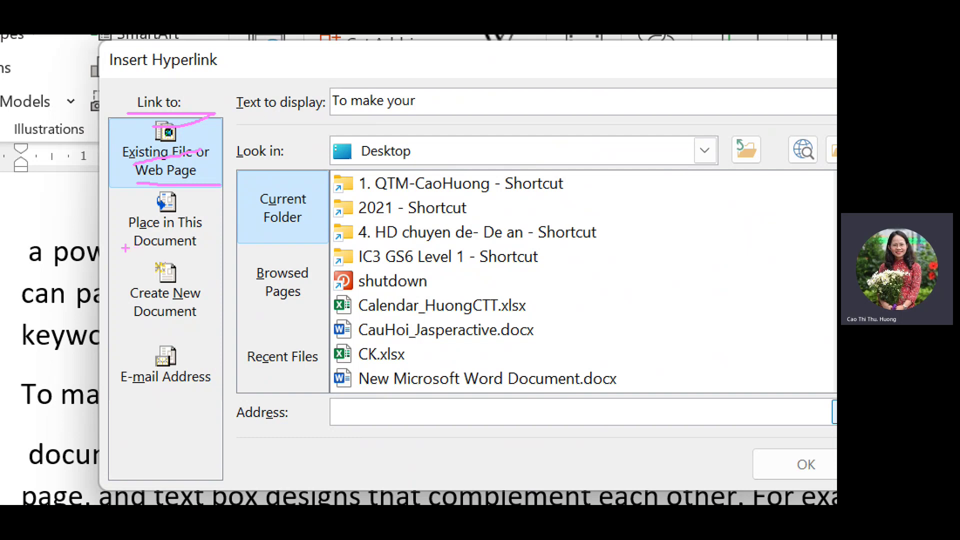
drag(129, 248, 203, 245)
drag(122, 330, 214, 314)
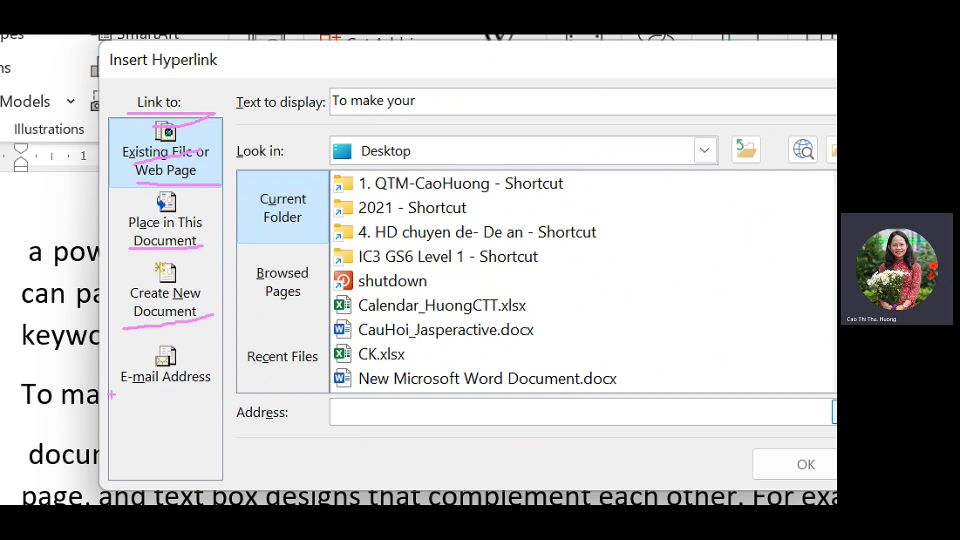
drag(113, 395, 200, 383)
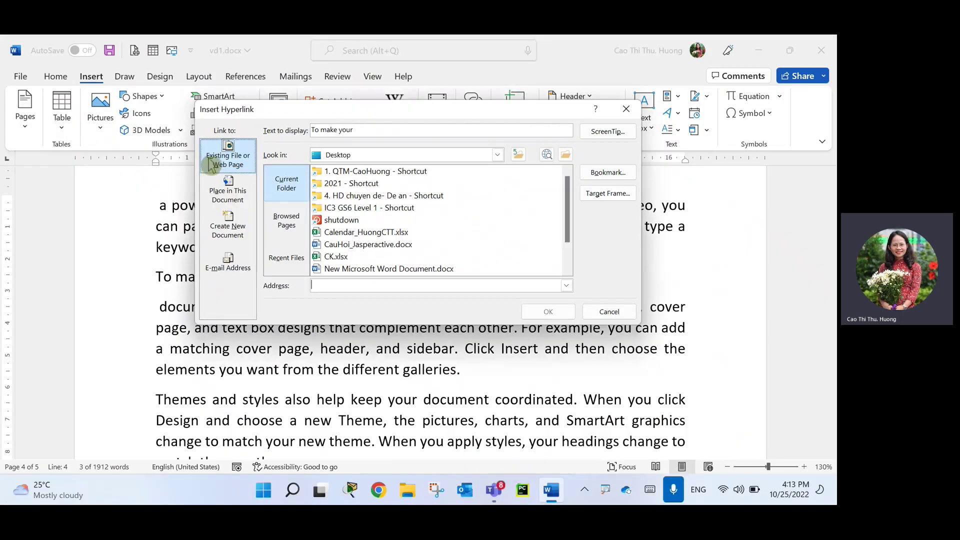
click(228, 157)
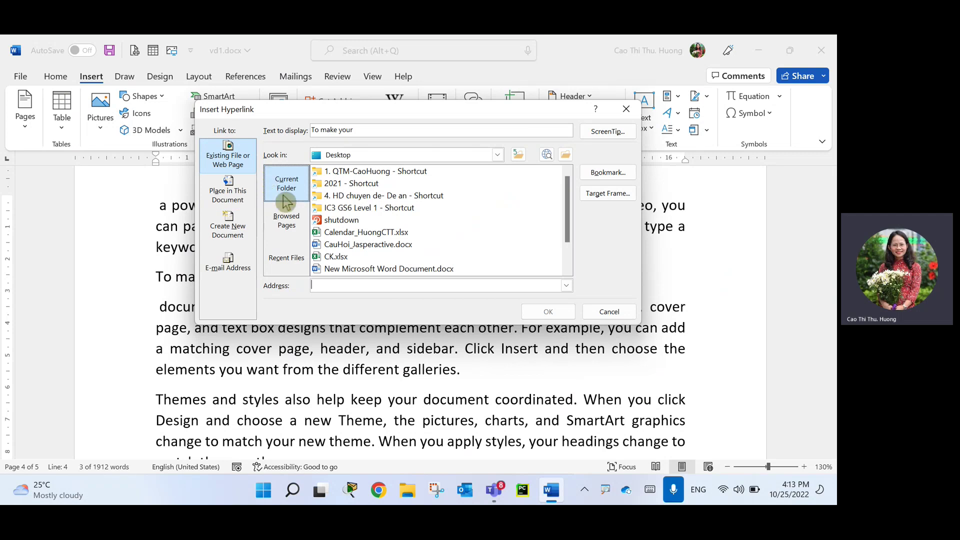
click(564, 155)
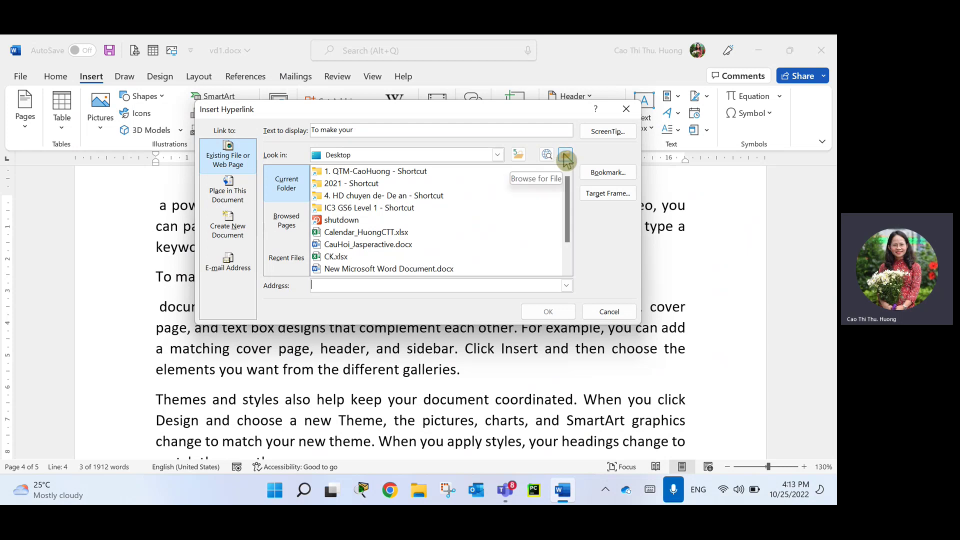
click(566, 159)
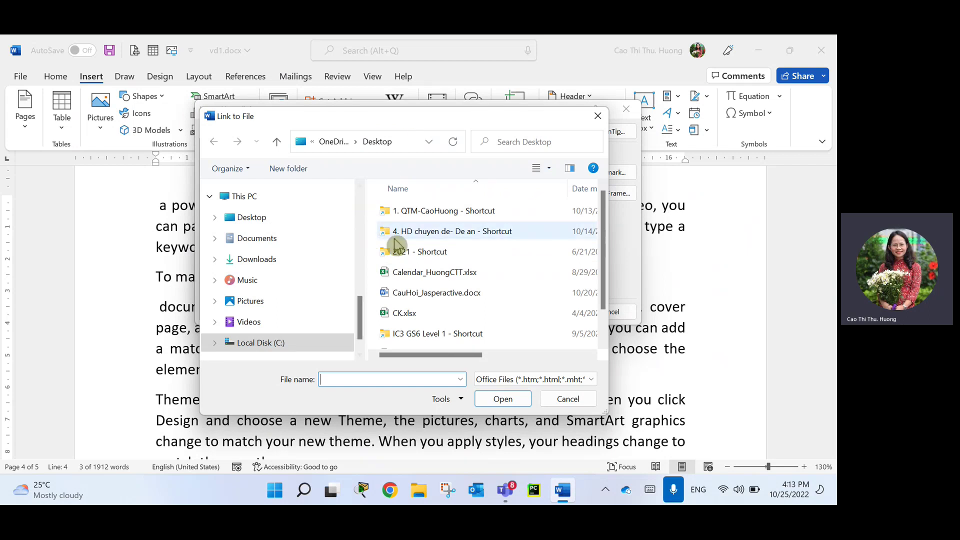
click(414, 273)
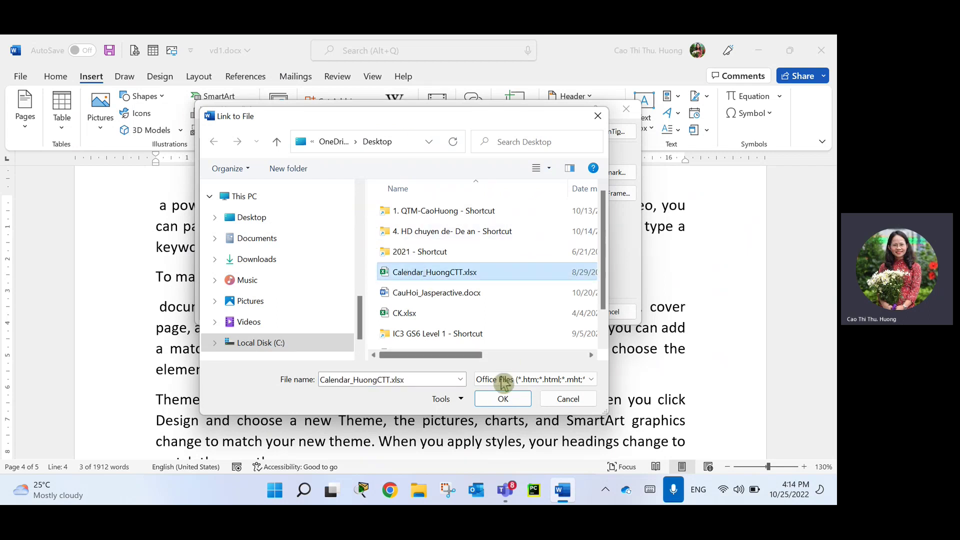
click(499, 401)
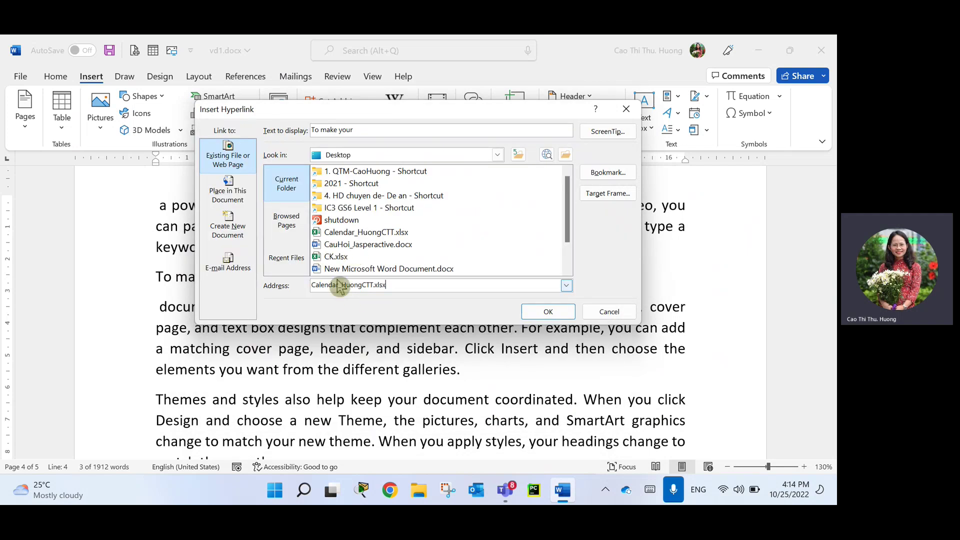
click(545, 312)
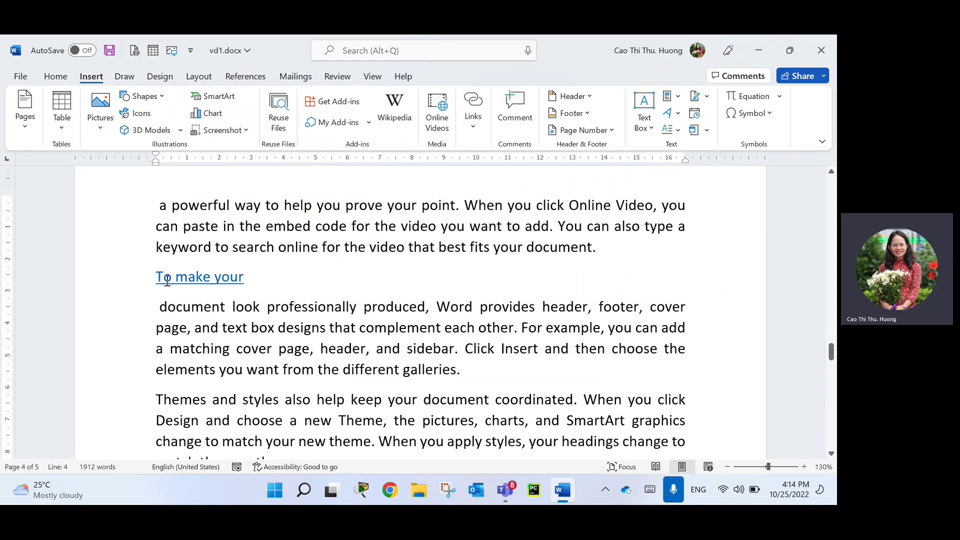
Follow the 'To make your' hyperlink to open Calendar_HuongCTT.xlsx in Excel.
mouse_move(168, 281)
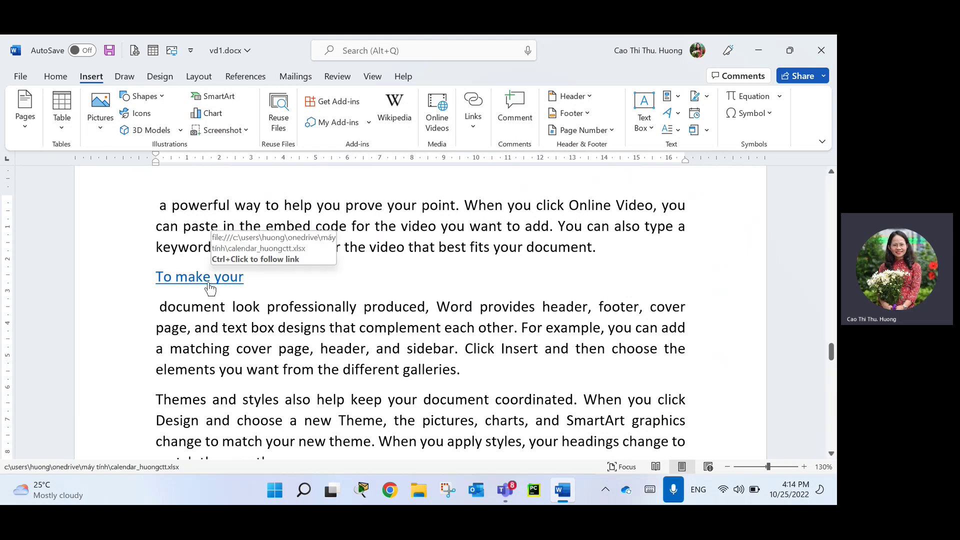
click(209, 283)
double_click(210, 284)
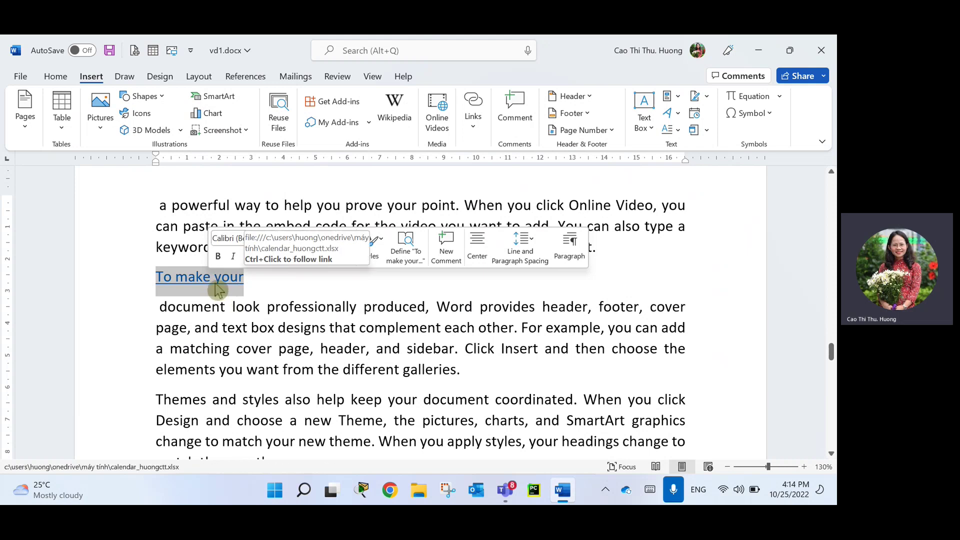
ctrl+click(213, 280)
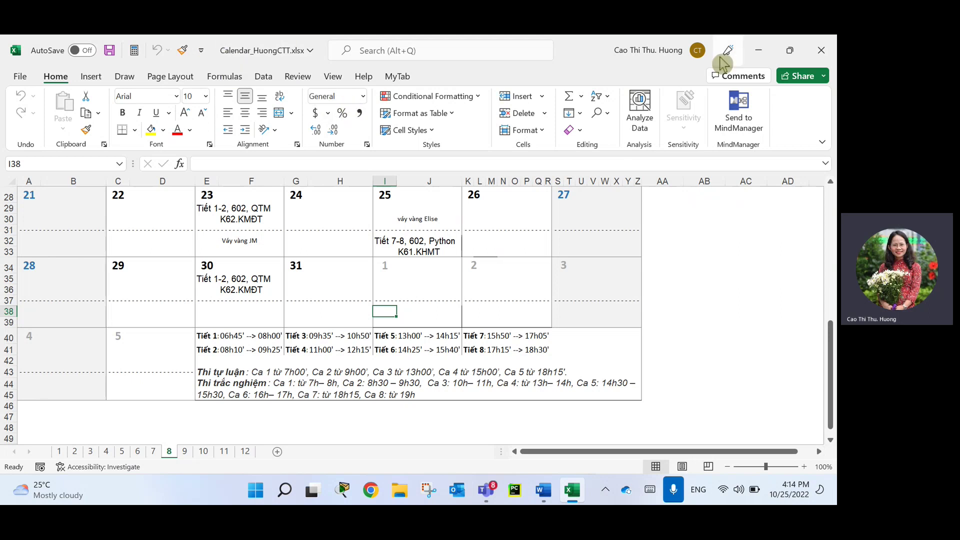
Close Calendar_HuongCTT.xlsx with Ctrl+W and exit Excel with Alt+F4.
key(ctrl+w)
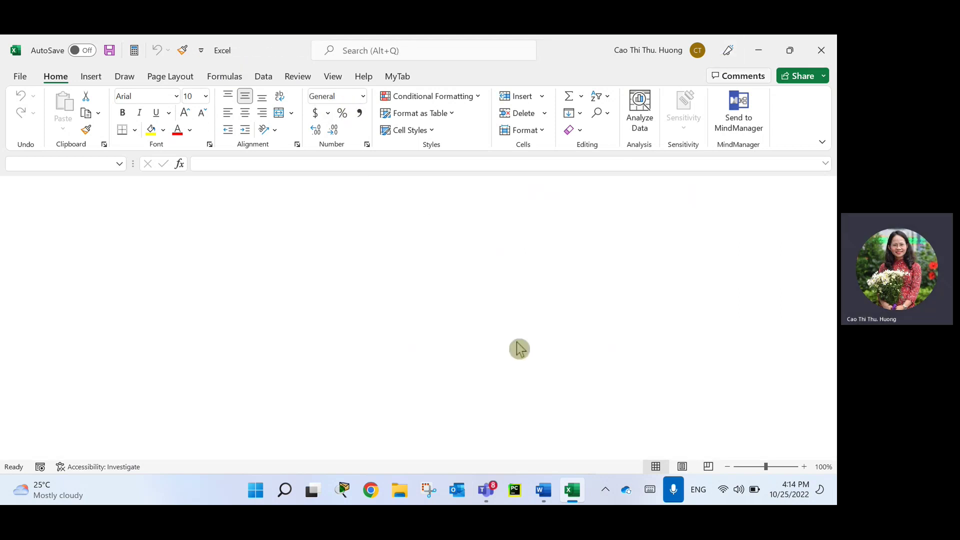
key(alt+F4)
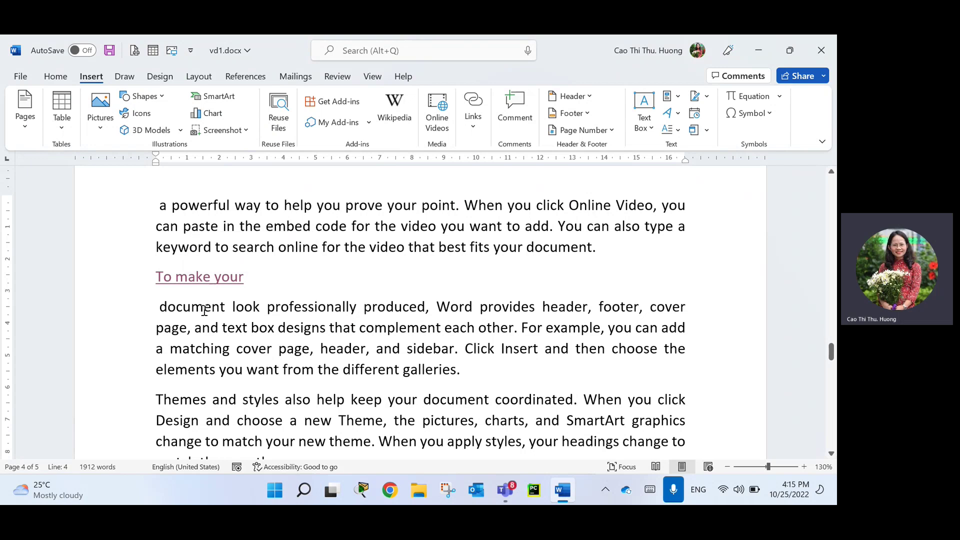
Break the paragraph after 'styles' and select the 'Themes and styles' line.
click(279, 400)
key(Return)
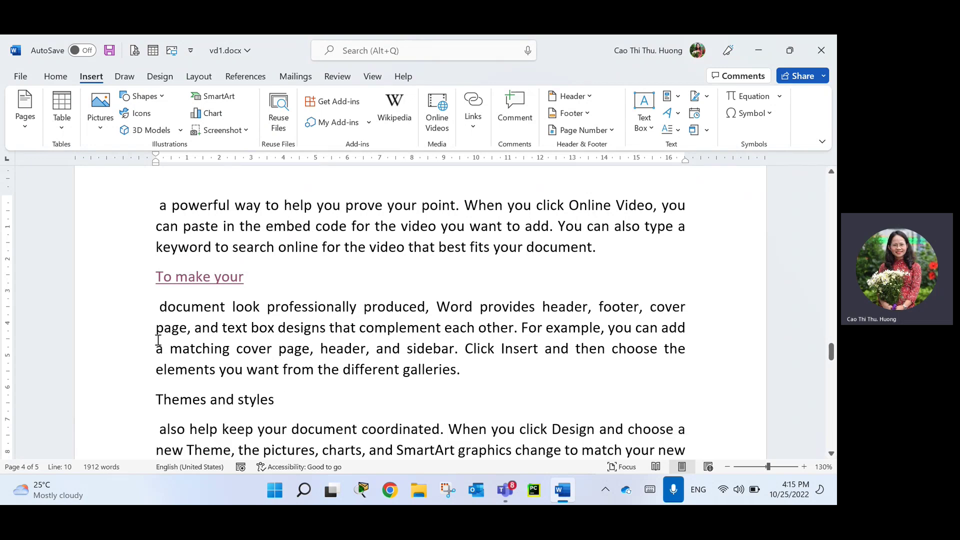
click(116, 409)
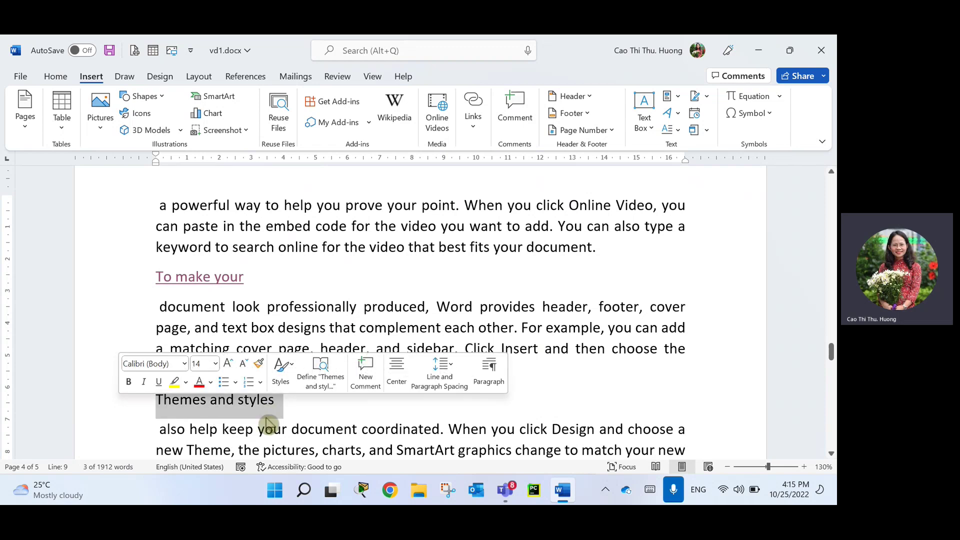
click(324, 428)
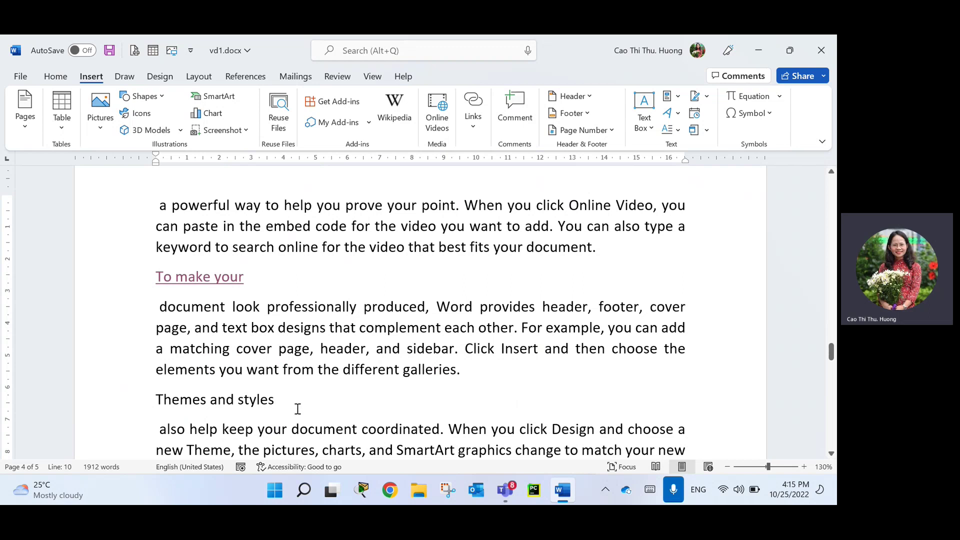
click(134, 407)
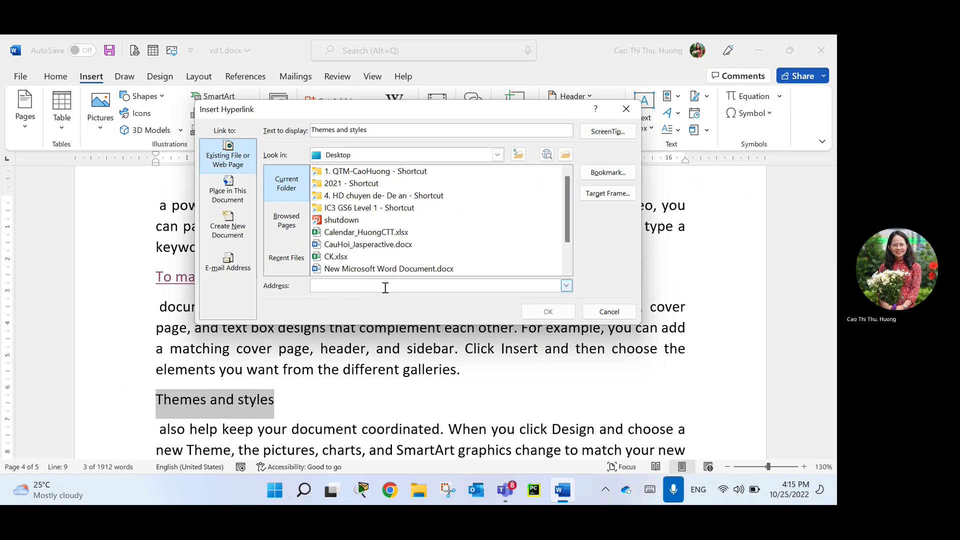
text(n)
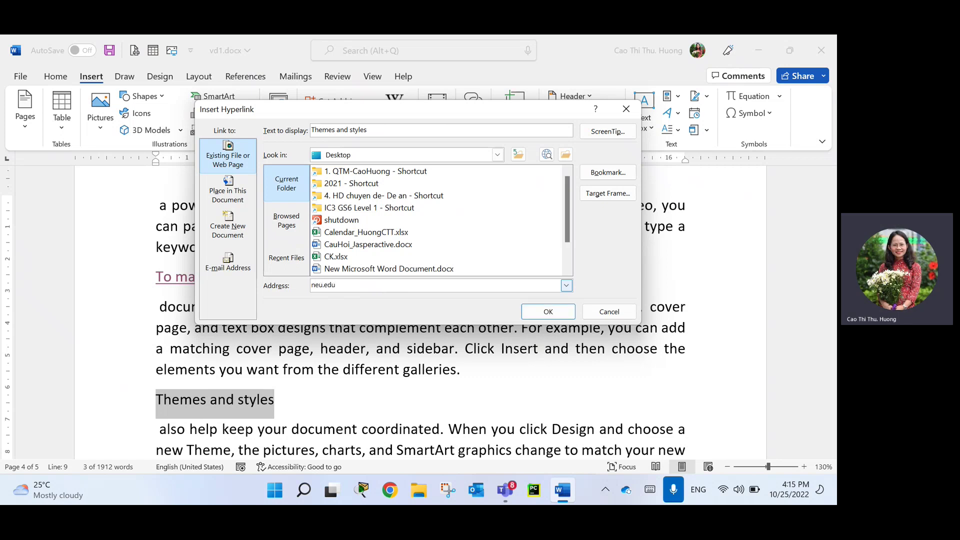
text(eu.edu)
key(ctrl+a)
text(uww.neu)
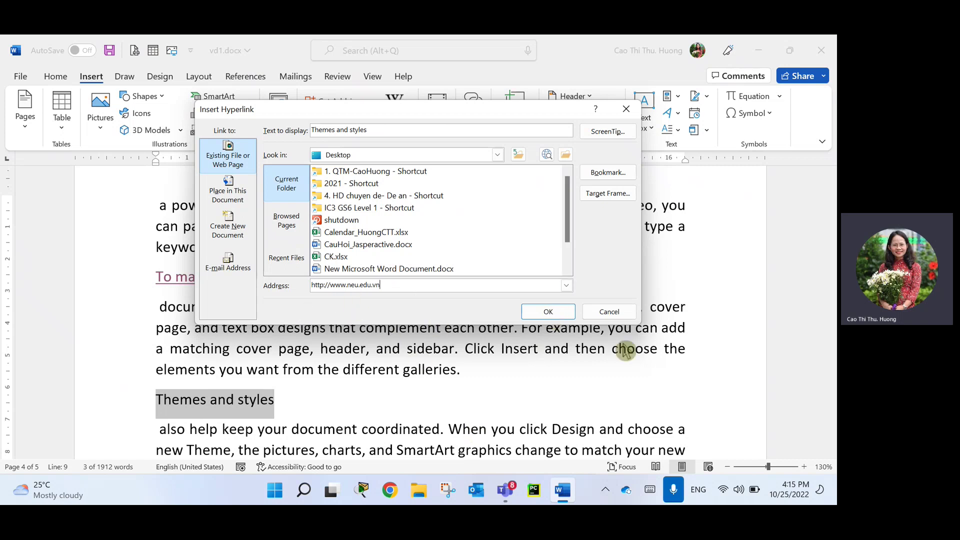
click(548, 312)
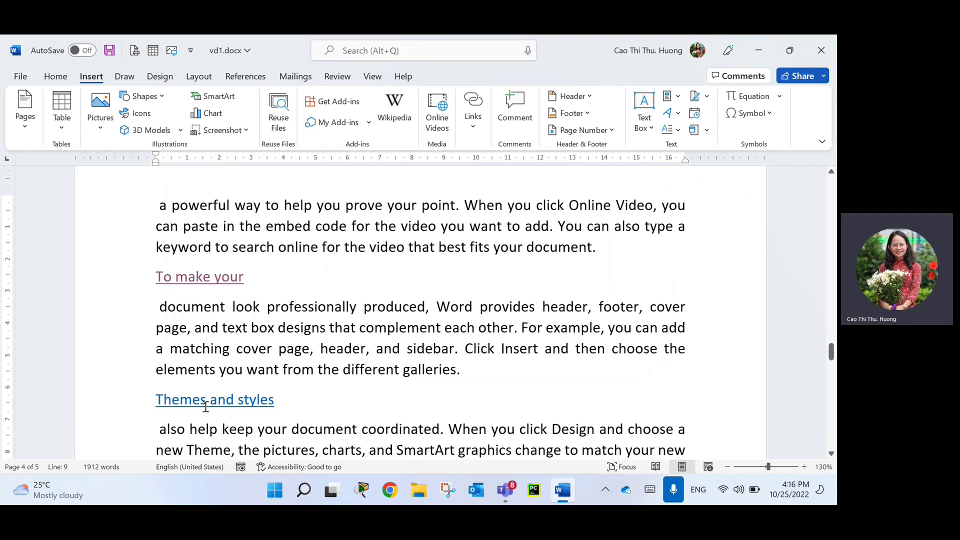
Ctrl+click 'Themes and styles' to open neu.edu.vn in the browser.
mouse_move(213, 405)
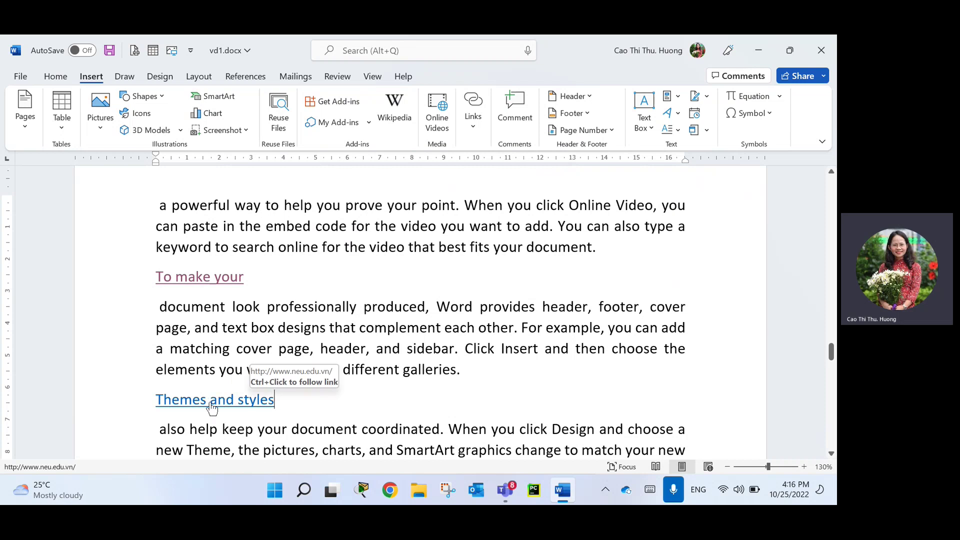
ctrl+click(210, 404)
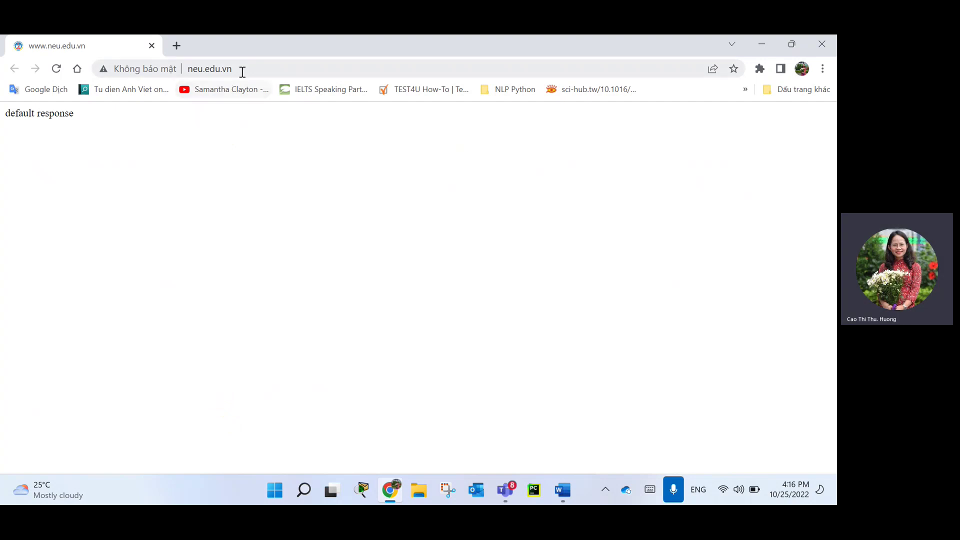
Load neu.edu.vn from the 'neu' address suggestion in a new Chrome tab, then minimize Chrome.
click(242, 71)
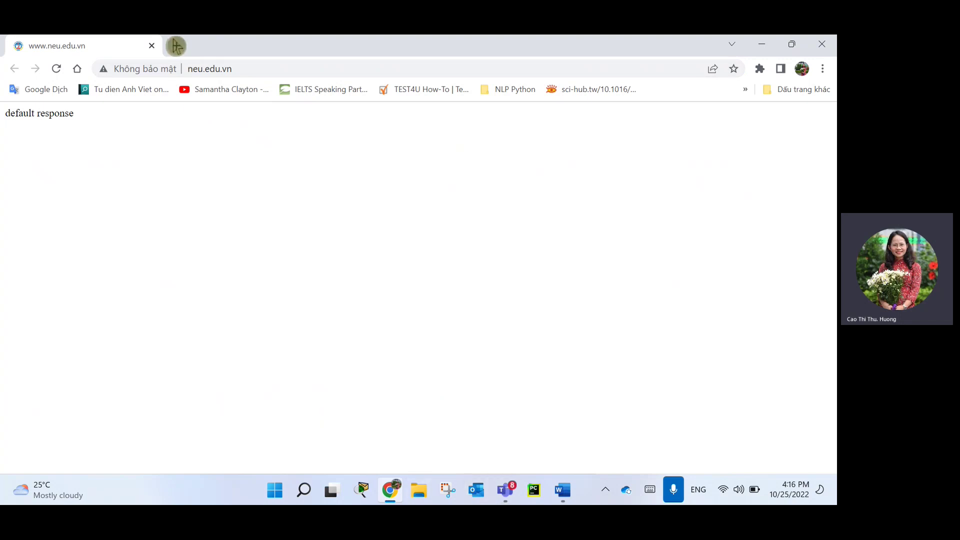
click(176, 46)
text(ne)
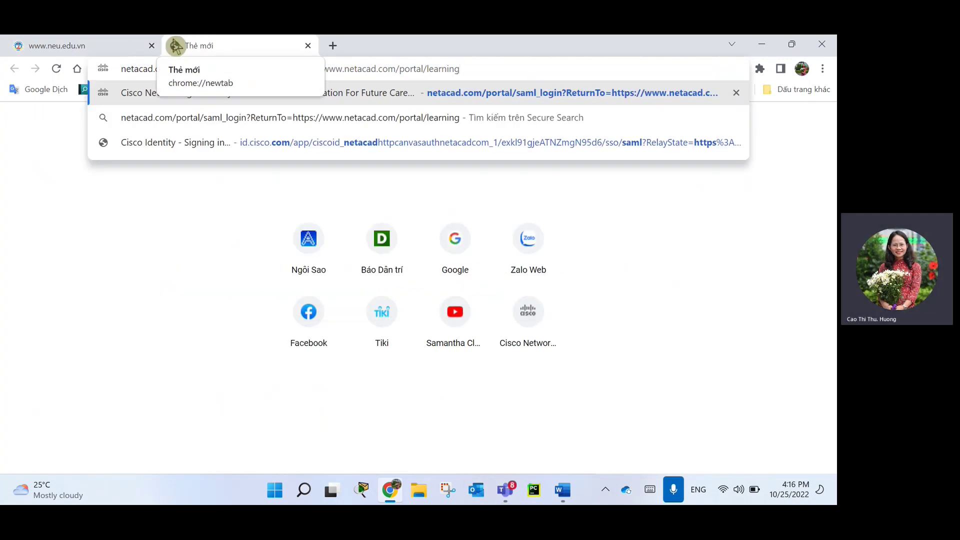
text(u)
key(Down)
key(Down)
key(Down)
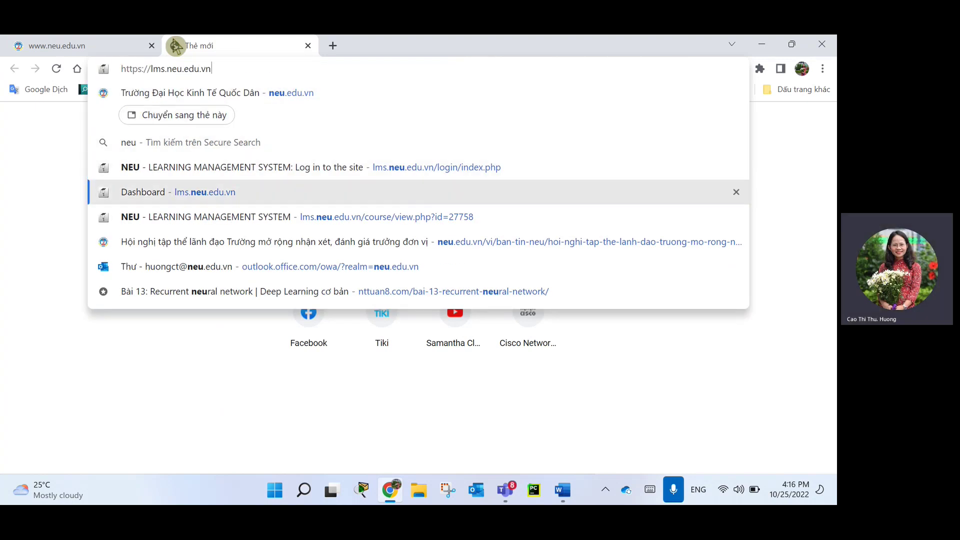
key(Up)
key(Up)
key(Up)
key(Up)
key(Down)
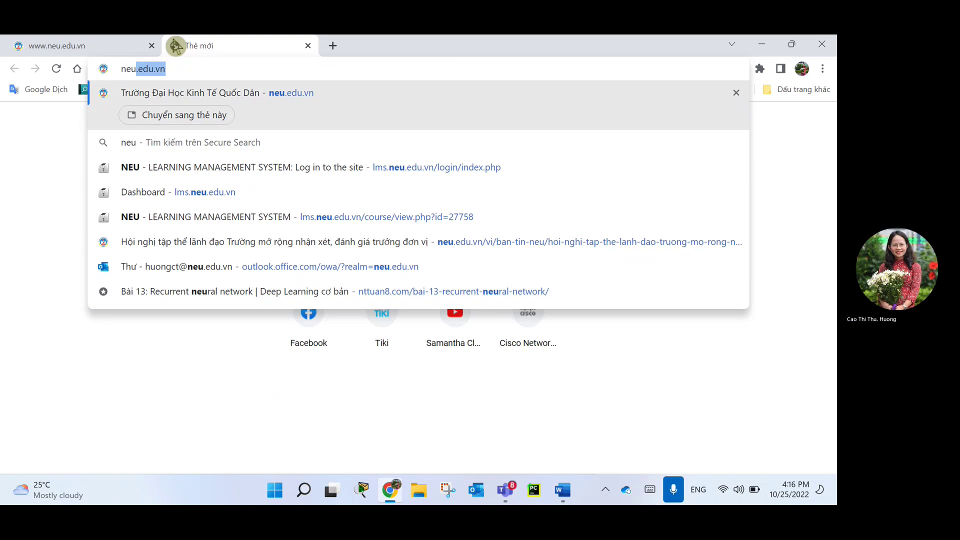
key(Return)
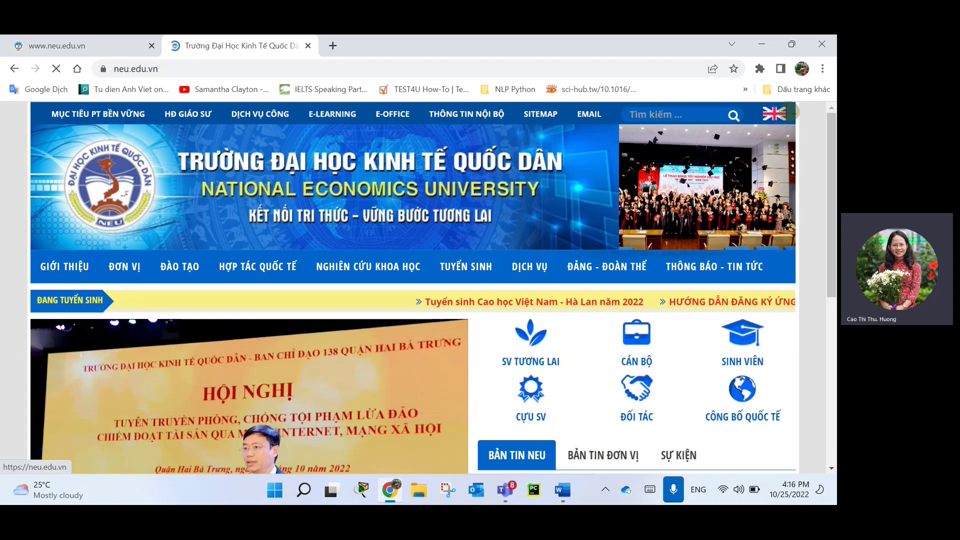
click(760, 44)
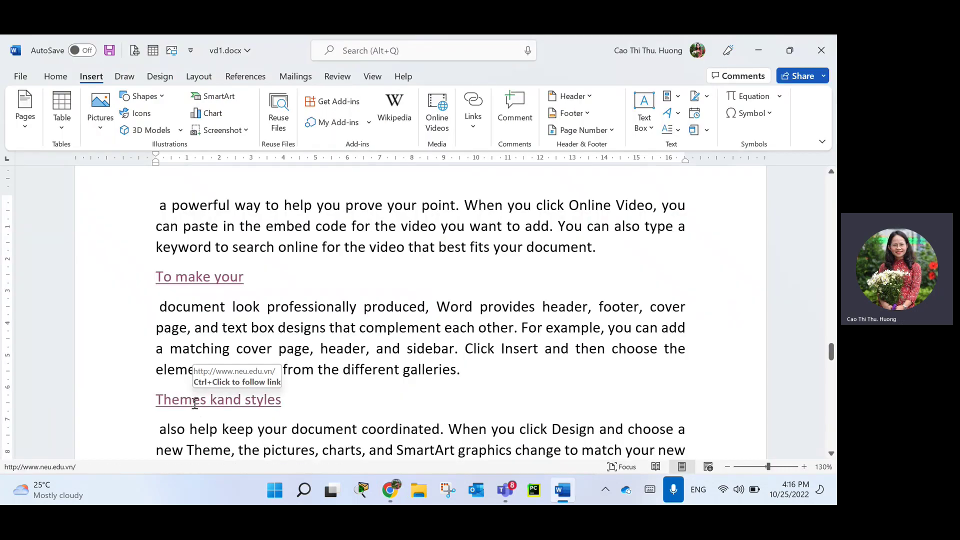
Delete the stray 'k' and change the Themes and styles link address to dantri.com.vn.
key(BackSpace)
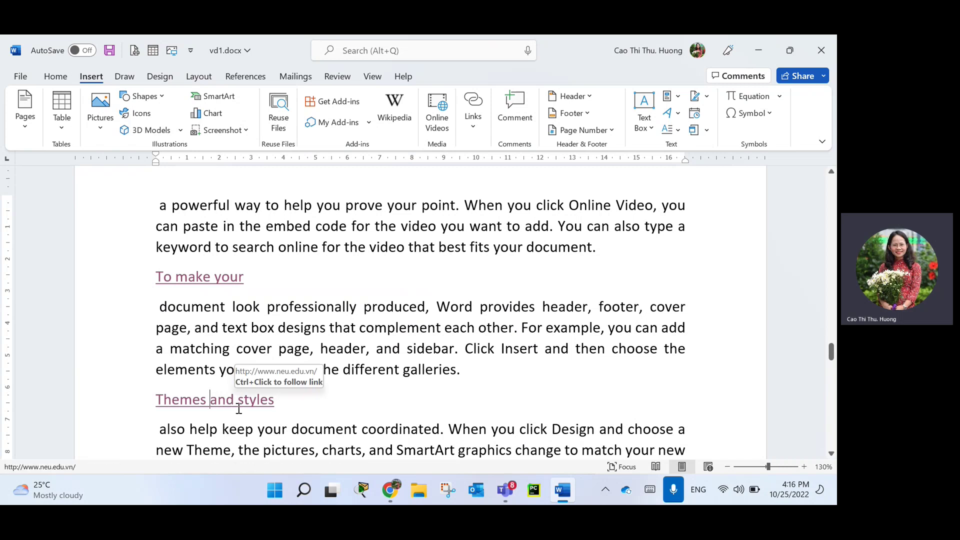
key(ctrl+k)
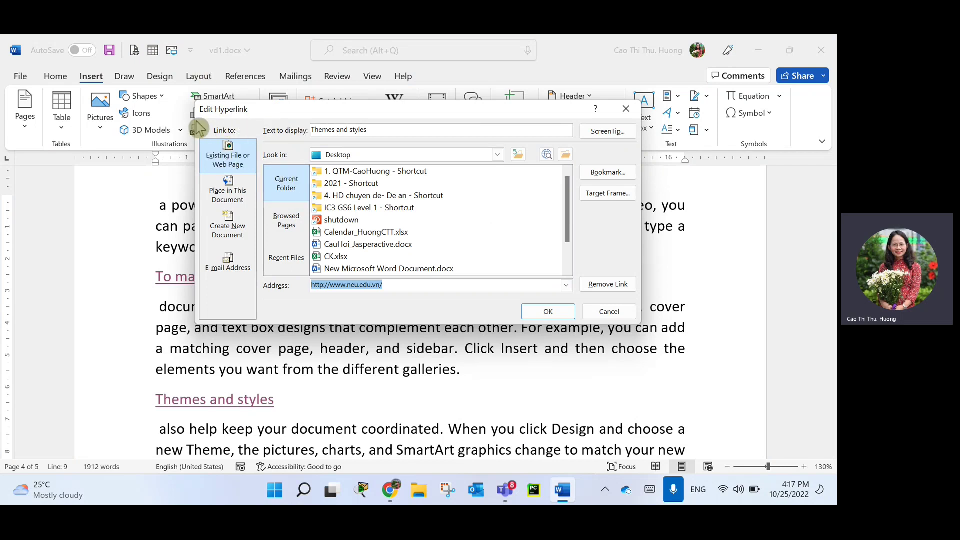
click(371, 285)
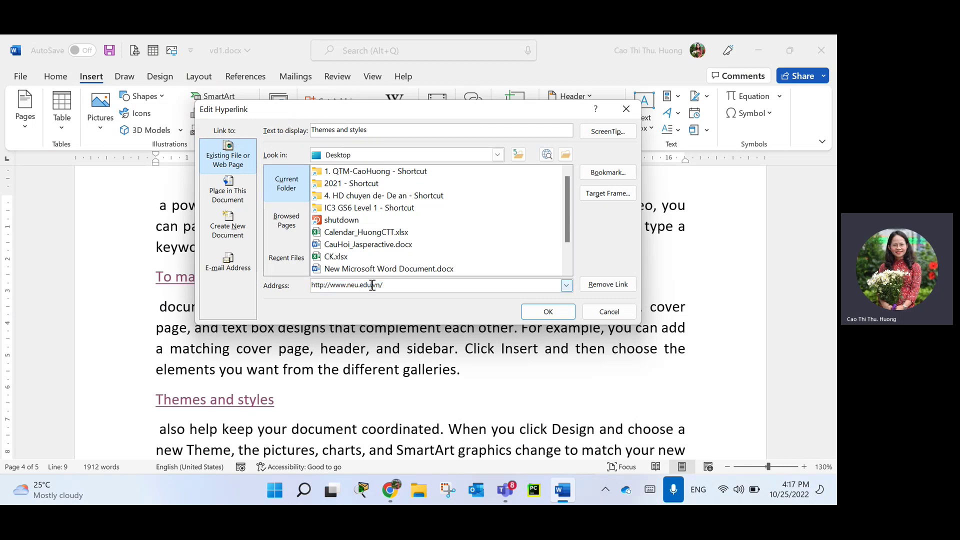
double_click(379, 285)
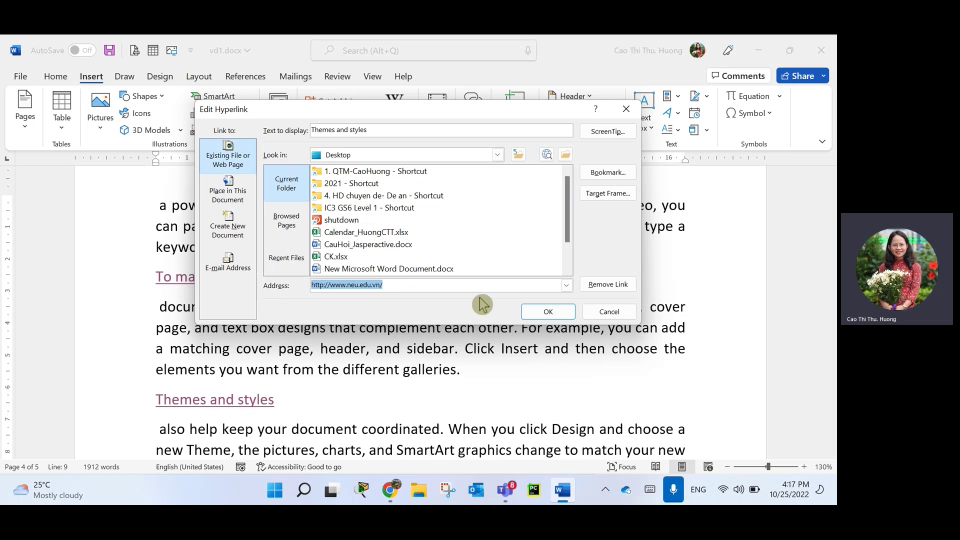
text(dan)
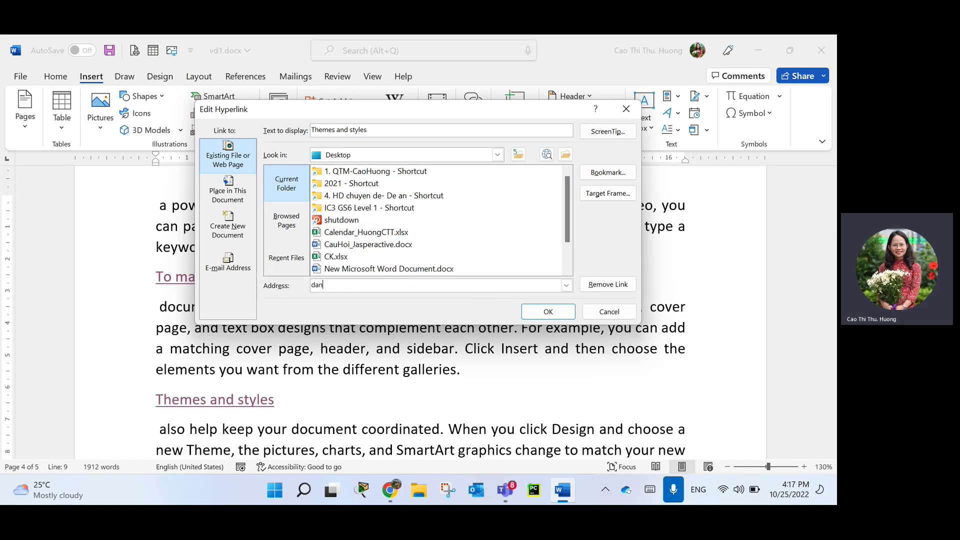
text(tri.com.vn)
click(552, 318)
mouse_move(241, 401)
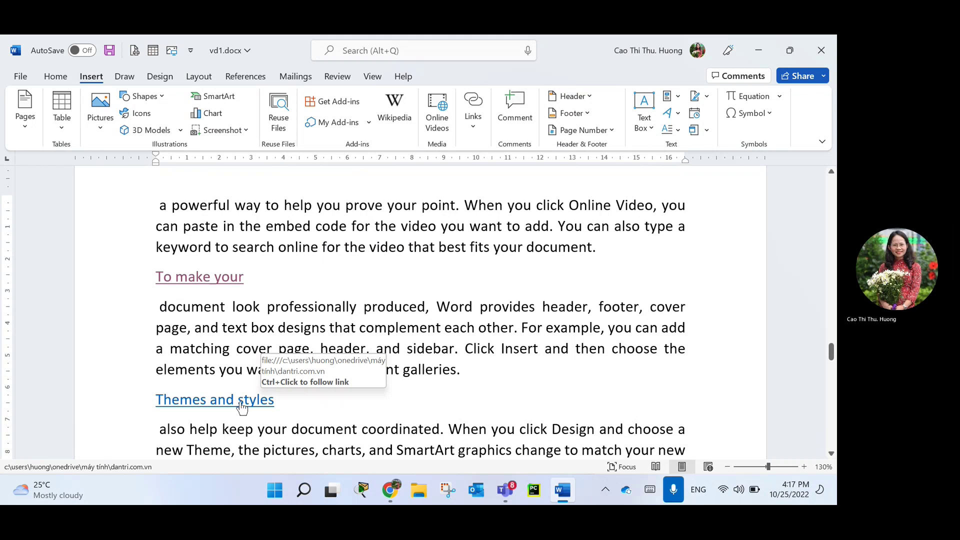
ctrl+click(247, 402)
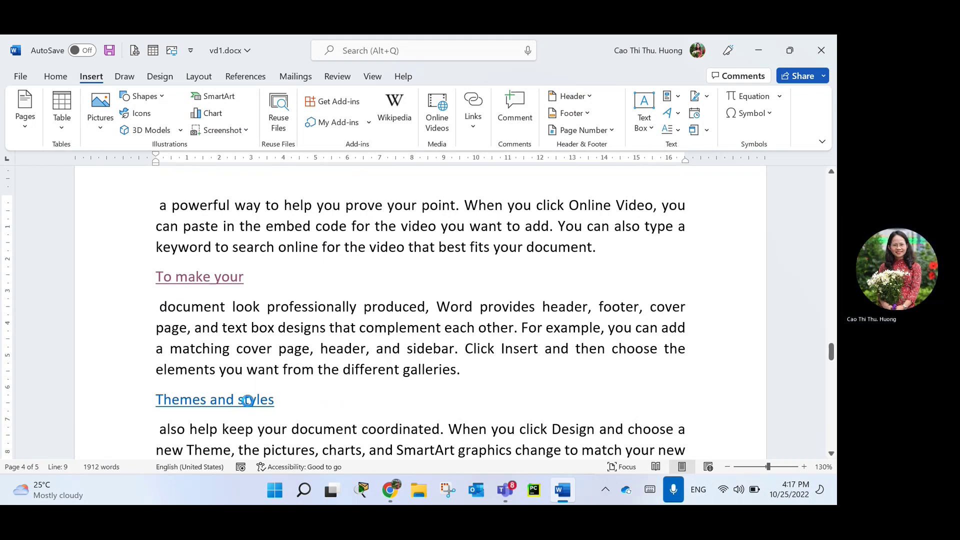
key(ctrl+k)
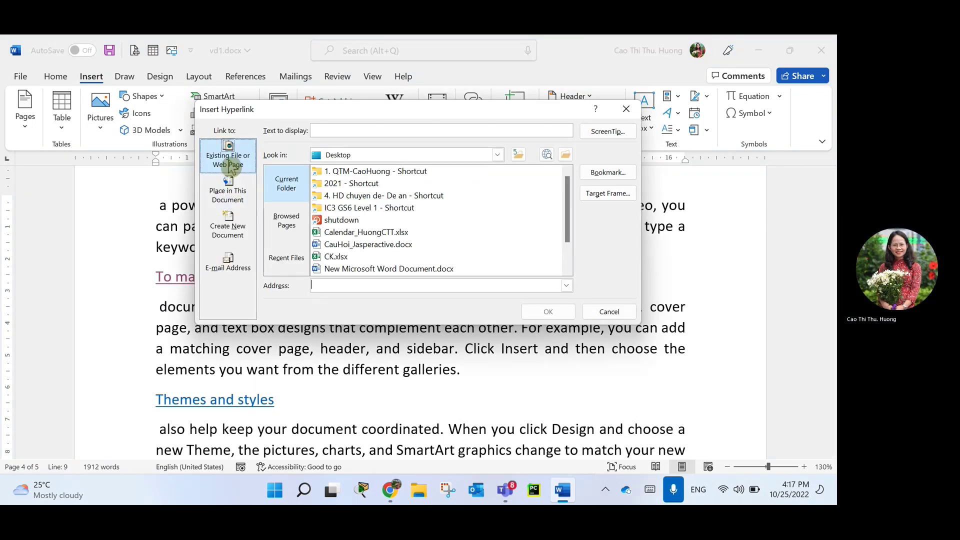
click(625, 109)
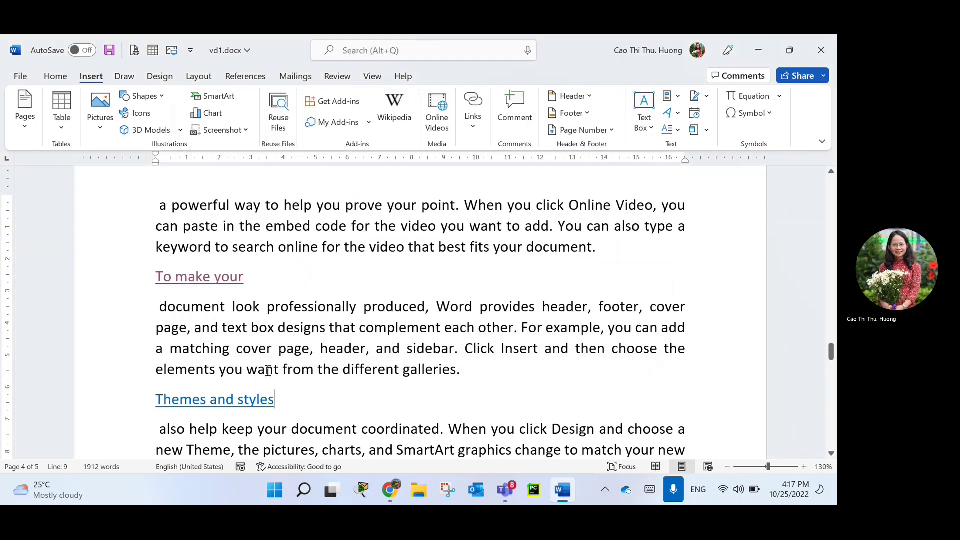
key(ctrl+k)
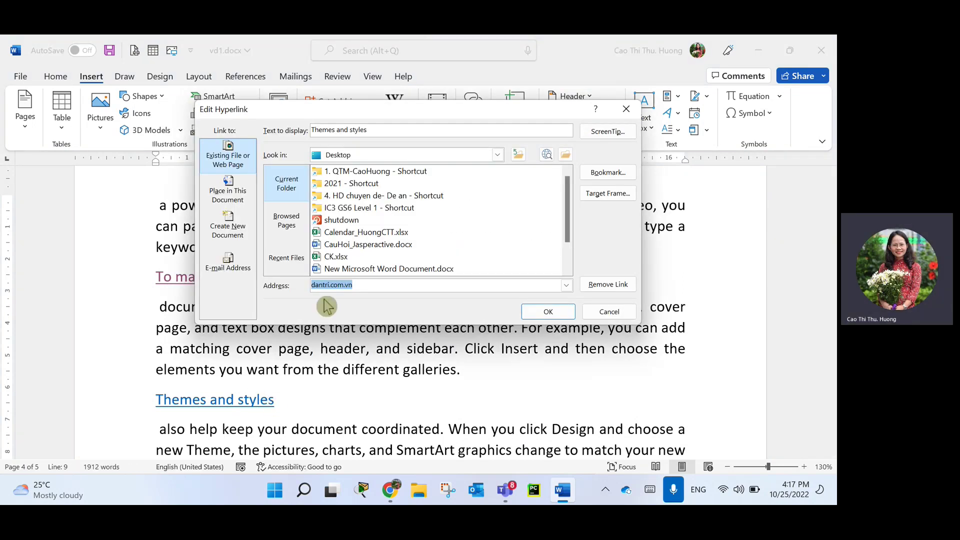
text(http://www.dantri.com.vn)
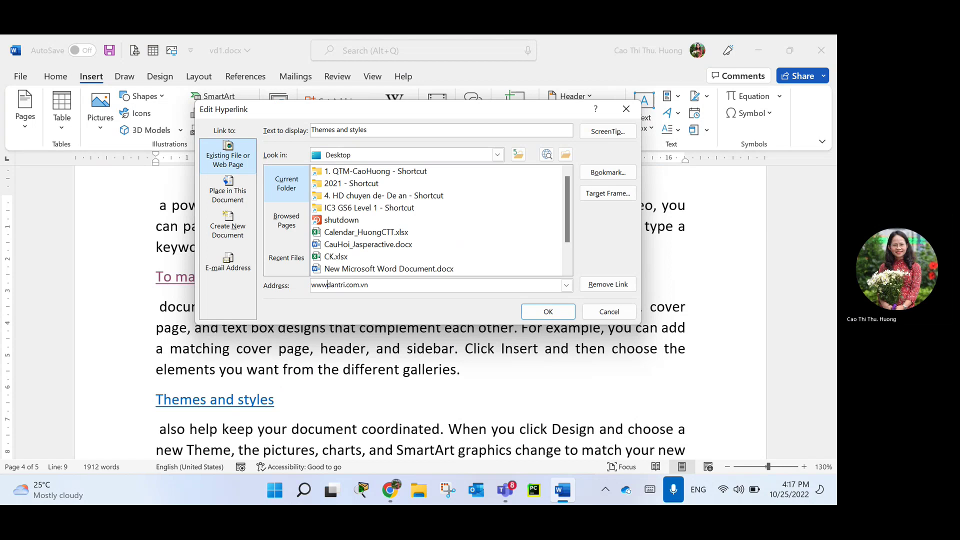
click(548, 311)
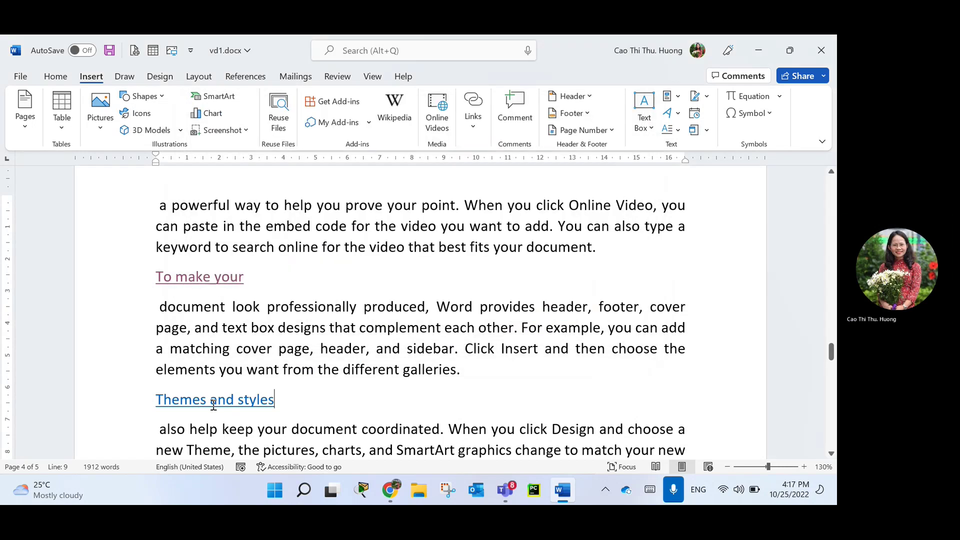
Test the link by opening dantri.com.vn in Chrome, then switch back to Word.
ctrl+click(215, 409)
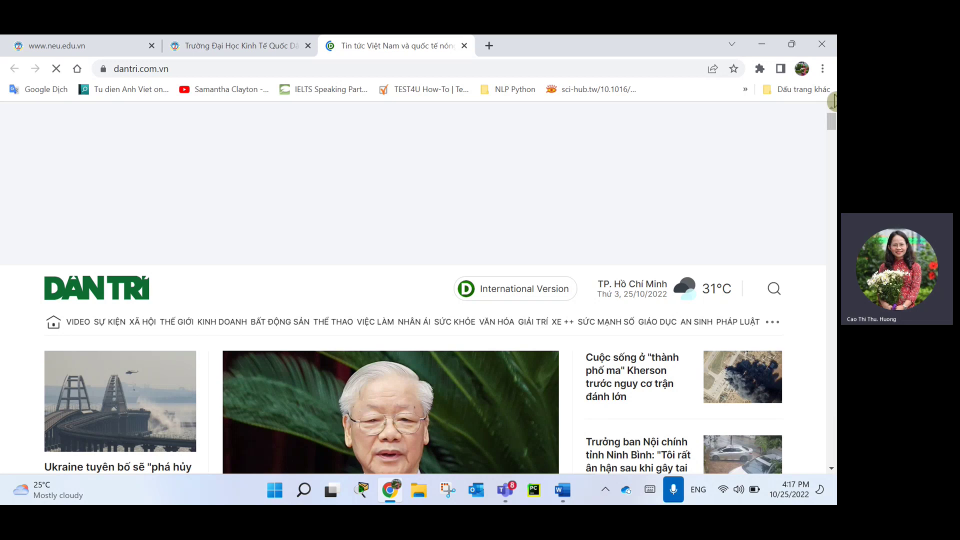
key(alt+Tab)
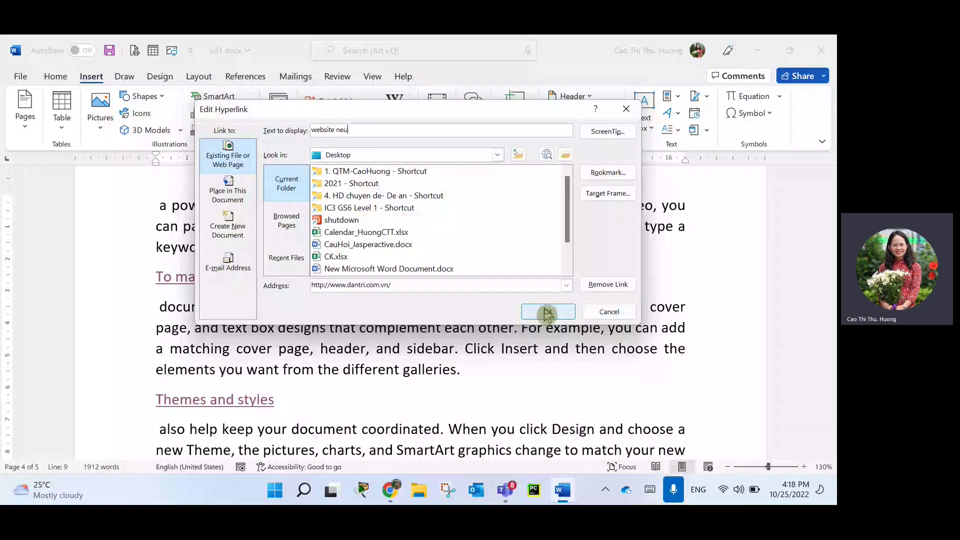
Apply 'website neu' as the link's display text and recheck its hyperlink settings.
click(547, 313)
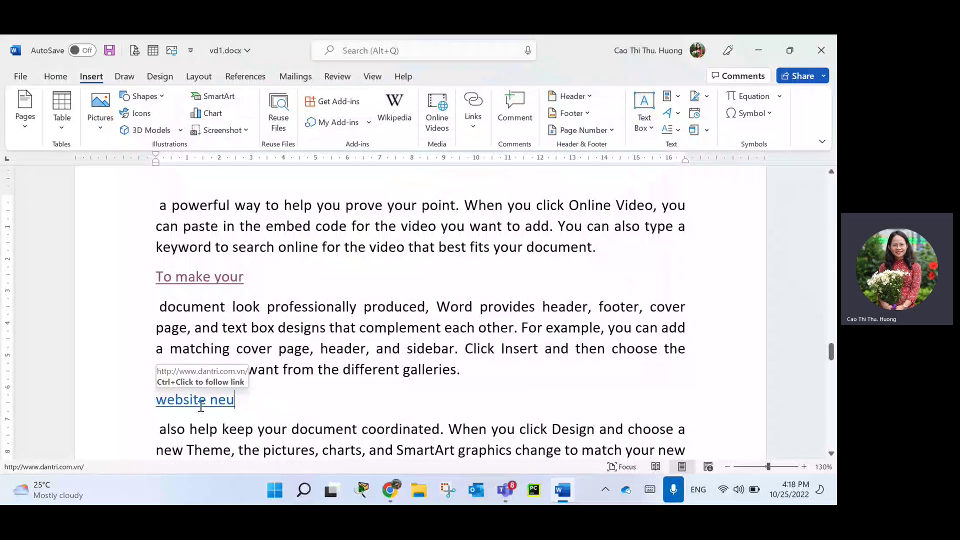
click(200, 406)
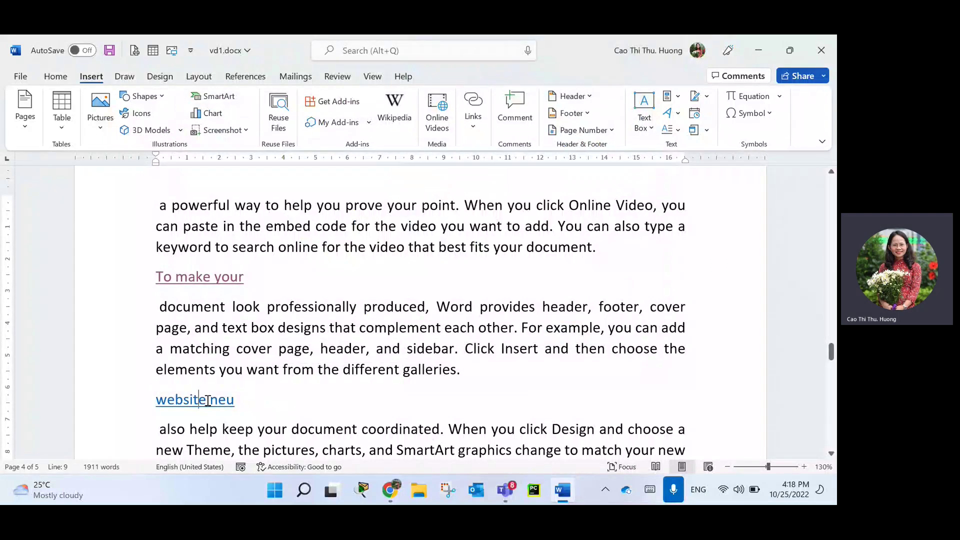
key(ctrl+k)
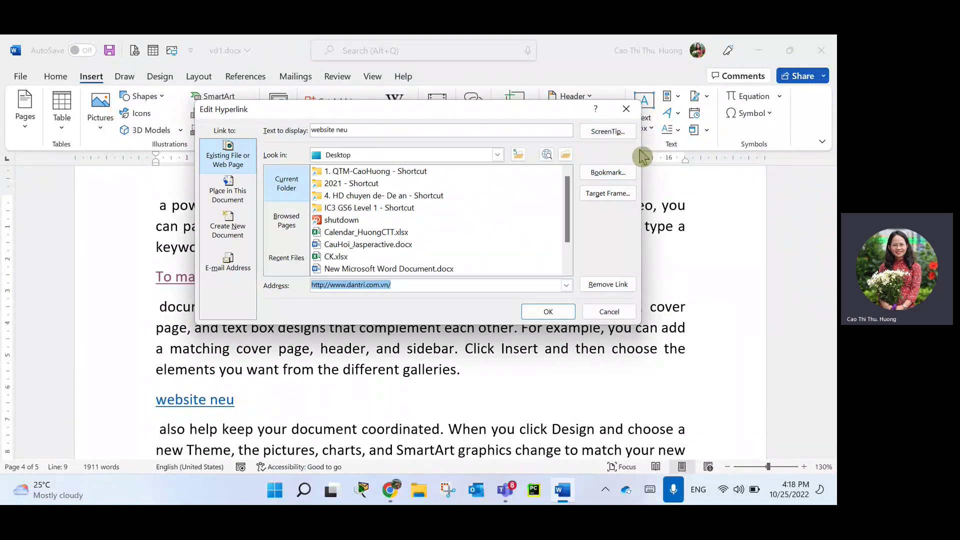
click(625, 109)
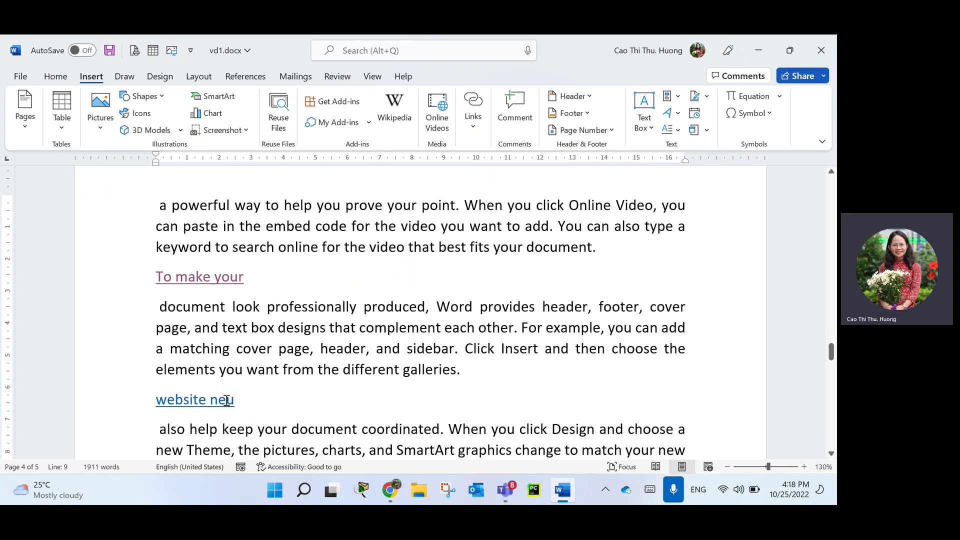
Add the ScreenTip 'click vào đây để đến trang web của NEU' to the website neu hyperlink.
key(ctrl+k)
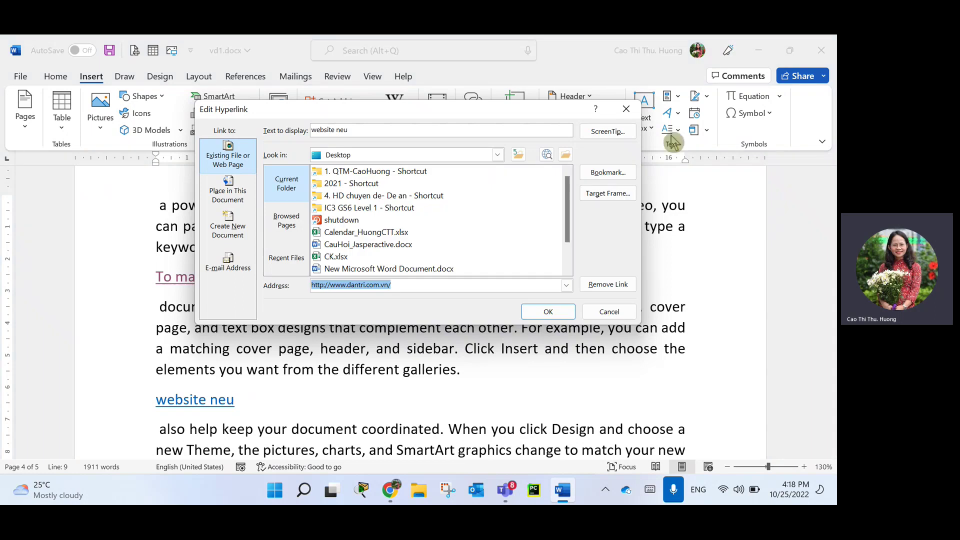
click(607, 132)
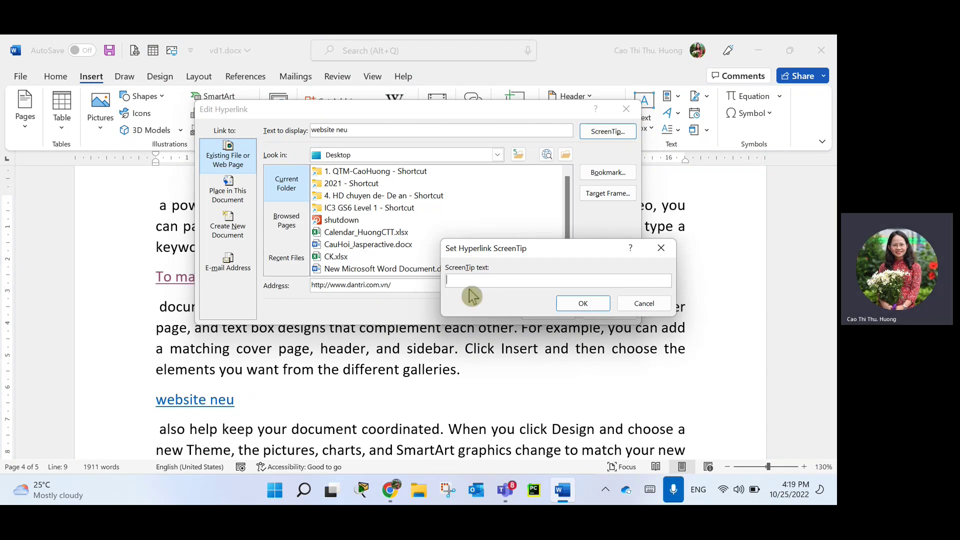
text(click vào đây)
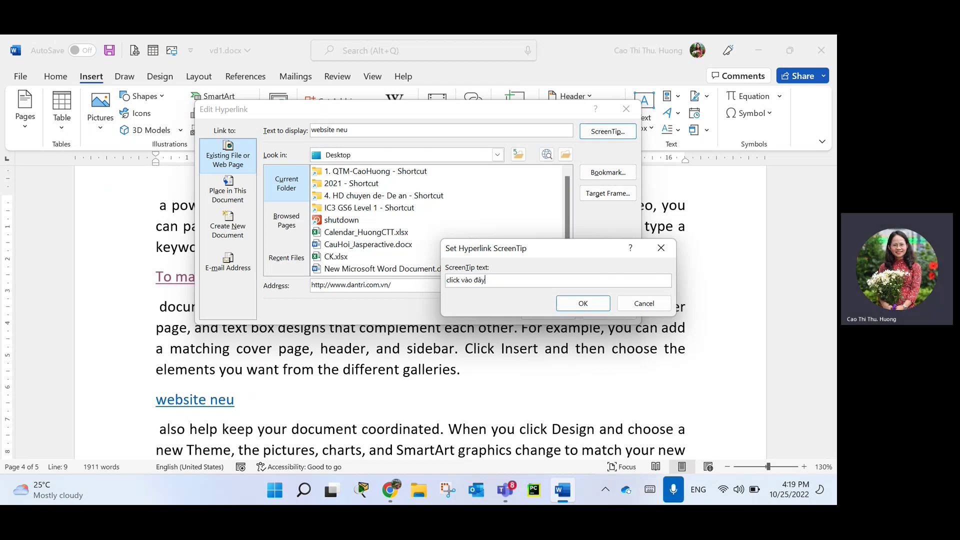
text( dể đếnt rang)
key(BackSpace)
key(BackSpace)
key(BackSpace)
key(BackSpace)
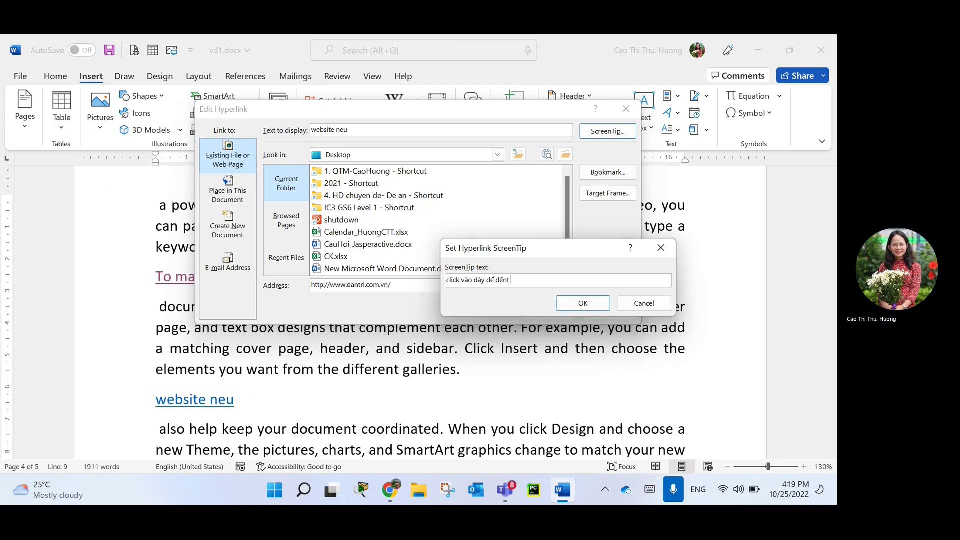
text(trang web của NEU)
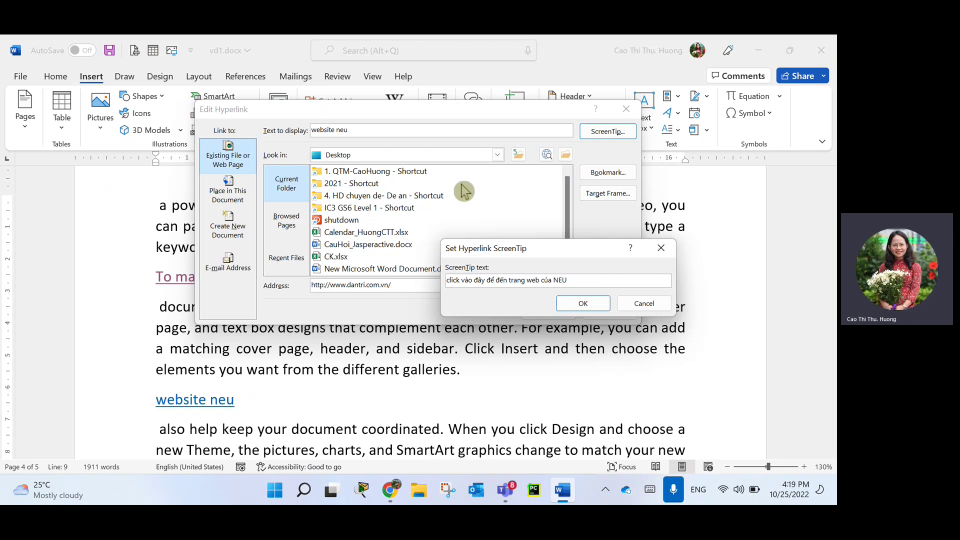
click(574, 305)
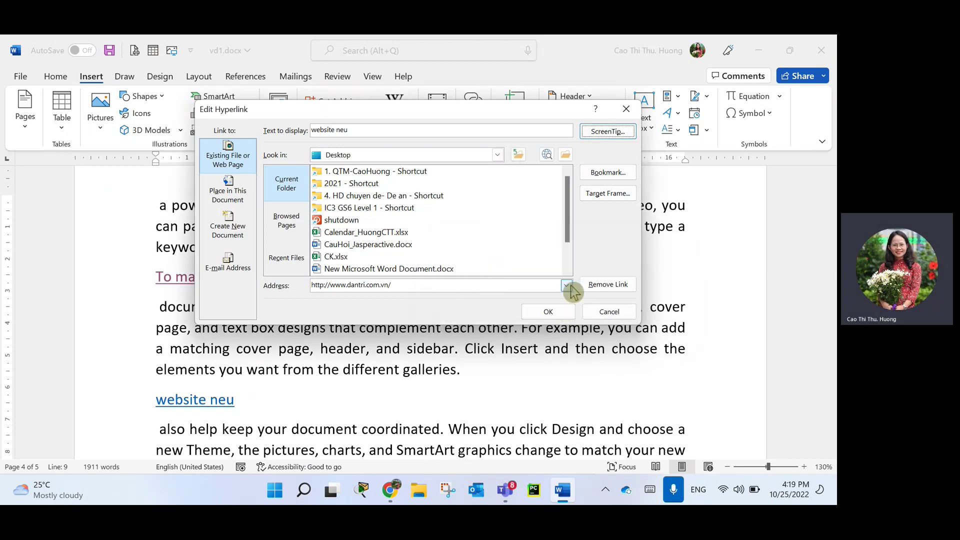
click(548, 313)
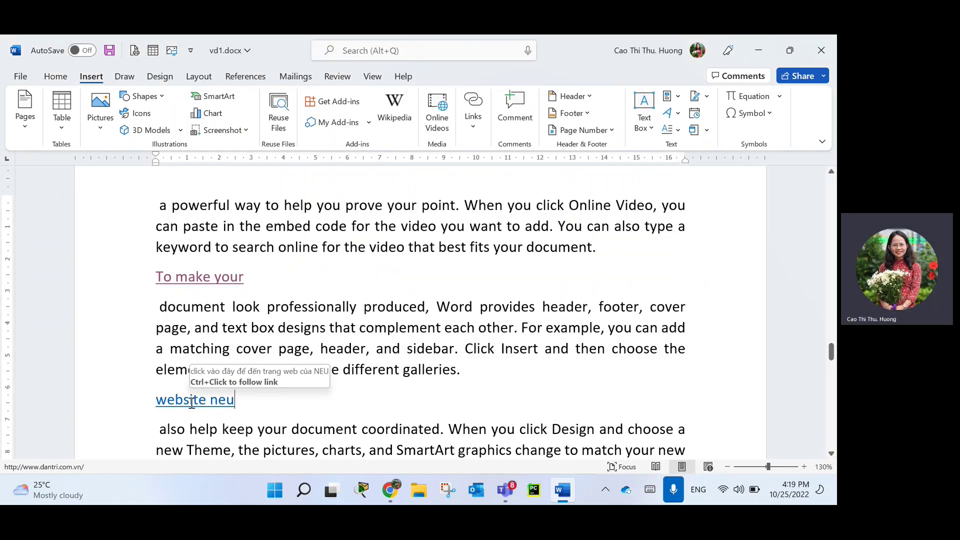
Break the paragraph after 'also help keep' so it stands on its own line.
mouse_move(208, 401)
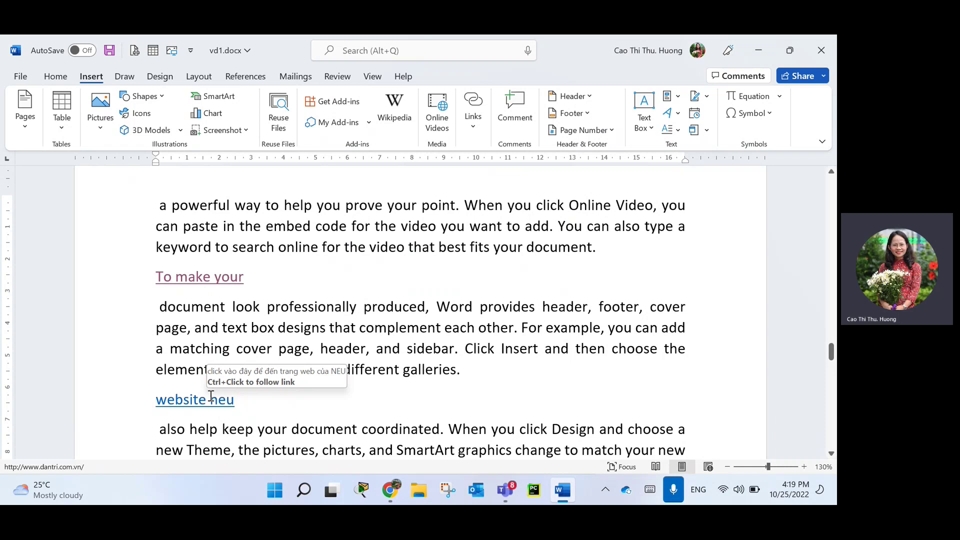
scroll(251, 437, down, 1)
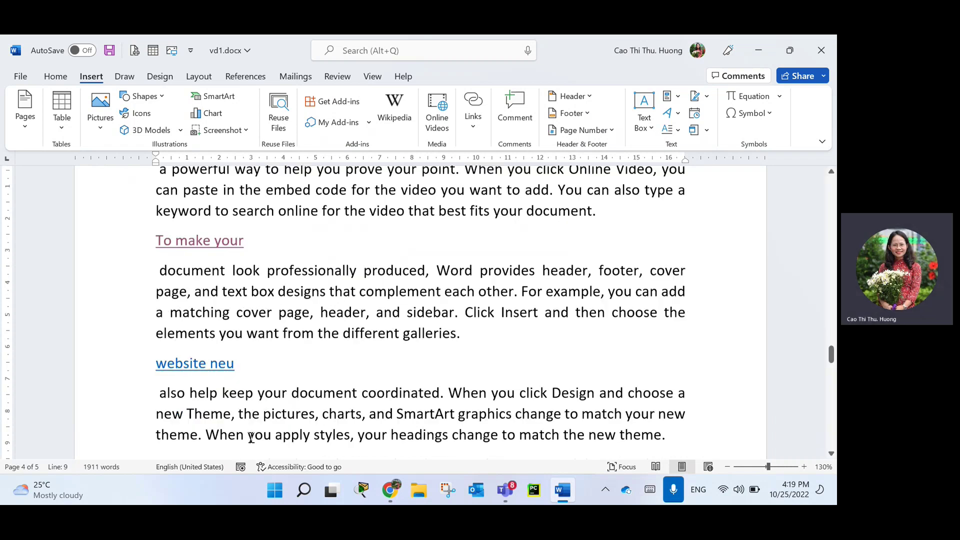
scroll(251, 437, down, 1)
click(253, 382)
key(Return)
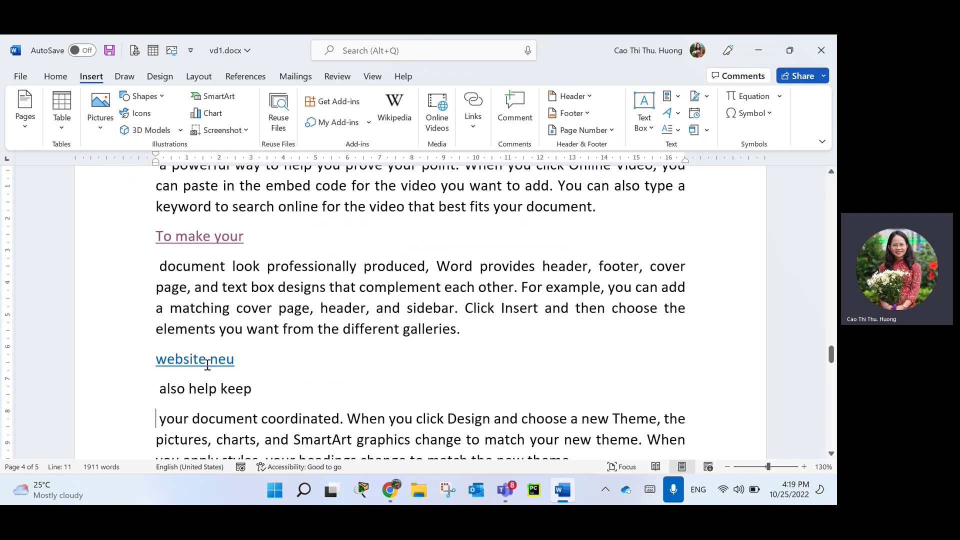
Hyperlink the 'also help keep' line to the Top of the Document.
mouse_move(194, 364)
click(112, 396)
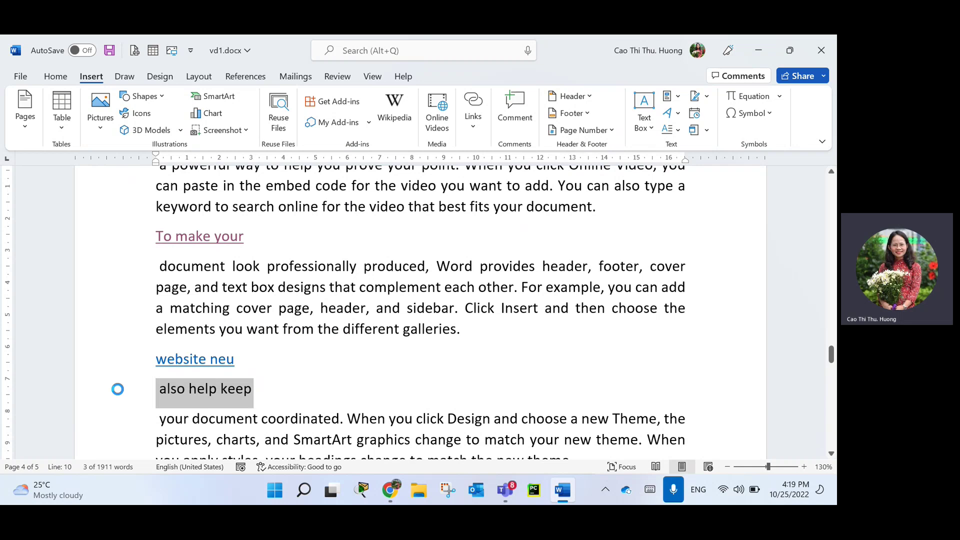
key(ctrl+k)
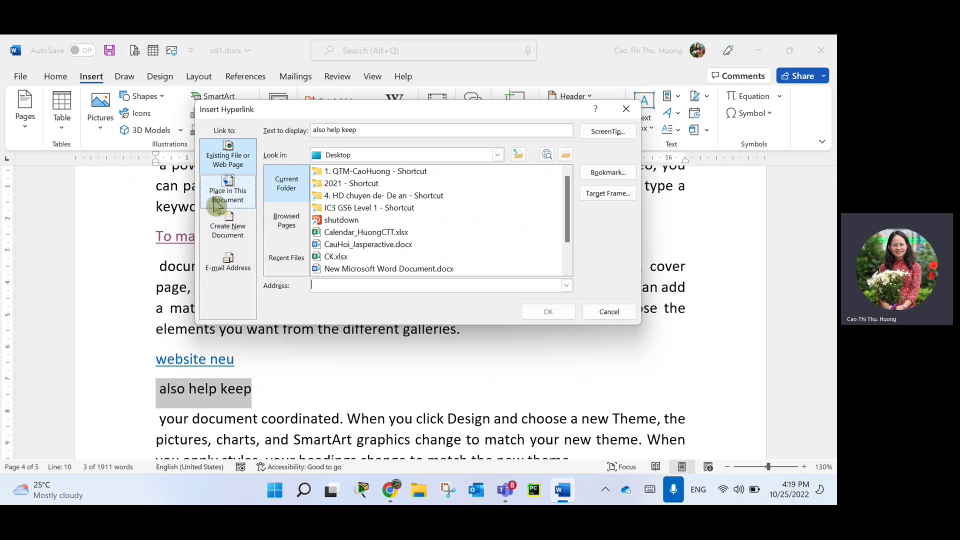
click(226, 202)
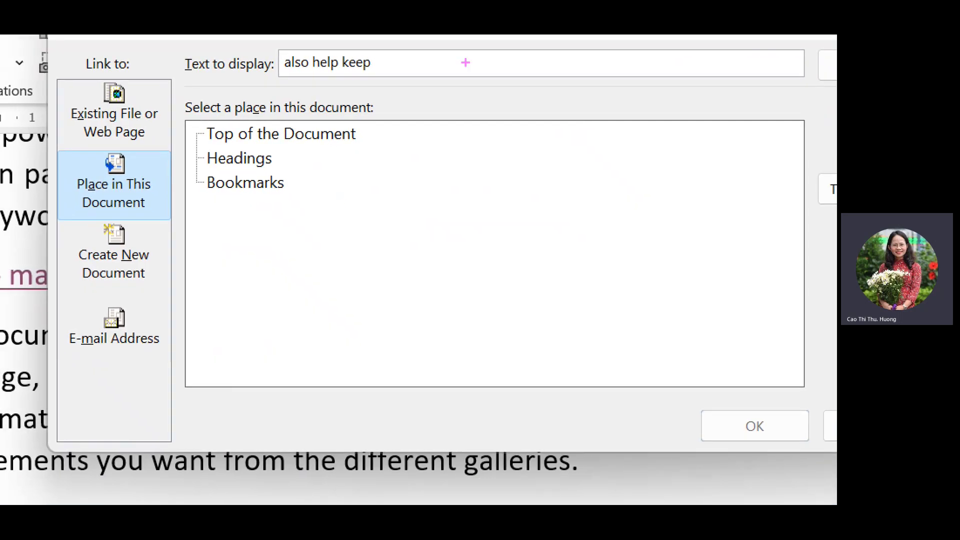
drag(213, 172, 311, 164)
drag(198, 208, 387, 218)
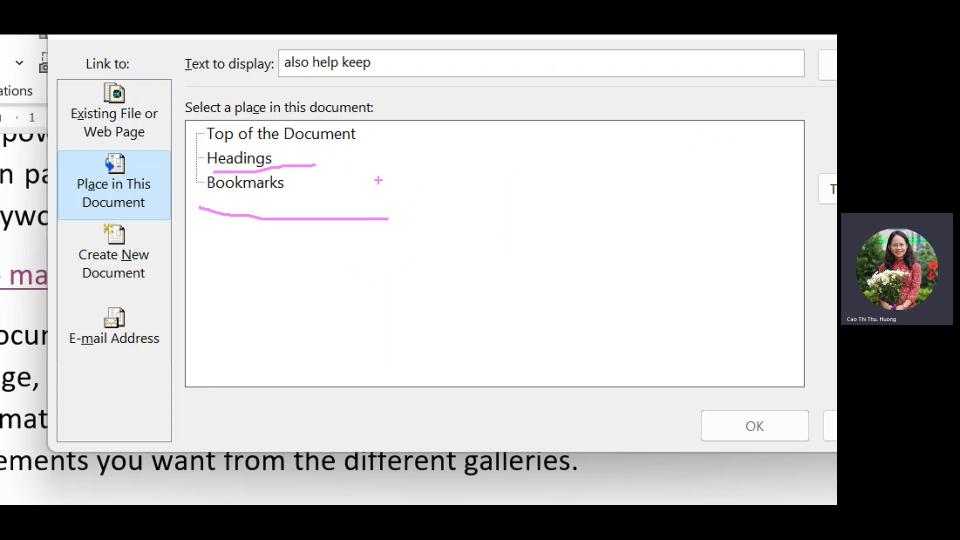
drag(200, 146, 407, 150)
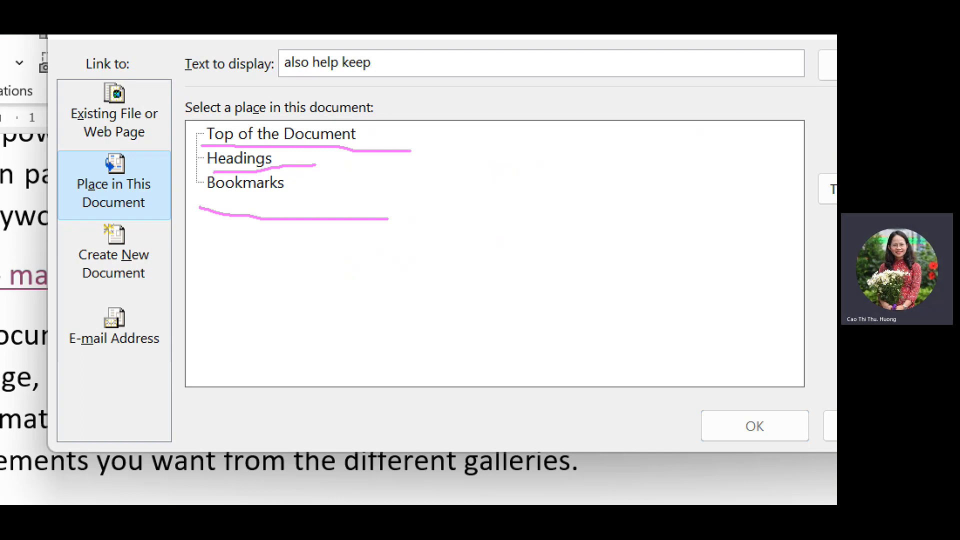
key(Escape)
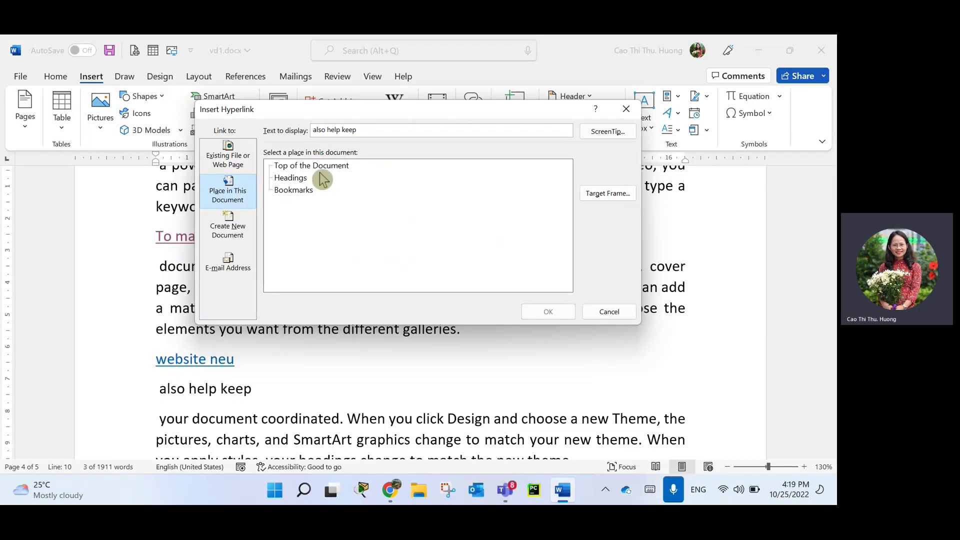
click(327, 169)
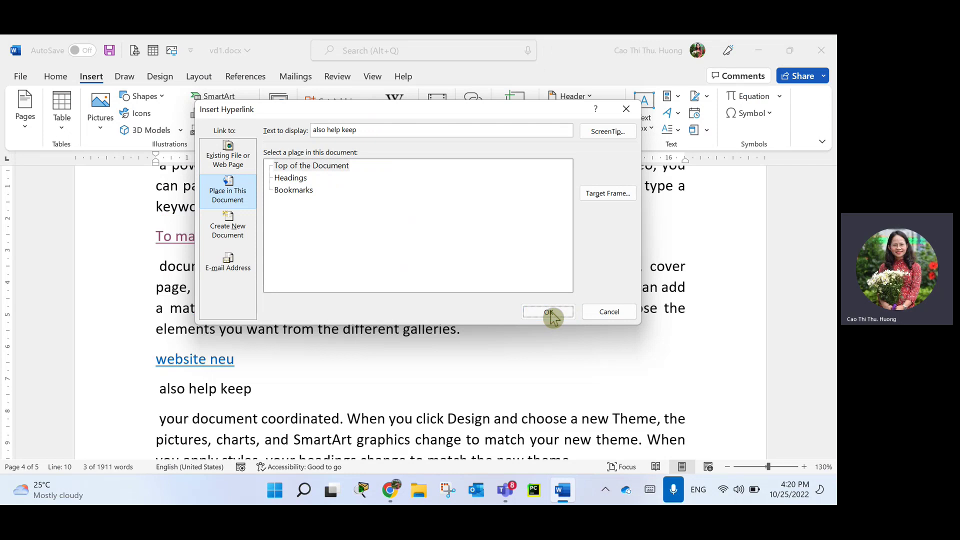
click(548, 312)
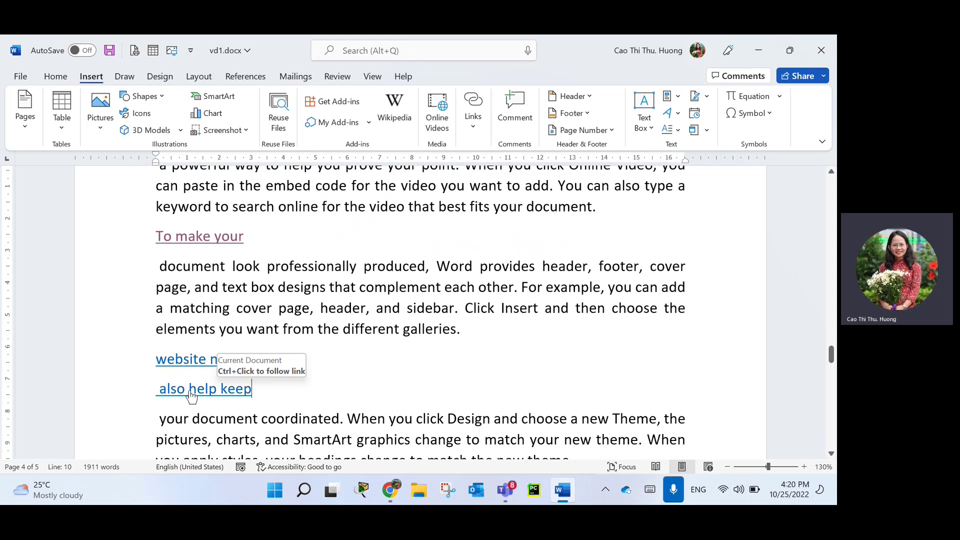
Break the Save time in Word paragraph after 'that s' and select the new line.
triple_click(191, 396)
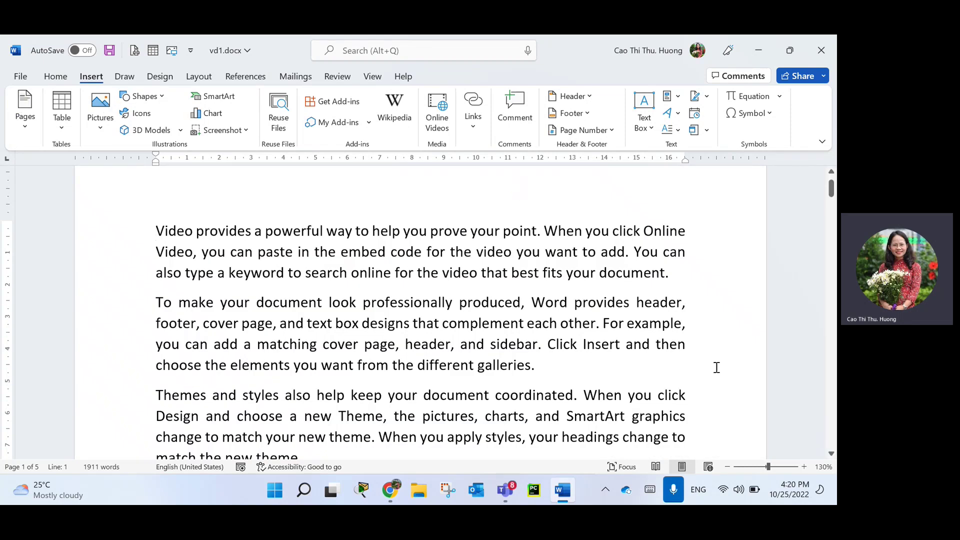
scroll(318, 416, down, 1)
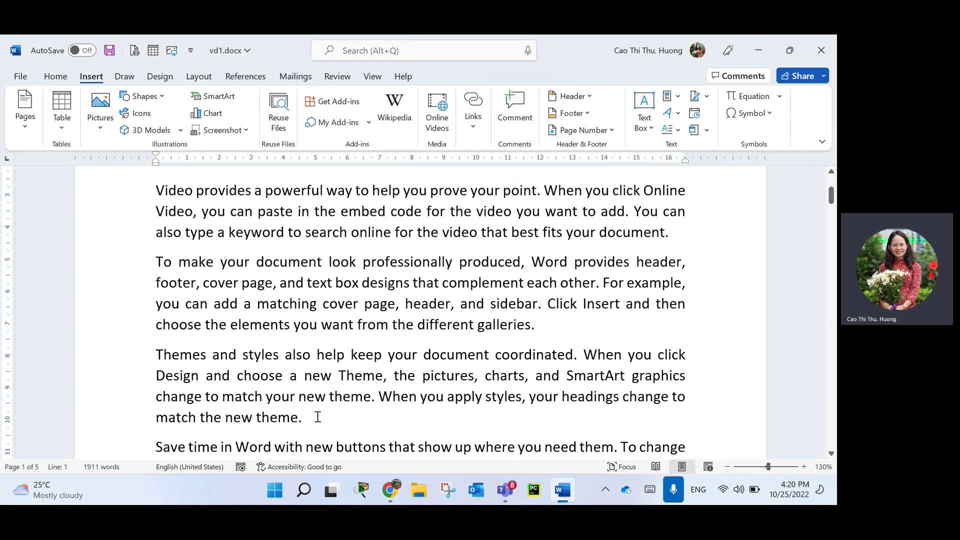
scroll(320, 425, down, 3)
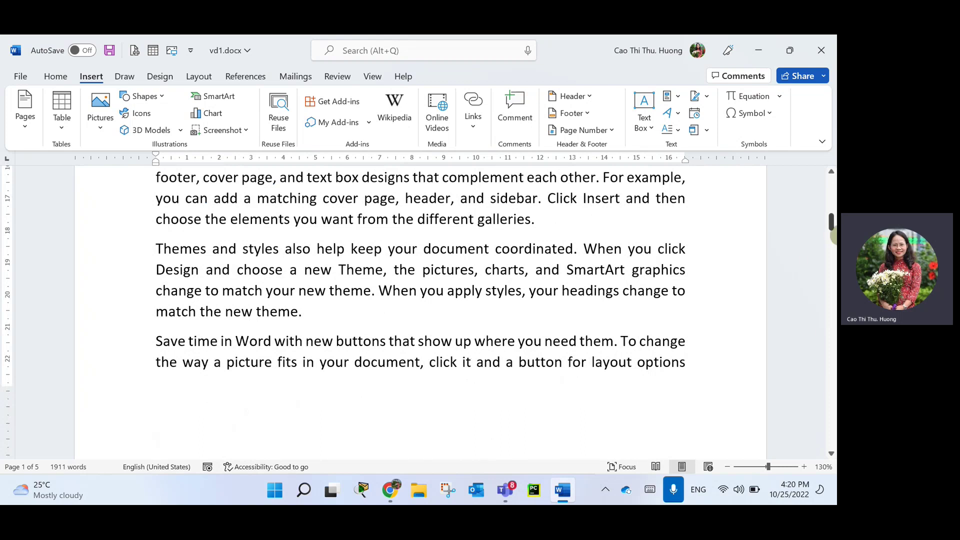
scroll(474, 405, down, 2)
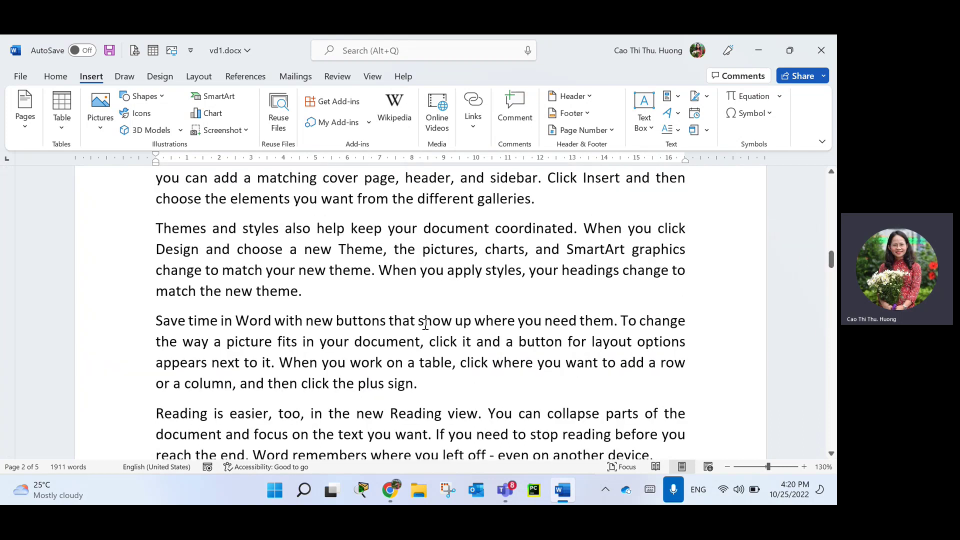
click(426, 323)
key(Return)
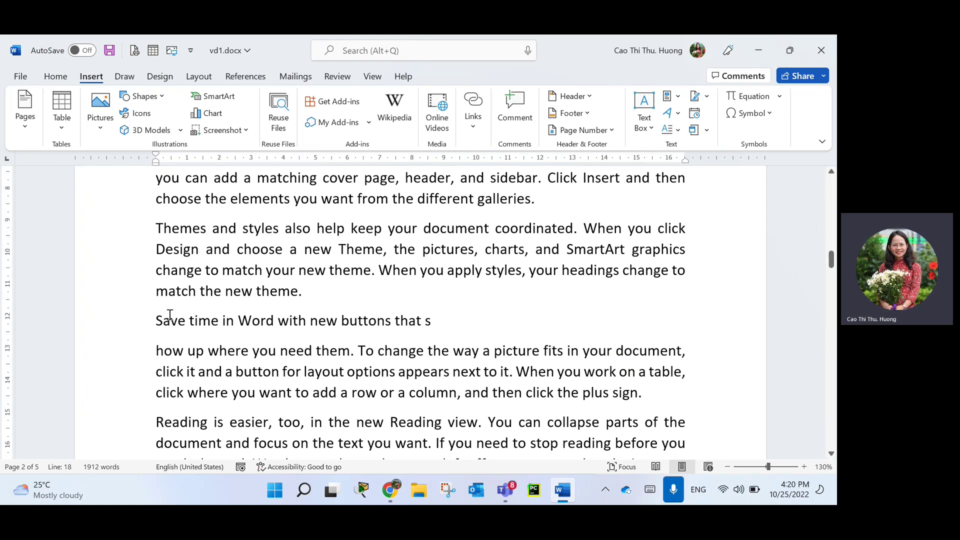
click(130, 329)
Style the 'Save time in Word…' line as Heading 1 and prefix it with 'Chương 2:'.
click(58, 76)
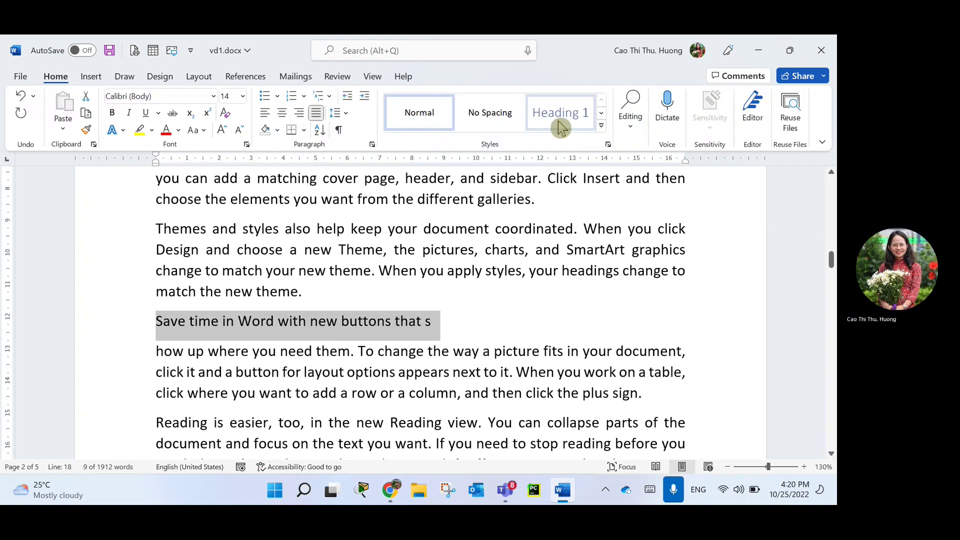
click(560, 128)
scroll(696, 368, down, 3)
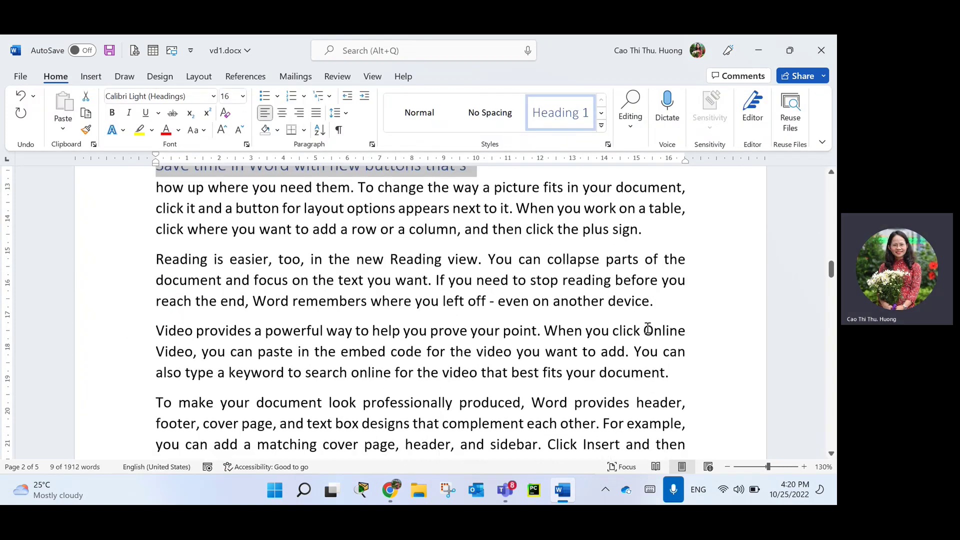
scroll(223, 287, up, 2)
key(Left)
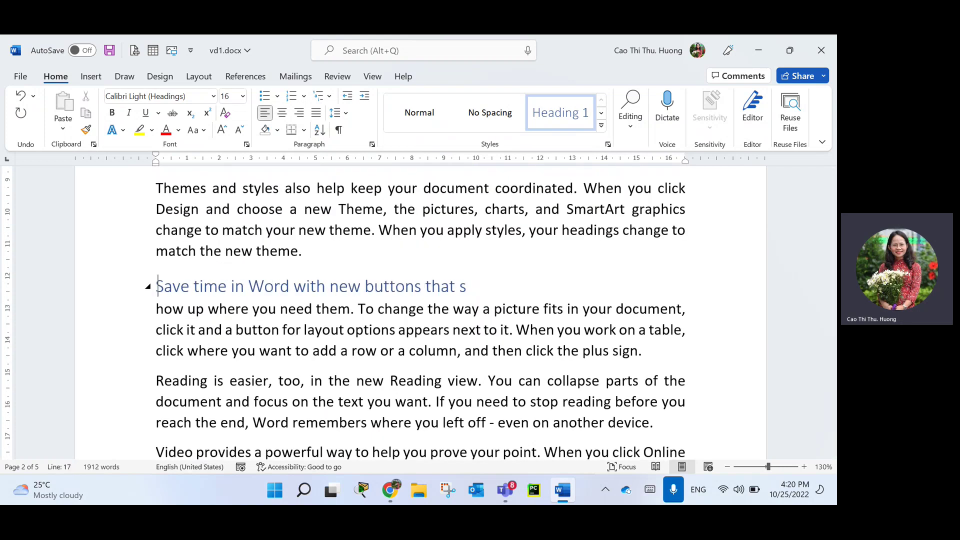
text(Chương ư)
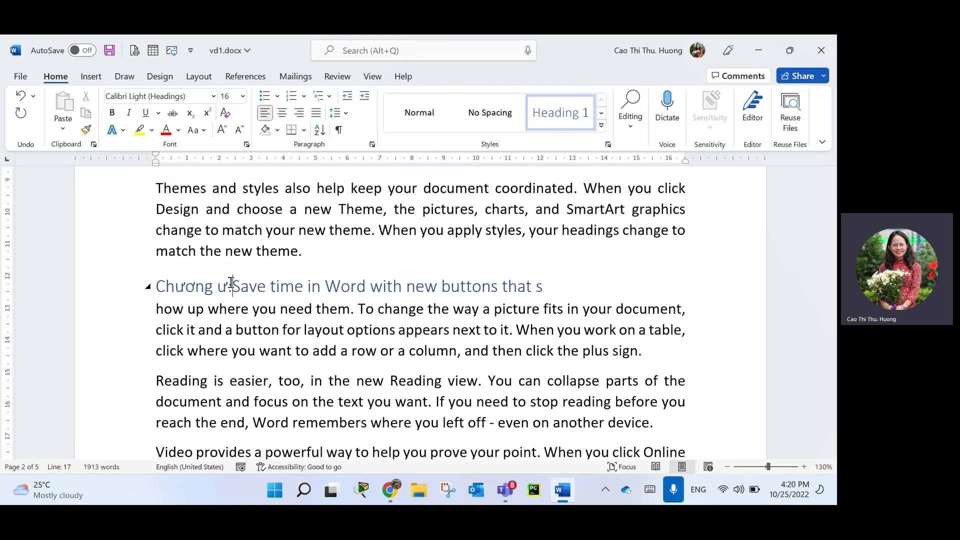
key(BackSpace)
text(2:)
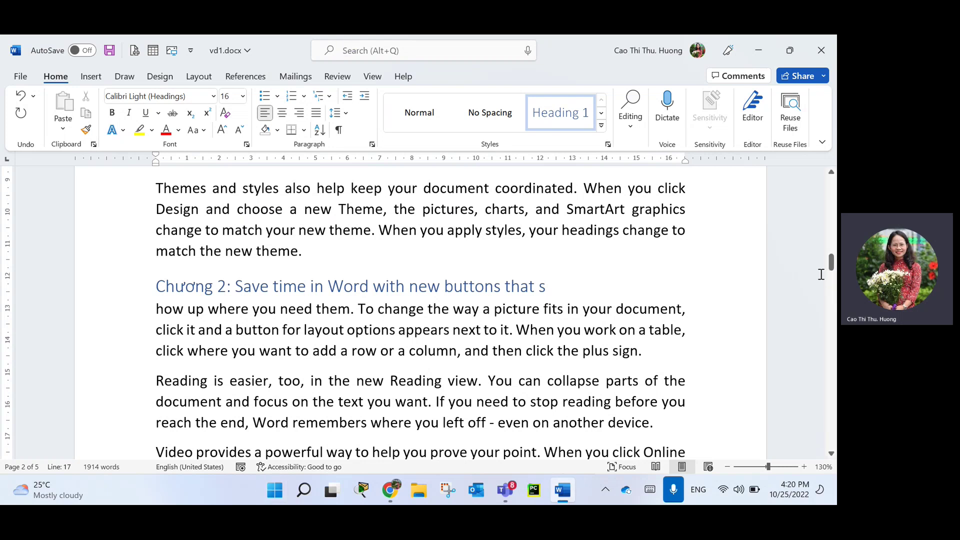
drag(830, 262, 831, 180)
Split the opening paragraph after 'powerfu' and make it a 'Chương 1:' Heading 1.
click(319, 273)
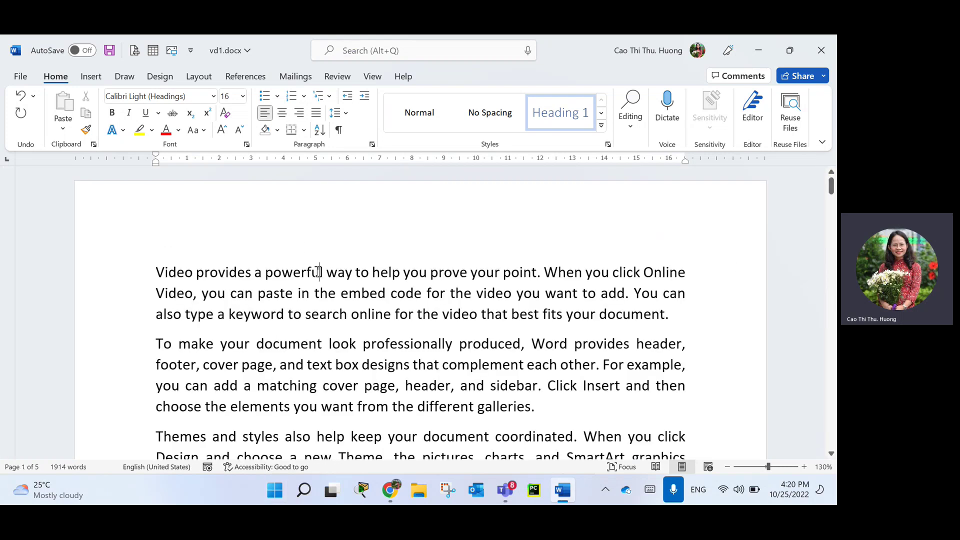
key(Return)
key(Up)
text(Chuơng 1:)
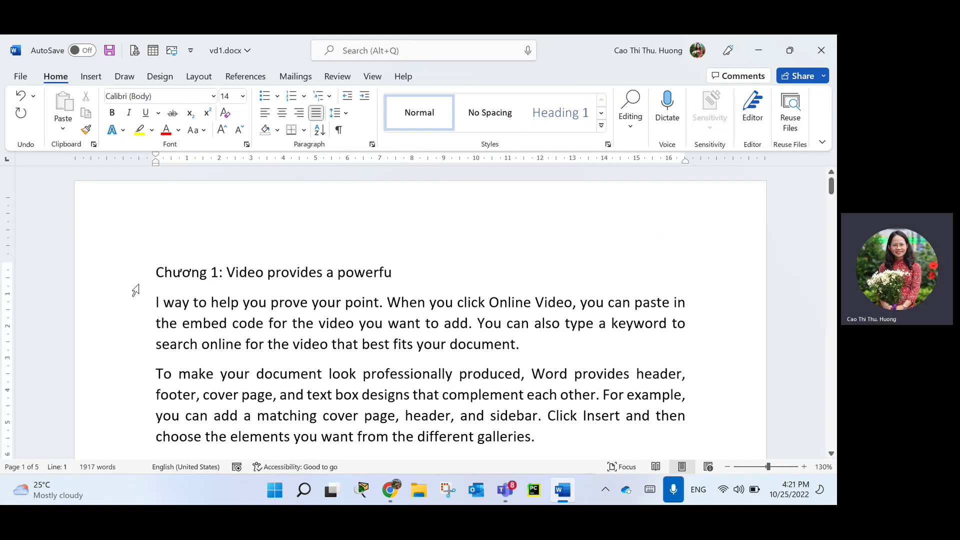
click(134, 275)
click(570, 114)
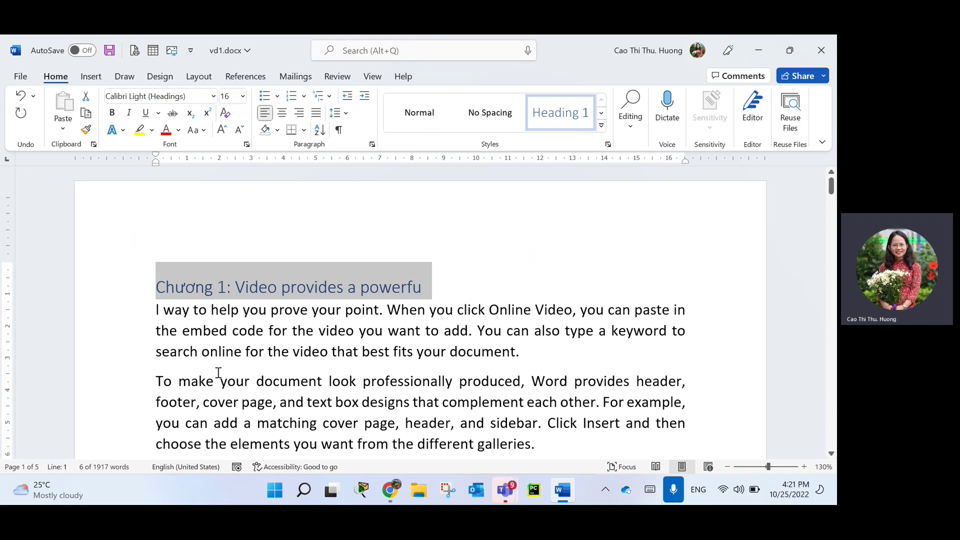
scroll(218, 372, down, 3)
scroll(157, 349, up, 2)
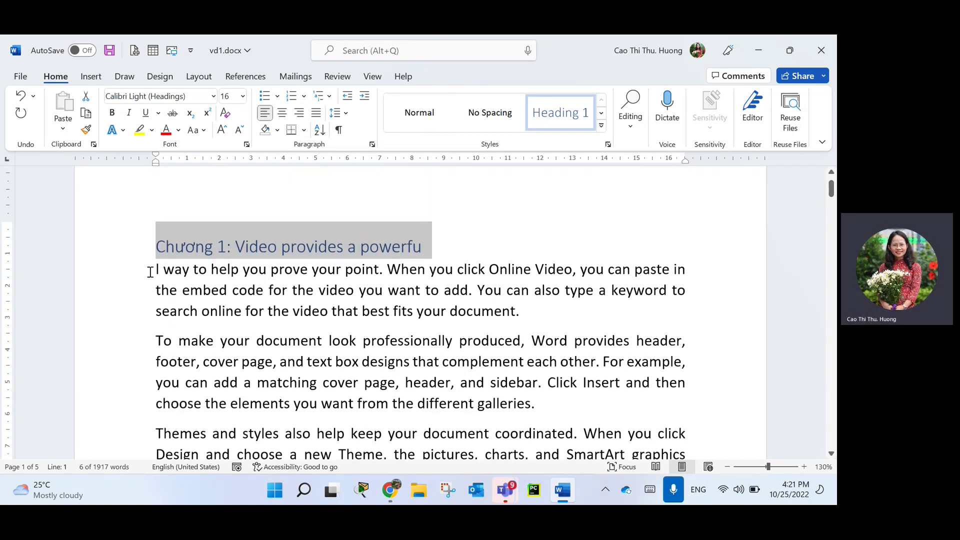
Create the '1.1.' subheading line ending at 'prove you' and style it Heading 2.
click(155, 270)
text(1.2)
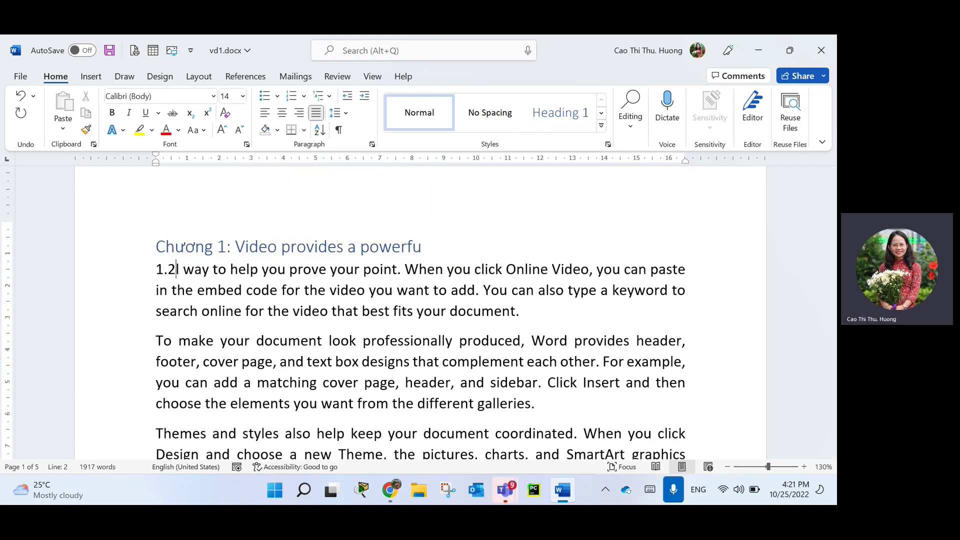
text(.)
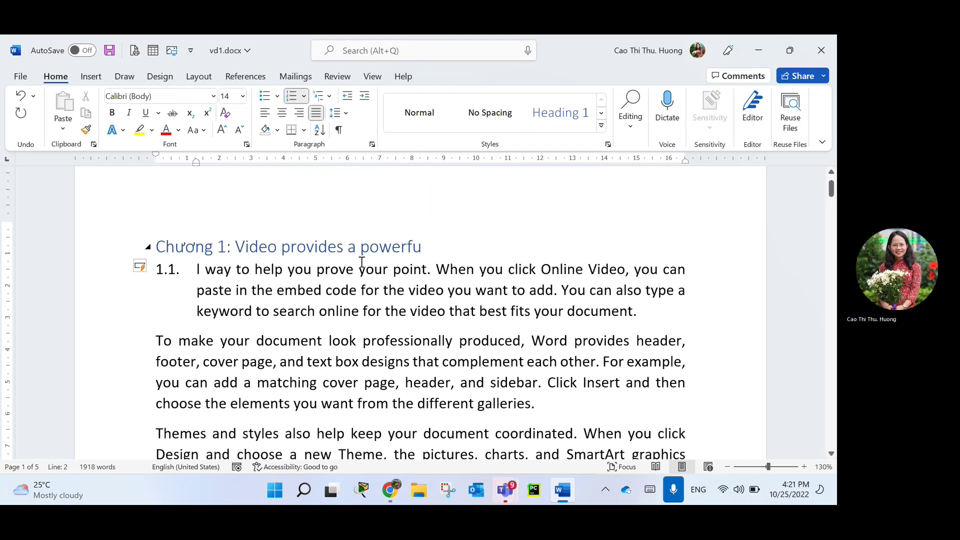
key(ctrl+z)
click(358, 273)
key(Return)
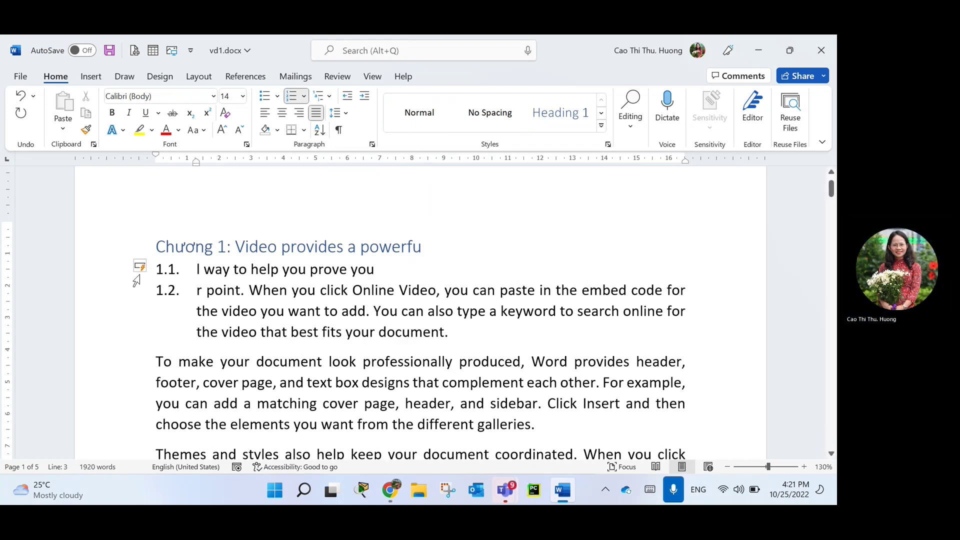
key(ctrl+z)
click(131, 281)
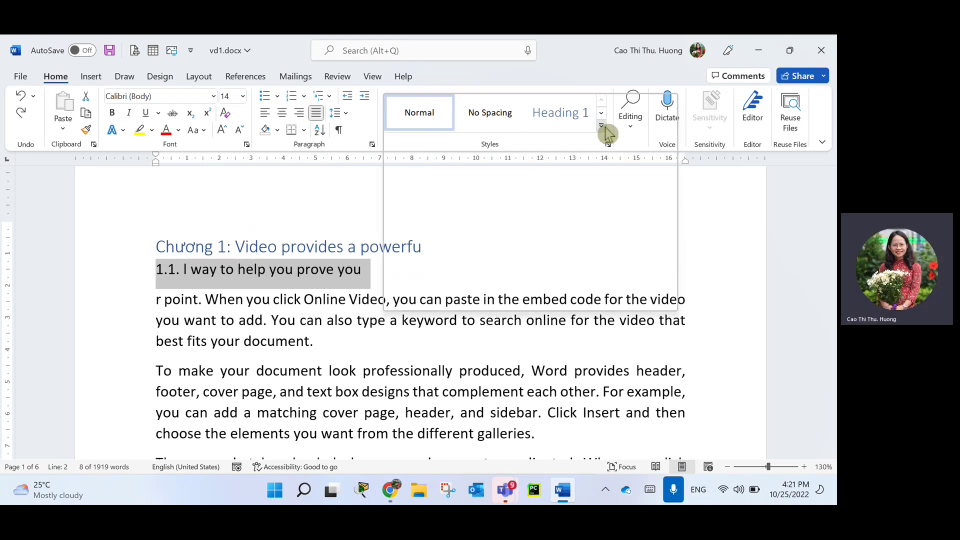
key(ctrl+alt+2)
Add a '2.1.' subheading line ending at 'you n' and style it Heading 2.
click(344, 311)
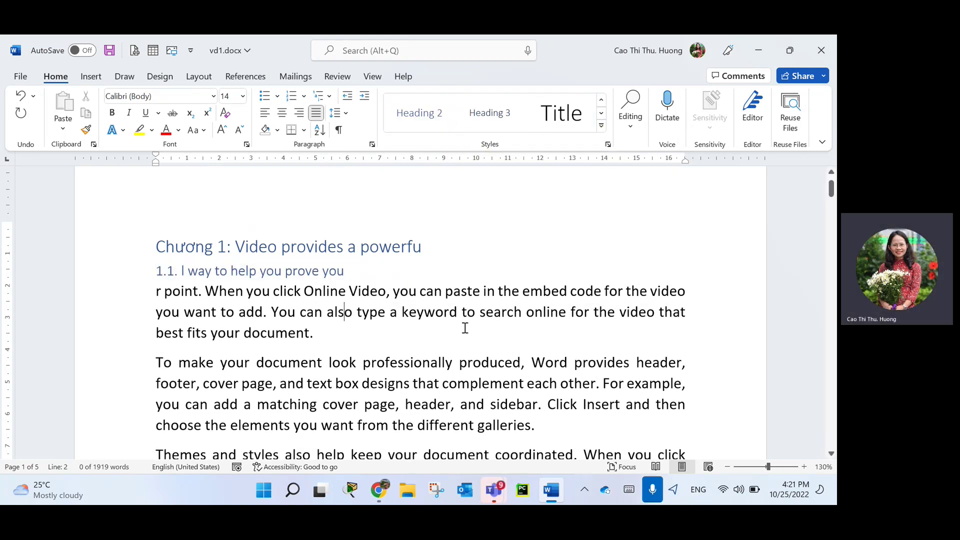
scroll(465, 327, down, 3)
scroll(471, 355, down, 7)
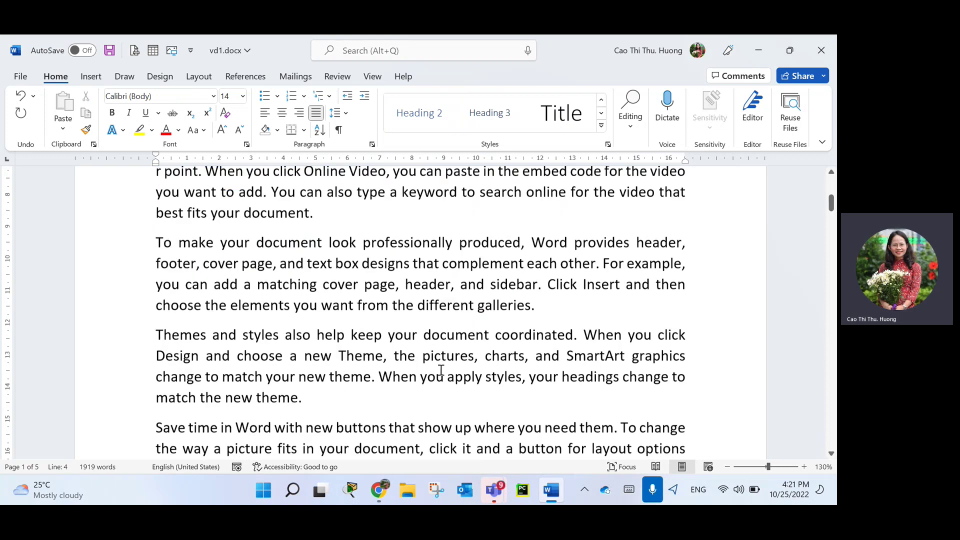
scroll(429, 362, down, 10)
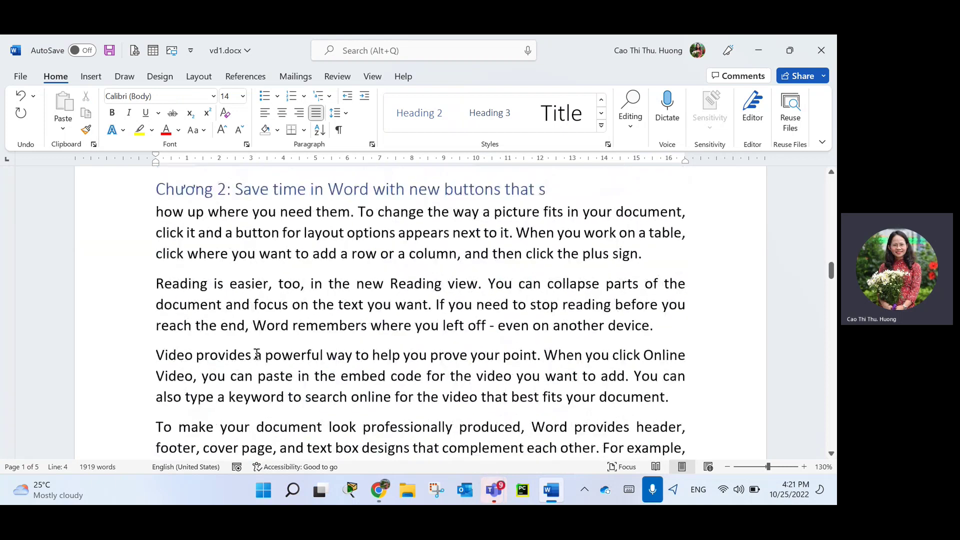
scroll(170, 400, down, 4)
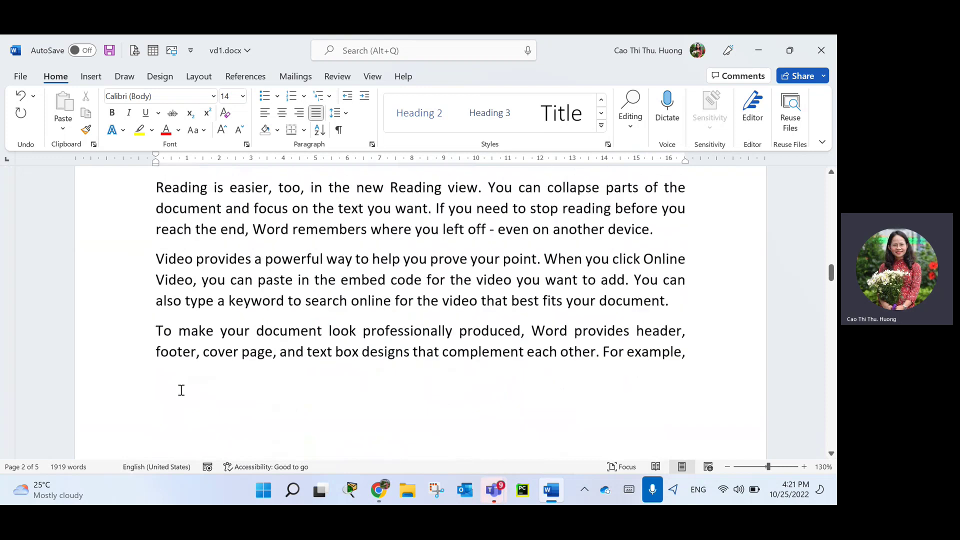
scroll(156, 258, up, 7)
click(149, 290)
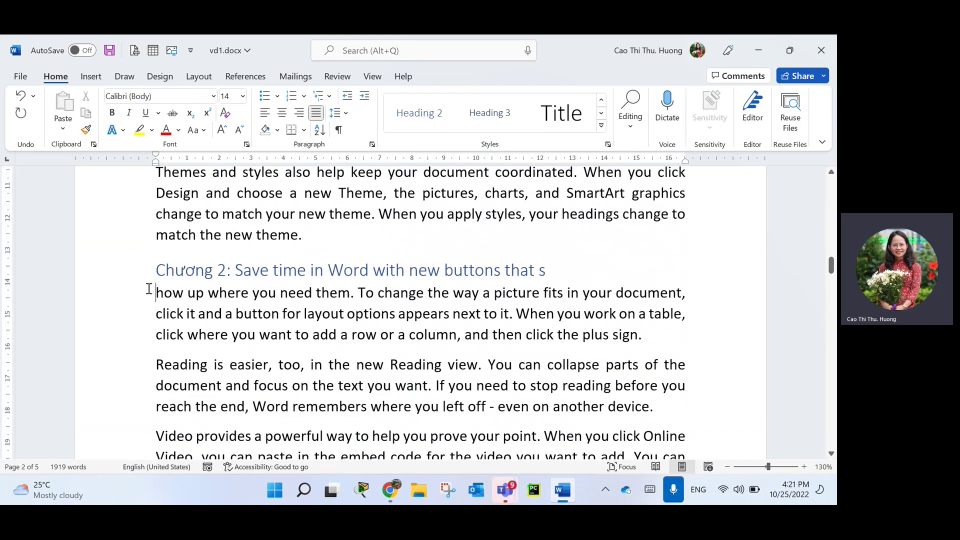
text(2.1.)
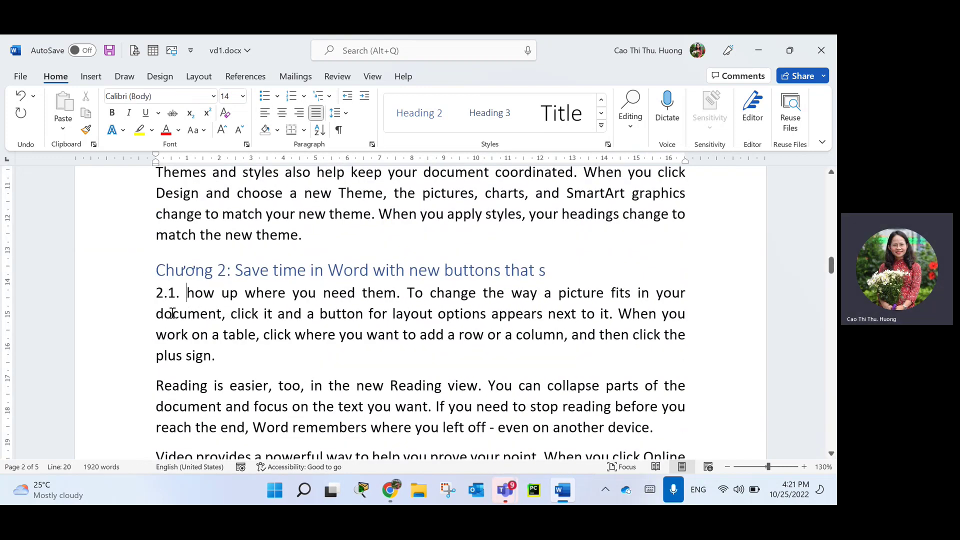
click(331, 291)
key(Return)
click(111, 295)
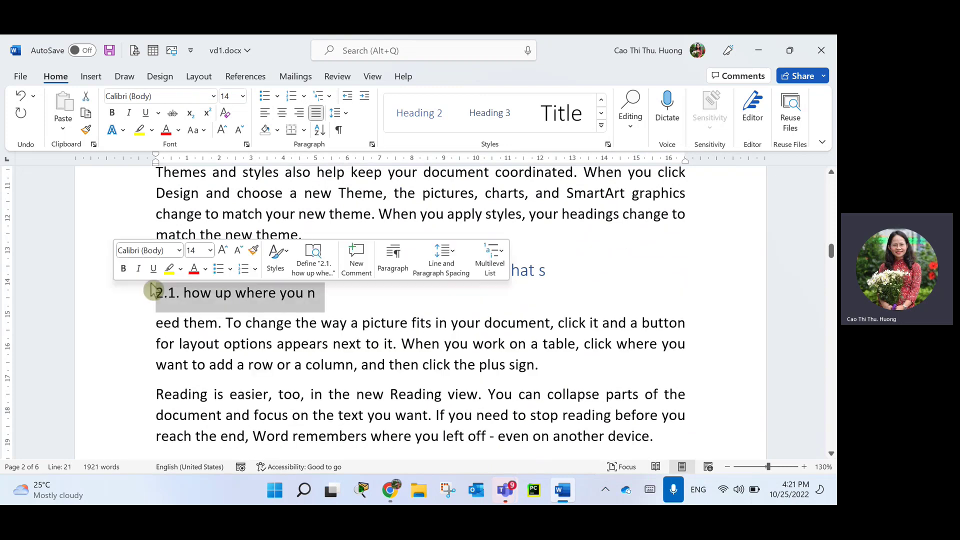
click(426, 118)
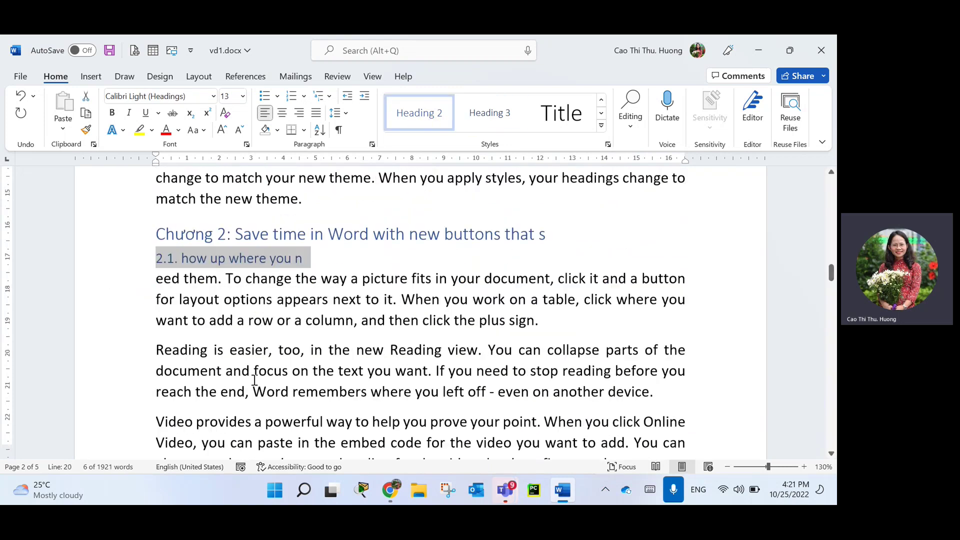
Split off '2.2. Save time in Word with new bu' as a Heading 2 subheading.
scroll(245, 390, down, 10)
scroll(323, 278, down, 2)
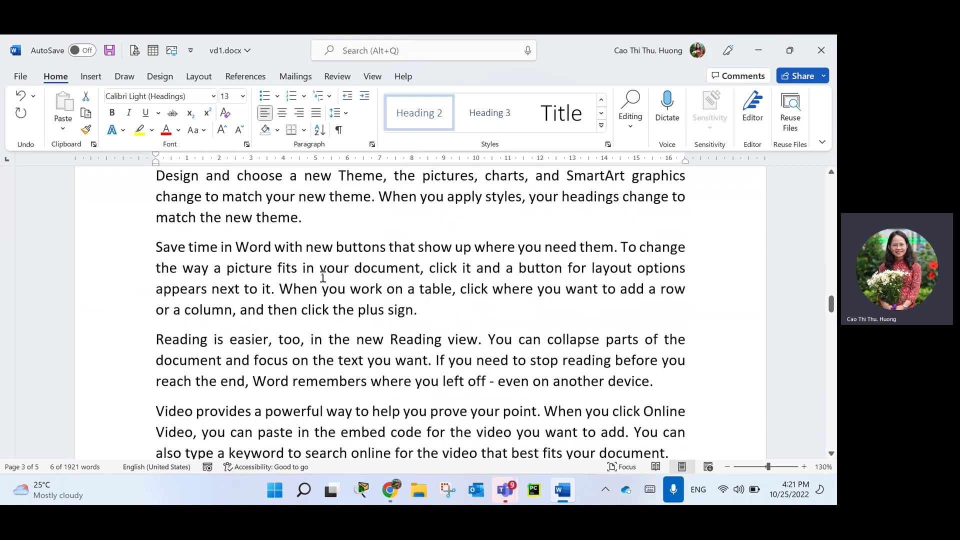
click(355, 247)
key(Return)
click(144, 256)
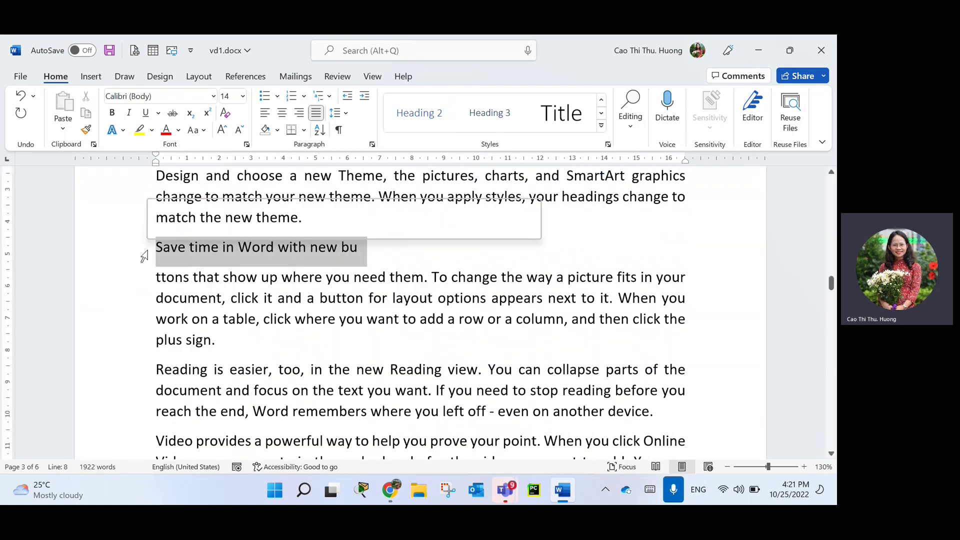
click(162, 257)
text(2.2.)
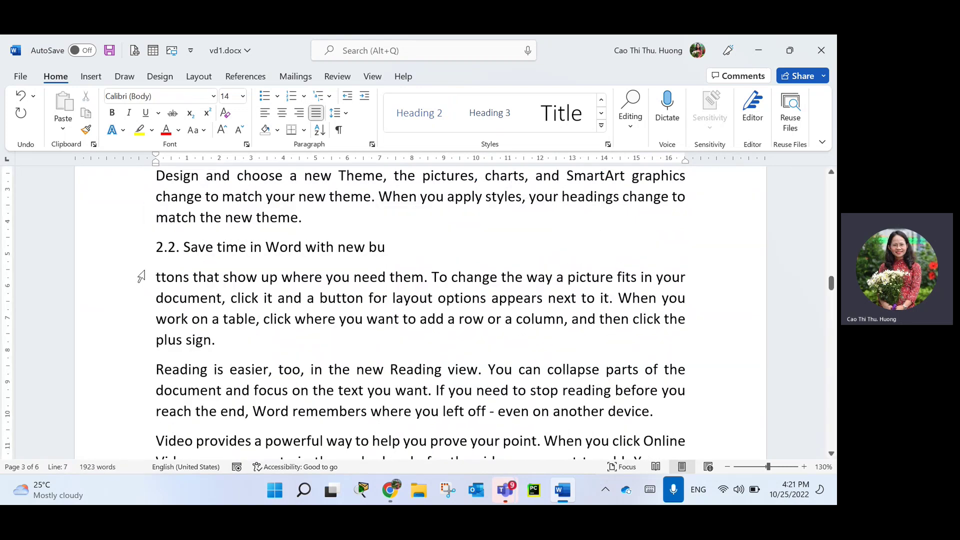
click(140, 248)
click(444, 112)
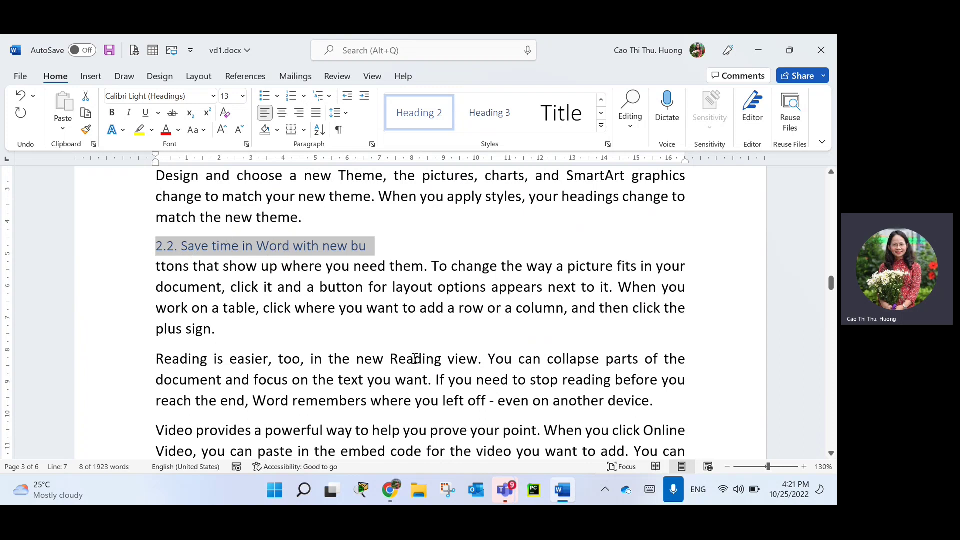
scroll(308, 339, down, 10)
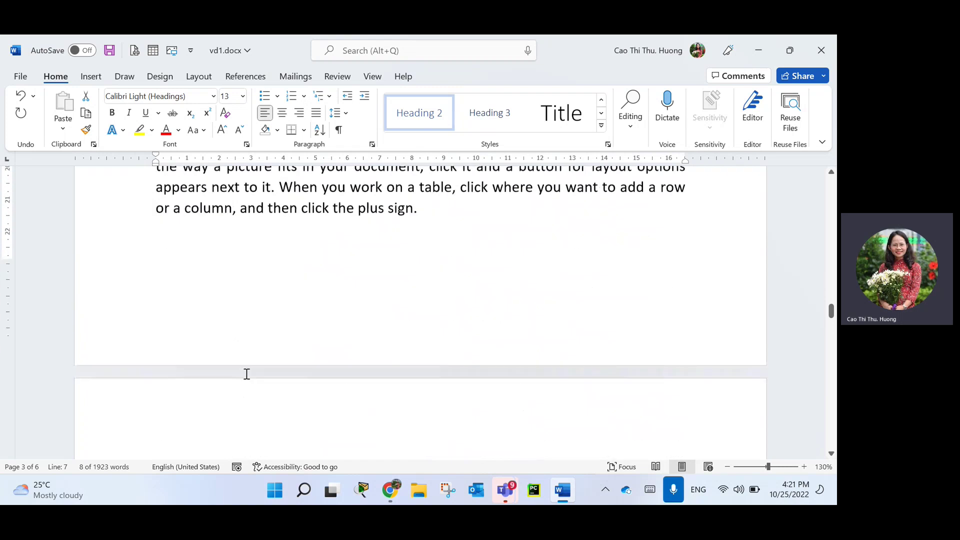
scroll(234, 300, down, 4)
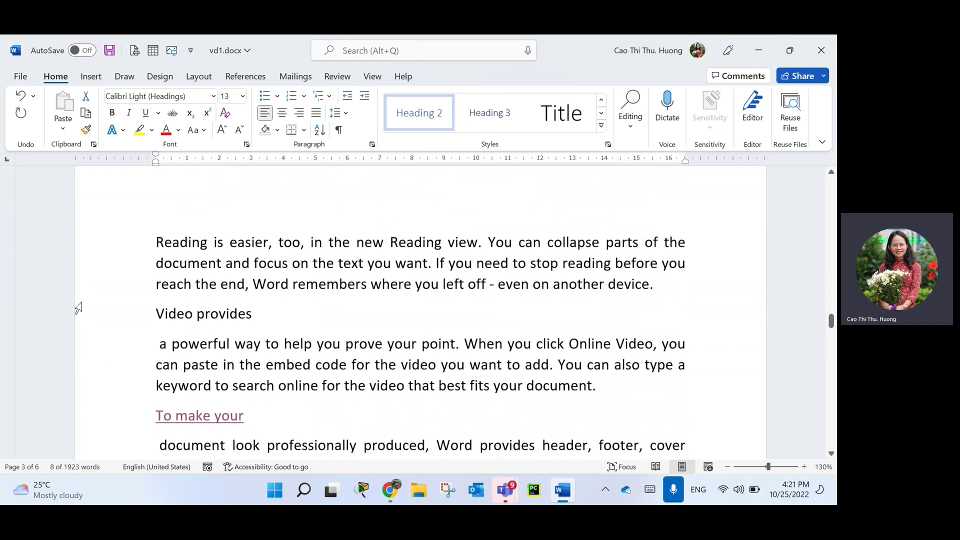
Hyperlink 'Video provides' on page 4 to the '2.2. Save time in Word with new bu' heading.
click(98, 315)
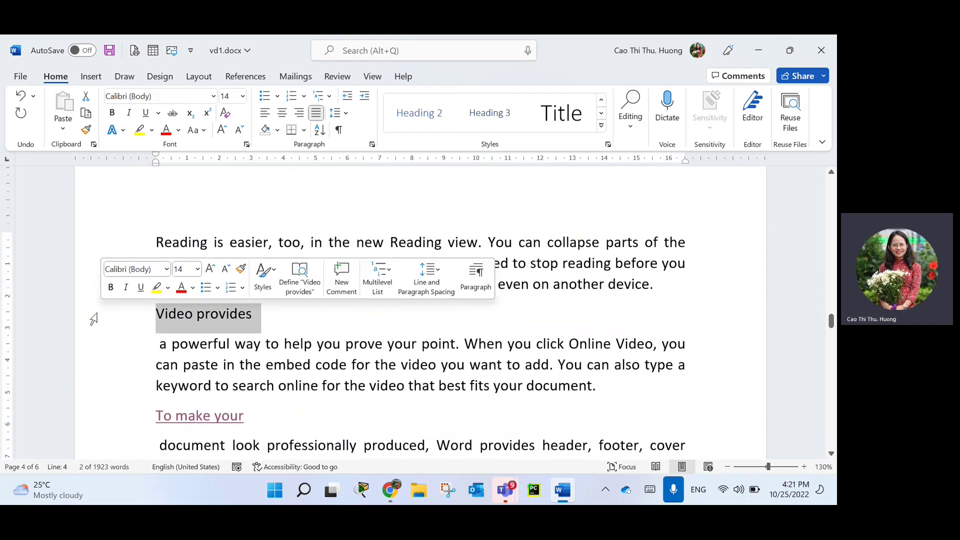
key(ctrl+k)
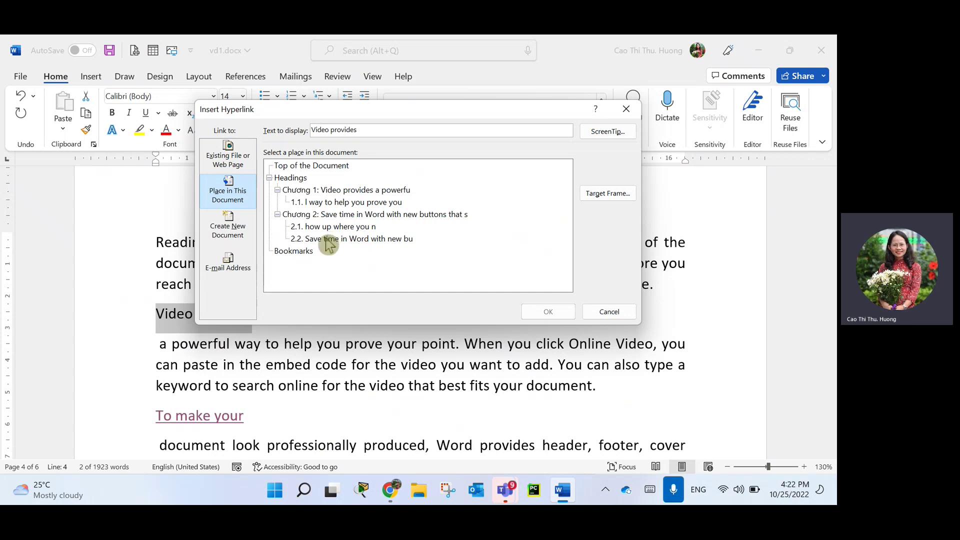
click(330, 241)
click(548, 311)
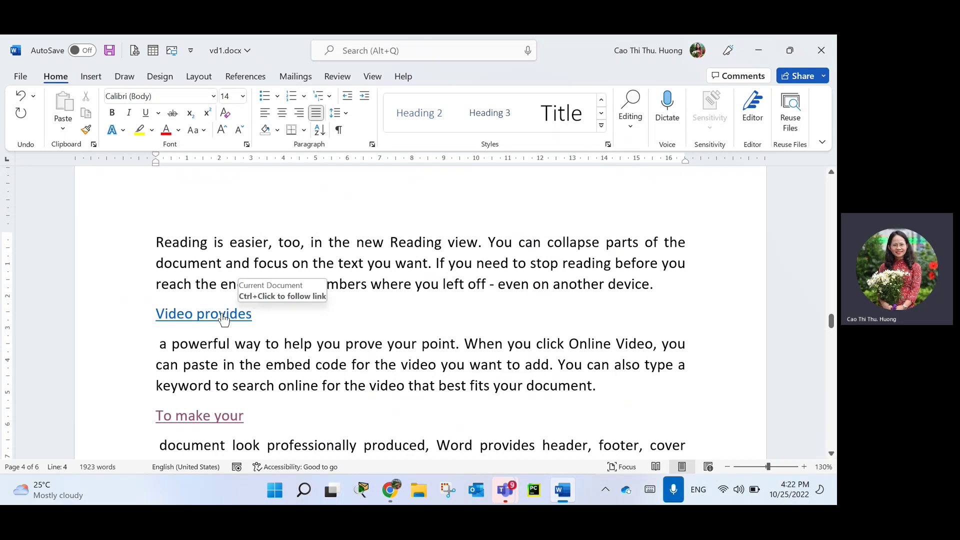
Undo the last change, then select and deselect the 2.2 subheading line.
key(ctrl+z)
key(ctrl+z)
key(ctrl+z)
key(ctrl+z)
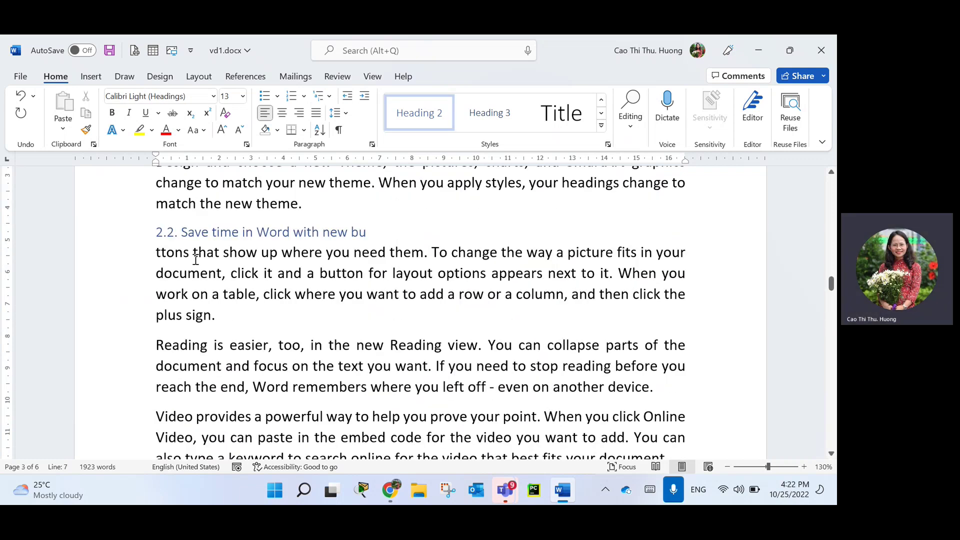
drag(409, 240, 129, 239)
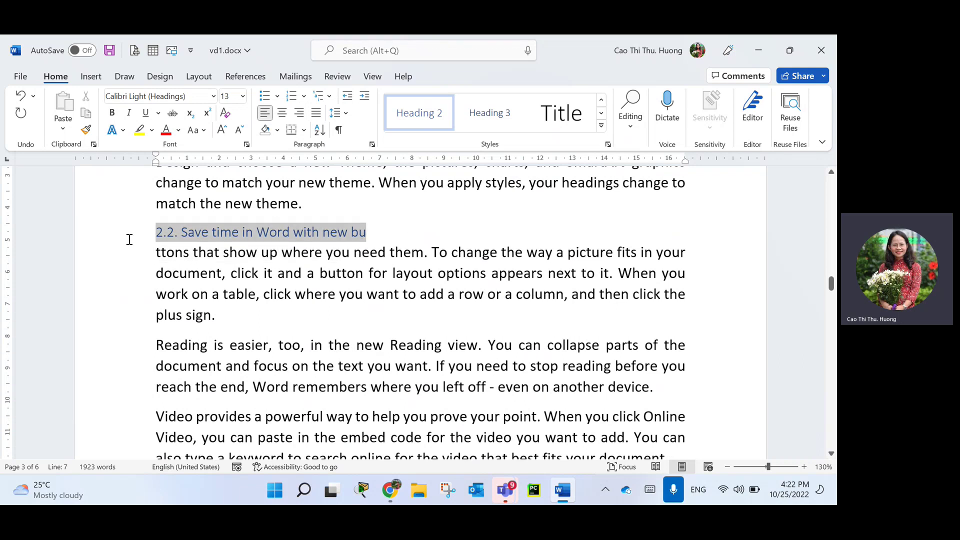
click(290, 332)
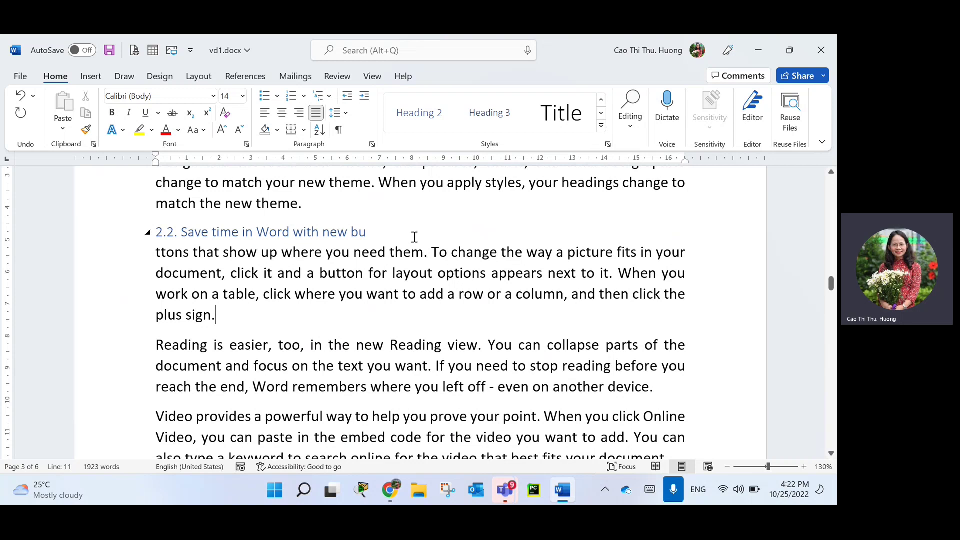
Split the Reading paragraph before 'too' so 'Reading is easier,' stands alone.
scroll(252, 381, down, 2)
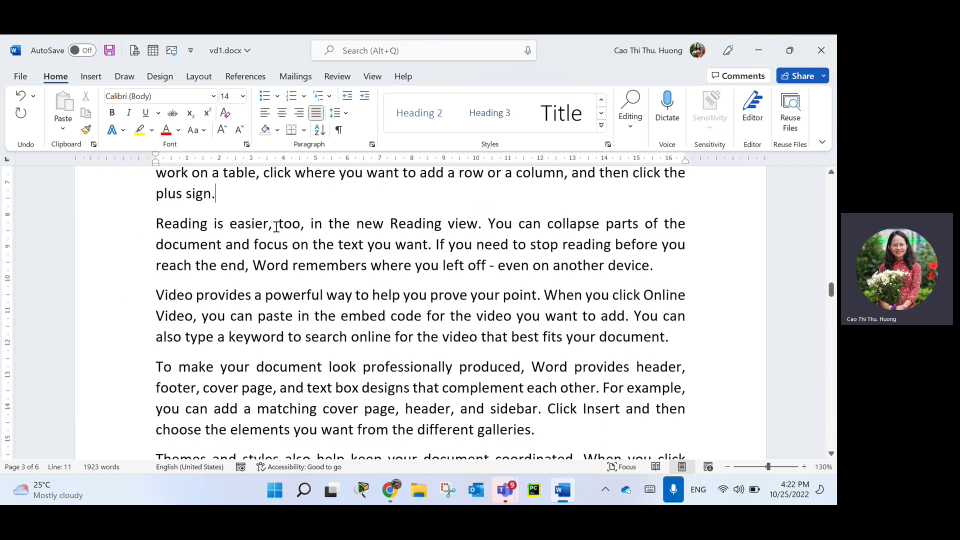
click(276, 226)
key(Return)
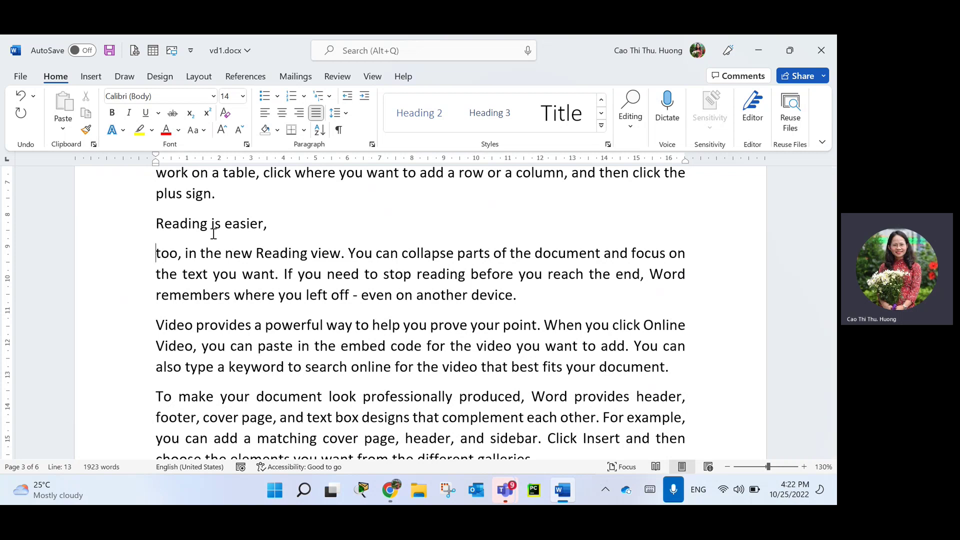
Select 'Reading is easier,' and start a hyperlink to a new document with Ctrl+K.
click(138, 223)
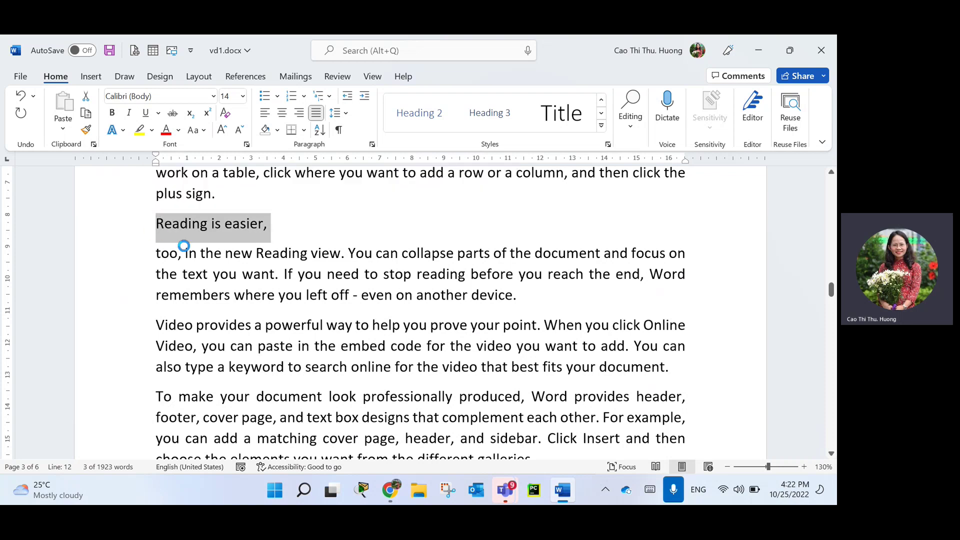
key(ctrl+k)
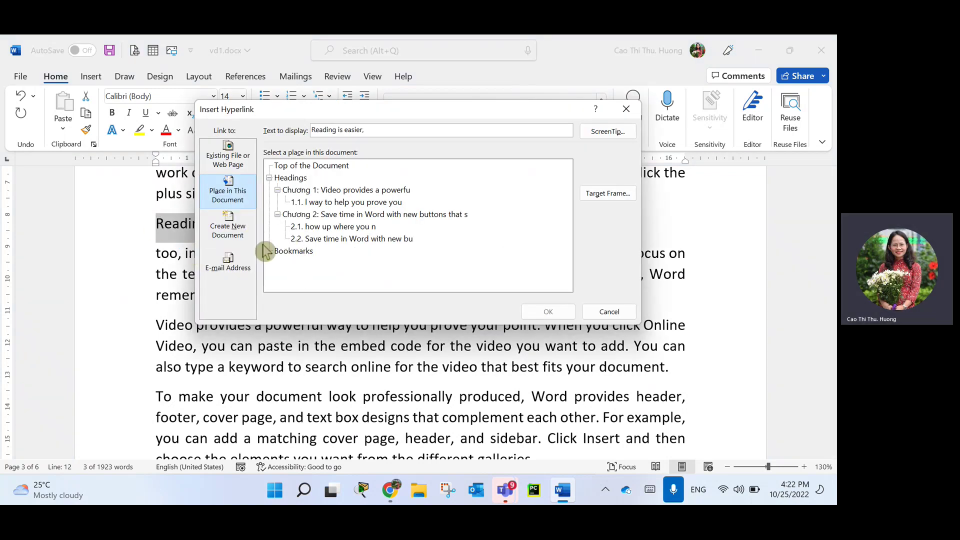
click(238, 240)
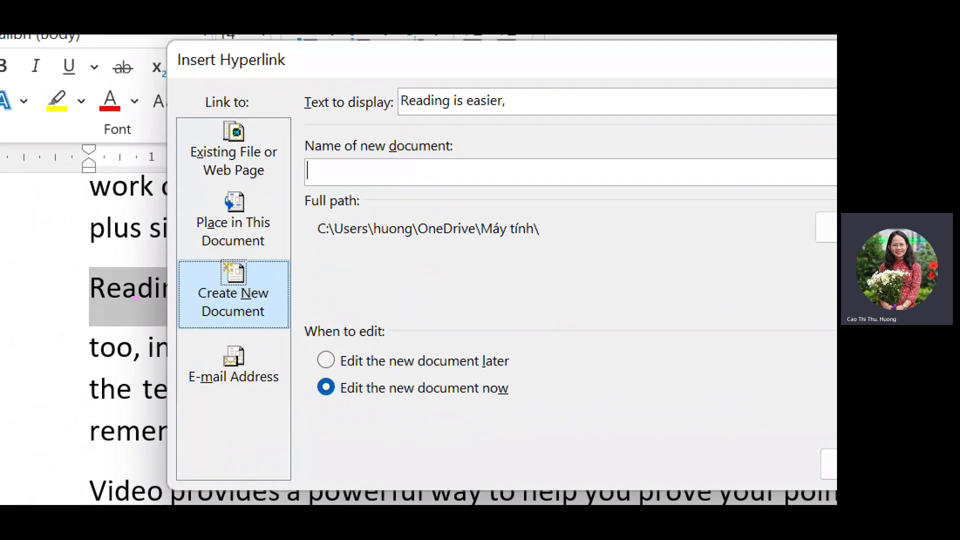
mouse_move(84, 309)
mouse_down()
mouse_move(144, 311)
mouse_move(123, 328)
mouse_move(89, 329)
mouse_up()
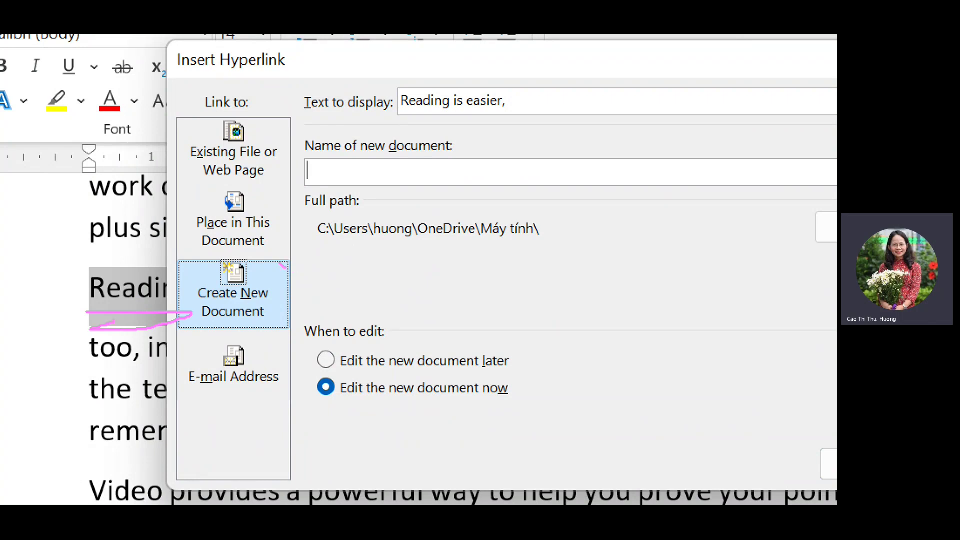
drag(280, 264, 179, 262)
mouse_move(181, 342)
mouse_down()
mouse_move(344, 292)
mouse_move(262, 254)
mouse_up()
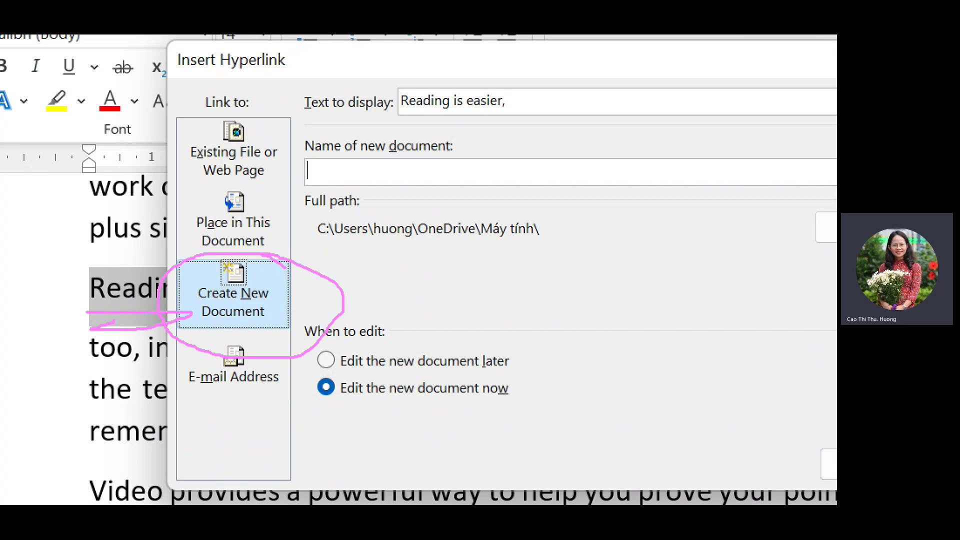
key(Escape)
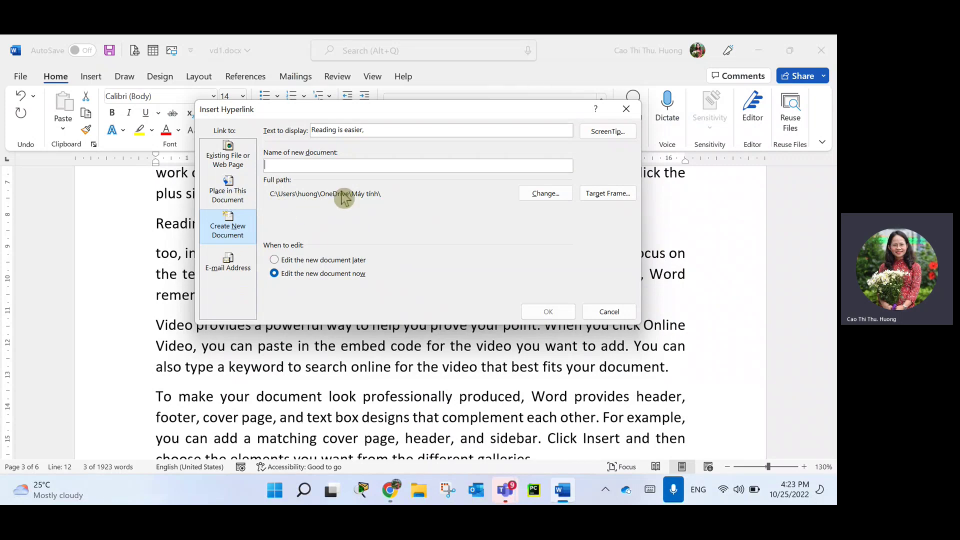
key(ctrl+1)
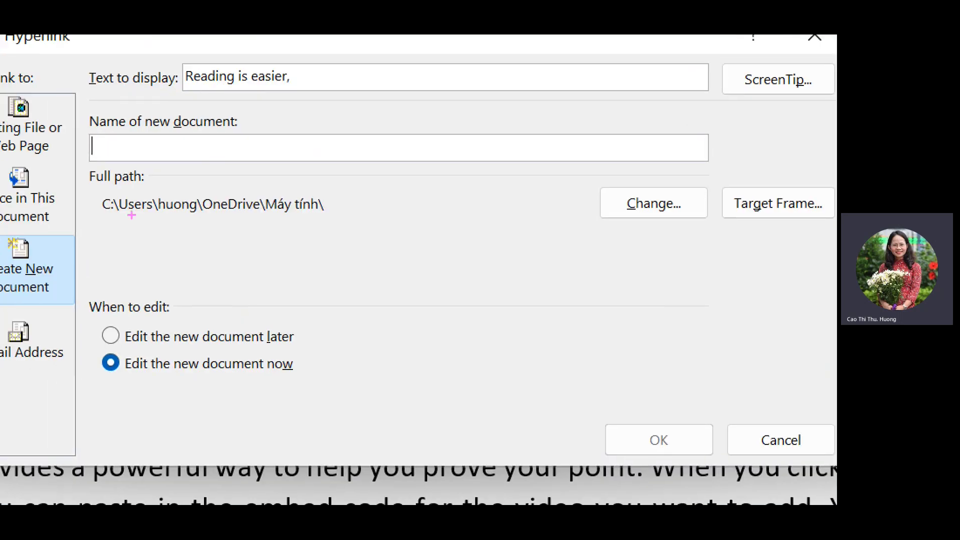
mouse_move(81, 218)
mouse_down()
mouse_move(423, 240)
mouse_move(92, 255)
mouse_move(443, 233)
mouse_up()
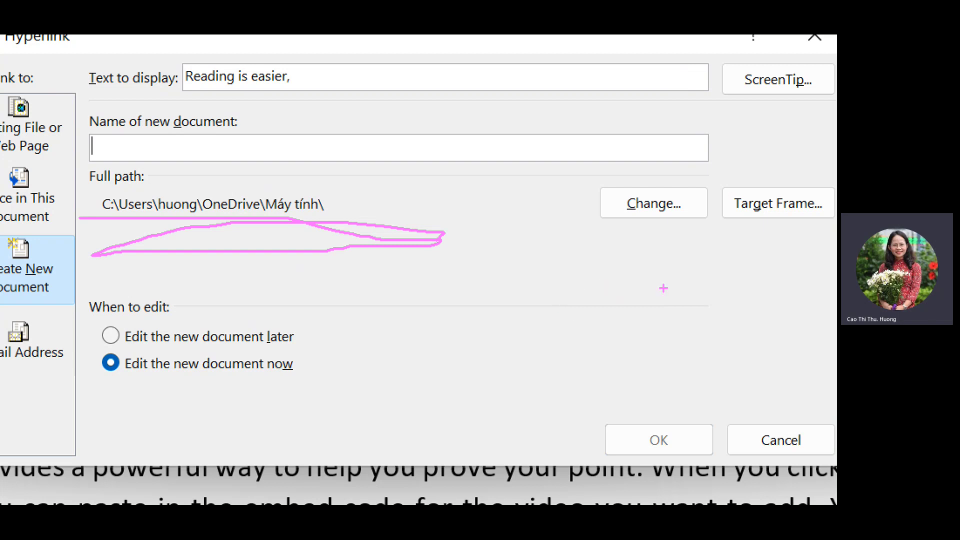
mouse_move(715, 195)
mouse_down()
mouse_move(611, 172)
mouse_move(571, 206)
mouse_move(731, 220)
mouse_move(688, 185)
mouse_up()
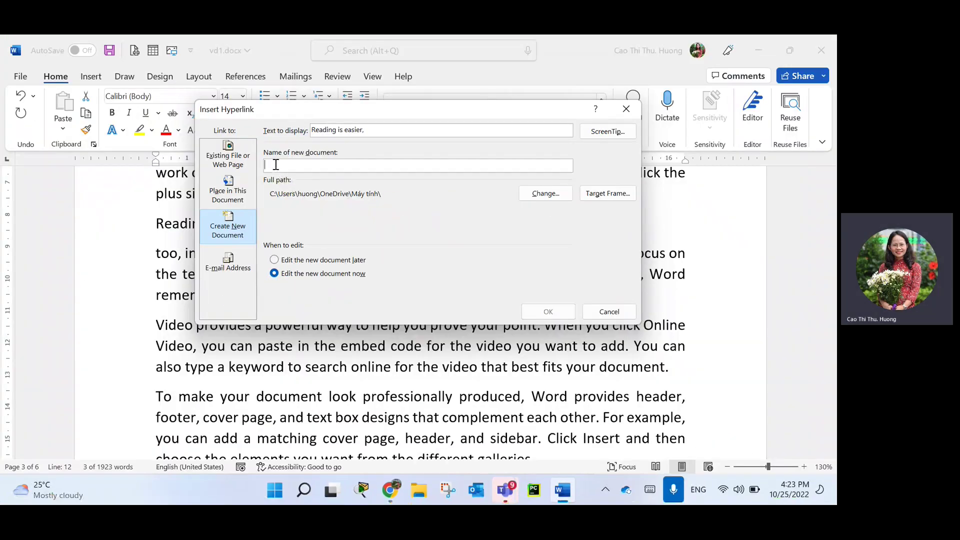
Name the new document Test2, keep Edit now, and confirm the link.
click(297, 166)
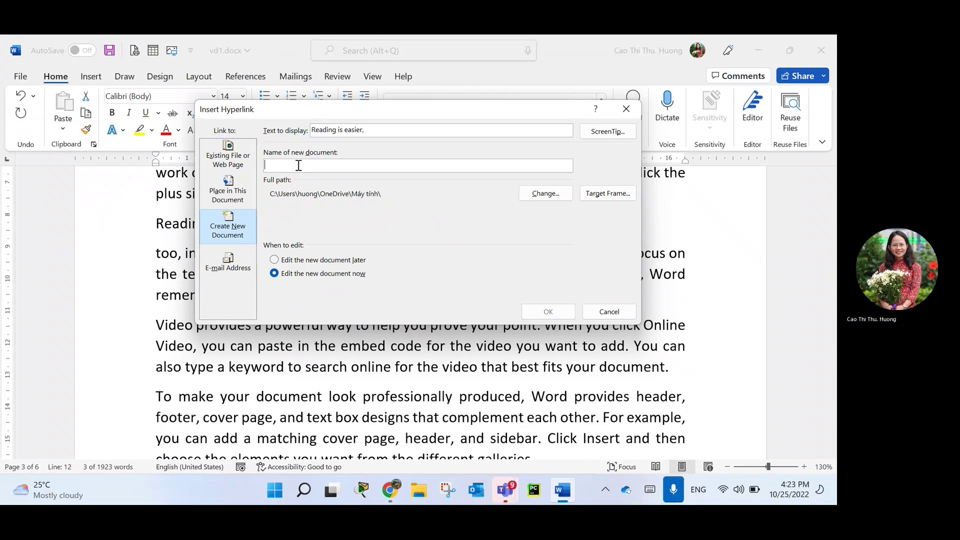
text(Test)
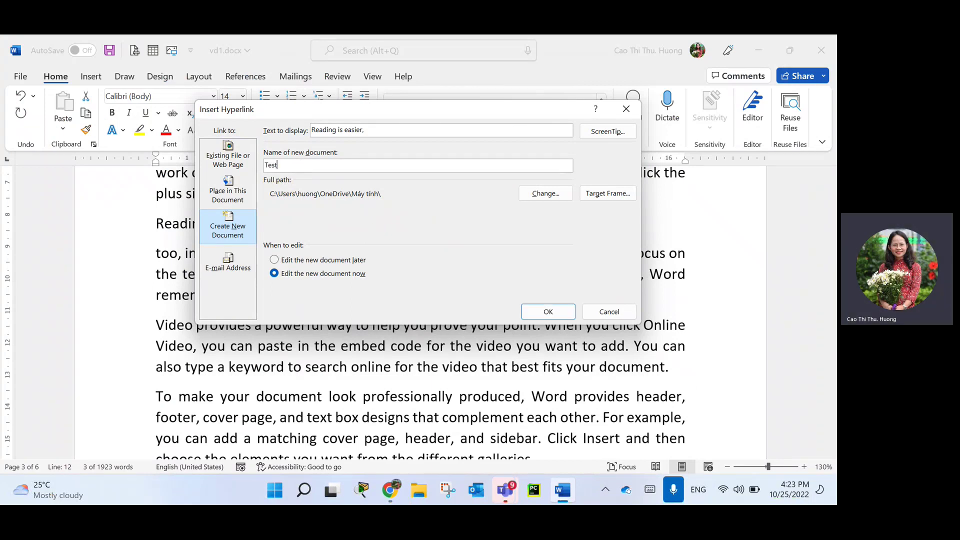
text(2)
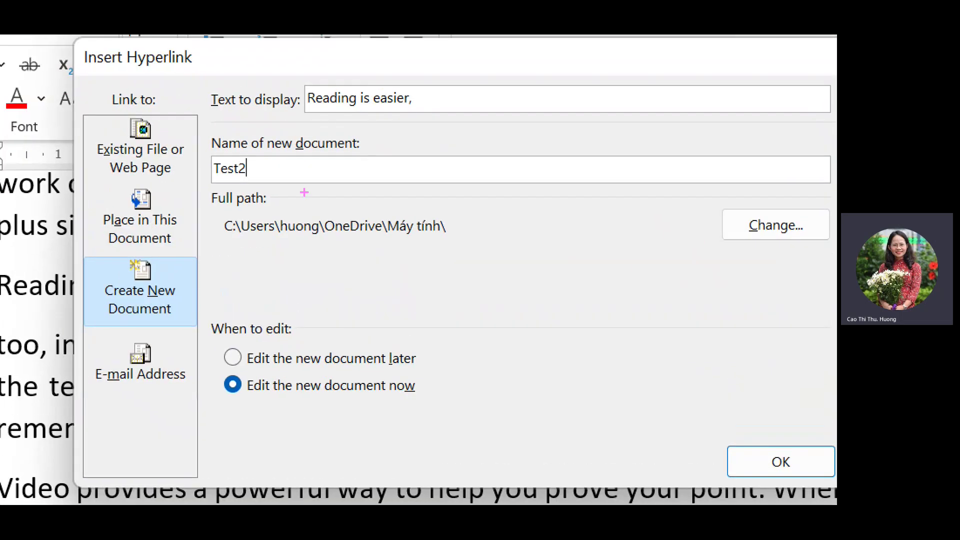
drag(262, 158, 495, 158)
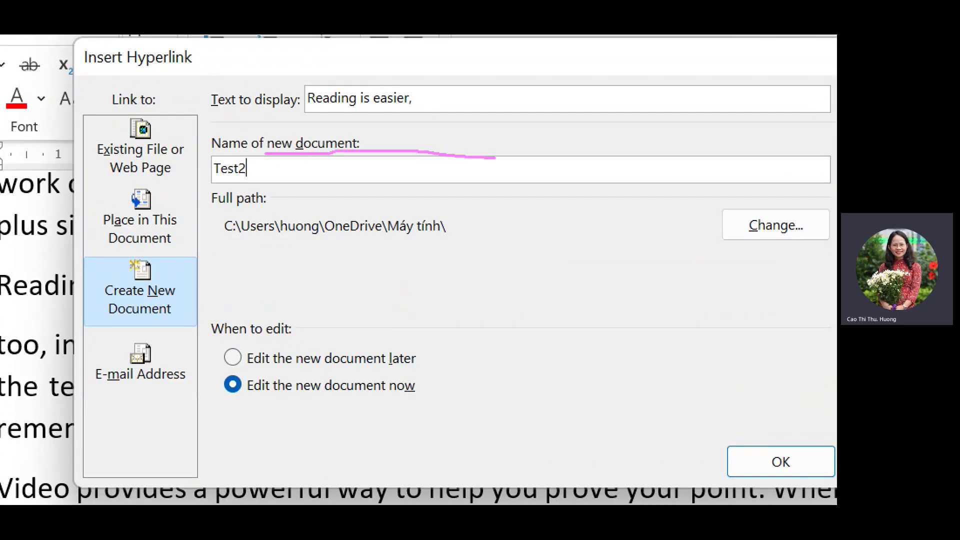
drag(240, 244, 481, 242)
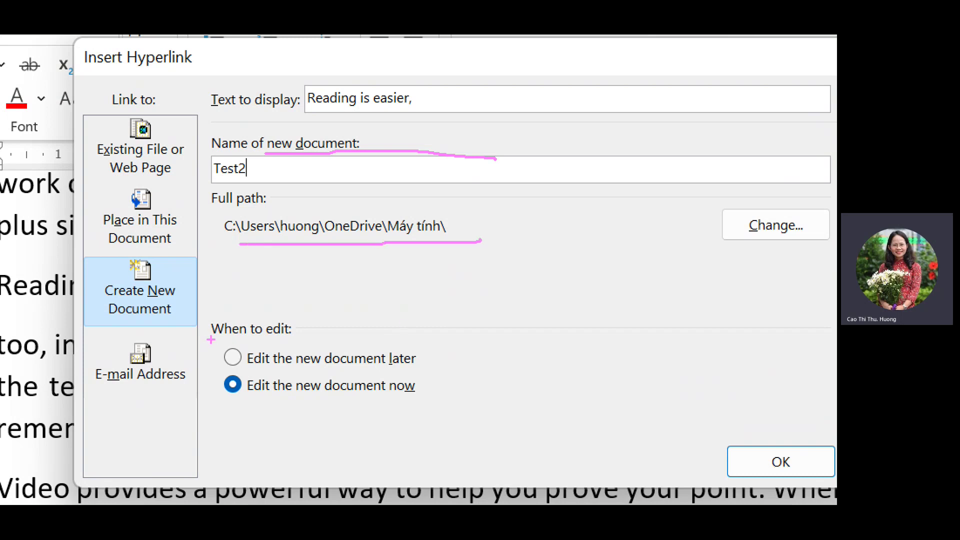
drag(211, 340, 272, 331)
drag(242, 339, 321, 333)
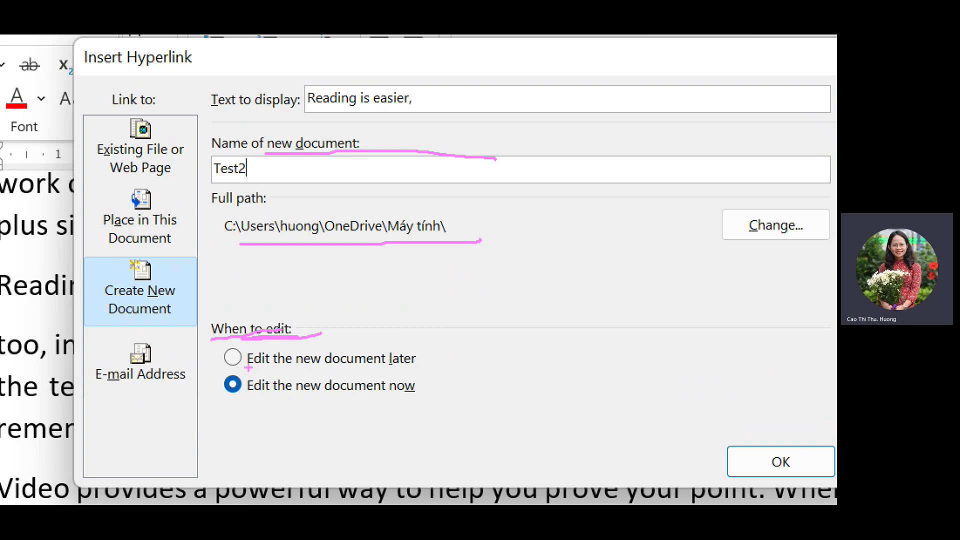
drag(244, 367, 452, 376)
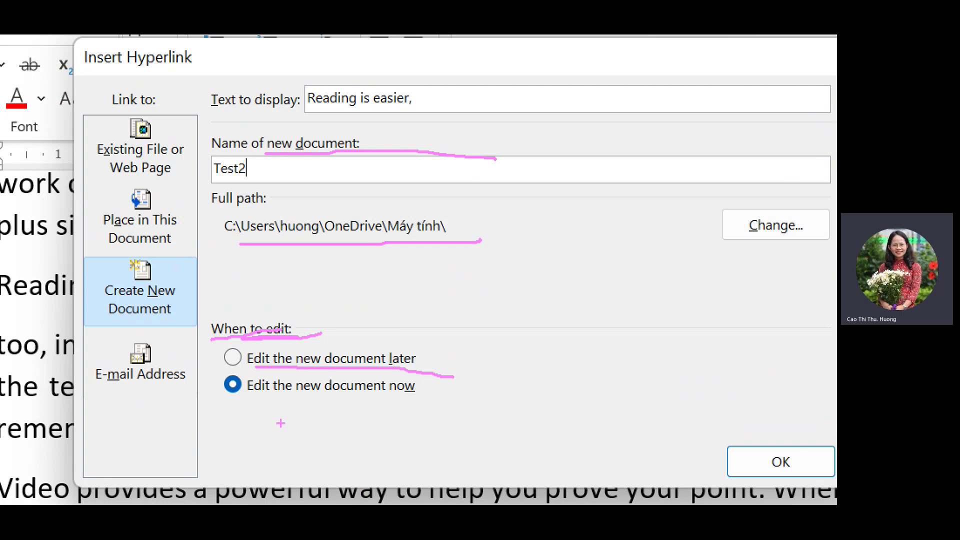
drag(251, 393, 498, 424)
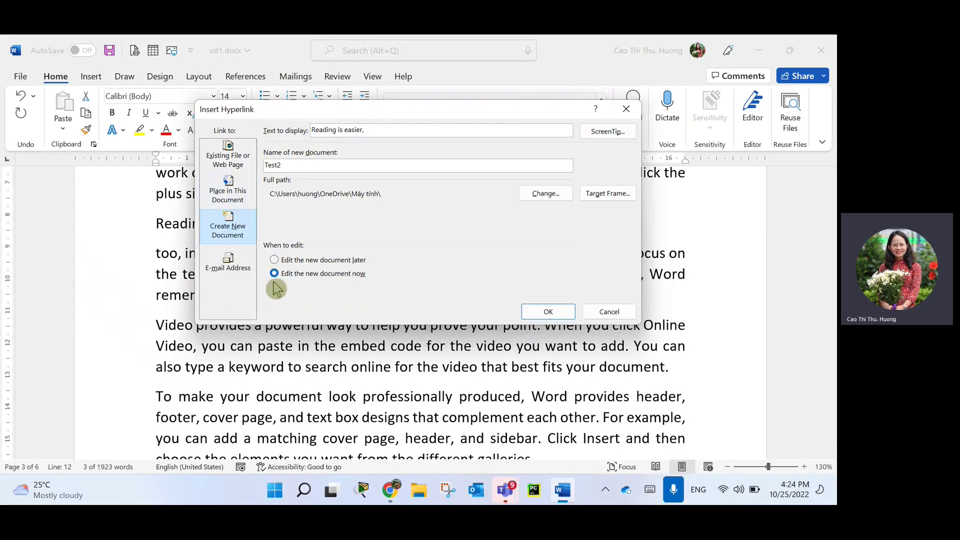
click(549, 312)
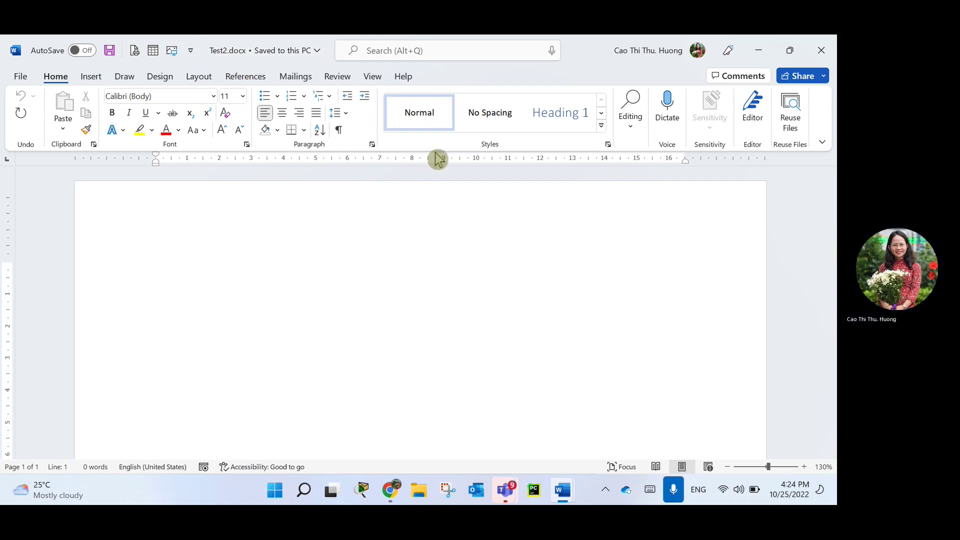
Return to vd1.docx and split the paragraph after 'To make your'.
mouse_move(563, 490)
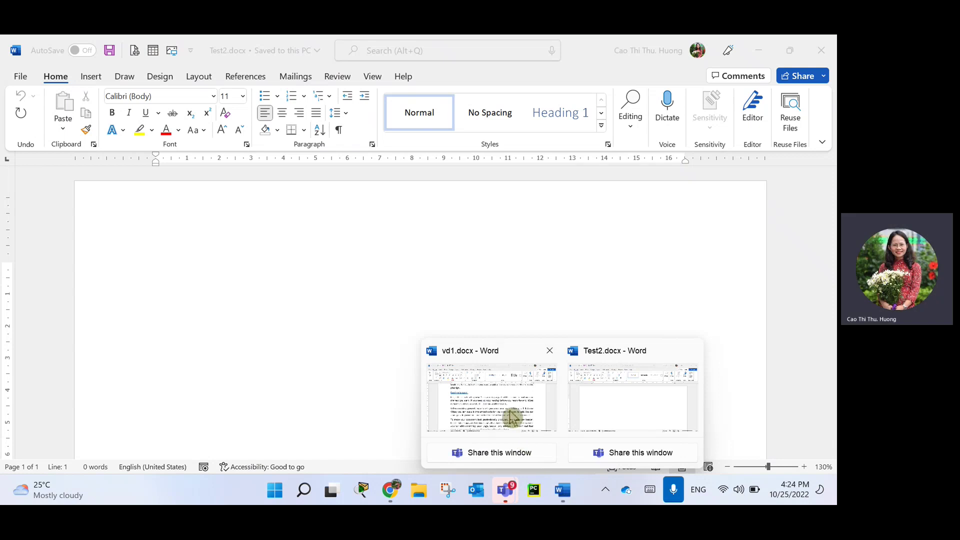
click(512, 417)
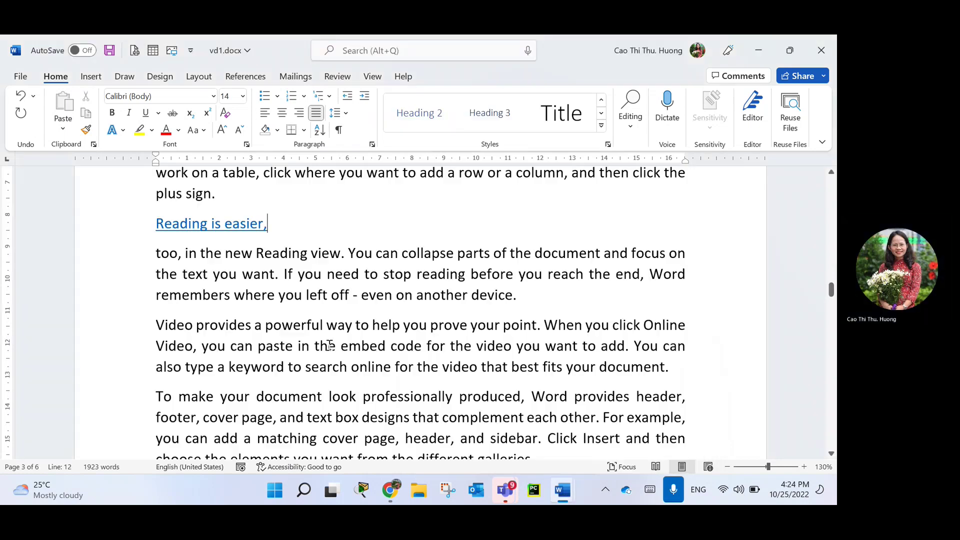
click(251, 398)
key(Return)
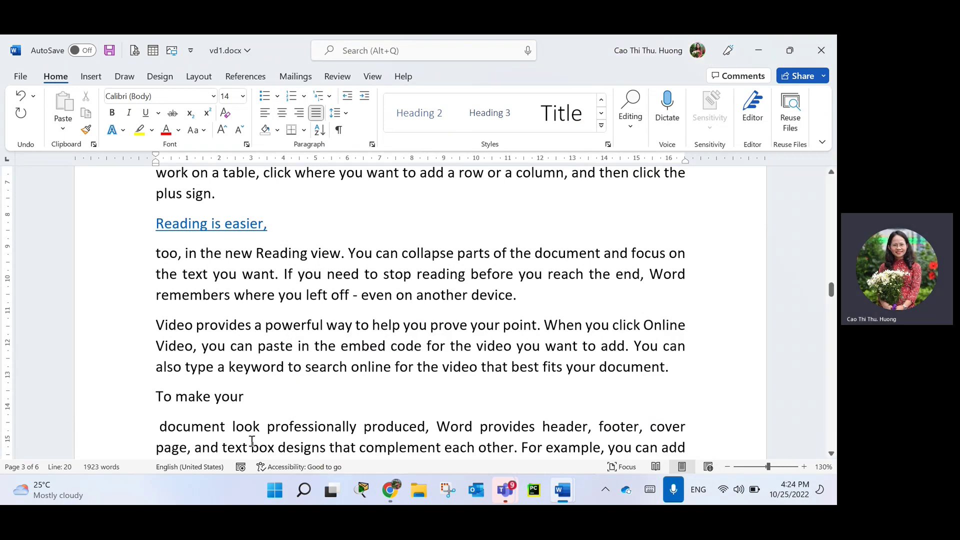
Replace the 'To make your' line with 'Mọi thắc mắc hãy liên hệ với tôi'.
scroll(276, 385, down, 1)
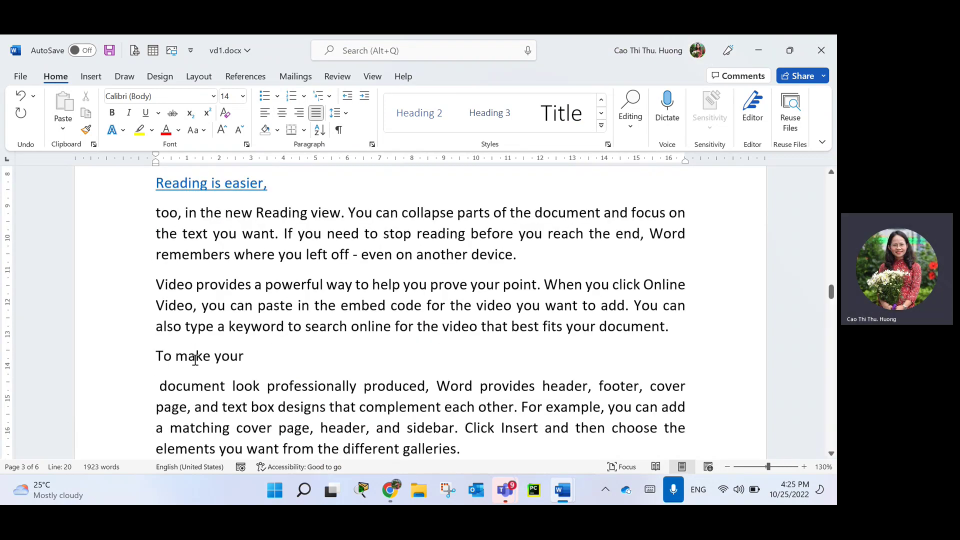
drag(251, 356, 163, 360)
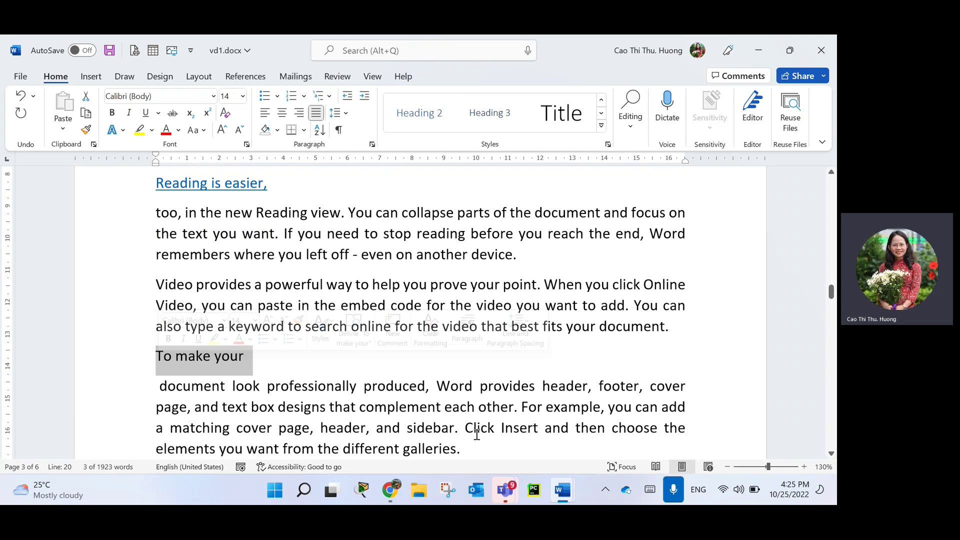
text(M)
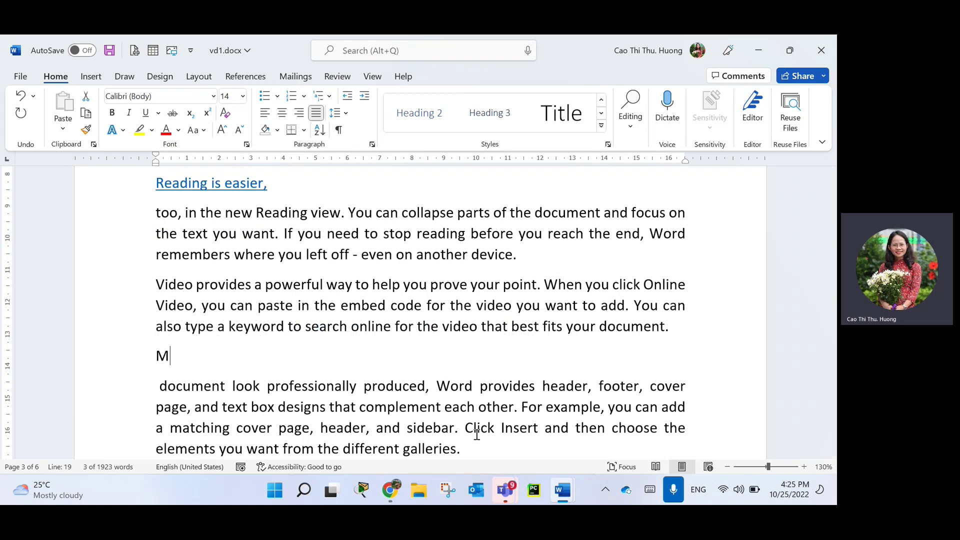
text(ọi thă)
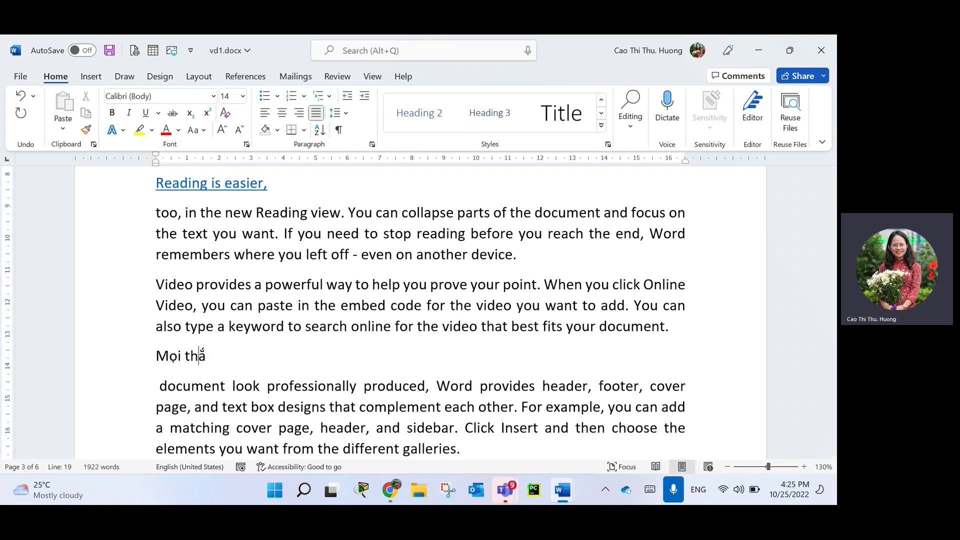
text(c)
key(BackSpace)
text(c)
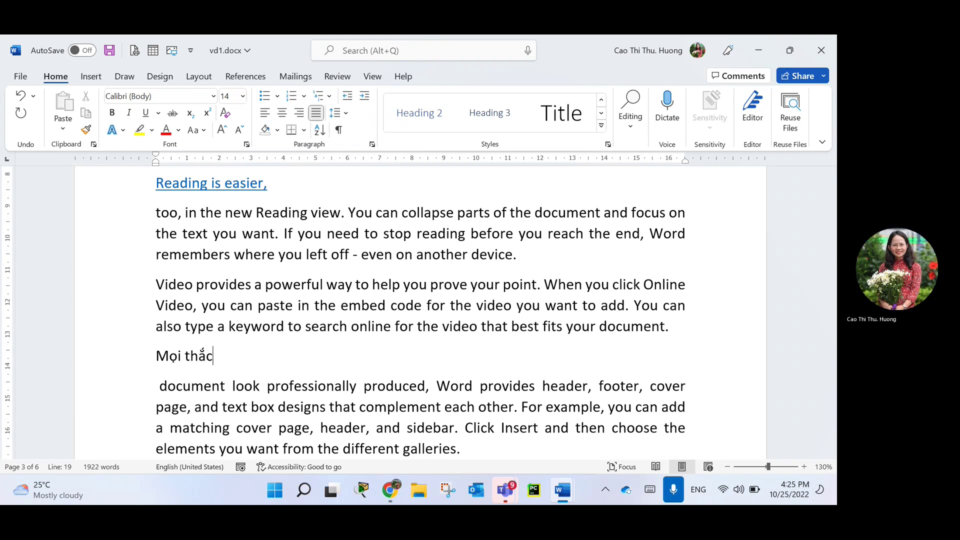
text( mắc hãy )
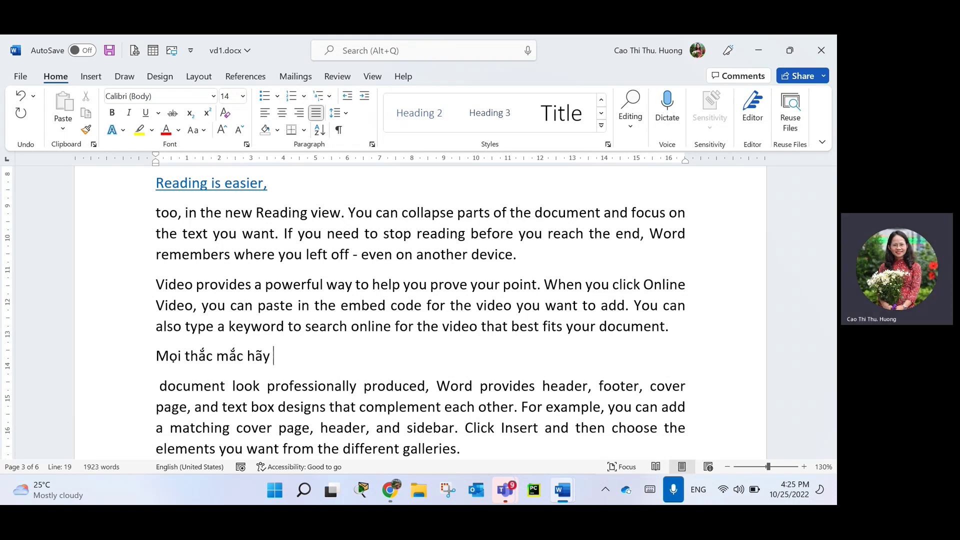
text(liên hệ vơi)
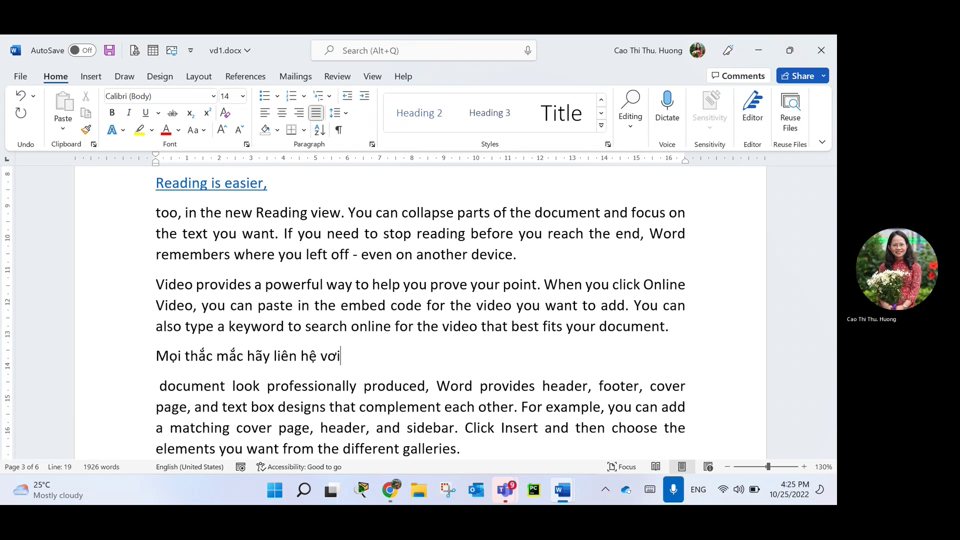
text(f tôi)
text(the)
key(BackSpace)
key(BackSpace)
key(BackSpace)
Finish with 'tại đây.', then select 'tại đây' and open Insert Hyperlink for it.
text(tại d)
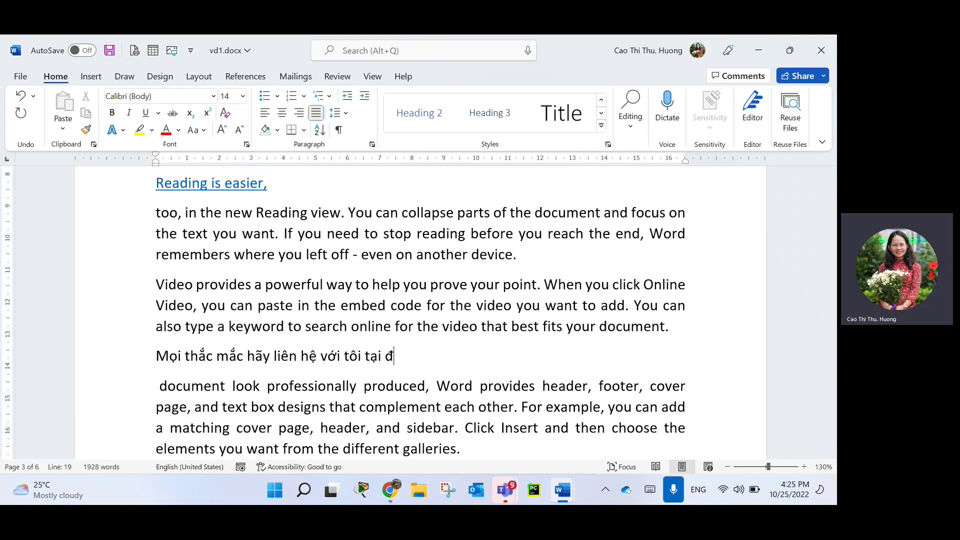
text(atay.)
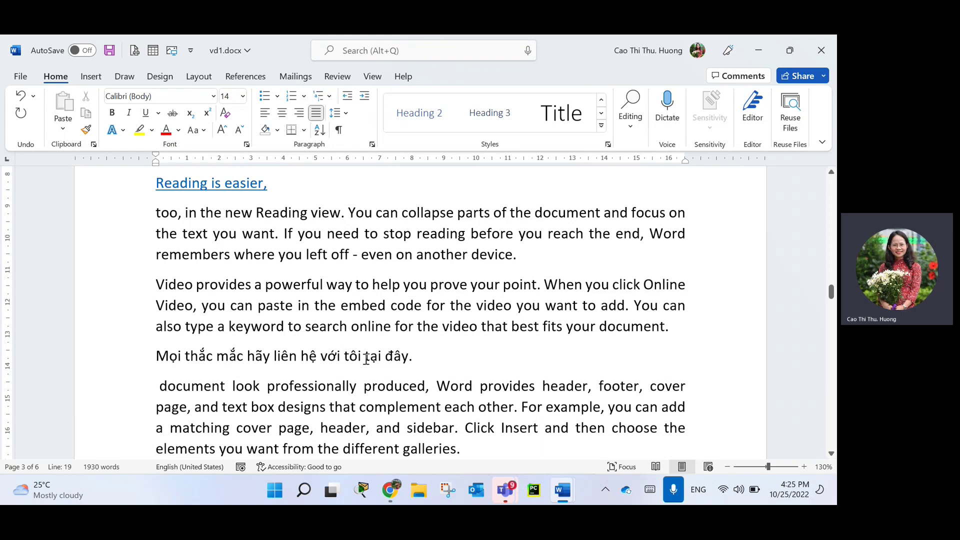
drag(365, 356, 404, 352)
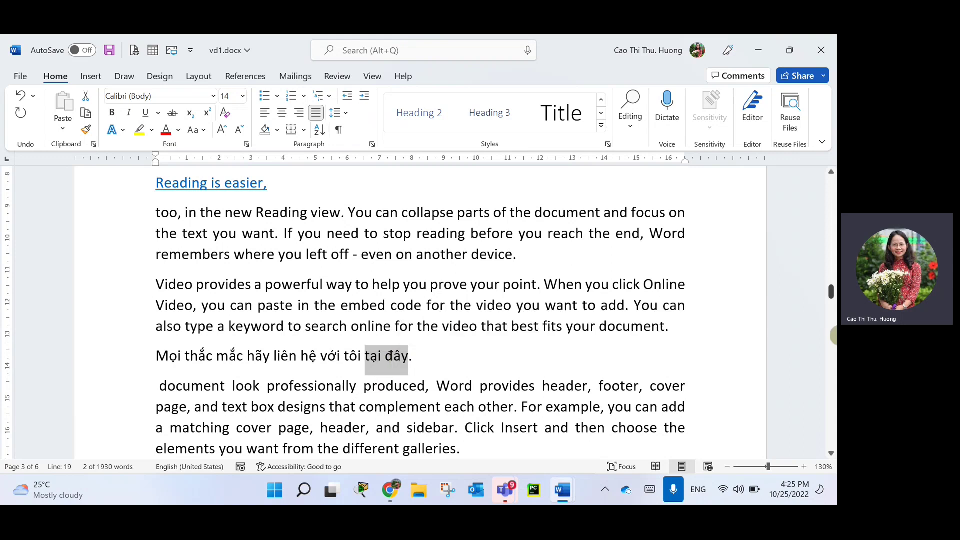
key(ctrl+k)
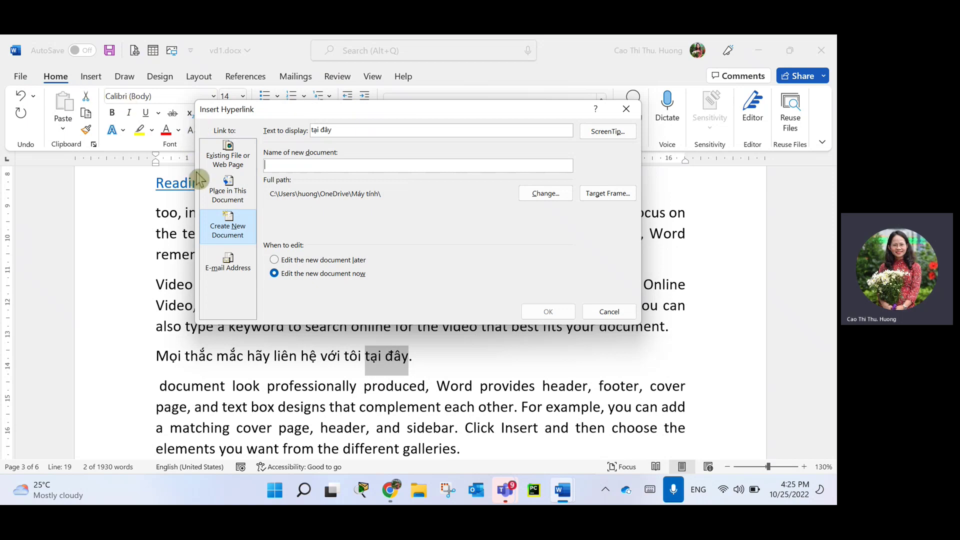
Choose E-mail Address and enter the contact's e-mail address, correcting one mistyped letter.
click(233, 274)
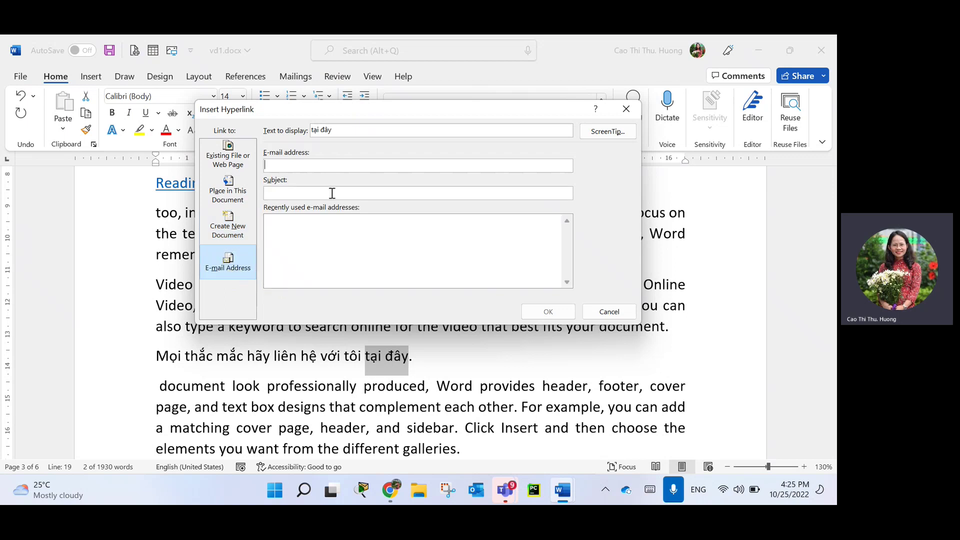
click(271, 163)
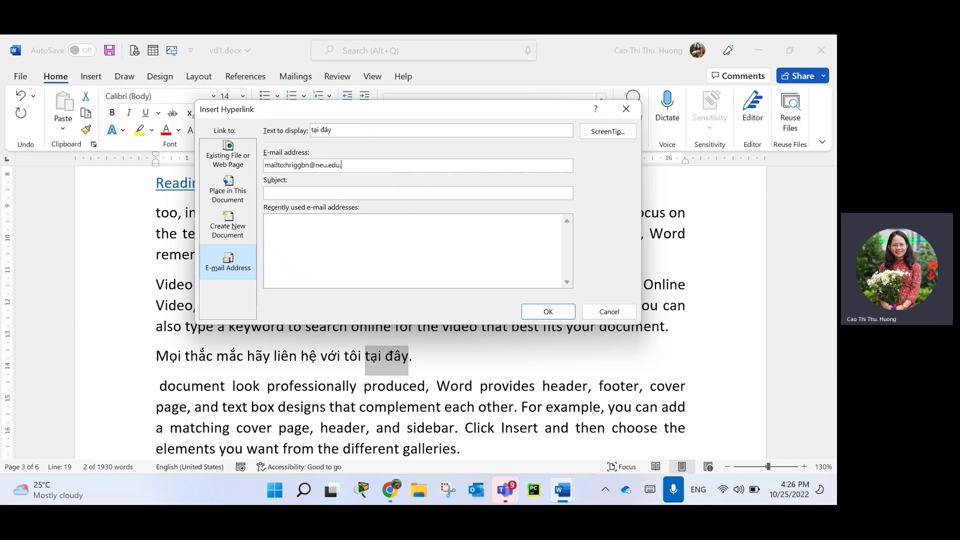
click(307, 170)
key(BackSpace)
text(v)
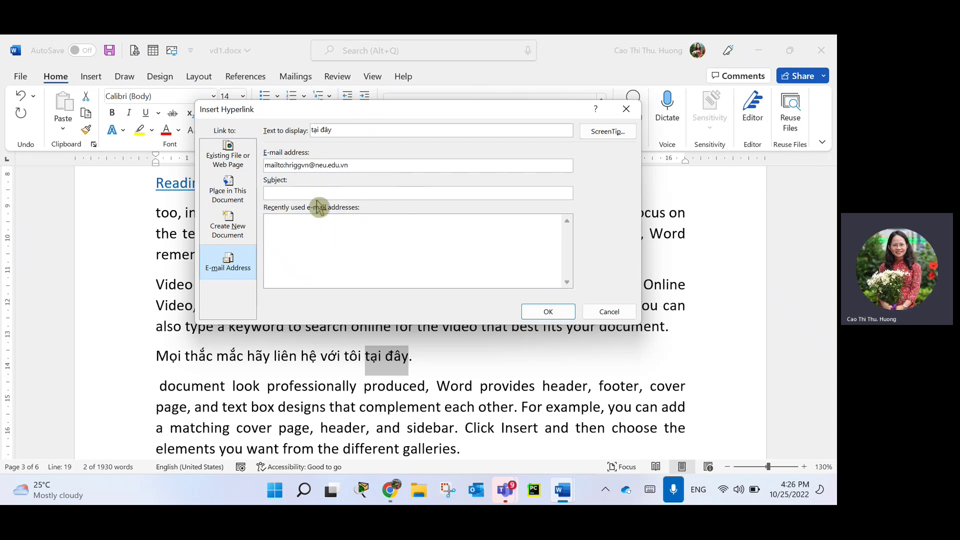
Set the subject to 'Thắc mắc triển khai MOS' and confirm the e-mail link.
click(316, 195)
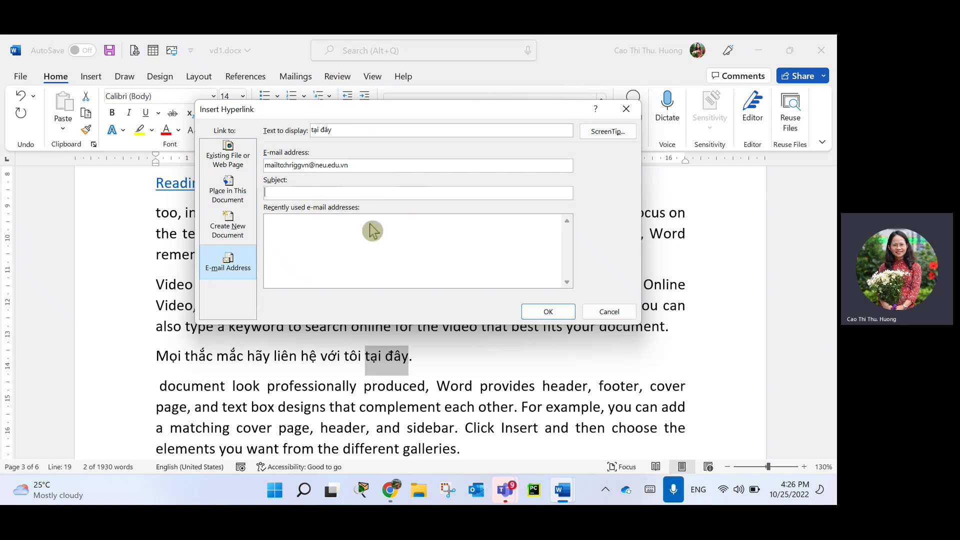
text(Thưa)
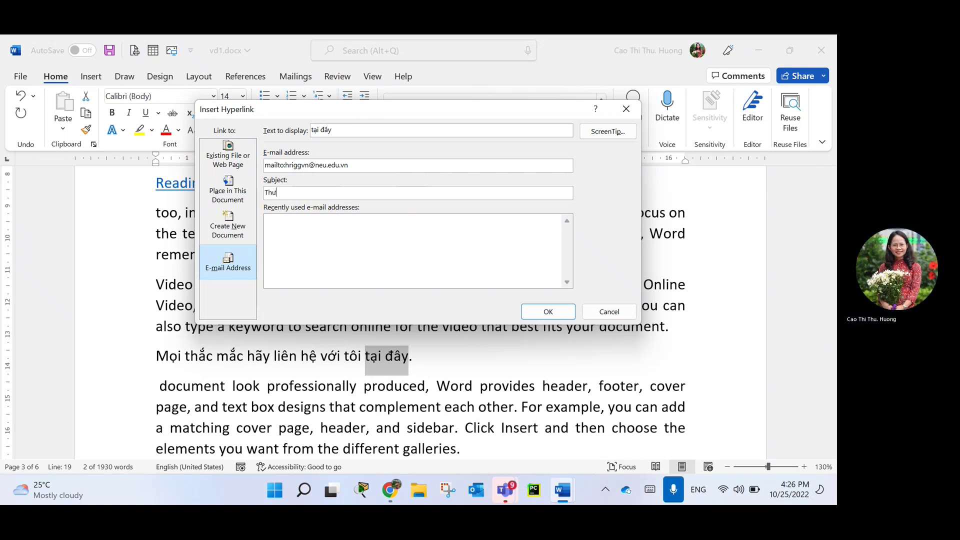
text(sc ma)
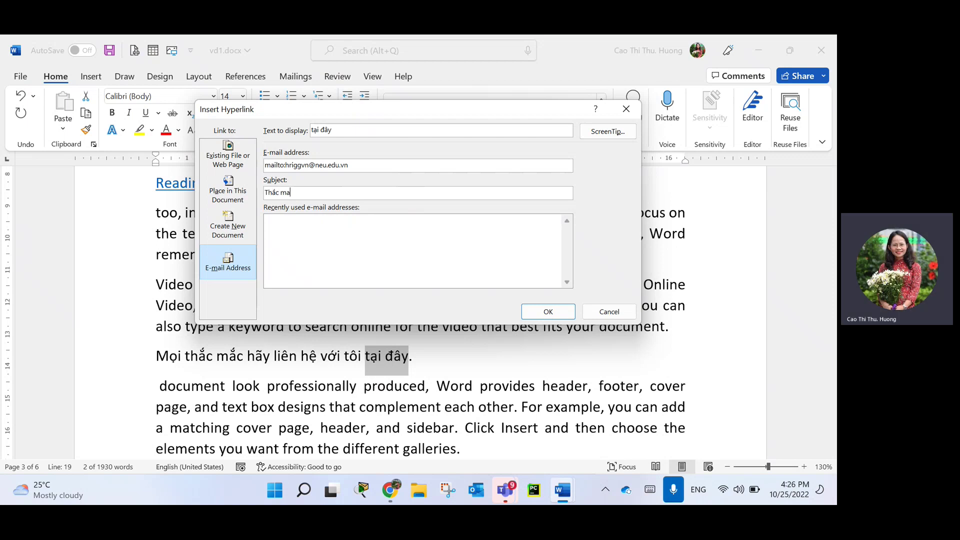
text(wsc triee)
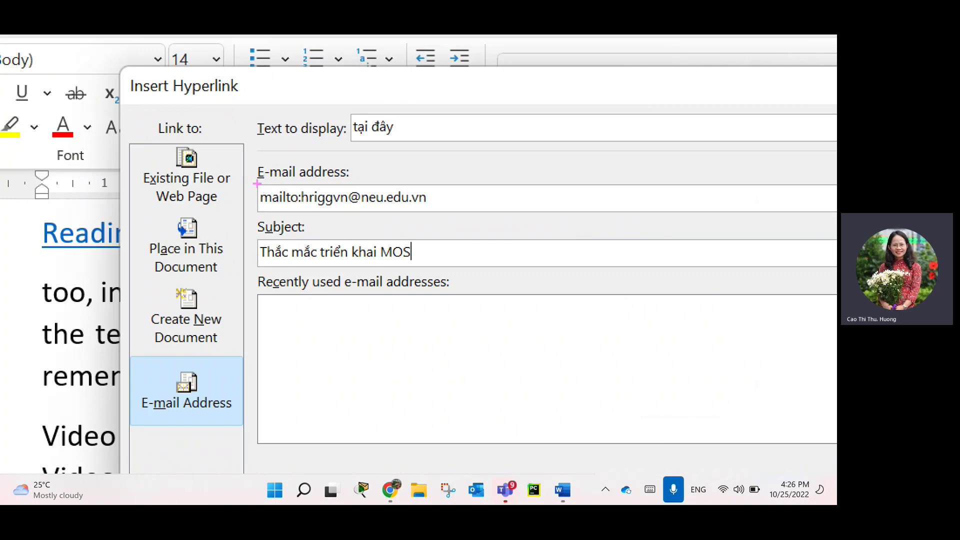
mouse_move(258, 184)
mouse_down()
mouse_move(389, 175)
mouse_move(319, 195)
mouse_up()
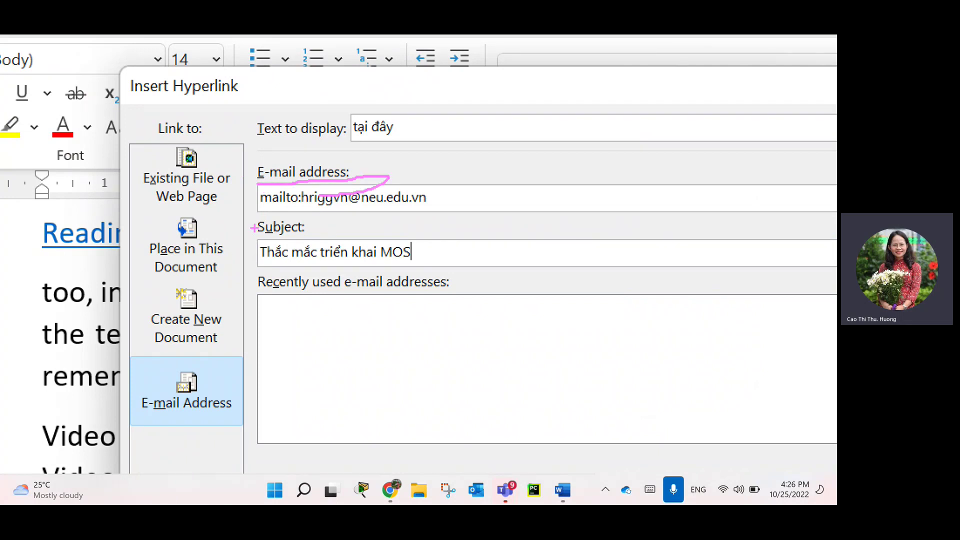
drag(249, 233, 334, 245)
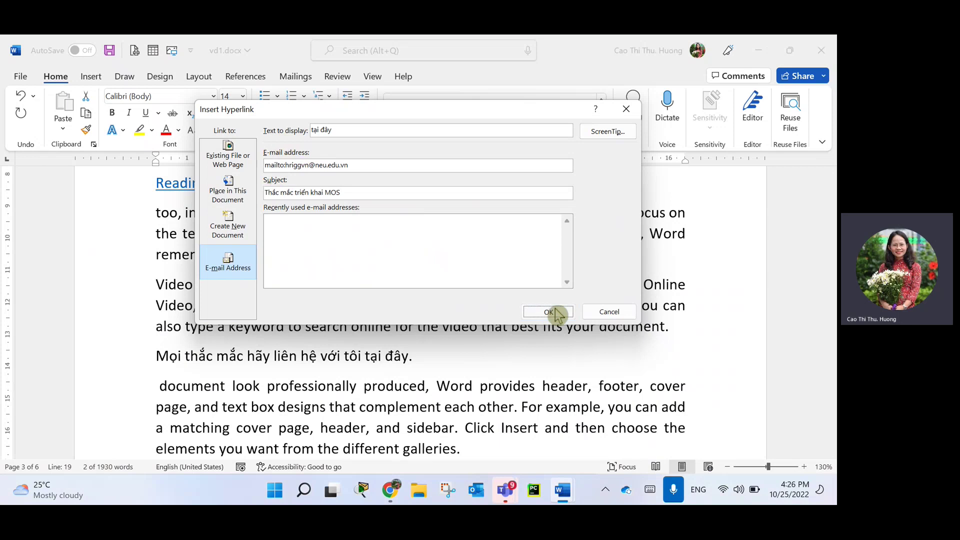
click(550, 313)
mouse_move(378, 355)
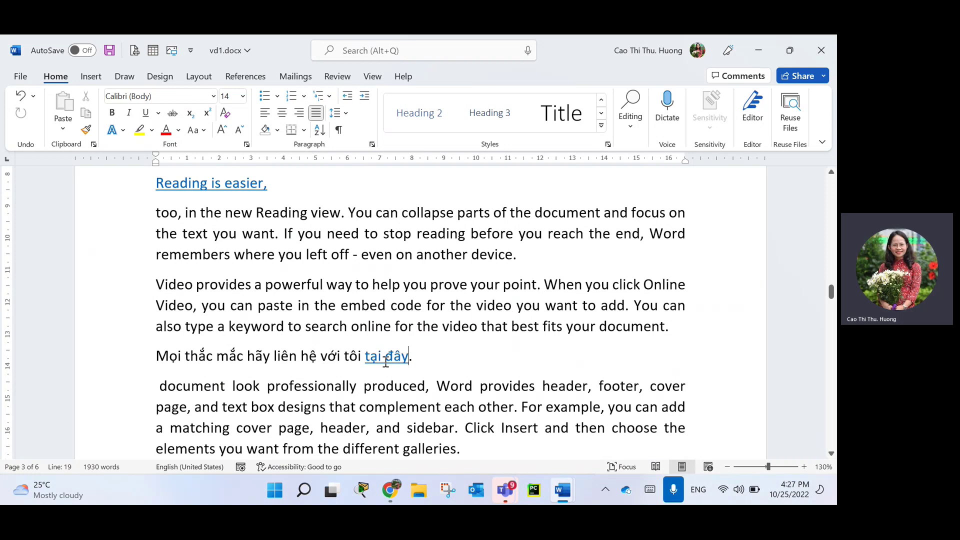
ctrl+click(389, 356)
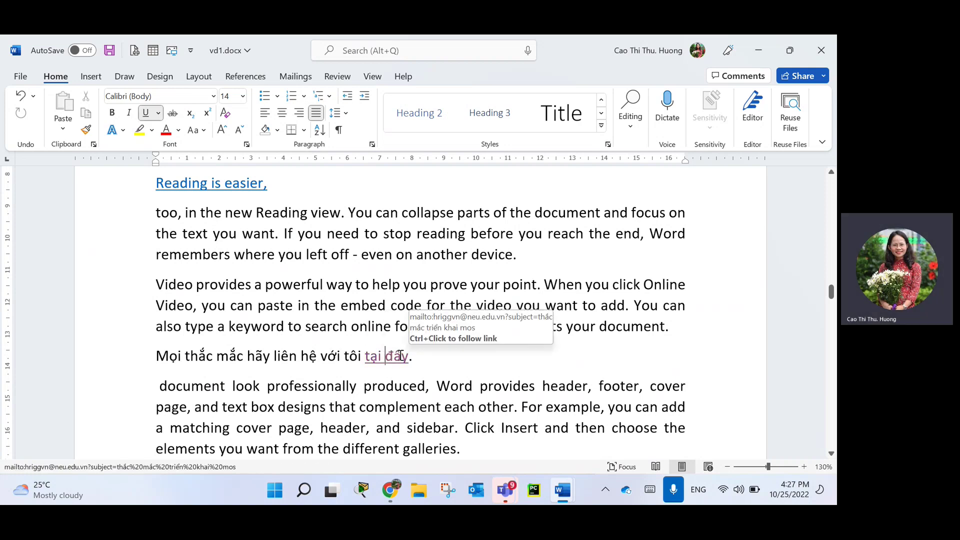
ctrl+click(400, 356)
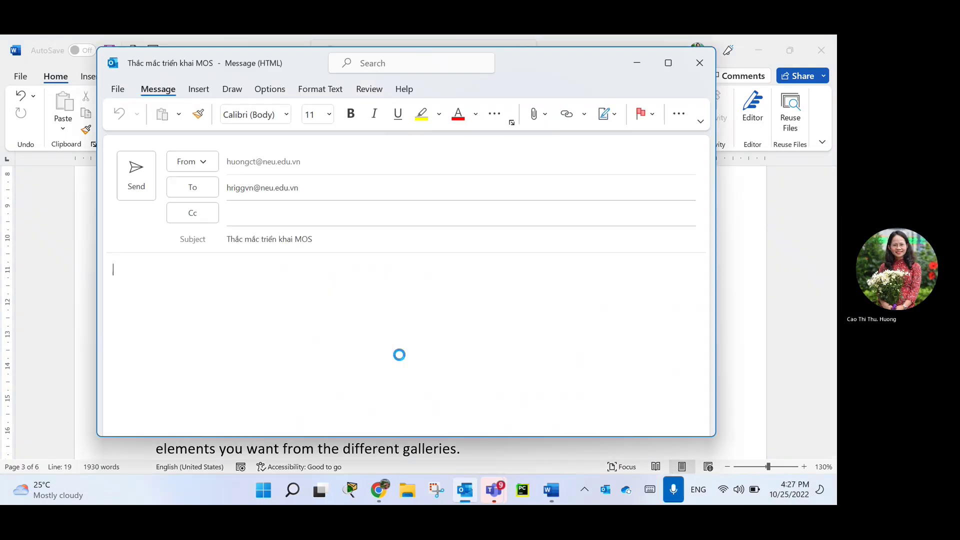
click(255, 269)
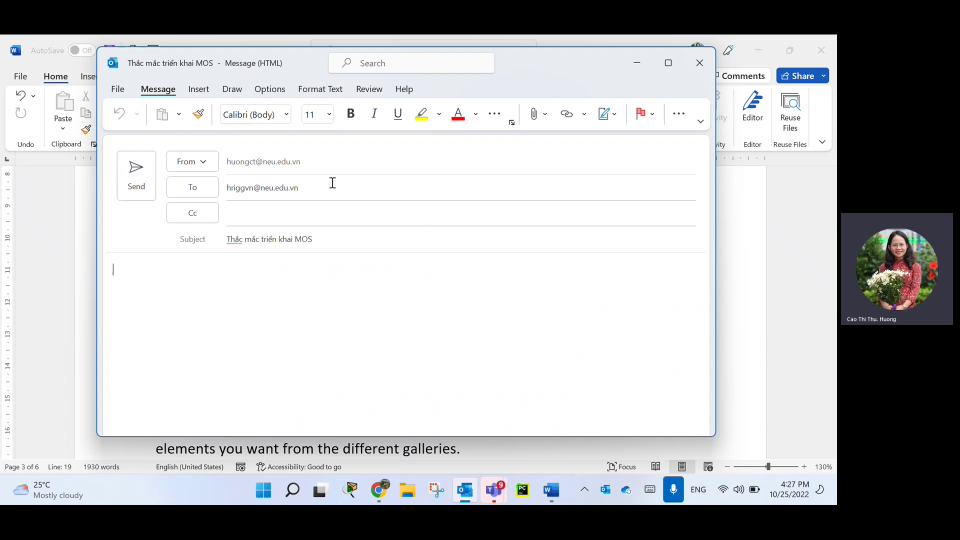
drag(300, 189, 223, 190)
drag(319, 239, 216, 248)
click(165, 302)
text(hgvmjh)
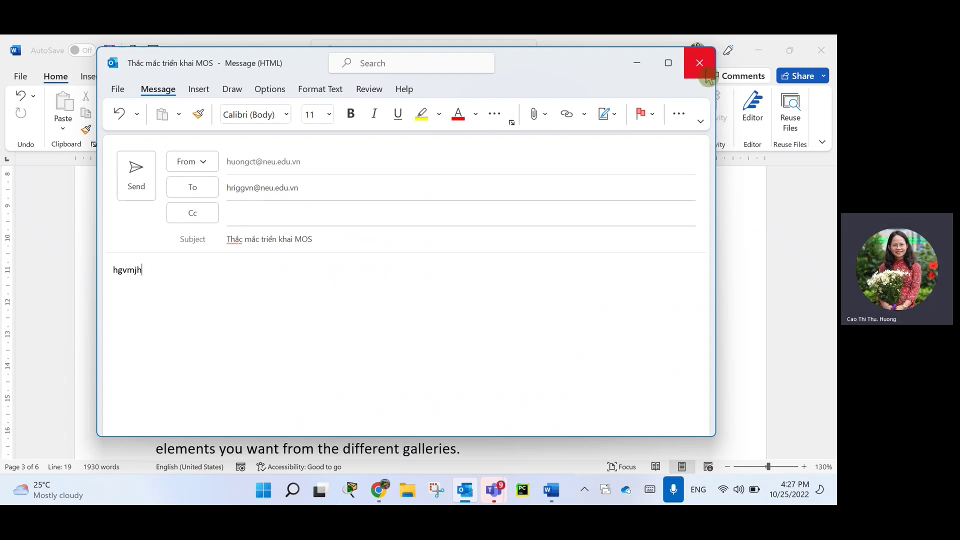
click(700, 63)
click(433, 296)
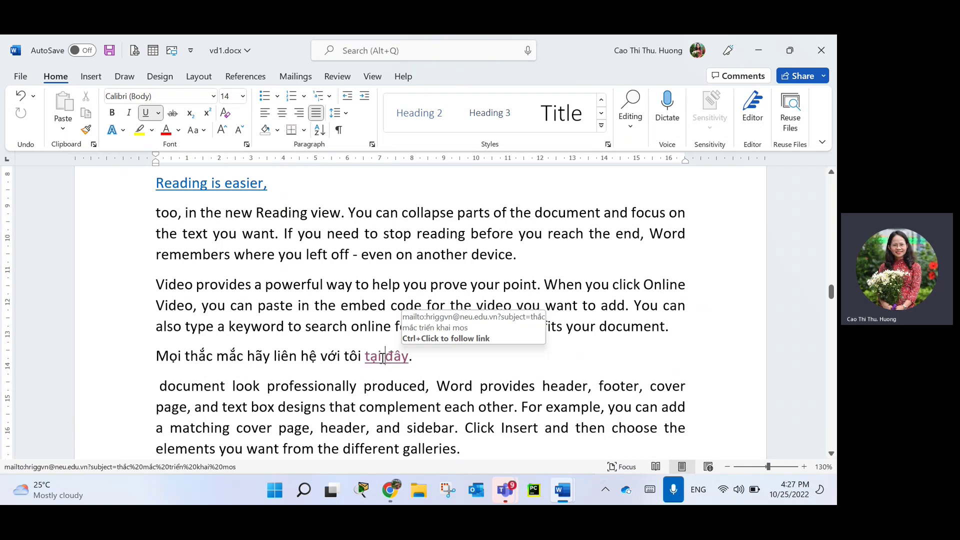
Remove the hyperlink from 'tại đây' and add an empty paragraph after 'another device.'.
right_click(386, 364)
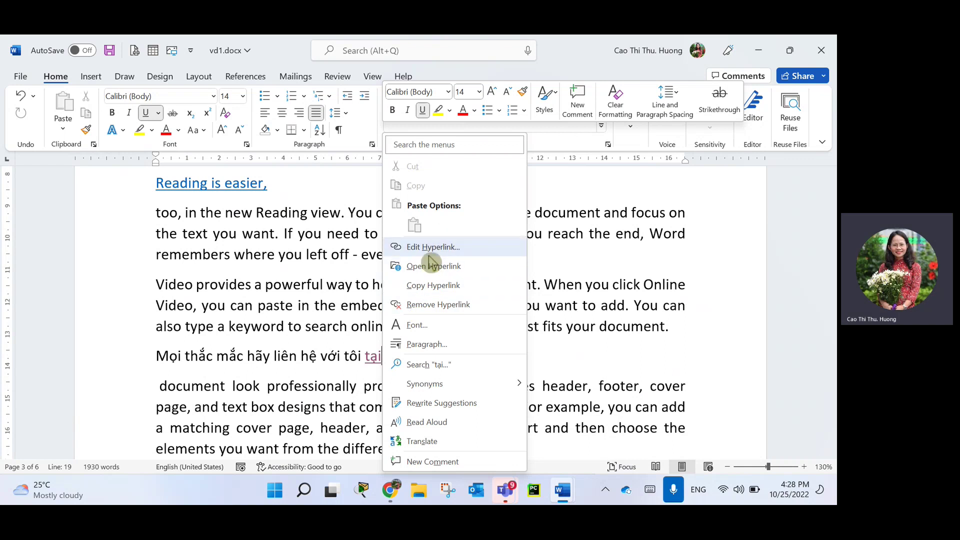
click(412, 307)
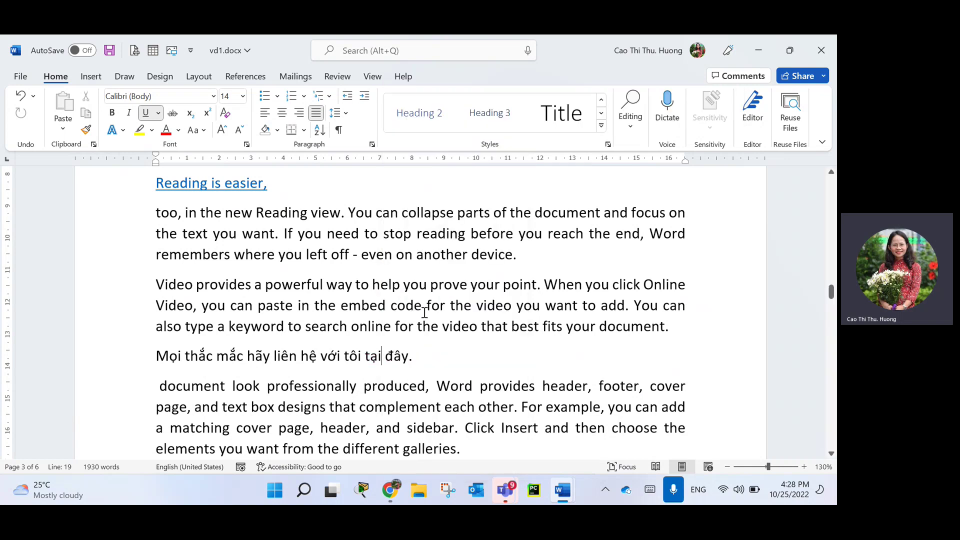
click(521, 260)
key(Return)
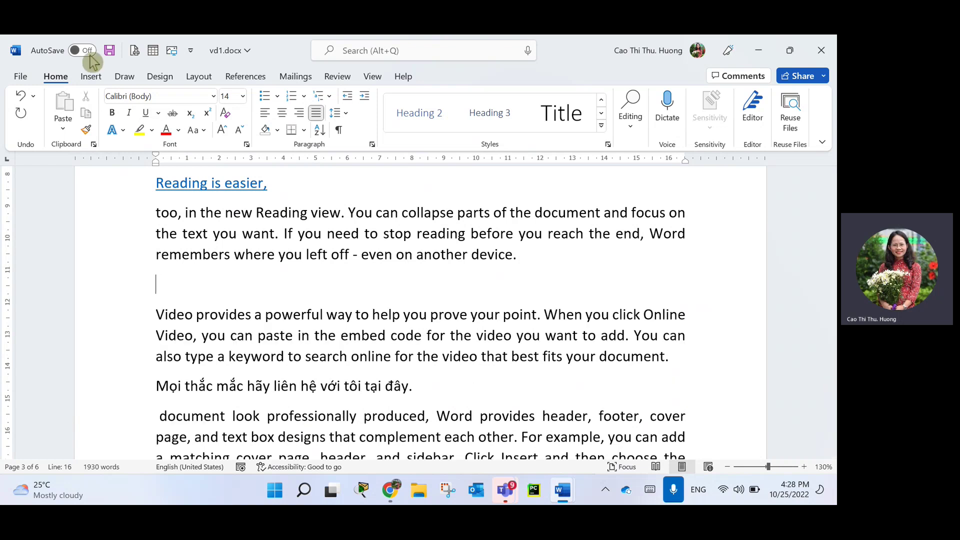
click(92, 77)
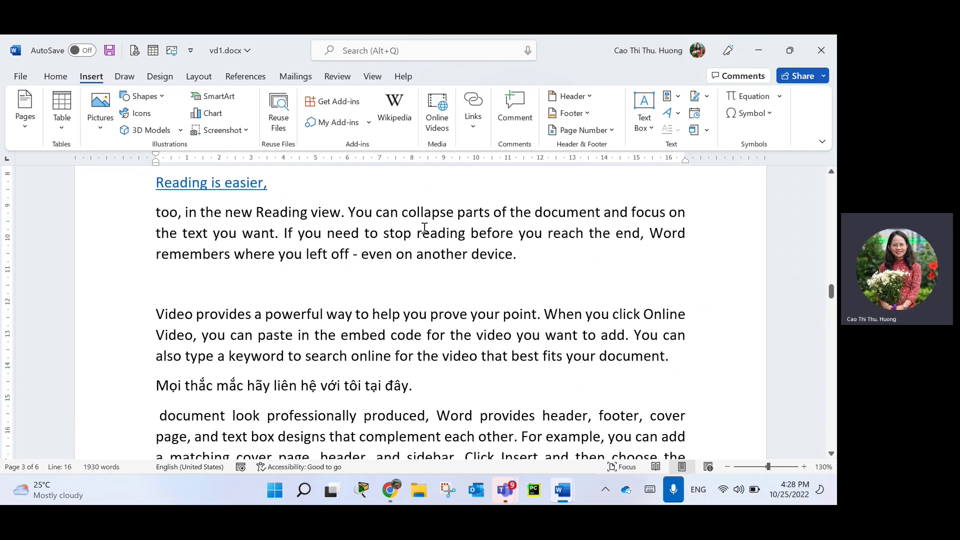
Type 'Chèn bảng thống kê 1' as a new line after 'different galleries.' and select it.
scroll(372, 367, down, 2)
scroll(373, 368, down, 3)
click(477, 280)
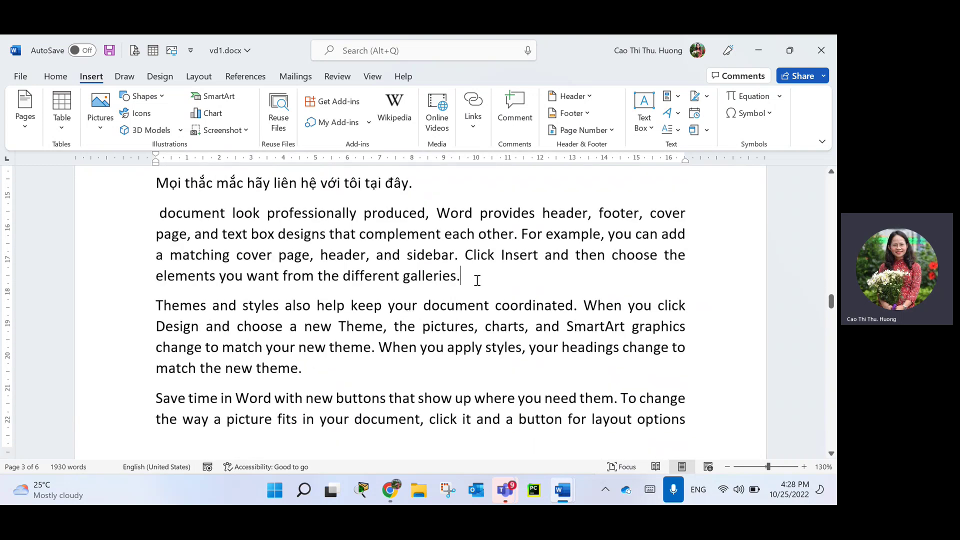
key(Return)
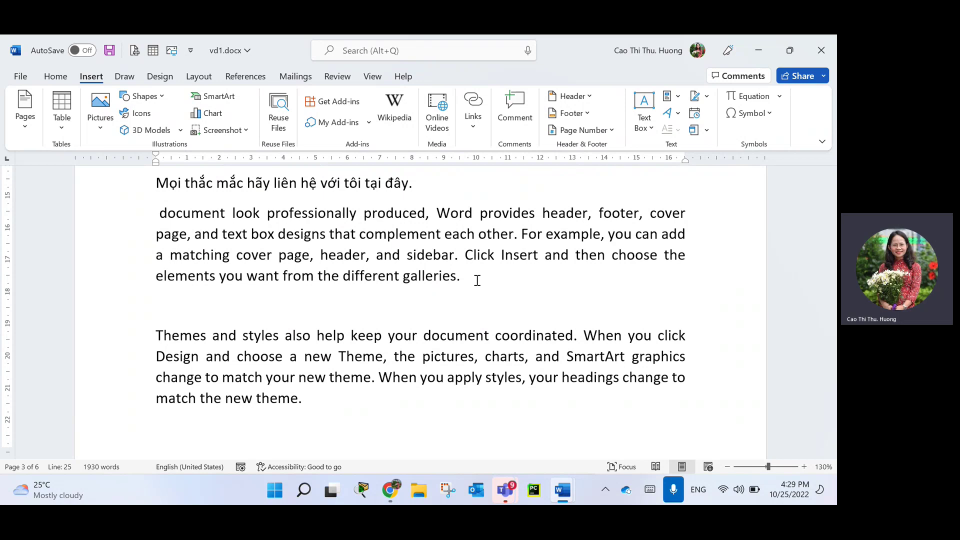
text(Chèn băn)
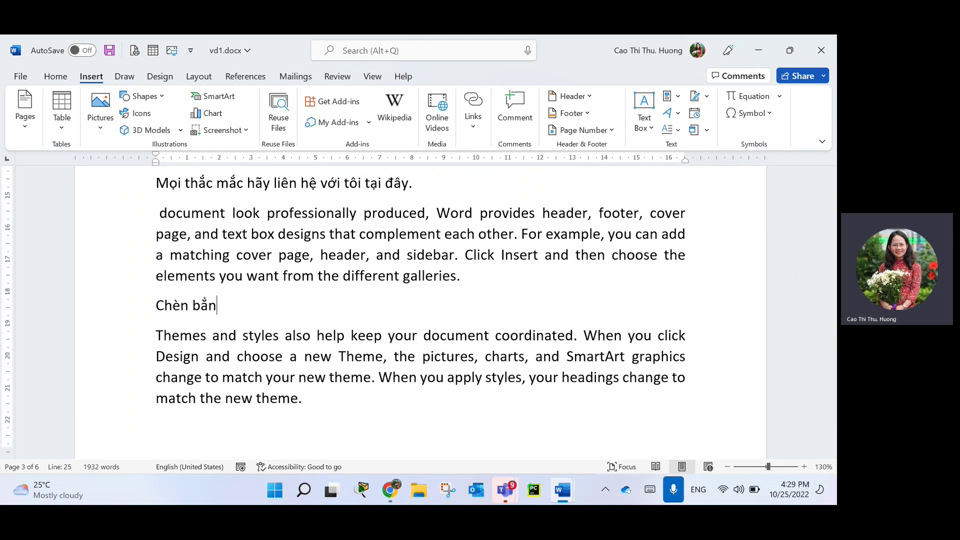
key(BackSpace)
key(BackSpace)
text(ảnh)
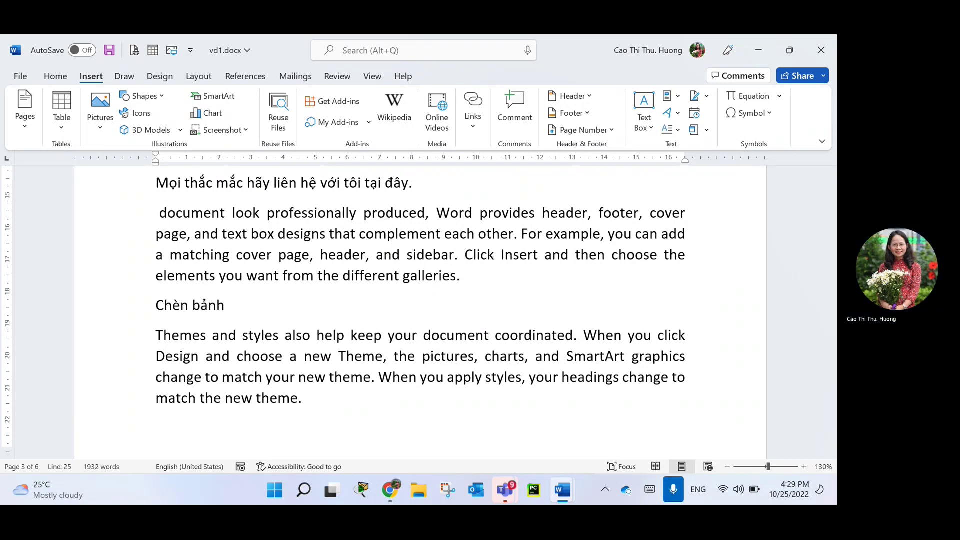
key(BackSpace)
text(g thô)
text(ng kê 1)
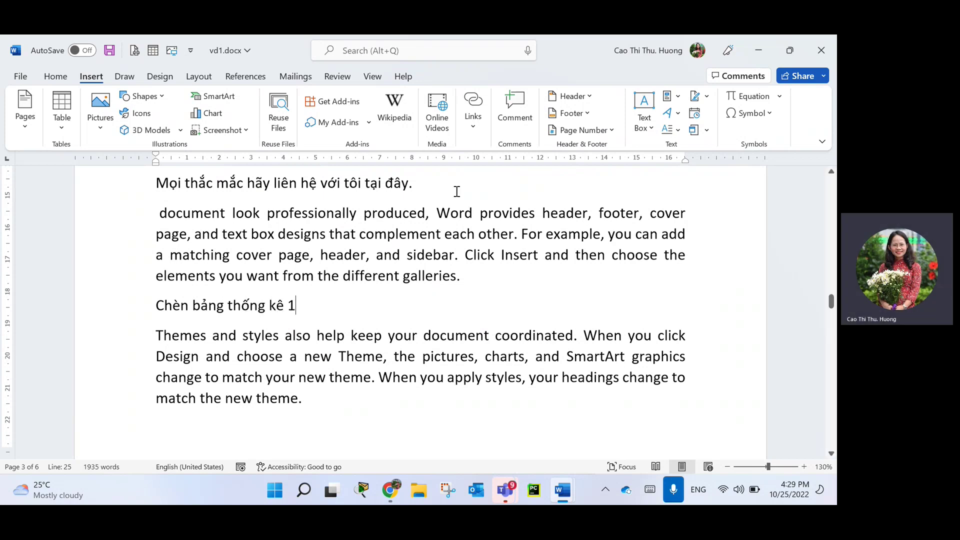
click(129, 311)
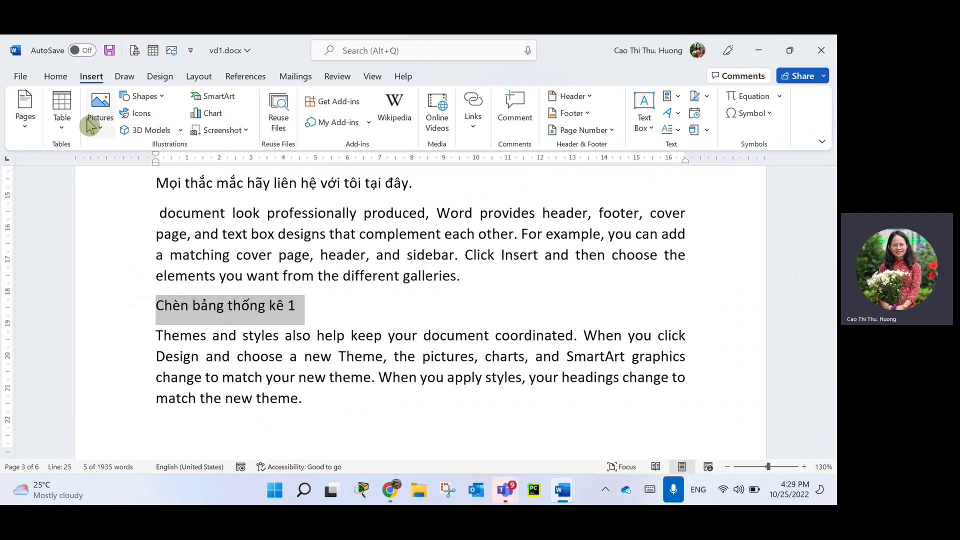
Make the 'Chèn bảng thống kê 1' line red with yellow highlighting.
click(55, 79)
click(166, 131)
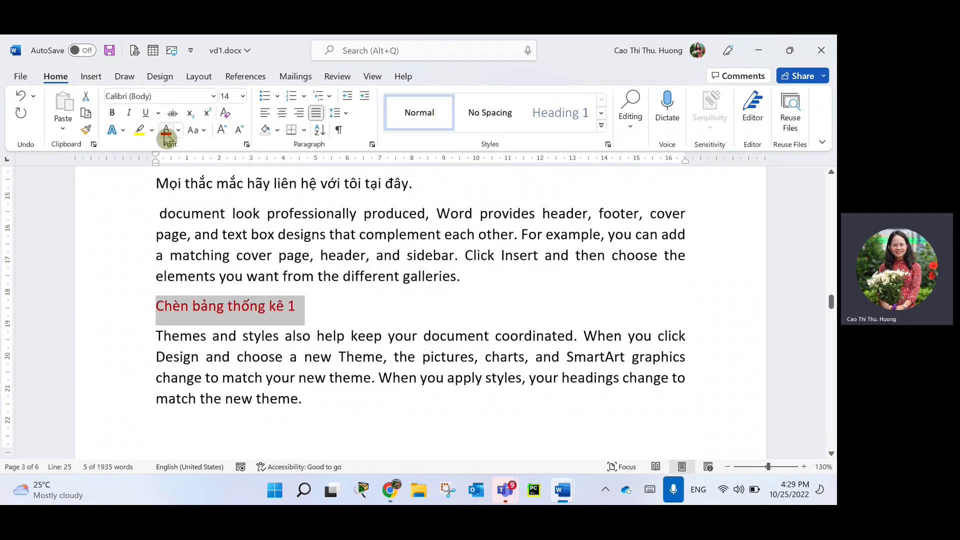
click(140, 131)
key(Right)
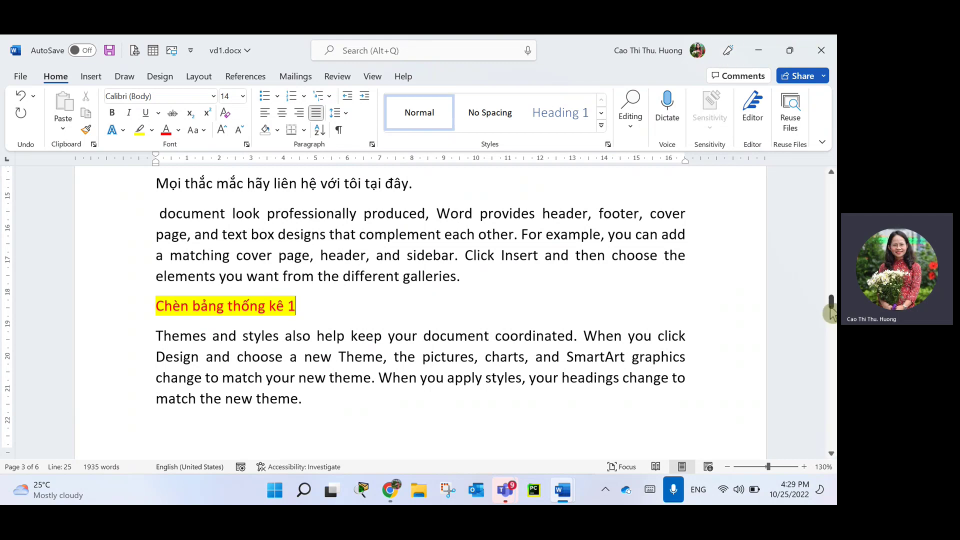
Insert an empty paragraph between the heading and the Themes paragraph.
click(193, 307)
shift+click(325, 309)
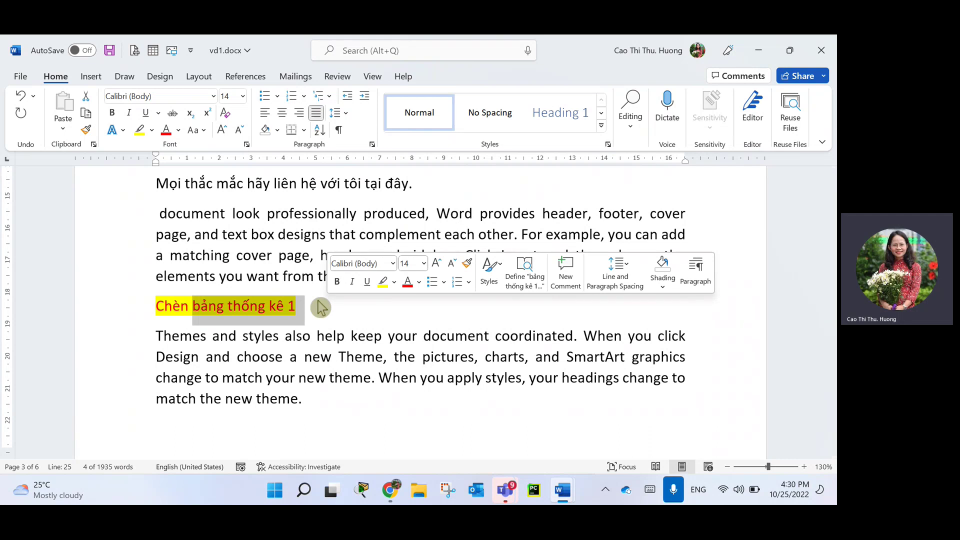
click(212, 314)
click(115, 310)
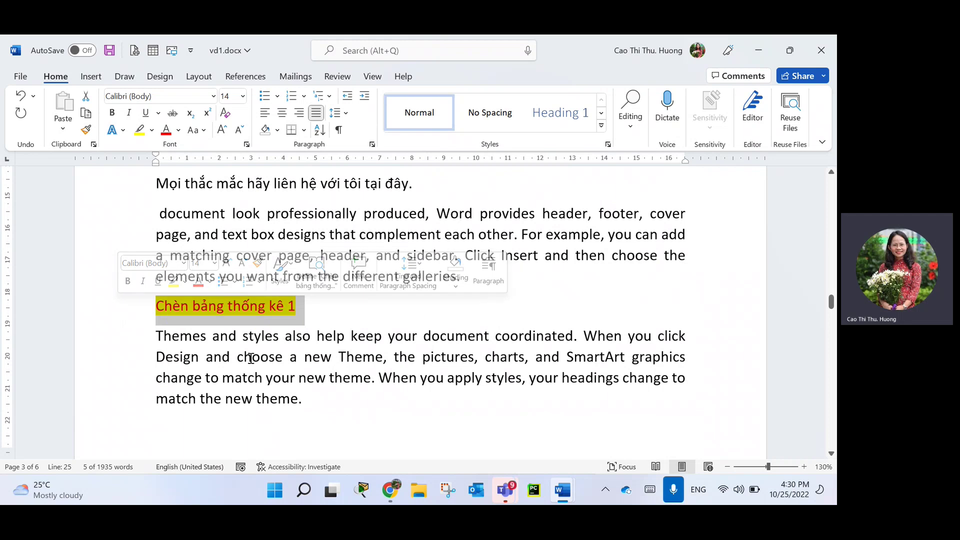
click(152, 335)
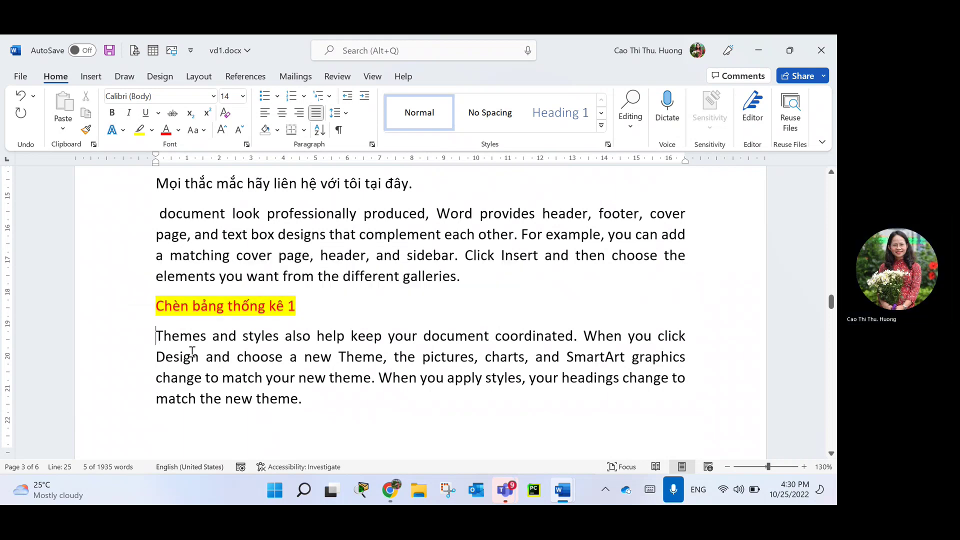
key(Return)
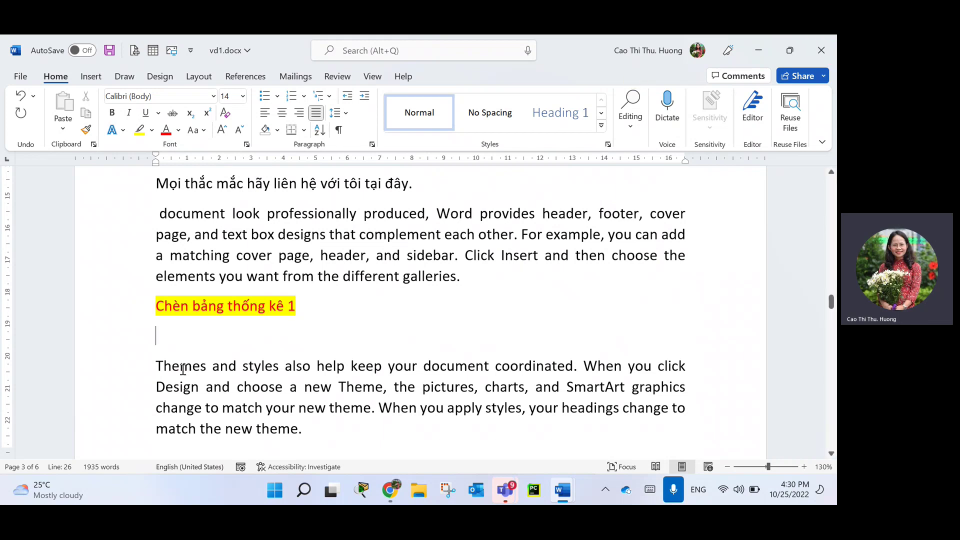
Place the caret on the blank line and add bookmark Bảng1 via Insert > Links > Bookmark.
click(165, 334)
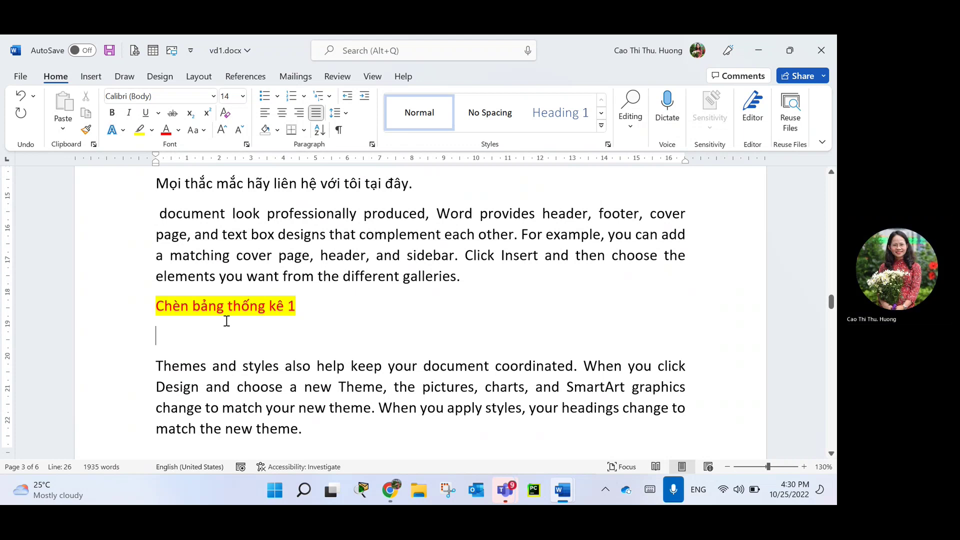
click(91, 78)
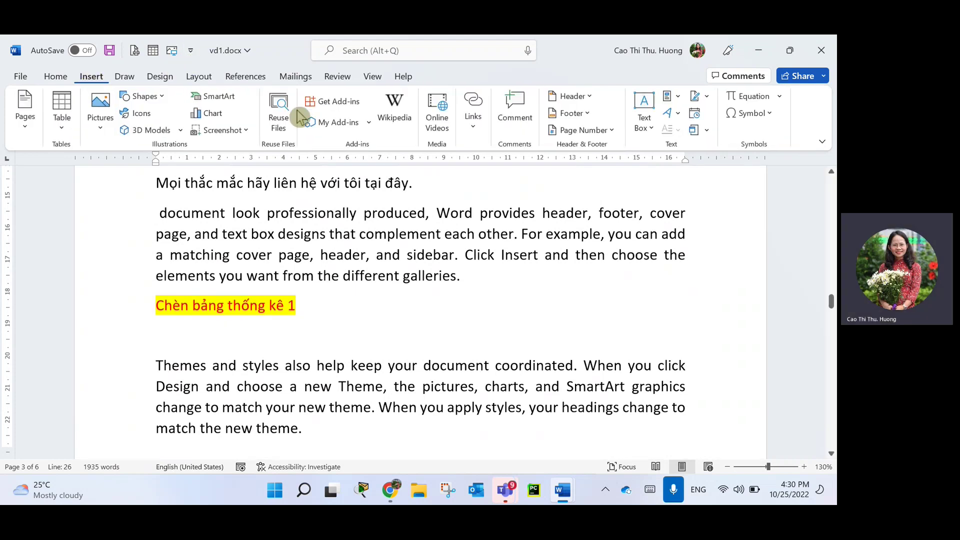
click(473, 129)
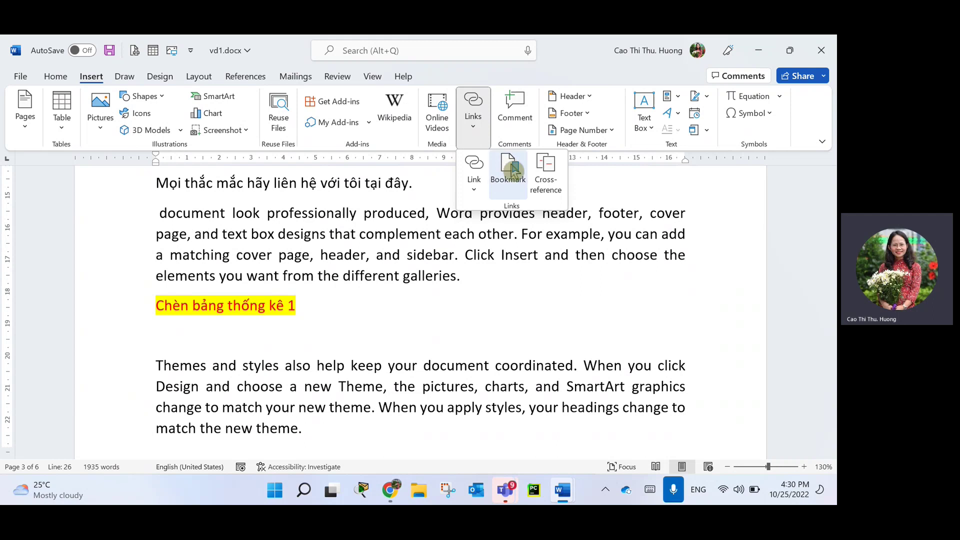
click(508, 175)
click(508, 175)
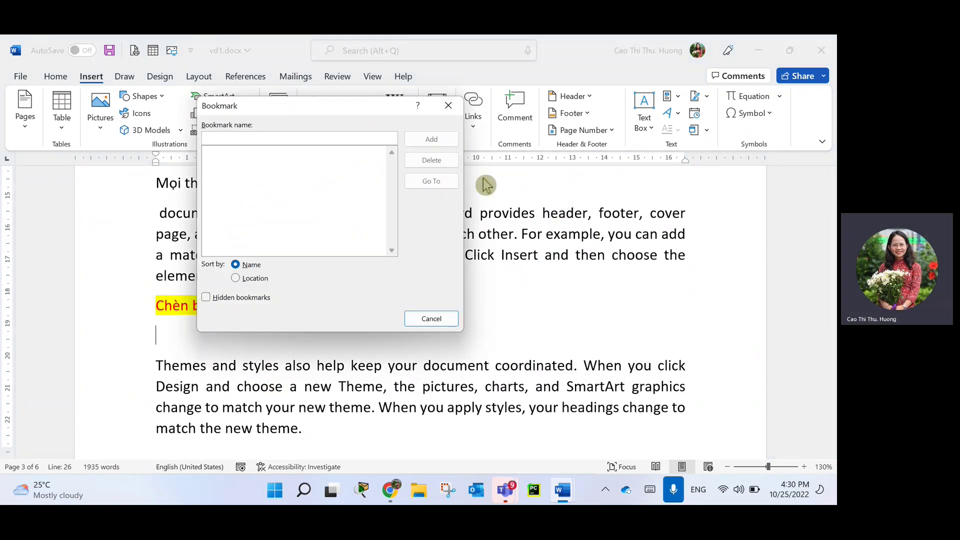
text(Ba)
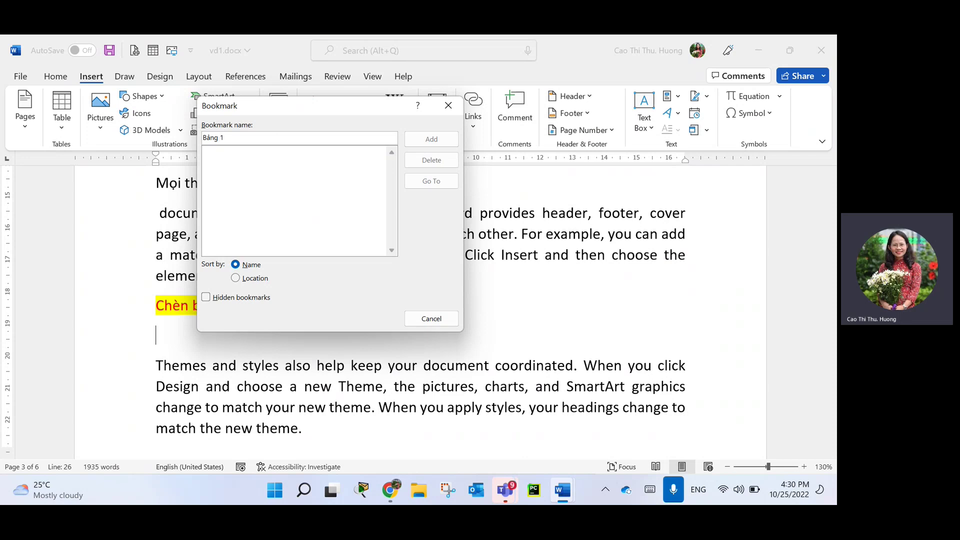
key(BackSpace)
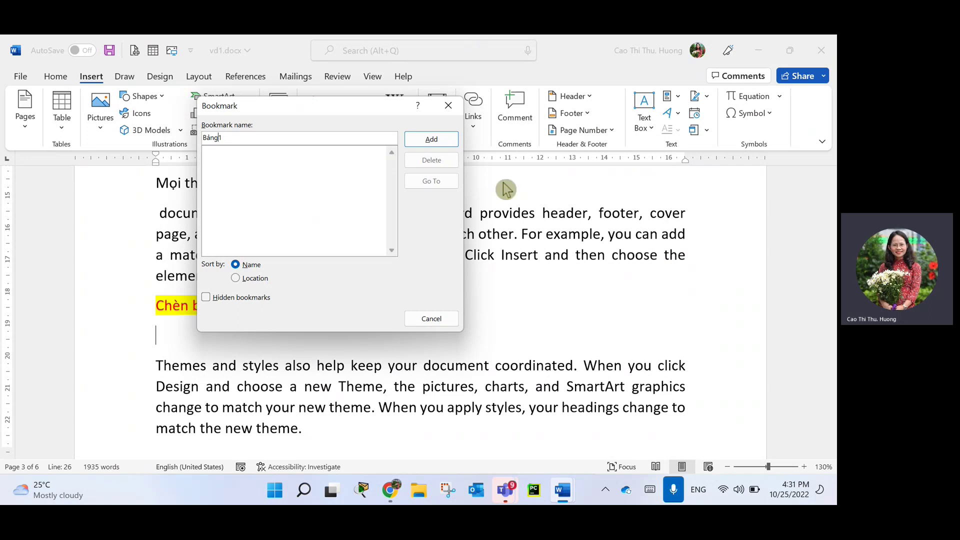
click(429, 140)
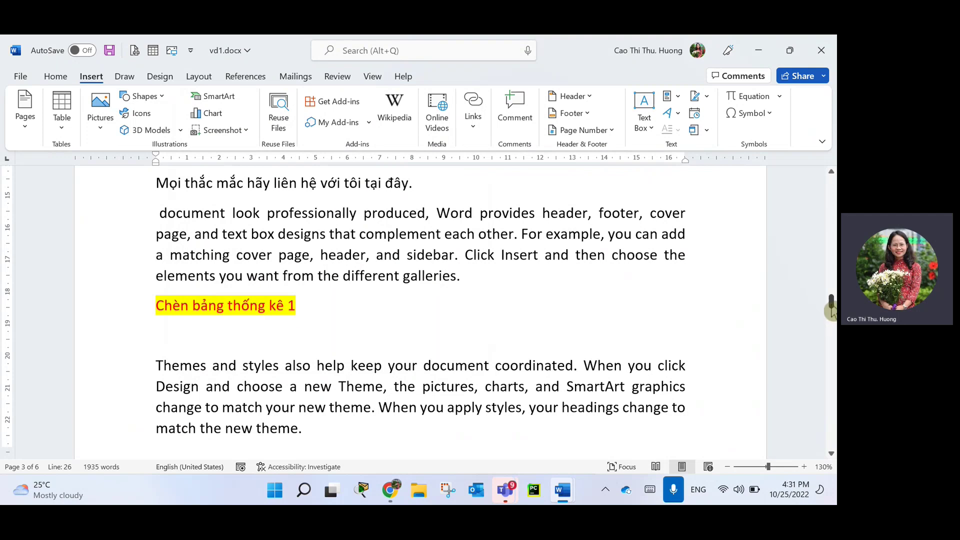
Jump to the Bảng1 bookmark from the Bookmark dialog, then close the dialog.
drag(831, 305, 831, 186)
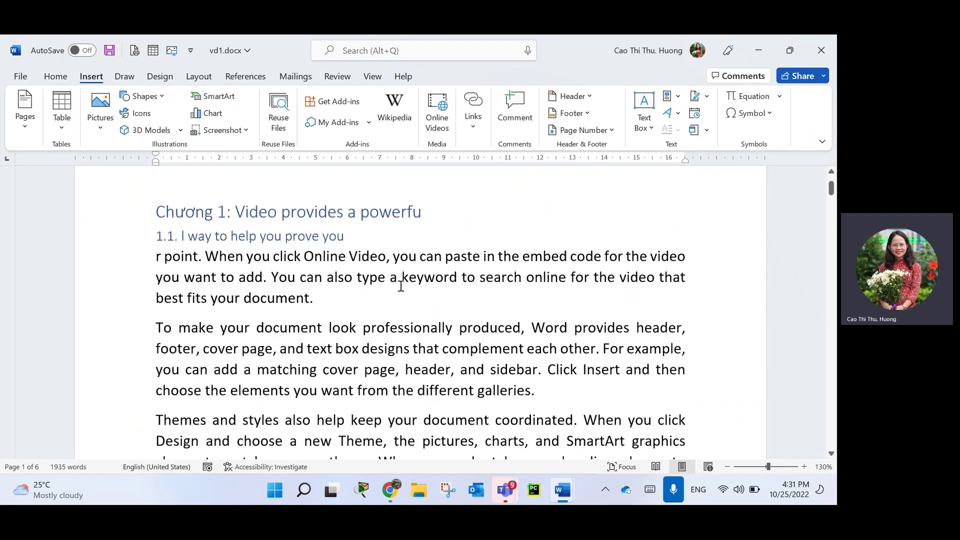
scroll(390, 280, down, 1)
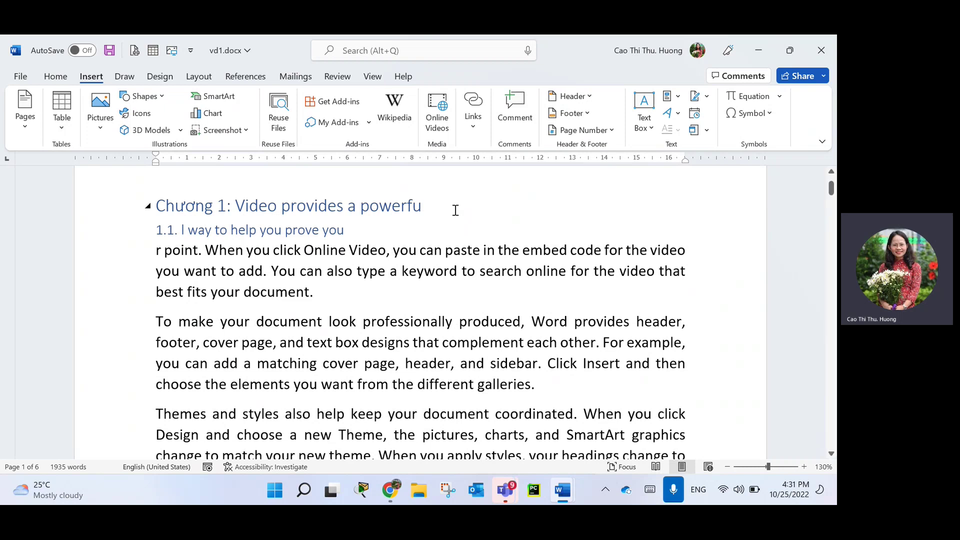
click(471, 131)
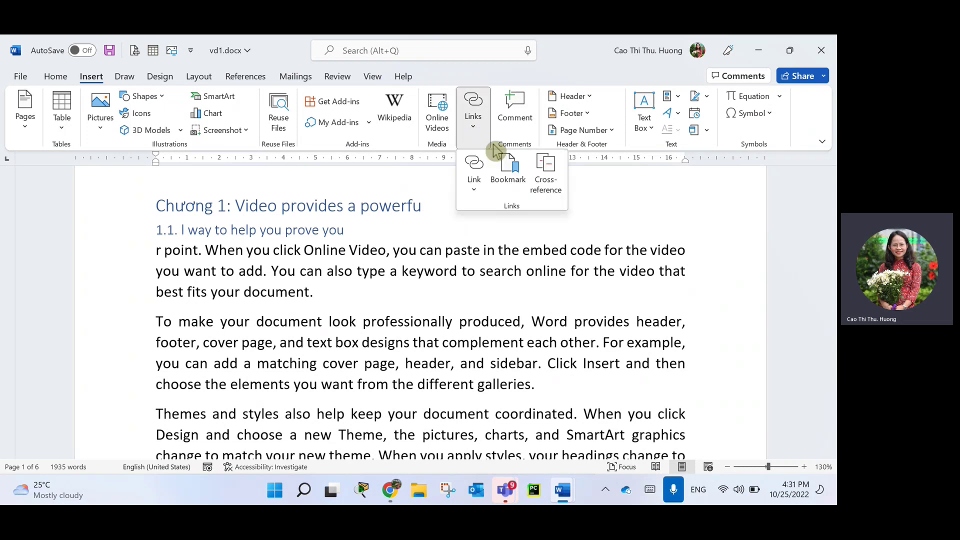
click(518, 163)
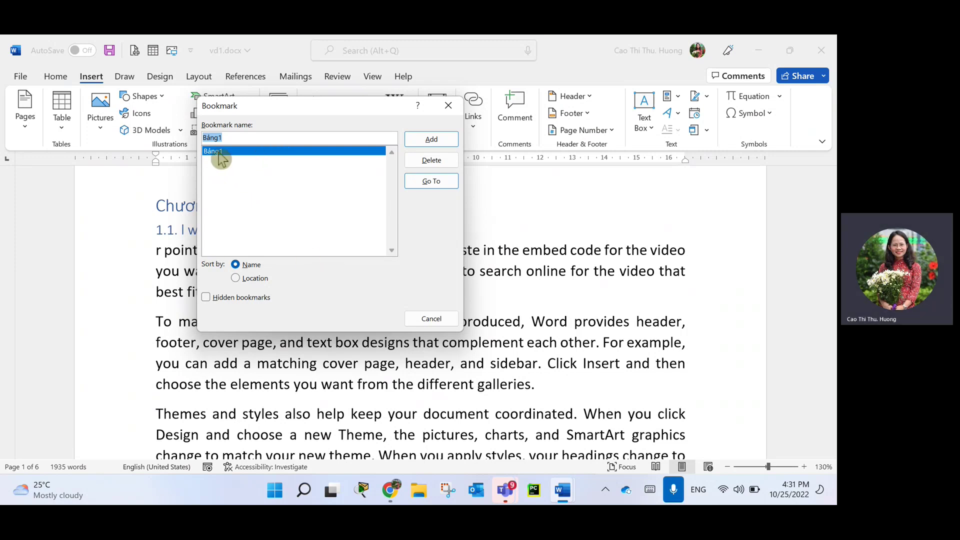
click(448, 188)
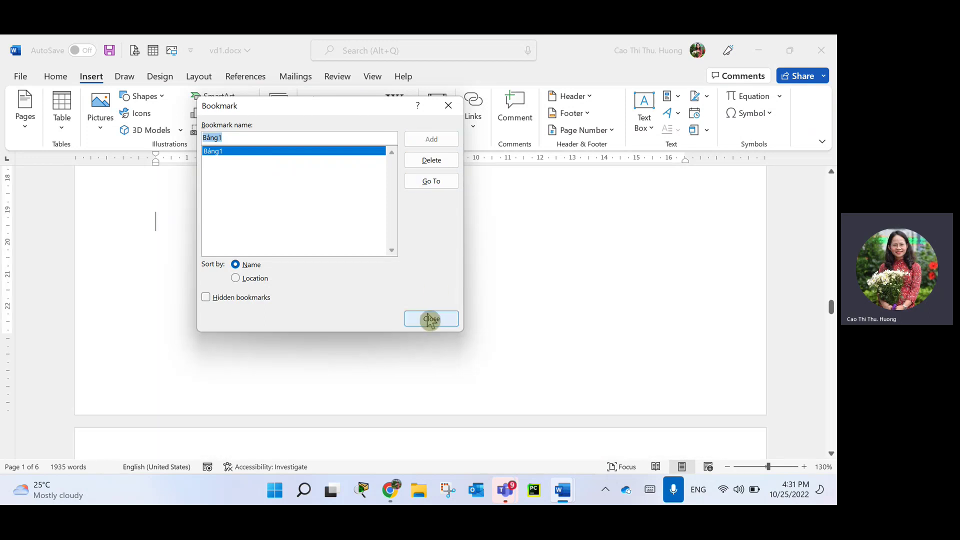
click(430, 320)
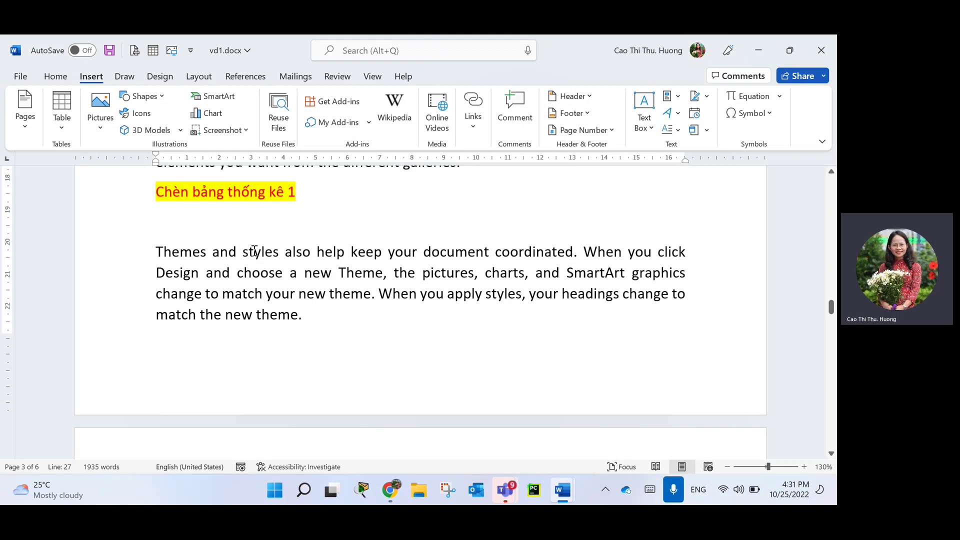
click(254, 320)
key(ctrl+Return)
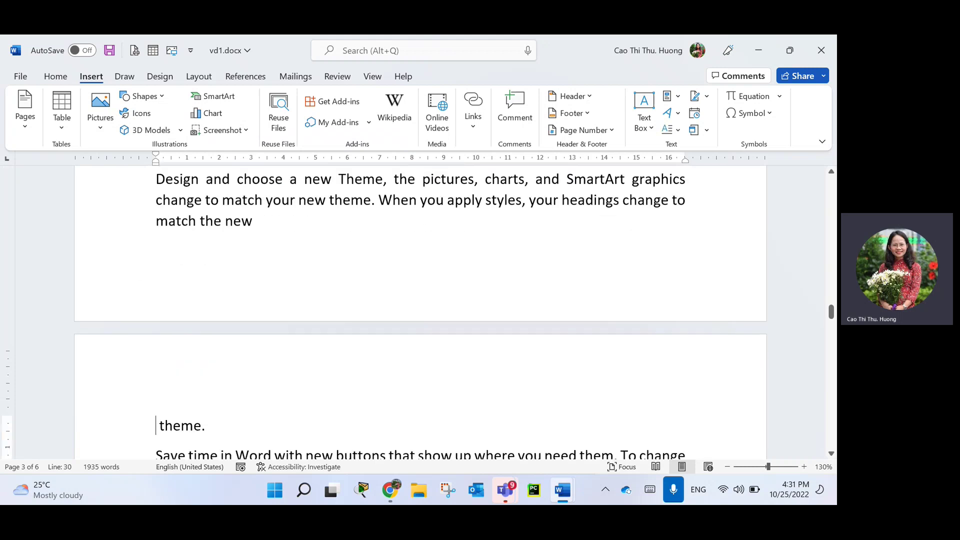
scroll(248, 339, down, 2)
click(129, 348)
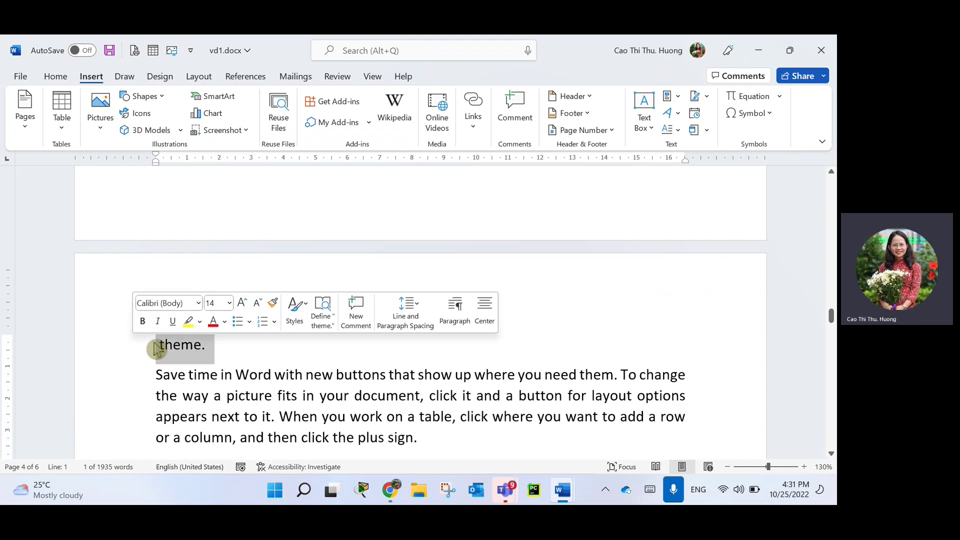
key(ctrl+k)
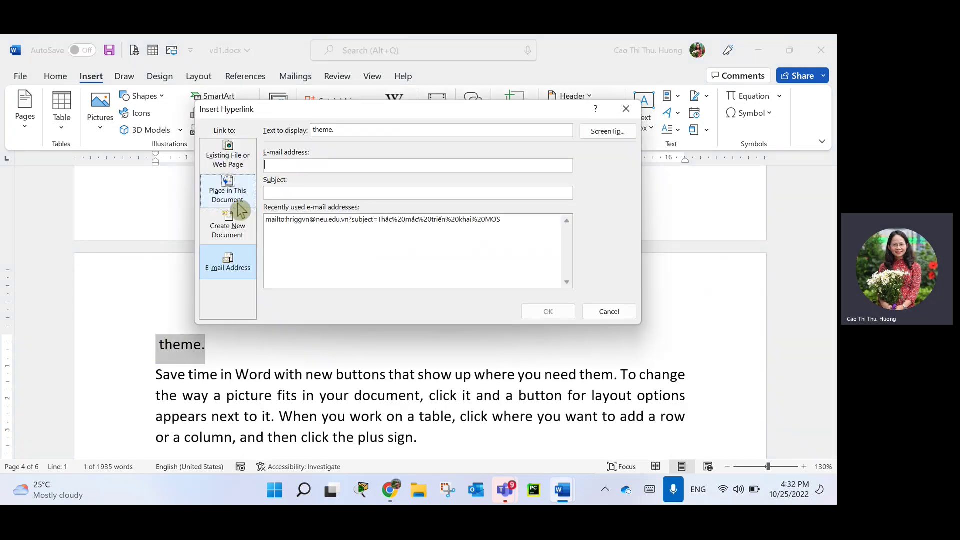
click(228, 192)
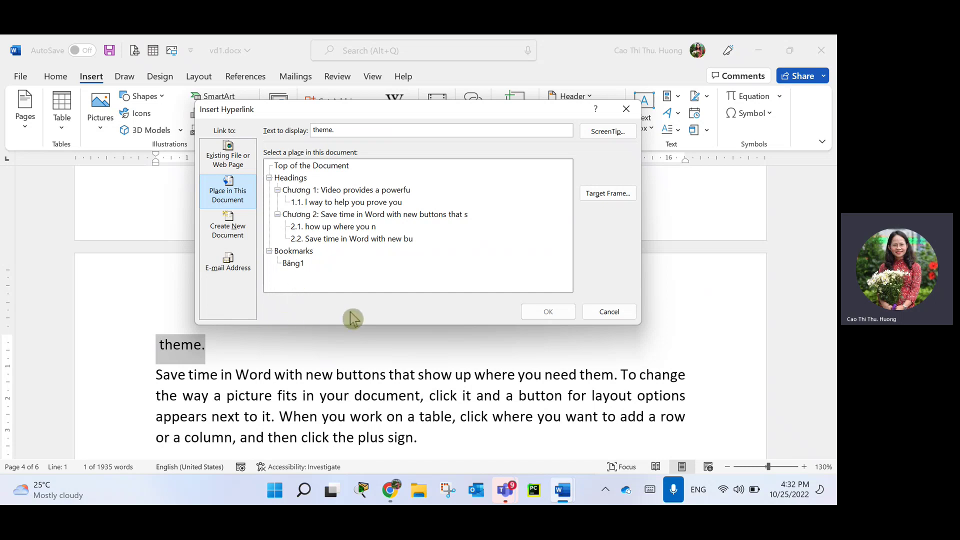
click(626, 314)
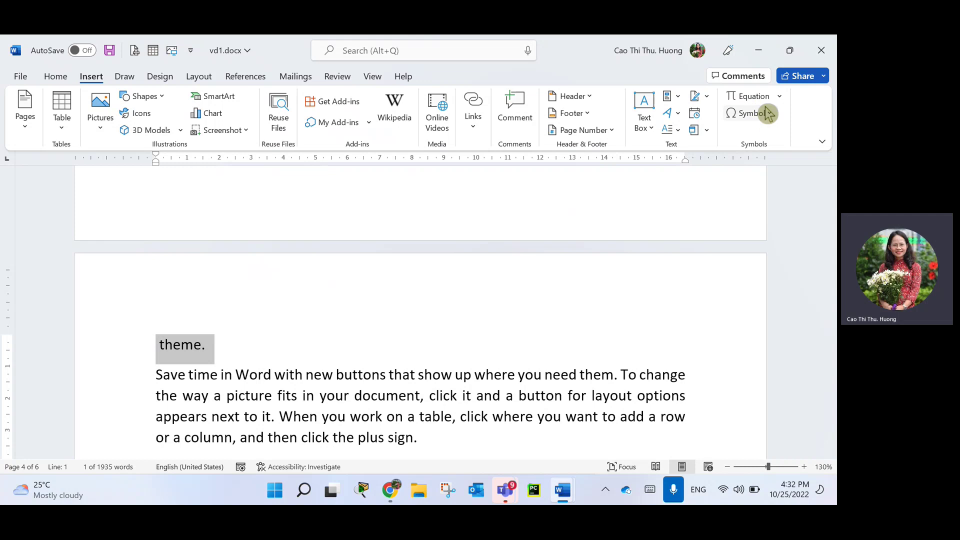
Insert an empty 'Type equation here' placeholder on a new line after 'theme.'.
click(309, 346)
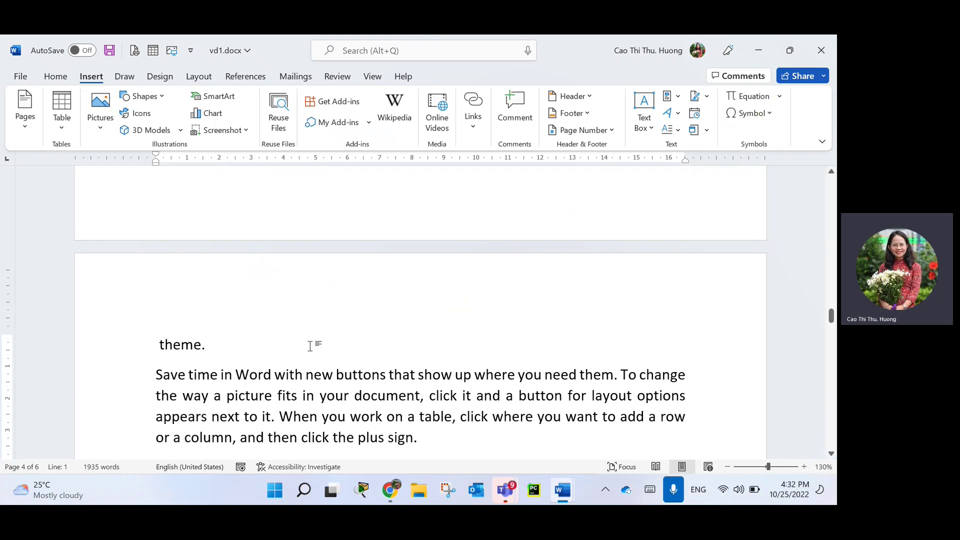
key(Return)
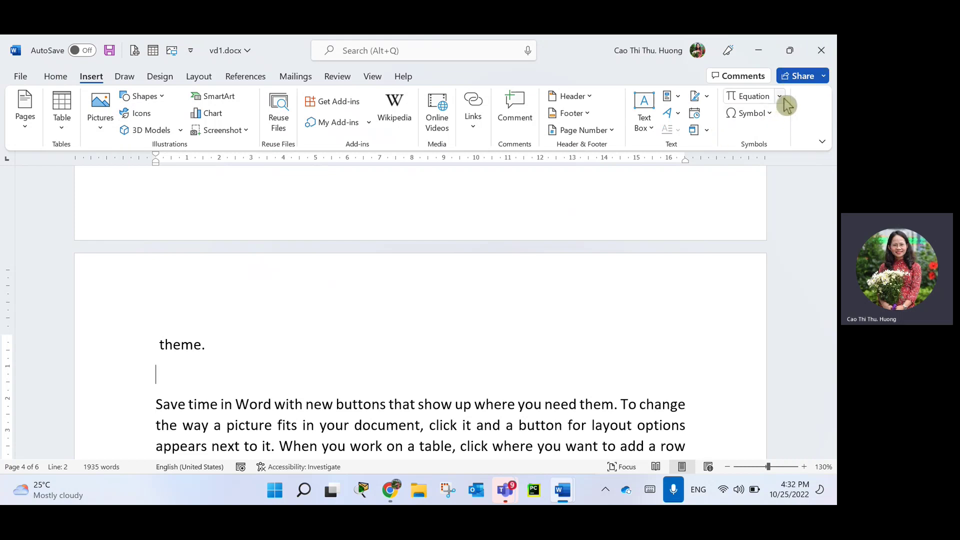
click(781, 96)
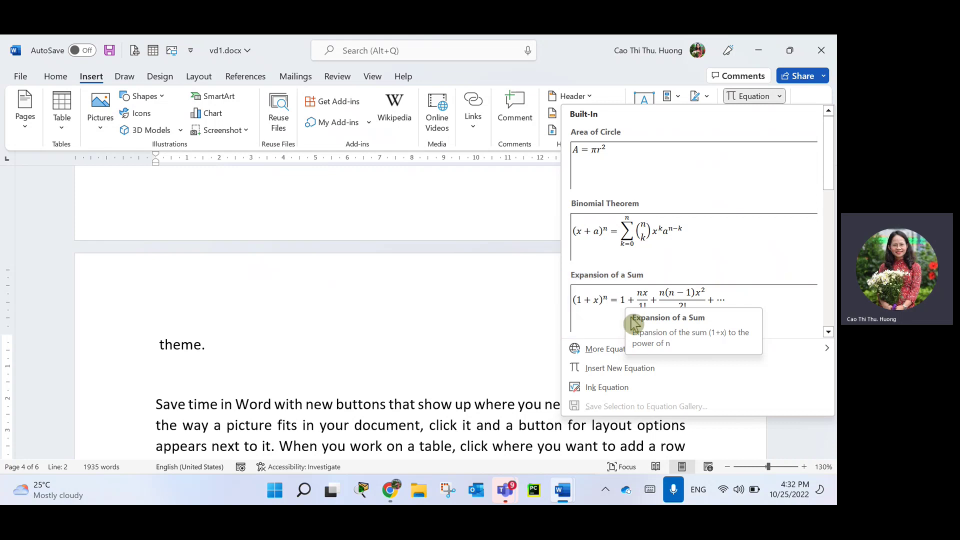
click(608, 371)
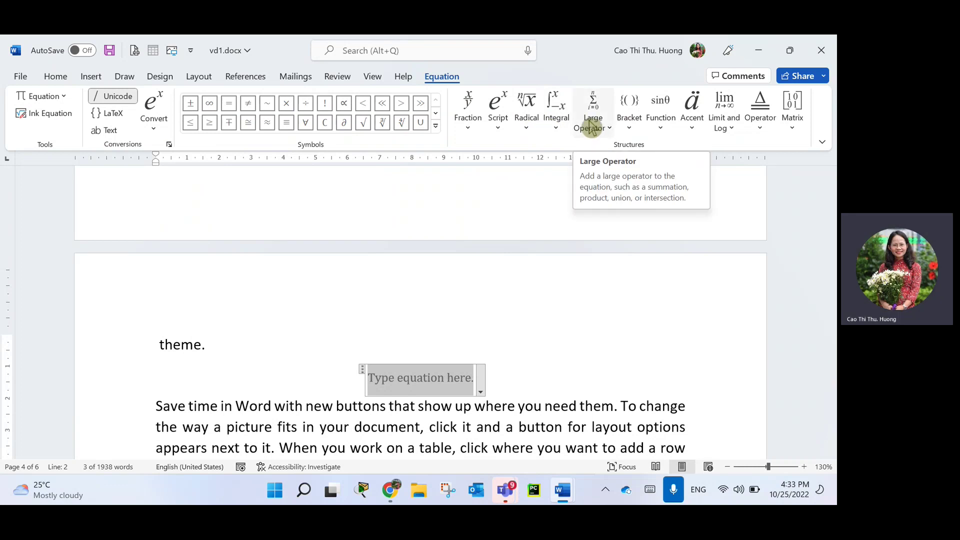
Build a bracketed integral with limits whose integrand is a summation holding a stacked fraction.
click(632, 131)
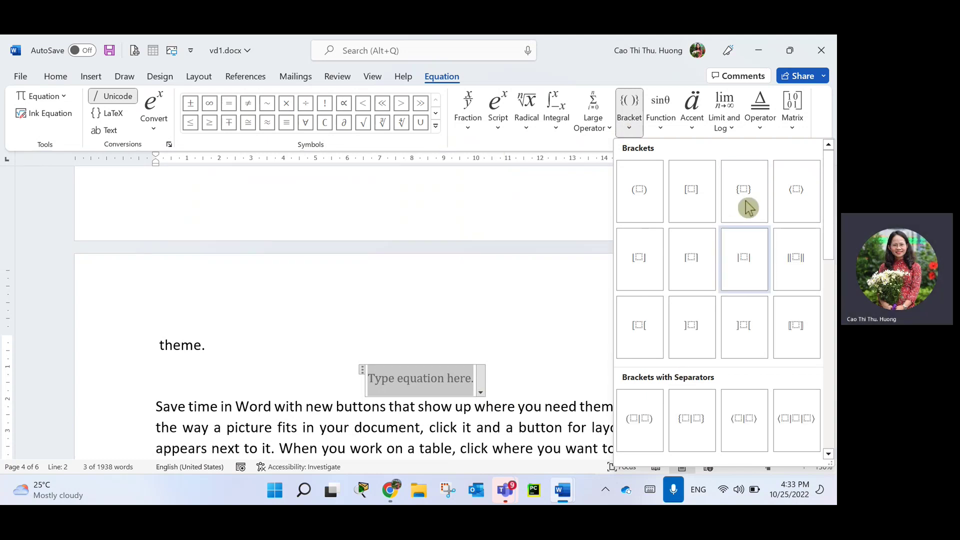
click(644, 199)
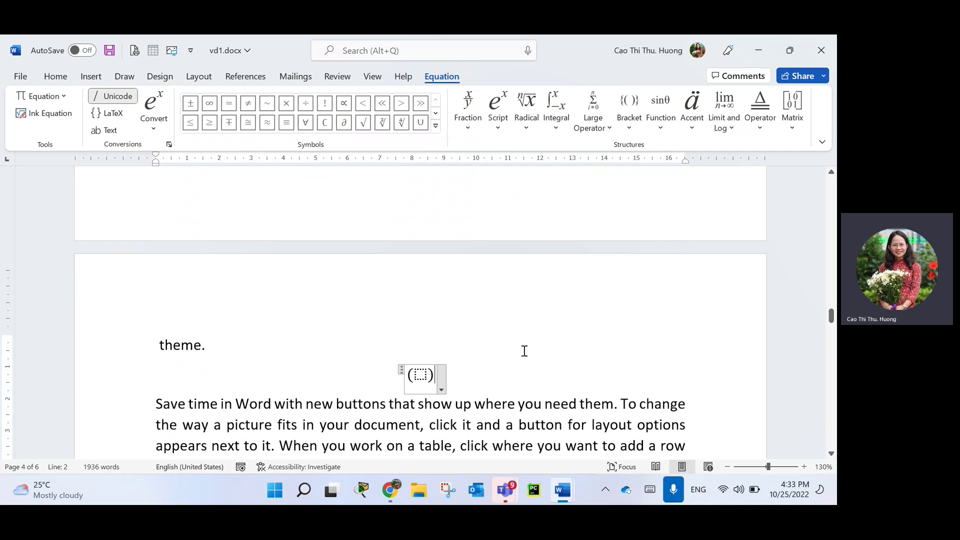
key(Left)
click(559, 126)
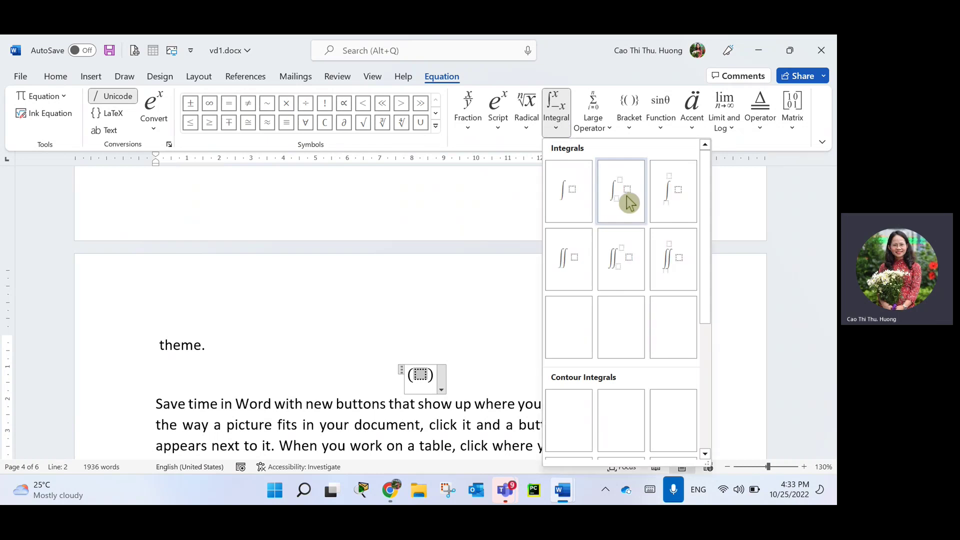
click(625, 199)
click(433, 388)
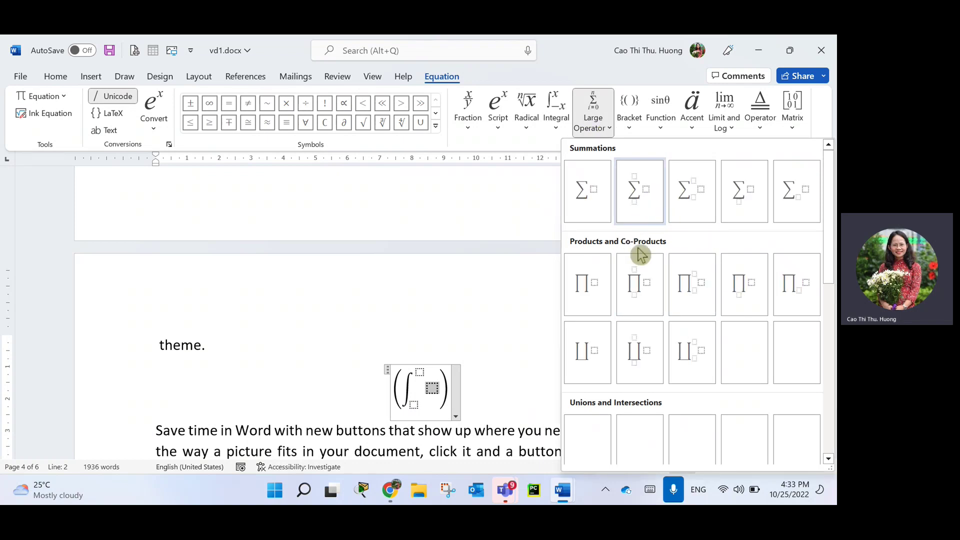
click(644, 200)
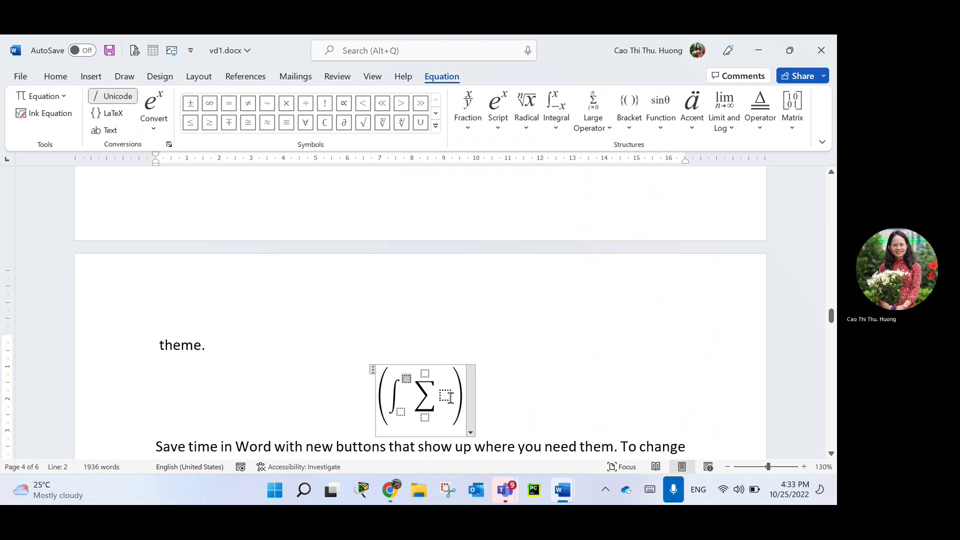
click(467, 125)
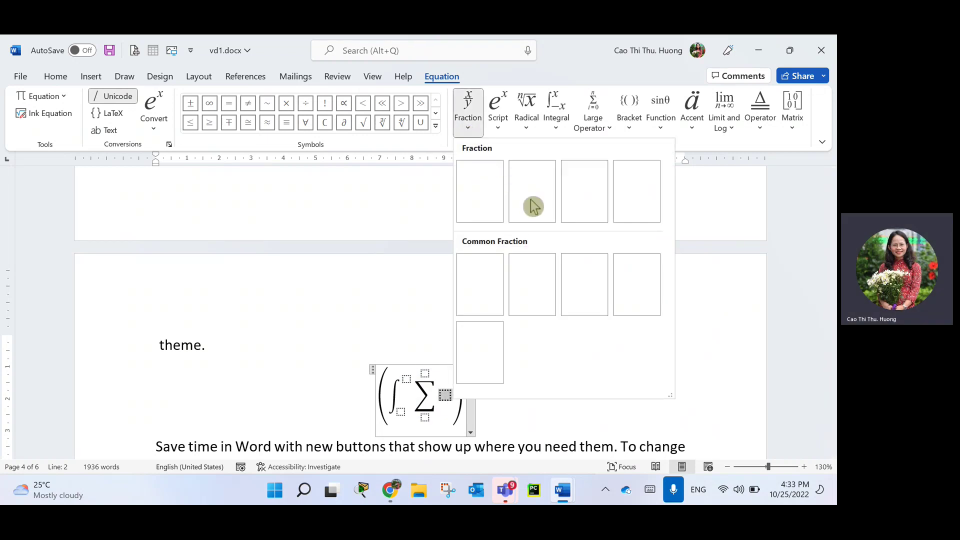
click(480, 200)
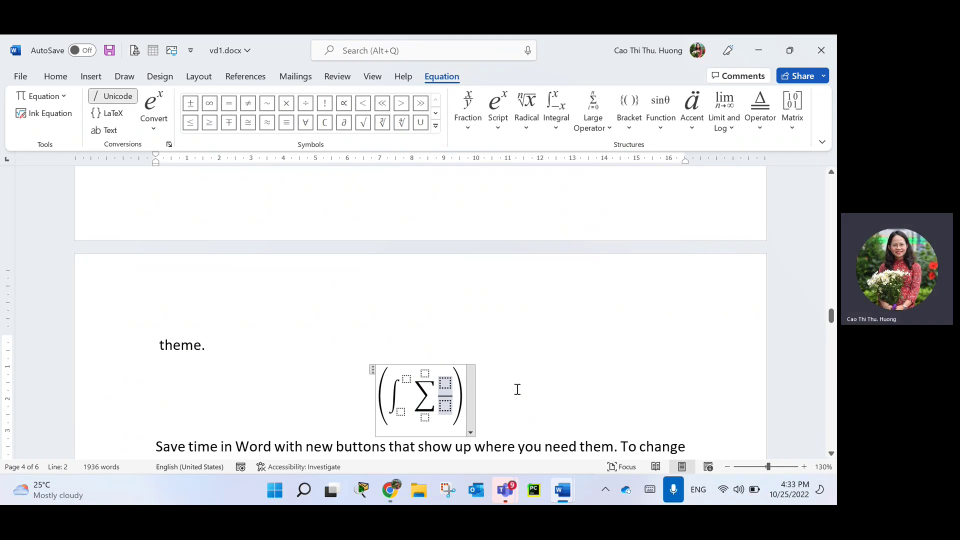
Set the integral's limits to ∞ and n=0, then start a new line below the equation.
key(Left)
key(Left)
key(Left)
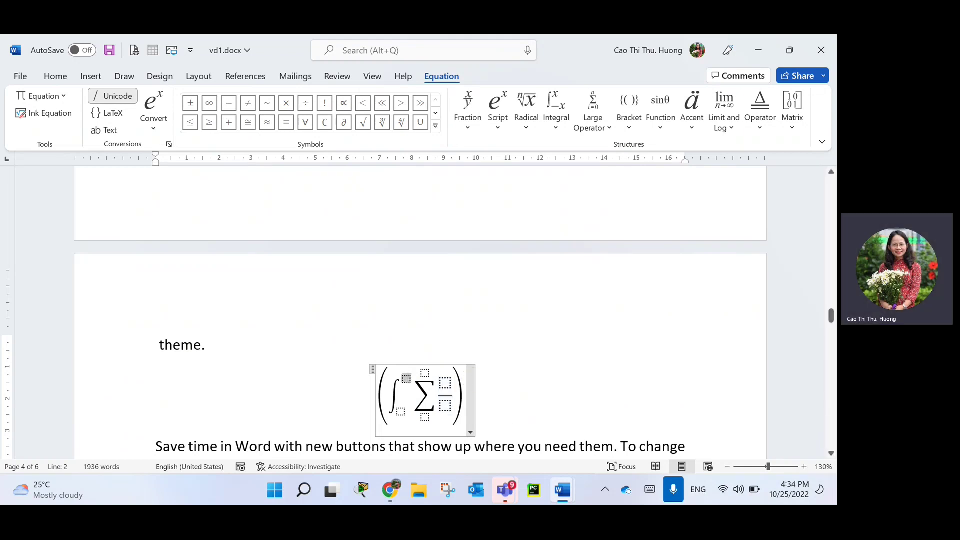
click(209, 103)
click(401, 413)
text(0)
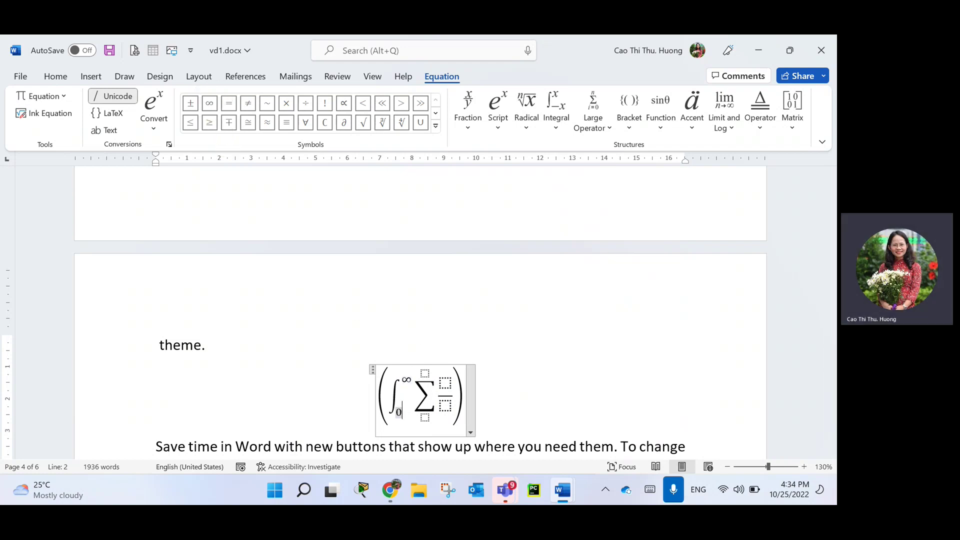
text(=0)
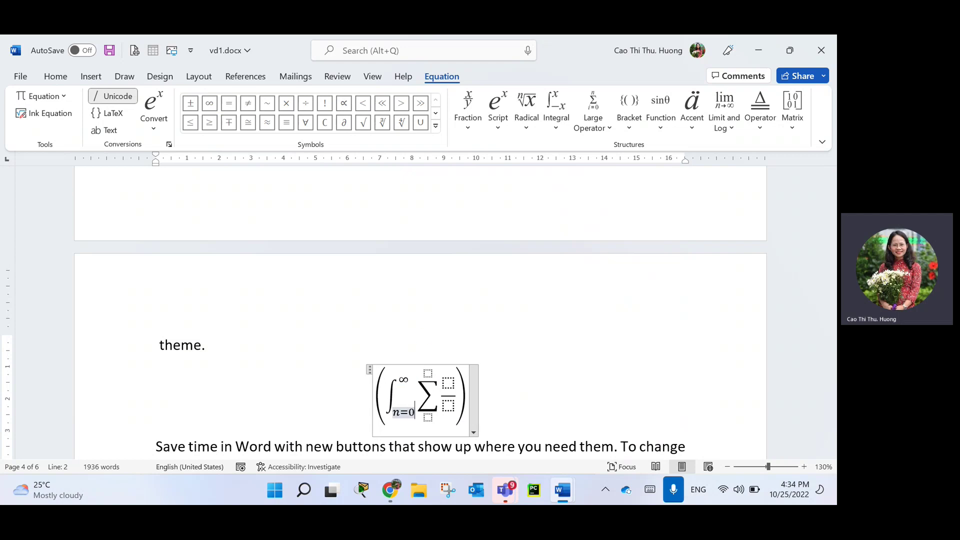
click(453, 385)
click(445, 406)
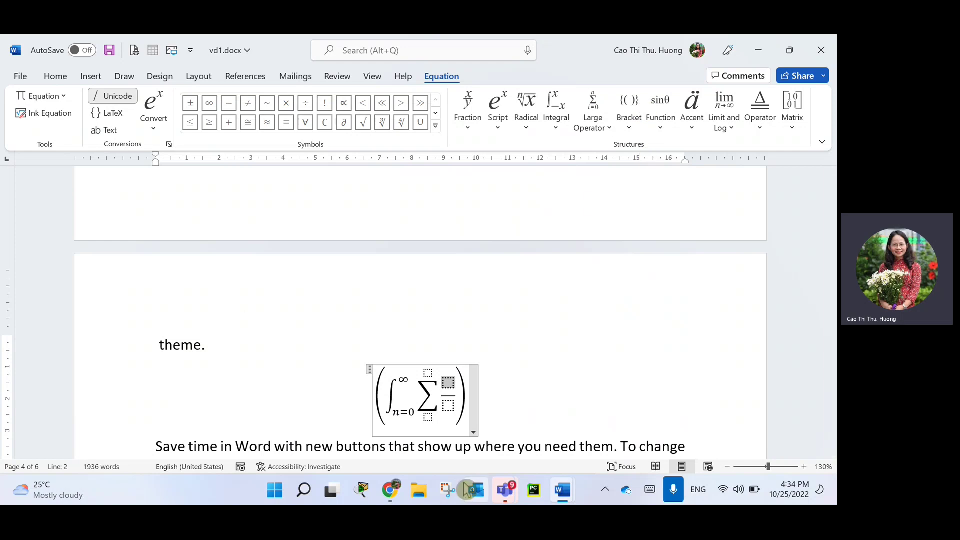
click(531, 397)
key(Return)
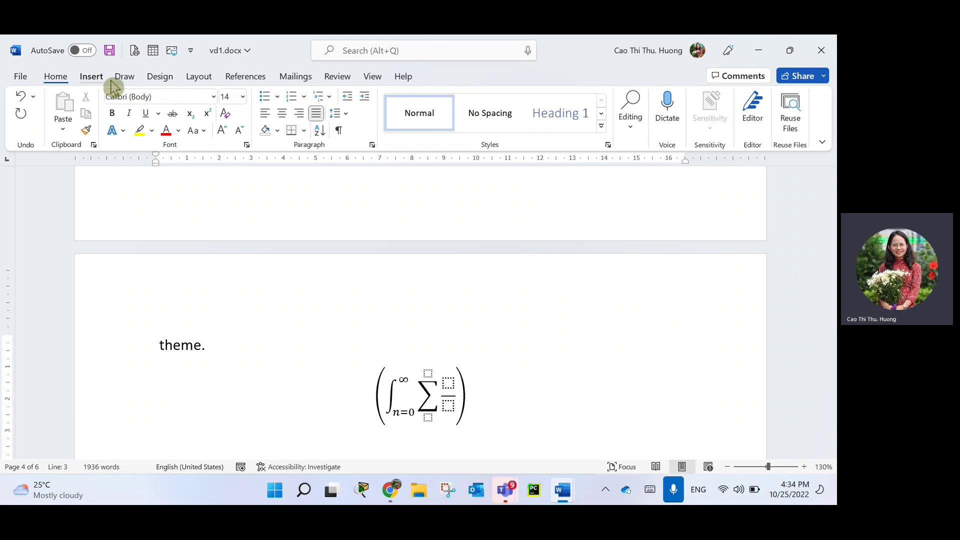
Open the More Symbols dialog, view Special Characters, then expand the symbol Font list.
click(92, 77)
click(768, 114)
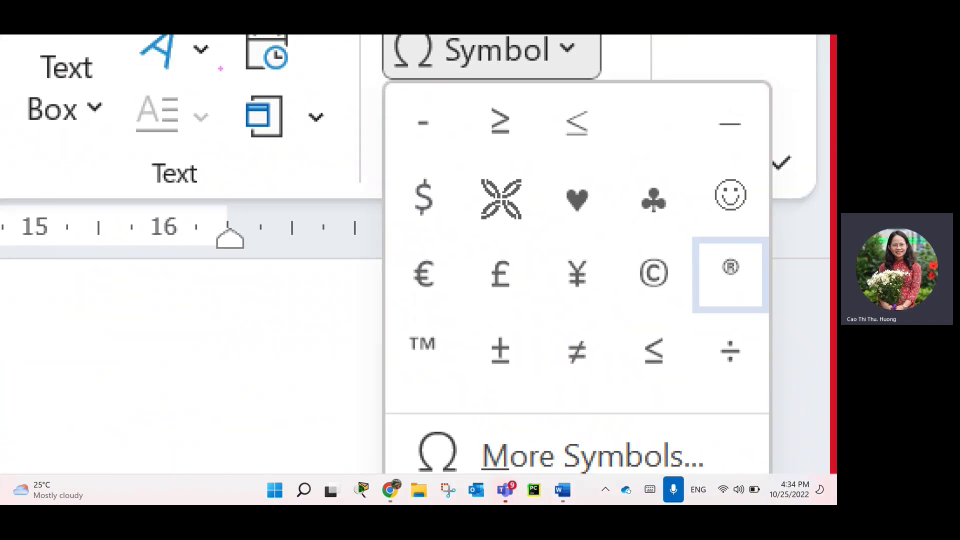
mouse_move(473, 86)
mouse_down()
mouse_move(386, 97)
mouse_move(638, 390)
mouse_move(625, 86)
mouse_move(408, 125)
mouse_up()
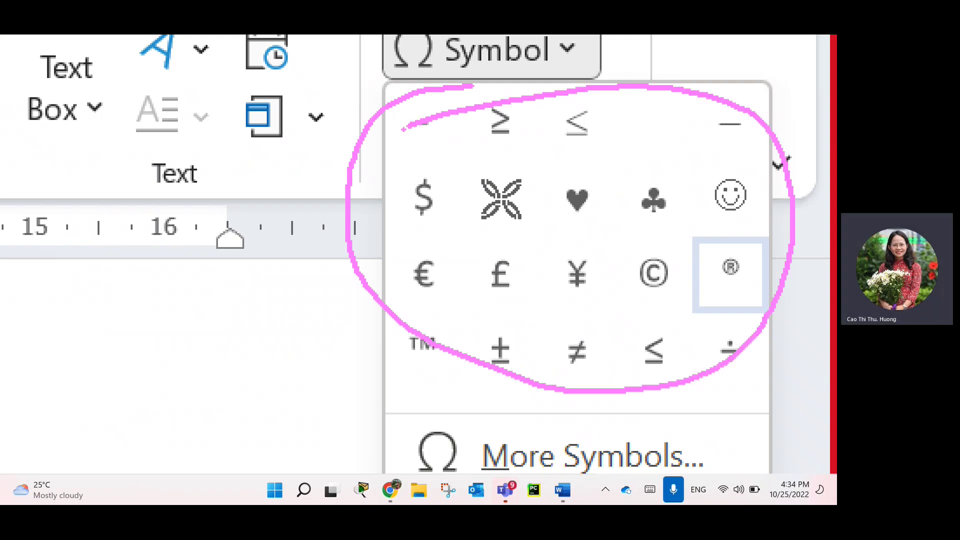
mouse_move(395, 407)
mouse_down()
mouse_move(697, 402)
mouse_move(713, 468)
mouse_move(370, 412)
mouse_up()
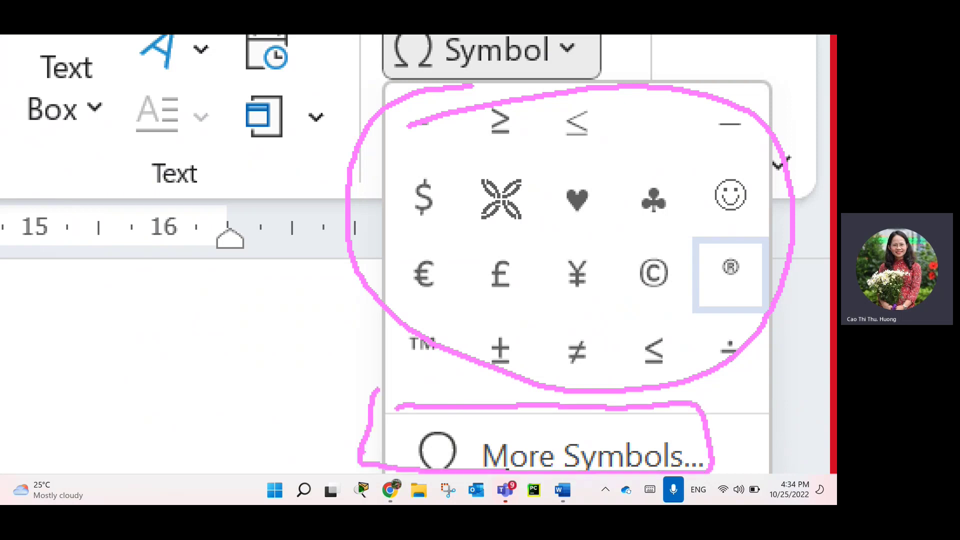
click(495, 50)
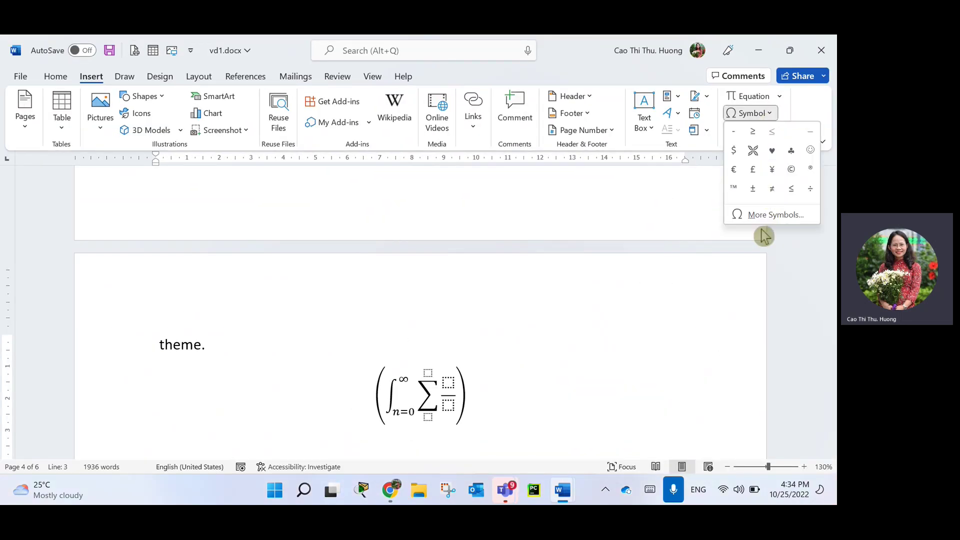
click(770, 229)
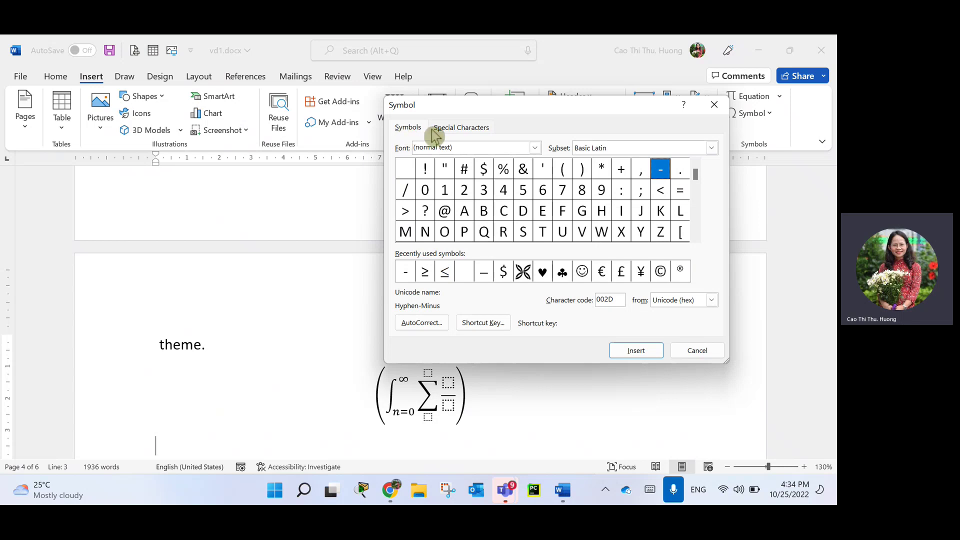
click(475, 129)
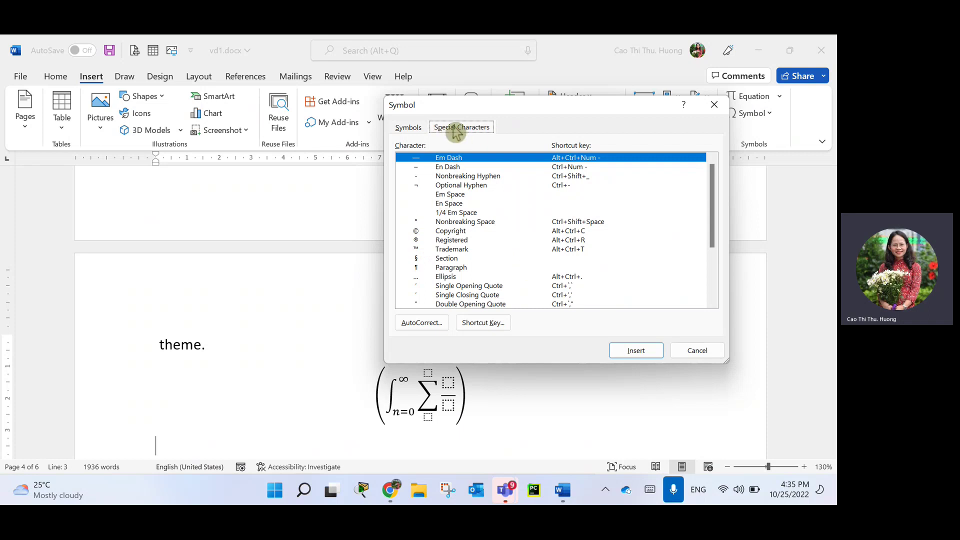
click(408, 128)
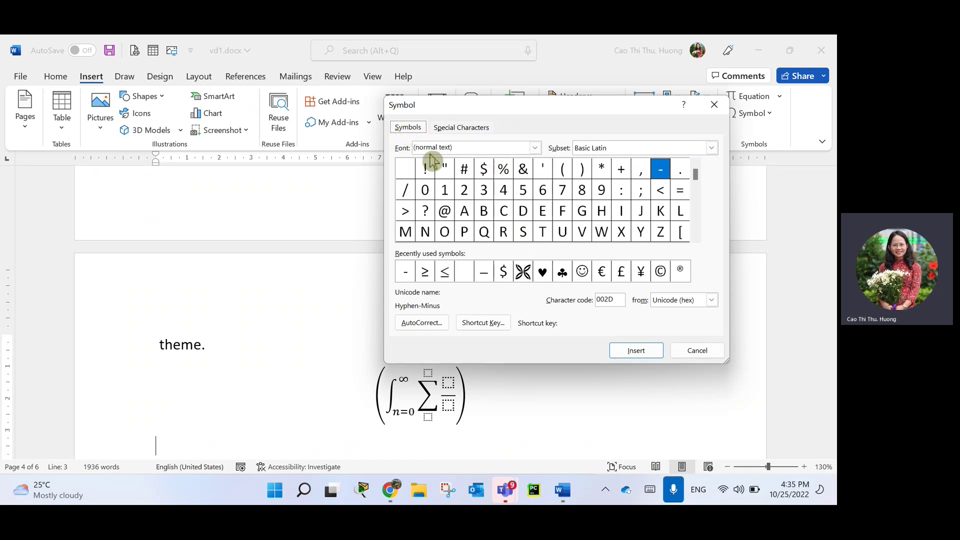
click(535, 149)
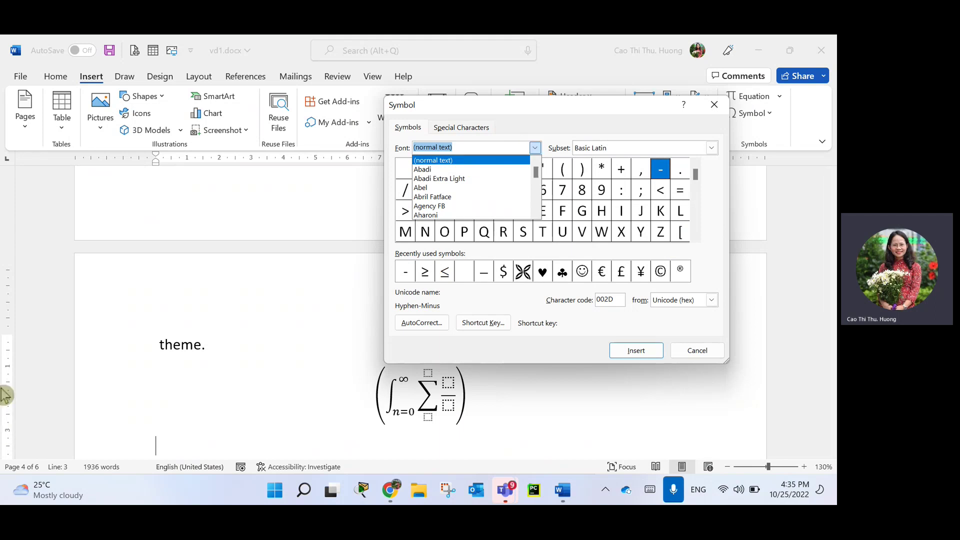
Switch the symbol font to Wingdings and insert the open-book glyph.
text(w)
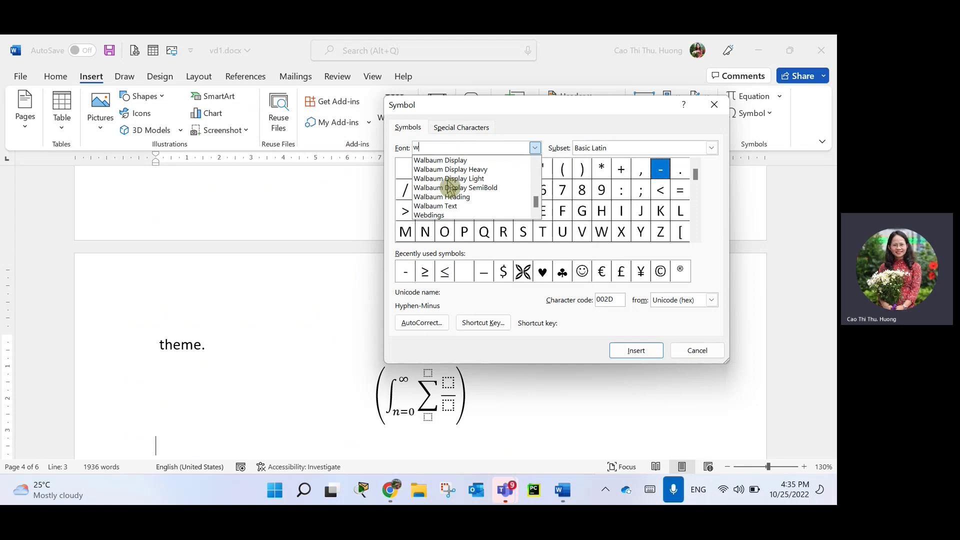
click(536, 214)
click(536, 214)
click(536, 214)
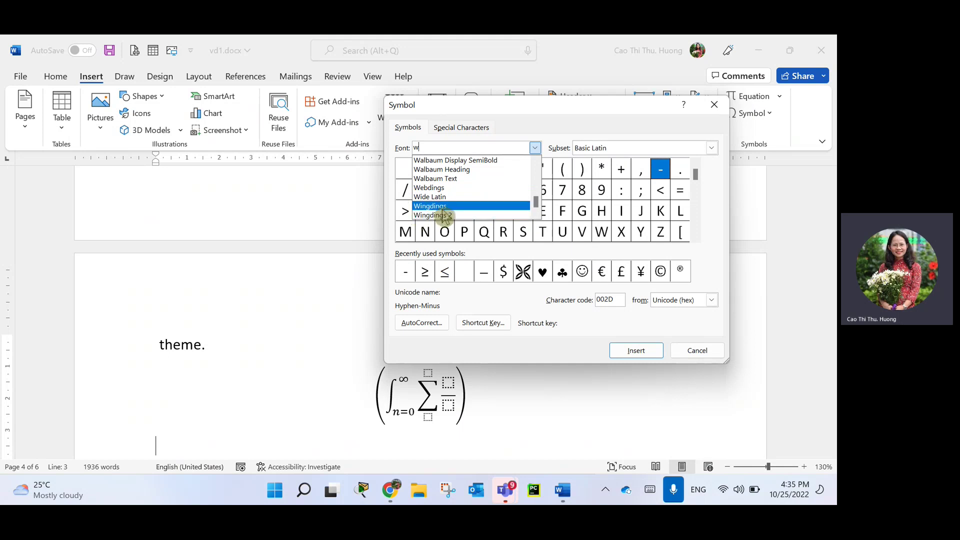
click(443, 208)
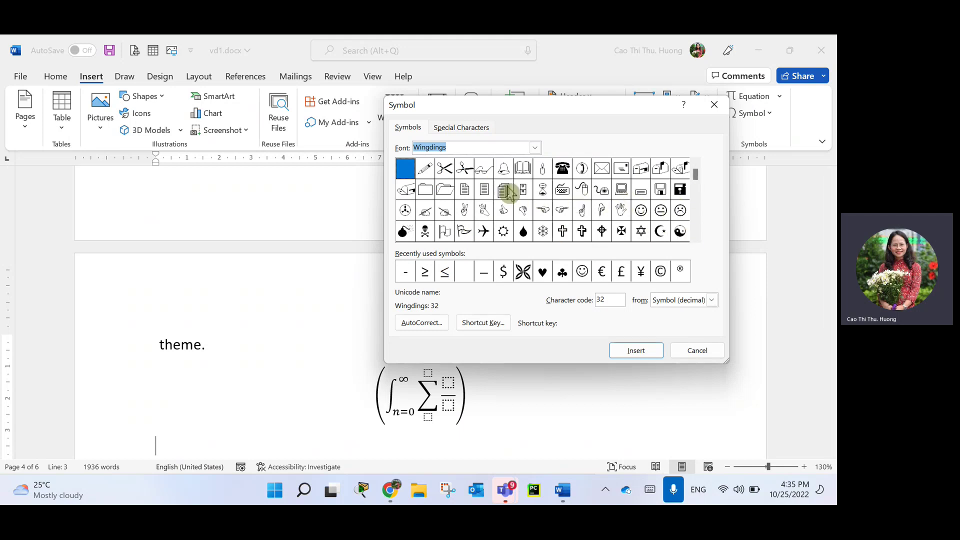
click(521, 168)
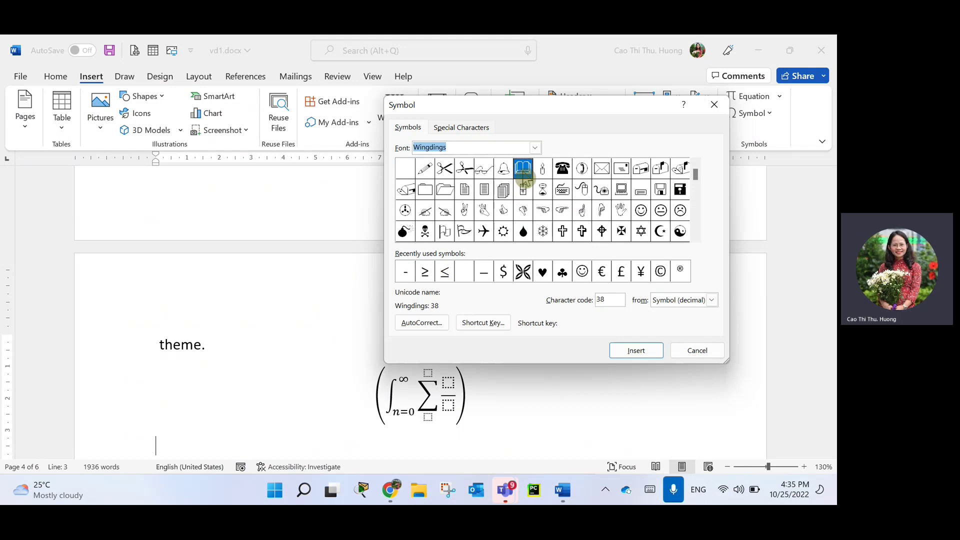
click(624, 350)
Insert the Wingdings OK-hand and snowflake glyphs after the book.
click(186, 446)
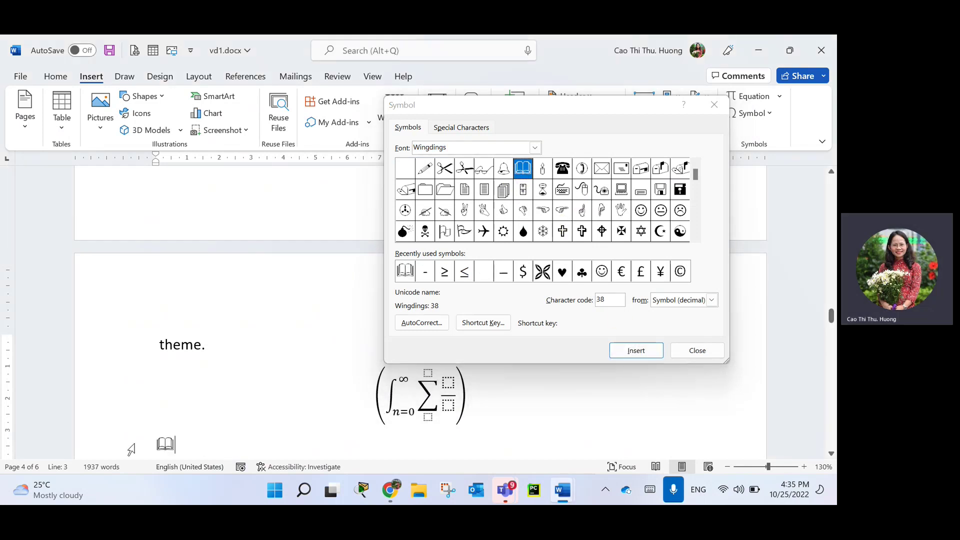
click(487, 217)
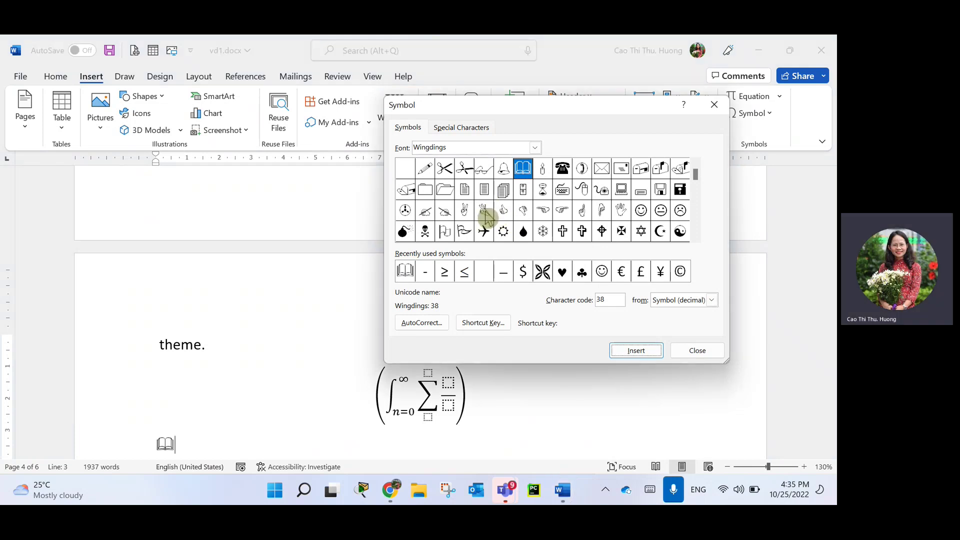
click(485, 212)
double_click(484, 213)
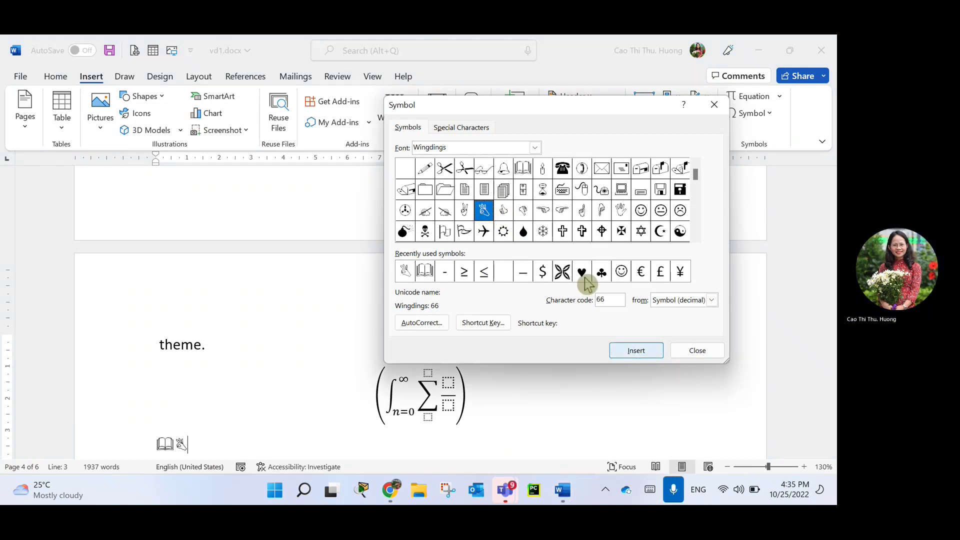
double_click(544, 233)
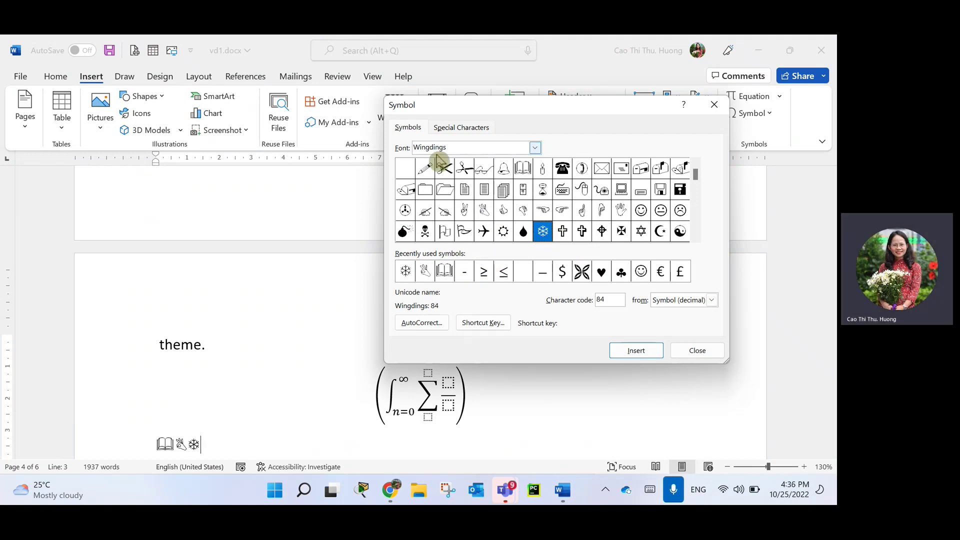
Close the Symbol dialog and move through Mailings and Review to the References ribbon.
click(466, 131)
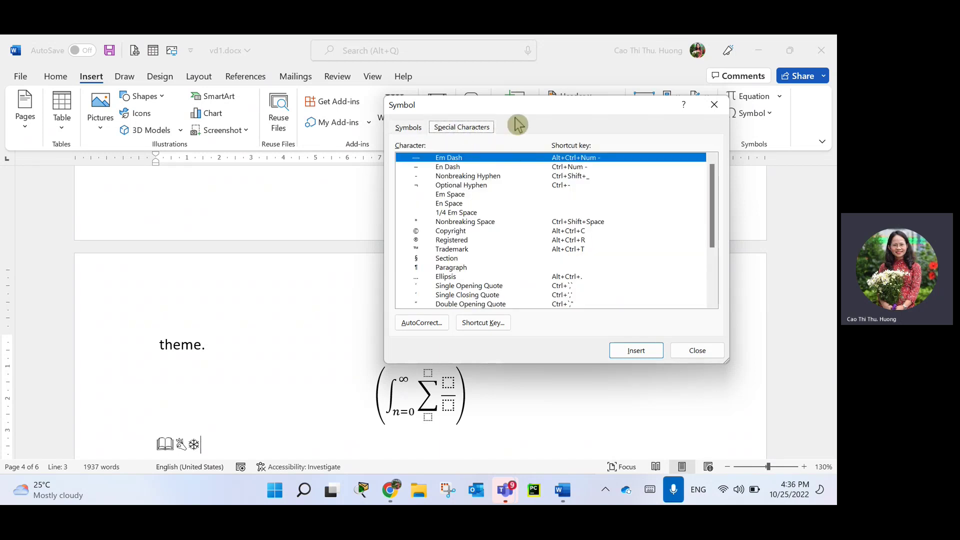
click(726, 108)
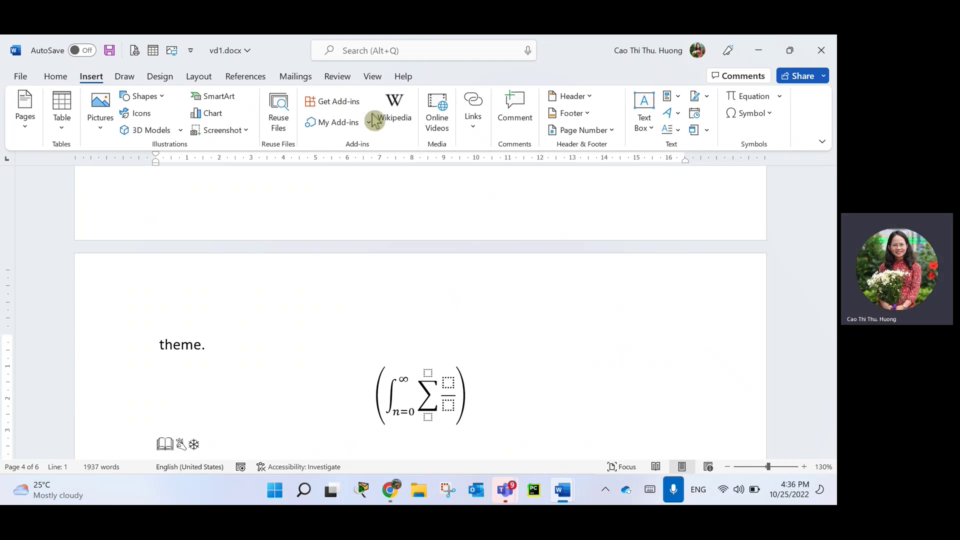
click(298, 78)
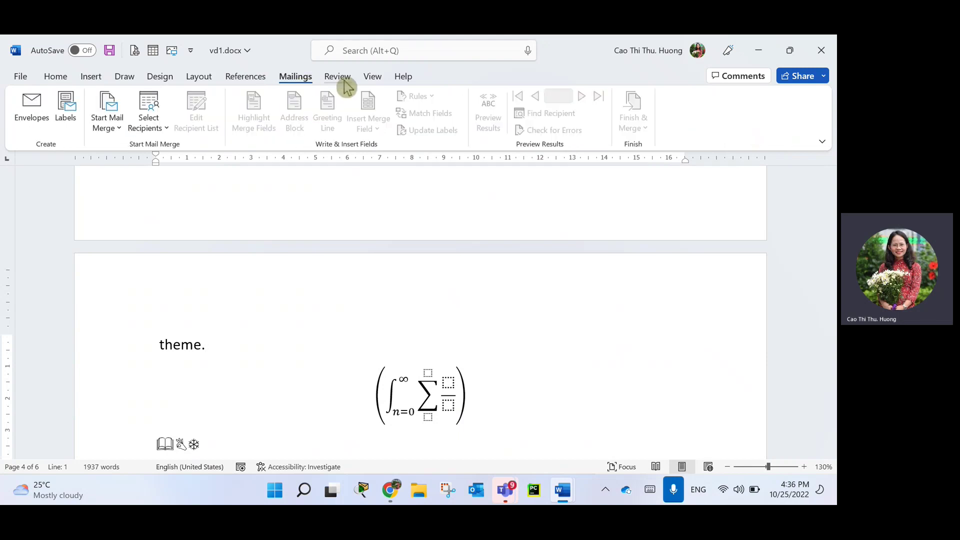
click(344, 80)
click(257, 83)
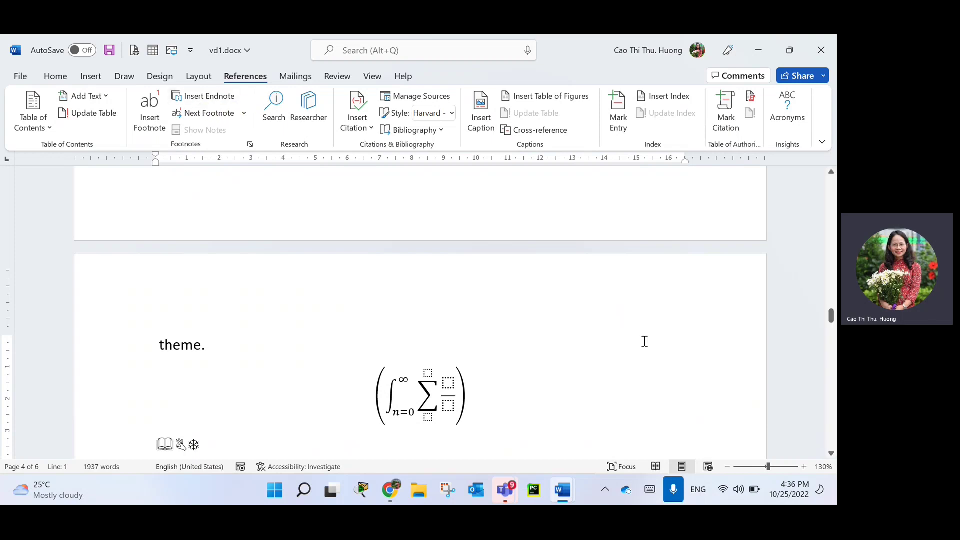
Deselect the document, scroll to page 6, and place the cursor right after 'SmartArt'.
scroll(643, 339, down, 10)
scroll(622, 335, down, 12)
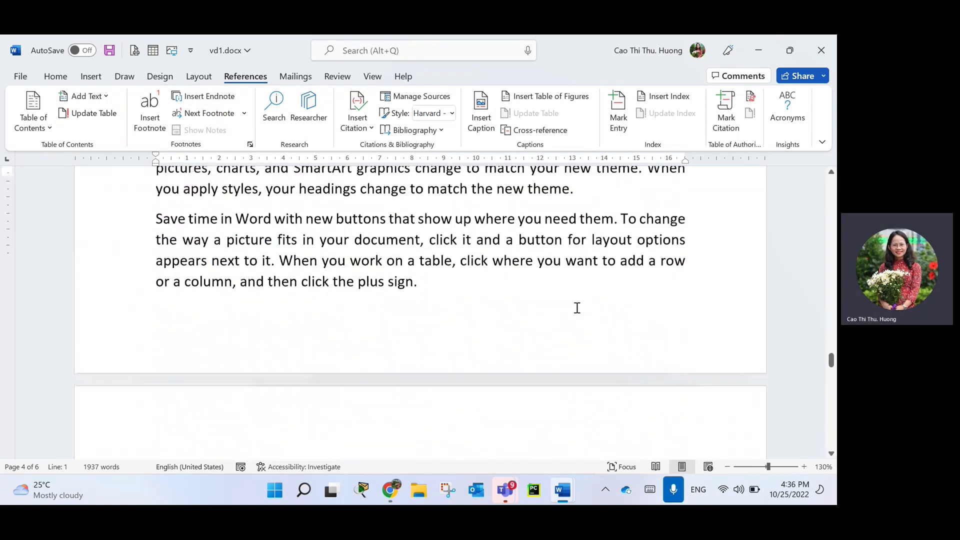
scroll(489, 257, down, 5)
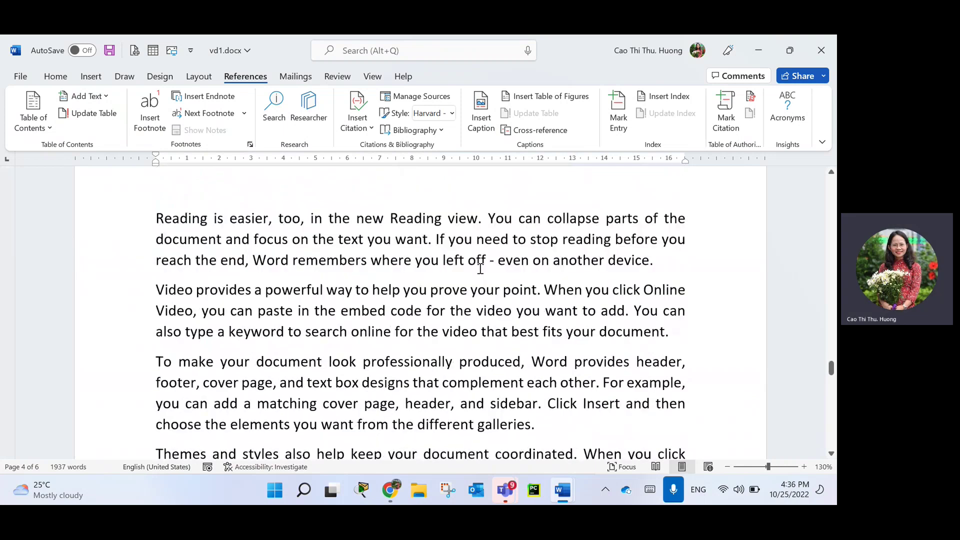
click(506, 281)
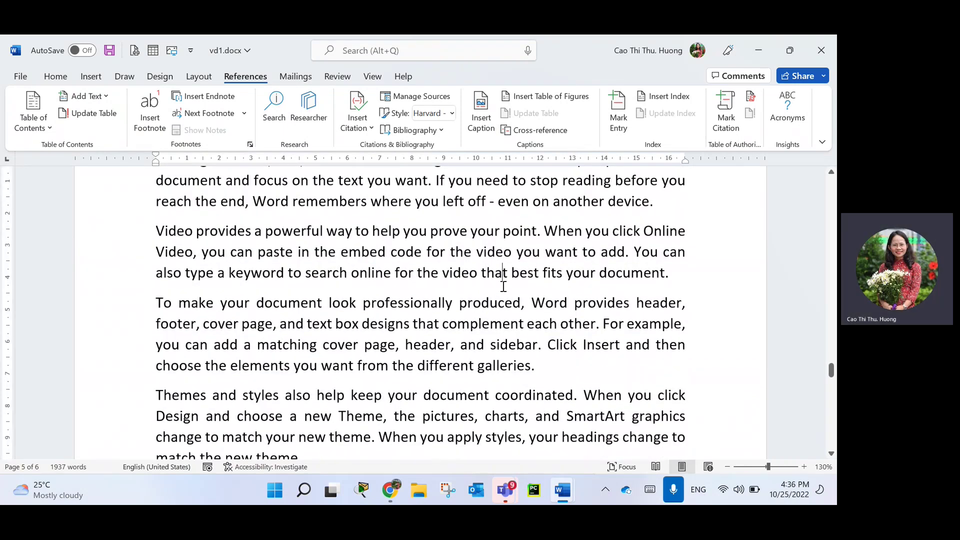
key(ctrl+a)
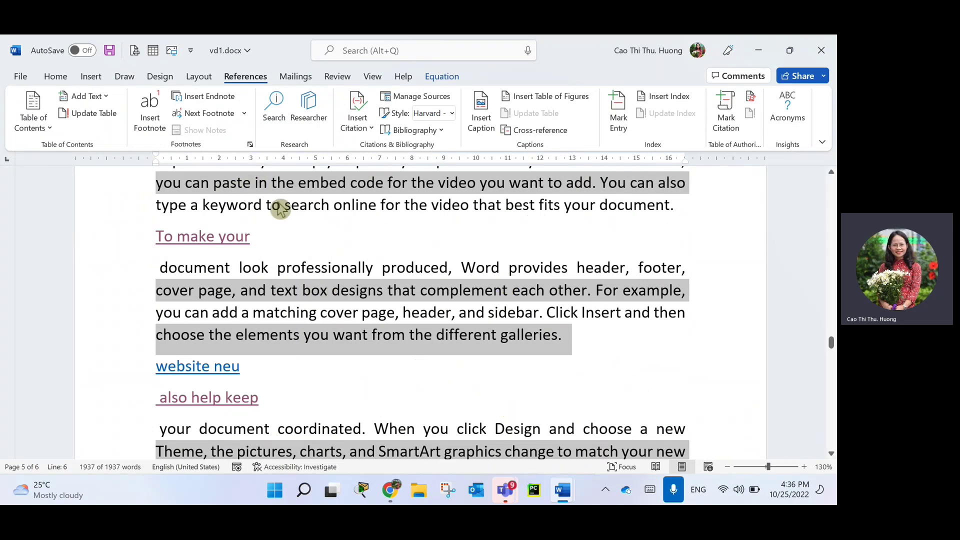
scroll(360, 402, down, 3)
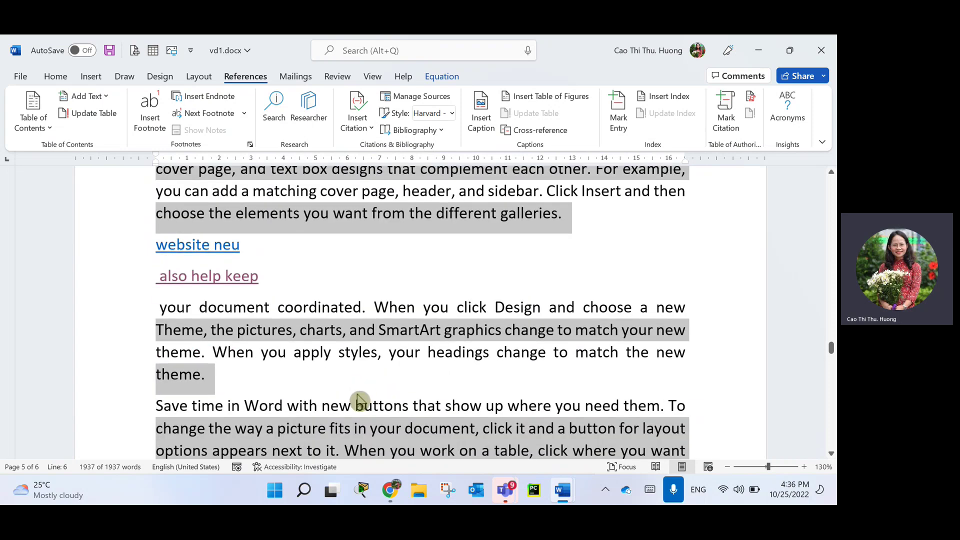
scroll(475, 372, down, 10)
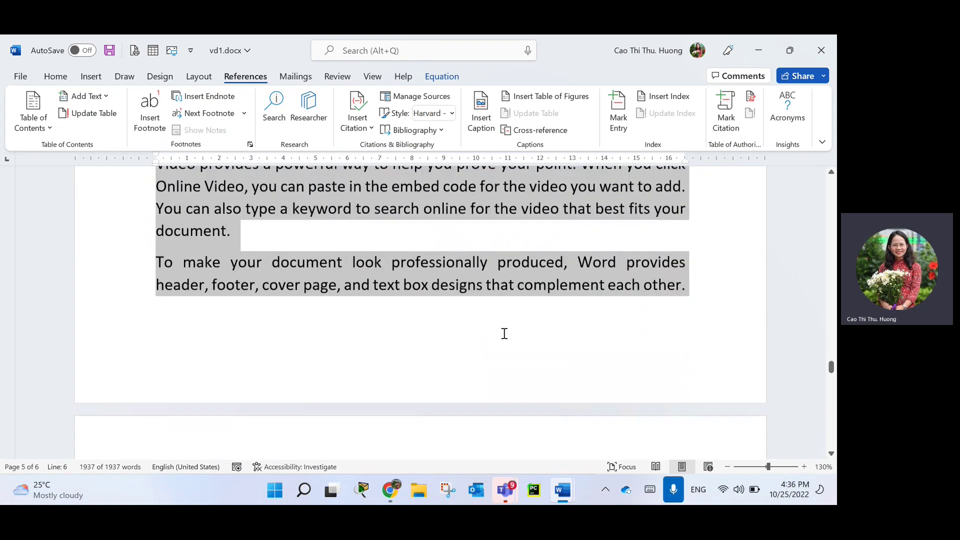
click(504, 333)
scroll(510, 328, down, 8)
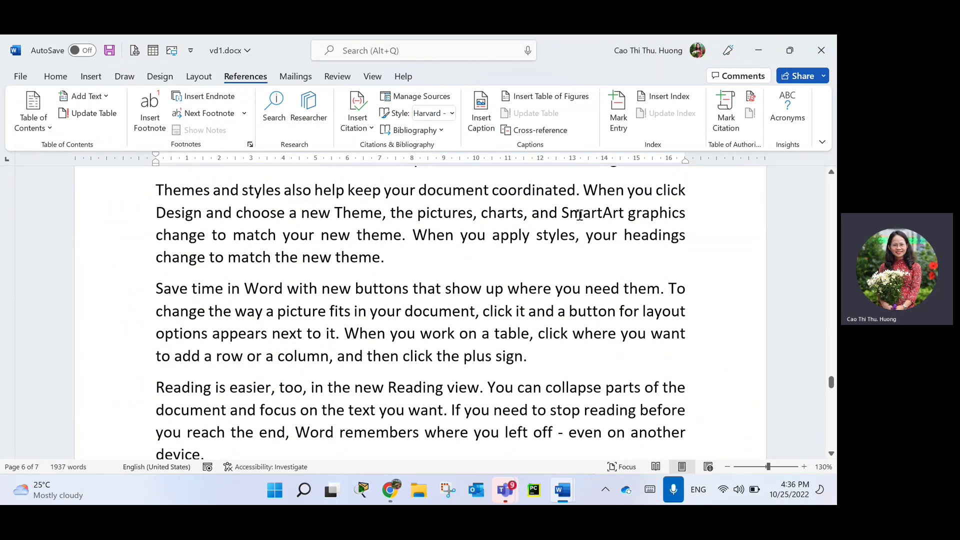
drag(569, 214, 621, 213)
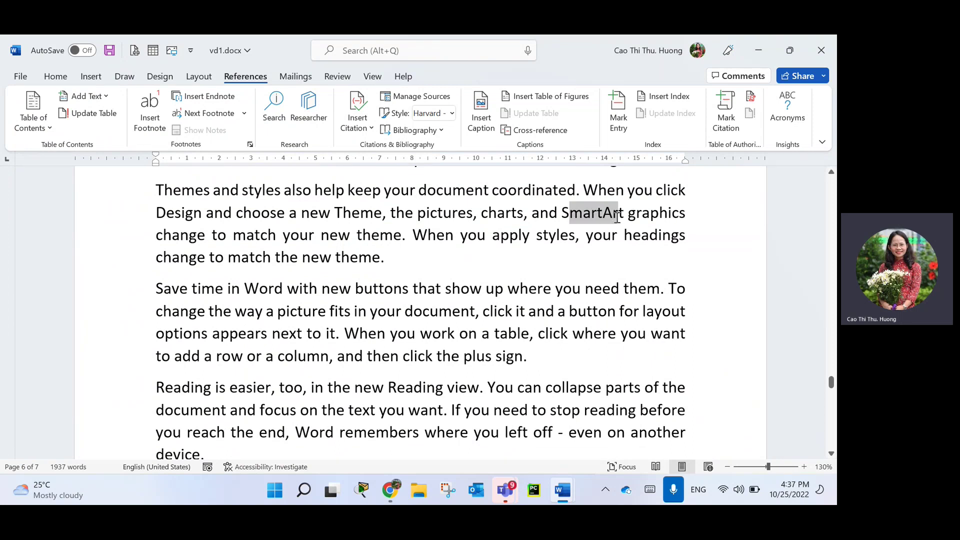
click(611, 215)
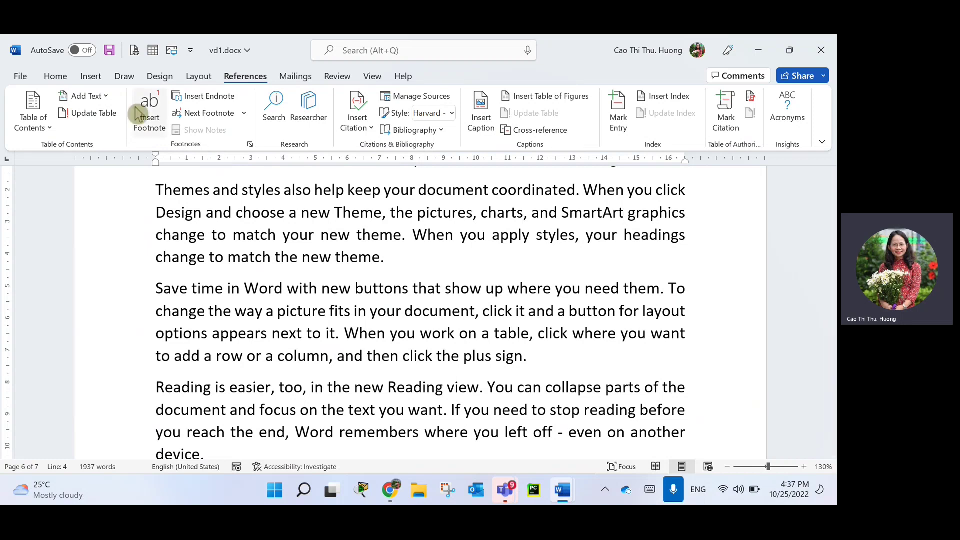
Insert footnote 1 after 'SmartArt' with placeholder text 'dgdg dgdg dsg dgs dgsg'.
click(149, 120)
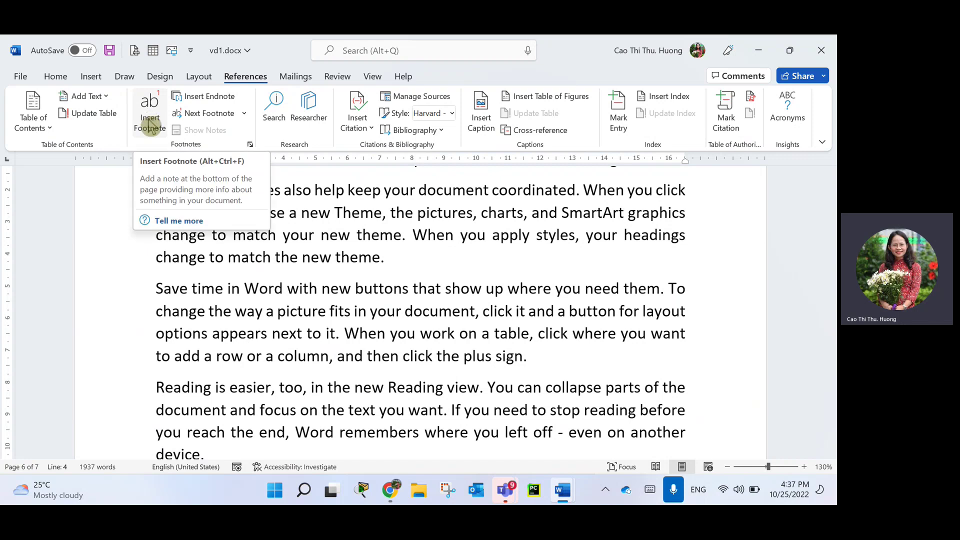
click(149, 122)
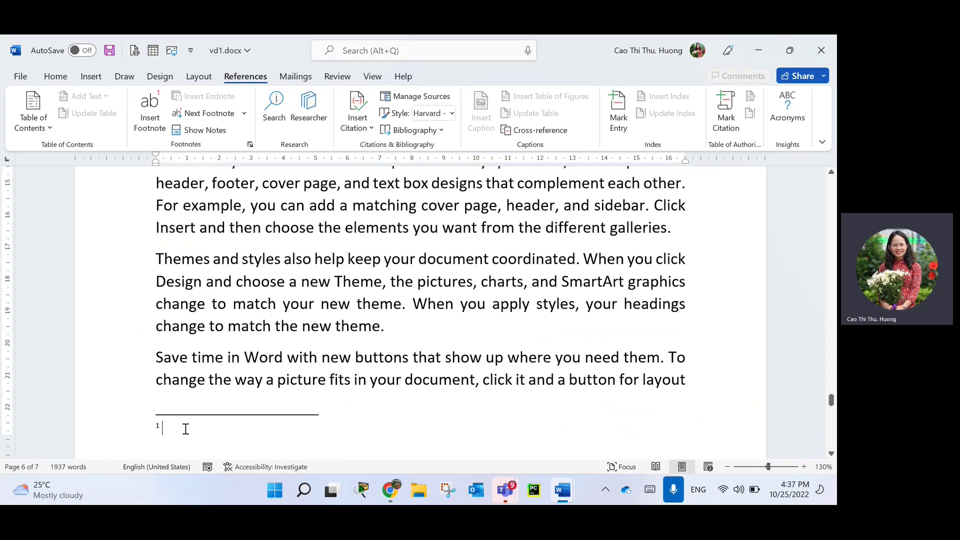
text(dgdg dgdg dsg dgs dgsg)
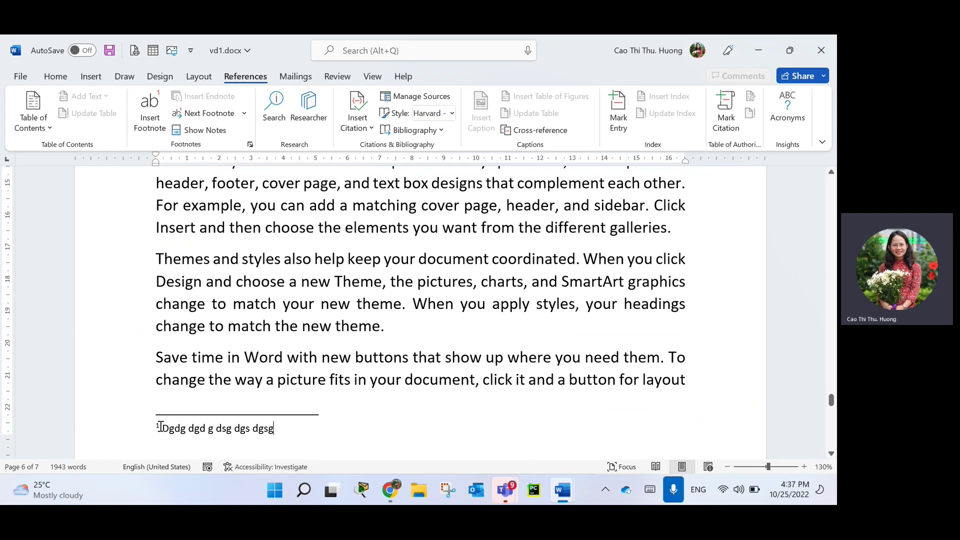
double_click(160, 425)
Jump between footnote 1 and its reference, then place the cursor after 'Theme'.
triple_click(167, 433)
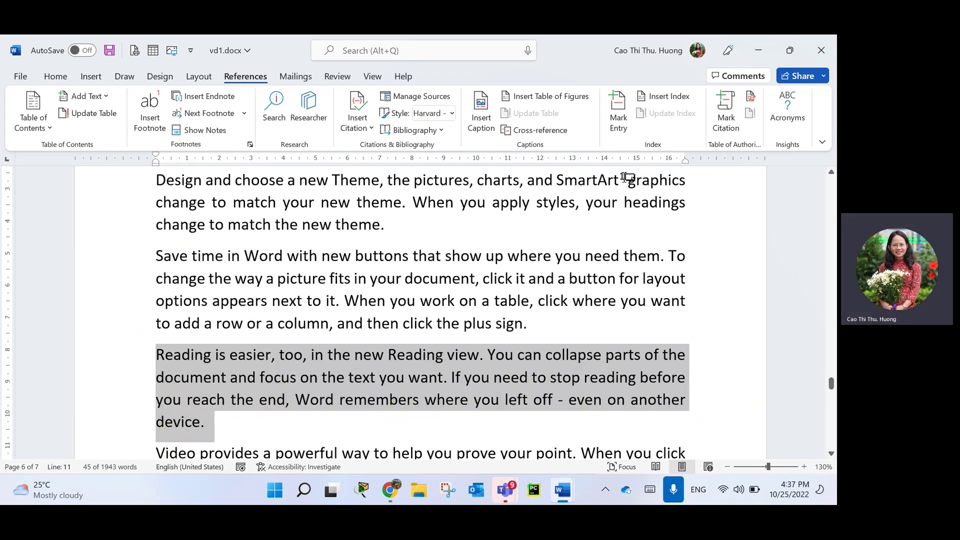
click(620, 179)
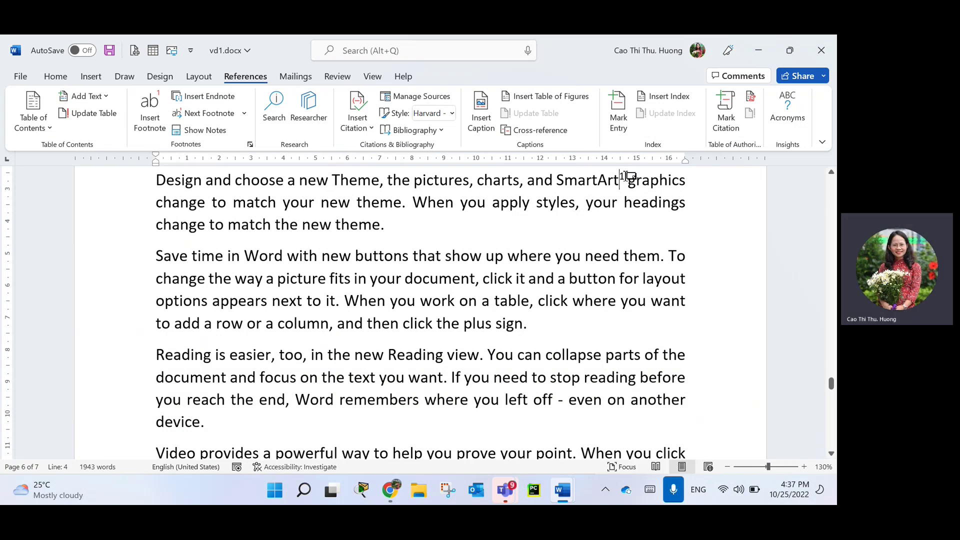
double_click(623, 176)
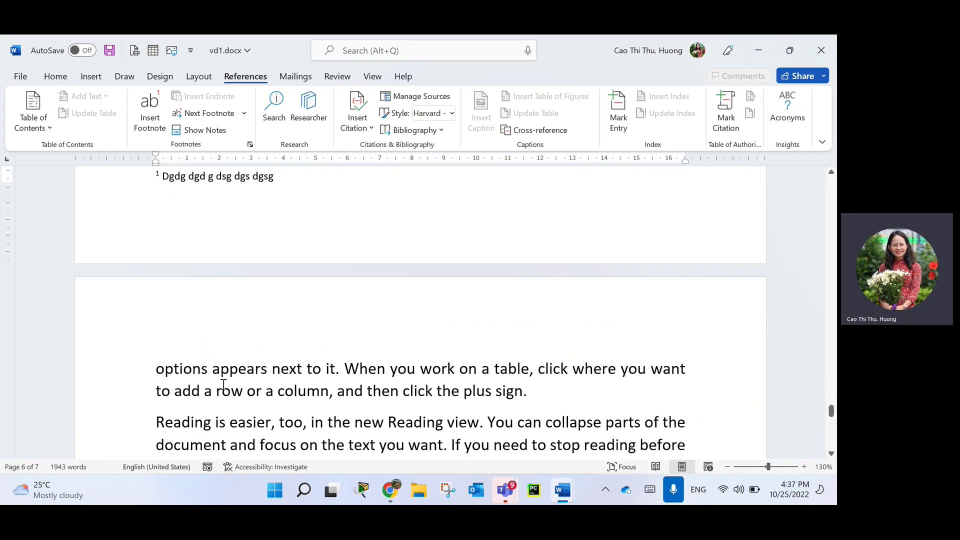
scroll(164, 200, up, 1)
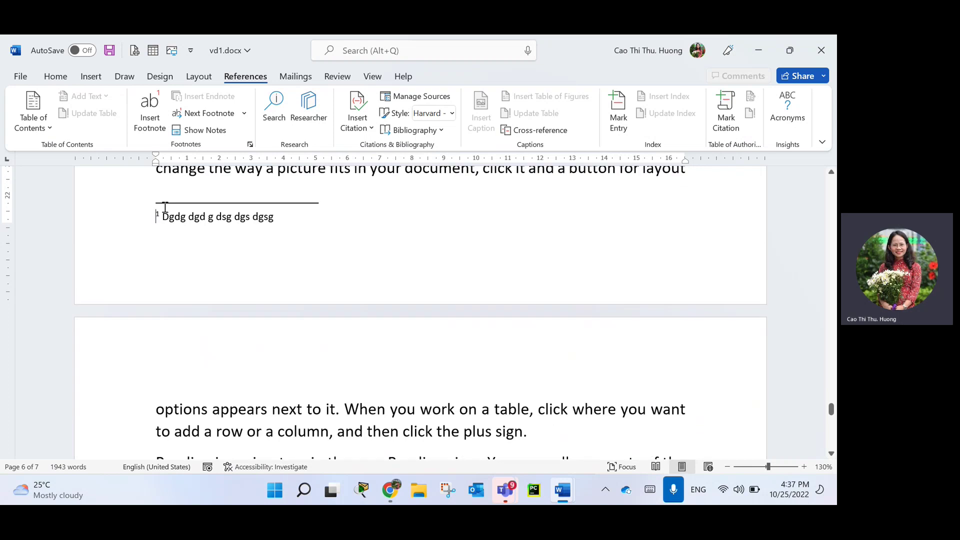
double_click(158, 214)
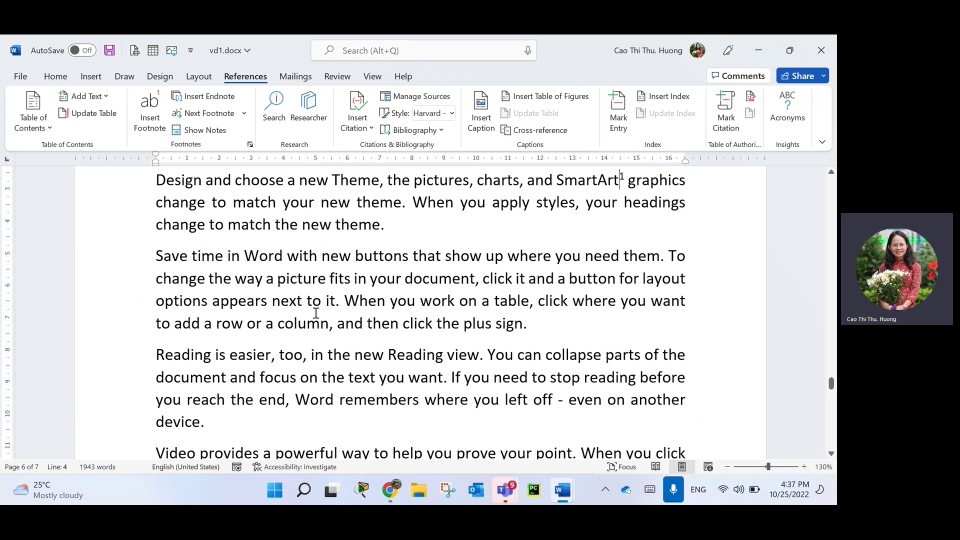
scroll(288, 378, down, 5)
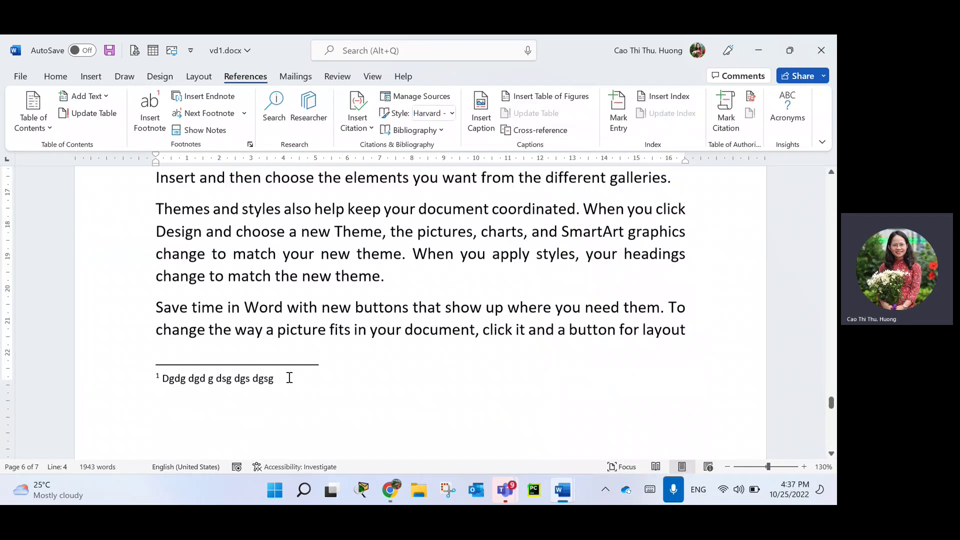
scroll(289, 377, up, 2)
click(382, 308)
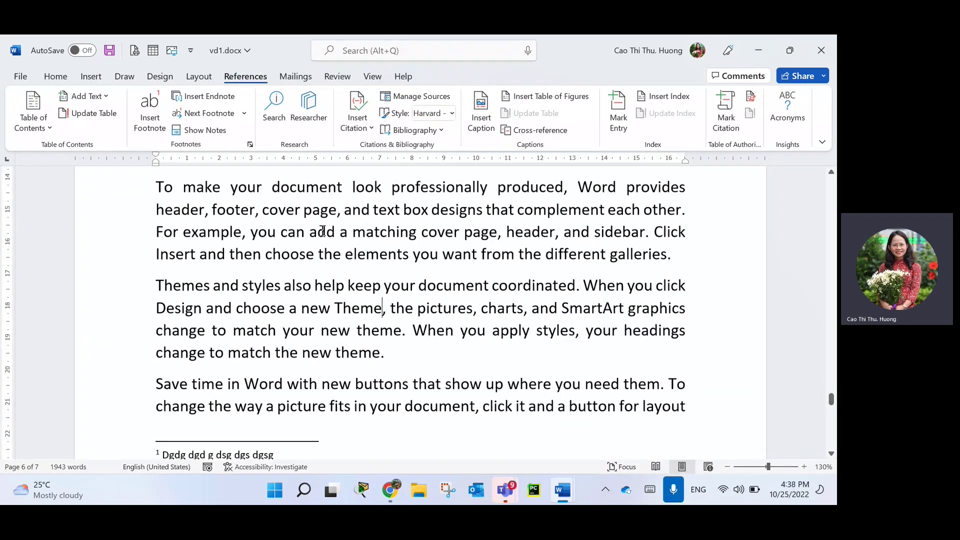
Add a footnote after 'Theme' reading 'gdg sg sg sg sdg s gsd gds g dgd gd'.
click(150, 122)
text(gd)
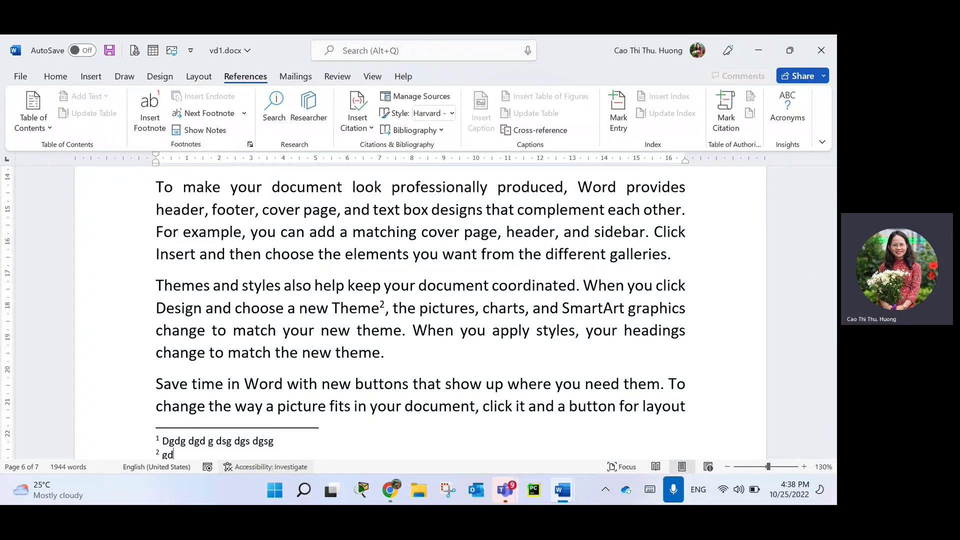
text(g sg sg sg sdg s gsd gds g dgd gd)
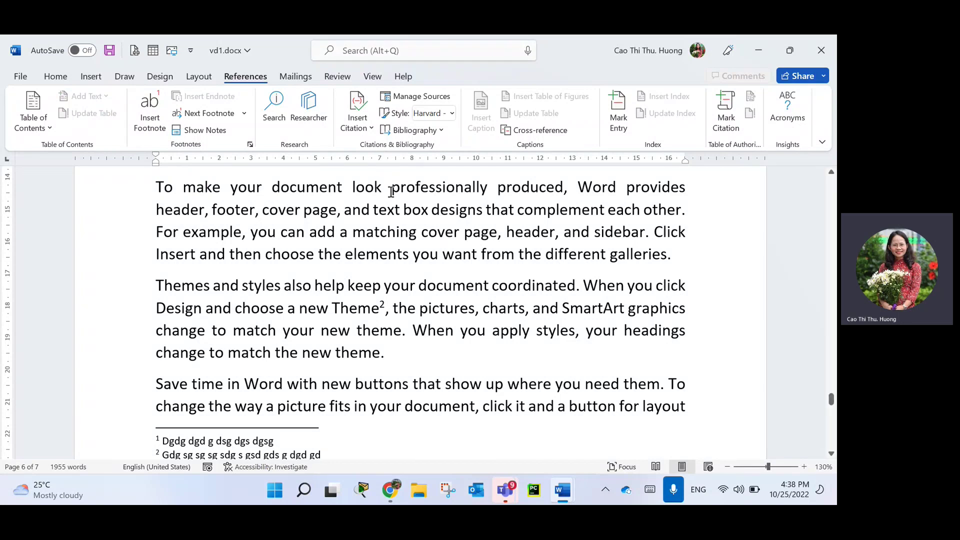
scroll(391, 192, up, 10)
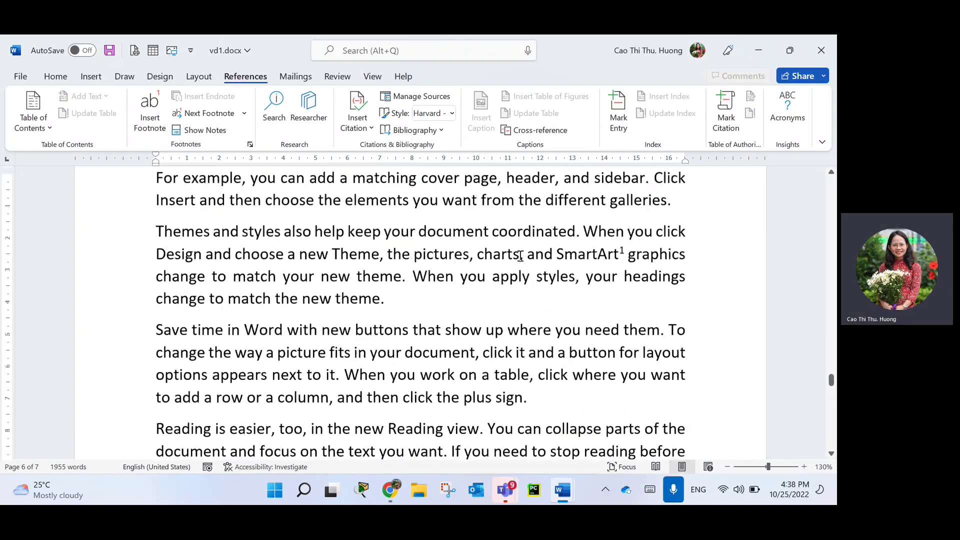
scroll(520, 256, up, 2)
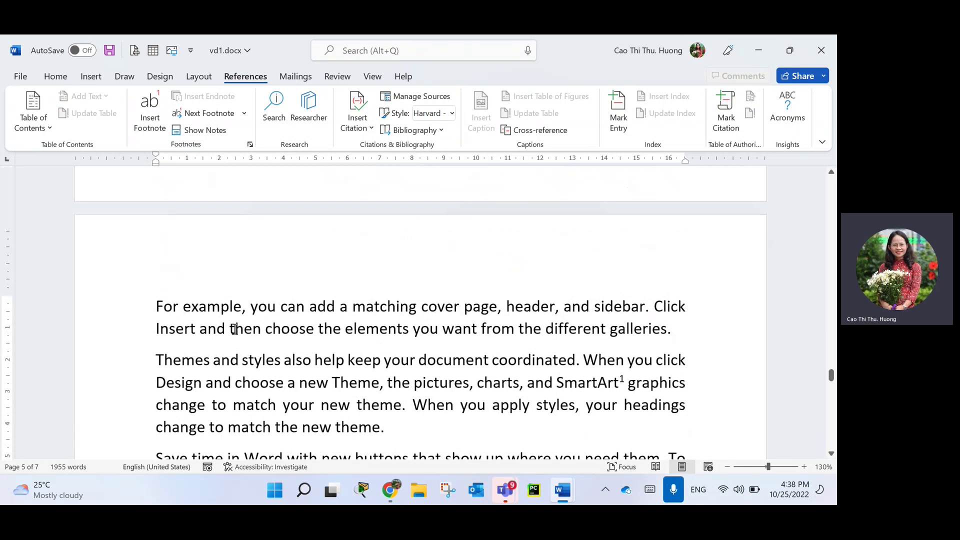
click(200, 385)
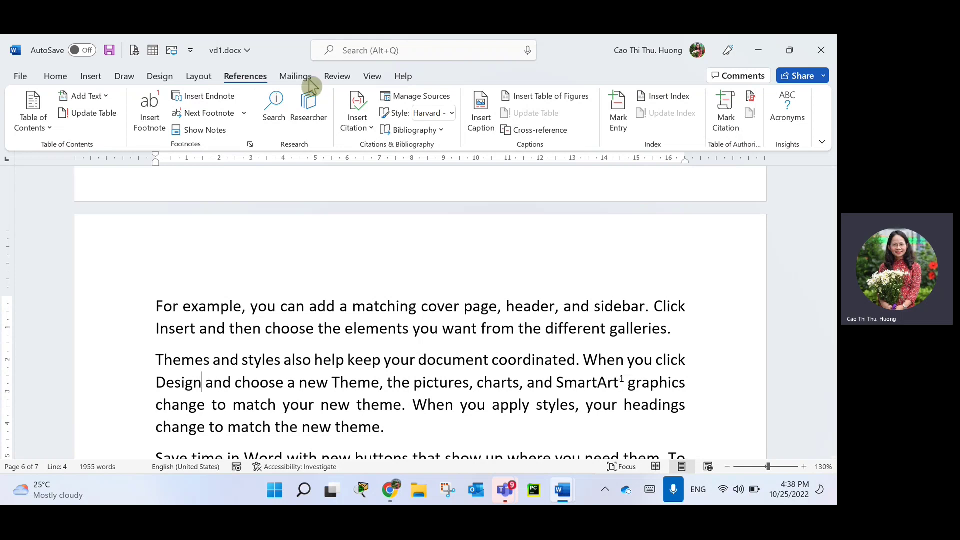
Add a footnote after 'Design' reading 'Dgsd cfgdfhdfh ryyrey' and return to the body text.
click(153, 120)
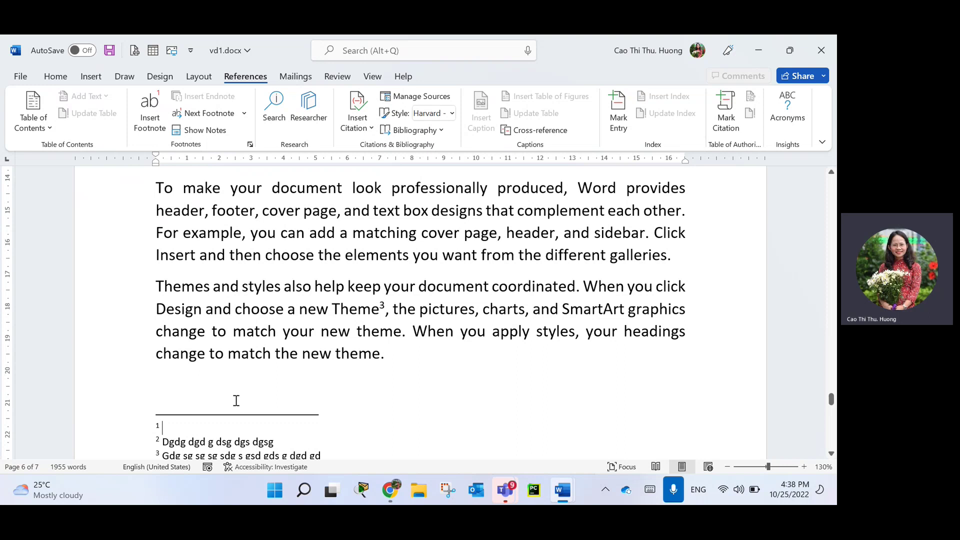
text(Dgsd cfgdfhdfh rỷyrey)
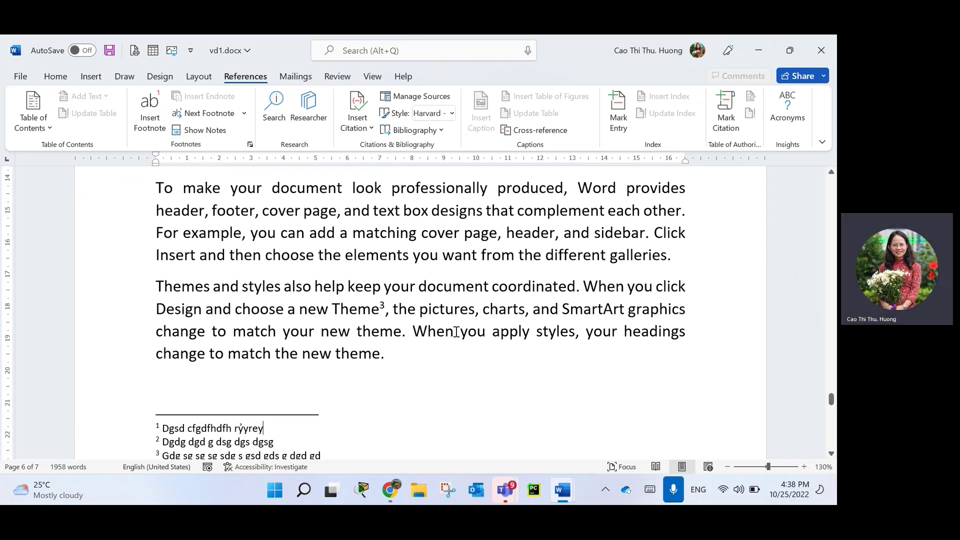
double_click(157, 442)
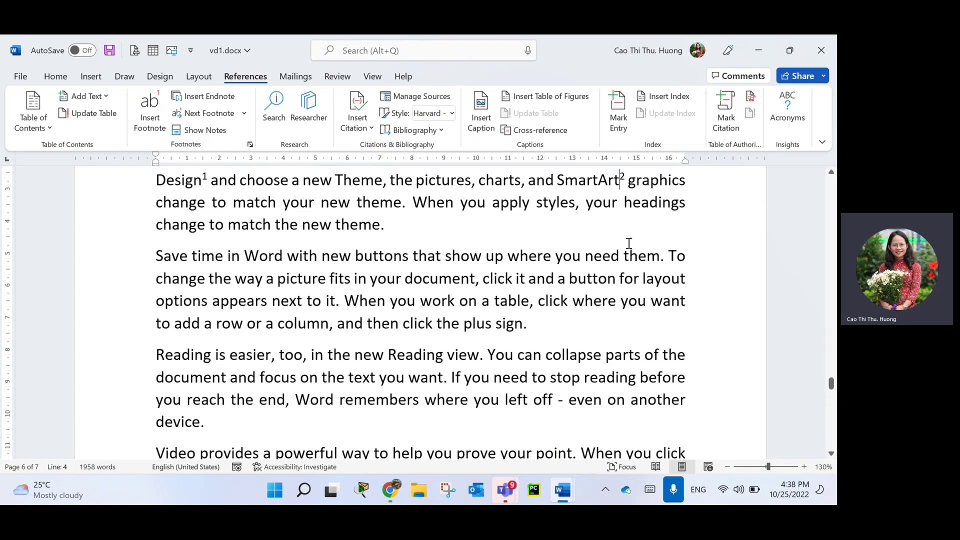
Place the cursor right after 'Online Video' in the first line of page 5.
scroll(555, 276, down, 2)
scroll(570, 377, up, 6)
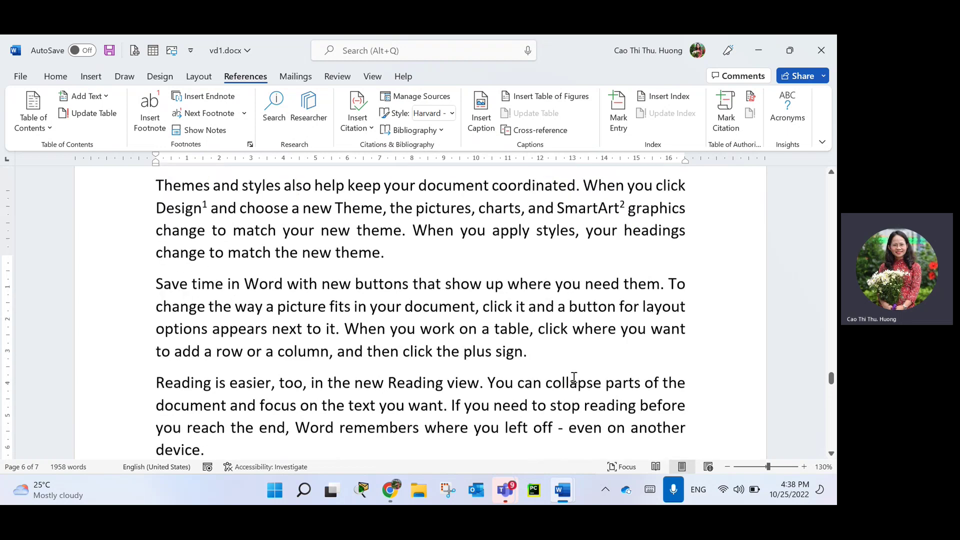
scroll(587, 356, up, 8)
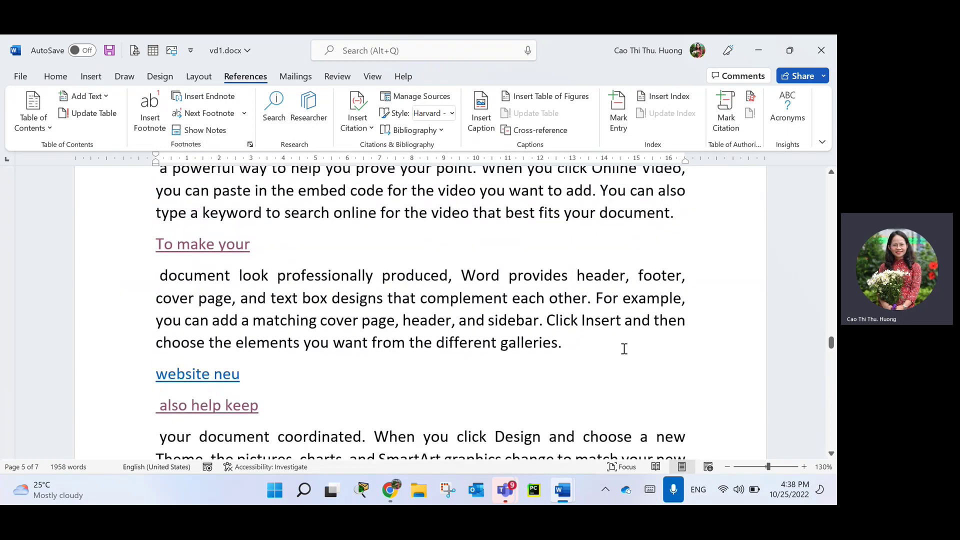
scroll(363, 324, up, 2)
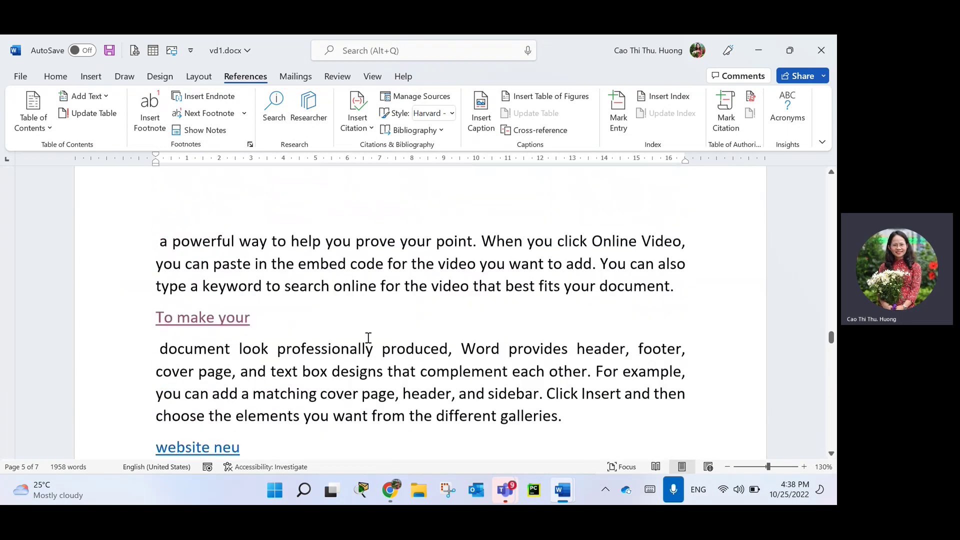
click(681, 290)
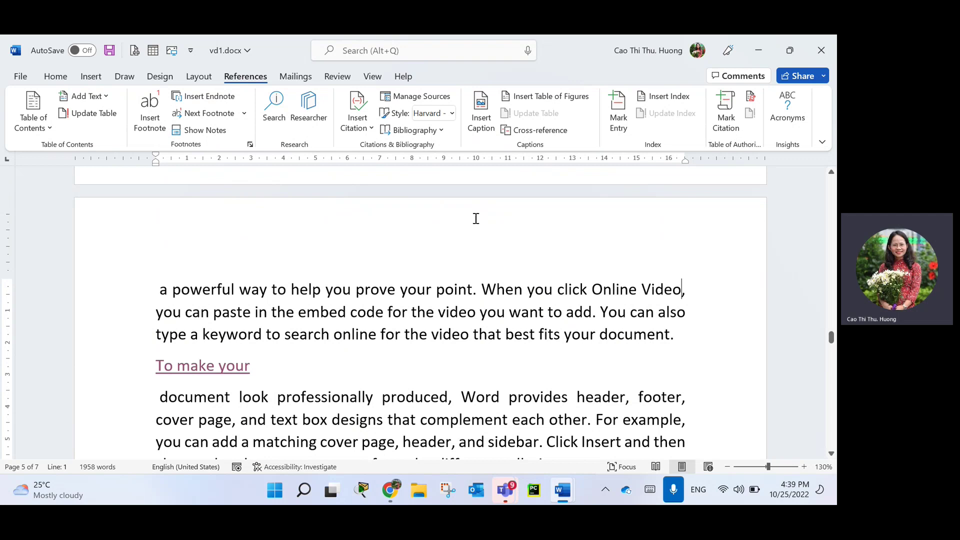
Insert an endnote after 'Online Video', type placeholder text, and return to its reference mark.
click(196, 98)
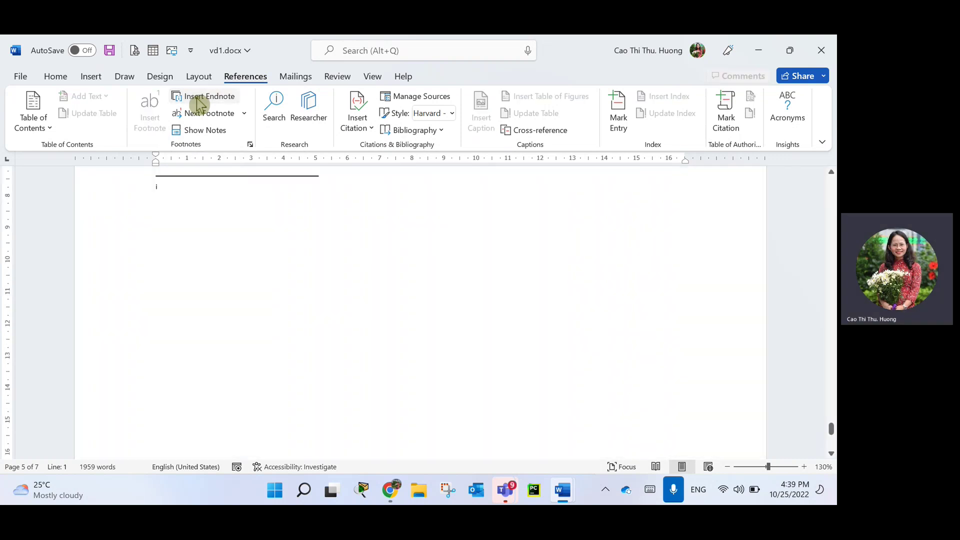
scroll(241, 208, up, 3)
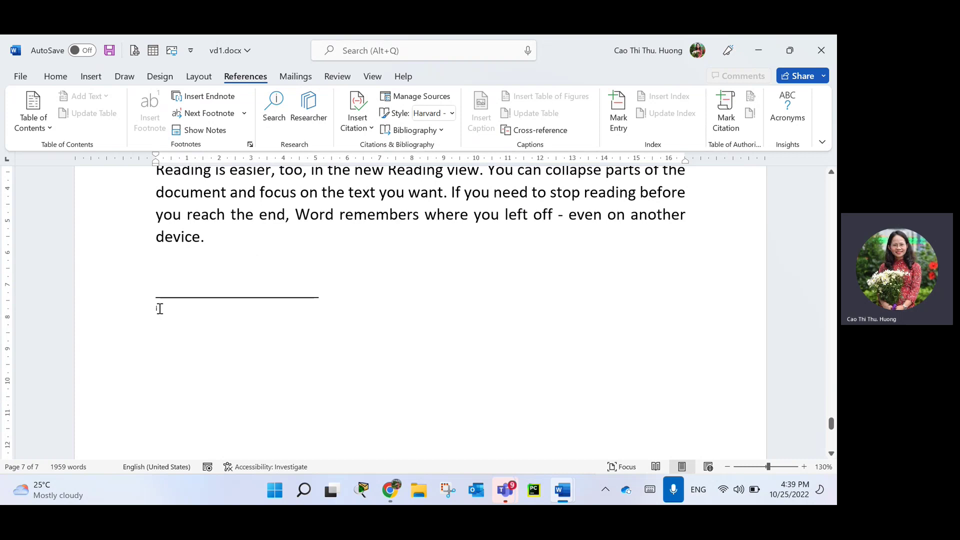
scroll(212, 399, down, 6)
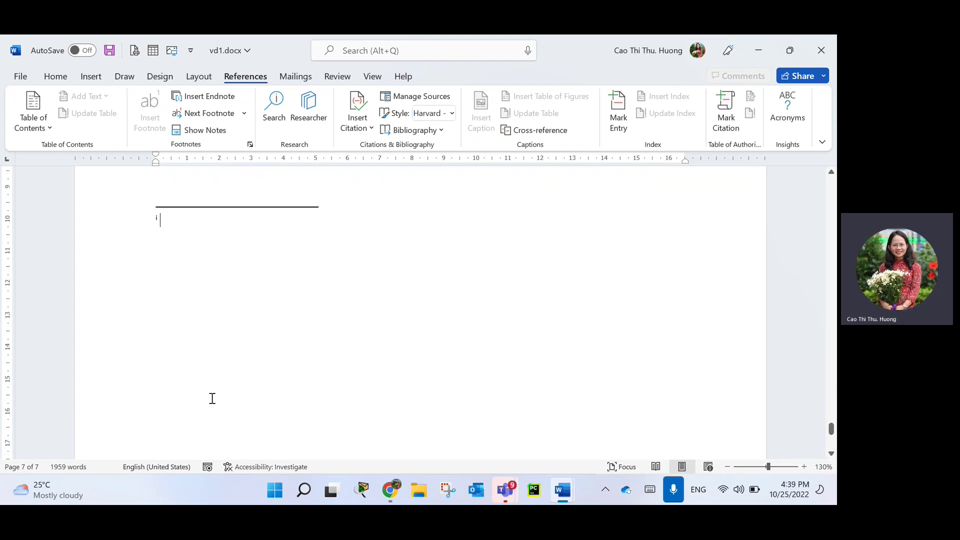
scroll(252, 380, up, 1)
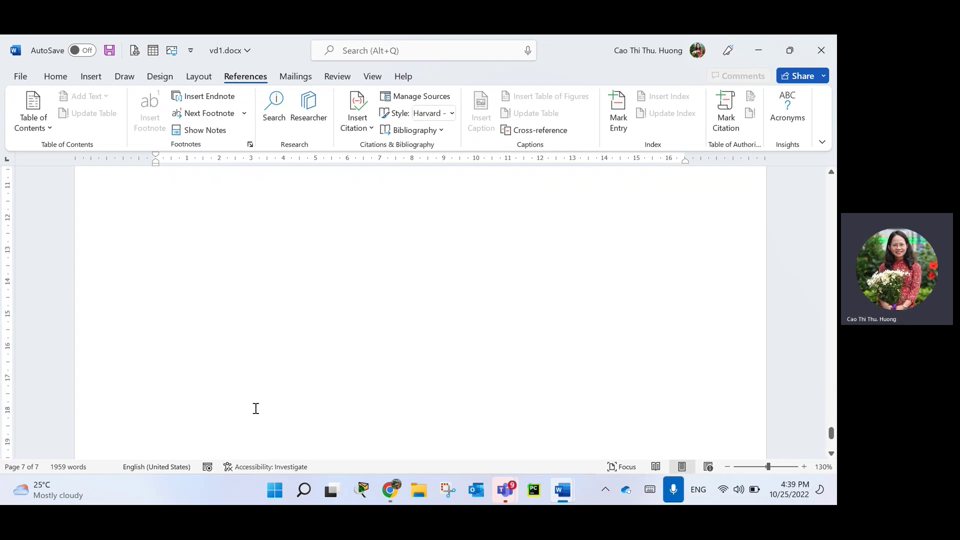
scroll(252, 390, up, 3)
text(Dfgsdg sdg d gd )
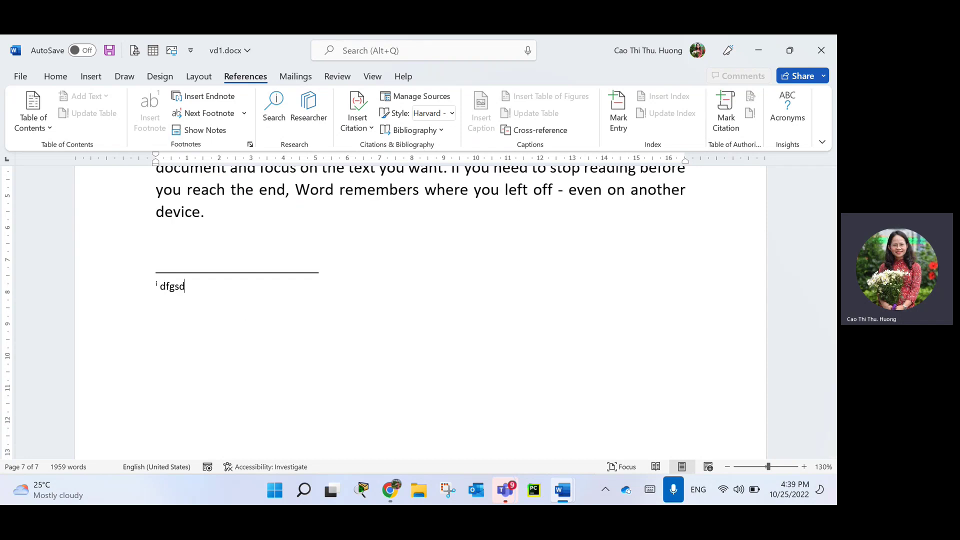
text(gd g d dg dg d gd gd hd g dgd)
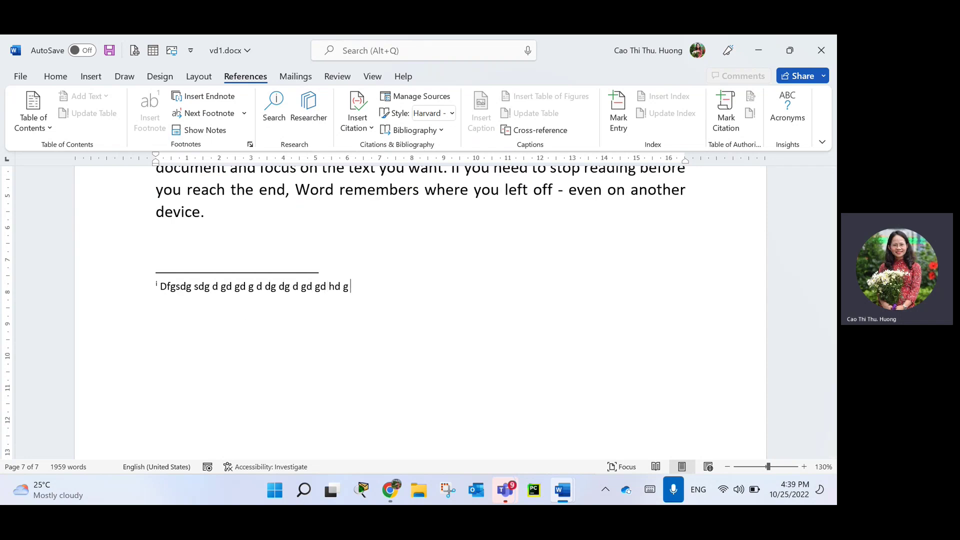
double_click(156, 284)
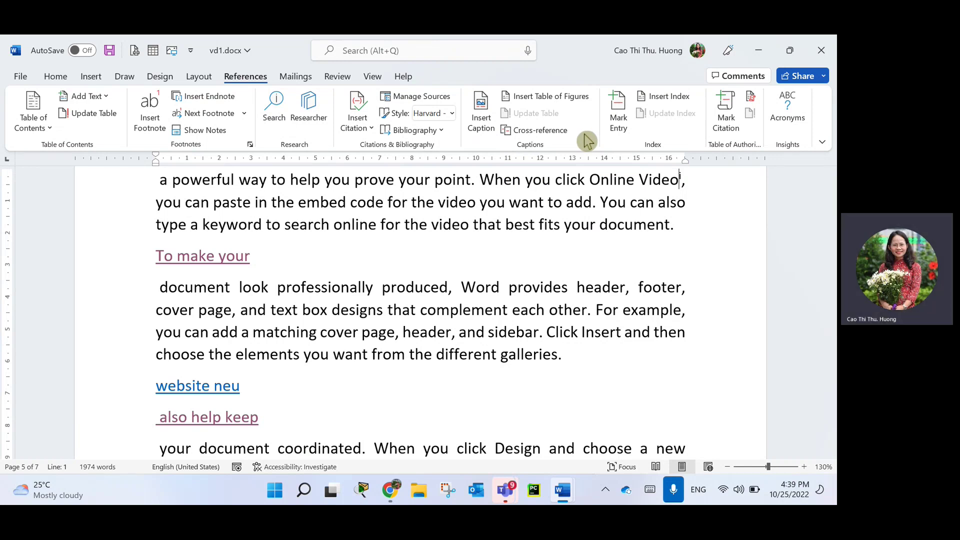
click(246, 114)
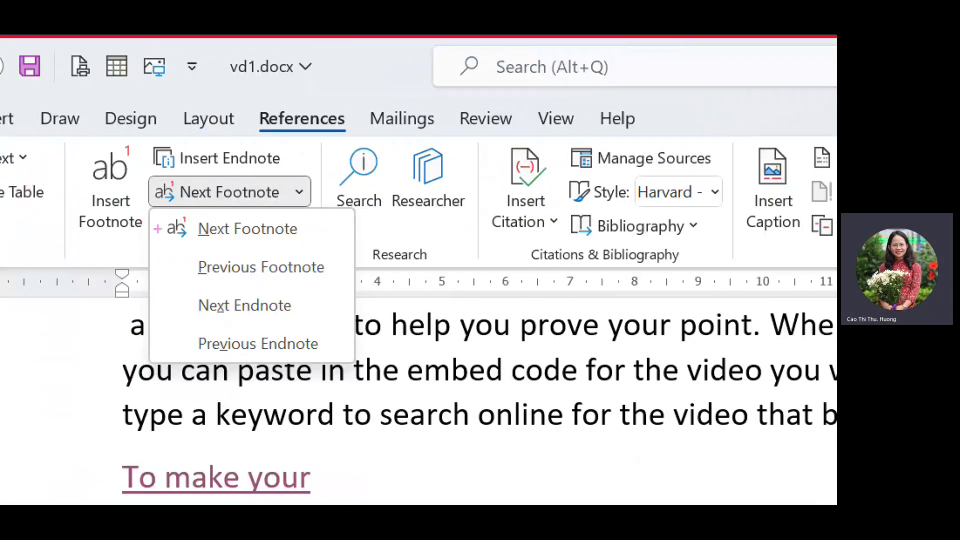
drag(209, 240, 312, 239)
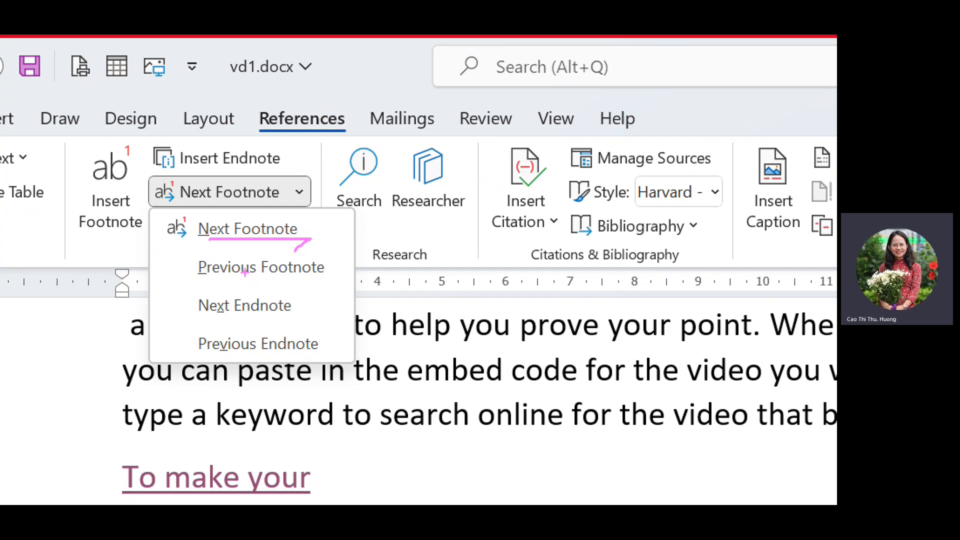
drag(204, 281, 335, 283)
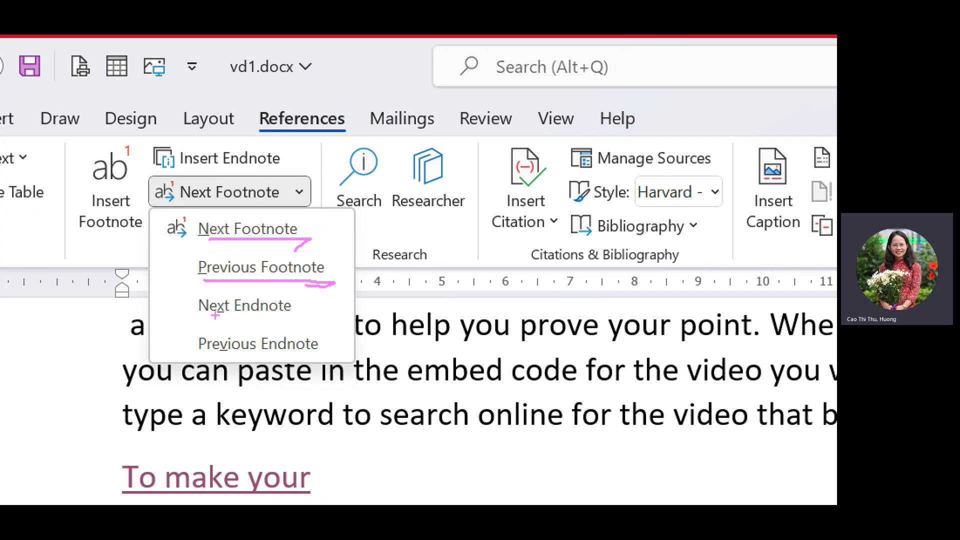
drag(178, 298, 177, 357)
drag(177, 299, 182, 363)
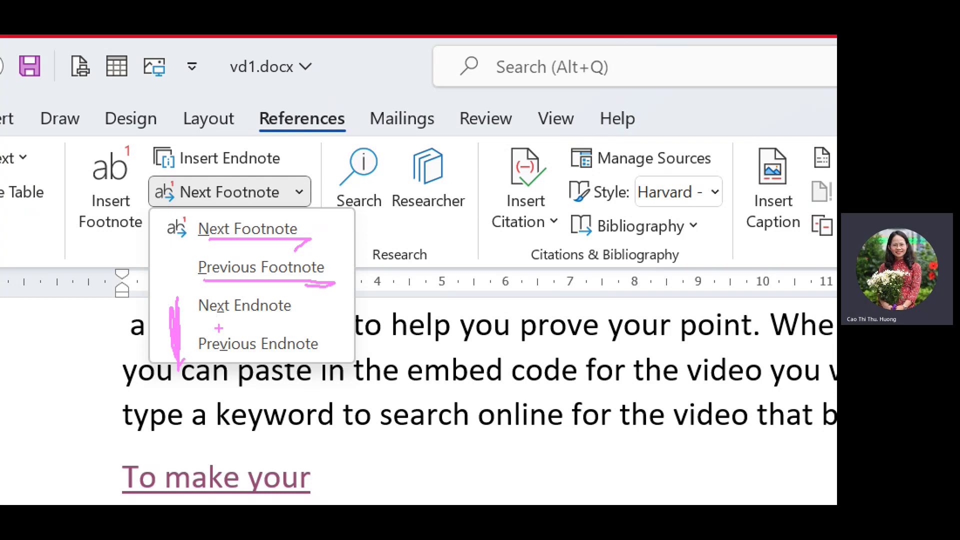
drag(206, 324, 302, 322)
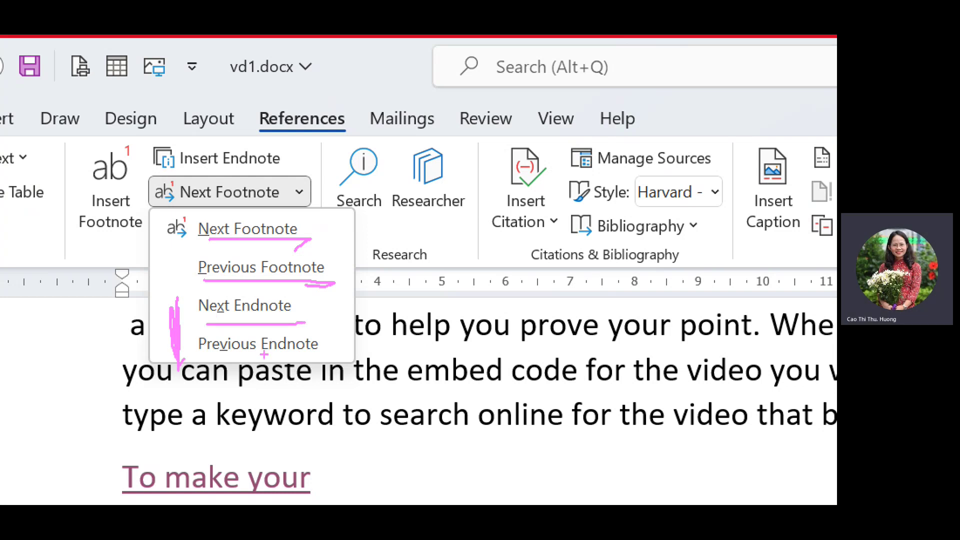
drag(215, 360, 328, 360)
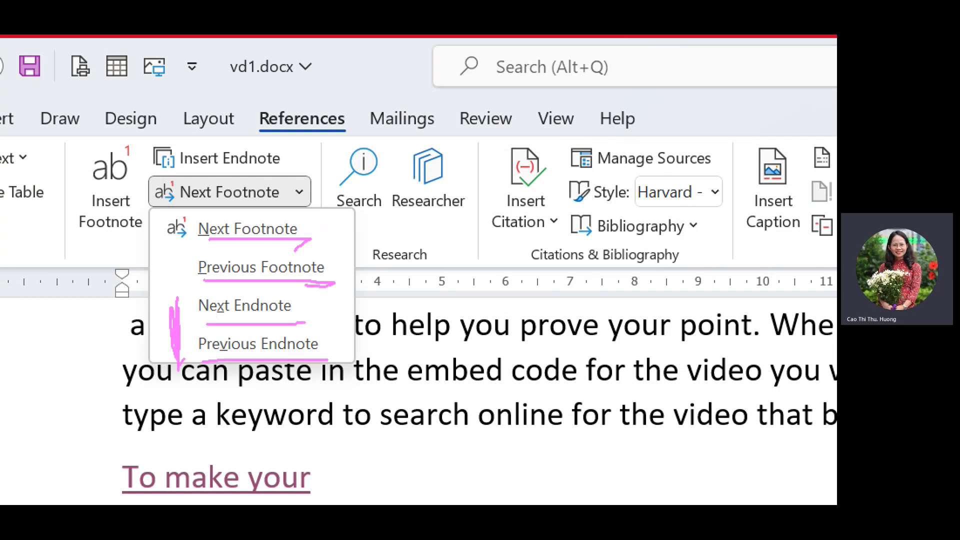
drag(201, 318, 314, 318)
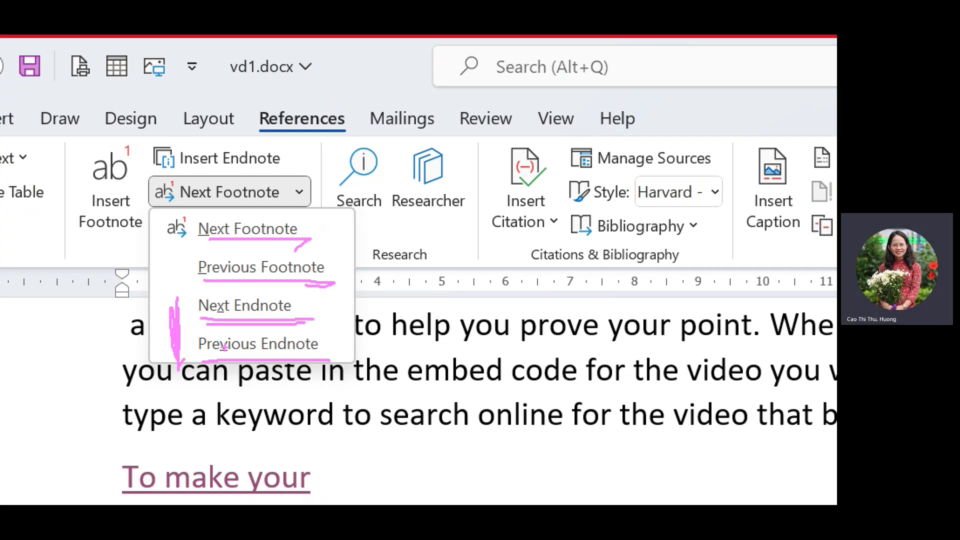
mouse_move(204, 358)
mouse_down()
mouse_move(275, 358)
mouse_move(241, 353)
mouse_up()
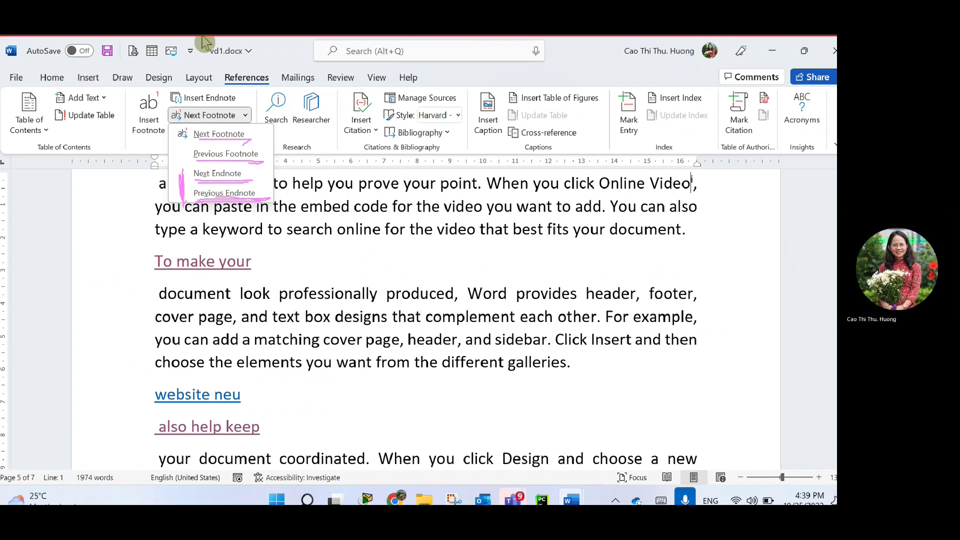
key(Escape)
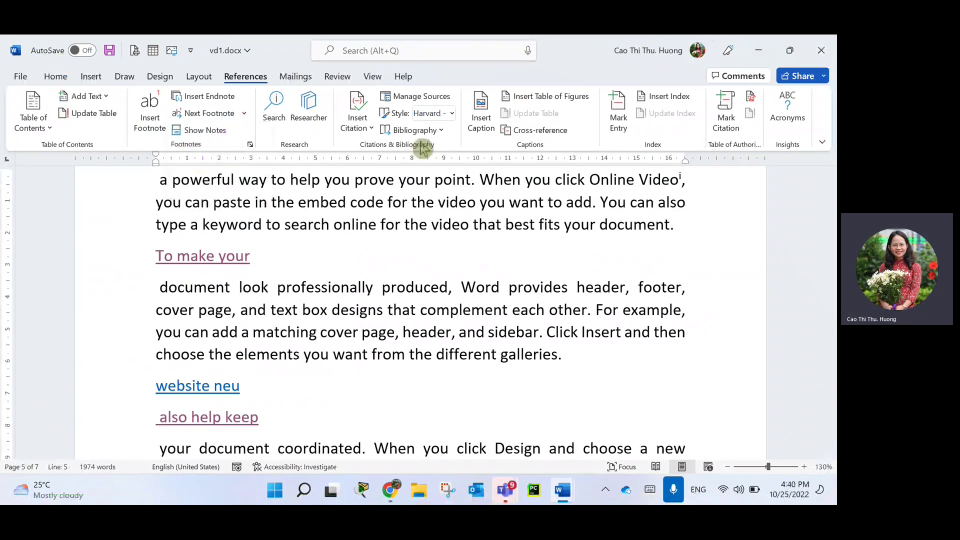
Open the Print screen from the File menu, previewing page 5 of 7.
click(337, 76)
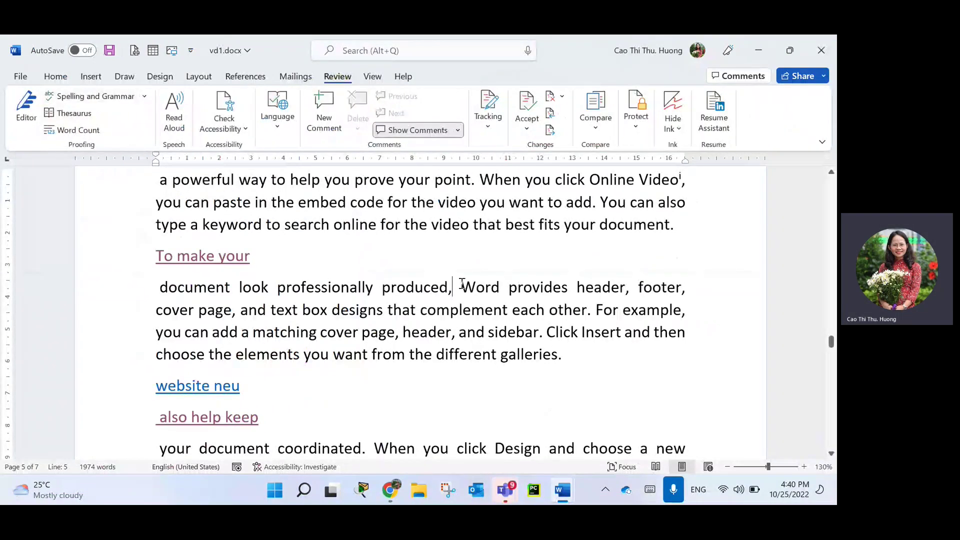
click(20, 76)
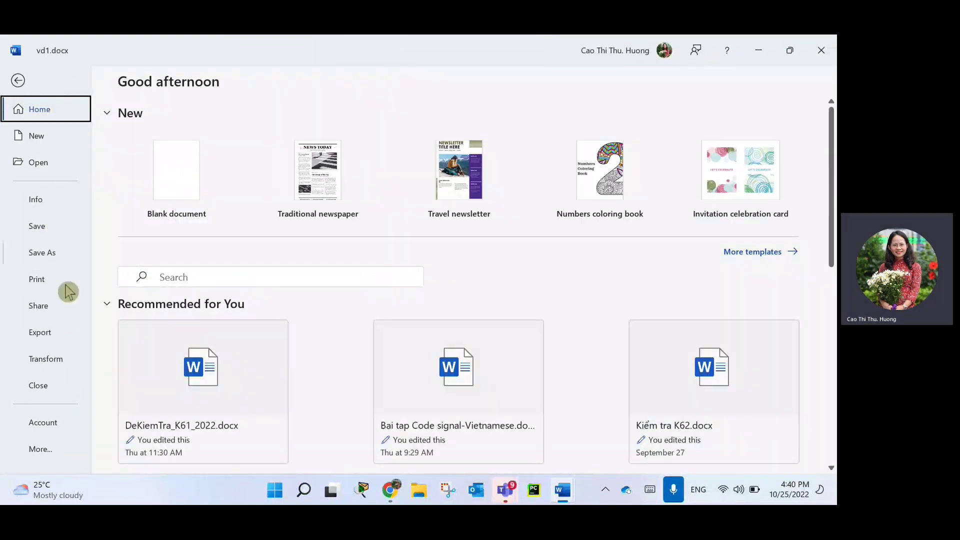
click(45, 287)
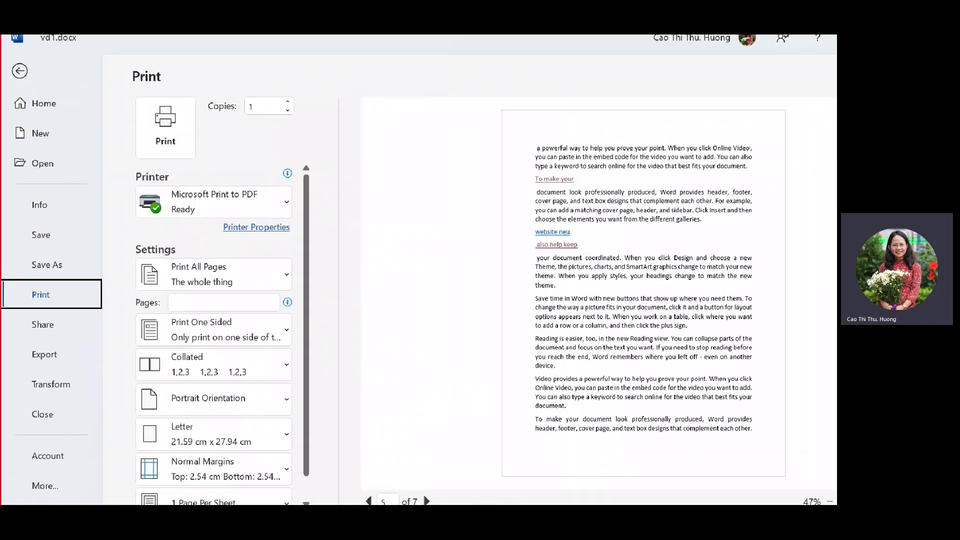
mouse_move(294, 89)
mouse_down()
mouse_move(247, 76)
mouse_move(291, 119)
mouse_move(300, 95)
mouse_move(248, 67)
mouse_move(208, 74)
mouse_up()
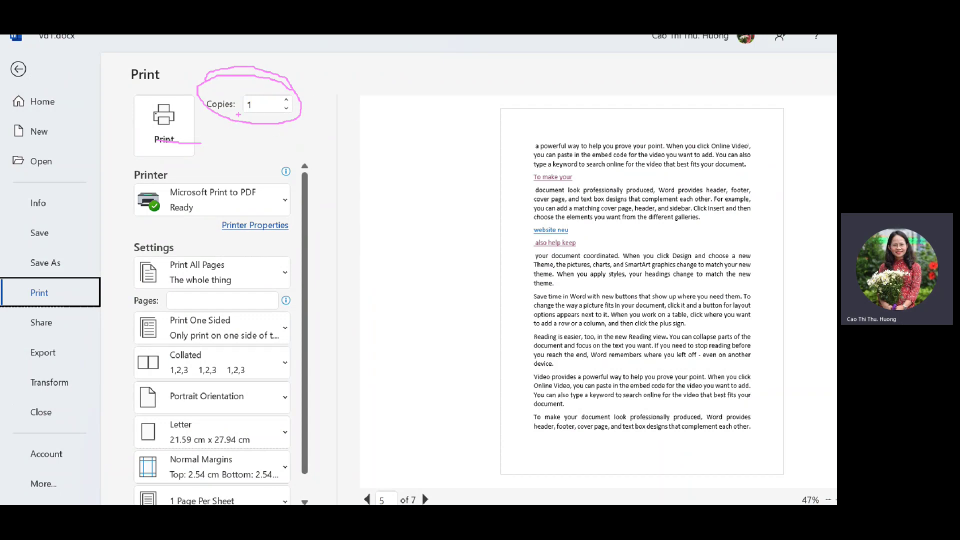
mouse_move(239, 114)
mouse_down()
mouse_move(291, 117)
mouse_move(239, 119)
mouse_move(267, 119)
mouse_up()
Review the Print All Pages range options, then dismiss the list with Escape.
click(281, 284)
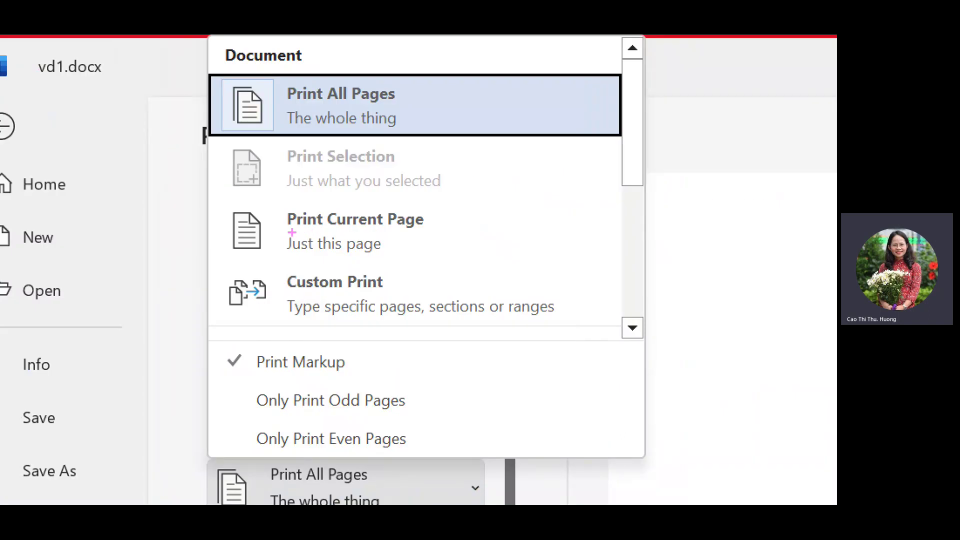
mouse_move(300, 232)
mouse_down()
mouse_move(446, 233)
mouse_move(282, 234)
mouse_up()
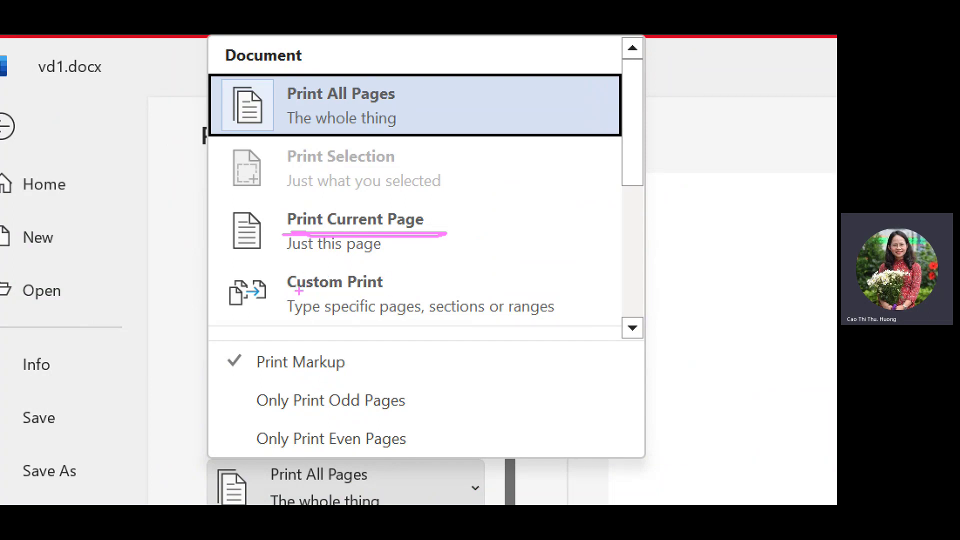
drag(288, 295, 395, 290)
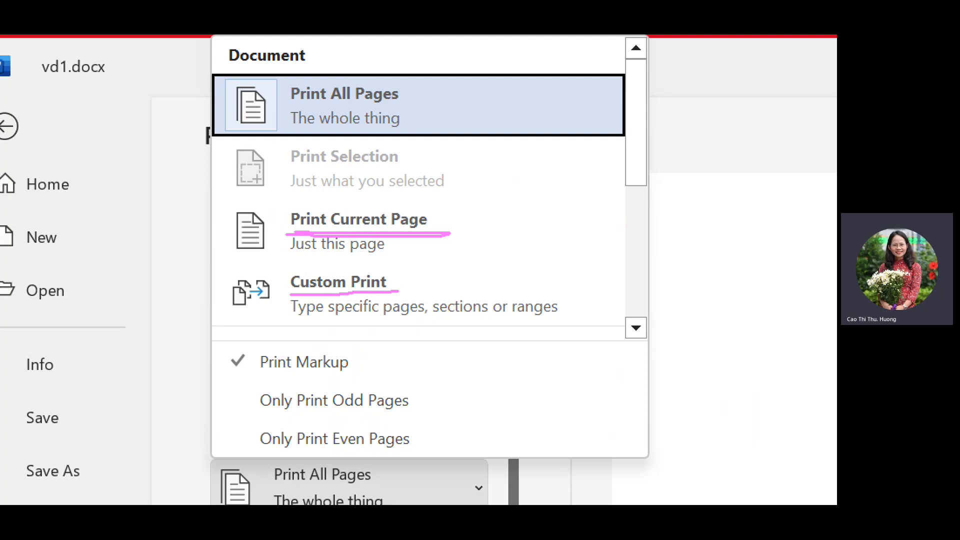
key(Escape)
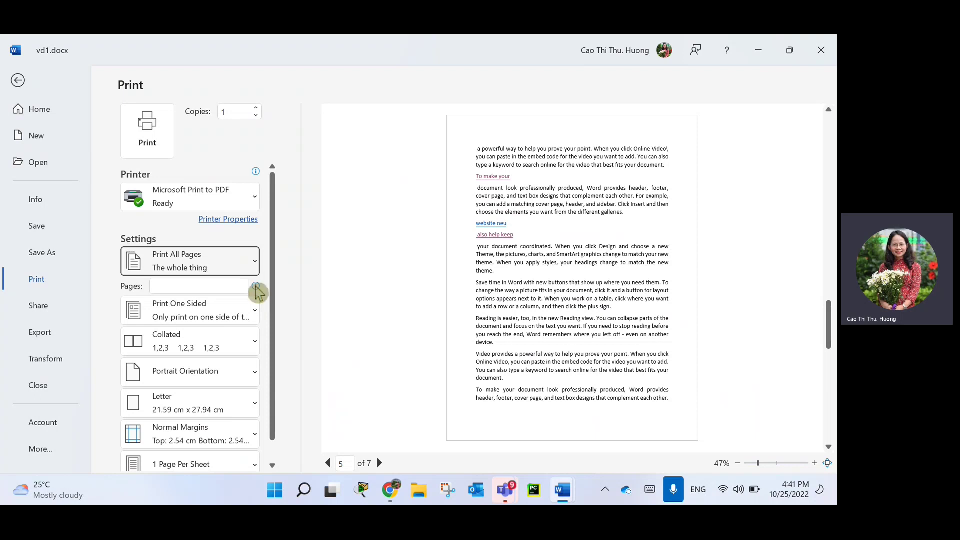
Show the Print One Sided versus Manually Print on Both Sides choices.
mouse_move(258, 292)
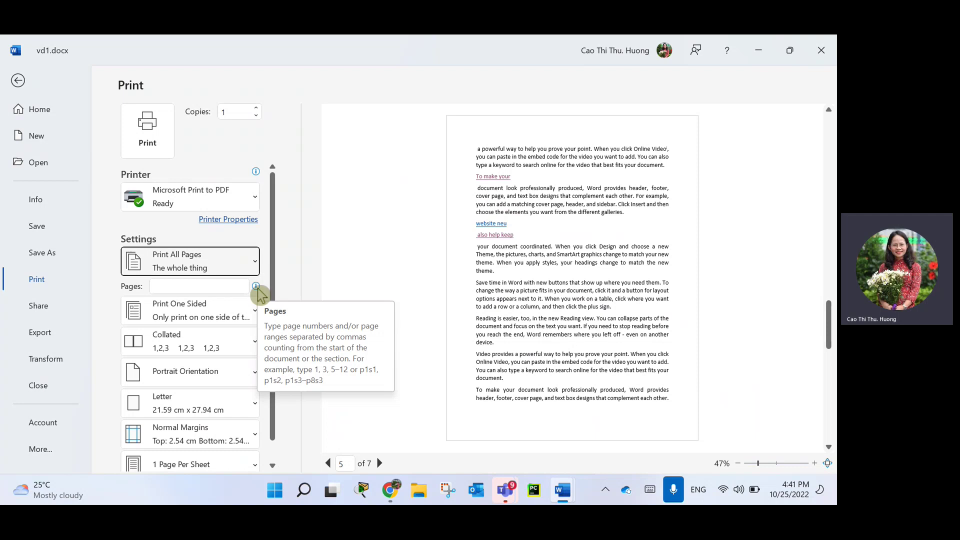
click(212, 316)
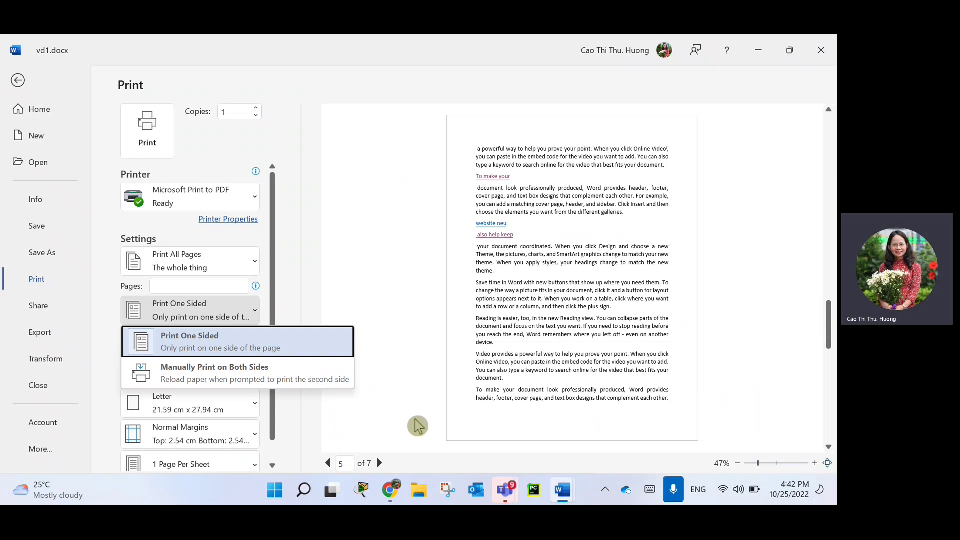
Compare the Collated (1,2,3) and Uncollated page orders in the collation list.
click(251, 335)
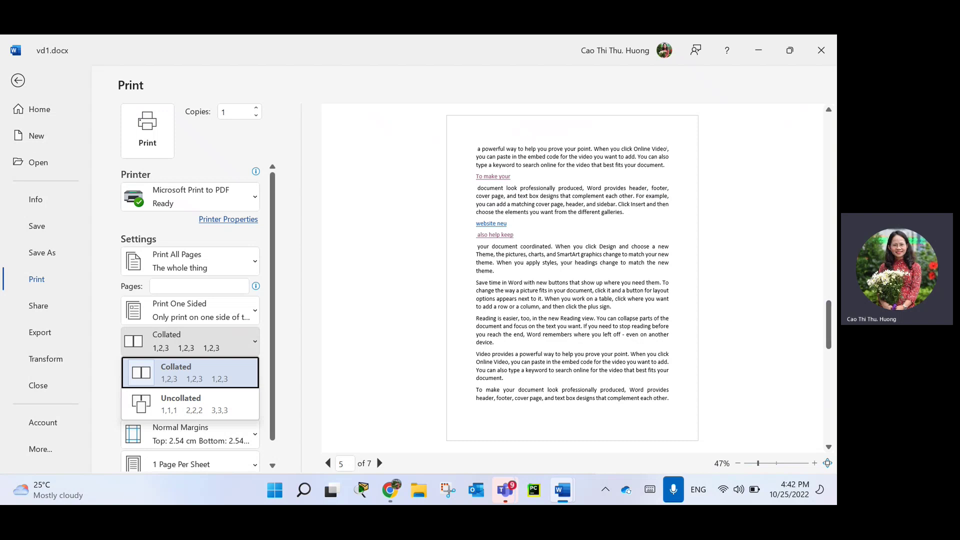
drag(128, 352, 129, 425)
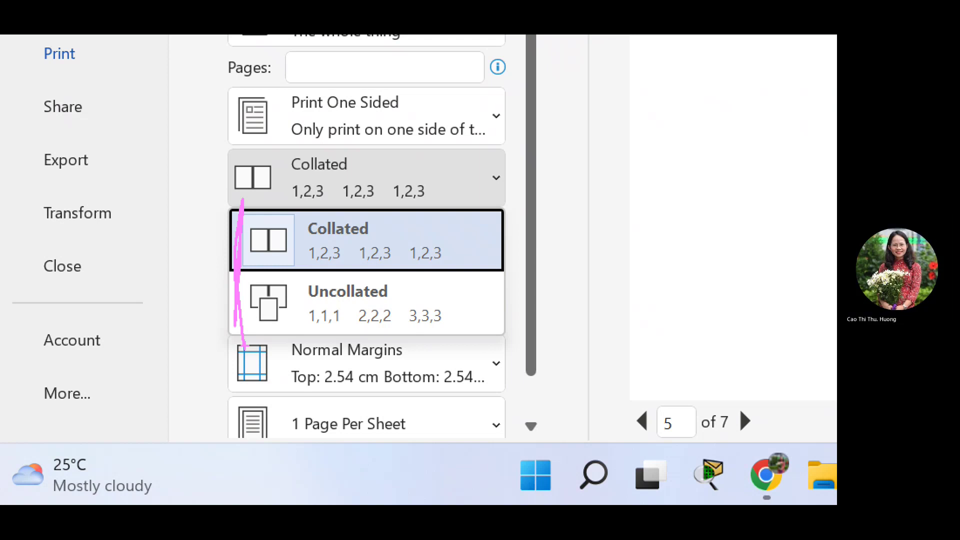
mouse_move(305, 243)
mouse_down()
mouse_move(379, 235)
mouse_move(303, 244)
mouse_move(319, 268)
mouse_move(410, 248)
mouse_move(355, 251)
mouse_up()
mouse_move(452, 233)
mouse_down()
mouse_move(478, 247)
mouse_move(444, 276)
mouse_move(478, 249)
mouse_up()
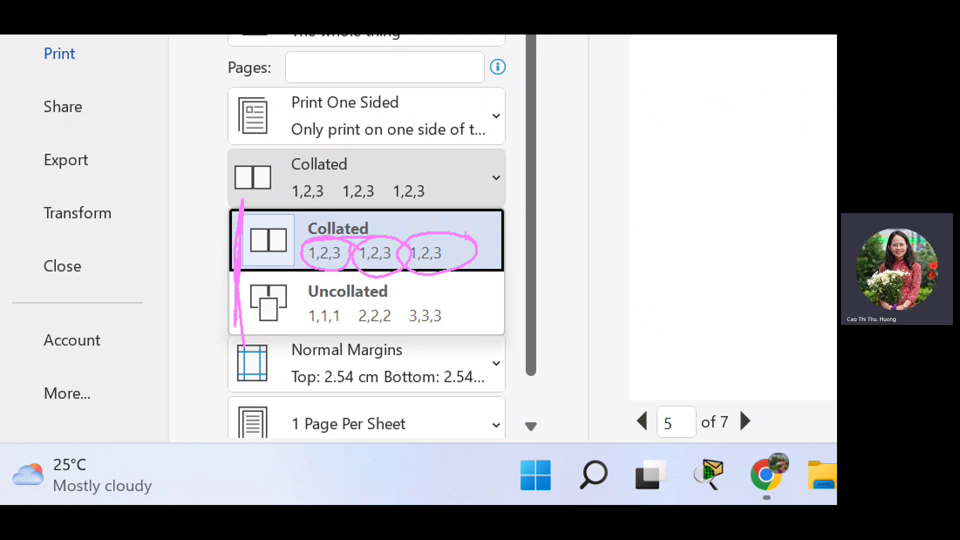
drag(320, 302, 382, 304)
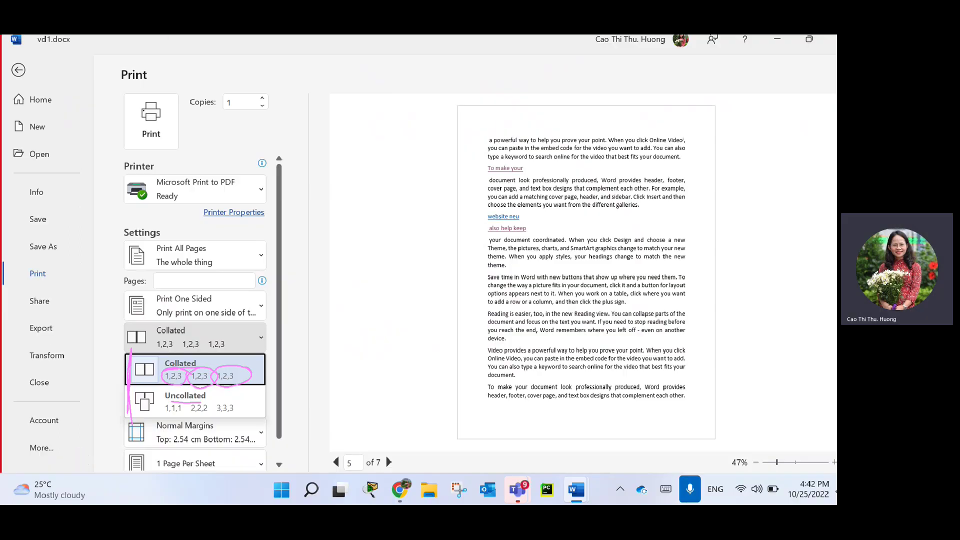
Keep Collated, then look over the Orientation, paper size and Margins preset lists.
click(350, 240)
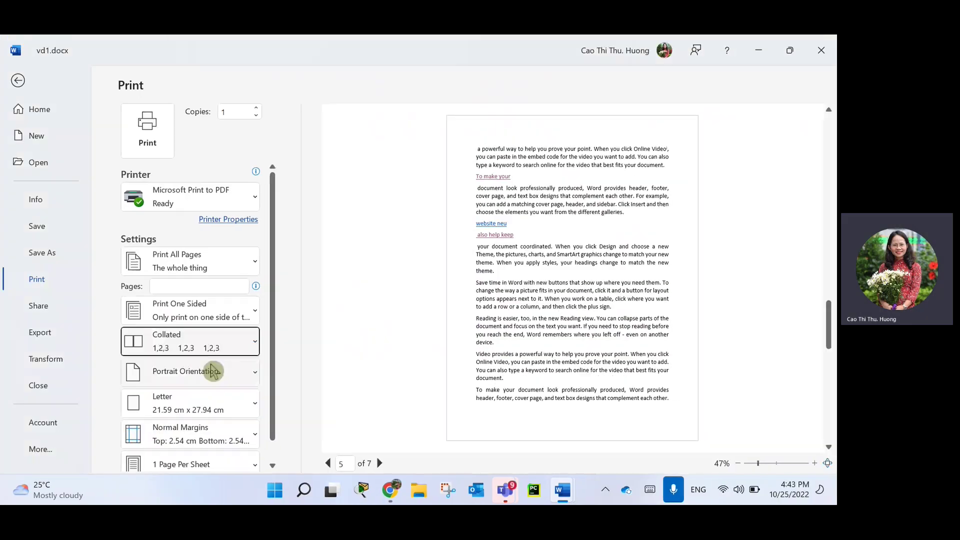
click(214, 371)
click(305, 399)
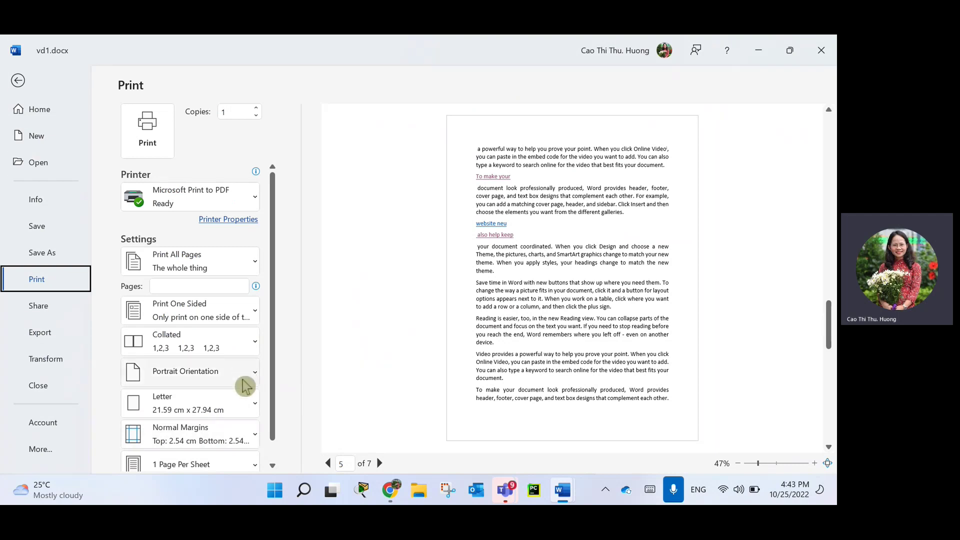
click(224, 416)
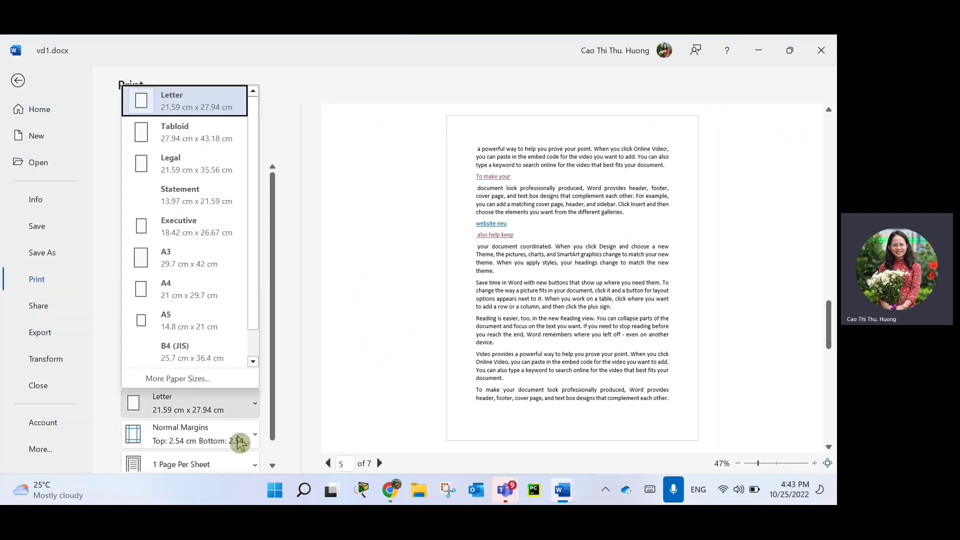
click(239, 441)
click(235, 437)
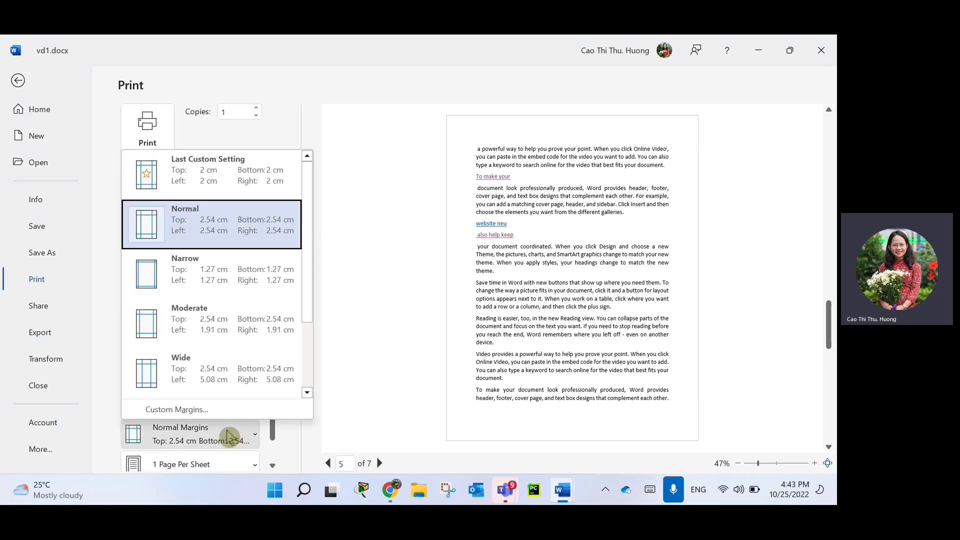
scroll(229, 442, down, 1)
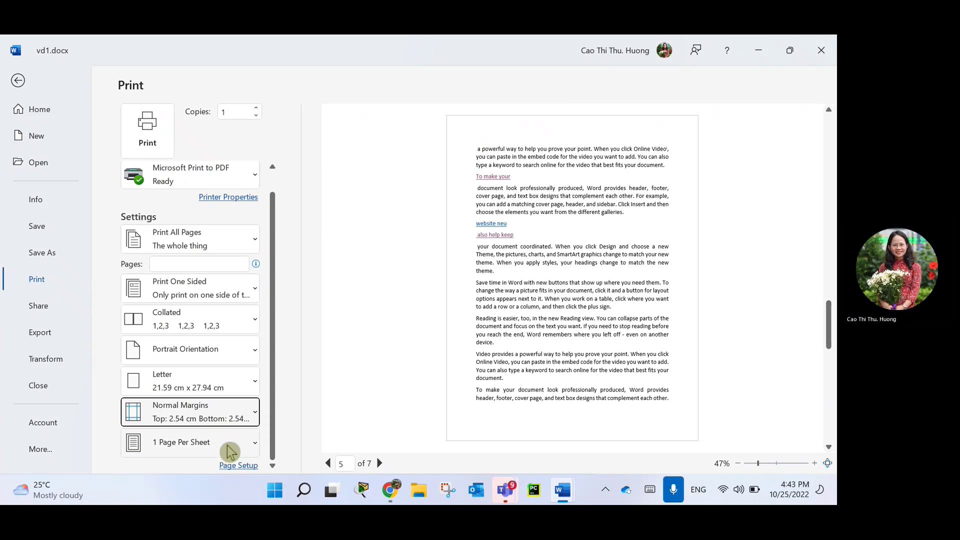
Review the Pages Per Sheet choices, leaving it at 1 page per sheet.
click(242, 445)
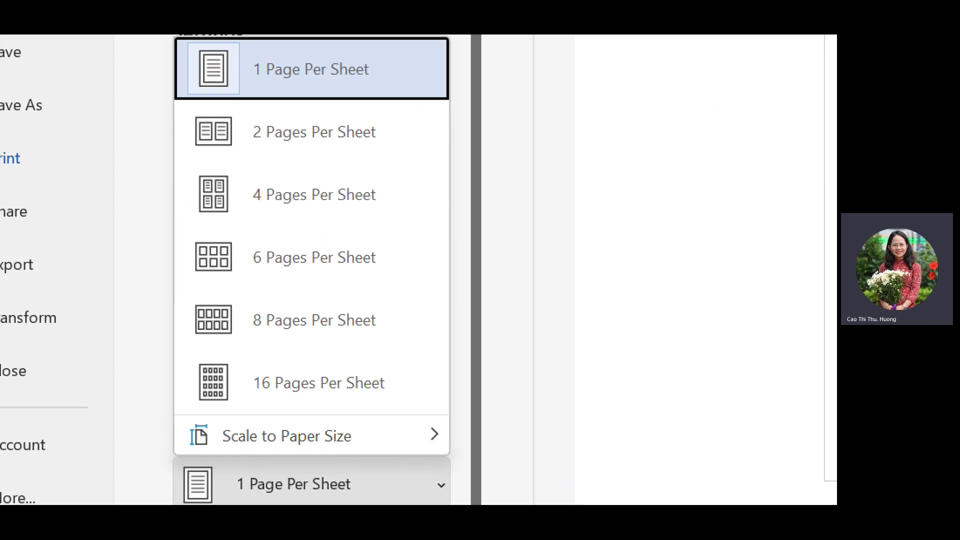
mouse_move(410, 75)
mouse_down()
mouse_move(241, 51)
mouse_move(321, 94)
mouse_move(395, 82)
mouse_up()
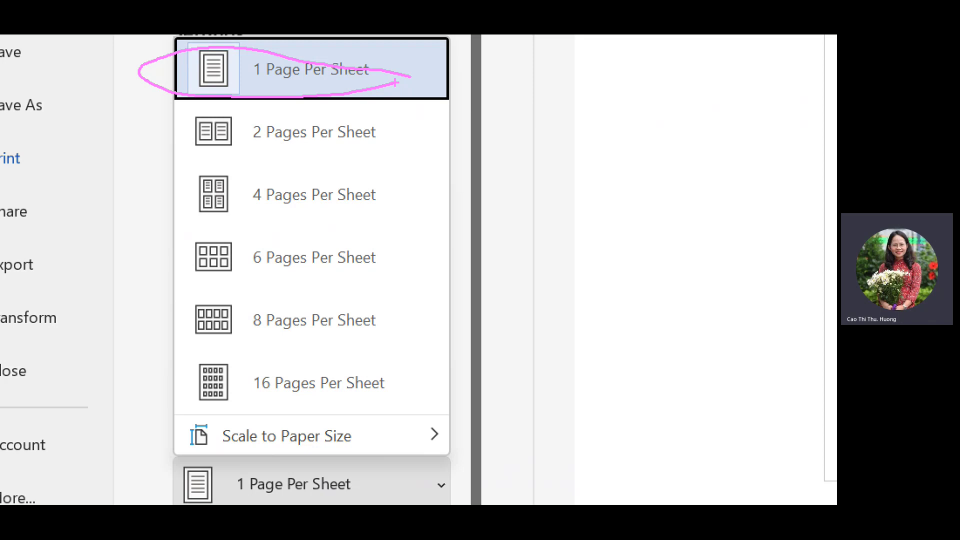
drag(288, 159, 412, 156)
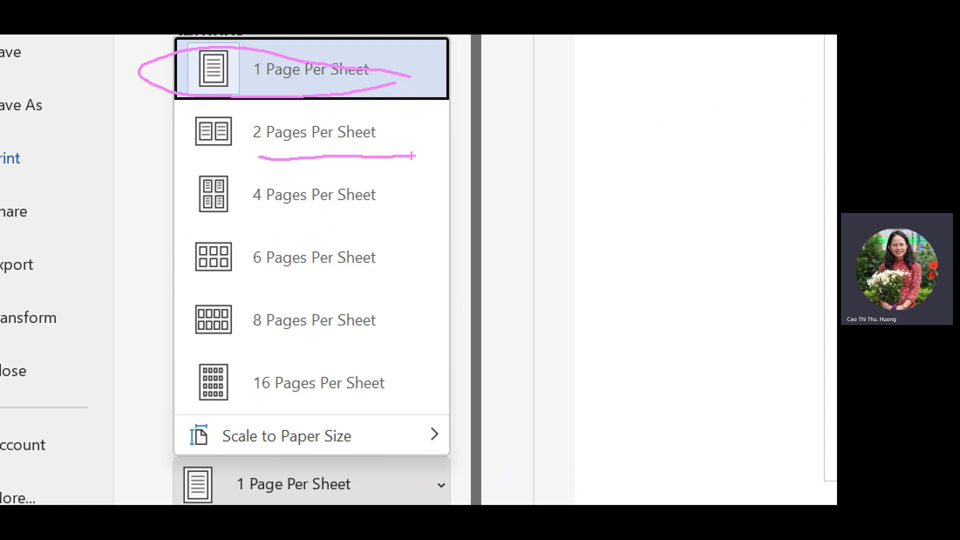
drag(241, 228, 430, 213)
drag(248, 284, 444, 282)
drag(254, 345, 452, 342)
drag(258, 411, 408, 394)
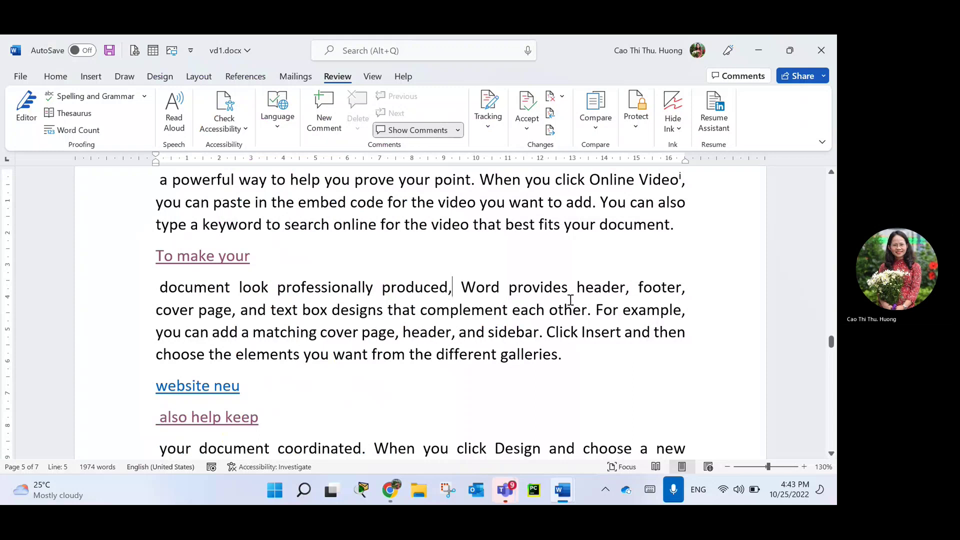
Glance at the View tab, place the cursor before 'header', and switch back to Home.
click(373, 75)
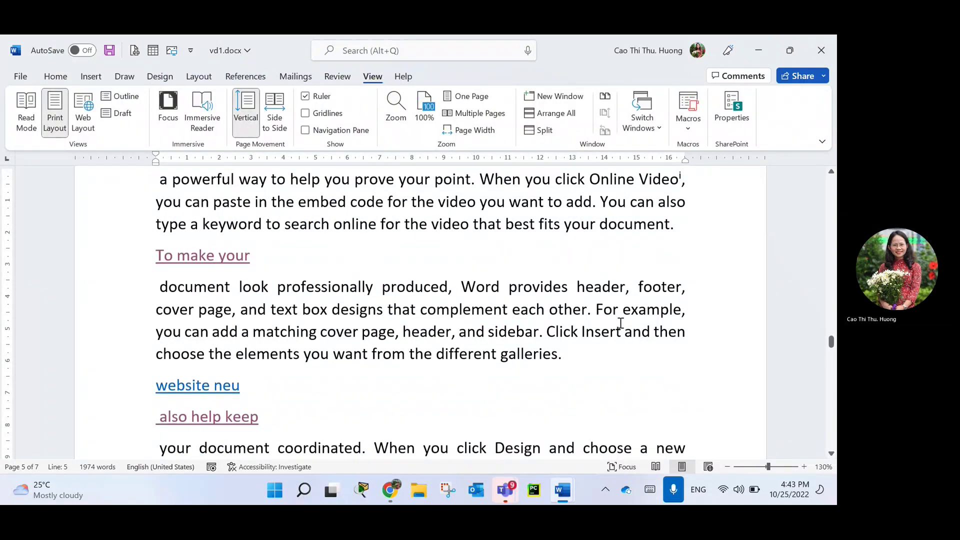
click(576, 289)
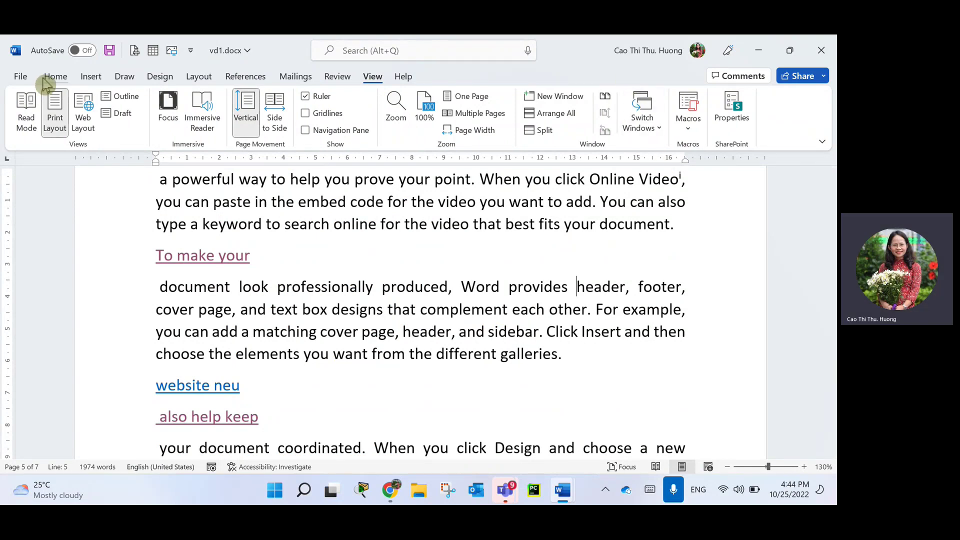
click(58, 79)
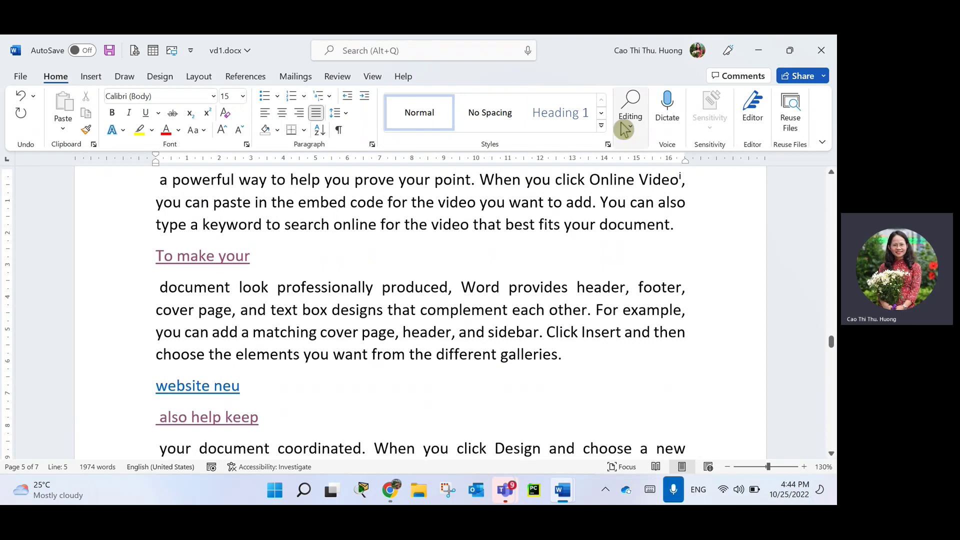
Browse the Editing and Select menus, then bring up Find and Replace with Ctrl+H.
click(640, 133)
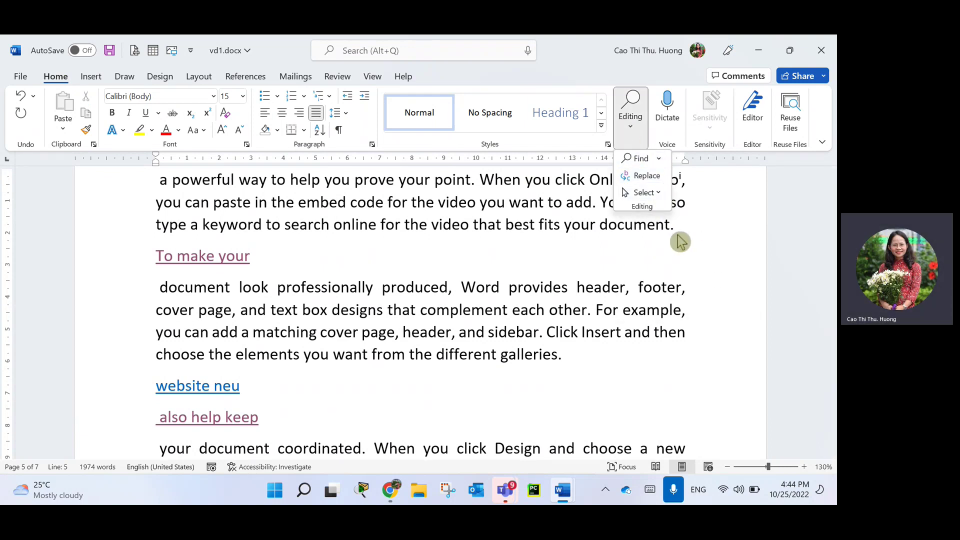
click(663, 194)
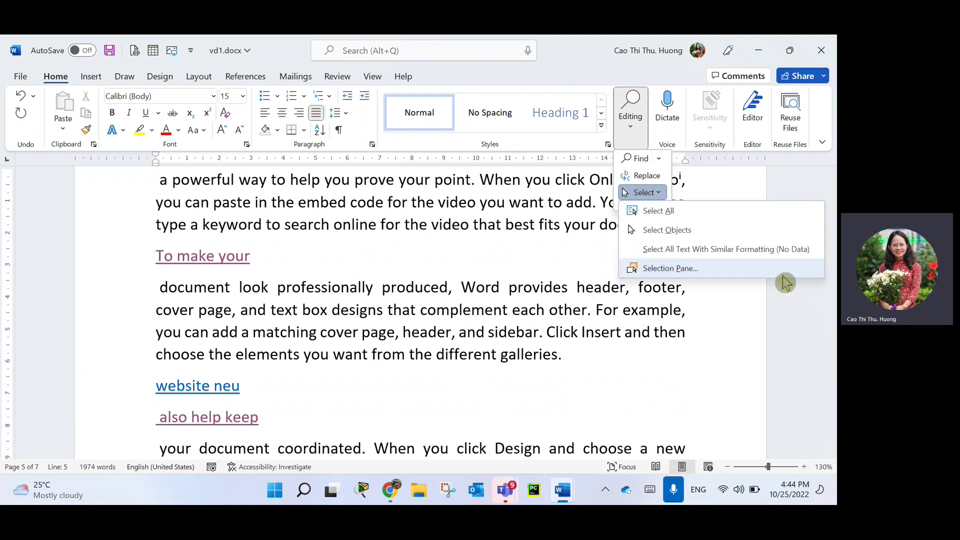
click(579, 352)
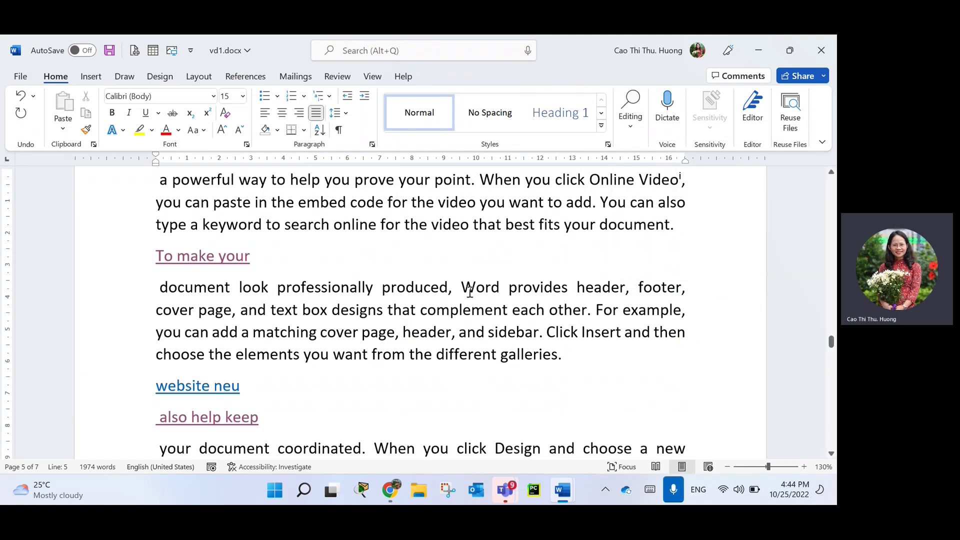
click(634, 124)
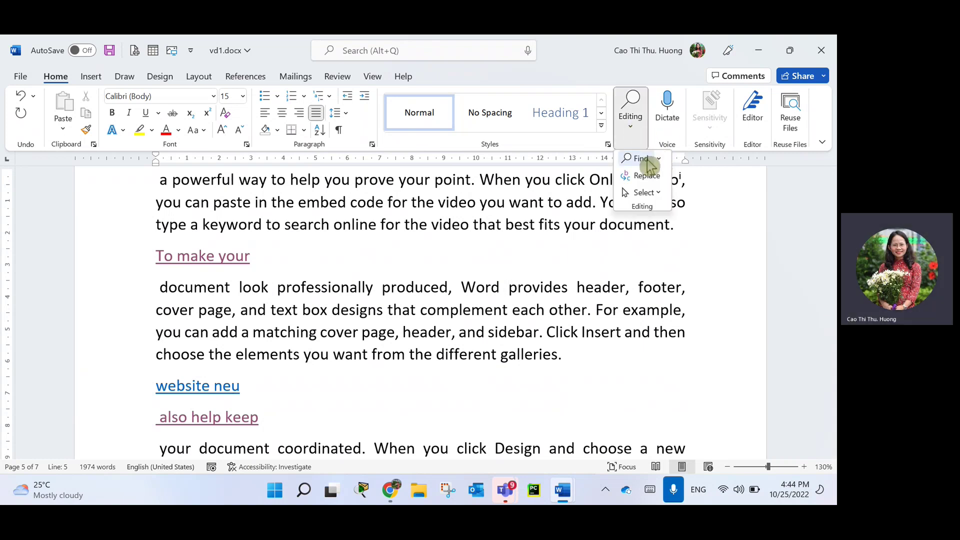
click(447, 261)
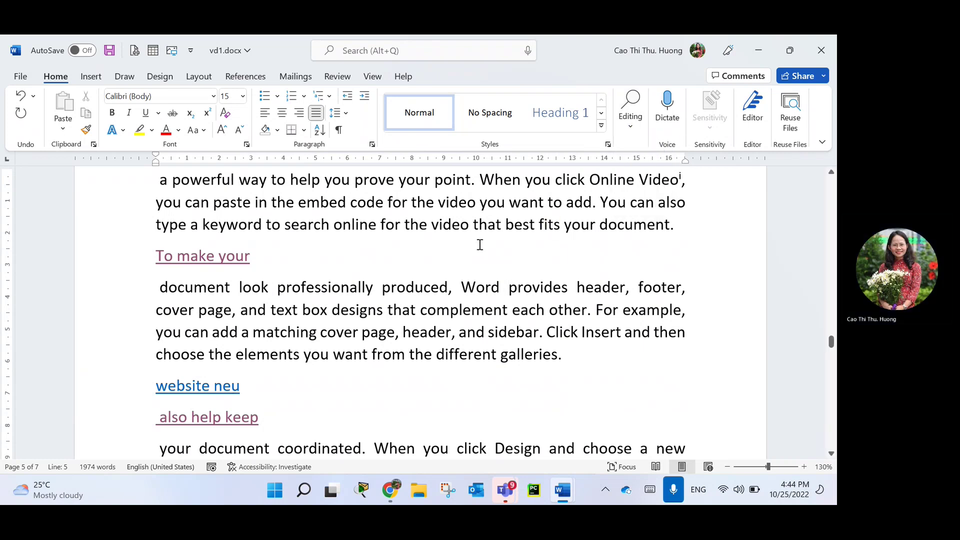
key(ctrl+h)
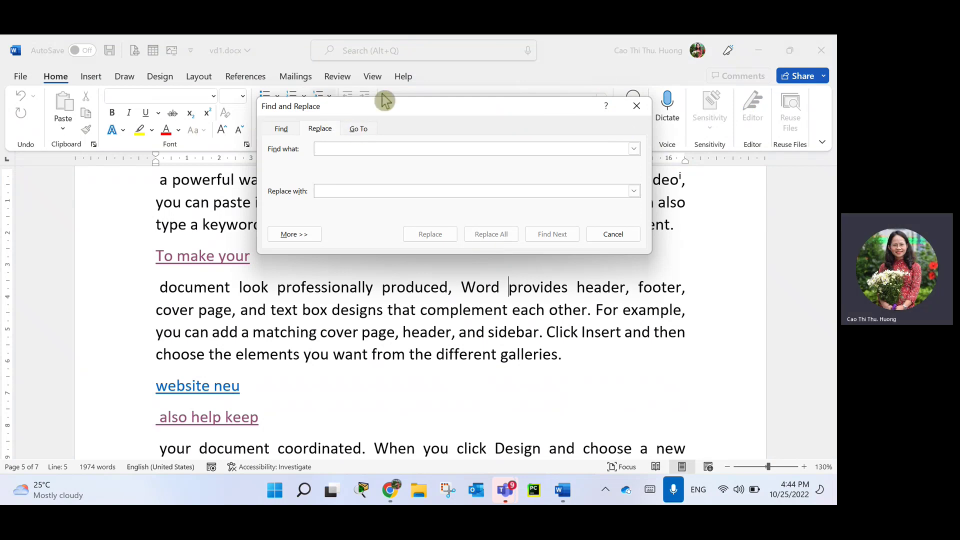
Use the Go To tab to jump to page 4 of the document.
click(359, 130)
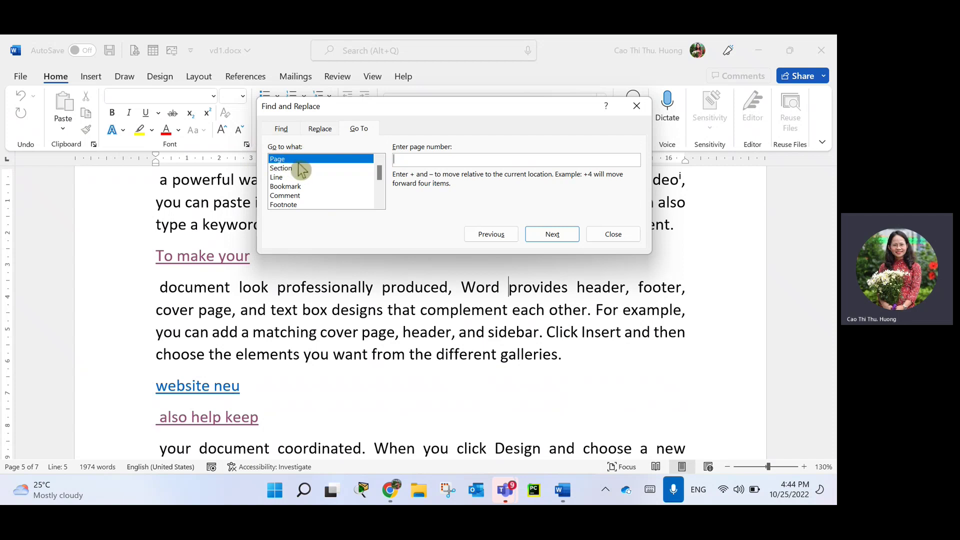
click(429, 159)
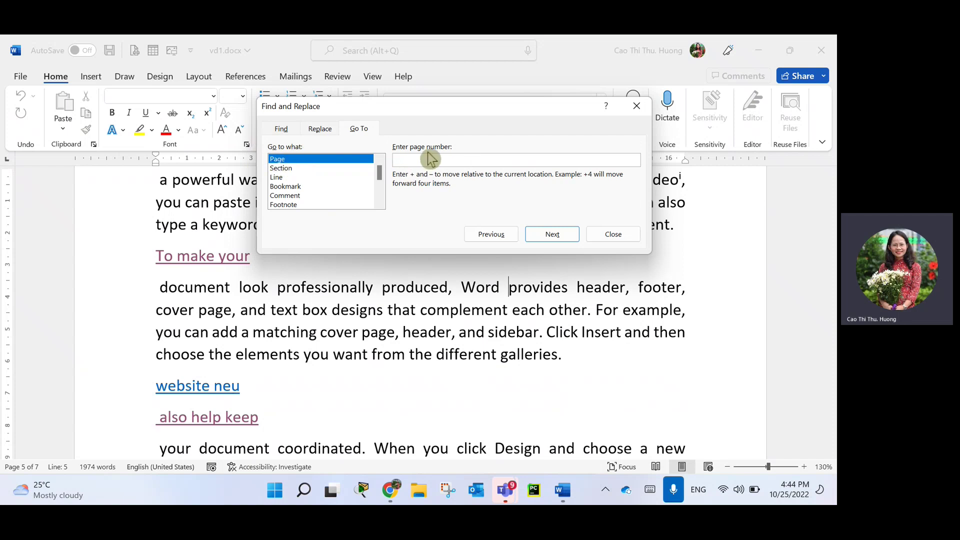
text(1)
key(BackSpace)
text(4)
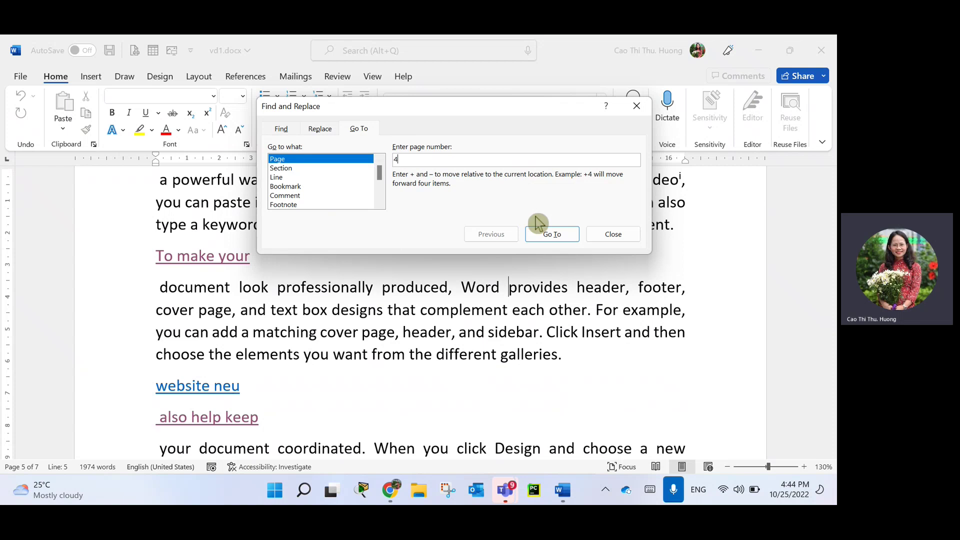
click(569, 243)
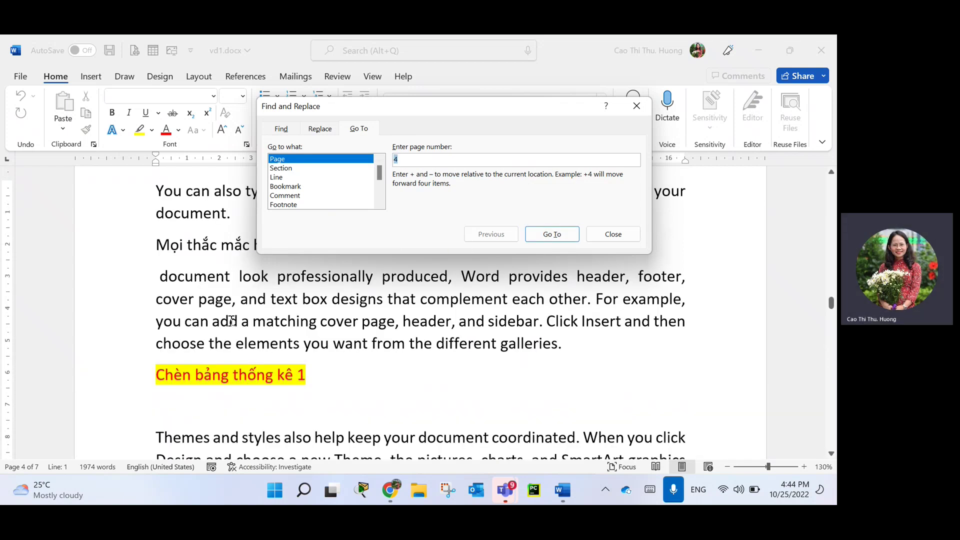
Try the Section, Bookmark and Footnote targets in Go to what, then close the dialog.
click(294, 169)
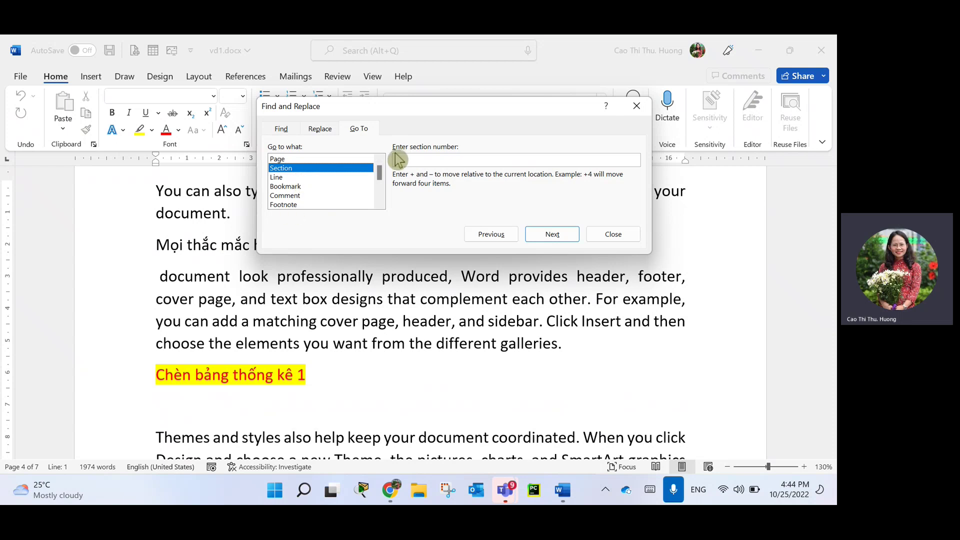
click(284, 186)
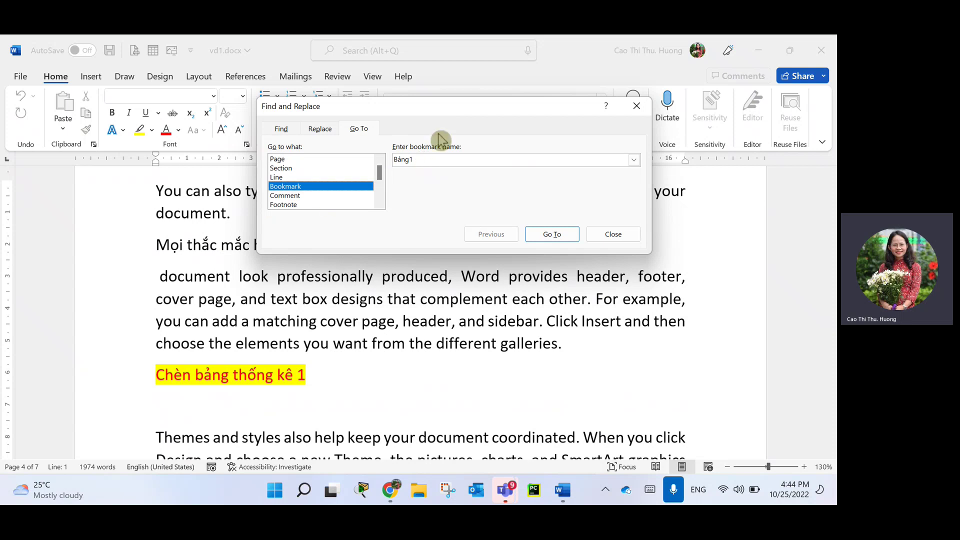
click(301, 205)
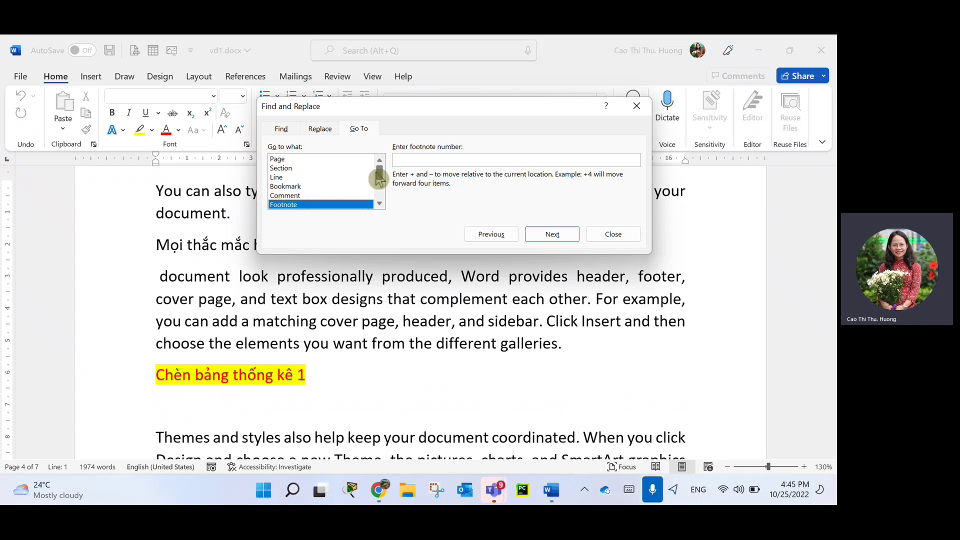
click(611, 234)
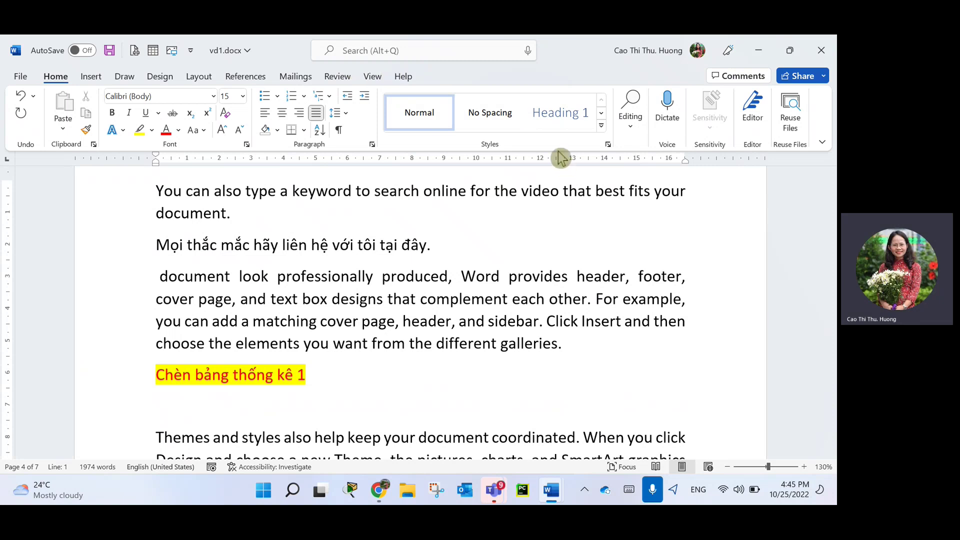
Cancel closing vd1.docx and minimize it to reveal the blank Document2.
click(819, 55)
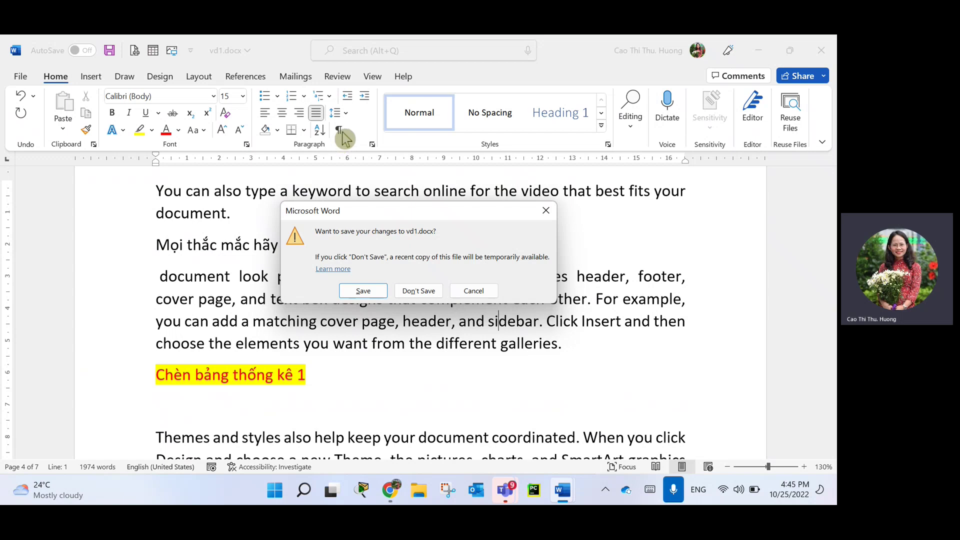
click(487, 295)
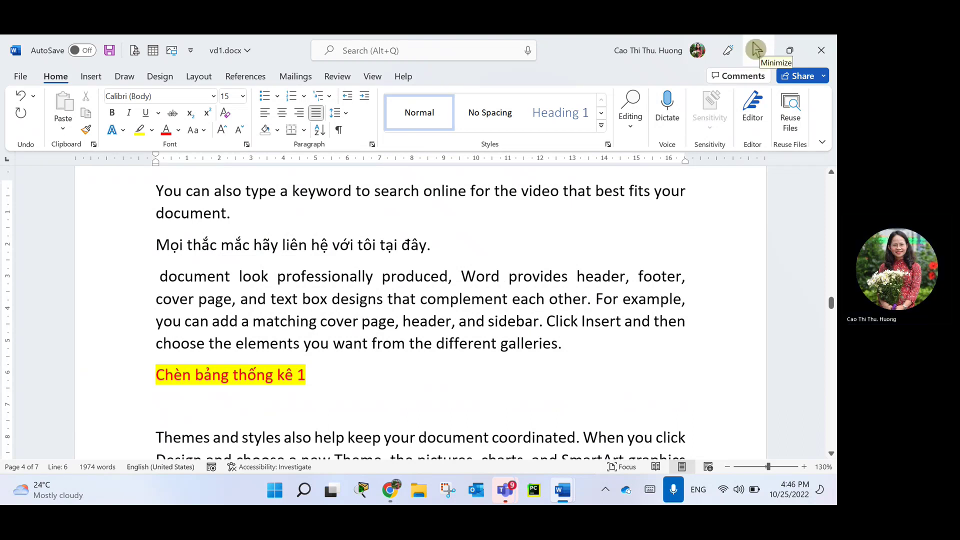
click(756, 49)
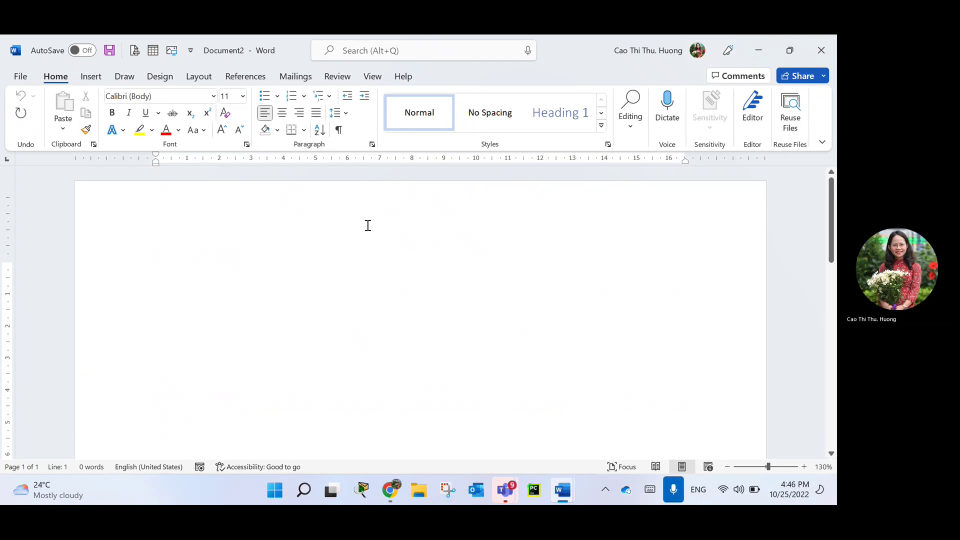
Type the title Phiếu lương, with the Mã NV: and Lương: lines beneath it.
text(Phiếu lu)
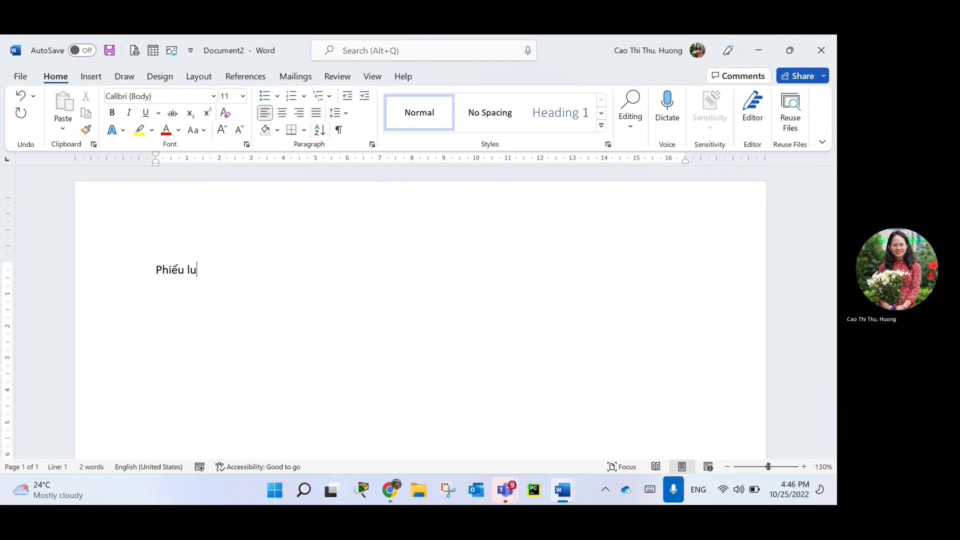
key(BackSpace)
text(ương)
key(Return)
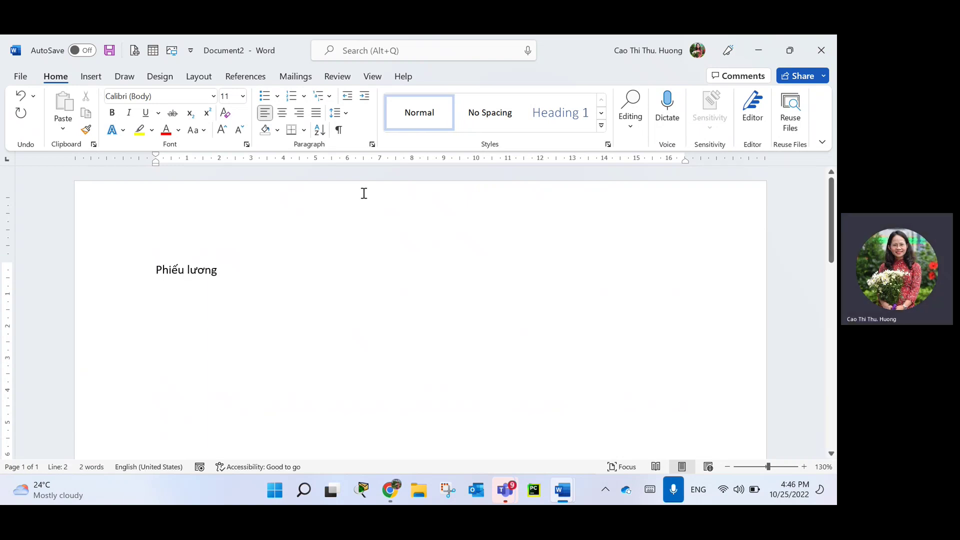
text(Lương)
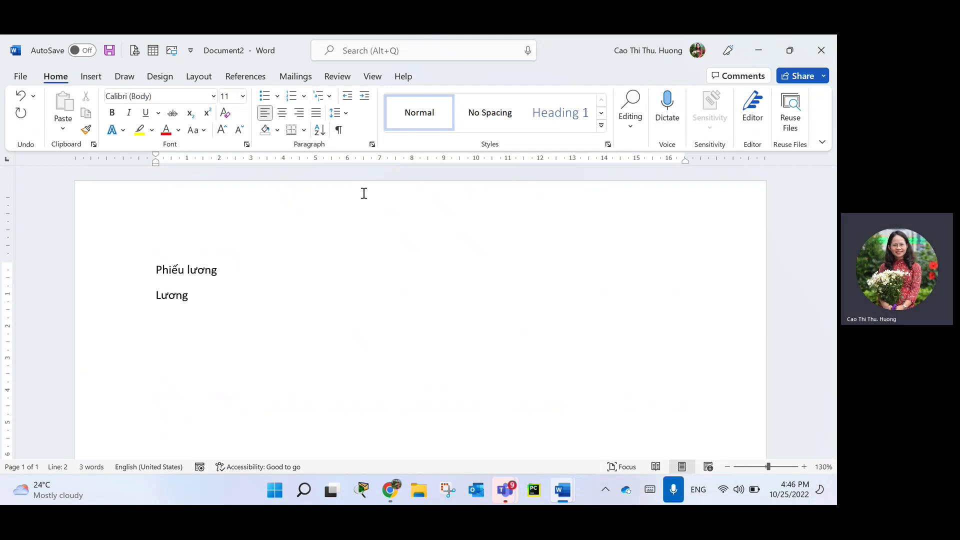
text(:)
key(Return)
text(Mã)
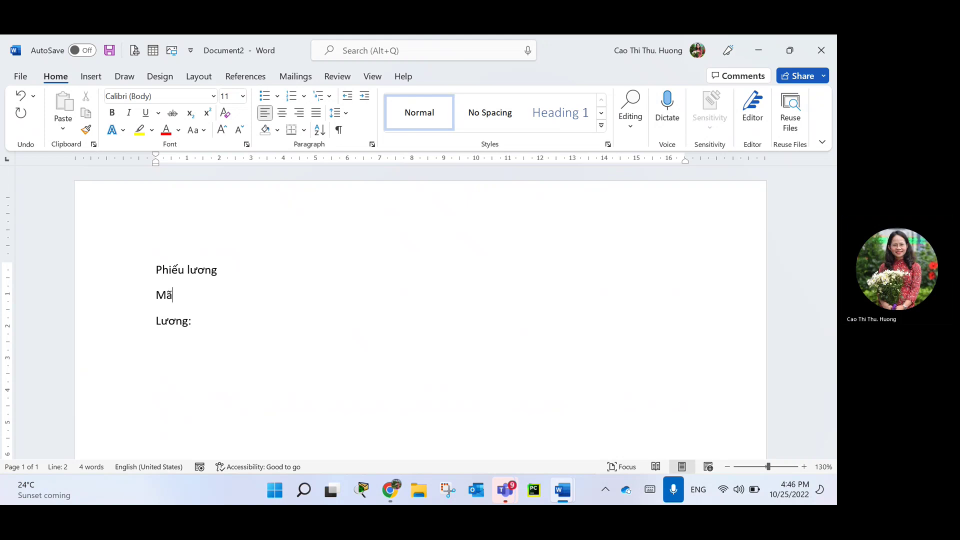
text( NV:)
key(Return)
Add the Tên NV, Thưởng: and Tổng tiền: lines, correcting a typo.
text(Tên NV)
key(Down)
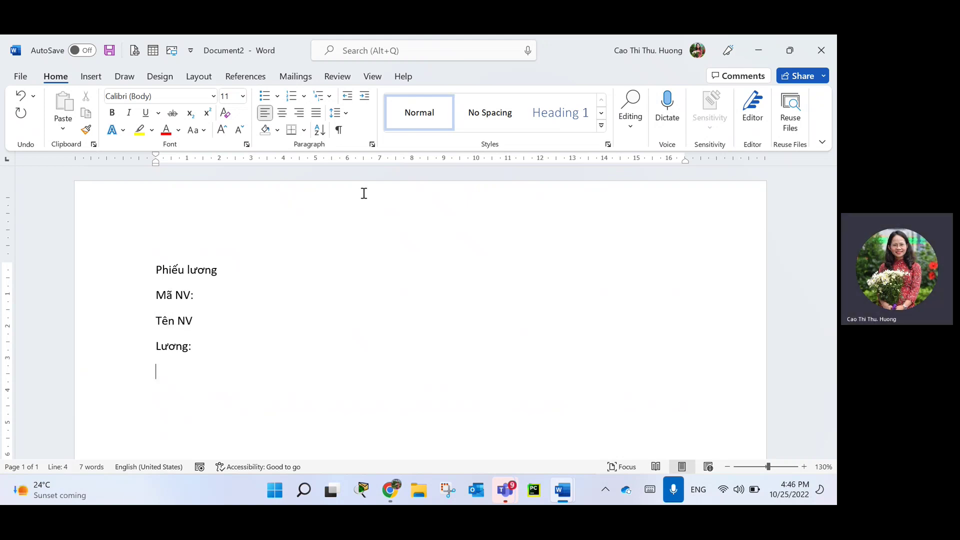
text(Thưởng:)
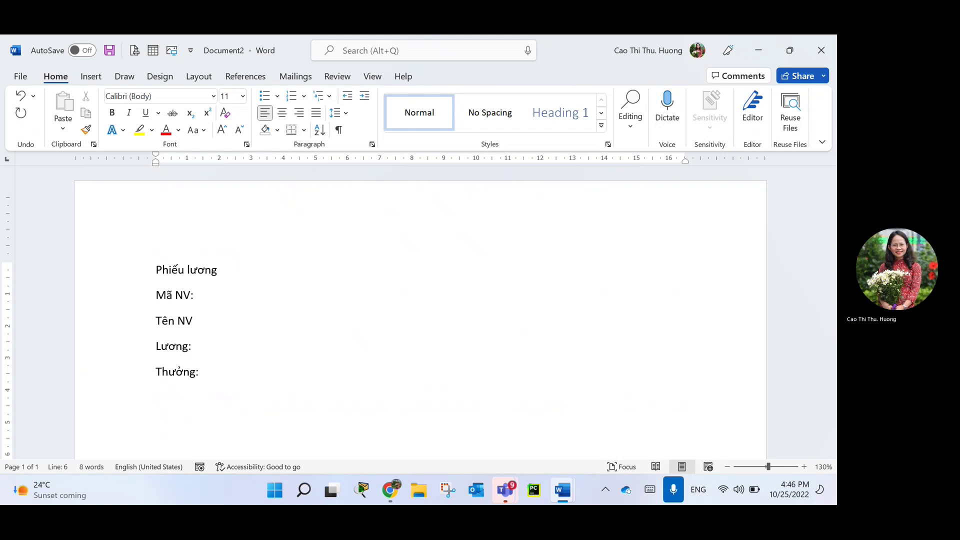
text(ành)
key(BackSpace)
key(BackSpace)
key(BackSpace)
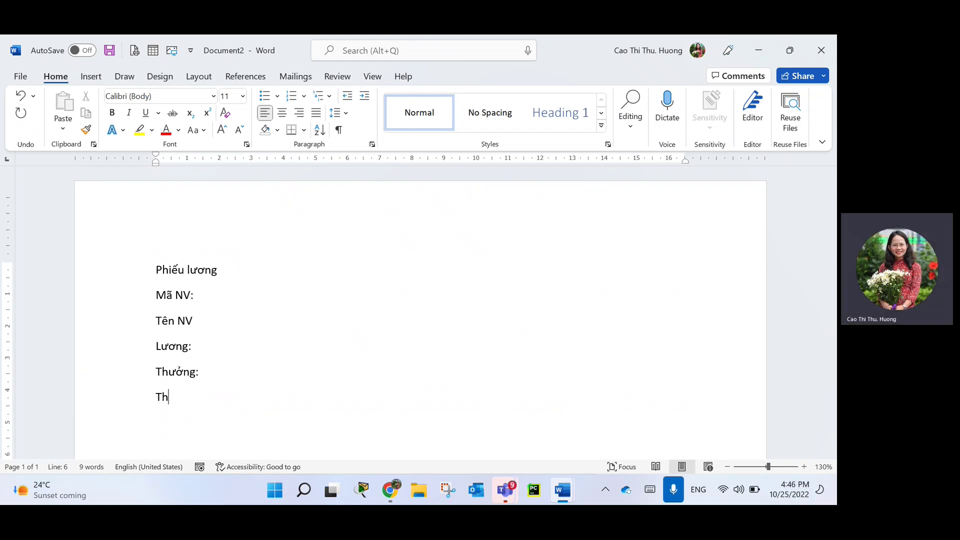
text(ng tiền)
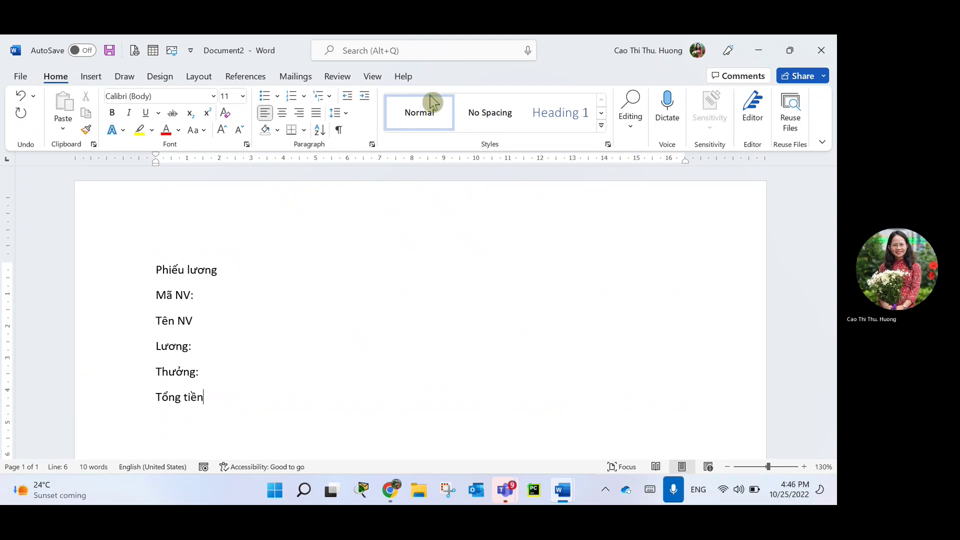
text(:)
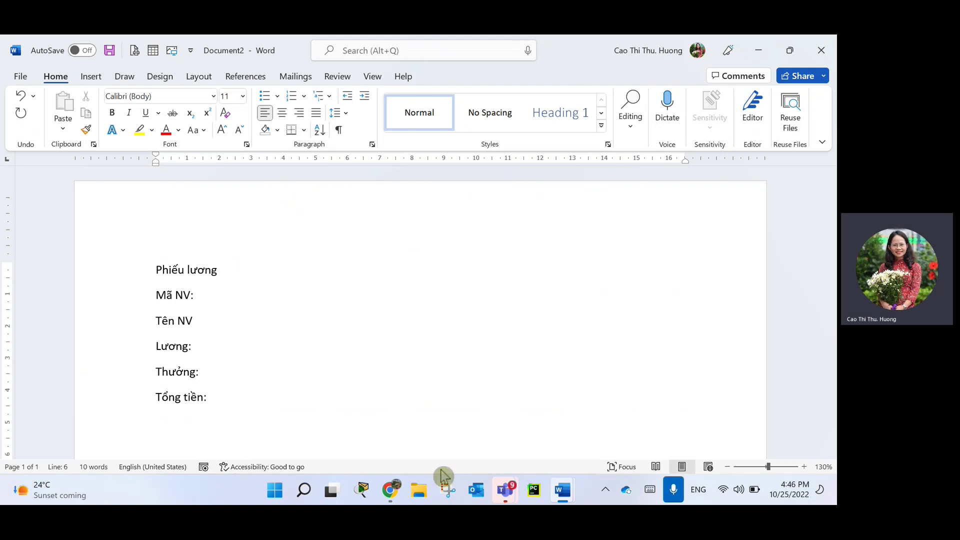
Open File Explorer and navigate to the HUONGCTT (D:) drive.
click(420, 492)
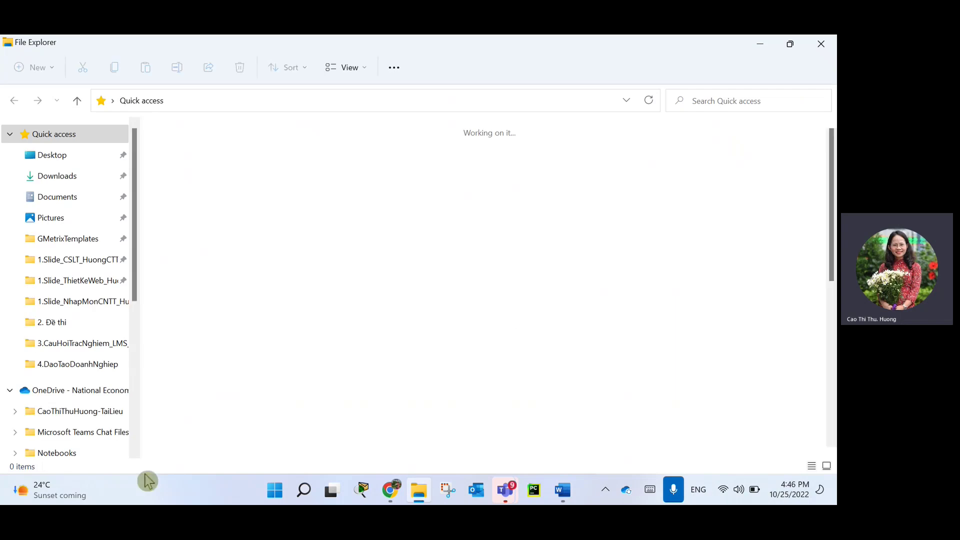
click(84, 410)
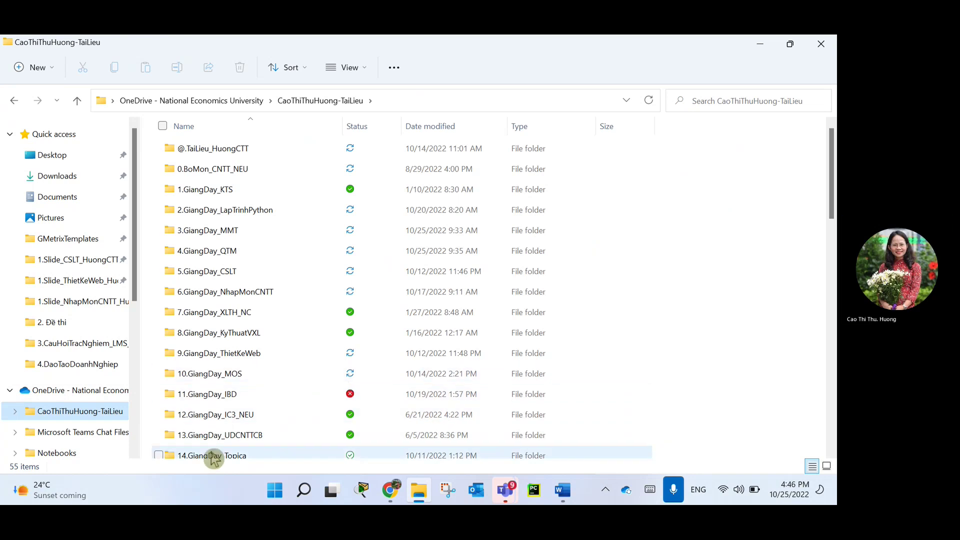
scroll(214, 453, down, 2)
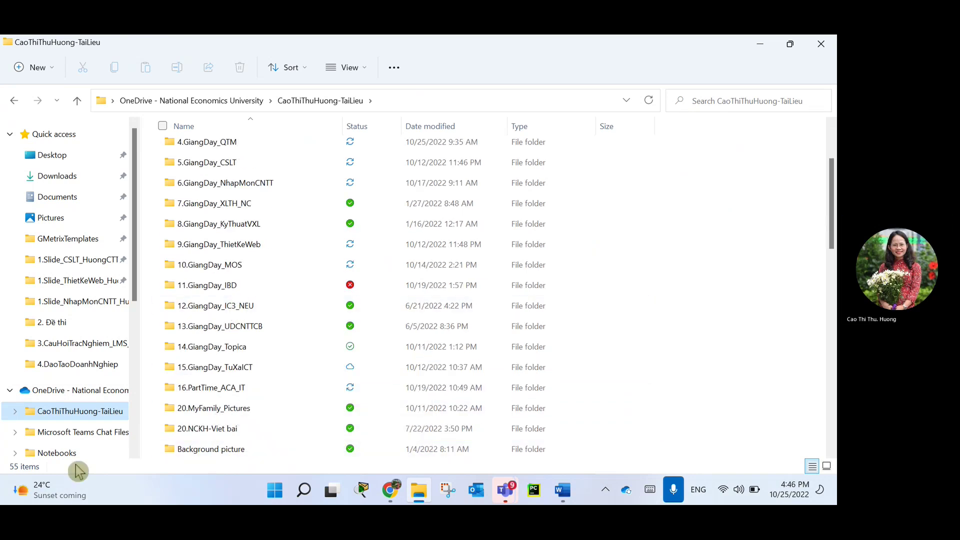
scroll(73, 463, down, 3)
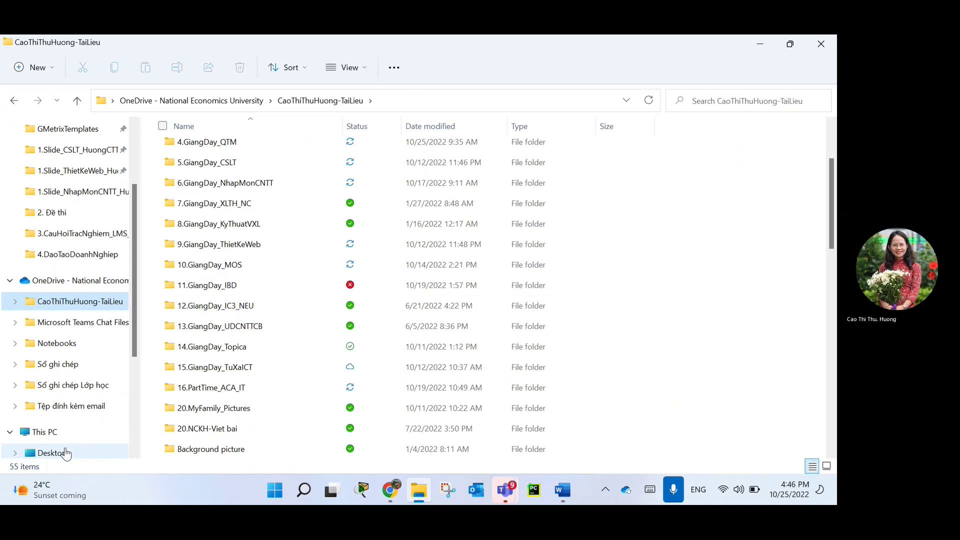
scroll(76, 458, down, 3)
scroll(73, 460, down, 3)
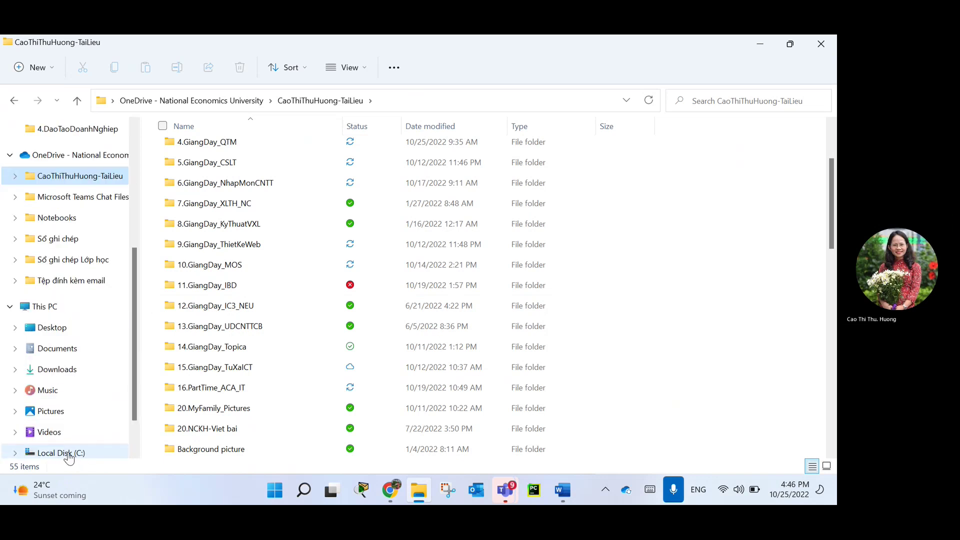
click(72, 405)
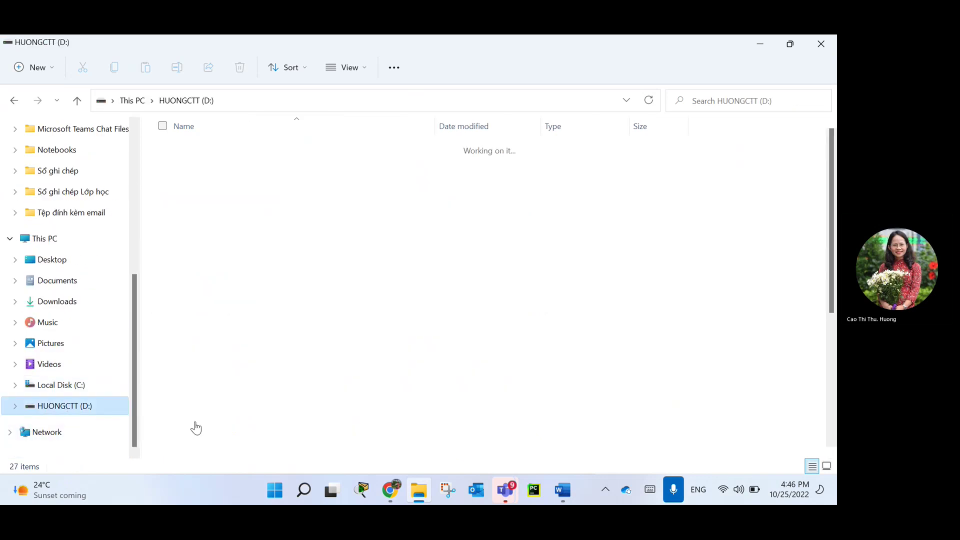
scroll(347, 425, down, 4)
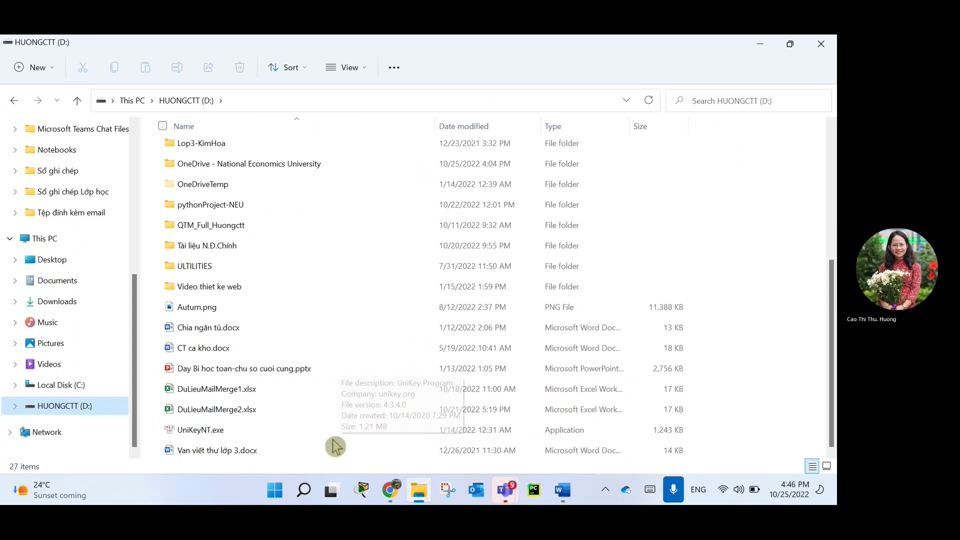
Open DuLieuMailMerge1.xlsx in Excel and close it again.
click(226, 389)
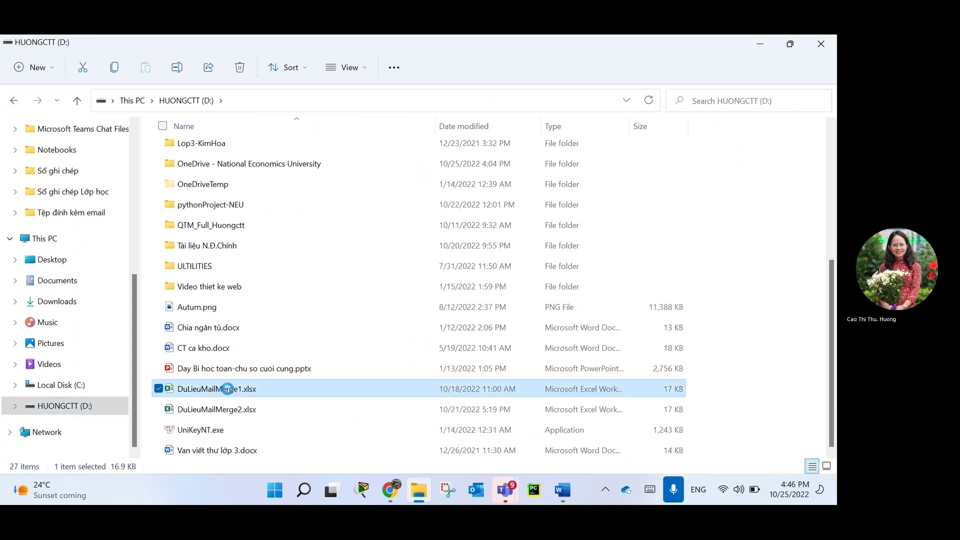
double_click(234, 395)
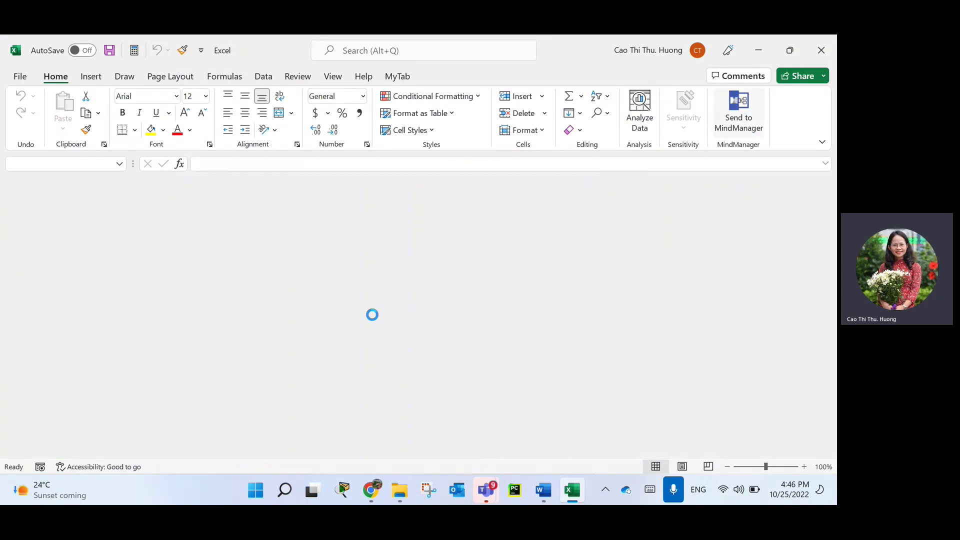
click(242, 413)
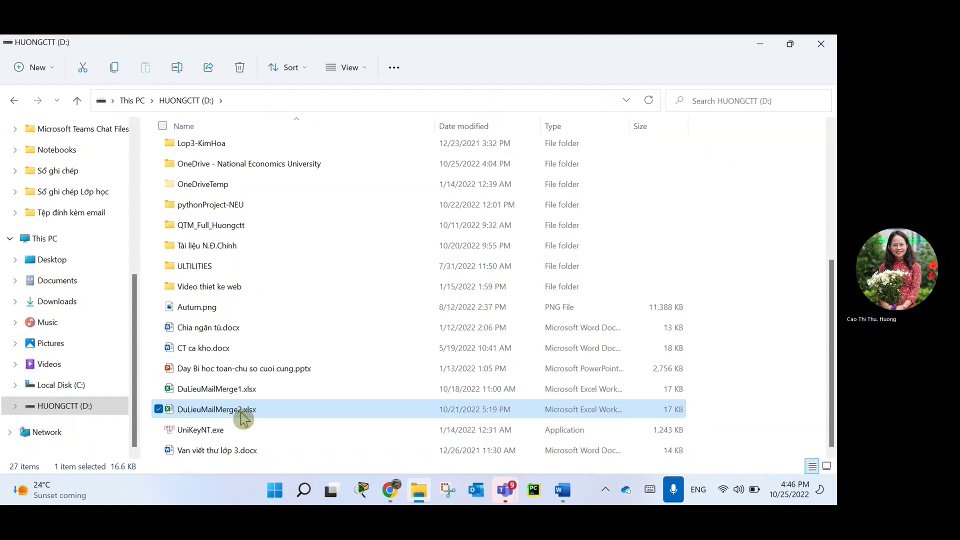
Open DuLieuMailMerge2.xlsx and format D2:F6 with thousands separators and no decimals.
double_click(245, 414)
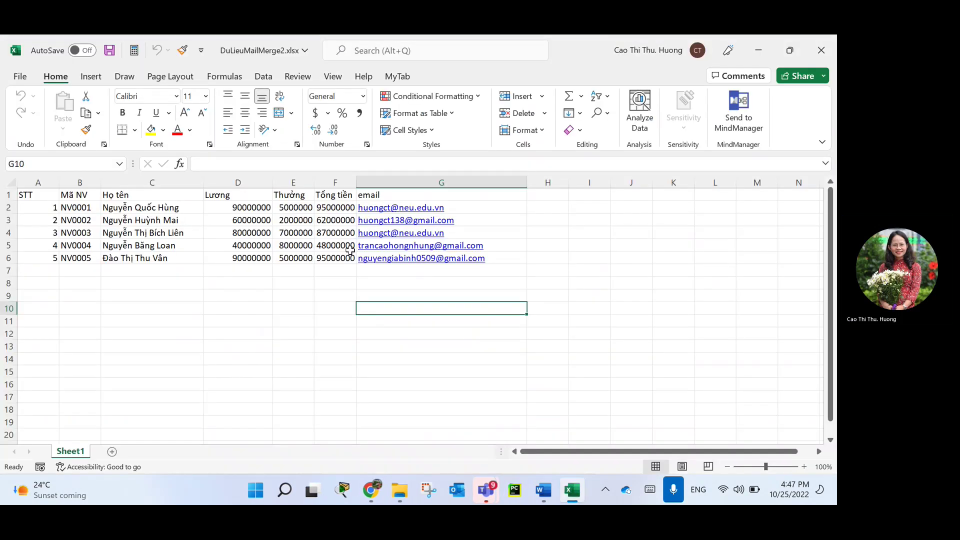
drag(332, 207, 338, 257)
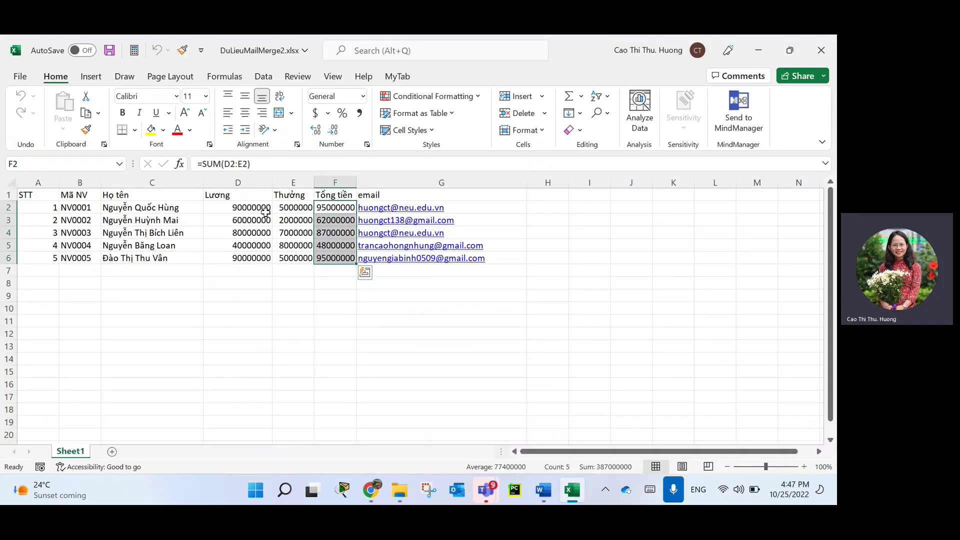
drag(252, 208, 334, 257)
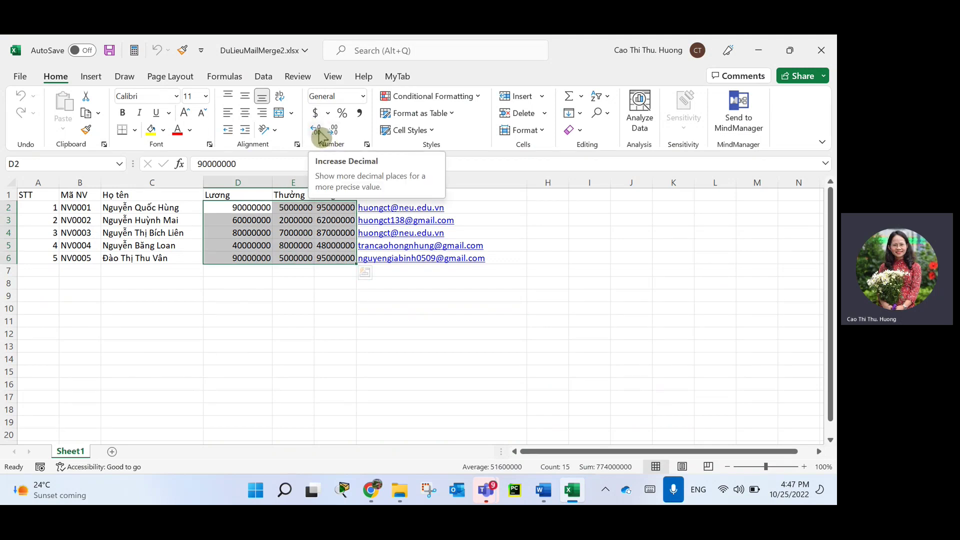
click(359, 113)
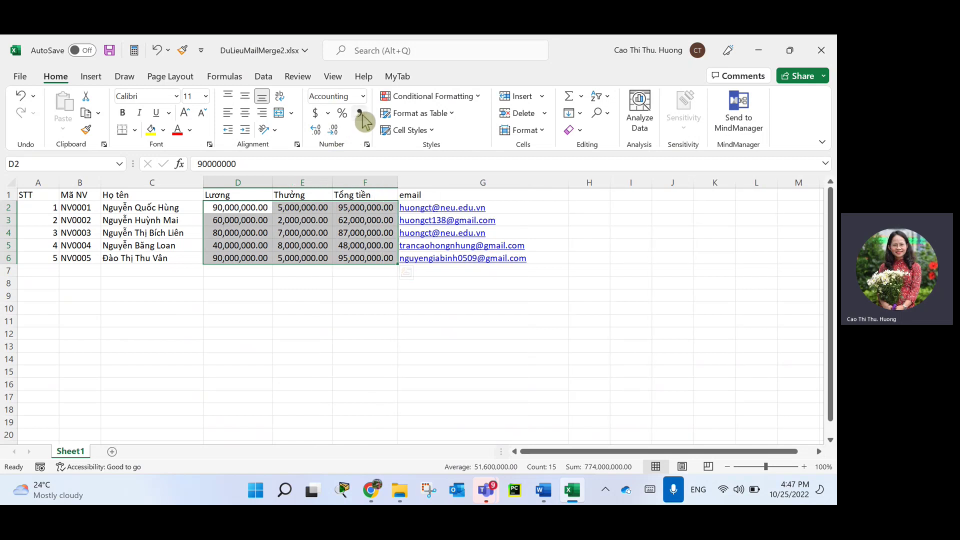
click(333, 130)
click(332, 130)
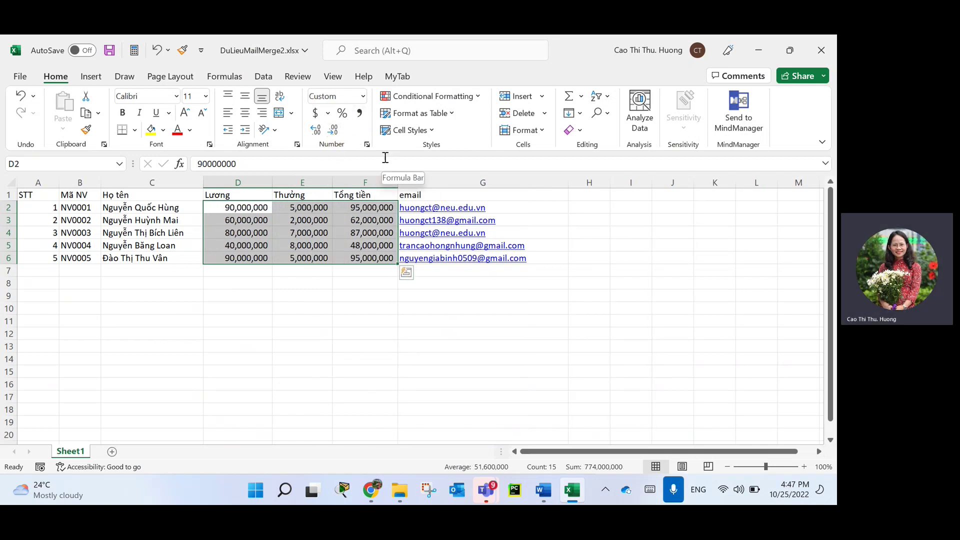
click(263, 306)
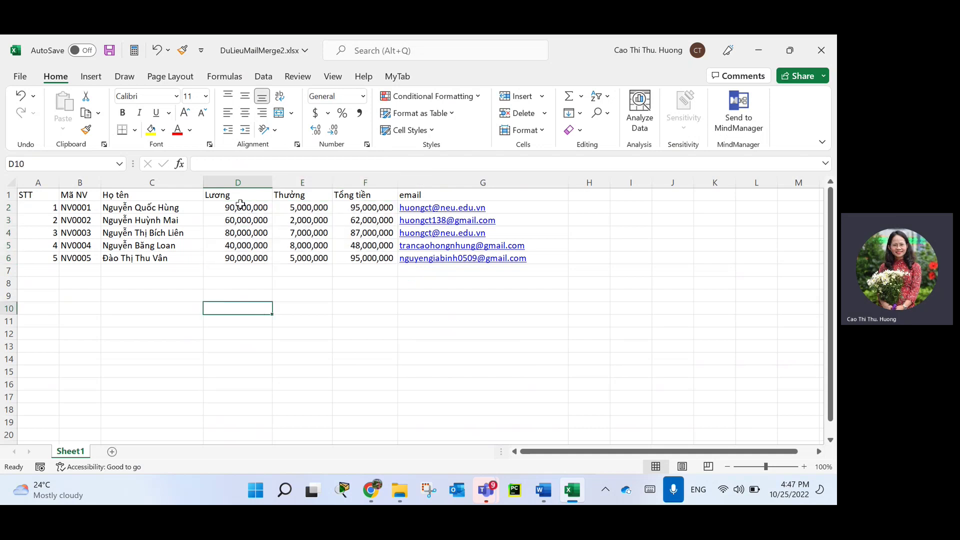
Save and close the workbook, returning to the Document2 salary slip.
drag(238, 208, 372, 256)
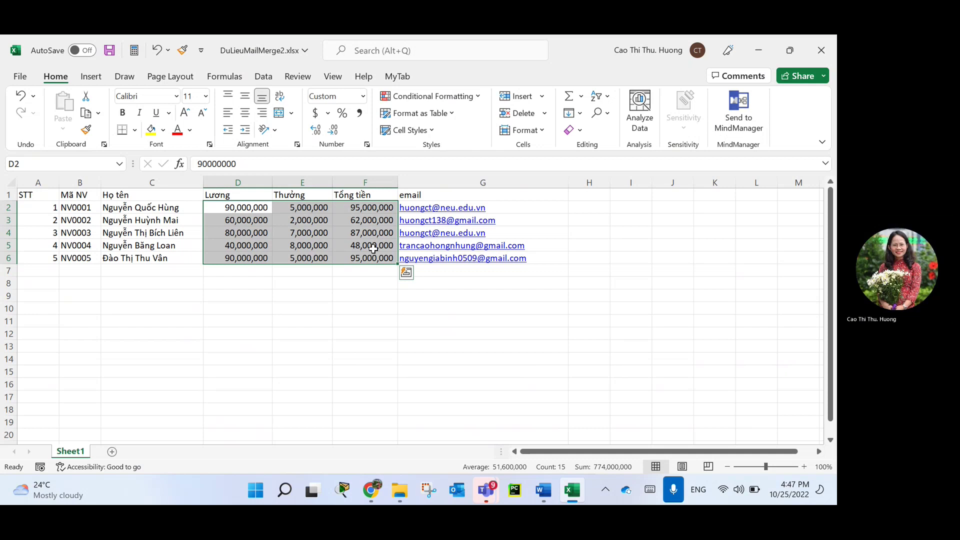
key(ctrl+s)
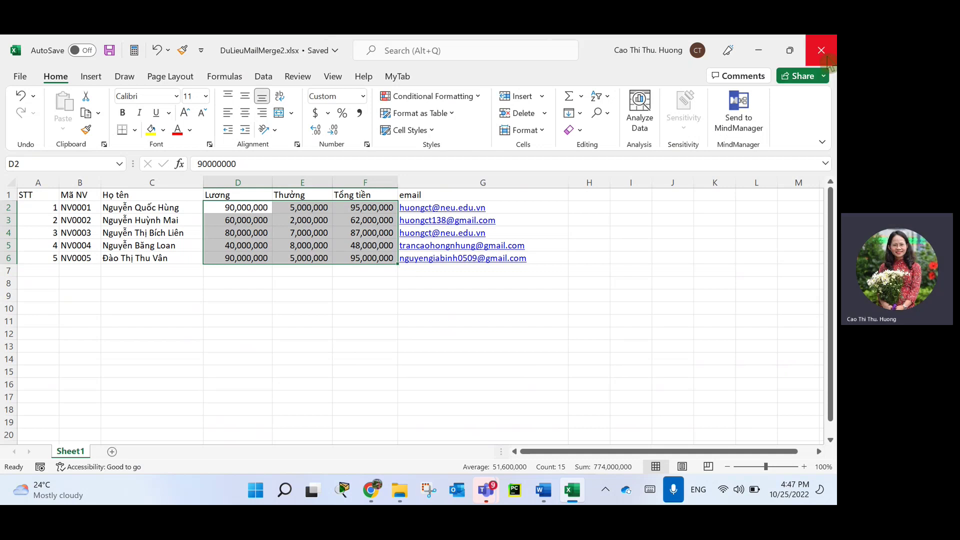
click(821, 50)
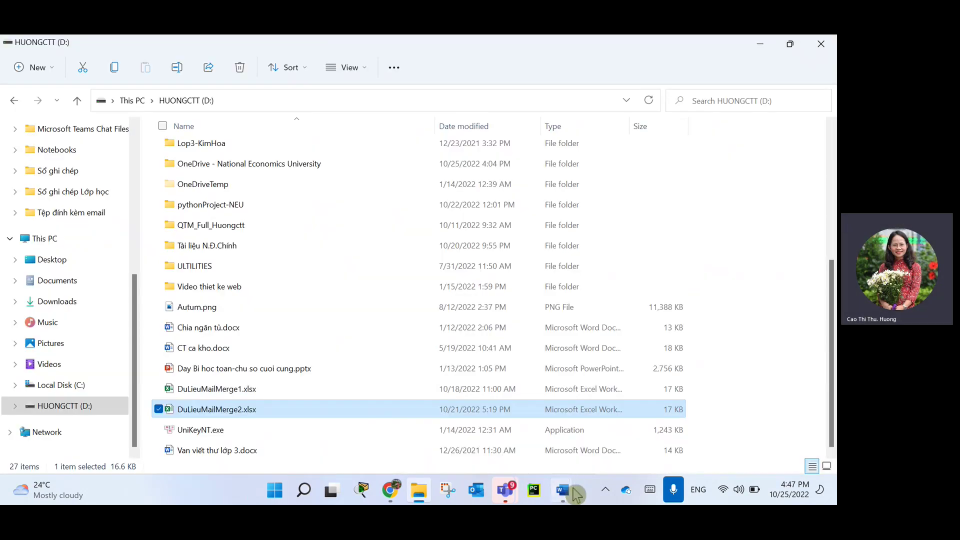
mouse_move(572, 488)
click(671, 414)
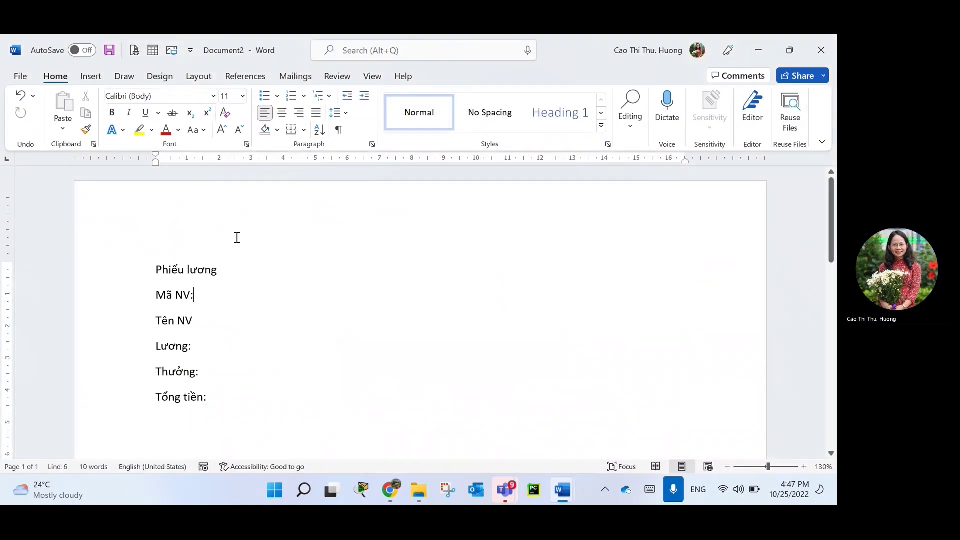
Start the Step-by-Step Mail Merge Wizard for letters and advance to recipient selection.
click(299, 76)
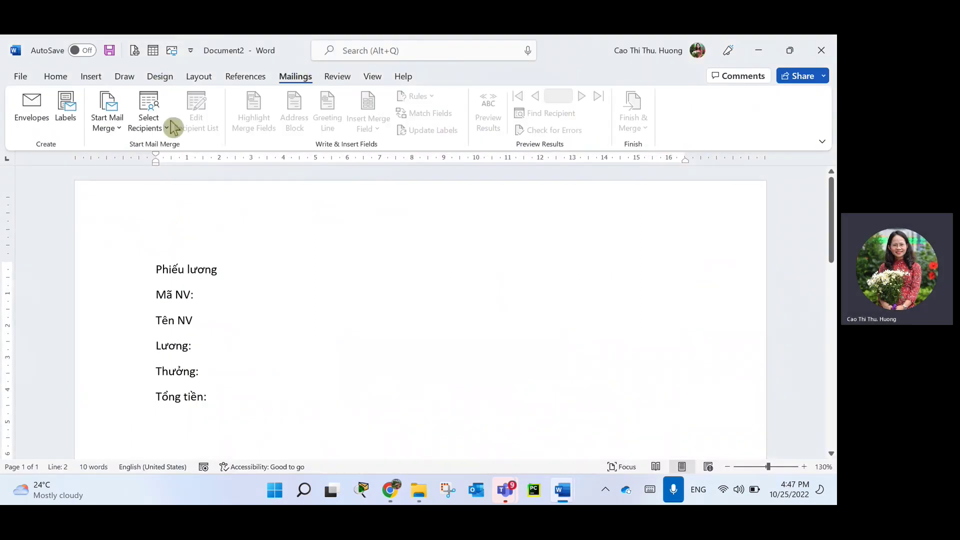
click(105, 119)
click(155, 265)
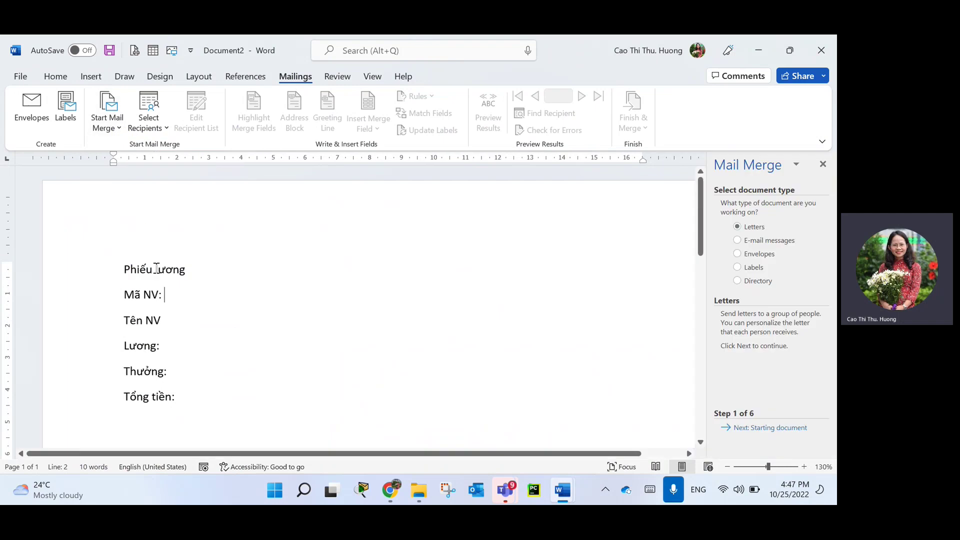
click(766, 429)
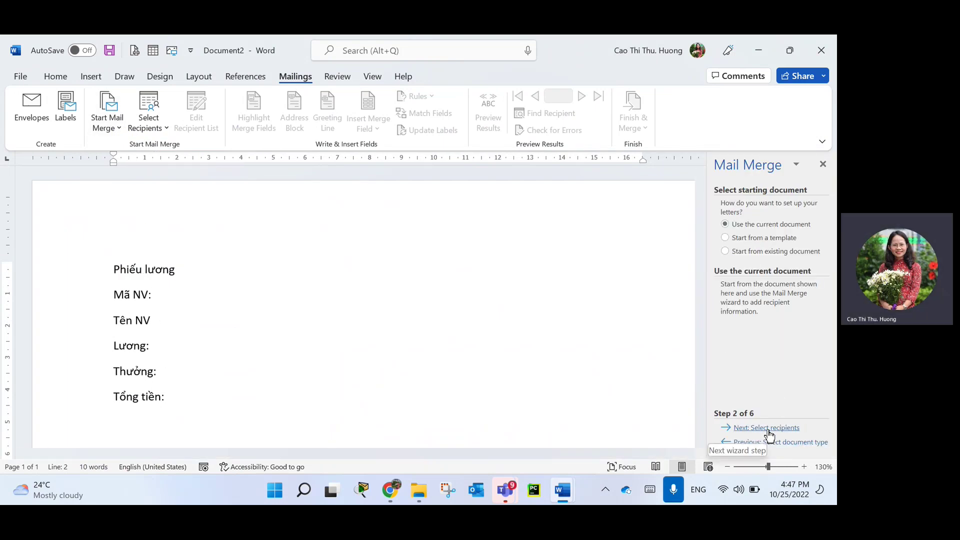
click(769, 429)
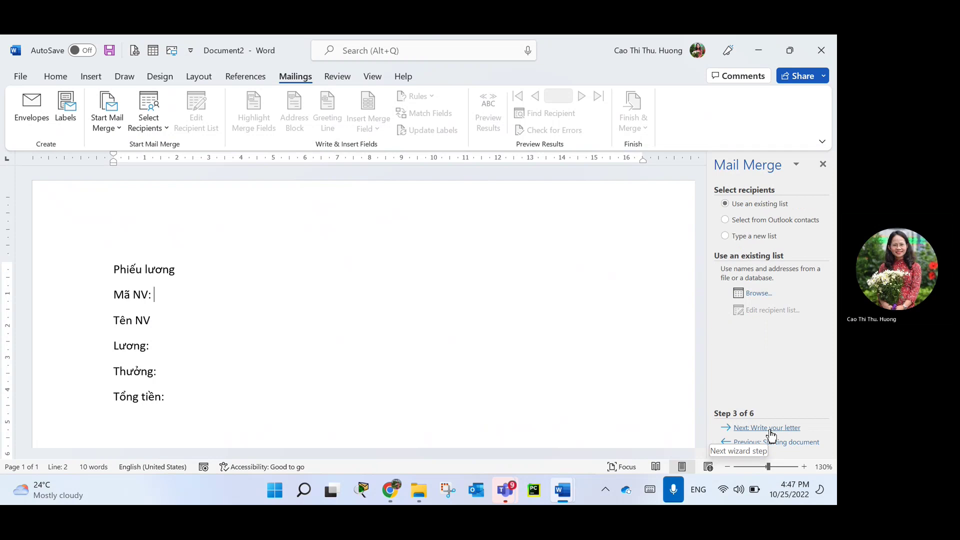
Use D:\DuLieuMailMerge2.xlsx, table Sheet1$, as the recipient list.
click(756, 294)
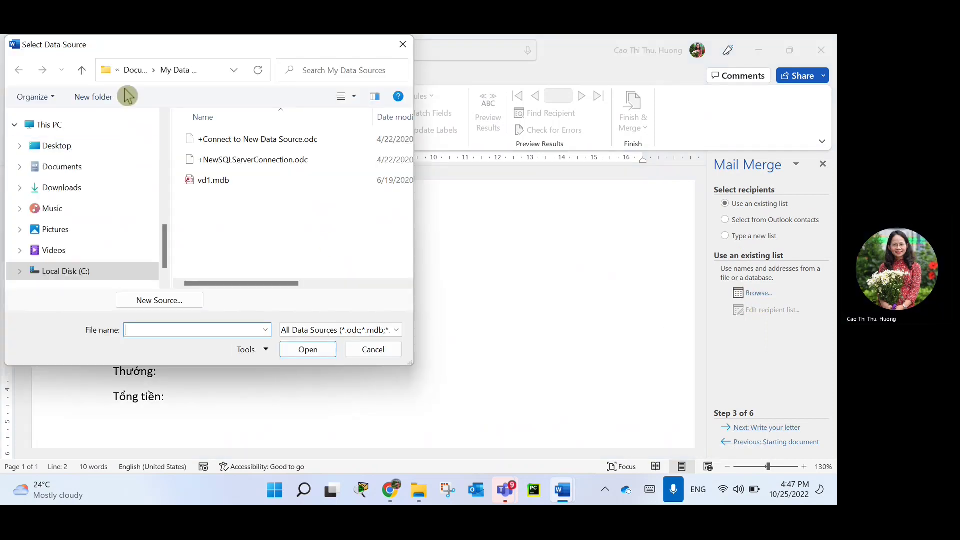
scroll(75, 271, down, 2)
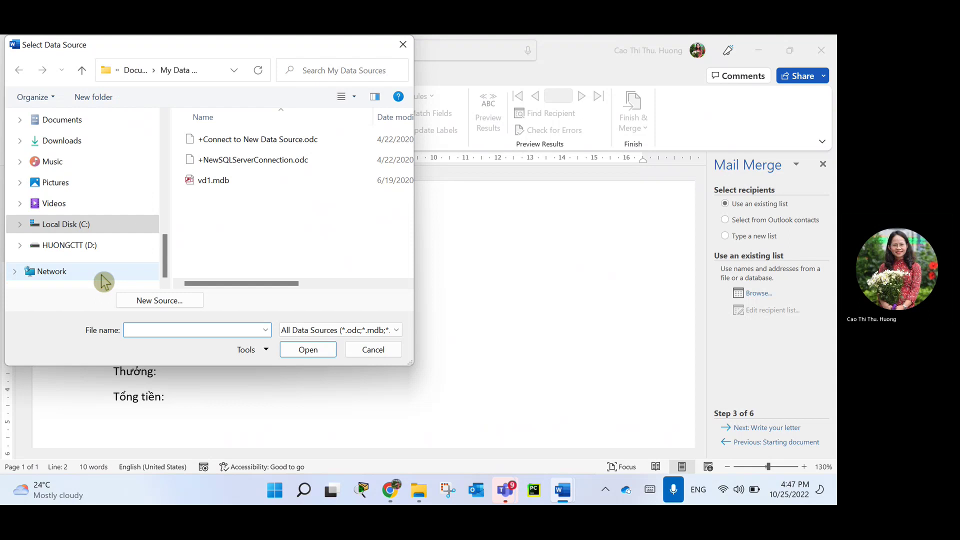
click(77, 245)
scroll(304, 259, down, 10)
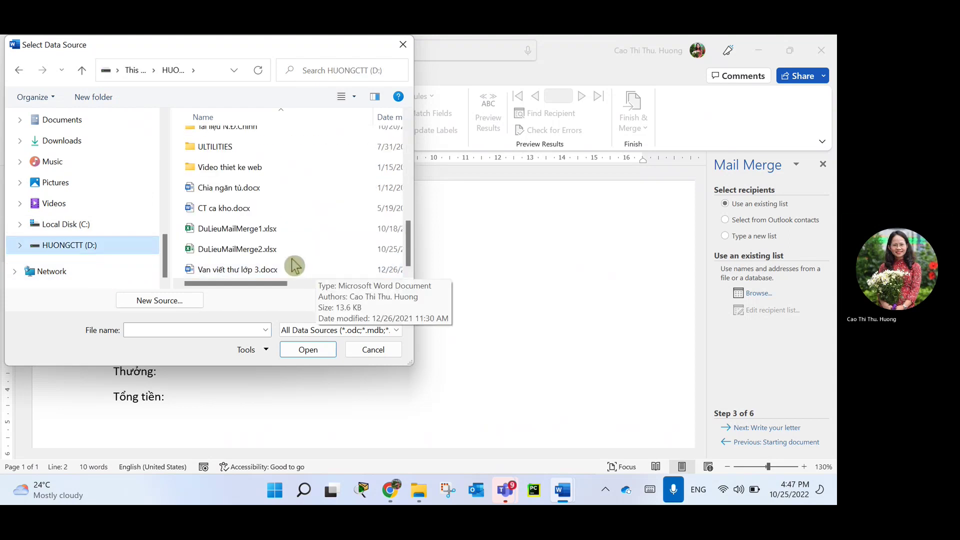
double_click(257, 247)
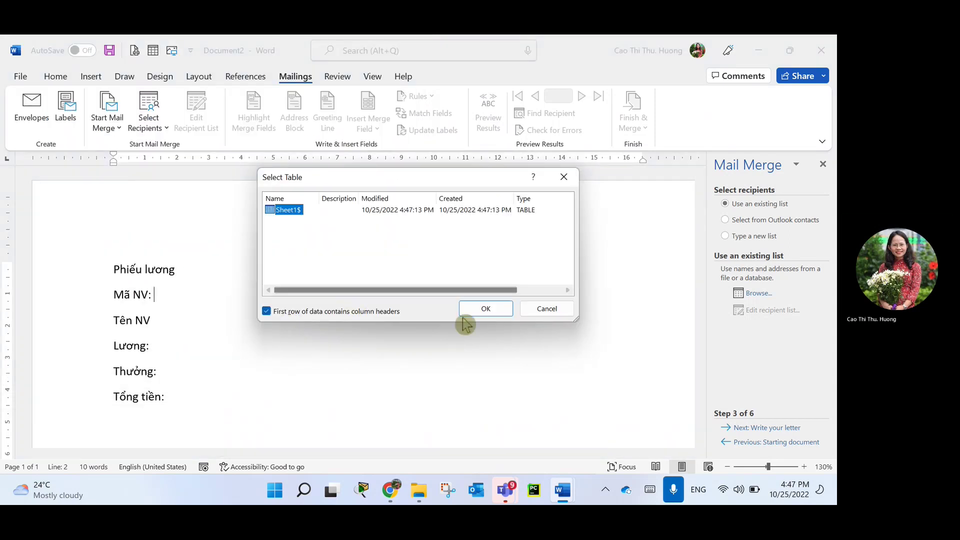
click(486, 312)
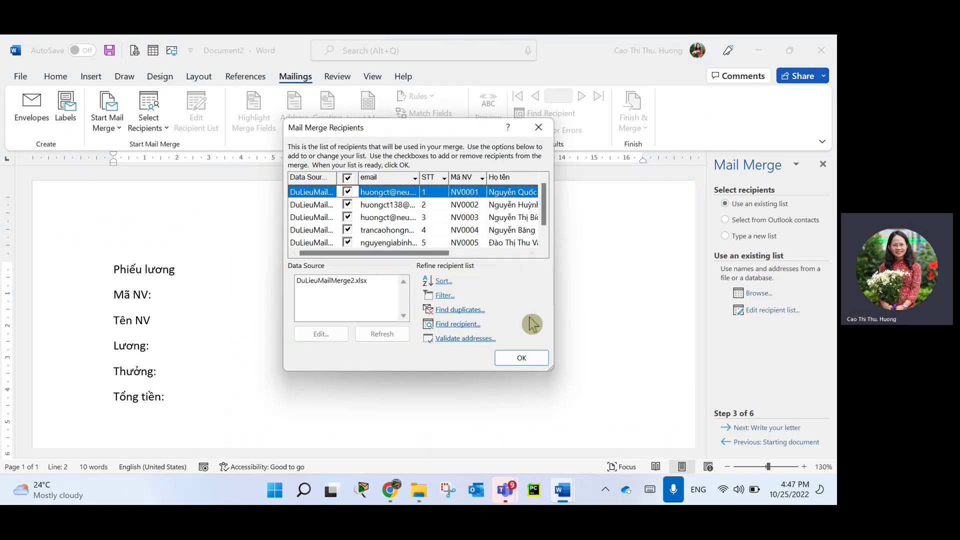
Insert the Mã_NV field and, after adding a colon to Tên NV, the Họ_tên field.
click(519, 360)
click(370, 127)
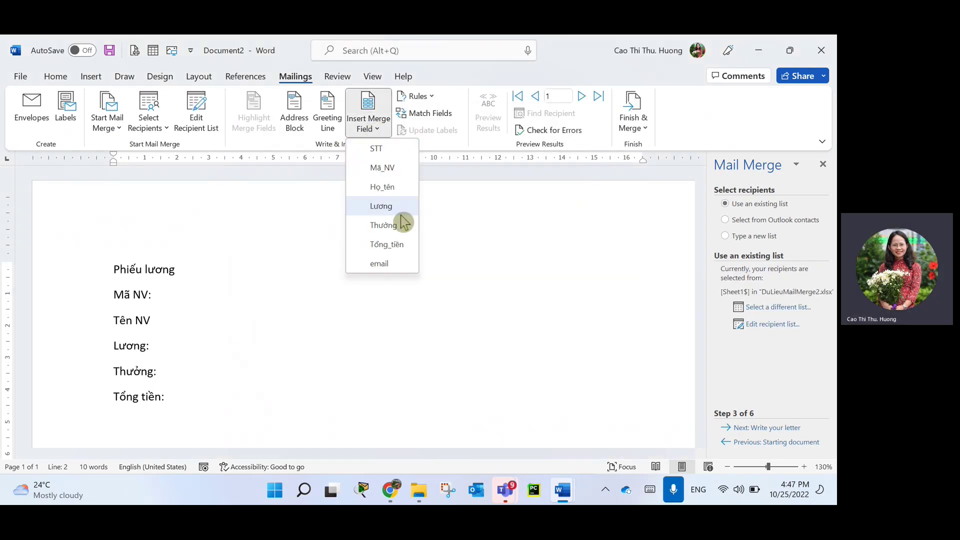
click(391, 169)
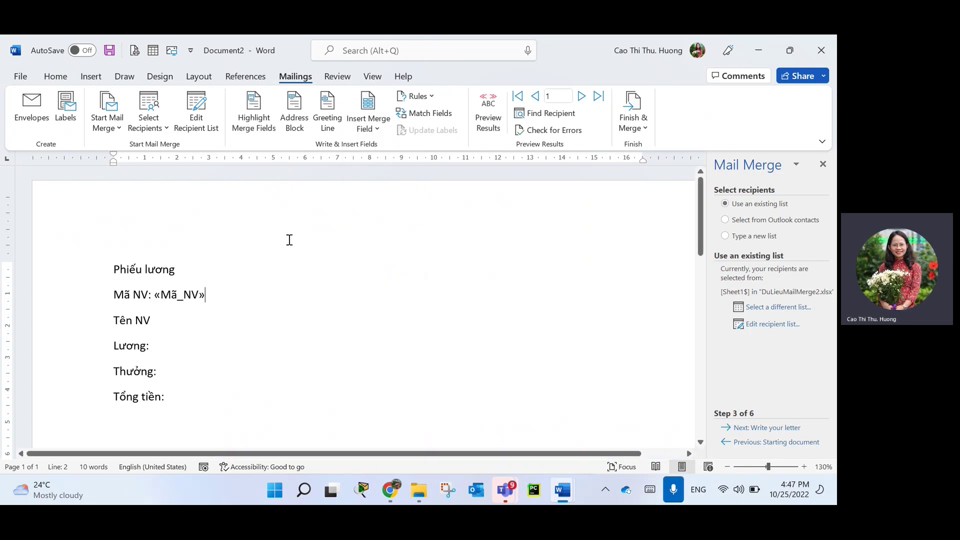
click(242, 311)
text(:)
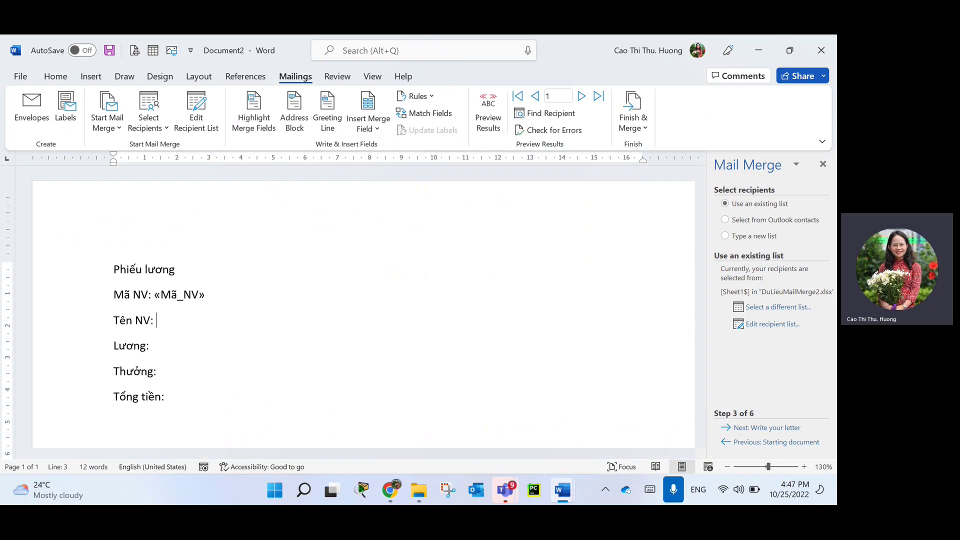
click(370, 126)
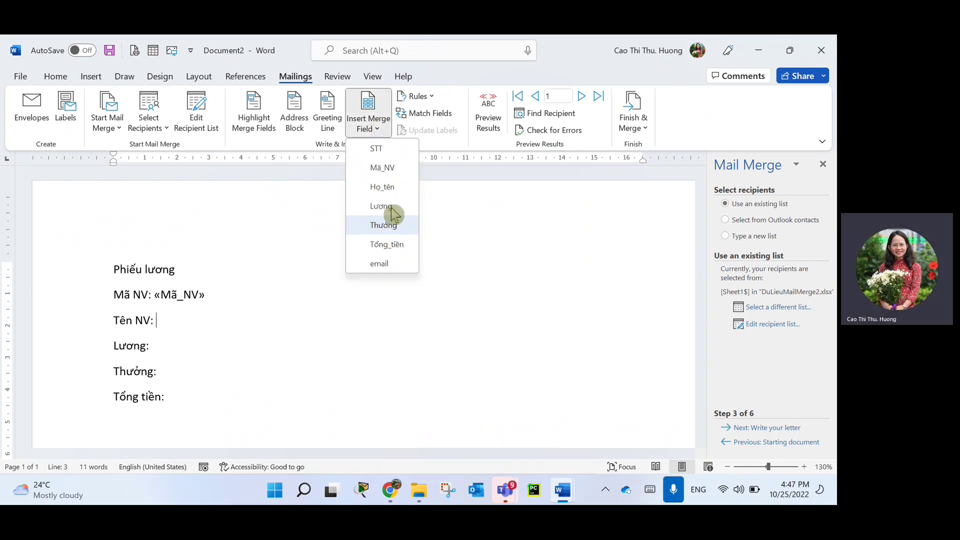
click(382, 186)
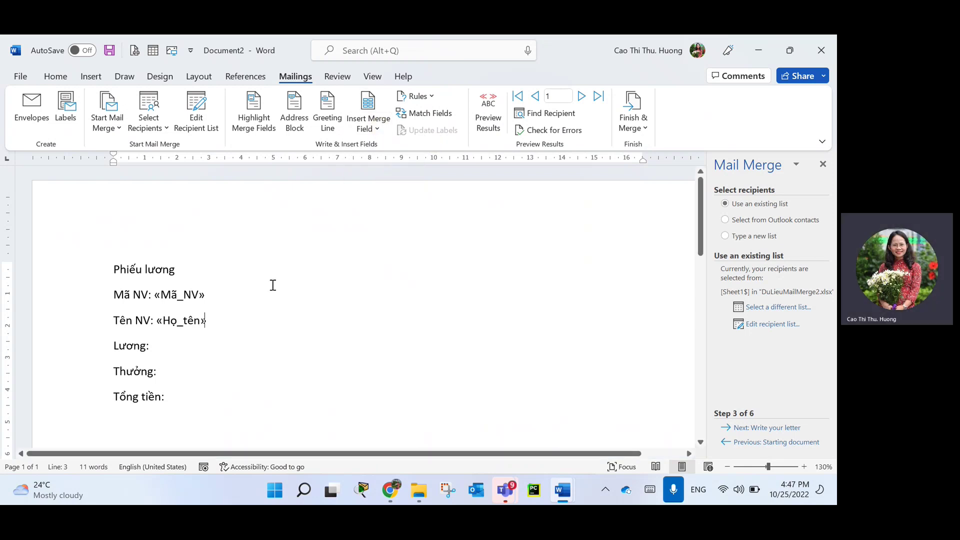
Insert the Lương, Thưởng and Tổng_tiền fields after their labels, then advance the wizard.
click(363, 129)
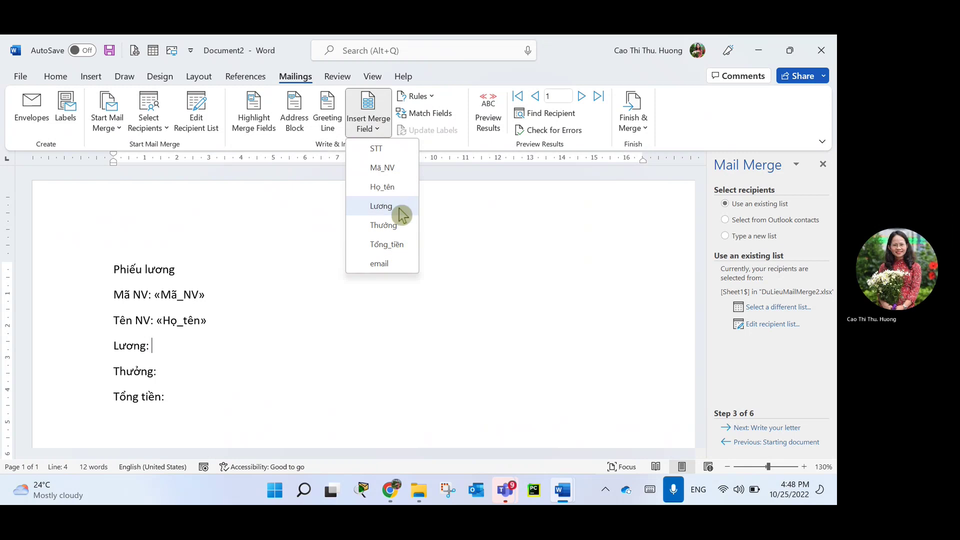
click(398, 209)
click(203, 368)
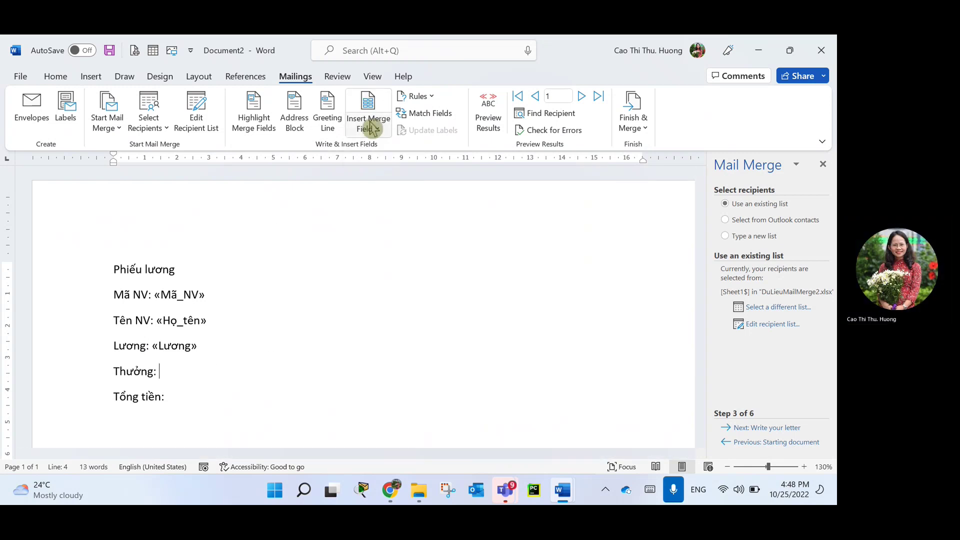
click(370, 125)
click(402, 223)
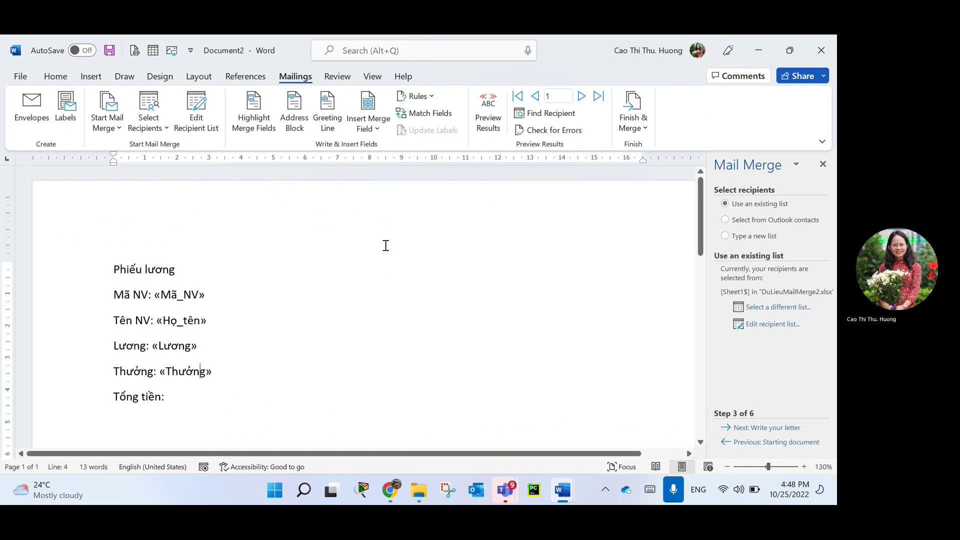
click(198, 399)
click(376, 127)
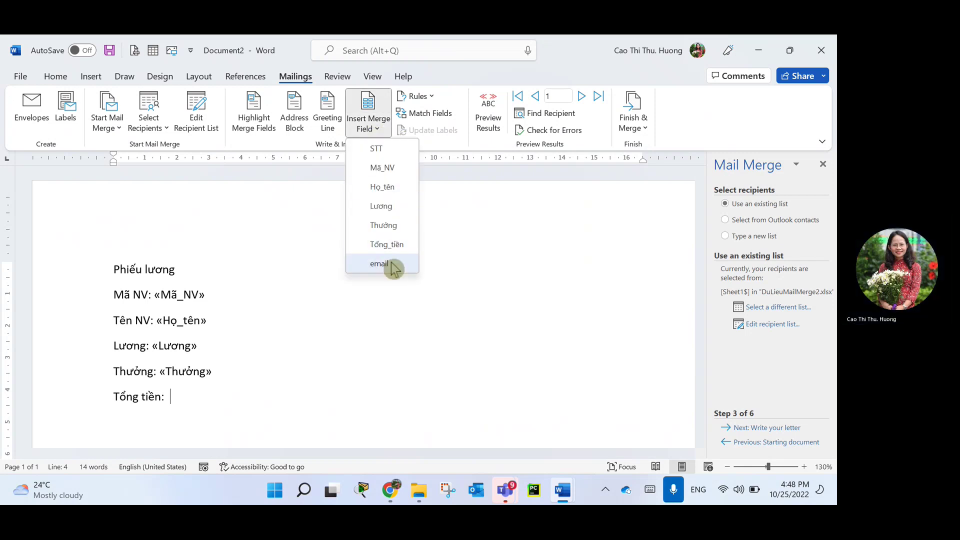
click(400, 245)
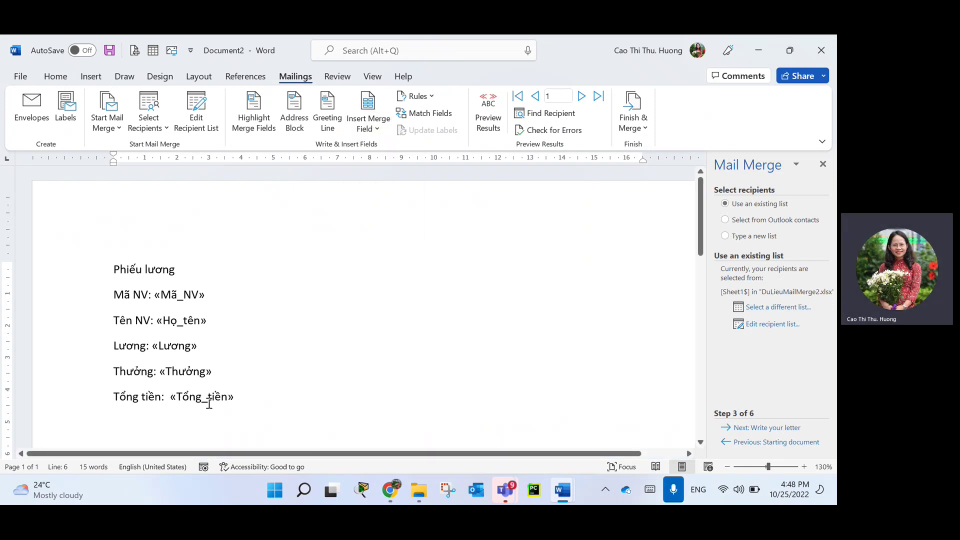
click(779, 428)
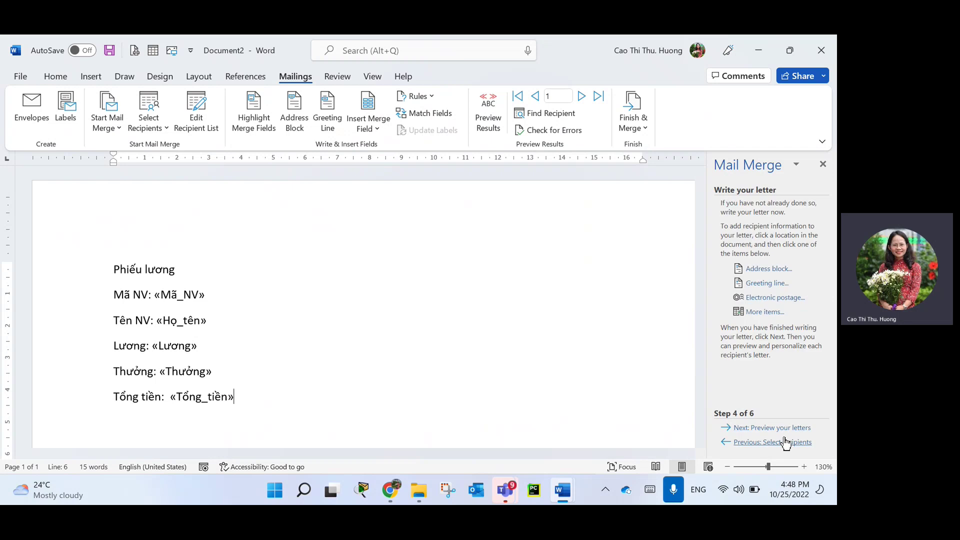
click(775, 429)
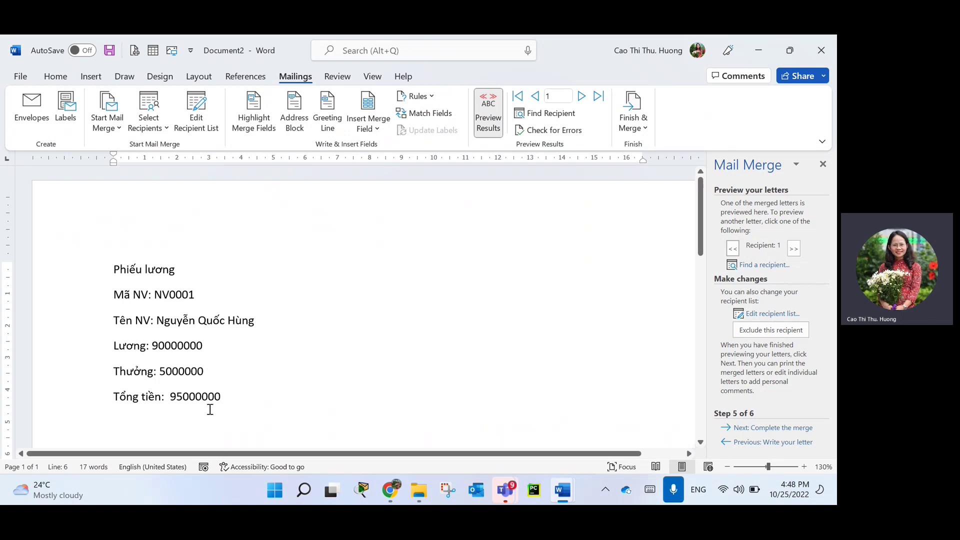
drag(243, 400, 171, 400)
click(211, 422)
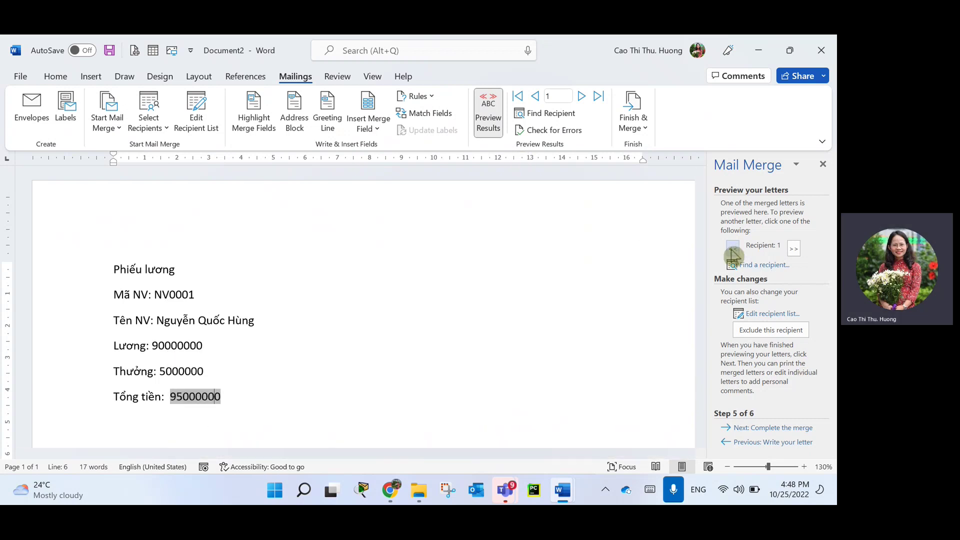
click(755, 442)
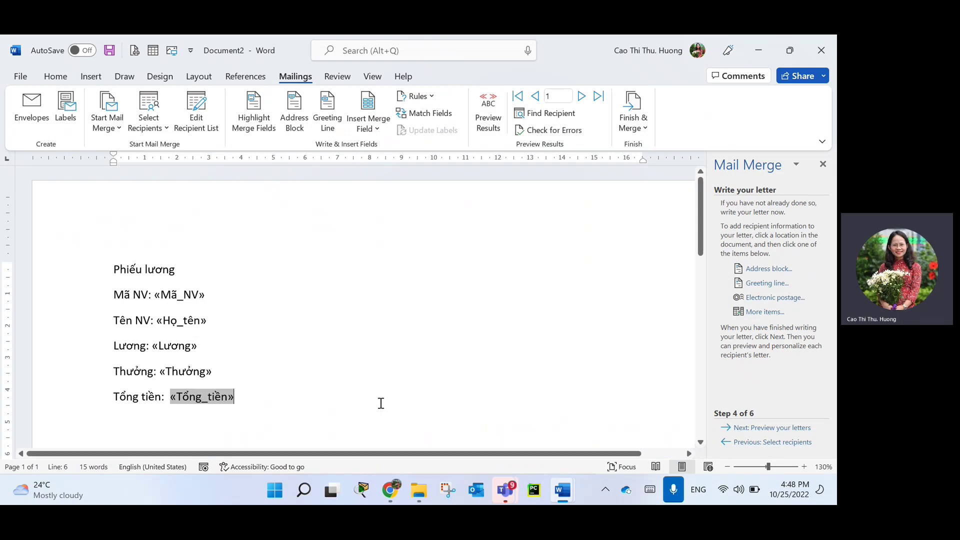
Add the \# ,0.00 number format to the Tổng_tiền field code and toggle it back.
right_click(210, 396)
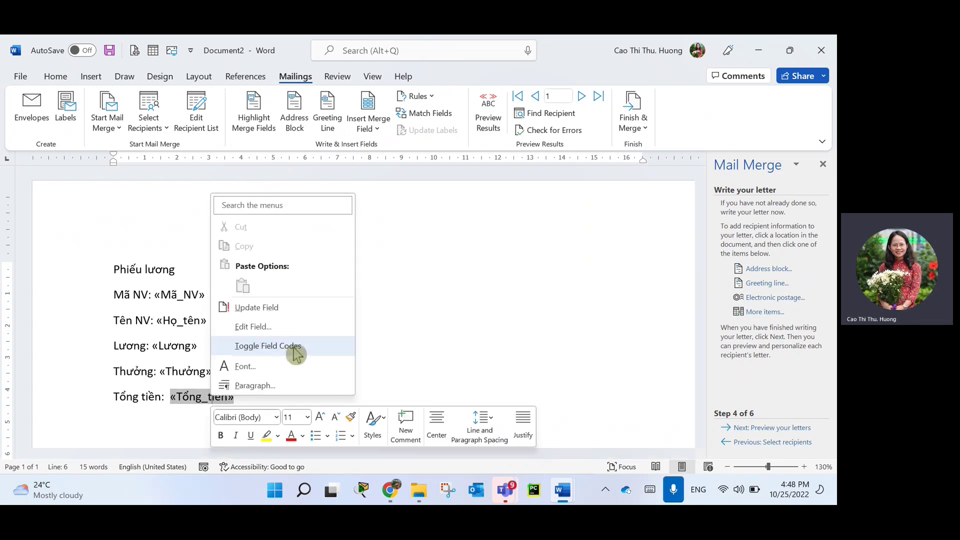
click(292, 347)
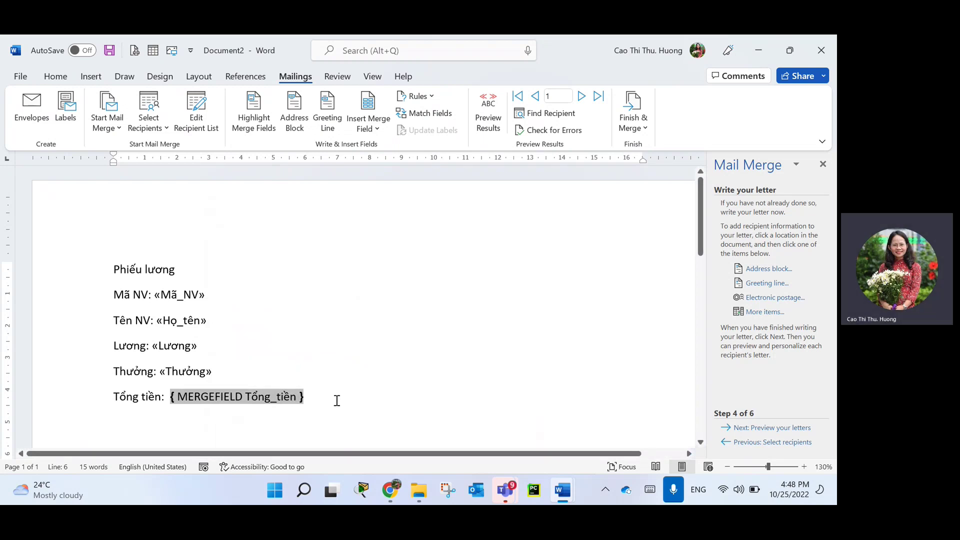
text(\)
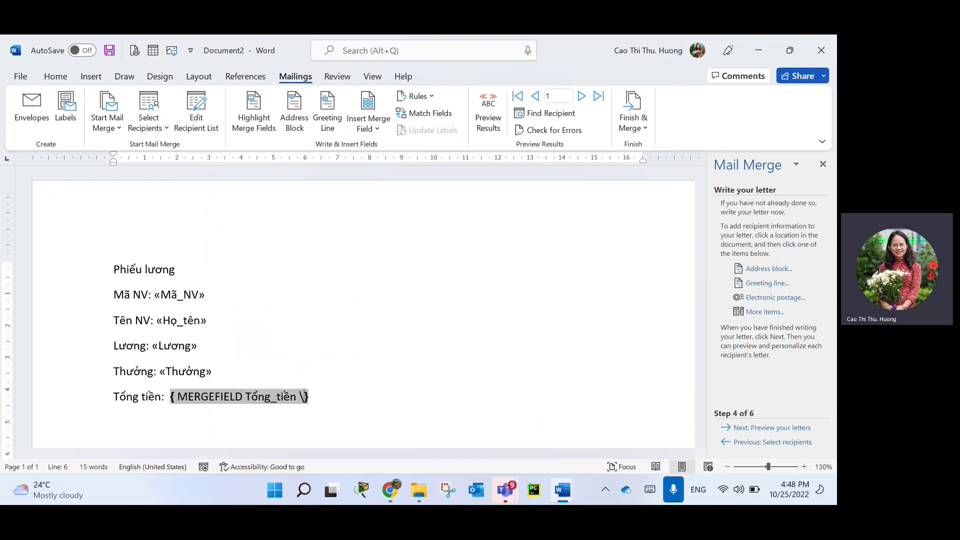
text(# ,0)
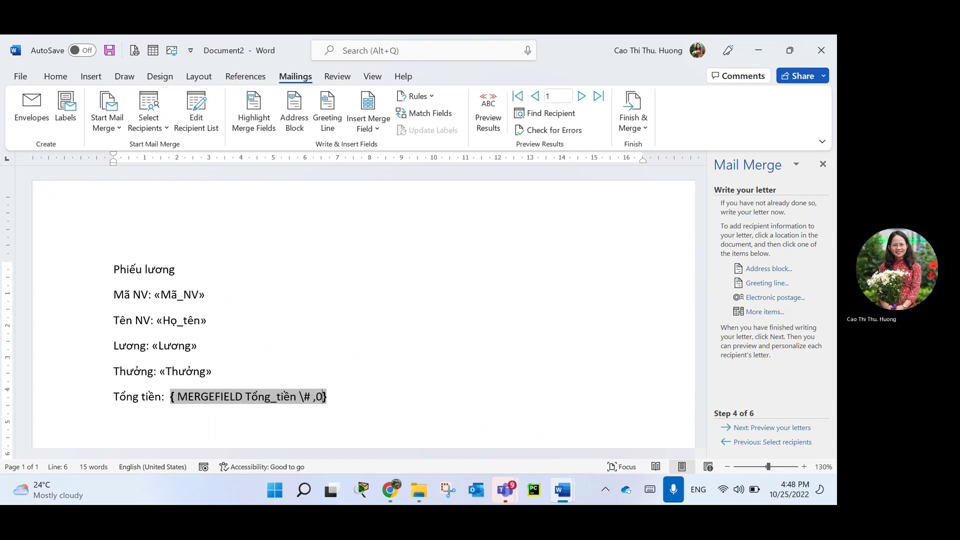
text(.00)
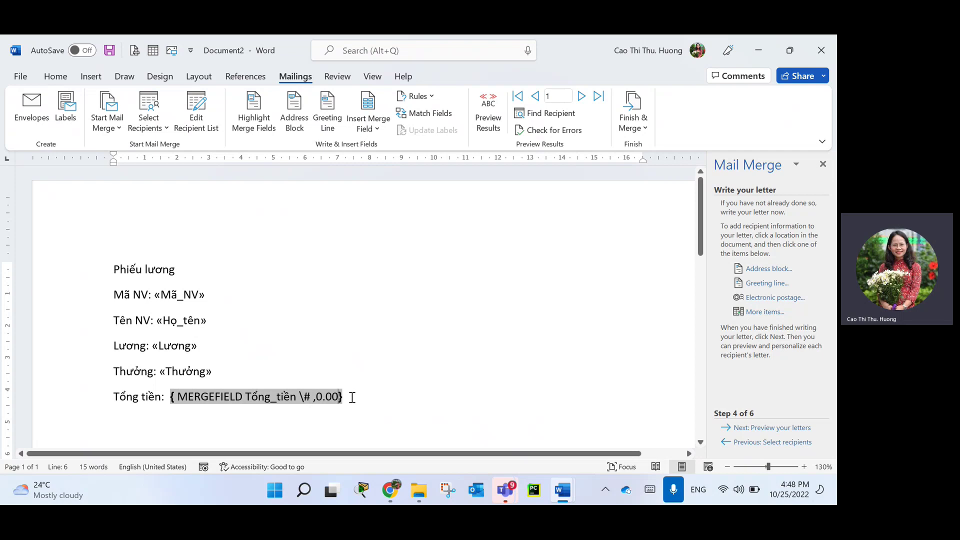
drag(327, 403, 344, 400)
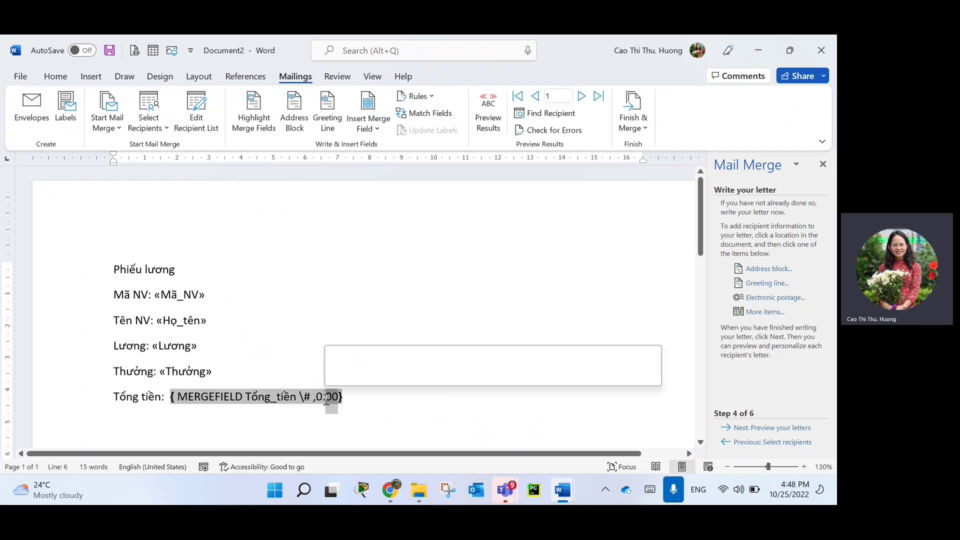
click(392, 419)
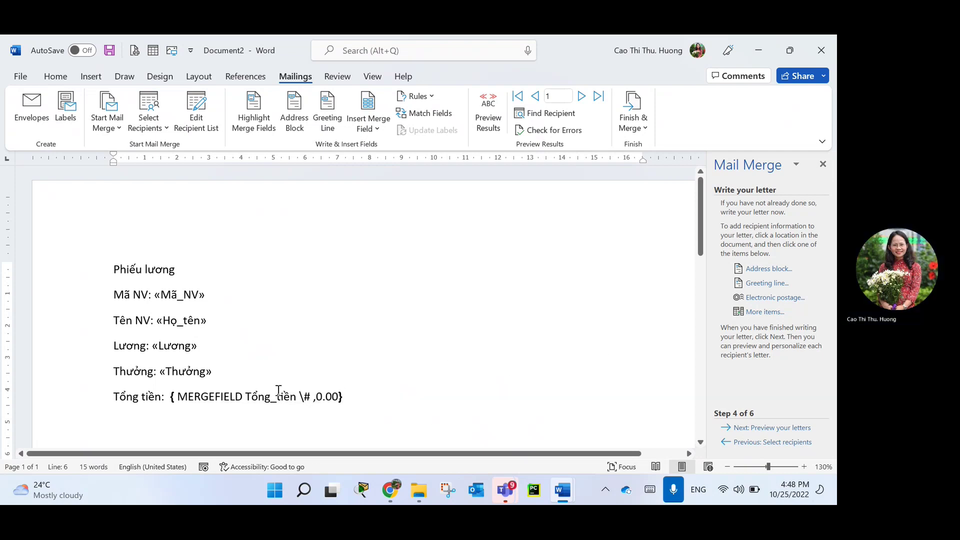
key(Left)
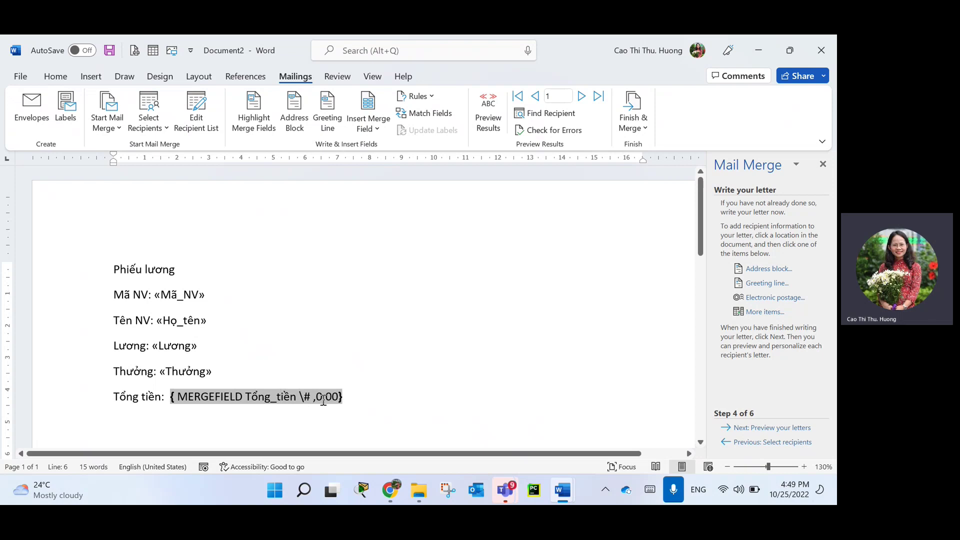
right_click(306, 395)
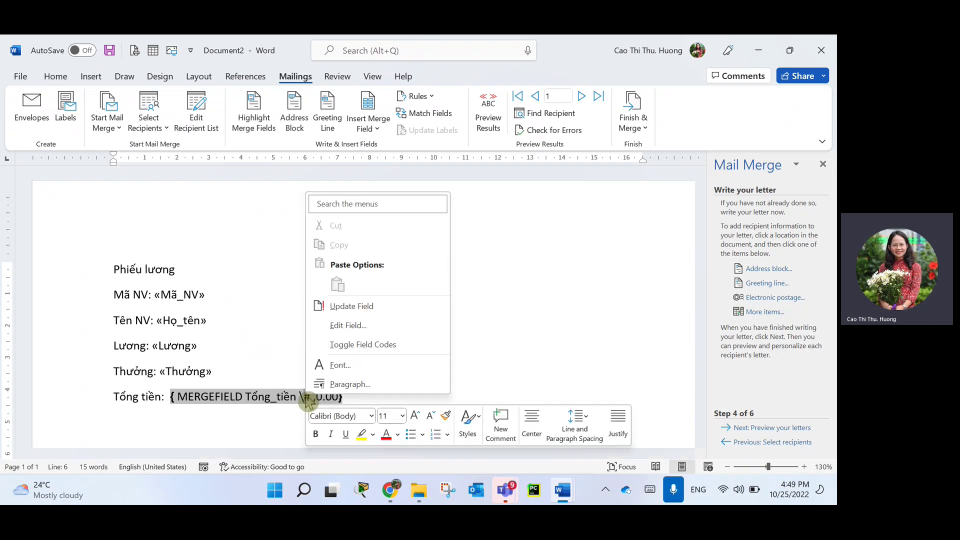
click(349, 345)
click(361, 417)
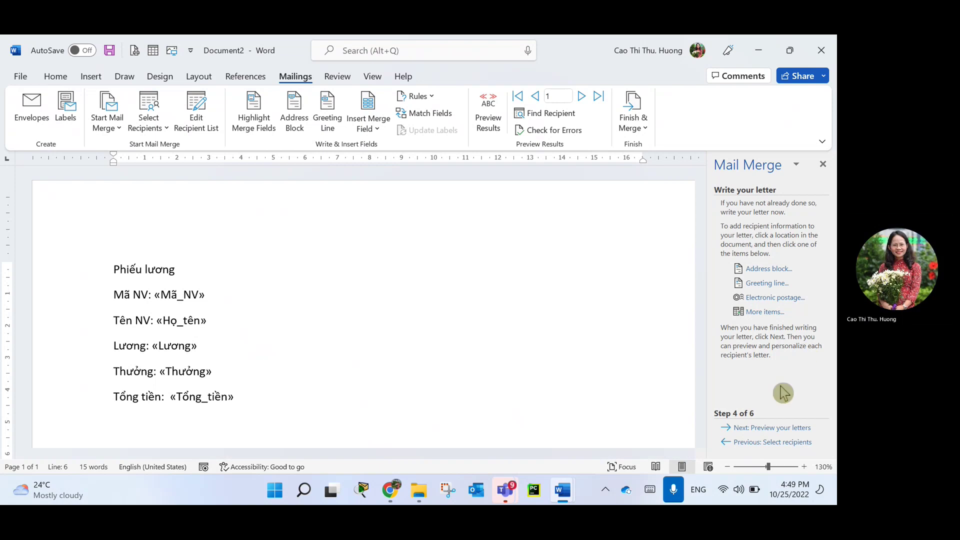
Preview the letter to check the total shows 95,000,000.00, then return to editing.
click(750, 428)
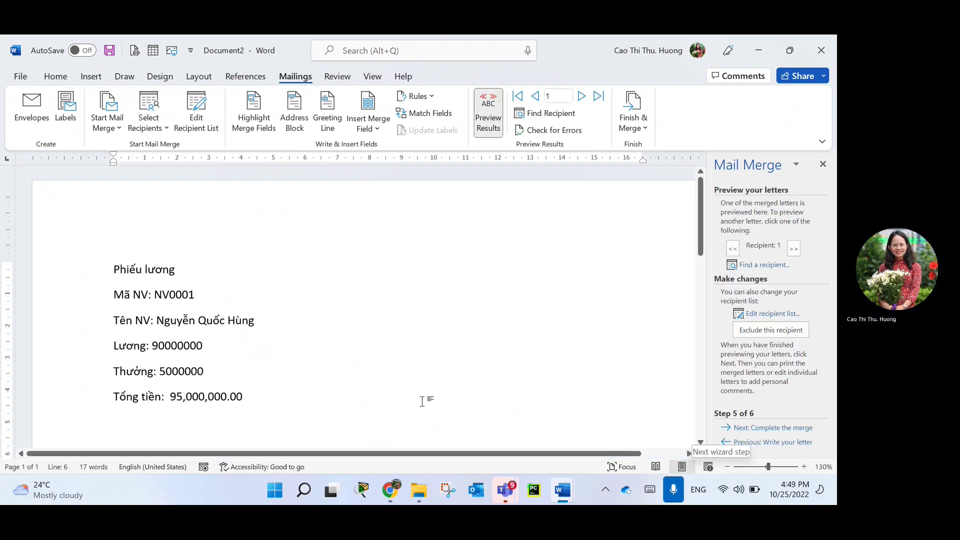
drag(256, 396, 208, 403)
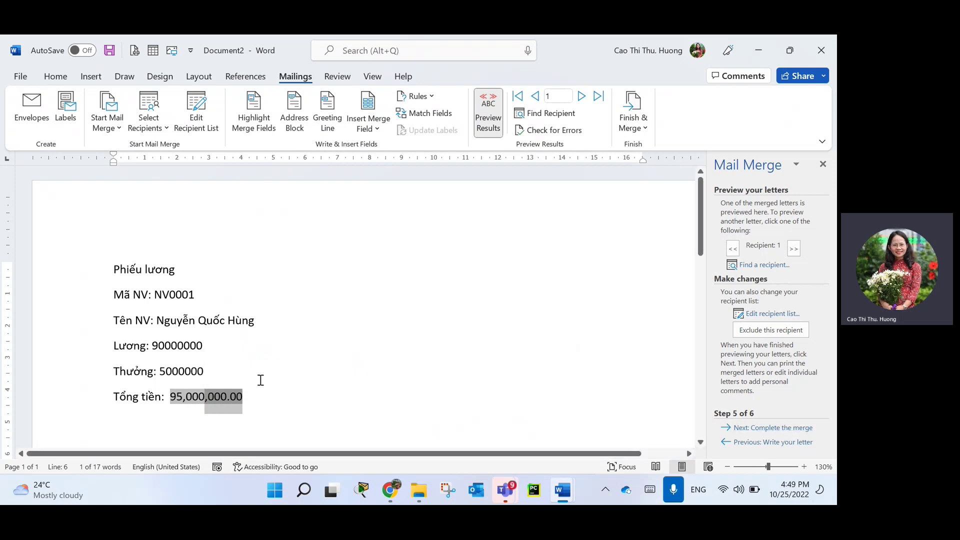
click(251, 397)
drag(234, 397, 230, 395)
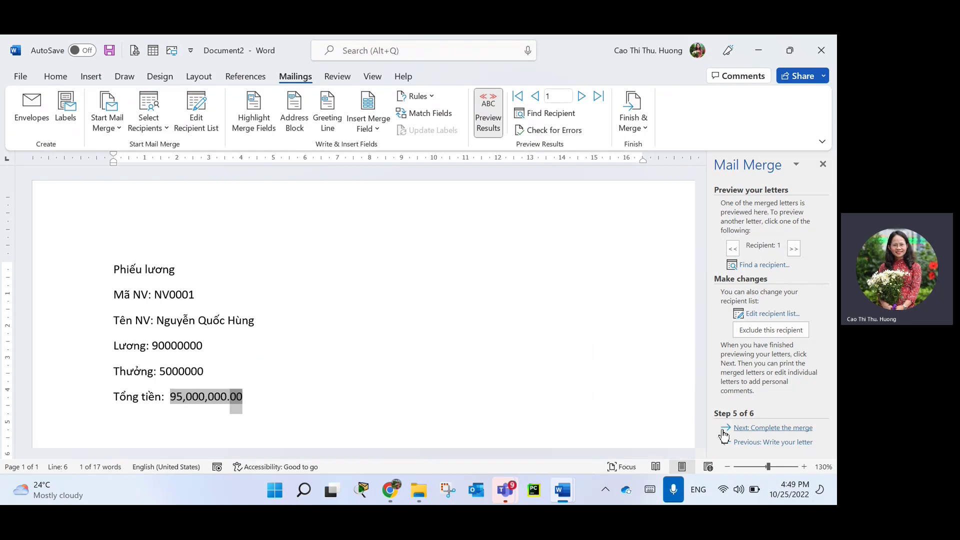
click(739, 443)
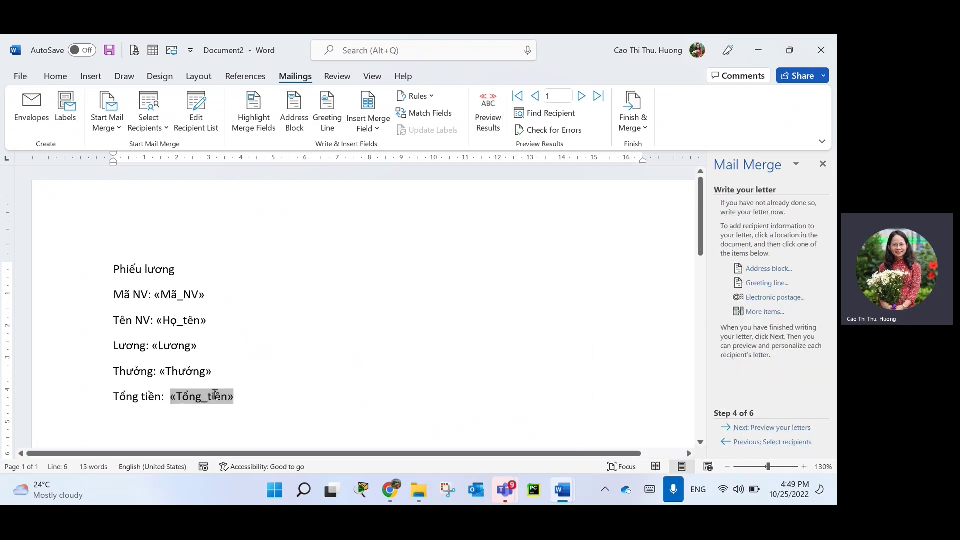
Remove the decimals from the Tổng_tiền field's number format.
right_click(215, 395)
click(275, 343)
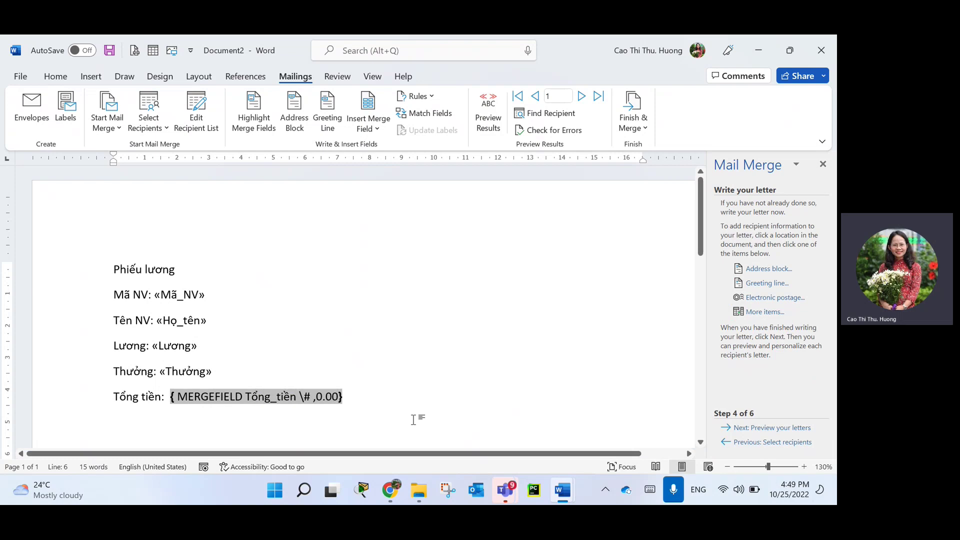
key(BackSpace)
key(BackSpace)
key(BackSpace)
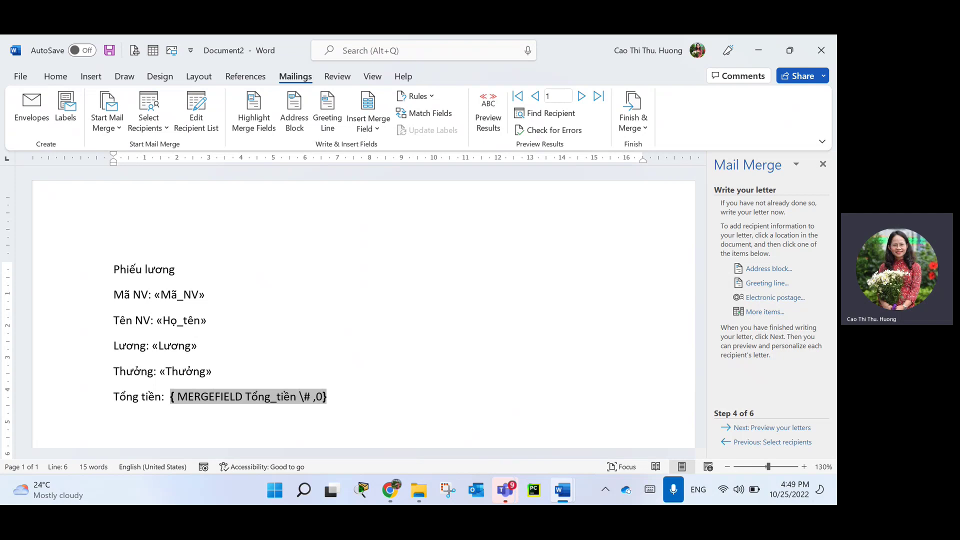
right_click(255, 395)
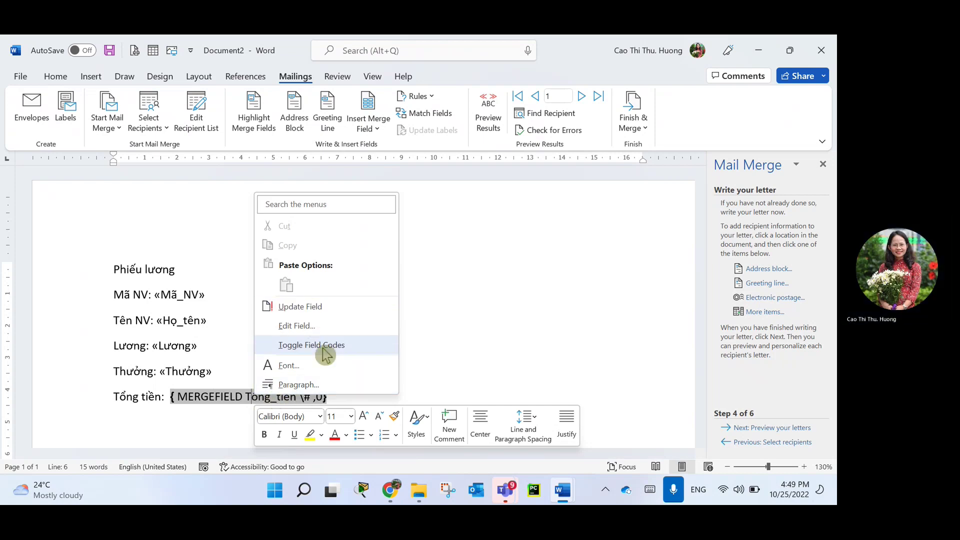
click(324, 345)
click(342, 400)
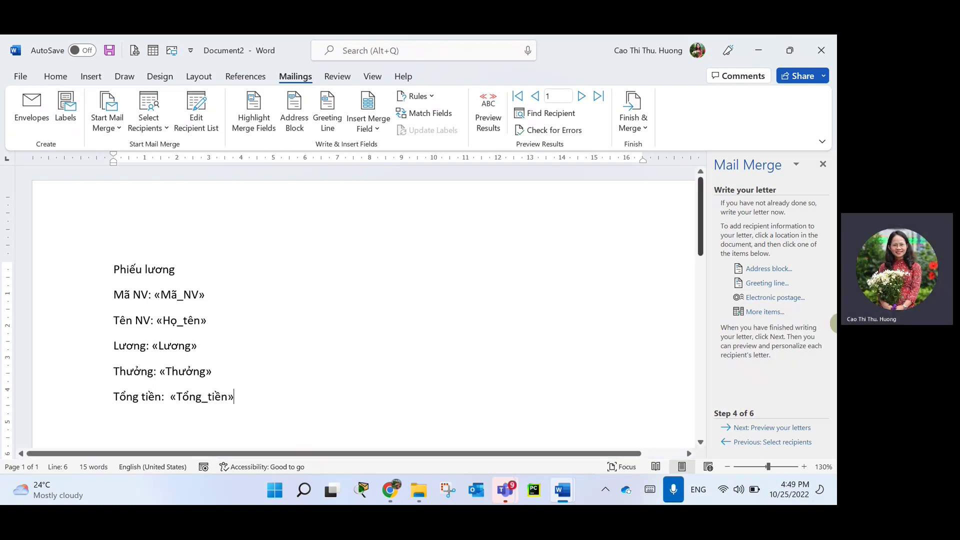
Preview the whole-number total and the salary and bonus amounts, then return to editing.
click(752, 427)
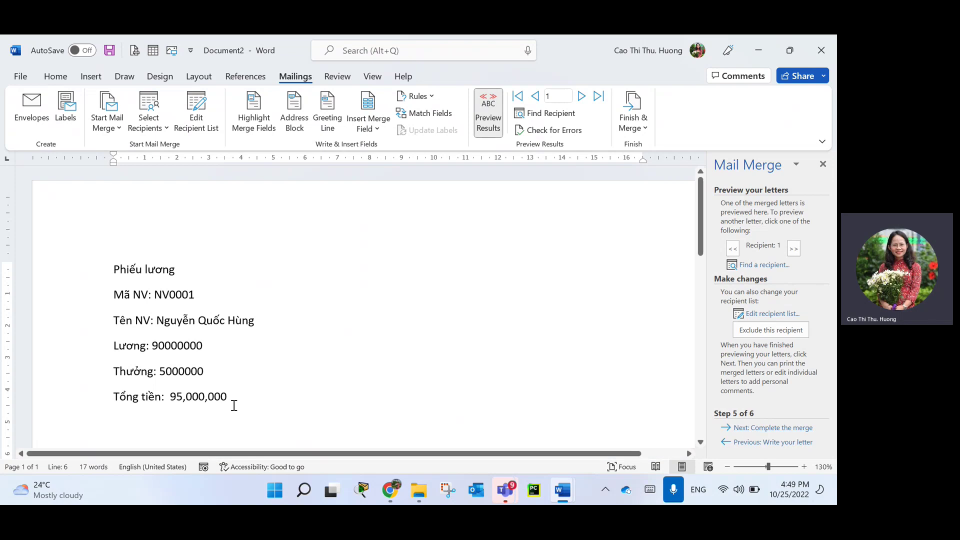
drag(244, 398, 168, 396)
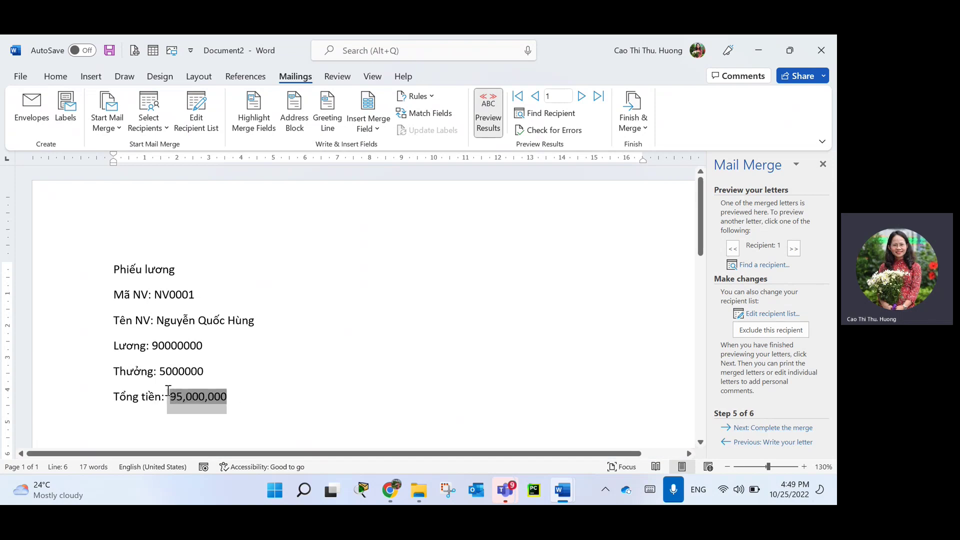
click(151, 349)
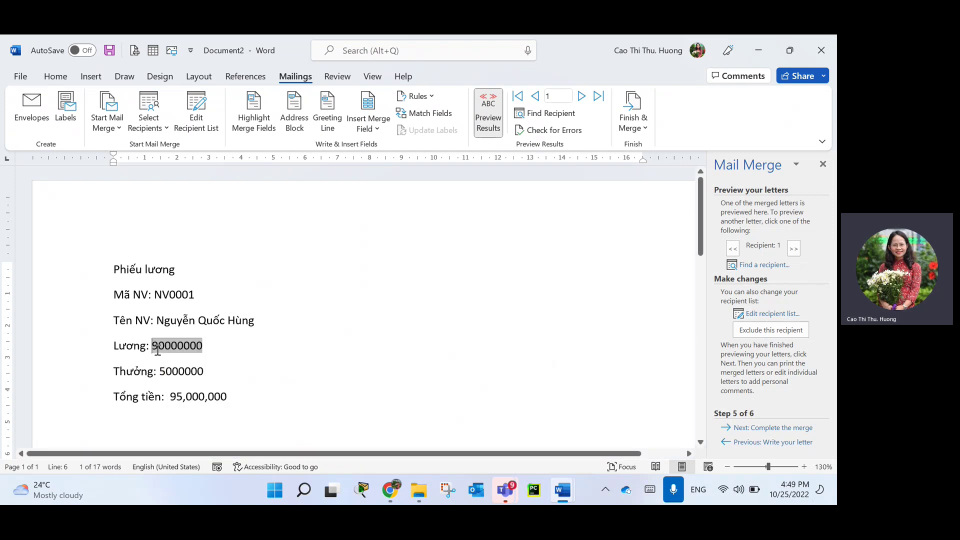
click(190, 370)
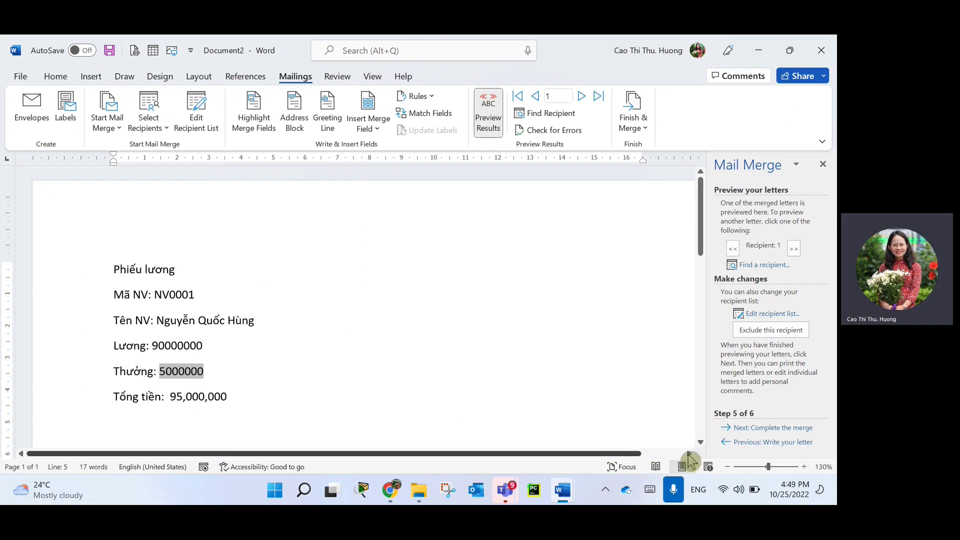
click(751, 443)
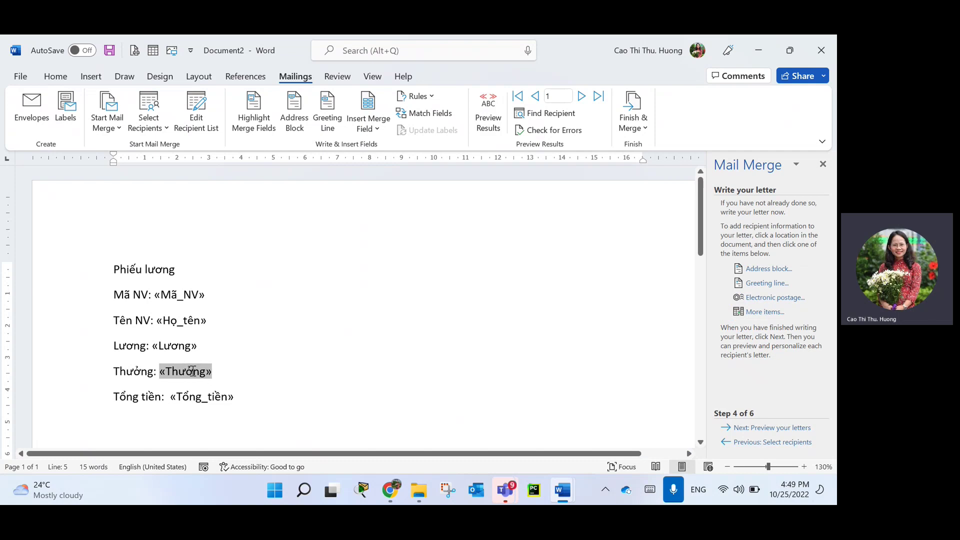
Add the \# ,0 number format to the Thưởng field code.
right_click(192, 371)
click(244, 315)
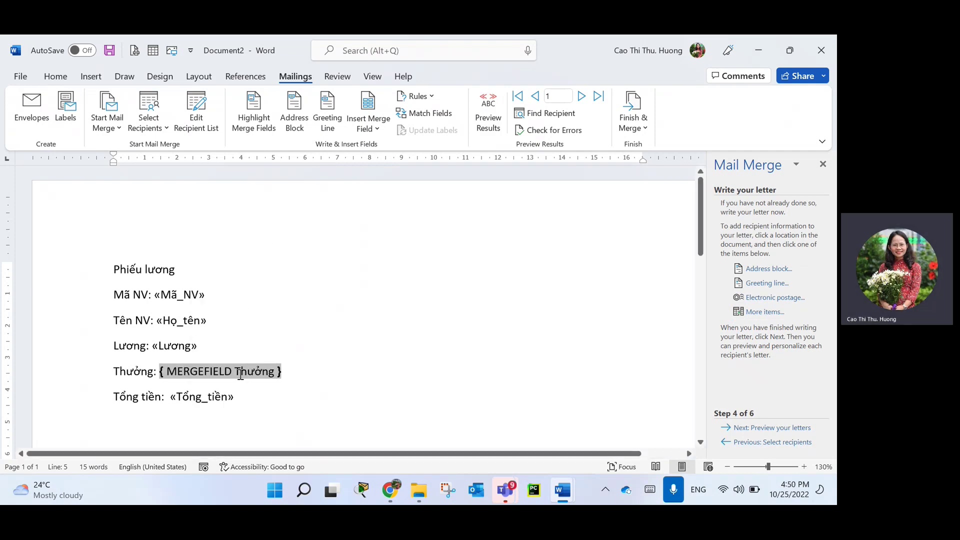
text(\)
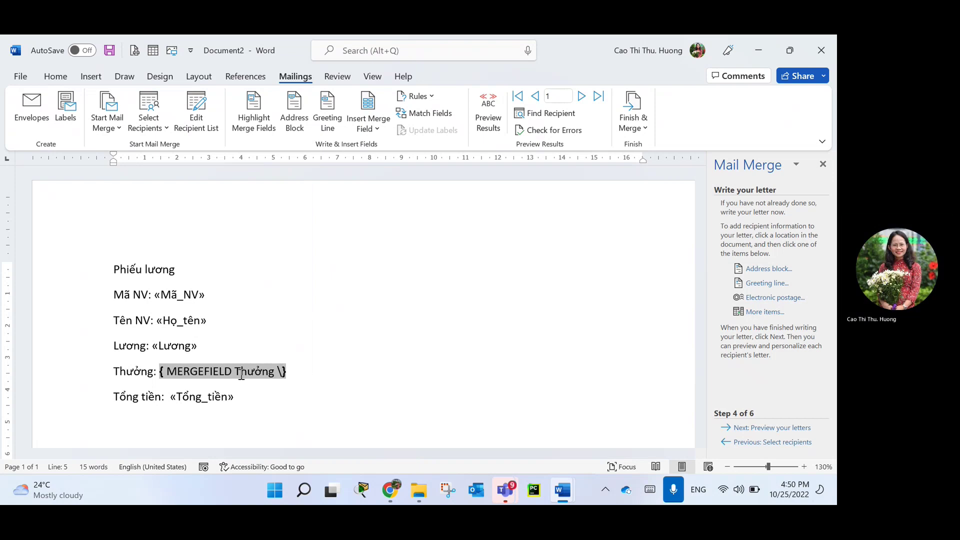
text(# ,0)
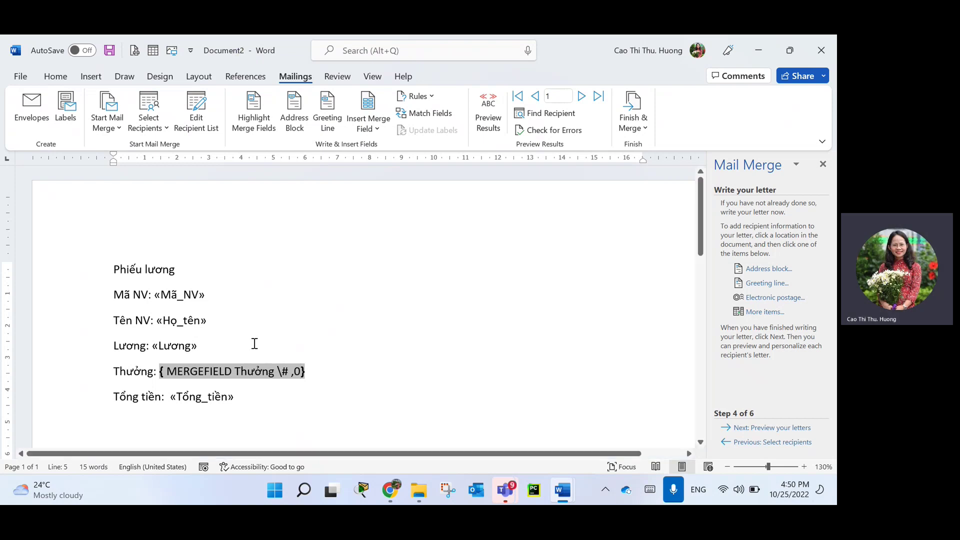
right_click(215, 396)
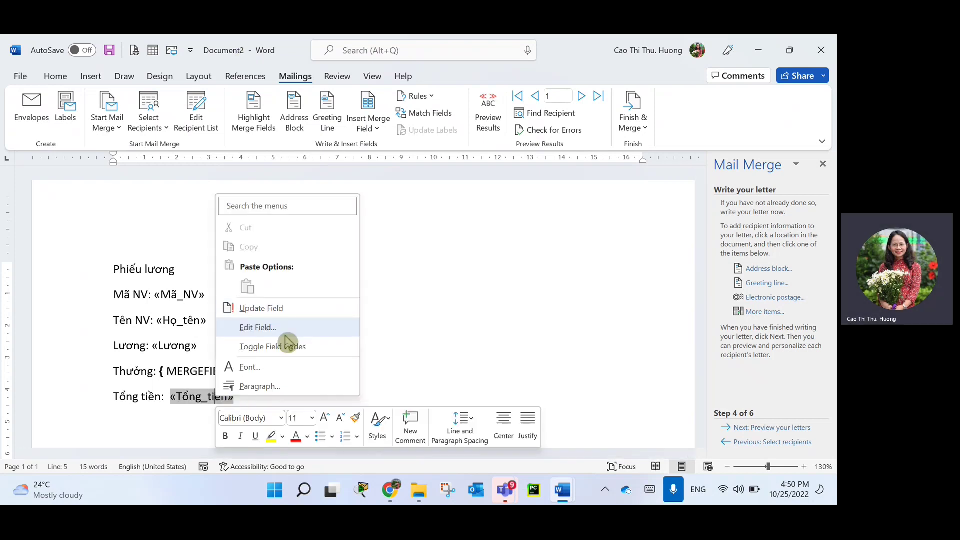
click(300, 346)
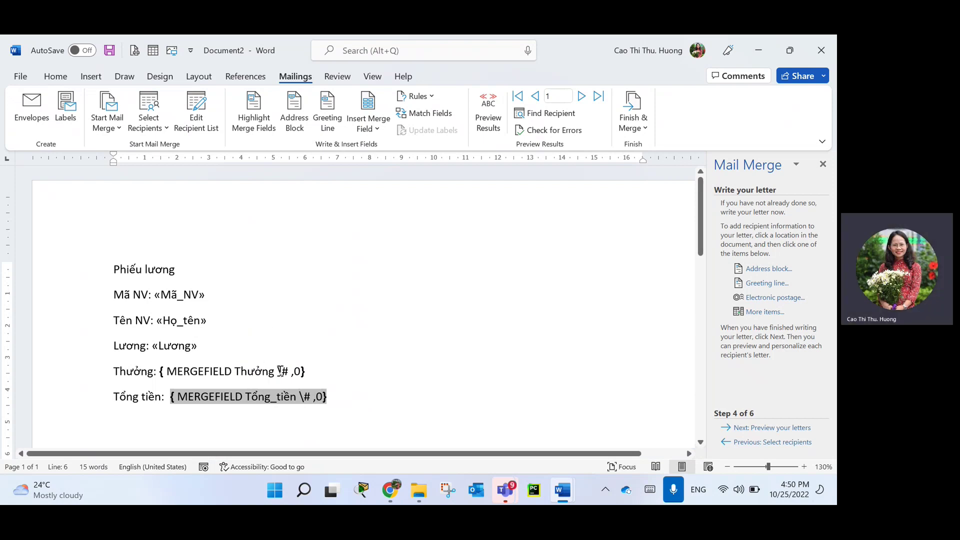
Add the \# ,0 number format to the Lương field code.
right_click(300, 375)
right_click(173, 346)
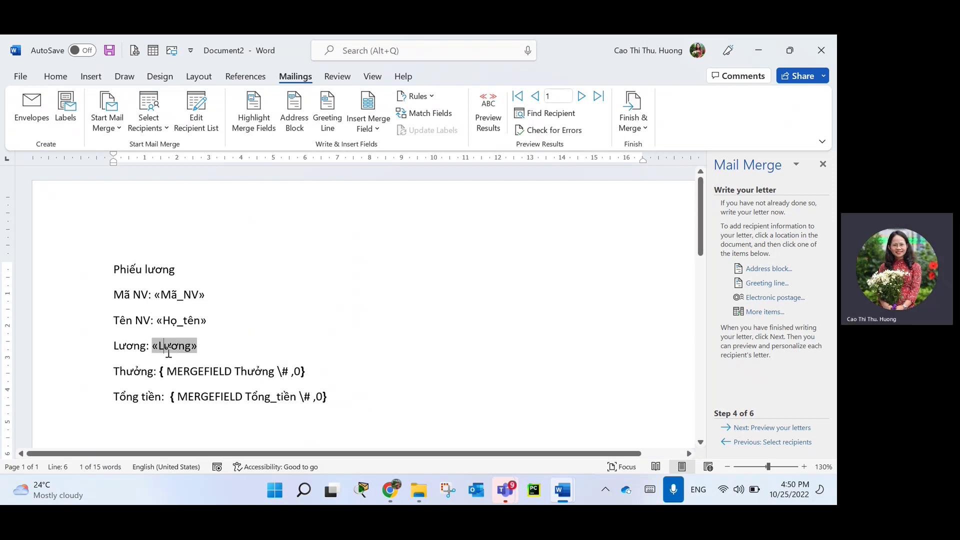
click(226, 298)
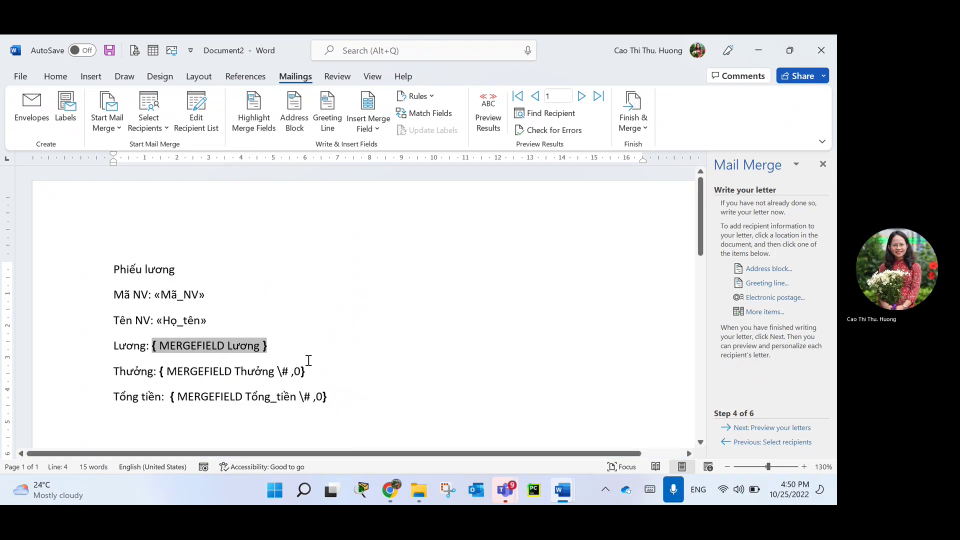
text(\)
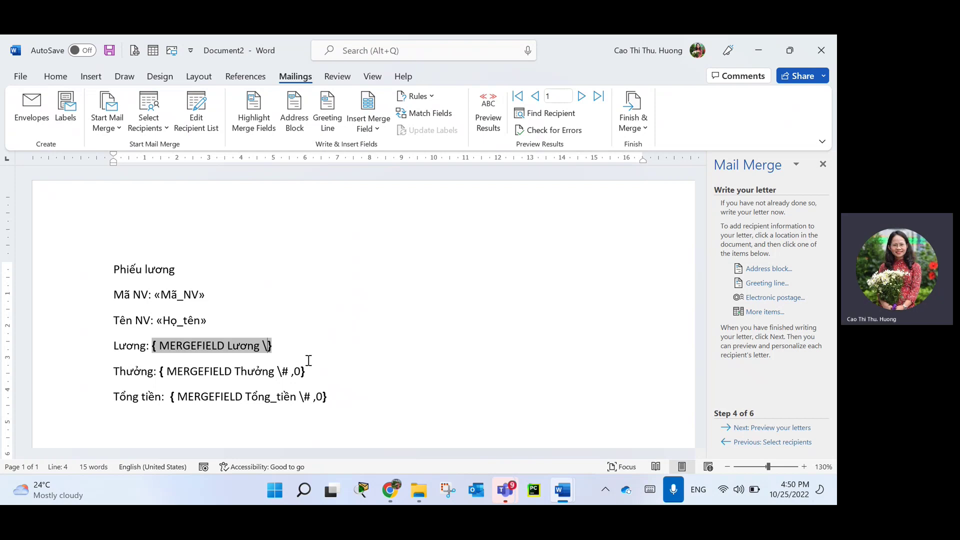
text(# ,0)
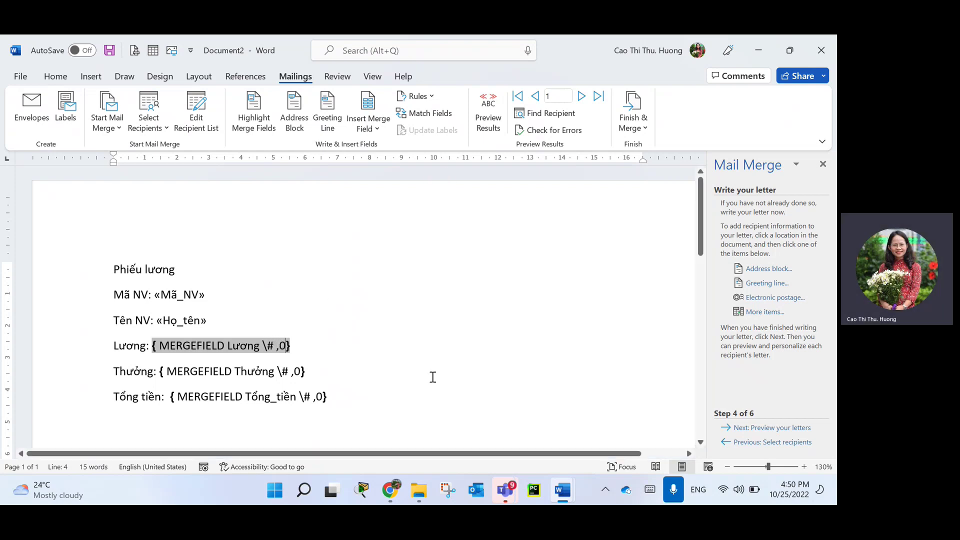
click(435, 351)
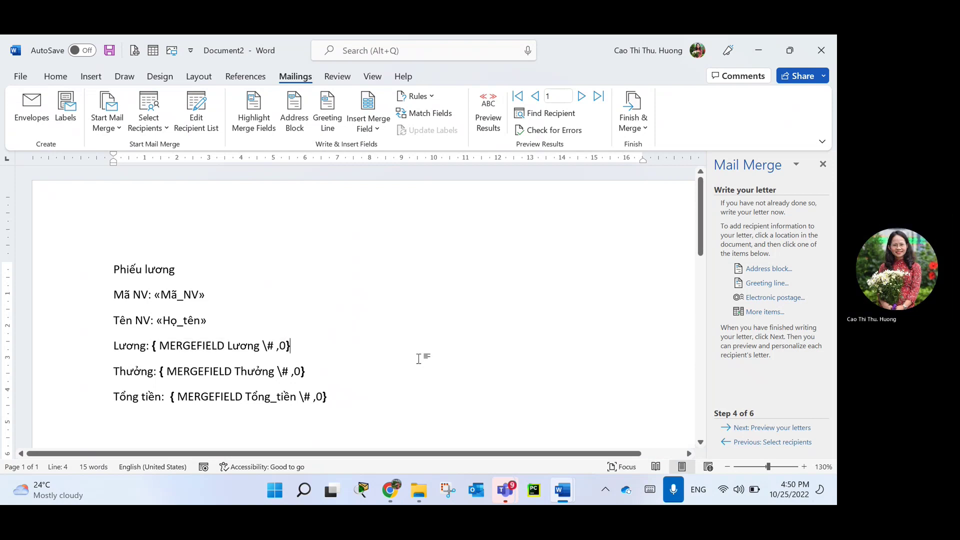
Toggle the Lương, Thưởng and Tổng tiền fields back to showing their names.
right_click(236, 352)
click(280, 300)
right_click(232, 373)
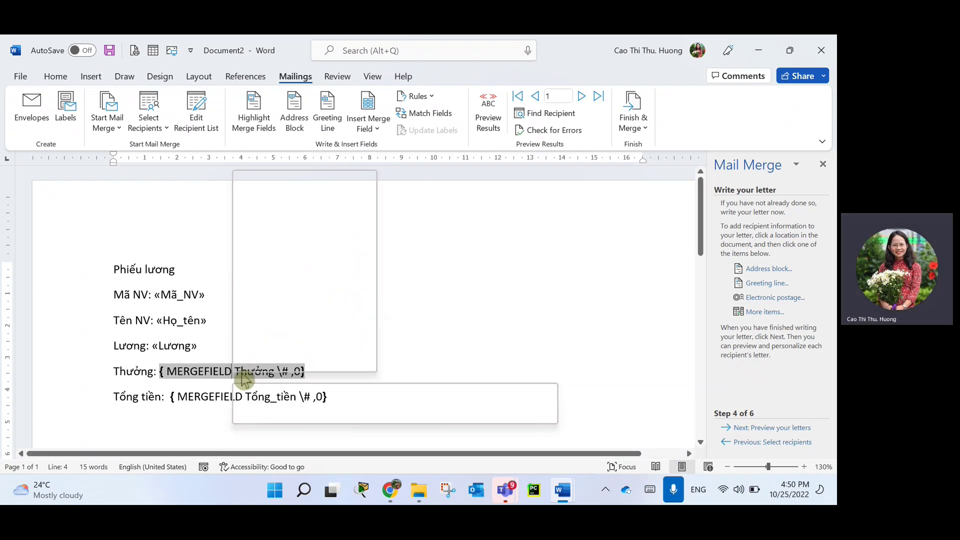
click(282, 325)
right_click(241, 397)
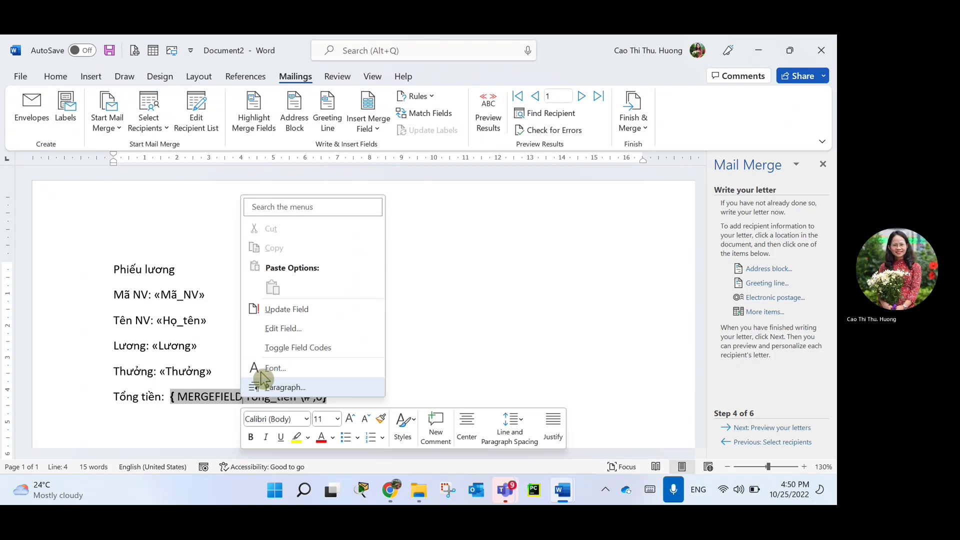
click(289, 348)
Preview recipient 1's payslip and check the 90,000,000 salary and 5,000,000 bonus.
click(762, 429)
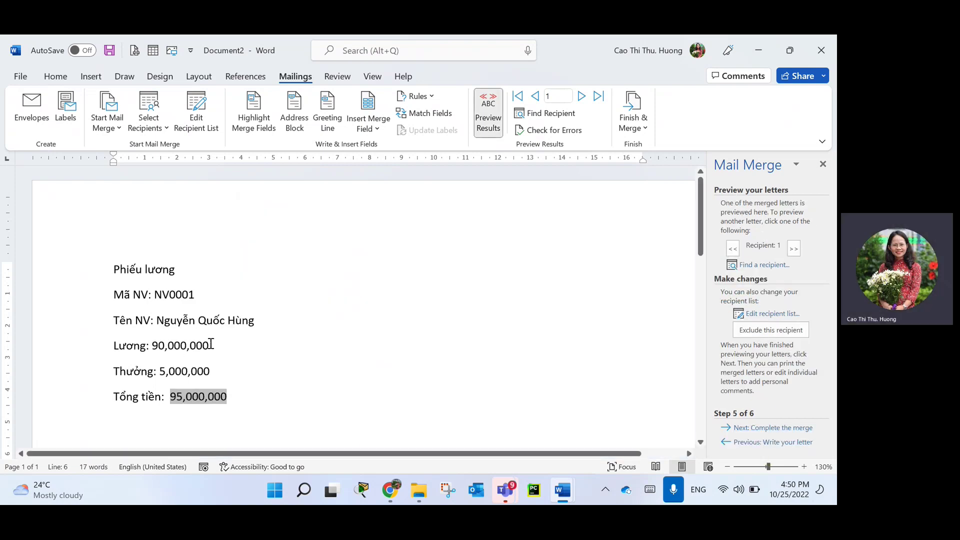
drag(210, 344, 152, 347)
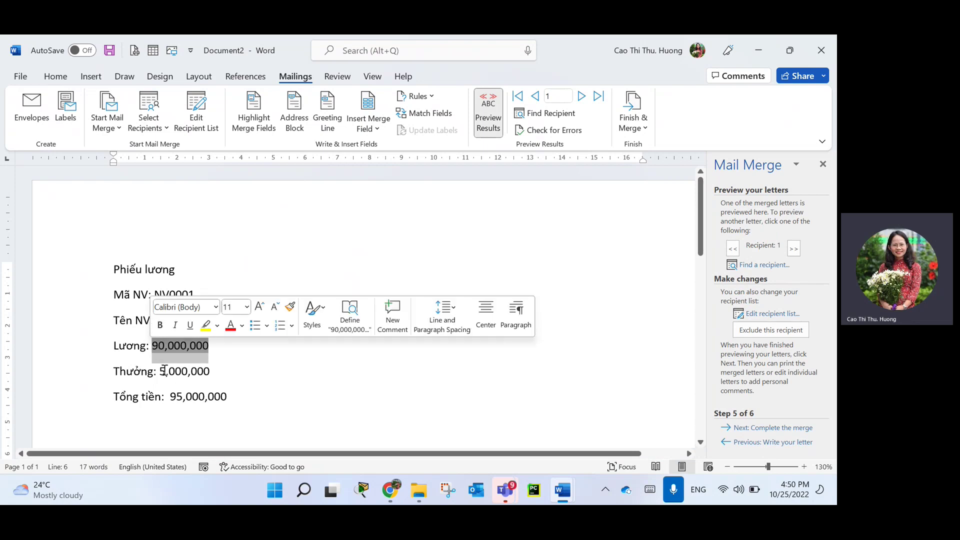
click(164, 371)
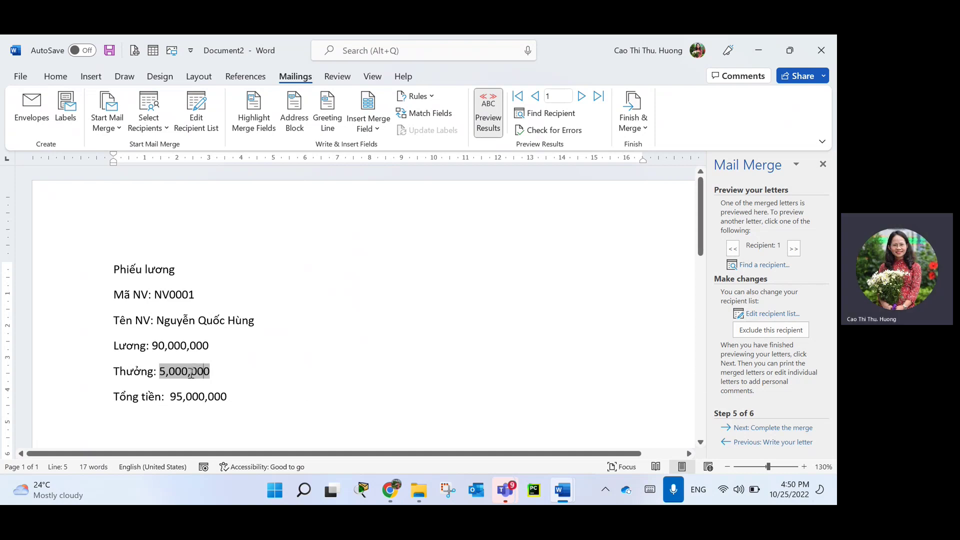
Inspect the Thưởng field's \# ,0 code, then show its 5,000,000 result again.
right_click(194, 372)
click(256, 324)
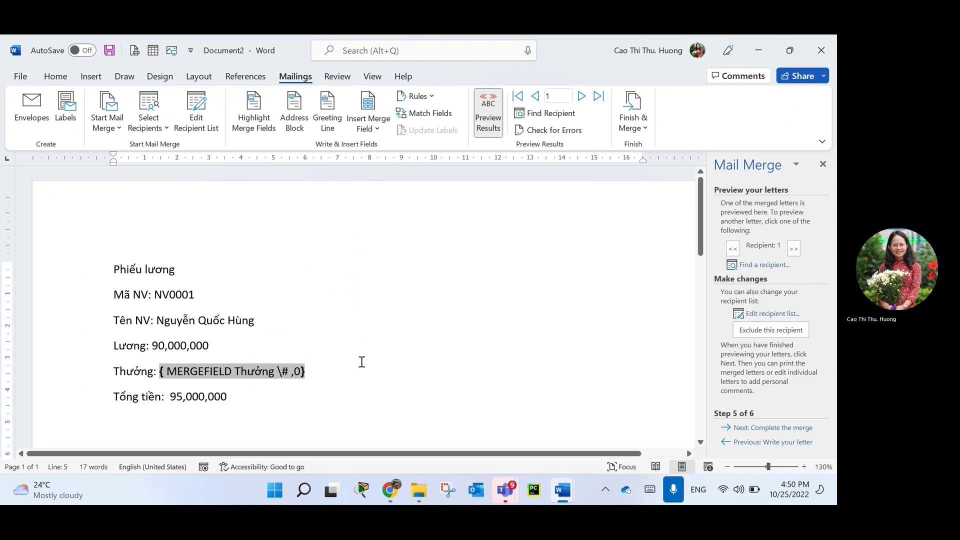
right_click(270, 377)
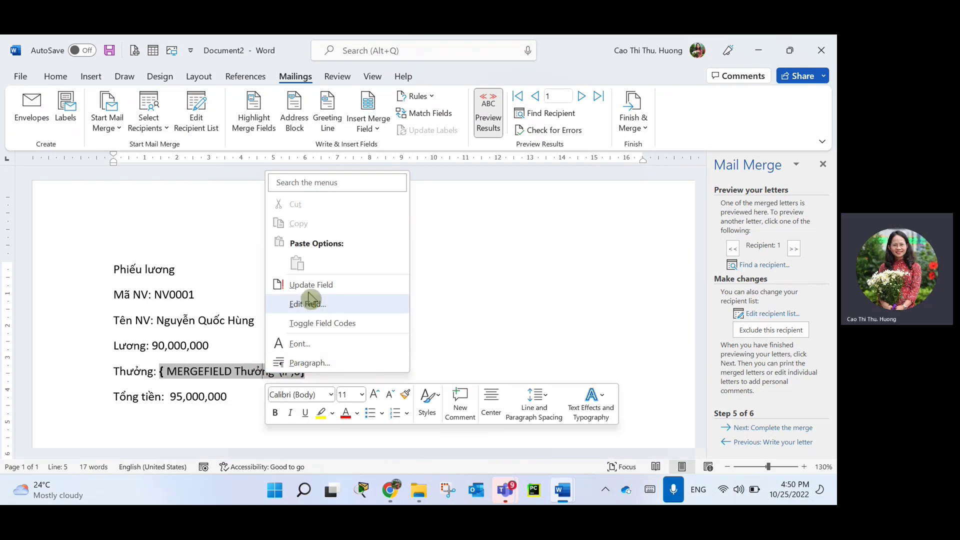
click(331, 324)
click(403, 376)
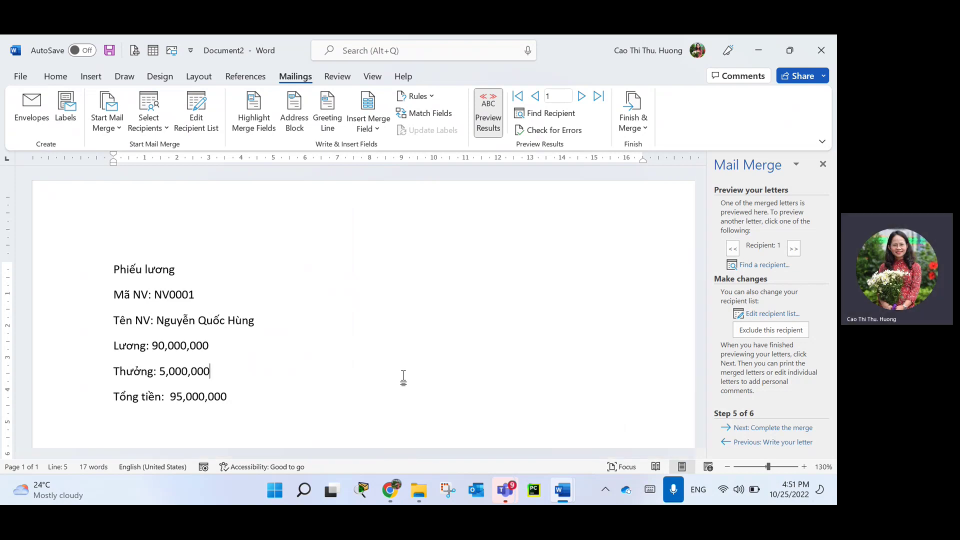
Close the payslip document without saving and show the desktop.
click(828, 50)
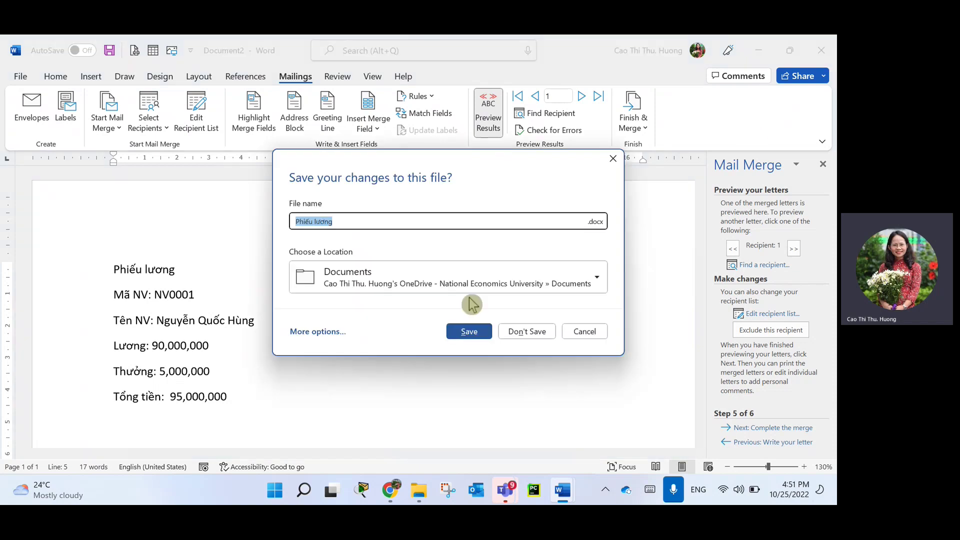
click(544, 338)
key(super+d)
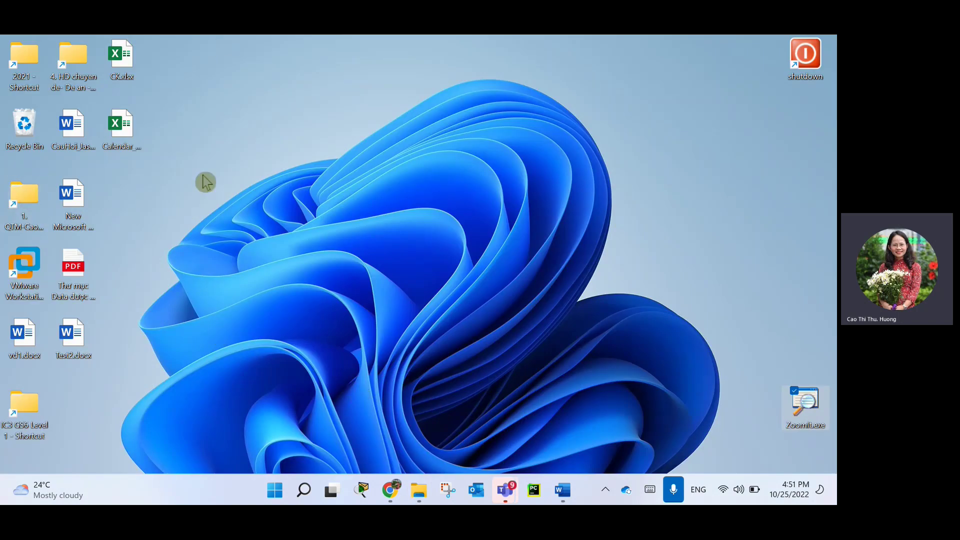
click(359, 199)
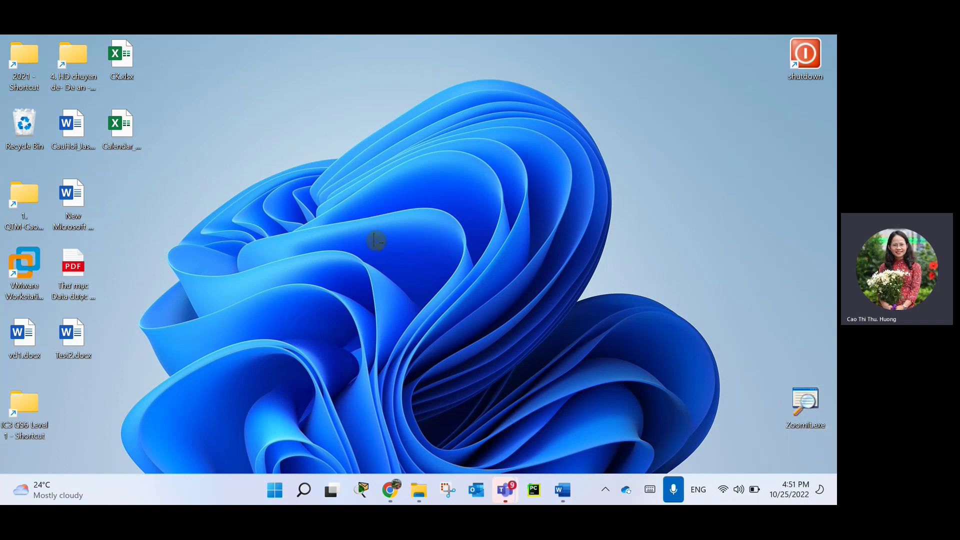
Create a New Microsoft Excel Worksheet file on the desktop with its default name.
right_click(376, 241)
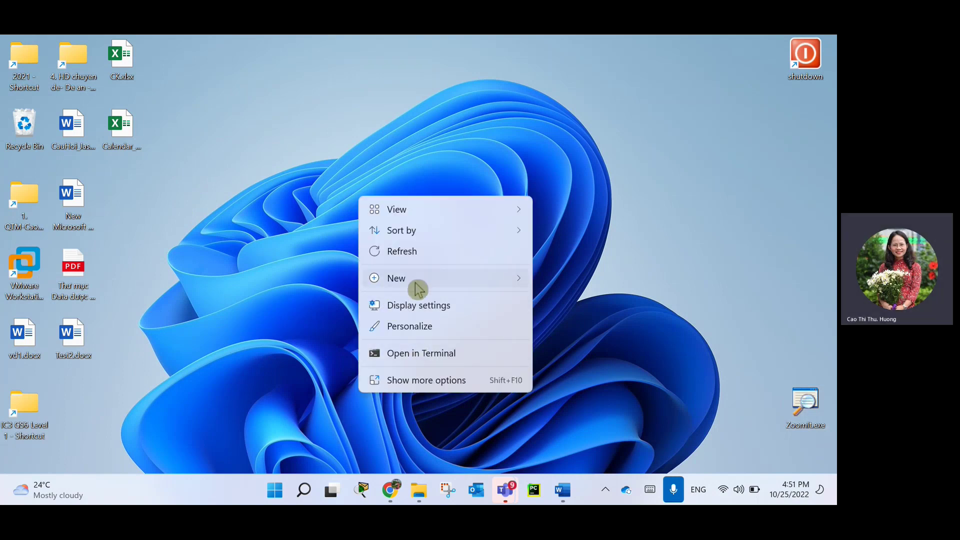
mouse_move(418, 288)
click(618, 276)
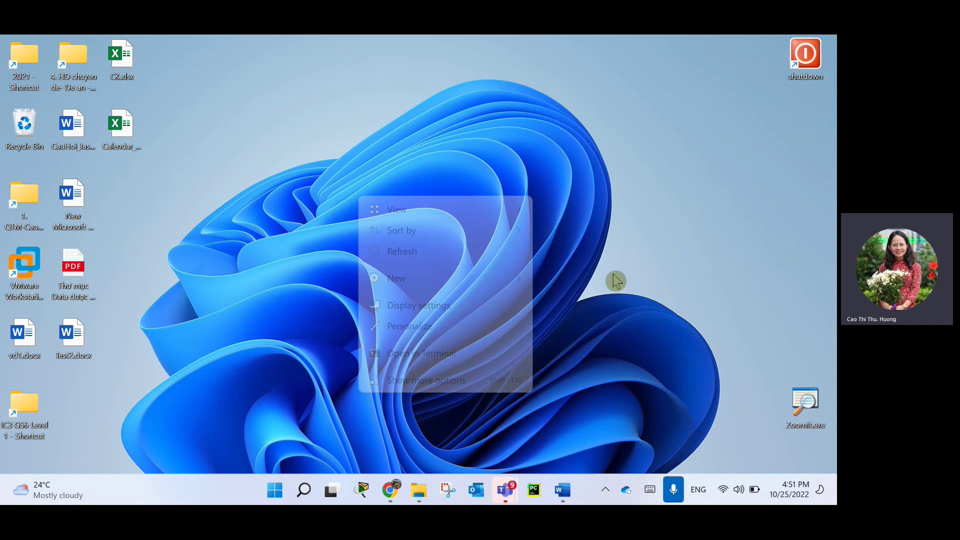
click(370, 196)
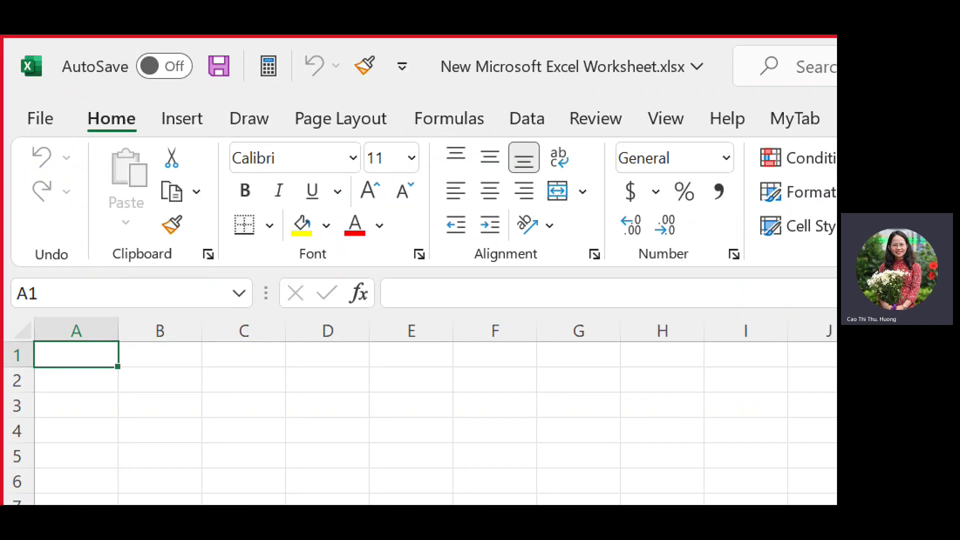
Make several drags in the blank New Microsoft Excel Worksheet.xlsx window, then press Escape.
drag(51, 83, 63, 93)
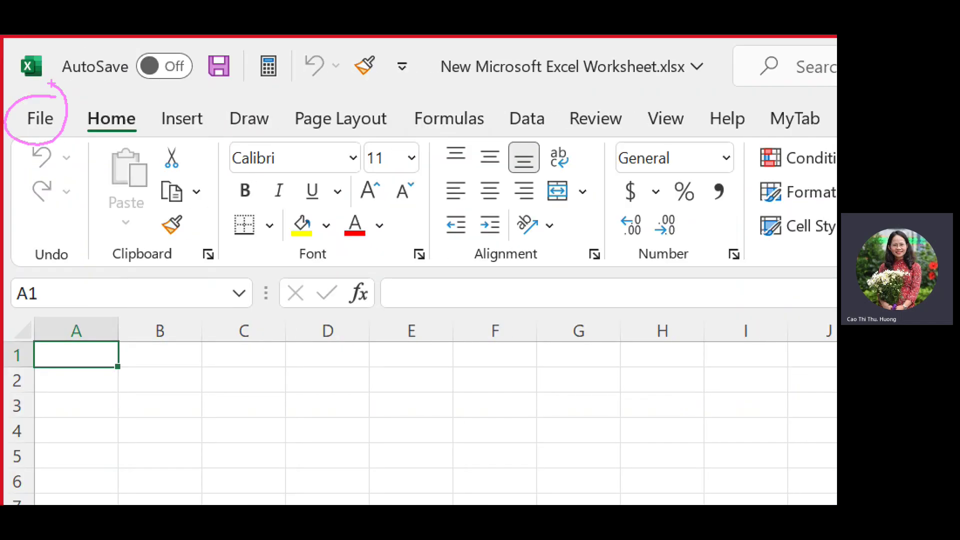
drag(88, 139, 201, 133)
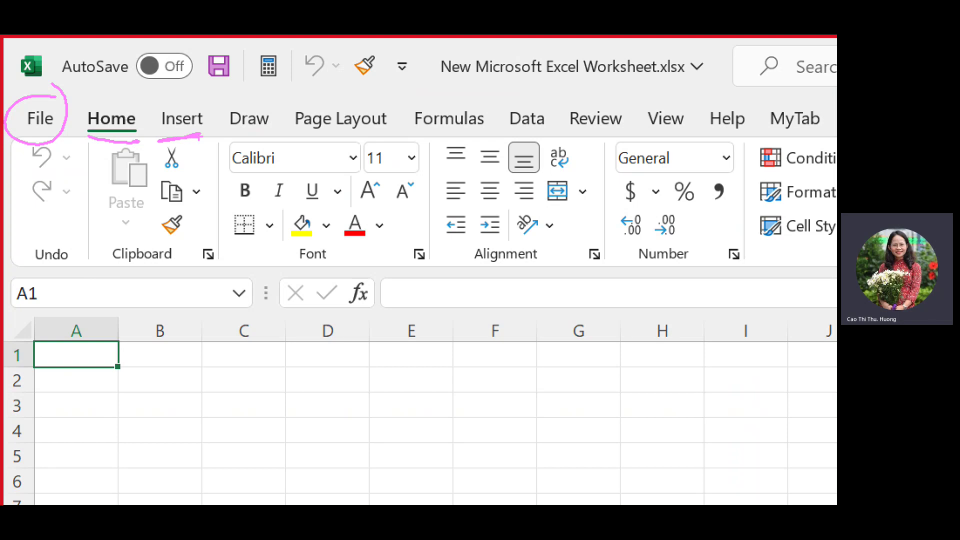
mouse_move(703, 113)
mouse_down()
mouse_move(664, 149)
mouse_move(716, 124)
mouse_up()
drag(629, 109, 625, 125)
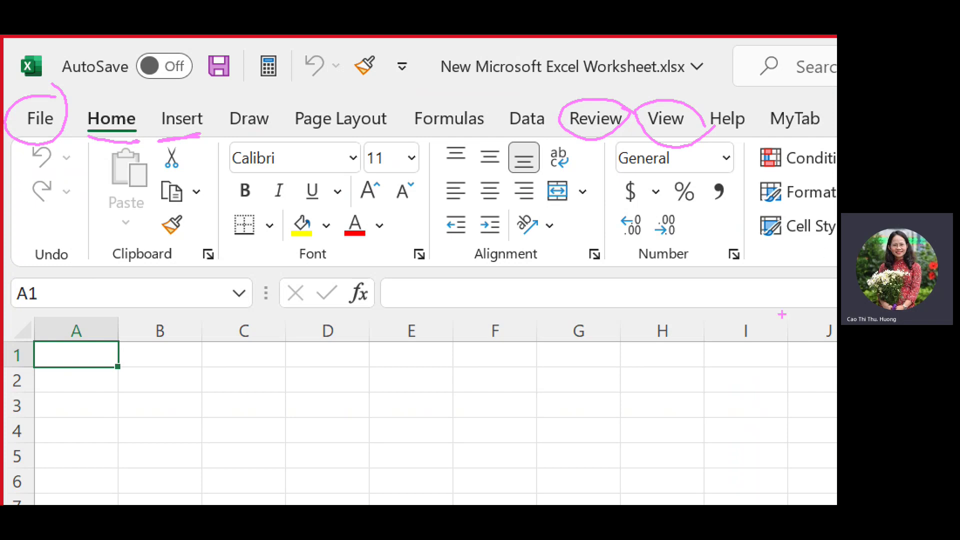
key(Escape)
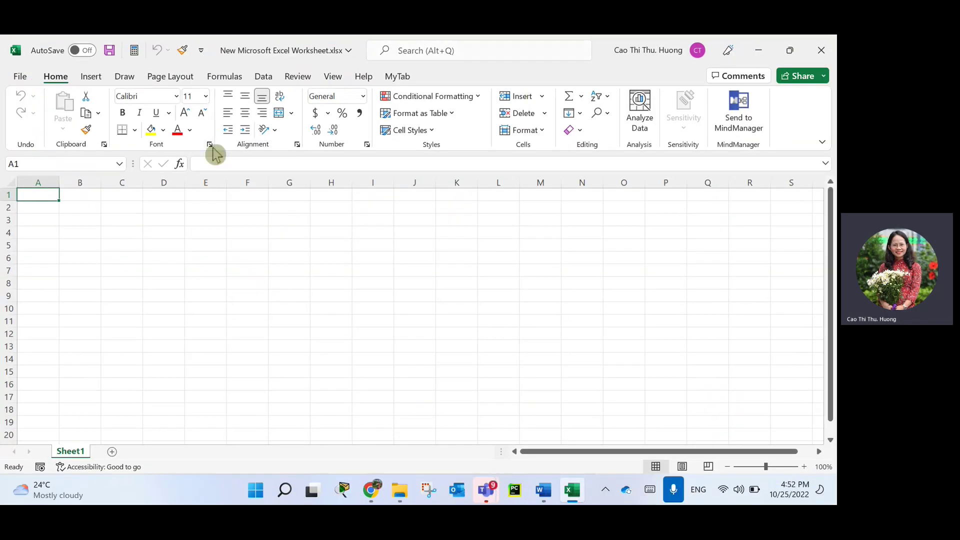
Tour the Insert, Home, Insert again and Page Layout ribbon tabs.
click(89, 76)
click(57, 77)
click(91, 78)
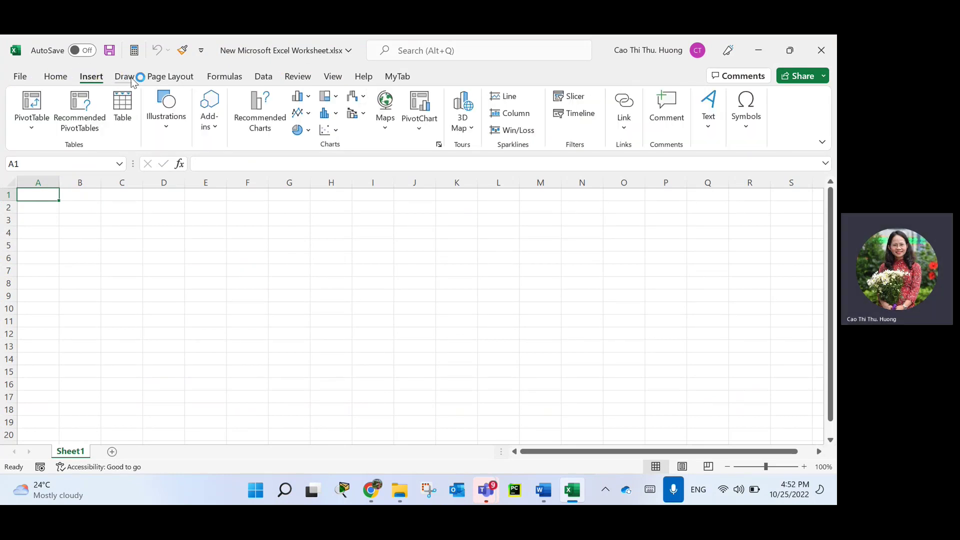
click(169, 77)
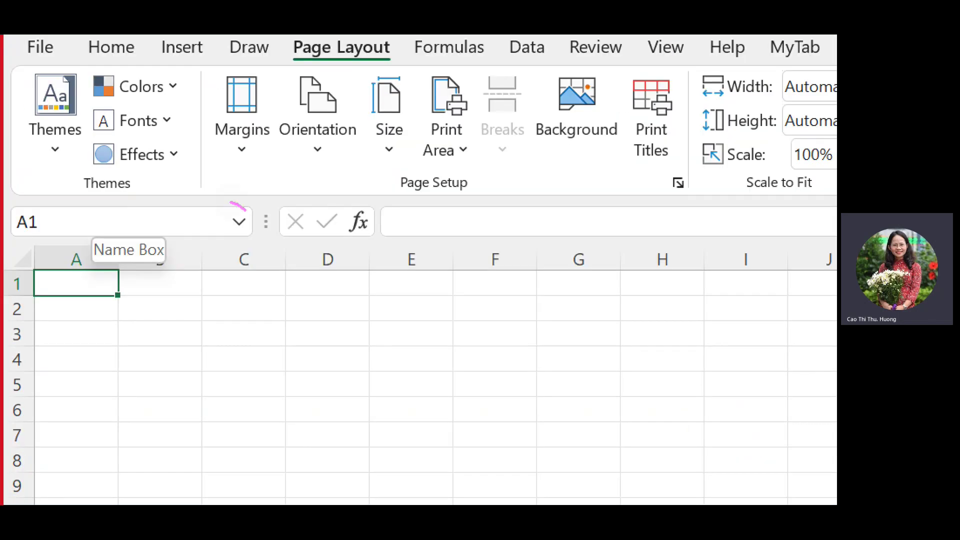
Draw marking strokes over the Page Layout options, then dismiss them with Escape.
mouse_move(230, 203)
mouse_down()
mouse_move(4, 205)
mouse_move(106, 229)
mouse_move(248, 211)
mouse_up()
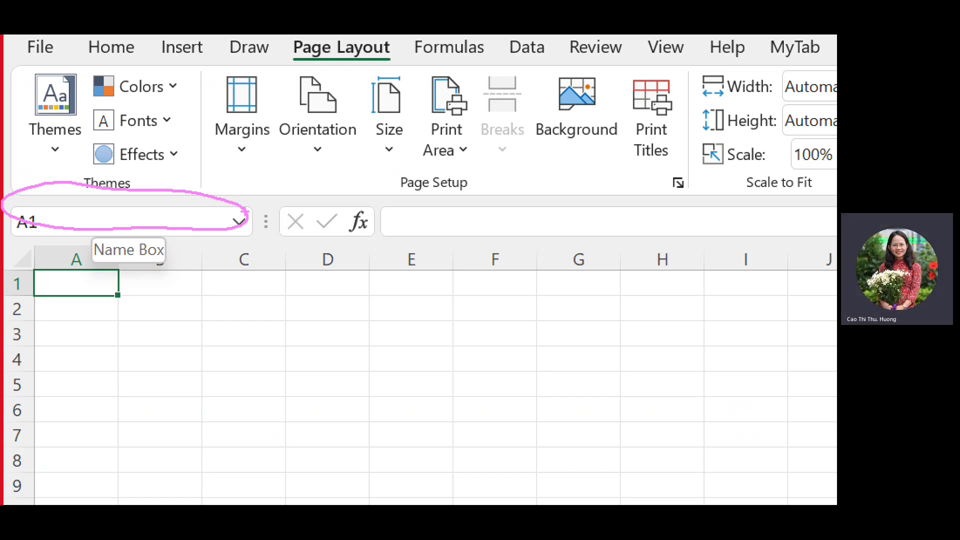
mouse_move(425, 205)
mouse_down()
mouse_move(379, 238)
mouse_move(762, 248)
mouse_move(522, 204)
mouse_move(836, 210)
mouse_up()
drag(670, 259, 768, 255)
mouse_move(194, 261)
mouse_down()
mouse_move(105, 279)
mouse_move(197, 254)
mouse_up()
mouse_move(410, 265)
mouse_down()
mouse_move(786, 259)
mouse_move(644, 260)
mouse_up()
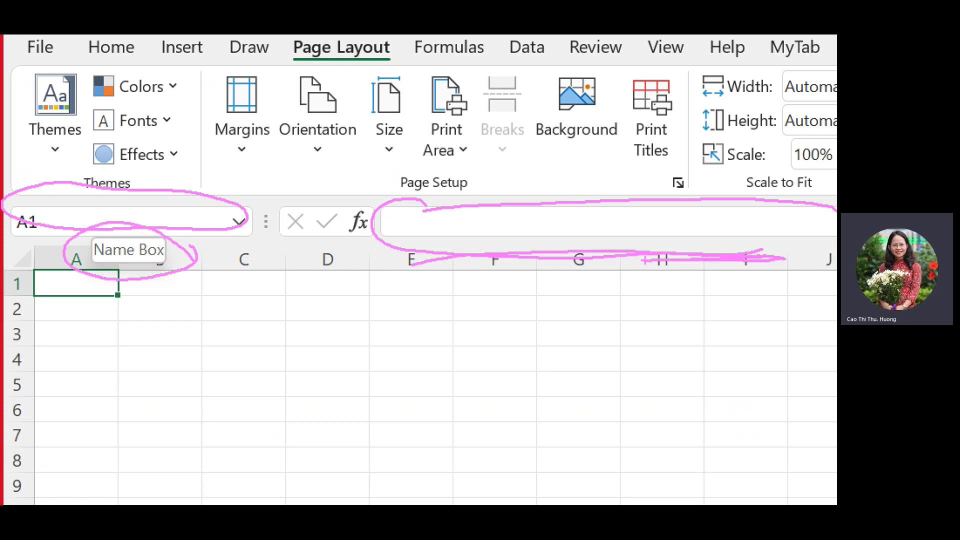
key(Escape)
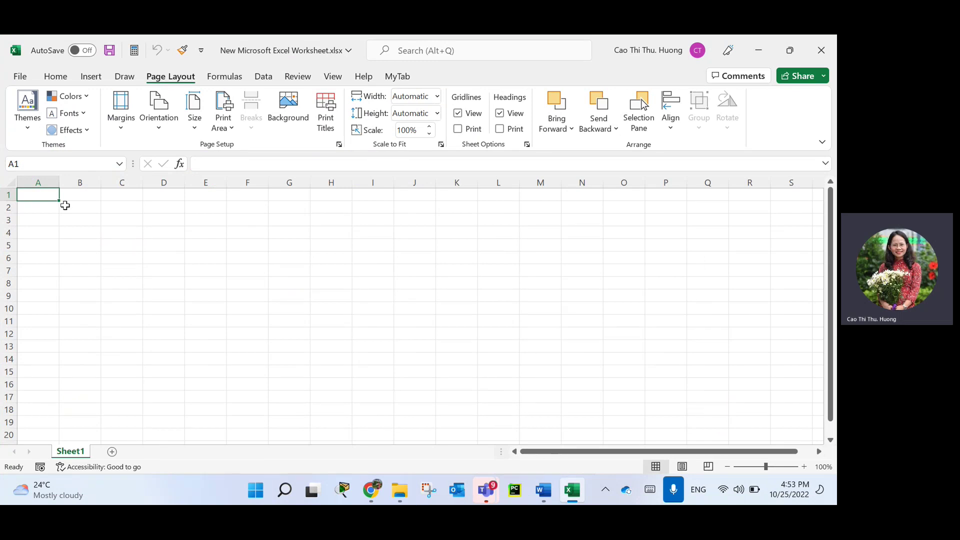
Enter Sổ tính in A1 and Trang tính in A2.
text(So tính)
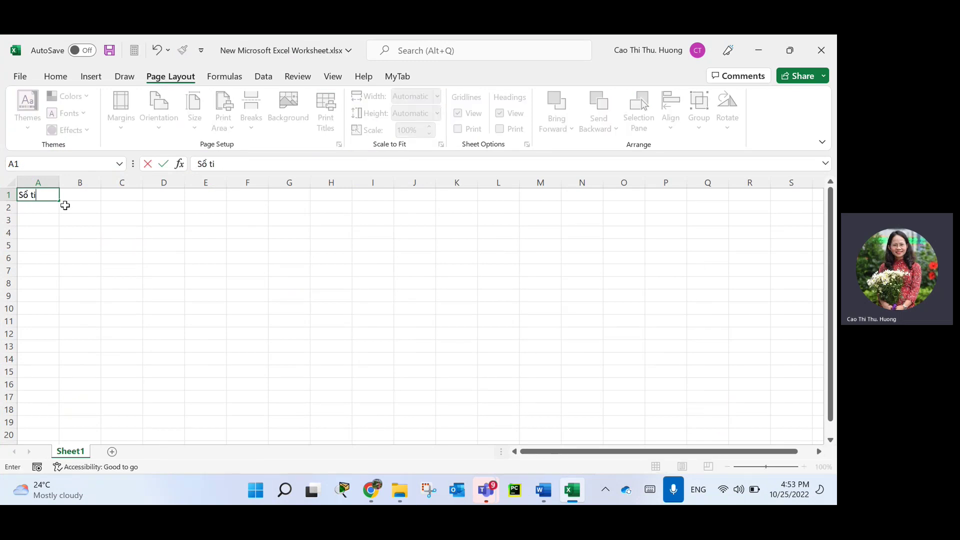
key(Return)
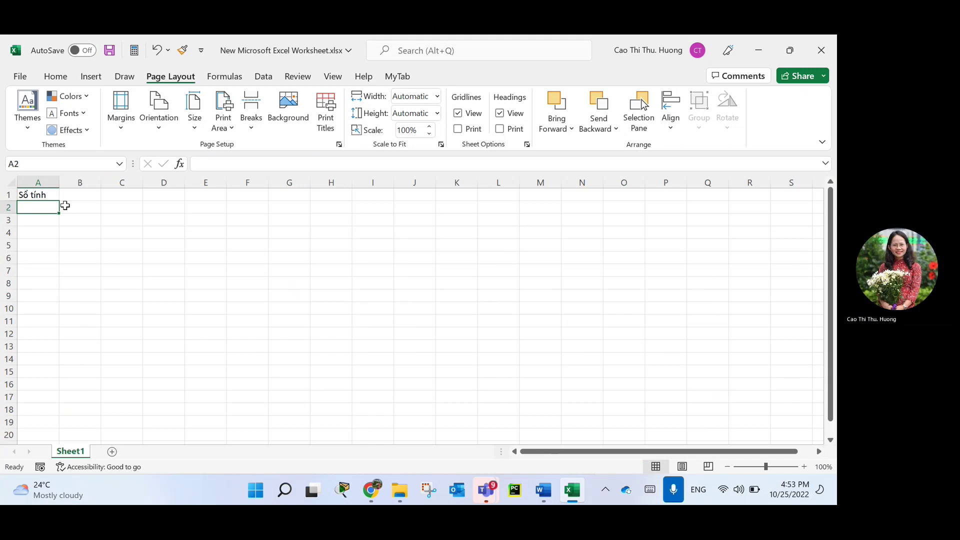
text(Trang tính)
key(Return)
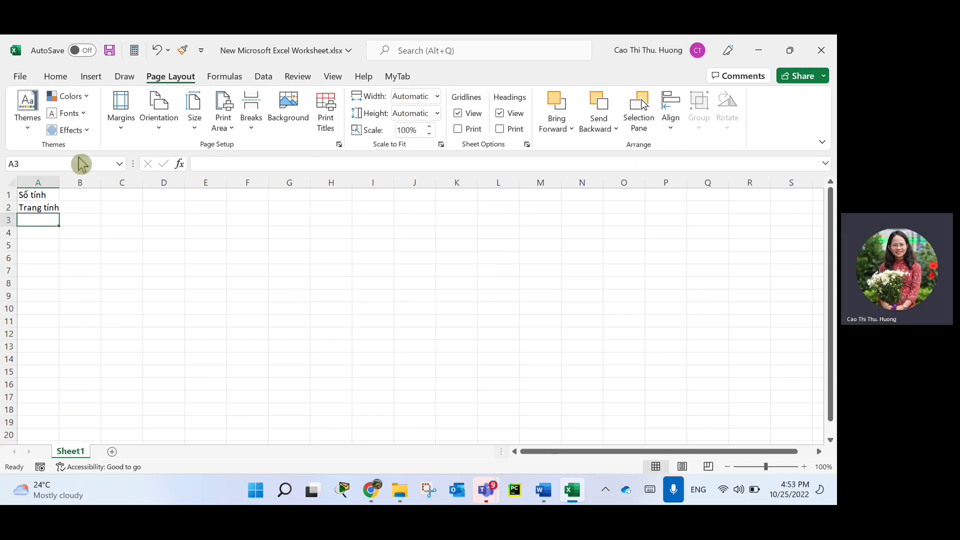
ctrl+scroll(150, 262, up, 3)
ctrl+scroll(170, 280, up, 2)
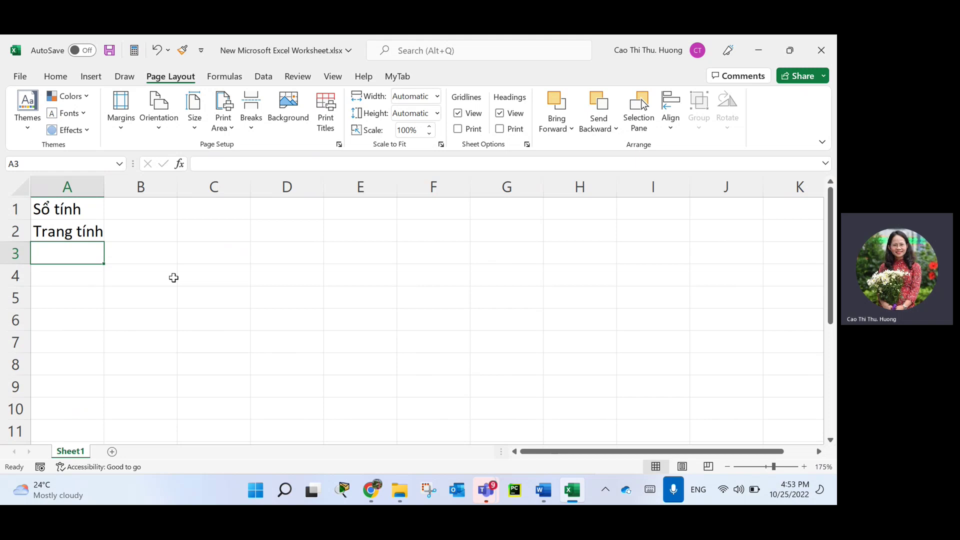
Add Sheet in B2 and Book in B1, autofitting column A to Trang tính.
key(Up)
key(Right)
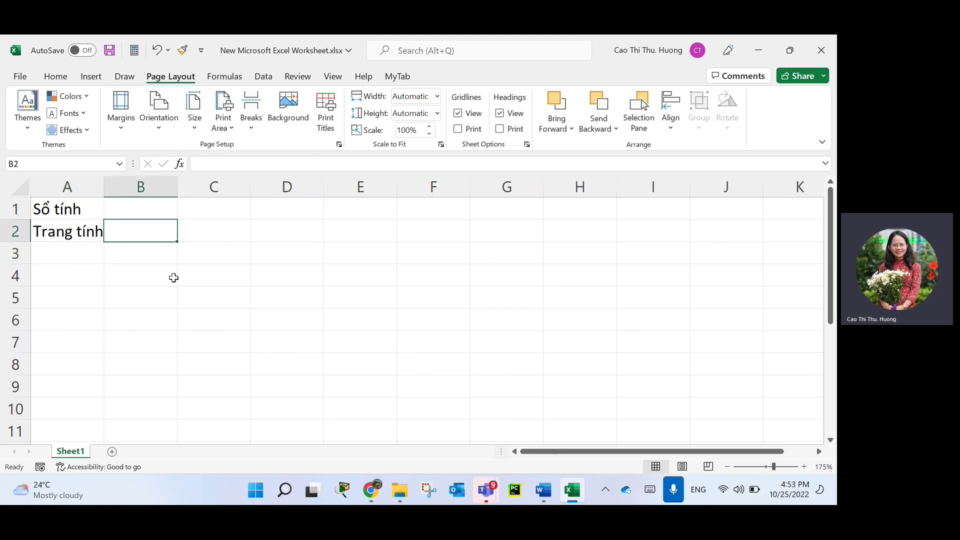
text(Sheet)
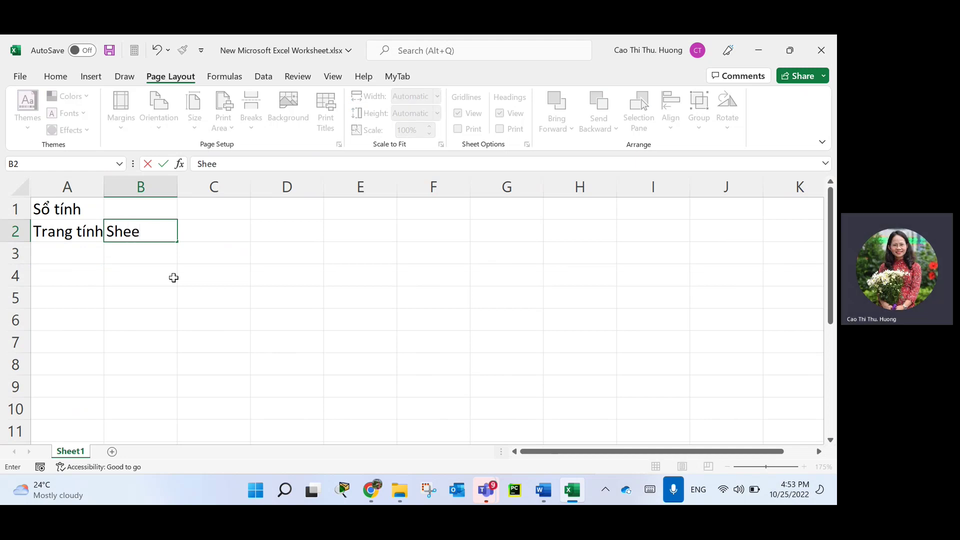
key(Return)
key(Up)
key(Up)
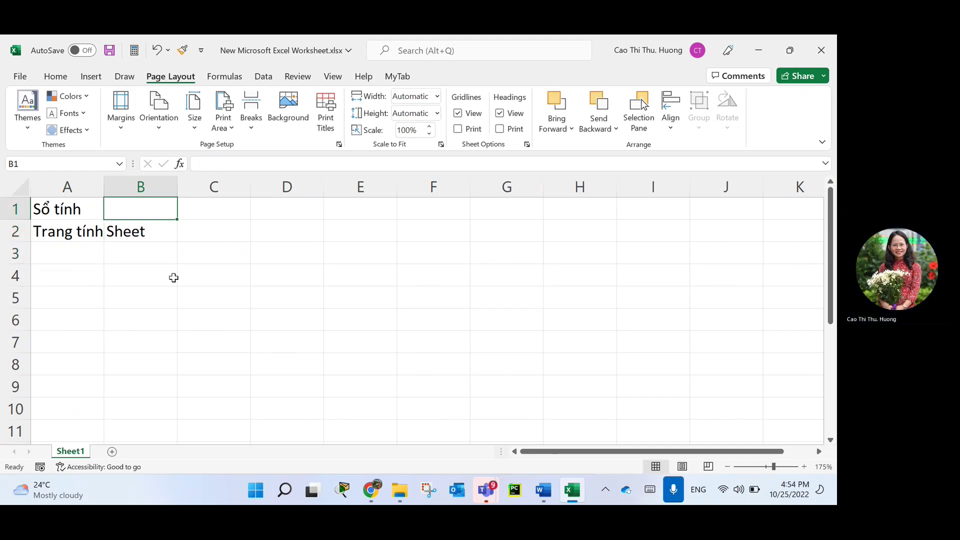
double_click(104, 187)
text(Book)
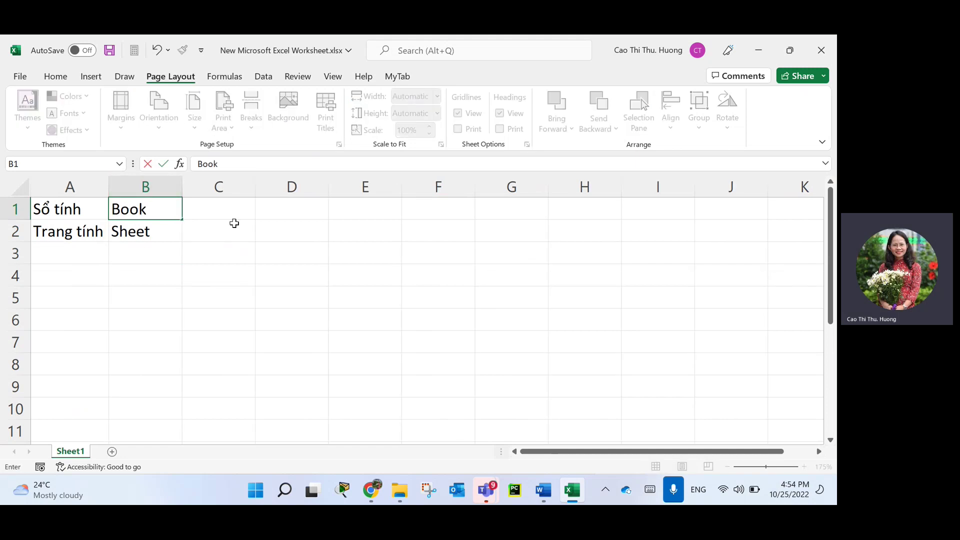
key(Tab)
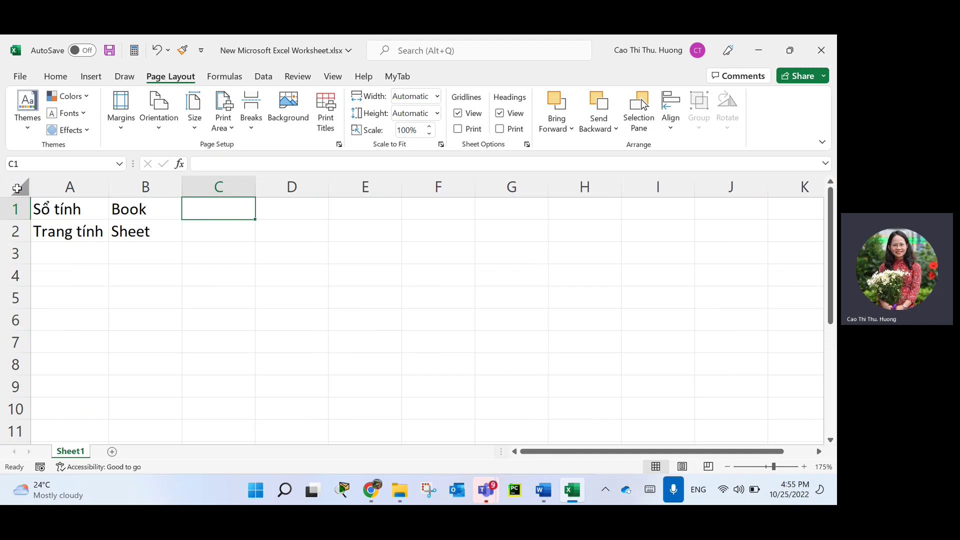
Select every cell of the worksheet with the Select All corner.
click(17, 188)
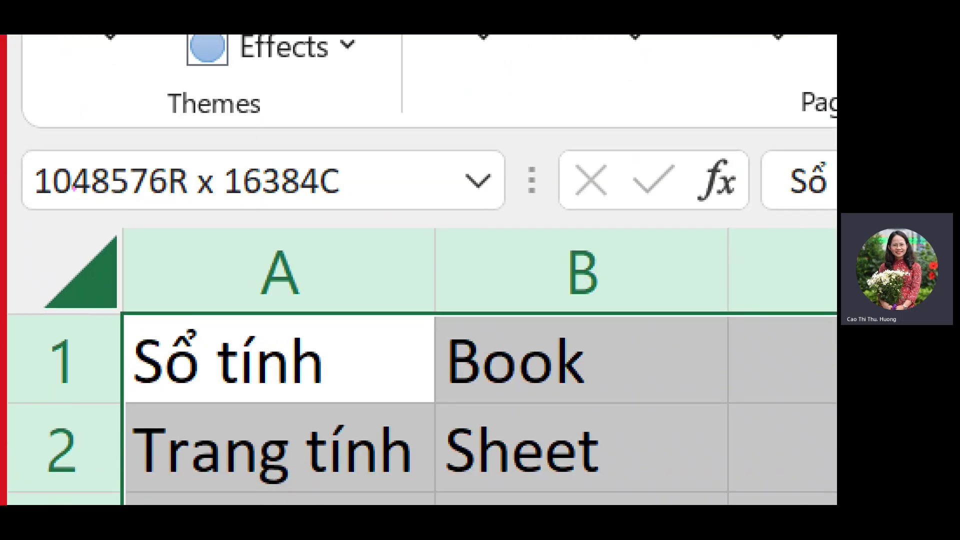
drag(50, 206, 352, 200)
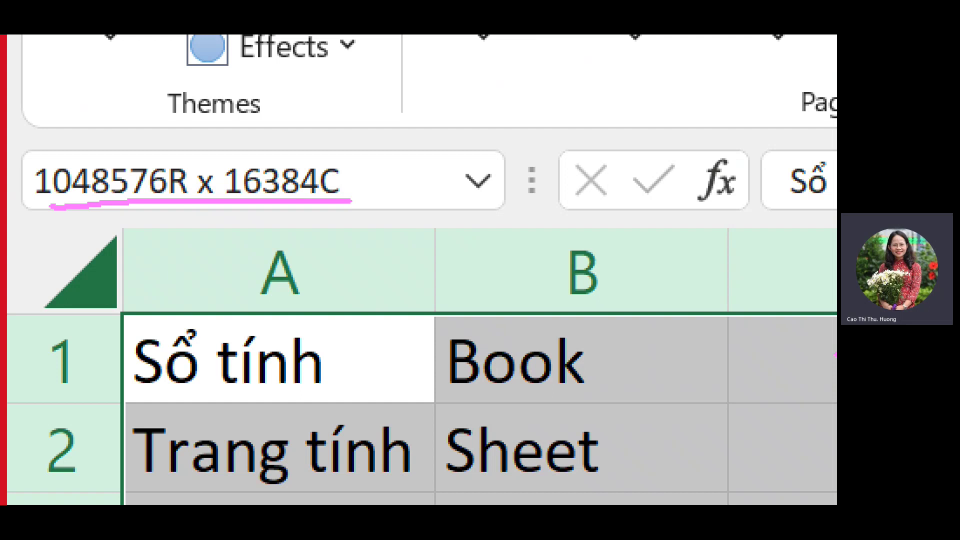
drag(182, 202, 172, 289)
drag(160, 229, 214, 253)
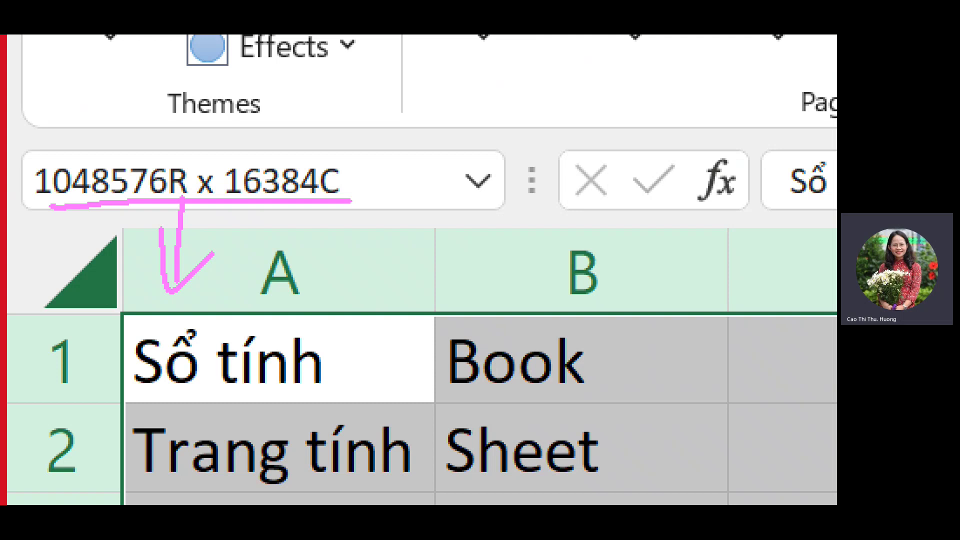
Mark up the reported 1048576-row by 16384-column sheet size, then dismiss with Escape.
mouse_move(330, 159)
mouse_down()
mouse_move(290, 140)
mouse_move(228, 149)
mouse_up()
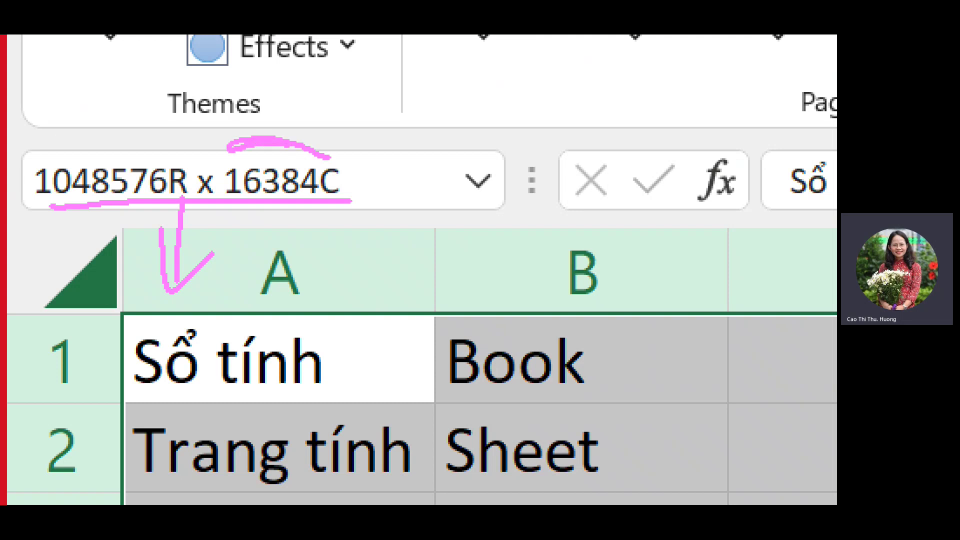
drag(330, 203, 325, 275)
drag(309, 243, 380, 231)
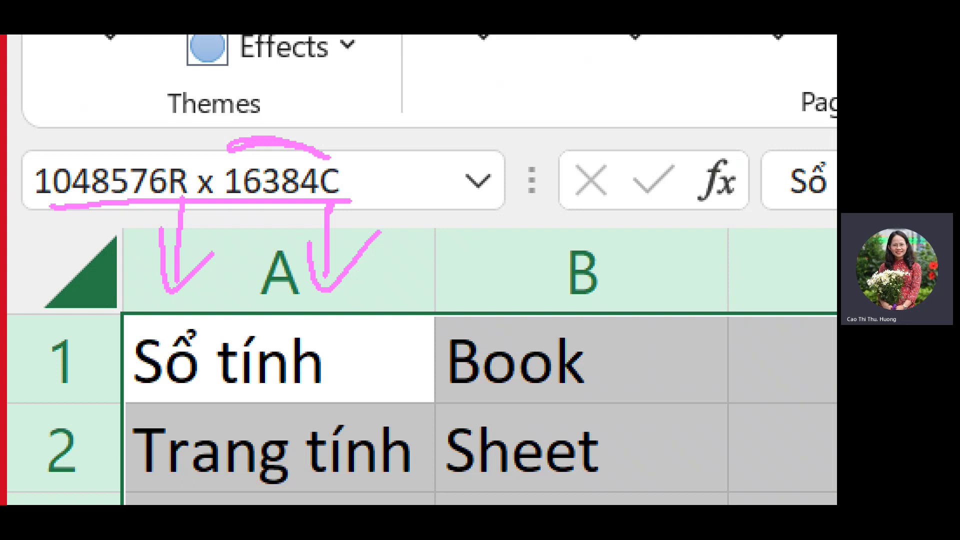
drag(444, 276, 523, 370)
mouse_move(522, 257)
mouse_down()
mouse_move(430, 361)
mouse_move(555, 370)
mouse_move(600, 256)
mouse_up()
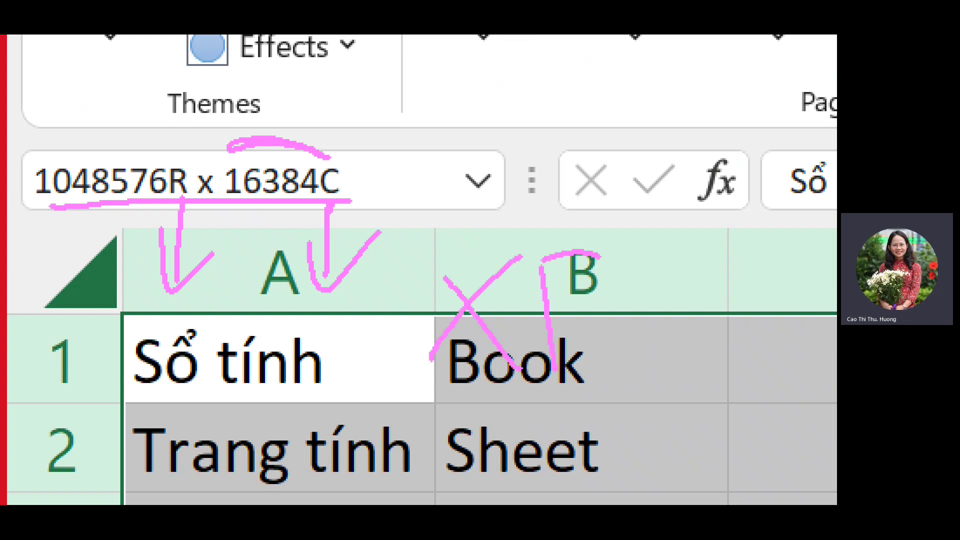
drag(548, 303, 620, 294)
drag(641, 245, 637, 381)
mouse_move(644, 244)
mouse_down()
mouse_move(726, 269)
mouse_move(641, 385)
mouse_up()
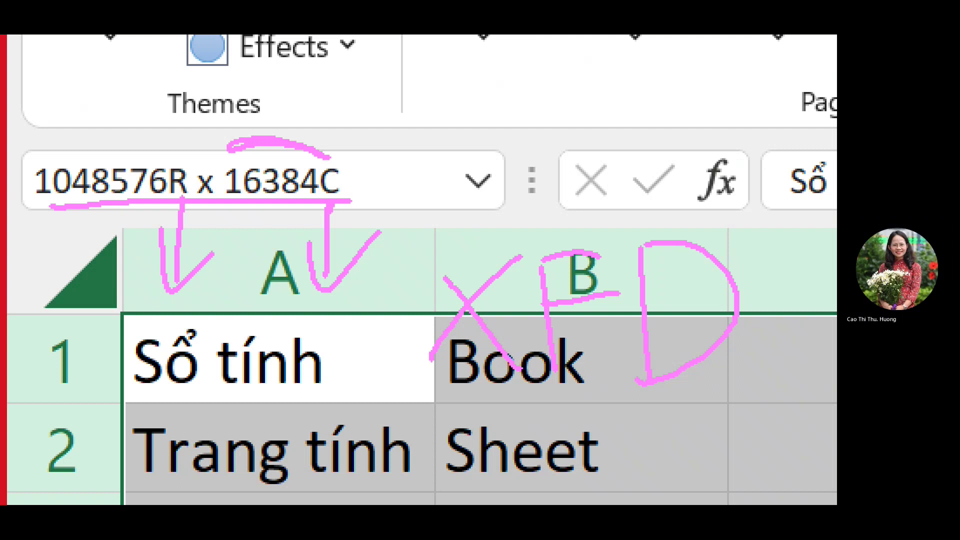
key(Escape)
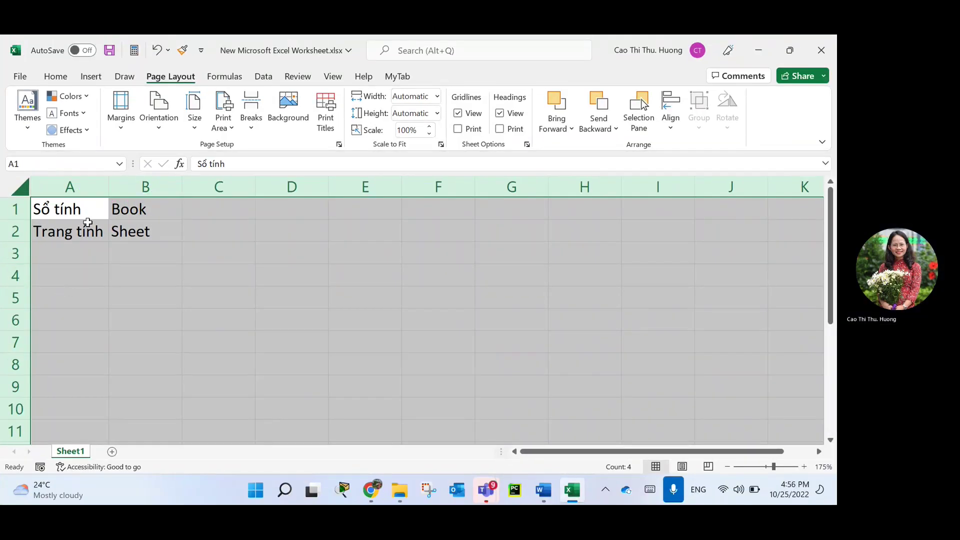
click(91, 213)
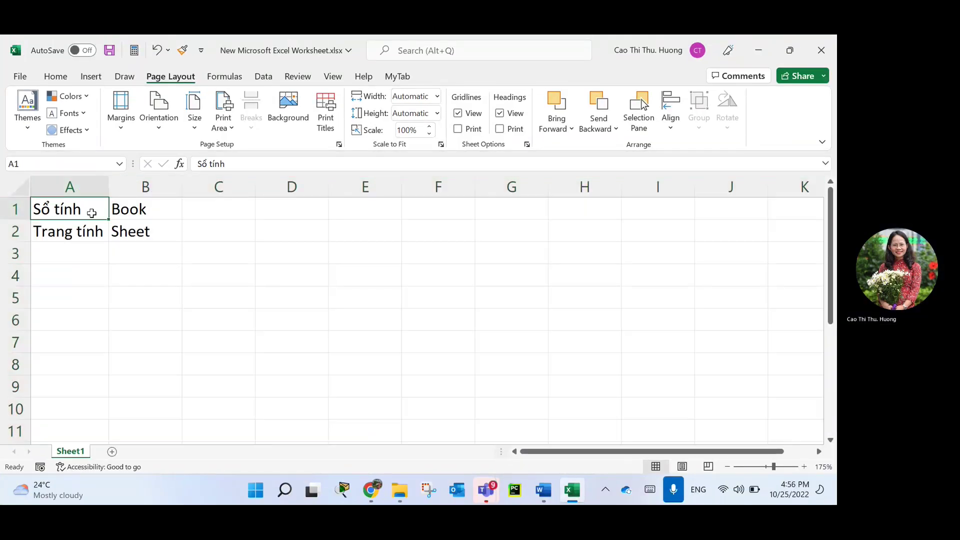
key(Right)
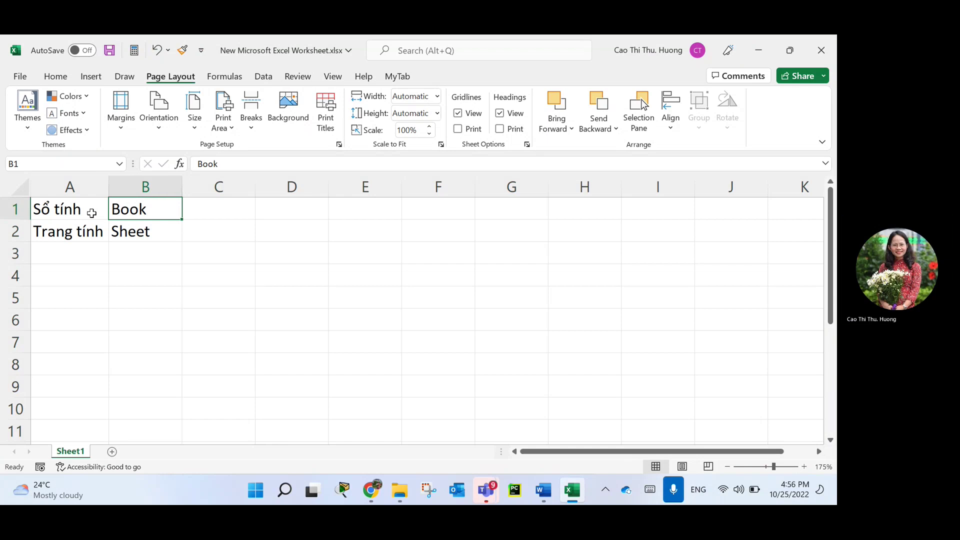
key(ctrl+Right)
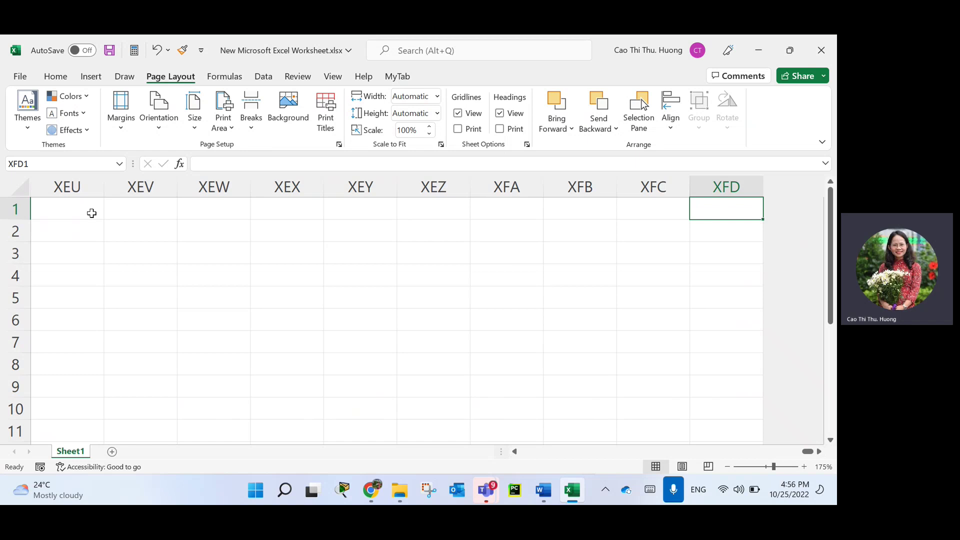
key(Down)
key(Down)
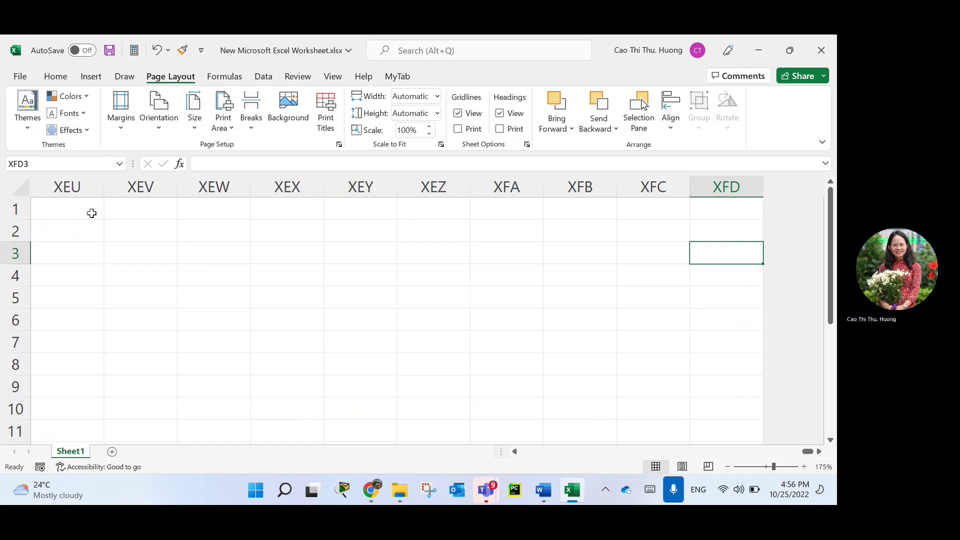
key(ctrl+Left)
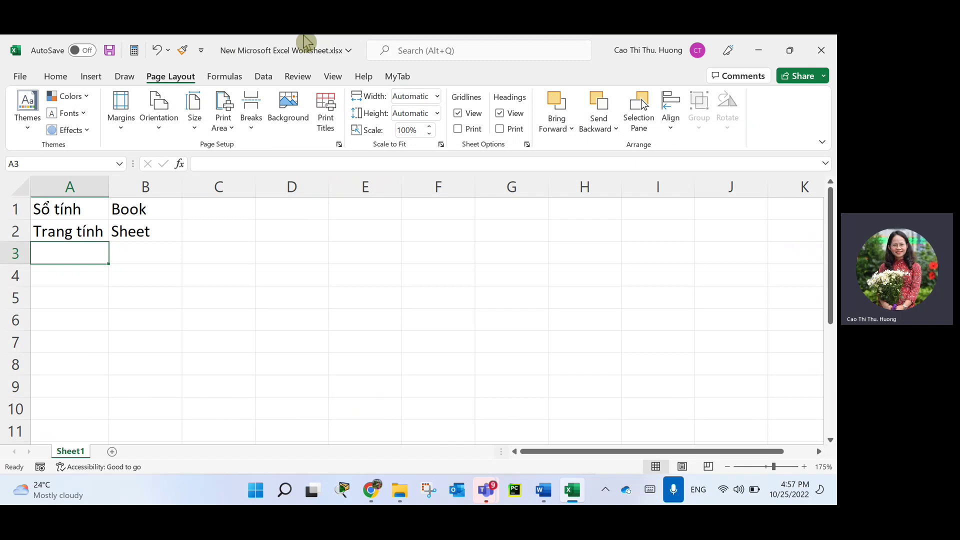
key(Right)
key(Right)
key(Right)
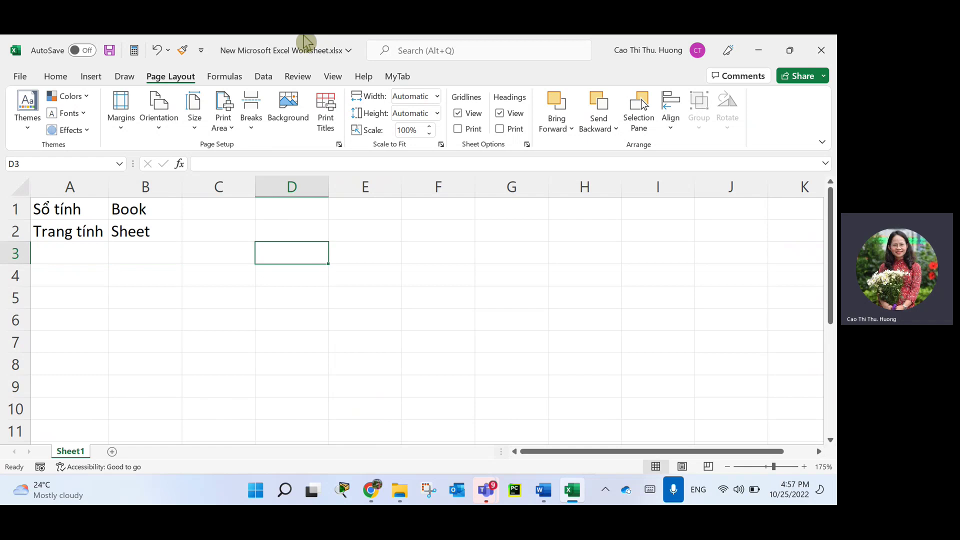
key(ctrl+Down)
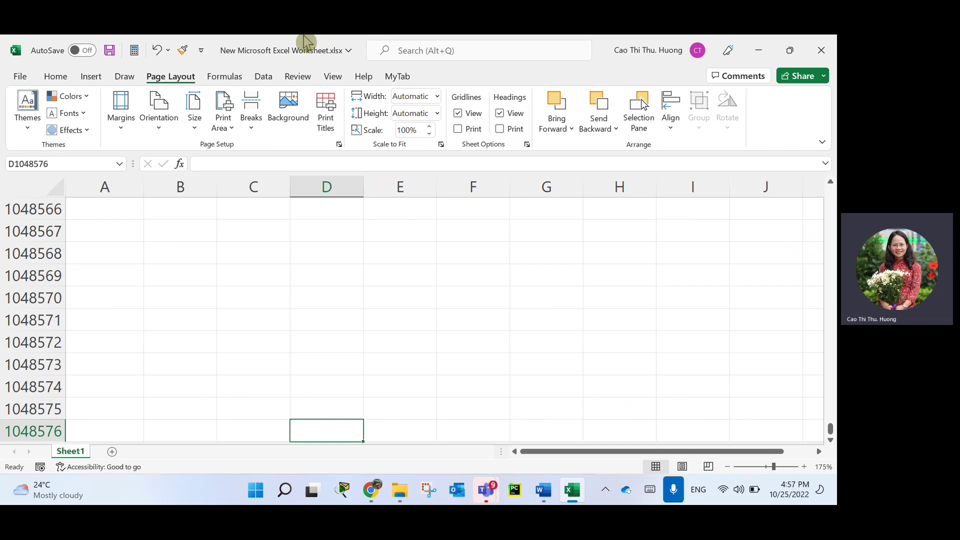
key(ctrl+Up)
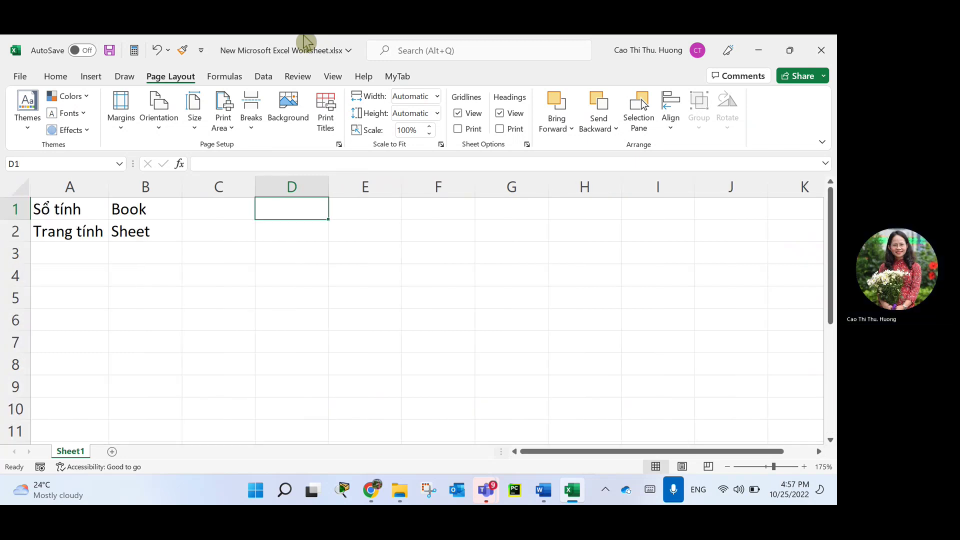
key(Left)
key(Left)
key(Left)
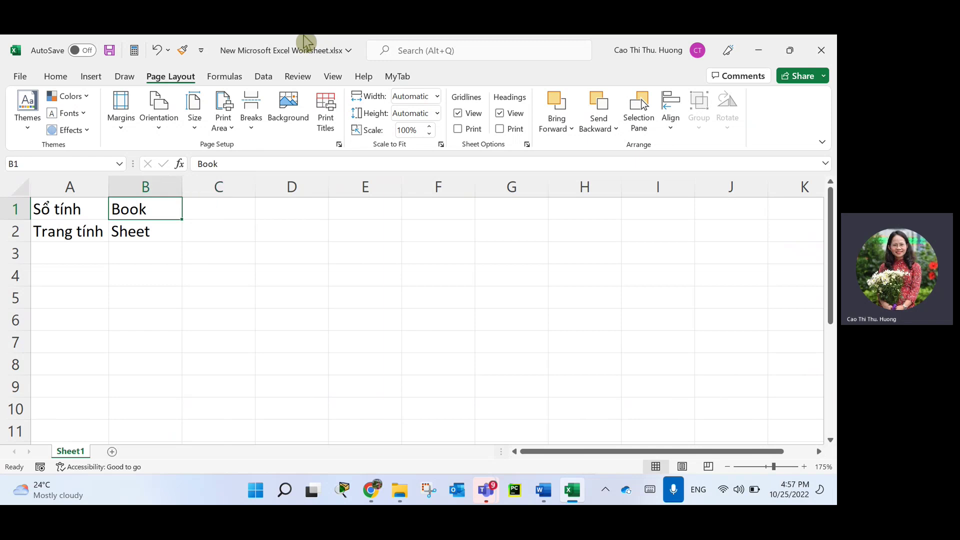
key(Right)
key(Right)
key(Right)
key(Right)
key(Right)
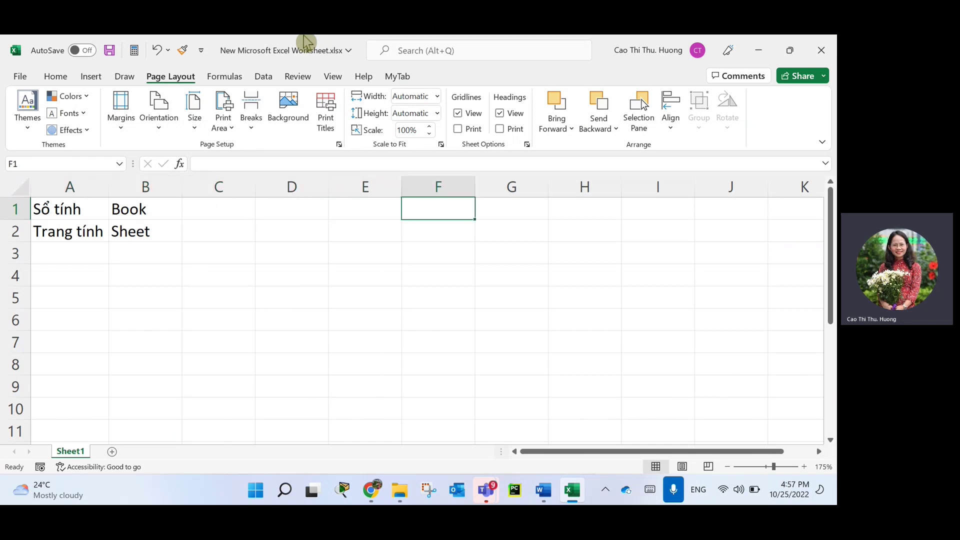
key(Down)
key(Down)
key(Down)
key(Left)
key(Left)
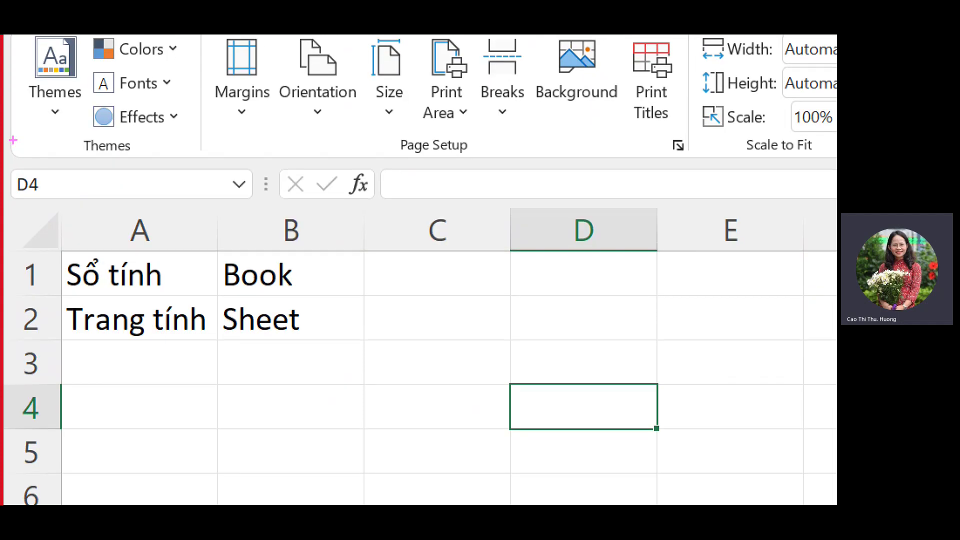
mouse_move(640, 391)
mouse_down()
mouse_move(488, 389)
mouse_move(650, 395)
mouse_move(573, 368)
mouse_up()
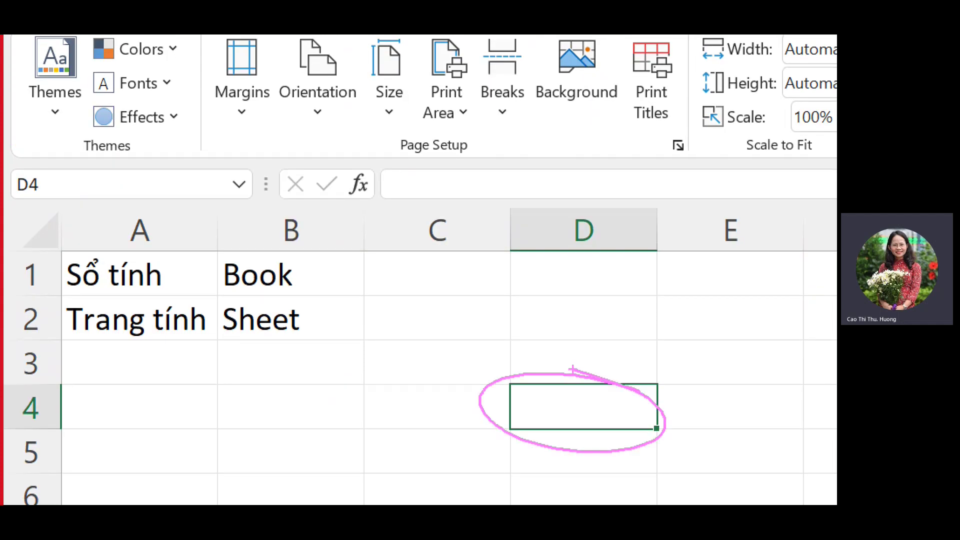
mouse_move(71, 185)
mouse_down()
mouse_move(25, 168)
mouse_move(85, 178)
mouse_up()
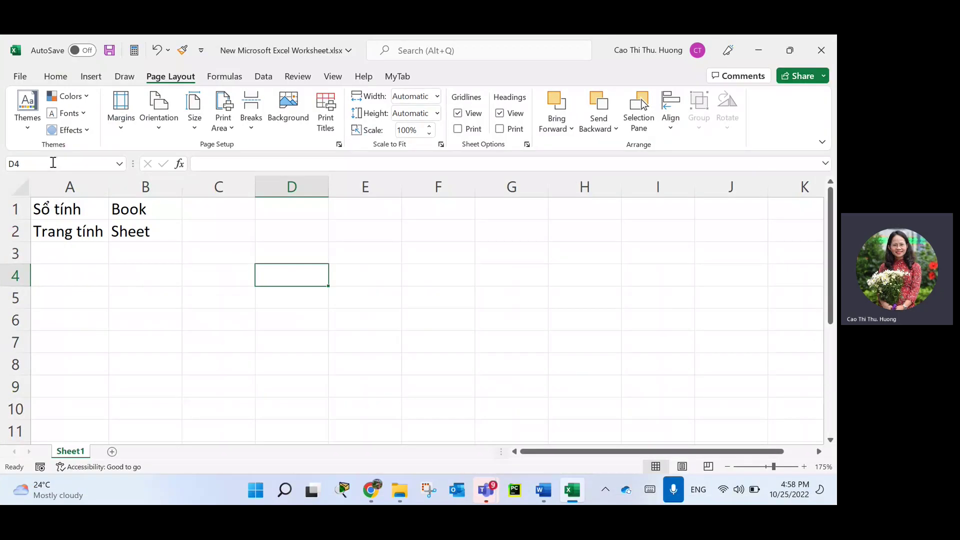
click(36, 162)
scroll(717, 305, down, 2)
scroll(702, 283, up, 2)
Select H2:J5, clear it, then select the block D3:G7.
drag(595, 227, 713, 304)
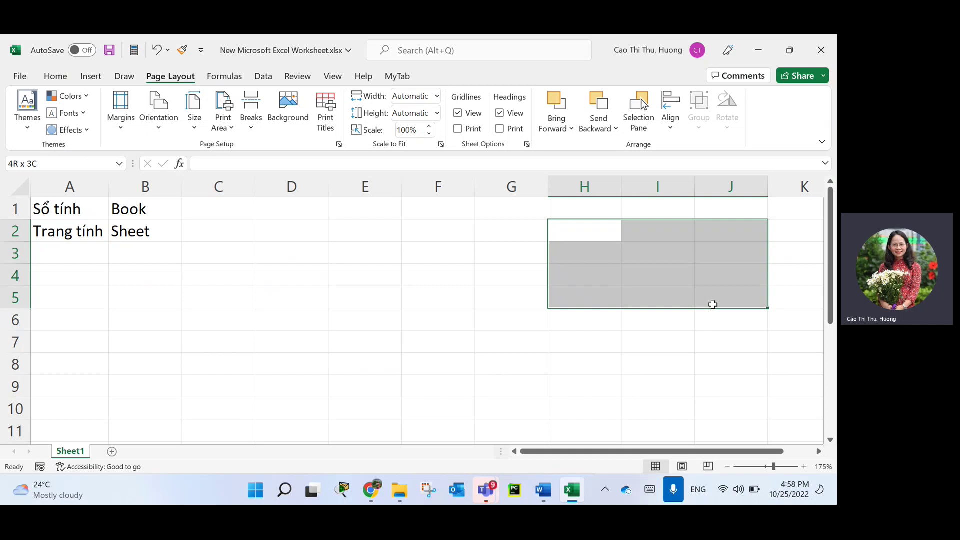
drag(712, 304, 710, 298)
click(349, 297)
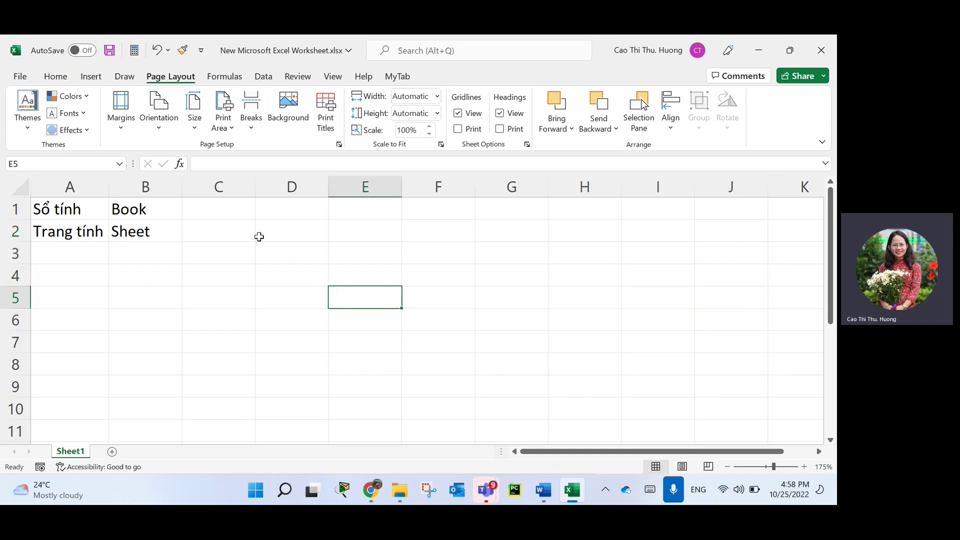
drag(261, 252, 487, 332)
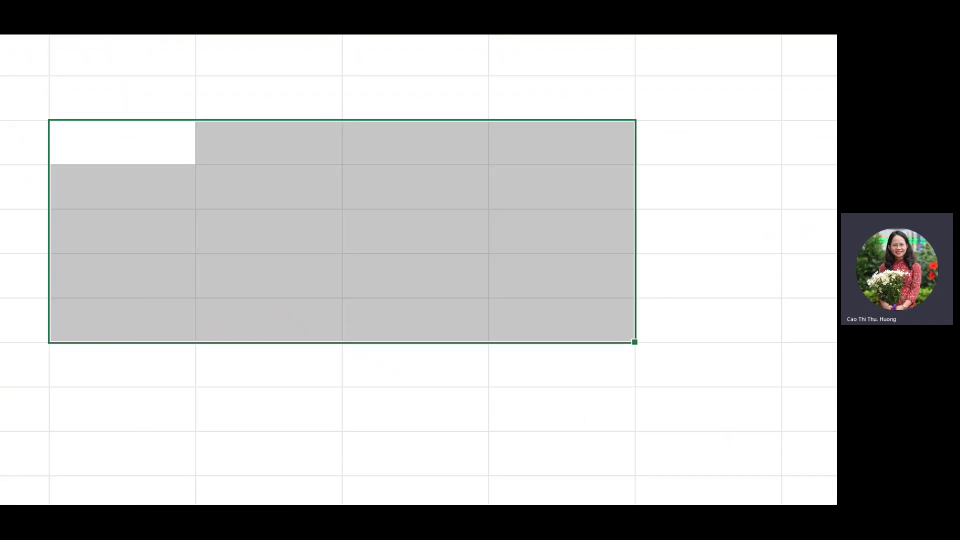
Mark the four corner cells of D3:G7 and cross the range with two diagonals.
drag(93, 119, 174, 107)
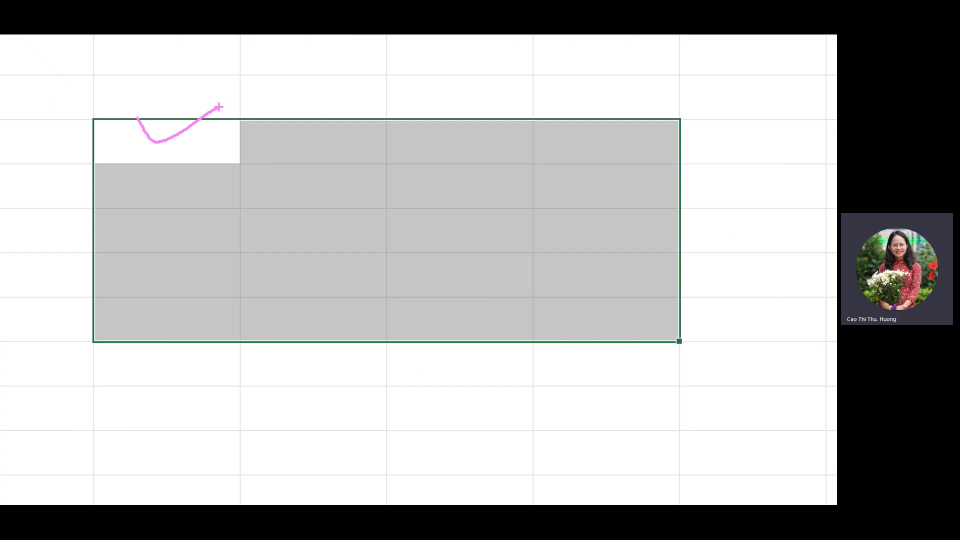
mouse_move(155, 302)
mouse_down()
mouse_move(174, 338)
mouse_move(226, 296)
mouse_up()
drag(582, 118, 671, 128)
drag(572, 294, 642, 280)
drag(202, 150, 576, 301)
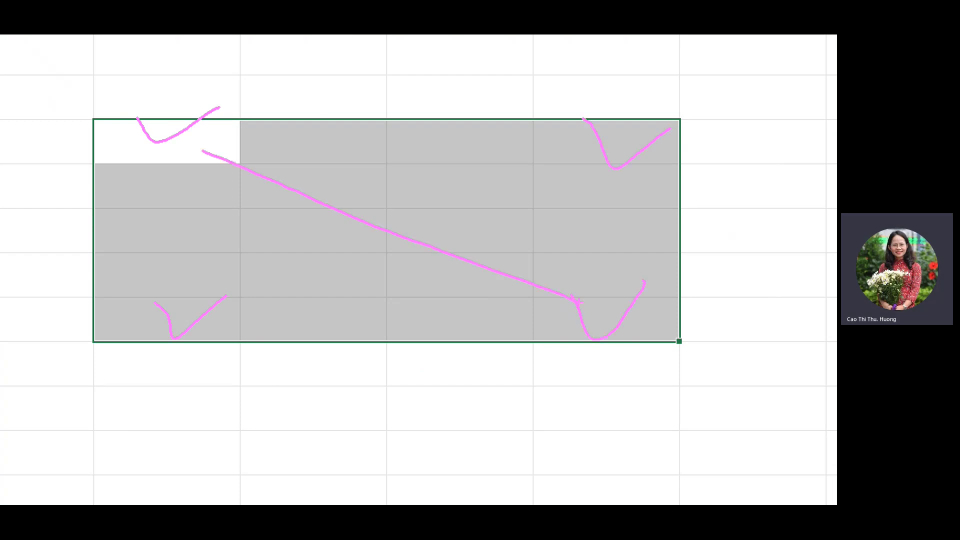
mouse_move(617, 164)
mouse_down()
mouse_move(580, 166)
mouse_move(278, 257)
mouse_move(212, 289)
mouse_up()
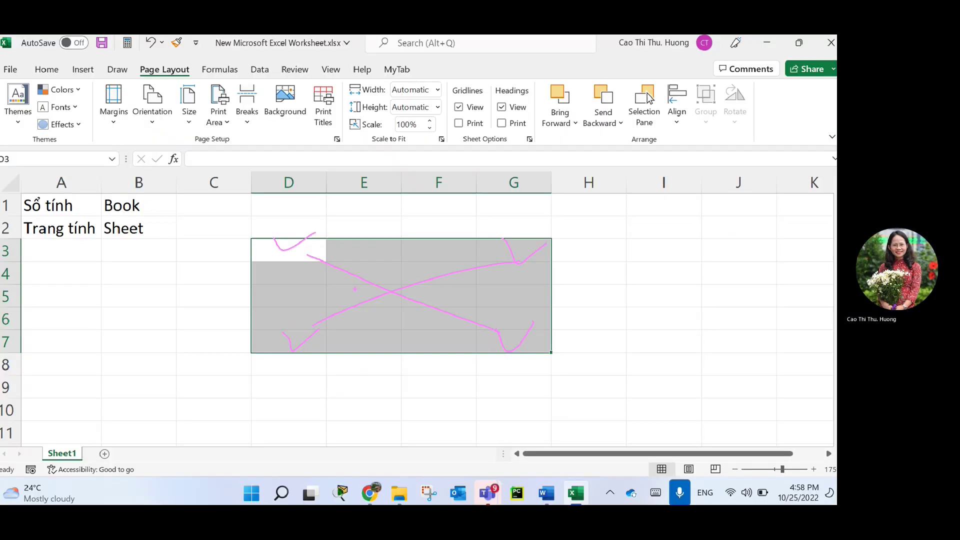
click(399, 494)
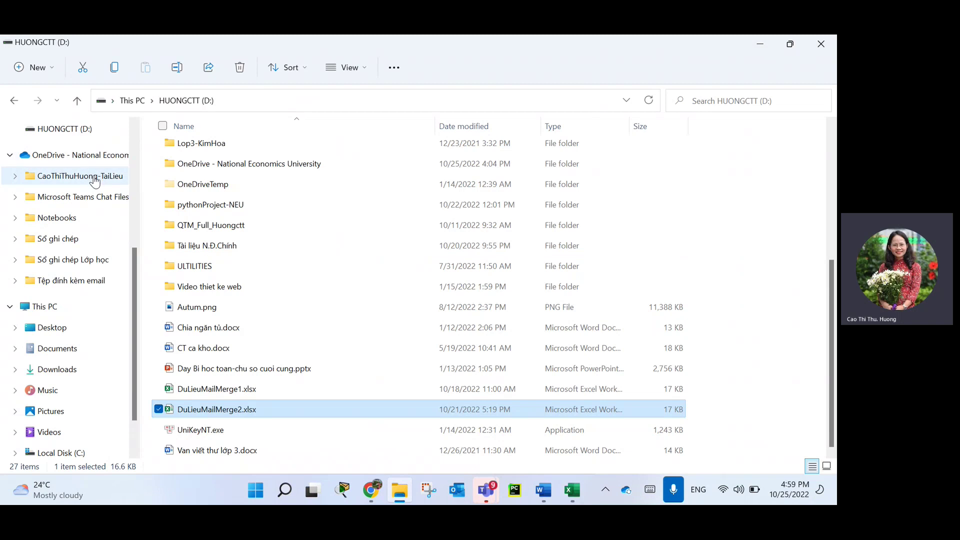
In the OneDrive teaching-materials folder, marquee-select folders 0.BoMon_CNTT_NEU through 9.GiangDay_ThietKeWeb, then clear.
click(95, 178)
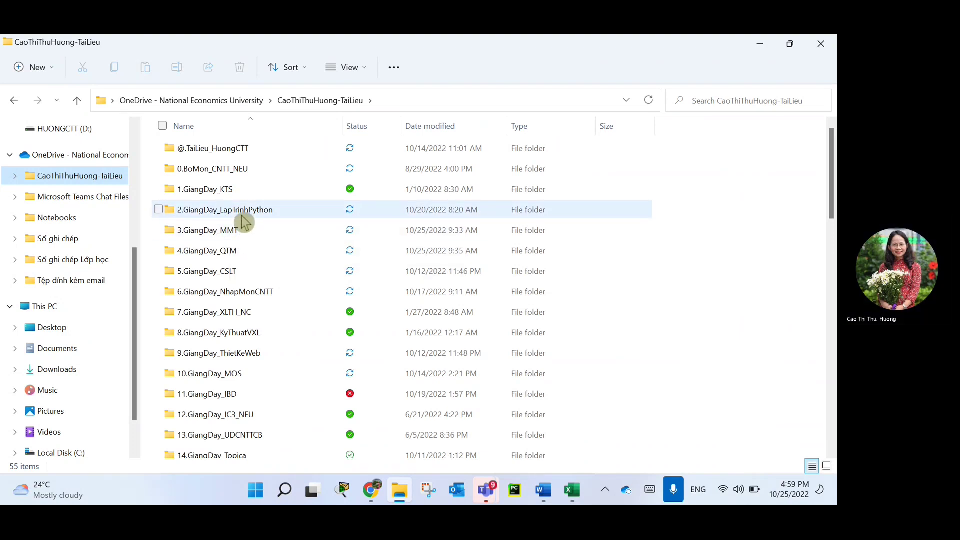
drag(648, 344, 175, 183)
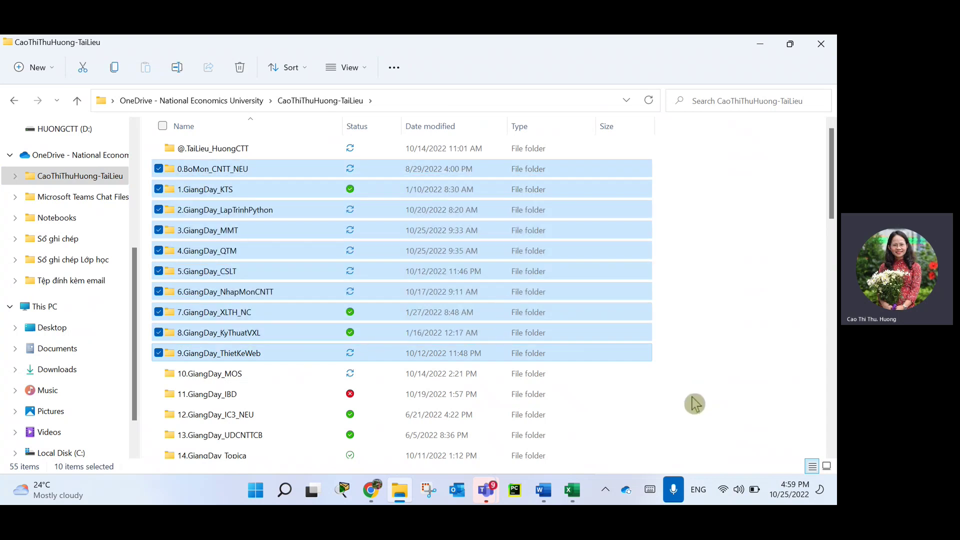
click(707, 402)
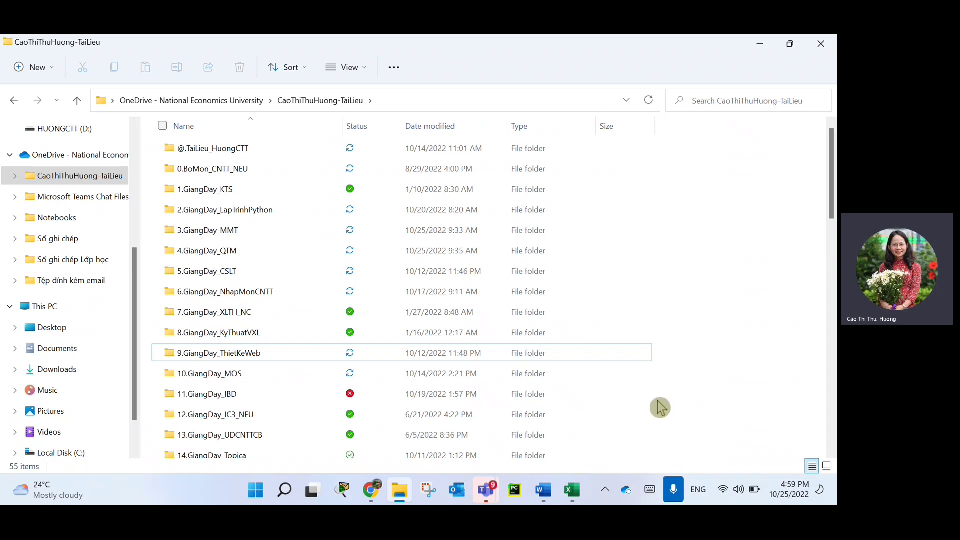
Ctrl-select folders 2, 5 and 9, then Shift-select 2.GiangDay_LapTrinhPython through 9.GiangDay_ThietKeWeb.
click(239, 212)
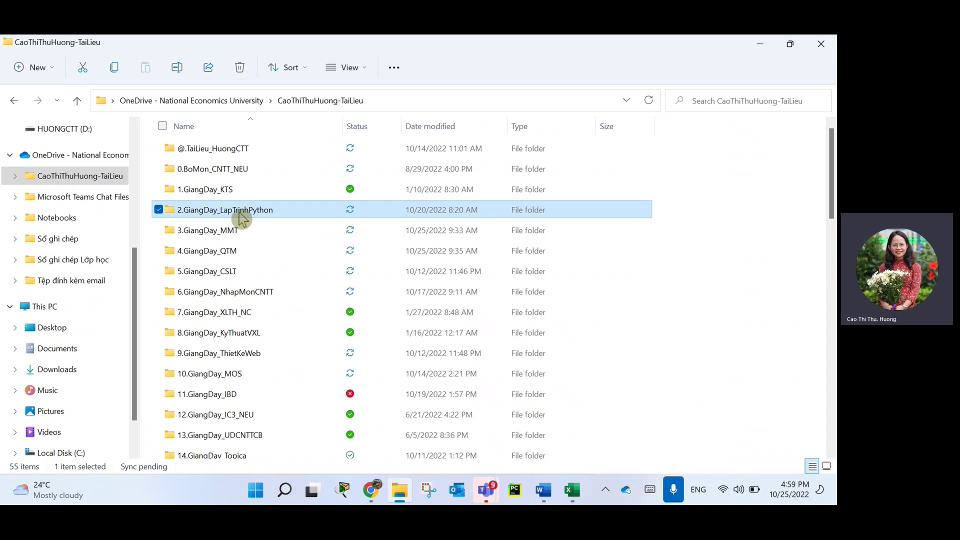
ctrl+click(237, 280)
ctrl+click(246, 350)
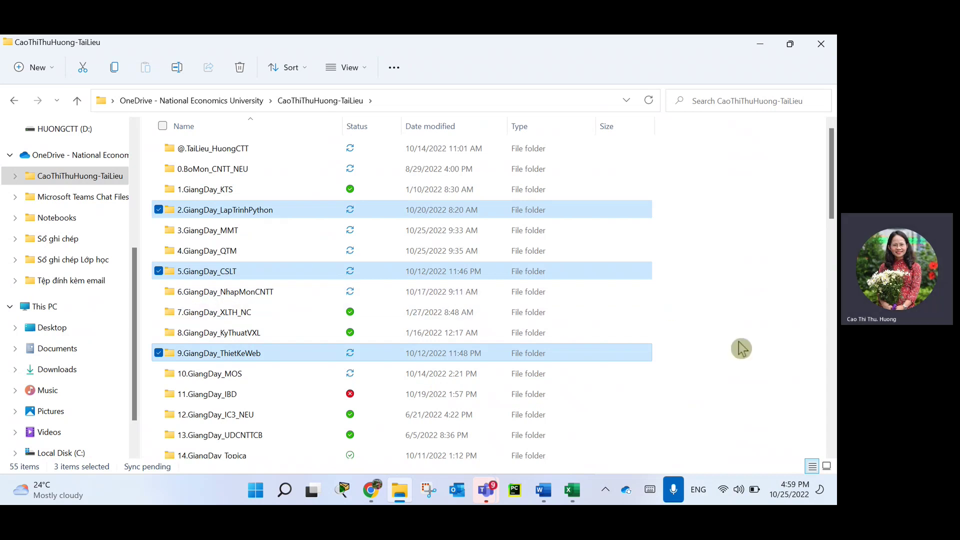
click(310, 211)
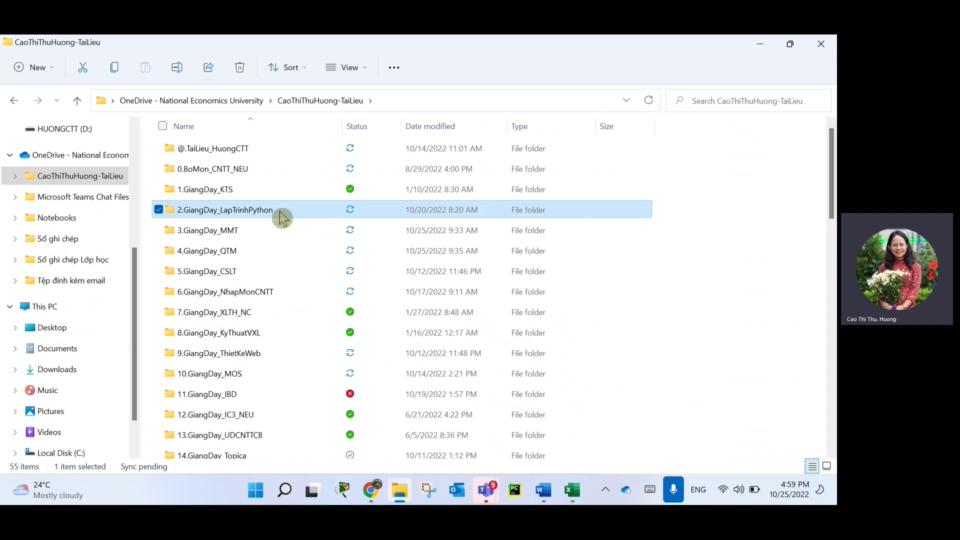
shift+click(241, 353)
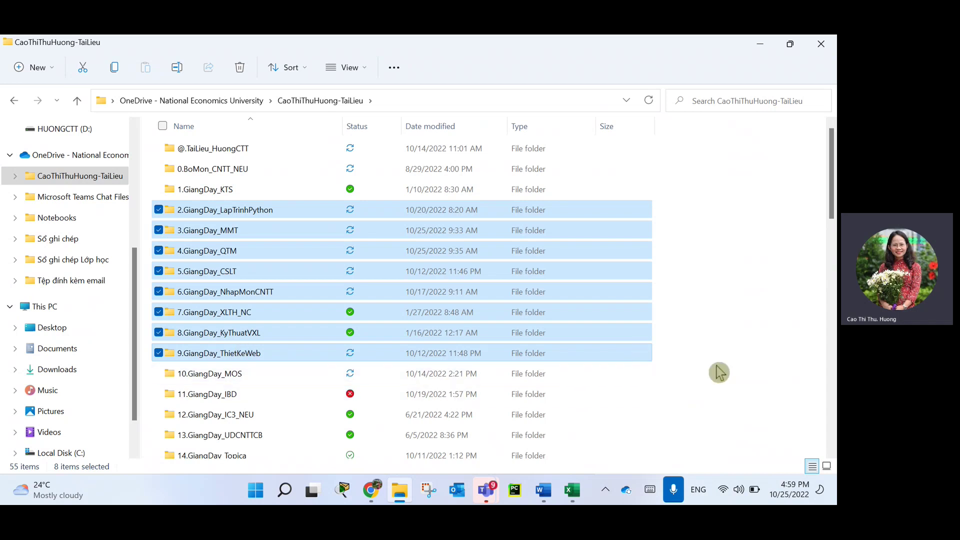
click(718, 372)
click(571, 490)
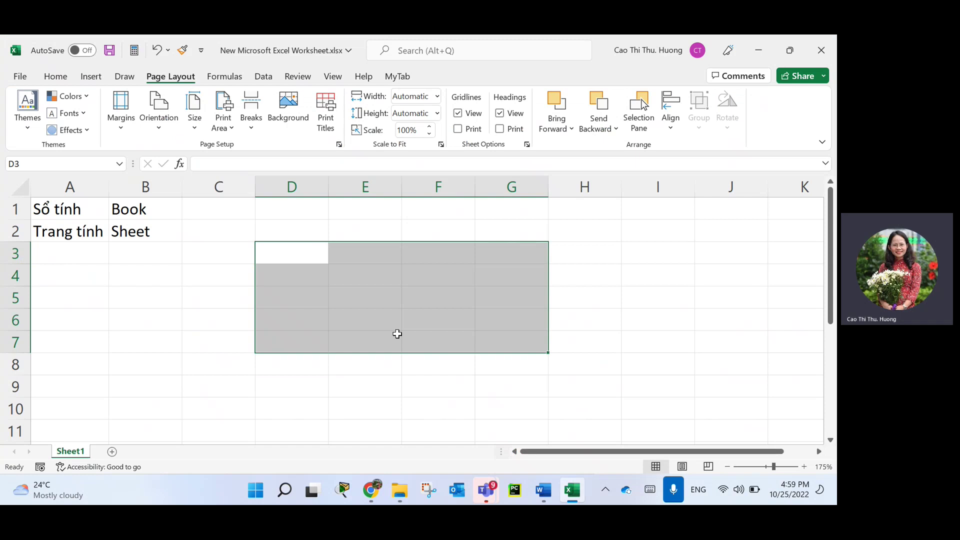
Select D3:H8 corner to corner, first from D3 and then from H8.
click(367, 363)
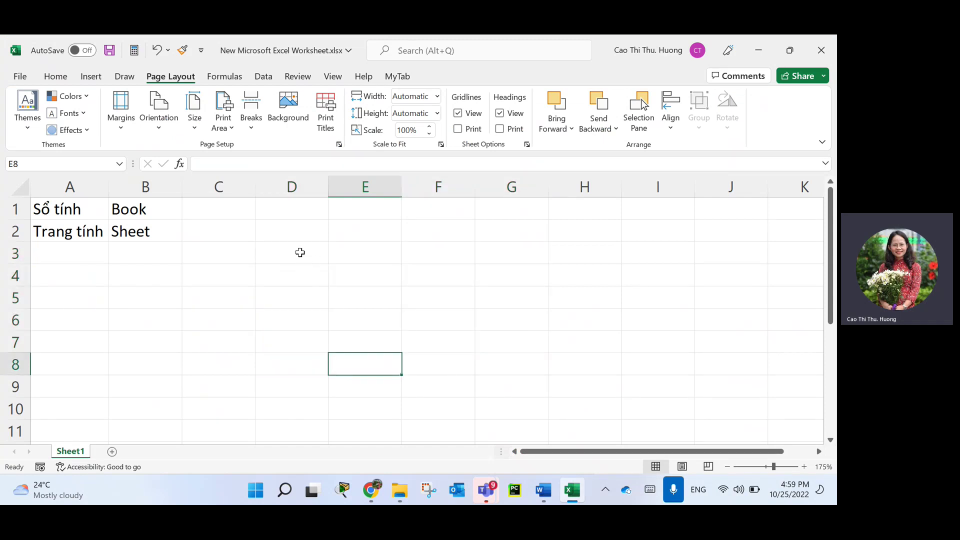
click(300, 252)
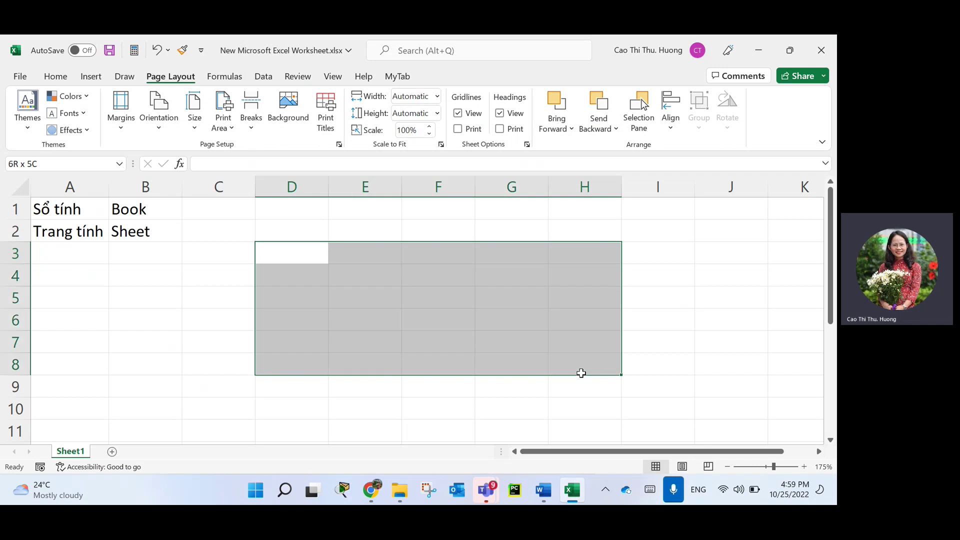
shift+click(578, 373)
click(581, 361)
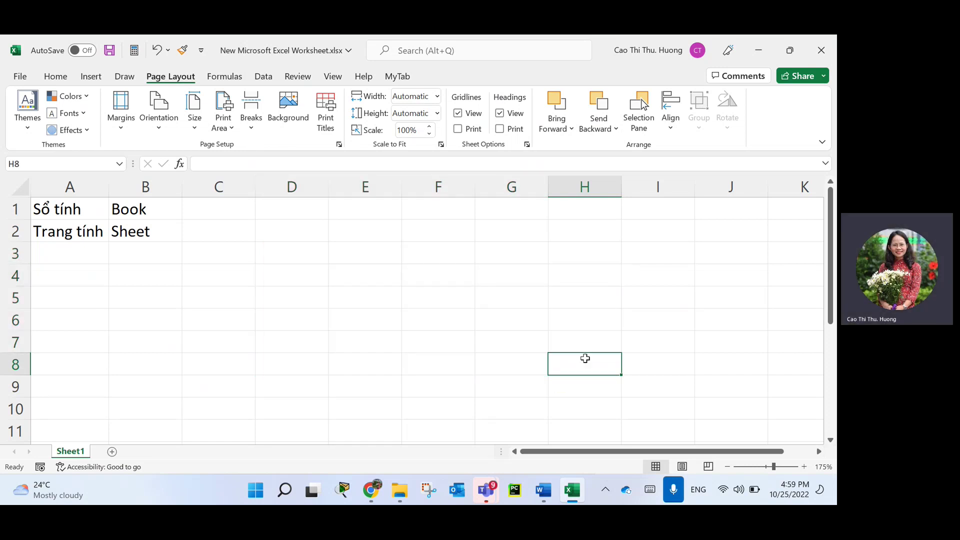
shift+click(310, 250)
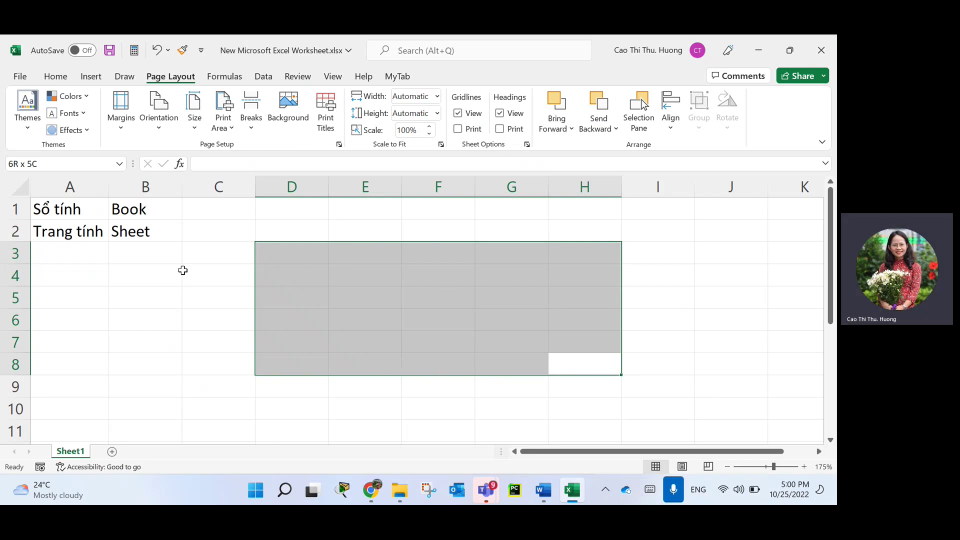
Build a multi-range selection of C4, F2, E5:F7, H2, H2:J4, A8:C10 and G9:I10.
click(183, 270)
ctrl+click(408, 235)
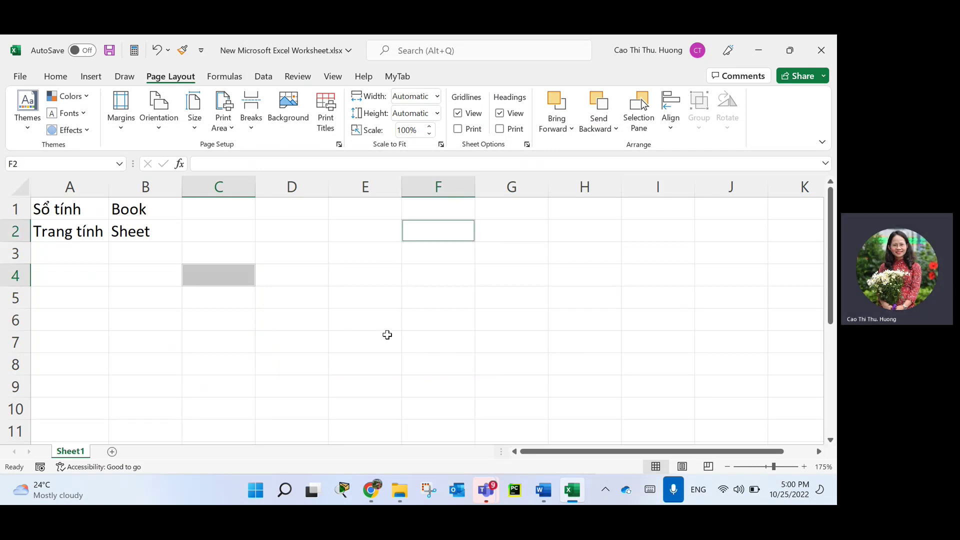
drag(351, 299, 420, 337)
ctrl+click(602, 236)
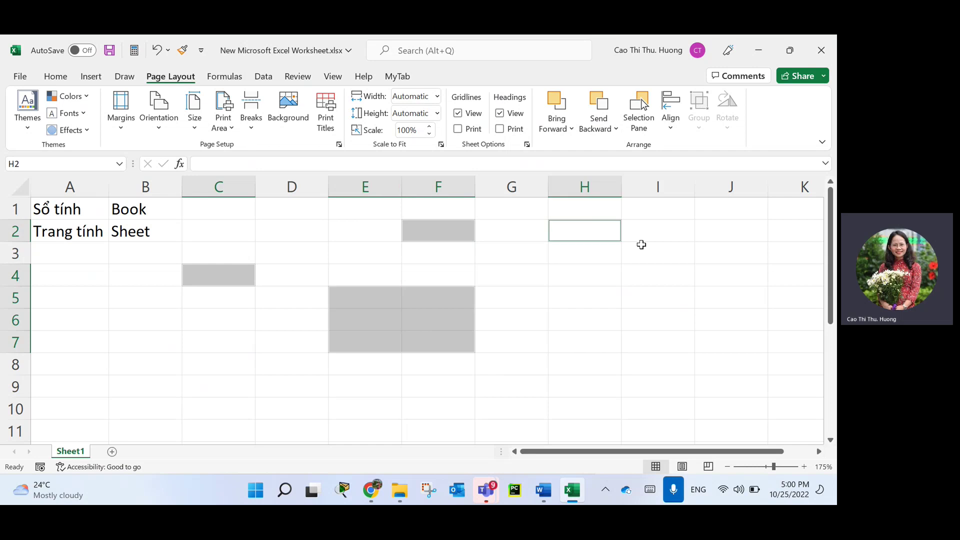
drag(641, 244, 713, 280)
drag(101, 361, 249, 406)
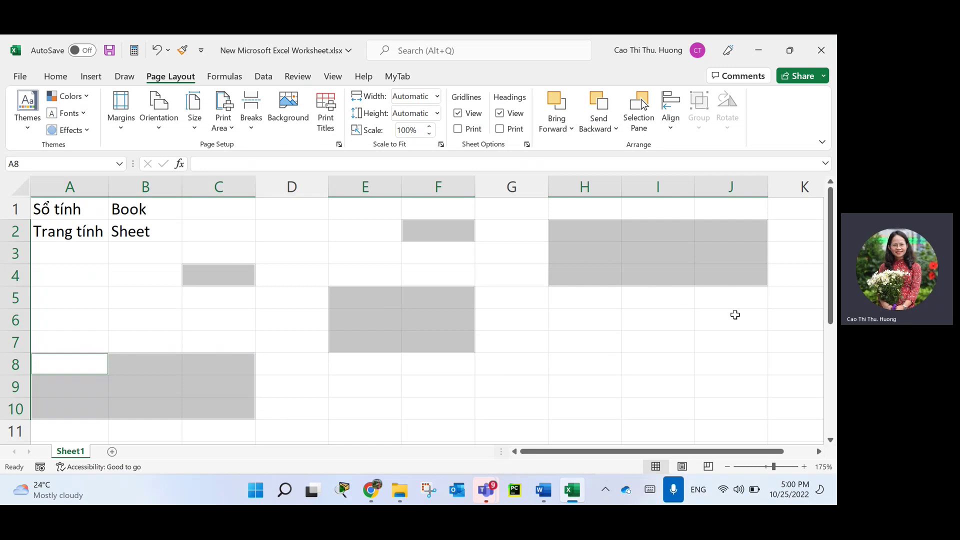
drag(495, 383, 648, 411)
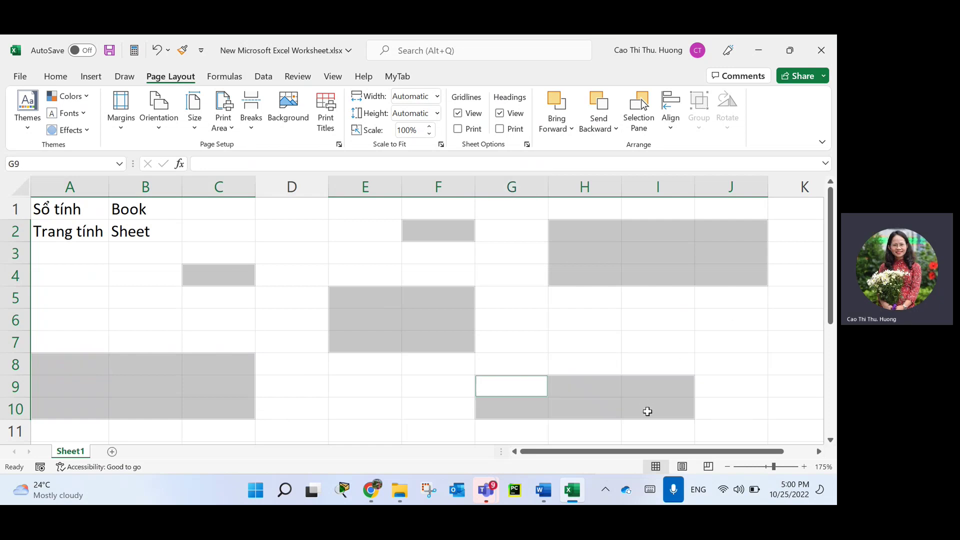
Clear the multi-range selection and select D3:G7, then C3:F7 instead.
click(521, 333)
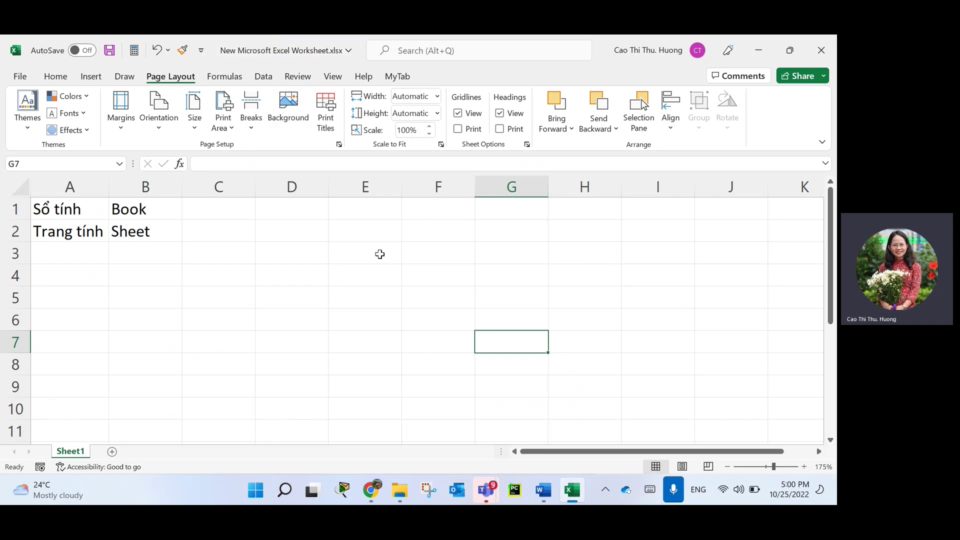
drag(295, 252, 503, 342)
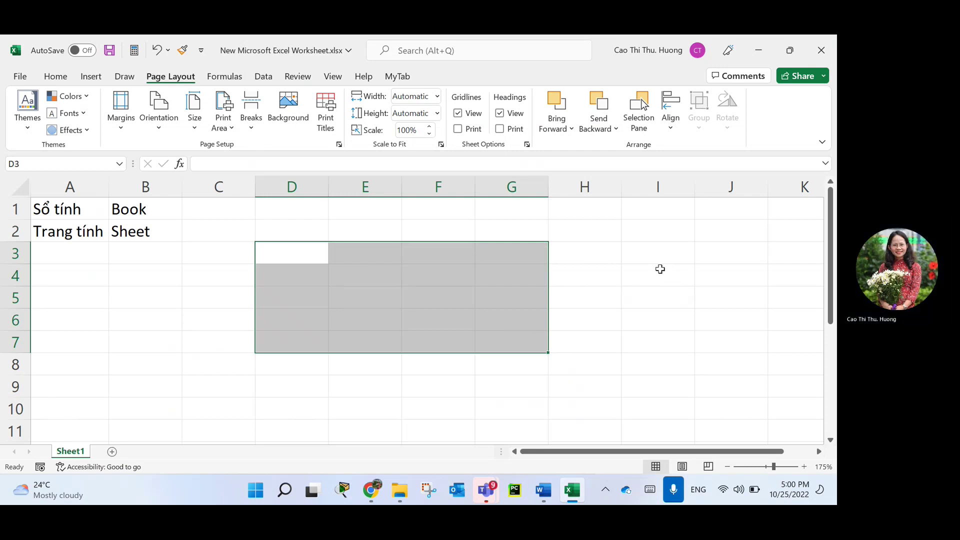
drag(235, 257, 424, 332)
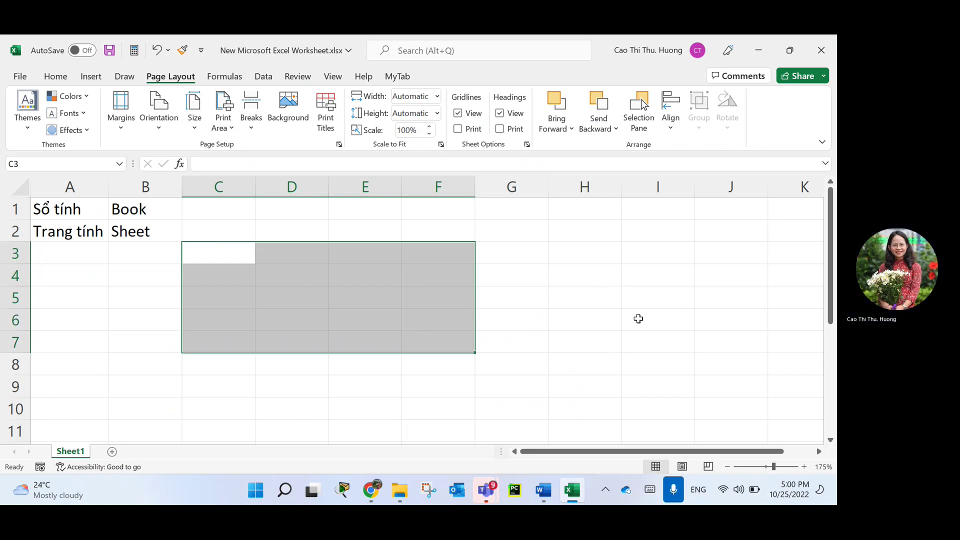
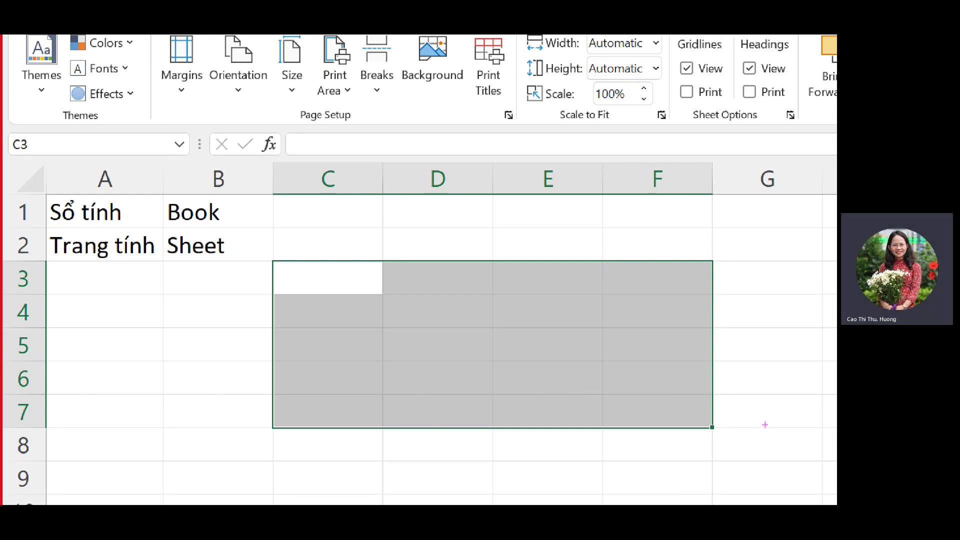
Annotate the range C3:F7 on screen by circling its corners and writing its address.
mouse_move(364, 270)
mouse_down()
mouse_move(287, 270)
mouse_move(375, 295)
mouse_move(383, 265)
mouse_move(317, 267)
mouse_up()
mouse_move(695, 387)
mouse_down()
mouse_move(617, 426)
mouse_move(720, 403)
mouse_move(675, 385)
mouse_up()
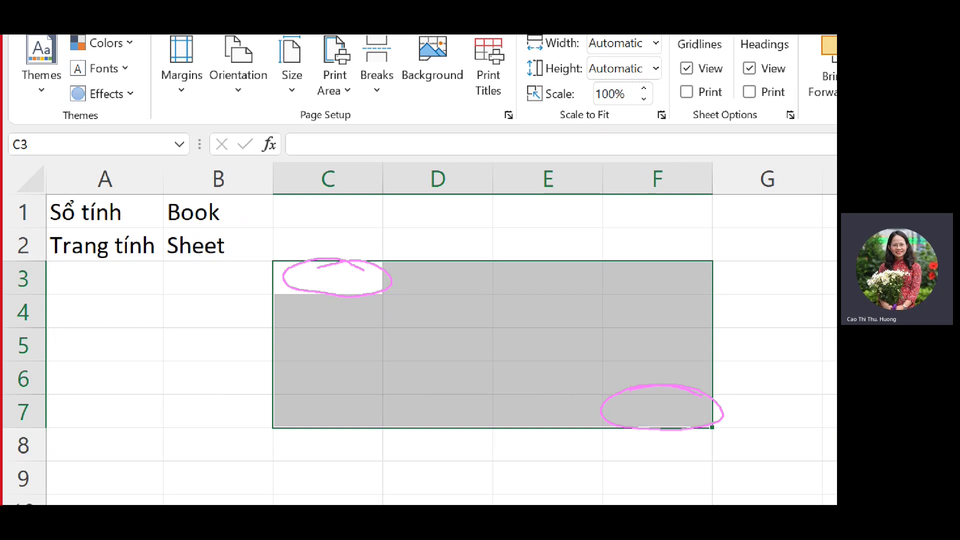
drag(108, 353, 124, 395)
mouse_move(134, 363)
mouse_down()
mouse_move(136, 354)
mouse_move(127, 409)
mouse_up()
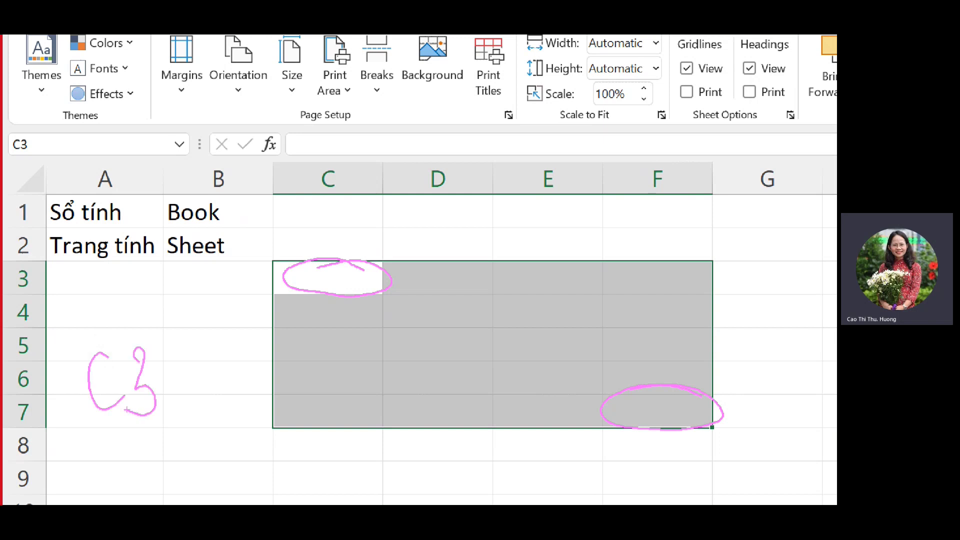
mouse_move(205, 343)
mouse_down()
mouse_move(207, 413)
mouse_move(232, 350)
mouse_up()
drag(207, 383, 228, 381)
mouse_move(233, 339)
mouse_down()
mouse_move(251, 342)
mouse_move(258, 409)
mouse_up()
drag(236, 374, 257, 372)
mouse_move(165, 347)
mouse_down()
mouse_move(173, 357)
mouse_move(162, 360)
mouse_up()
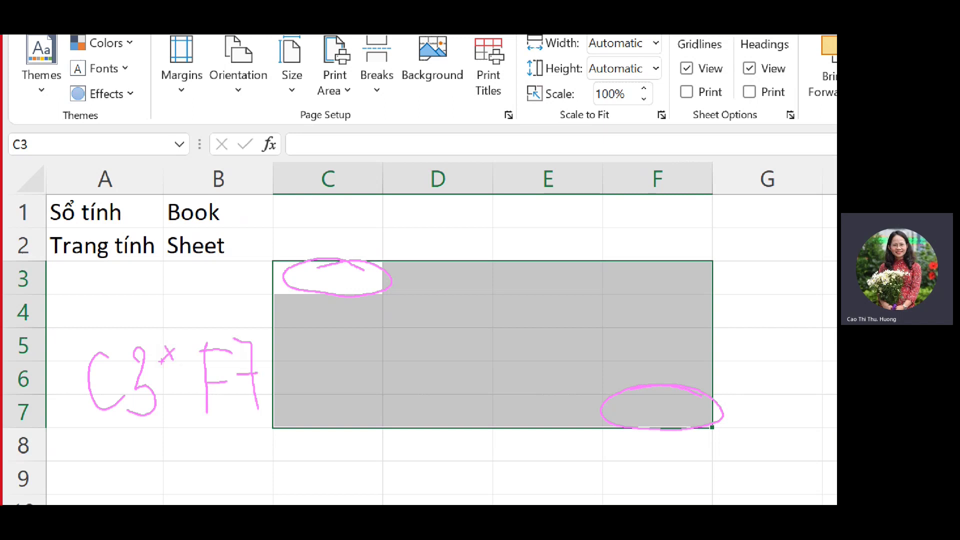
drag(166, 397, 176, 411)
drag(186, 396, 166, 408)
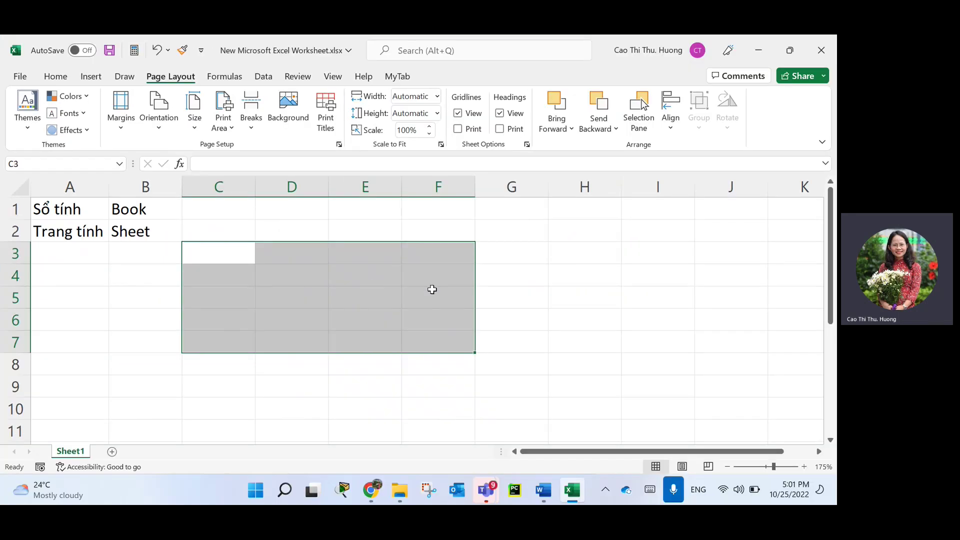
Demonstrate selecting cell E2, the column block E2:E8, the row block C4:H4 and cell F6.
click(645, 332)
click(534, 255)
drag(355, 239, 372, 364)
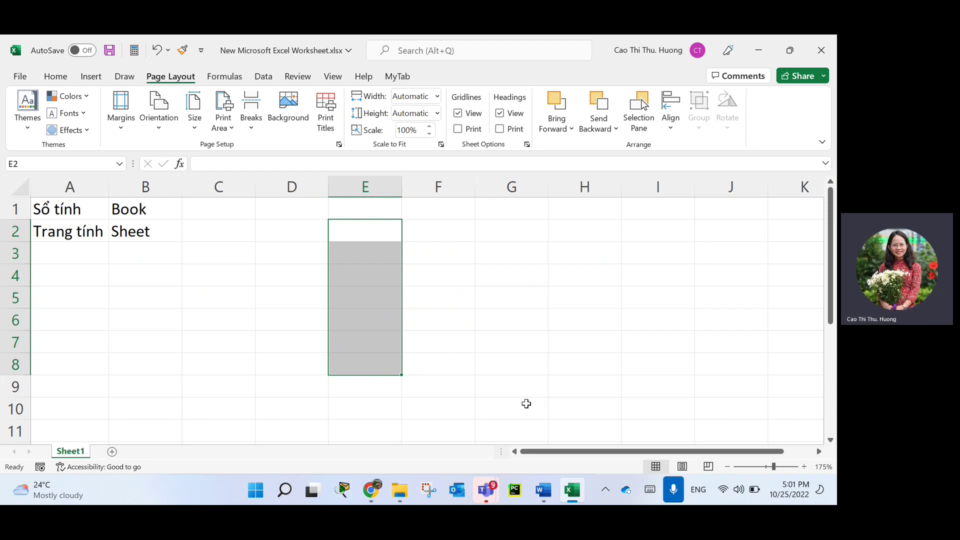
drag(250, 276, 586, 271)
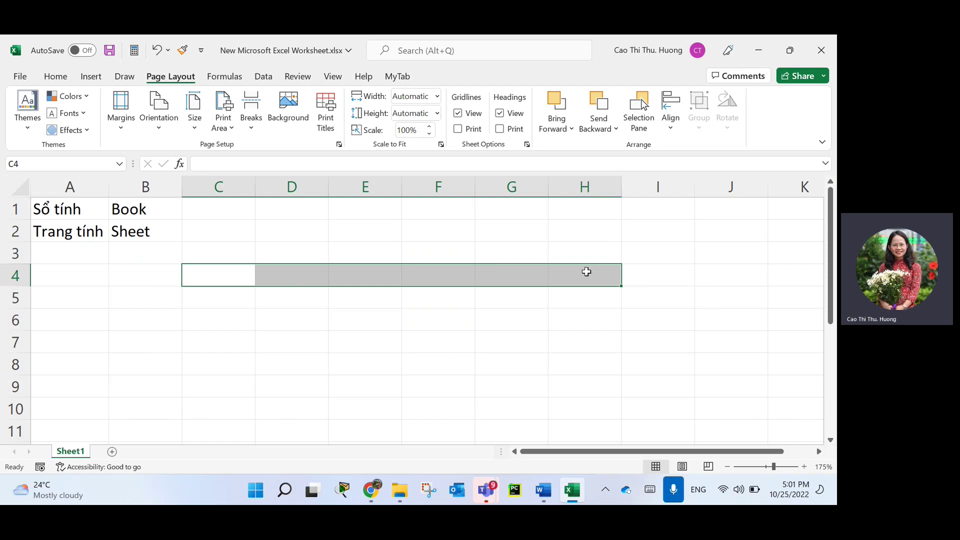
click(453, 321)
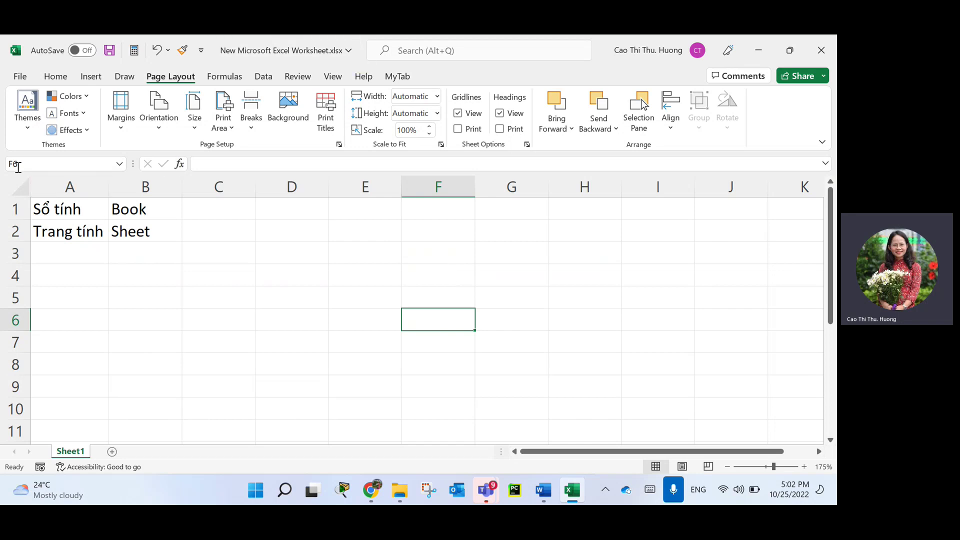
Jump to cell H1000 via the Name Box, return to column A's top, and select A4.
click(58, 157)
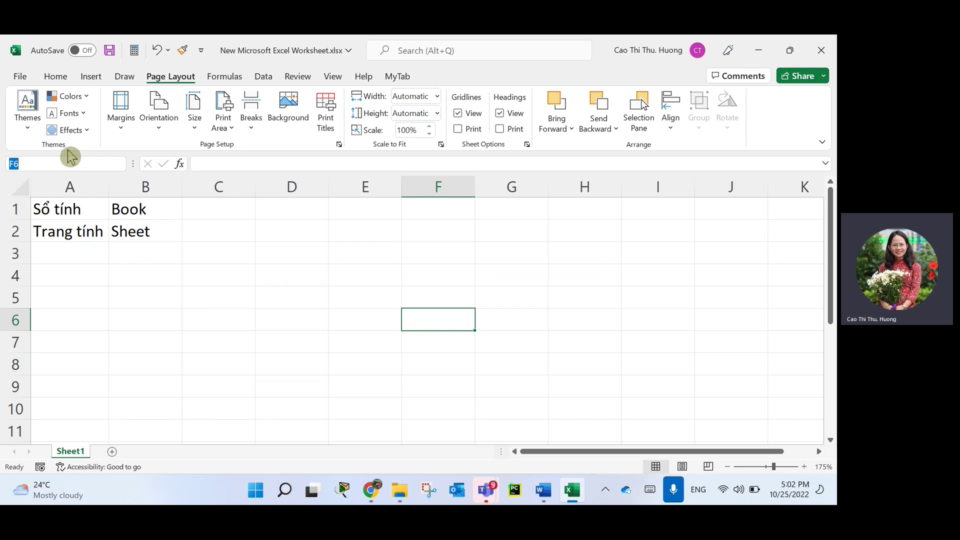
text(h1)
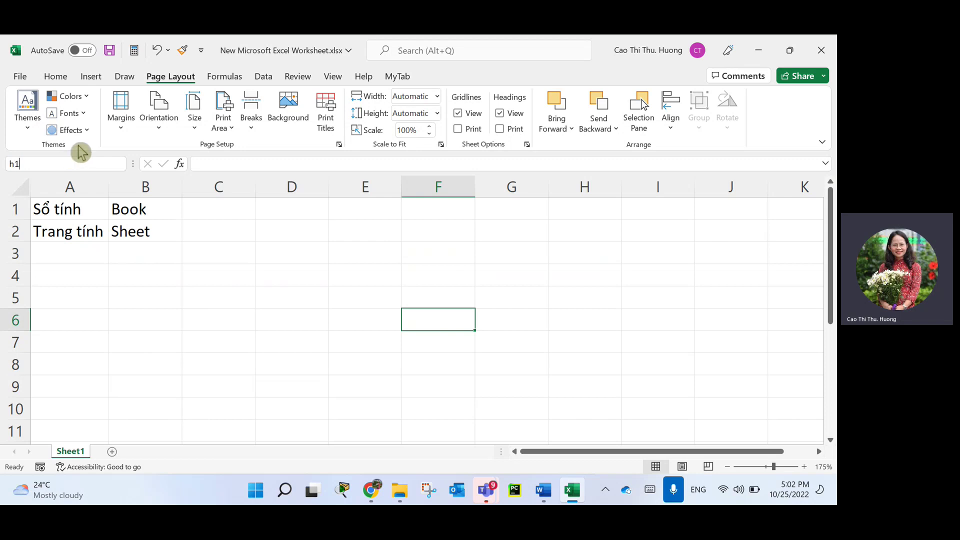
text(000)
key(Return)
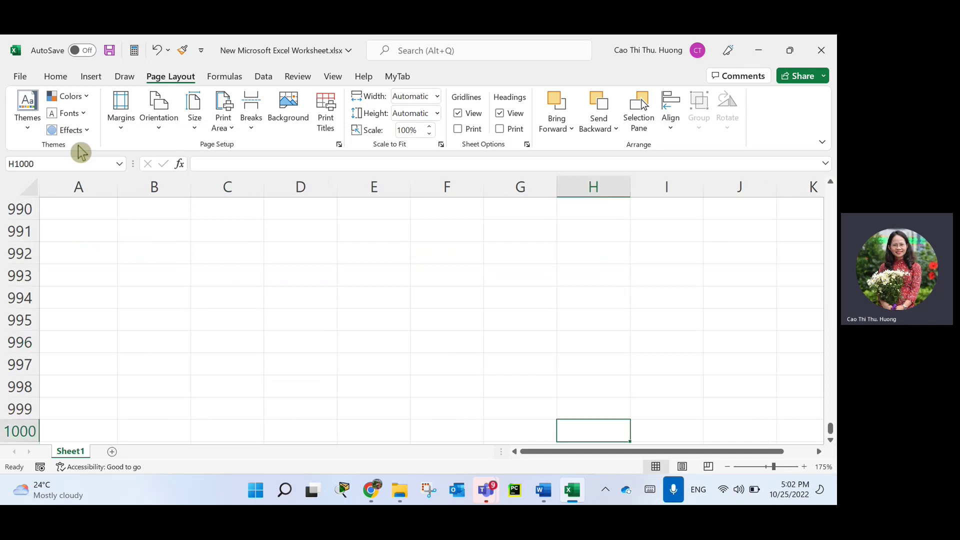
key(ctrl+Left)
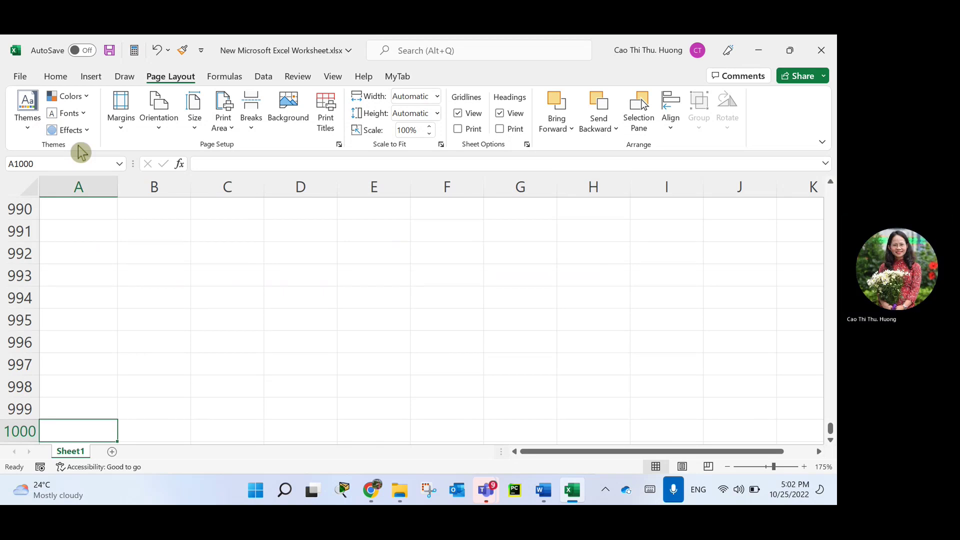
key(ctrl+Up)
scroll(100, 252, up, 1)
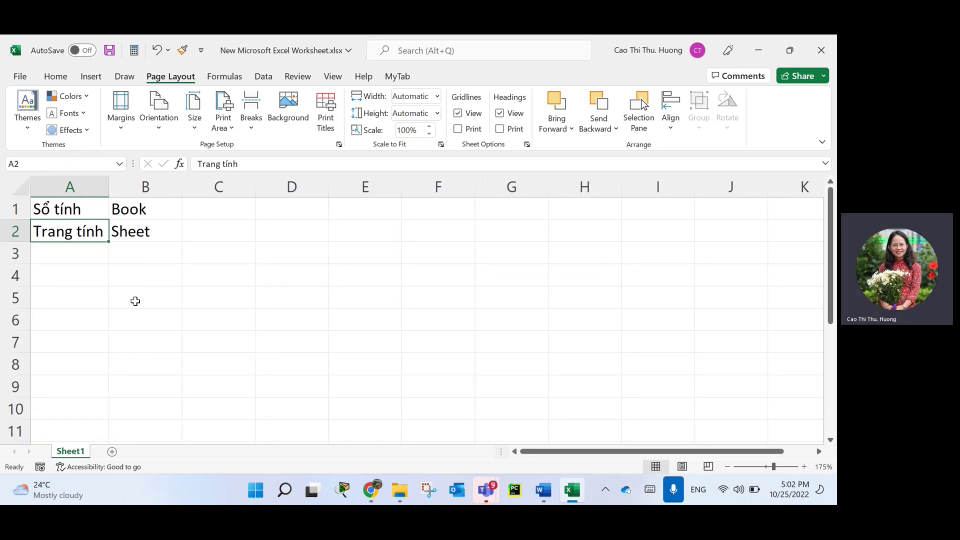
click(102, 281)
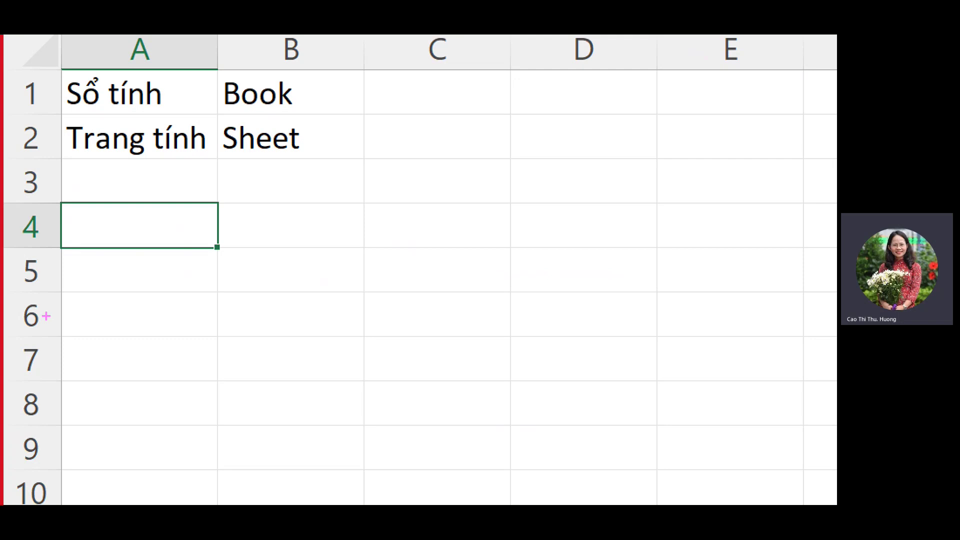
Write the example range address H100:K110 on screen as an annotation.
drag(277, 232, 289, 336)
drag(283, 298, 339, 282)
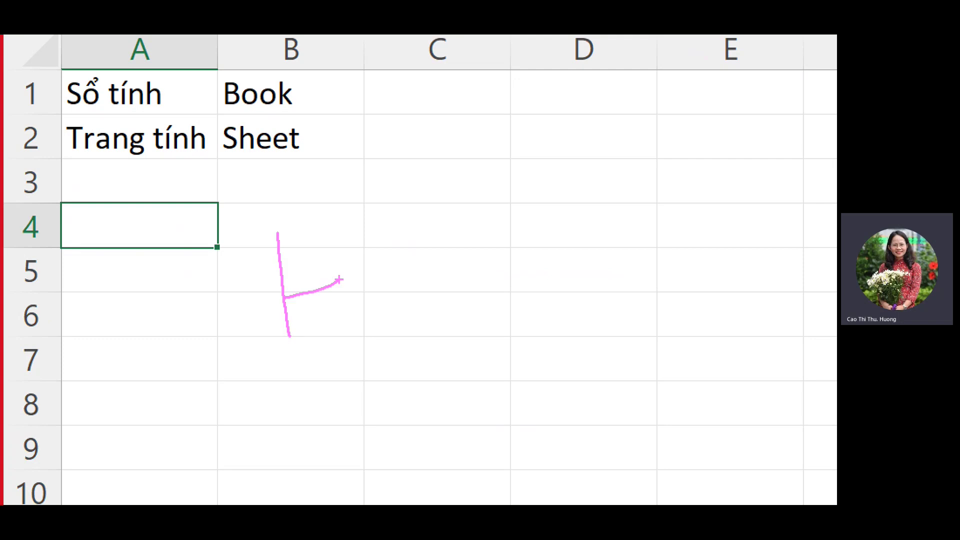
drag(332, 242, 347, 330)
drag(354, 330, 398, 318)
mouse_move(430, 231)
mouse_down()
mouse_move(443, 250)
mouse_move(501, 252)
mouse_up()
drag(525, 206, 550, 203)
mouse_move(527, 254)
mouse_down()
mouse_move(554, 278)
mouse_move(525, 295)
mouse_up()
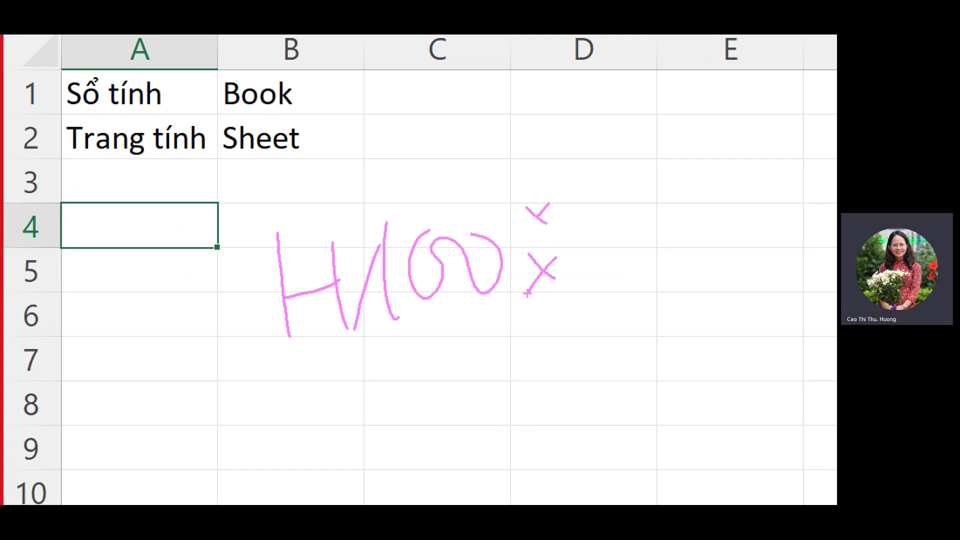
drag(616, 177, 622, 284)
mouse_move(666, 178)
mouse_down()
mouse_move(633, 209)
mouse_move(687, 286)
mouse_up()
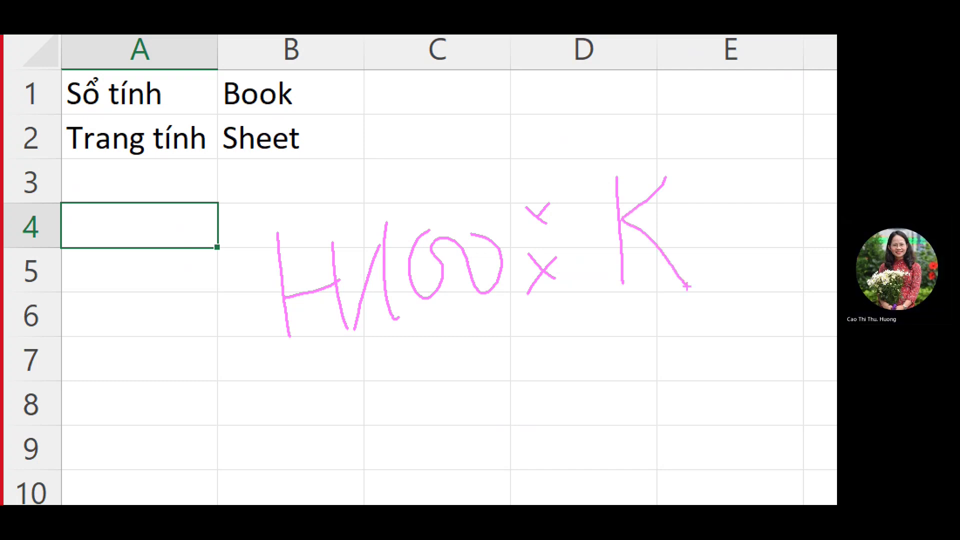
mouse_move(688, 241)
mouse_down()
mouse_move(701, 180)
mouse_move(711, 264)
mouse_up()
mouse_move(722, 241)
mouse_down()
mouse_move(748, 152)
mouse_move(754, 258)
mouse_up()
drag(777, 150, 765, 155)
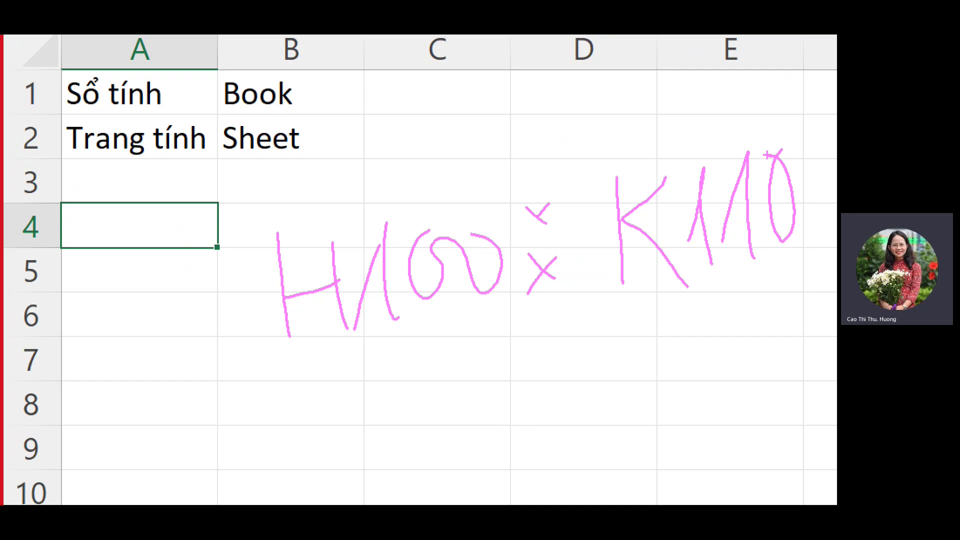
key(Escape)
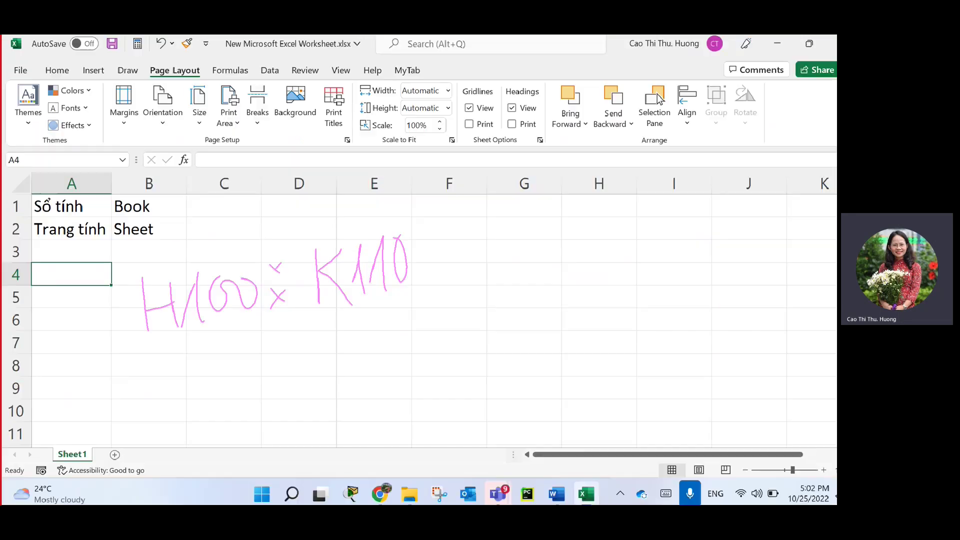
Select the range H100:K110 through the Name Box, then deselect it.
click(63, 164)
text(H)
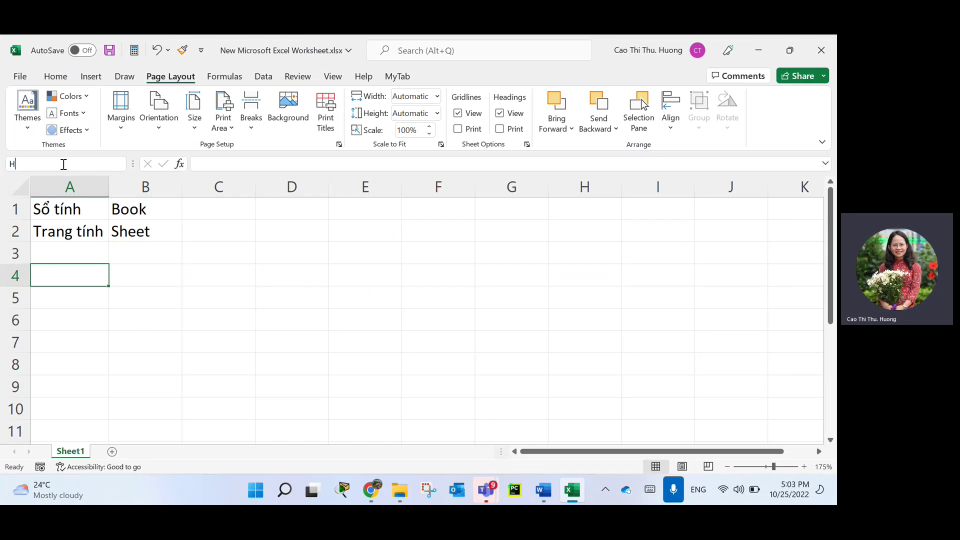
text(100:k110)
key(Return)
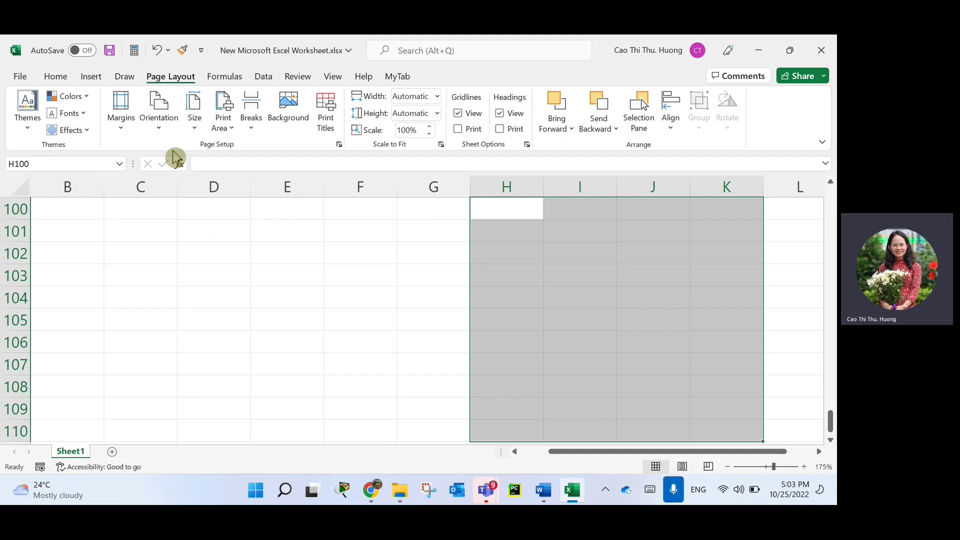
click(417, 319)
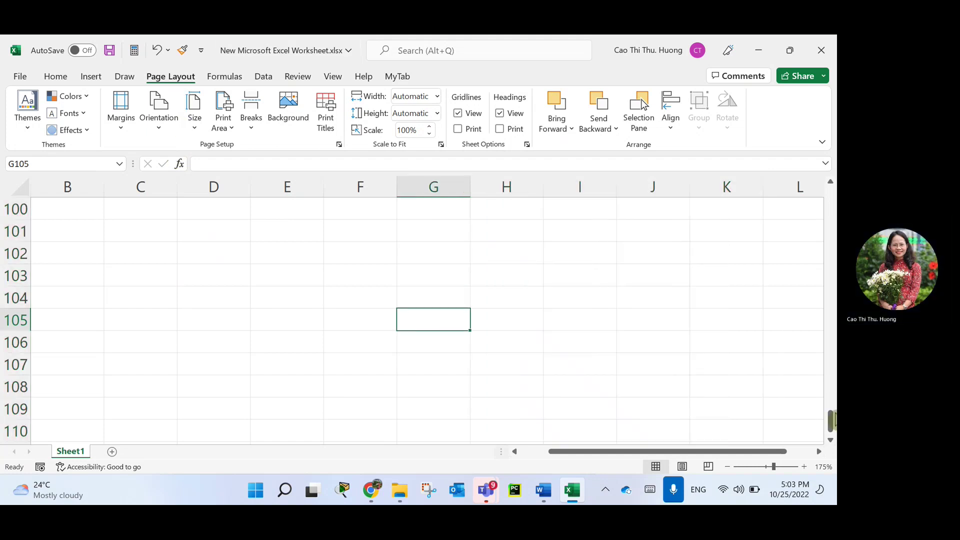
drag(830, 420, 831, 186)
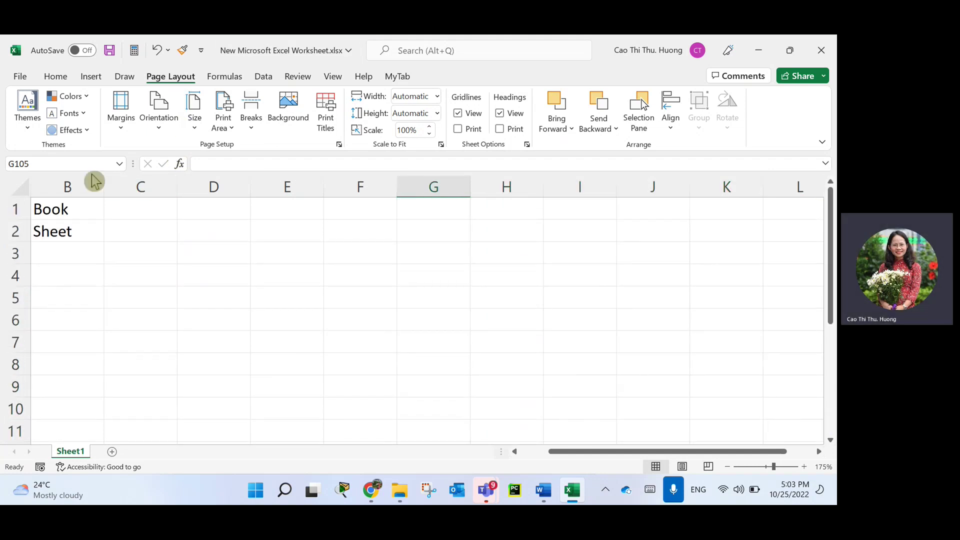
click(63, 160)
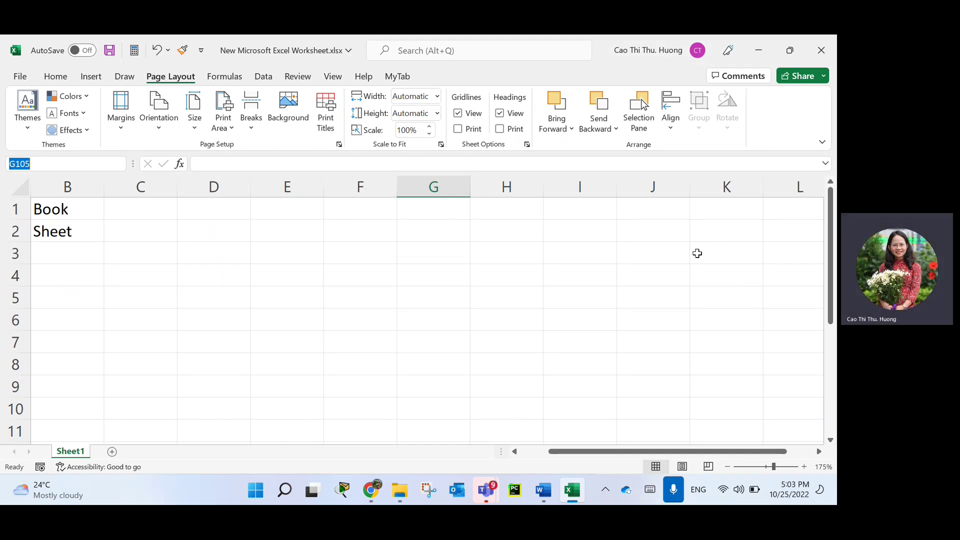
Enter 100 into all eight cells of J2:K5 with Ctrl+Enter, then reselect the block.
drag(655, 235, 759, 300)
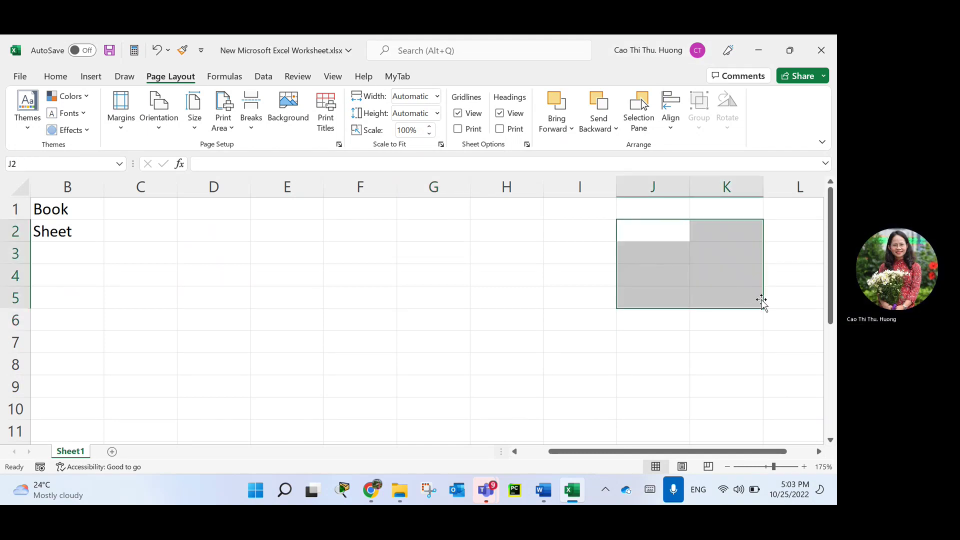
text(100)
key(ctrl+Return)
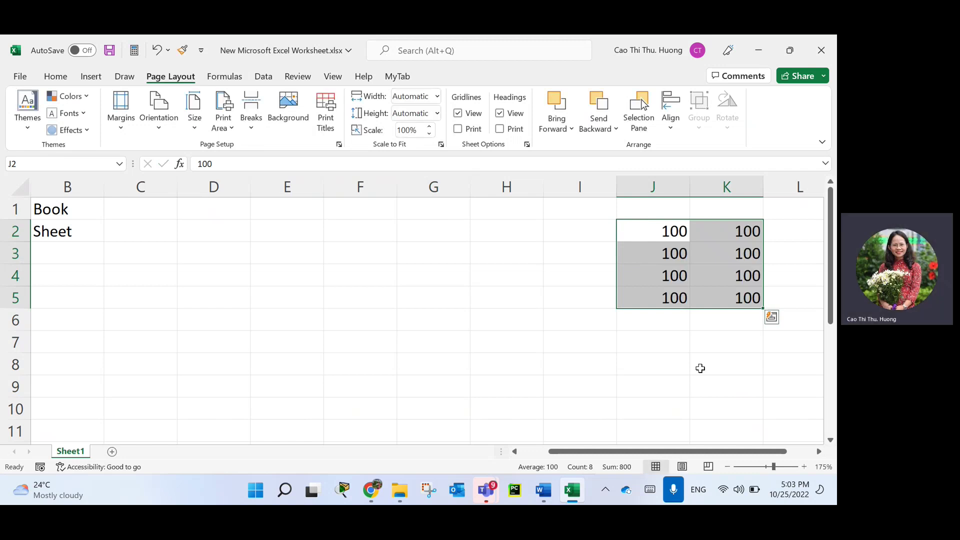
click(685, 368)
click(660, 228)
drag(661, 228, 755, 296)
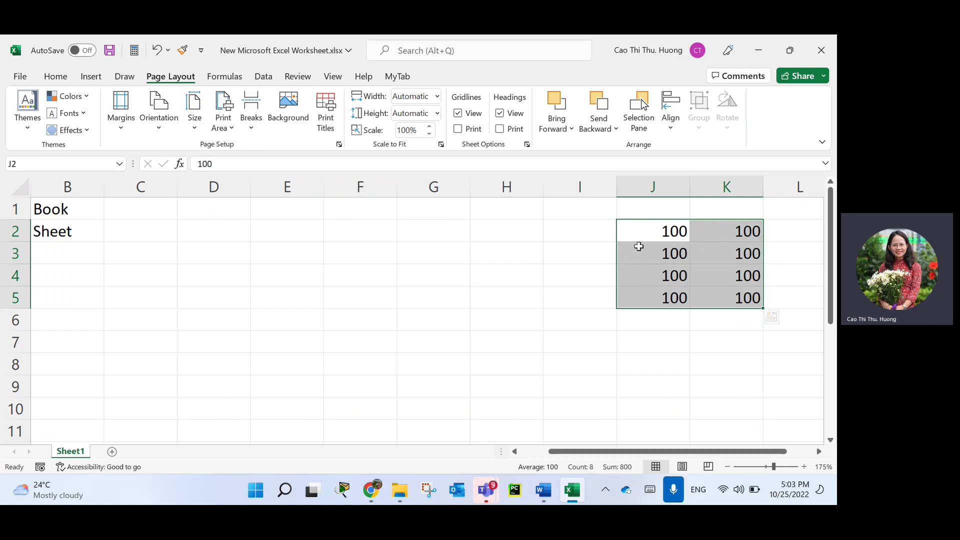
drag(637, 224, 742, 295)
drag(656, 224, 727, 290)
Define the name 'DuLieu' for J2:K5 with Workbook scope from the right-click menu.
right_click(684, 257)
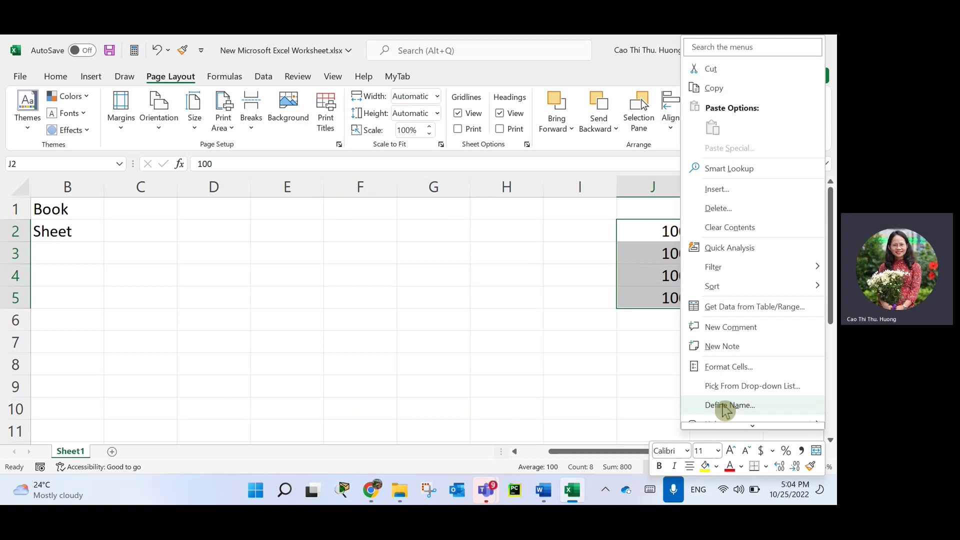
click(726, 406)
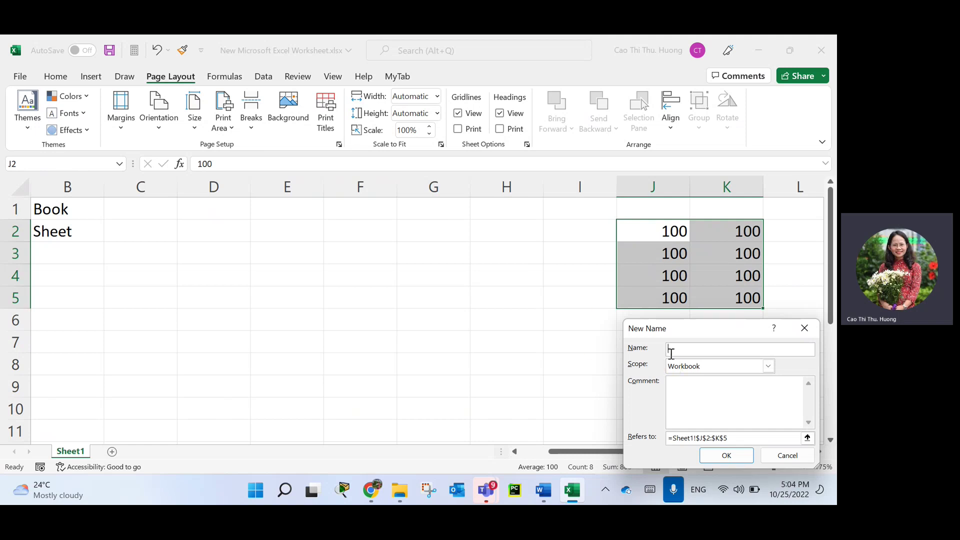
drag(690, 336, 354, 224)
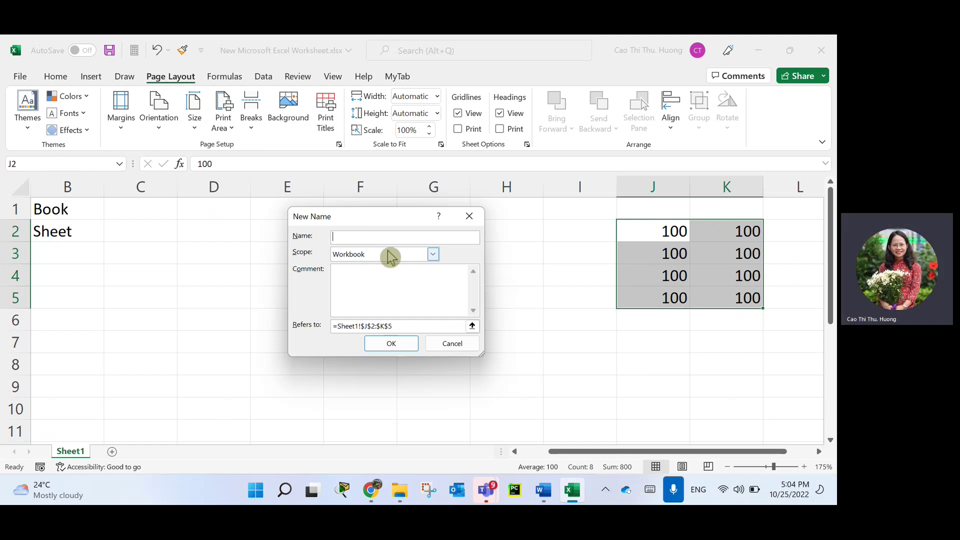
text(DuLieu)
key(Return)
Deselect J2:K5, scroll down, then choose DuLieu from the Name Box list to select it.
click(399, 345)
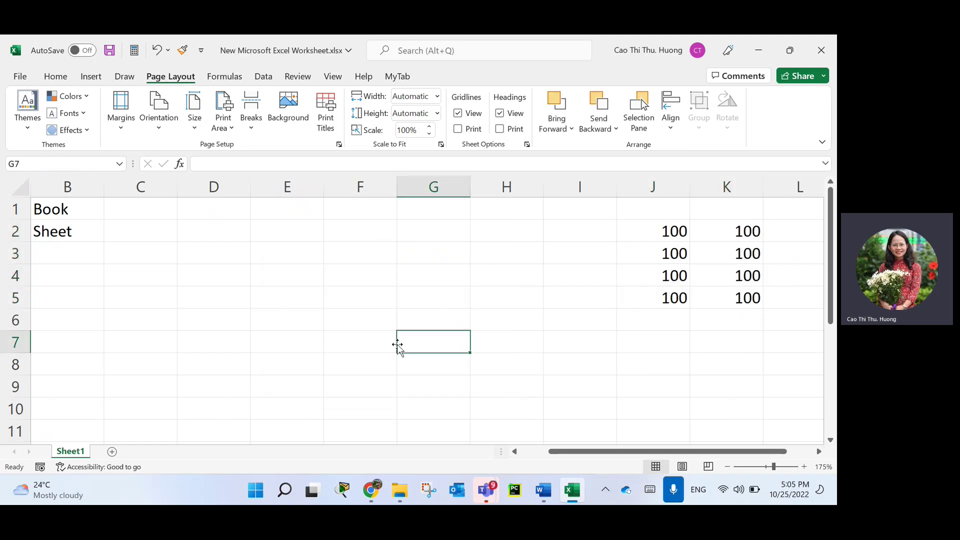
scroll(395, 353, down, 9)
scroll(396, 353, down, 3)
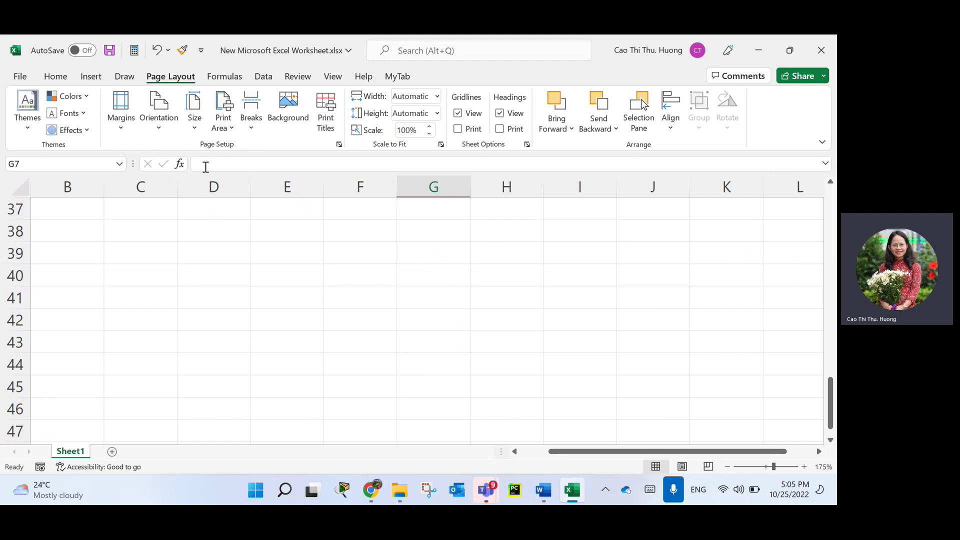
click(120, 165)
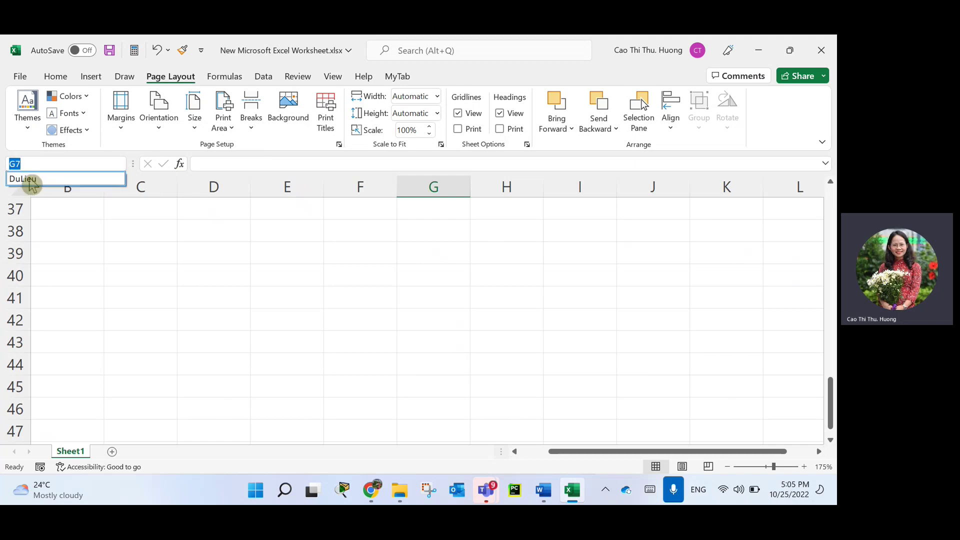
click(30, 181)
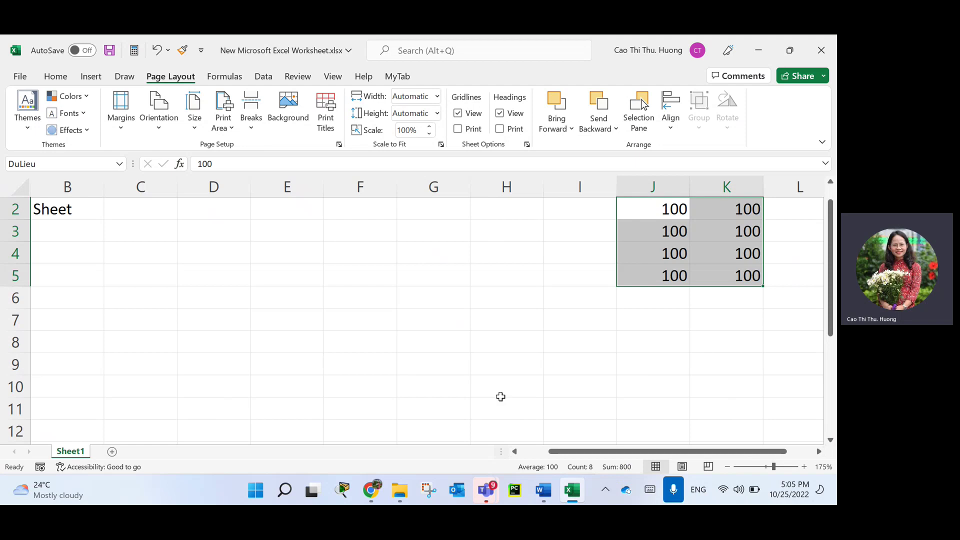
mouse_move(724, 247)
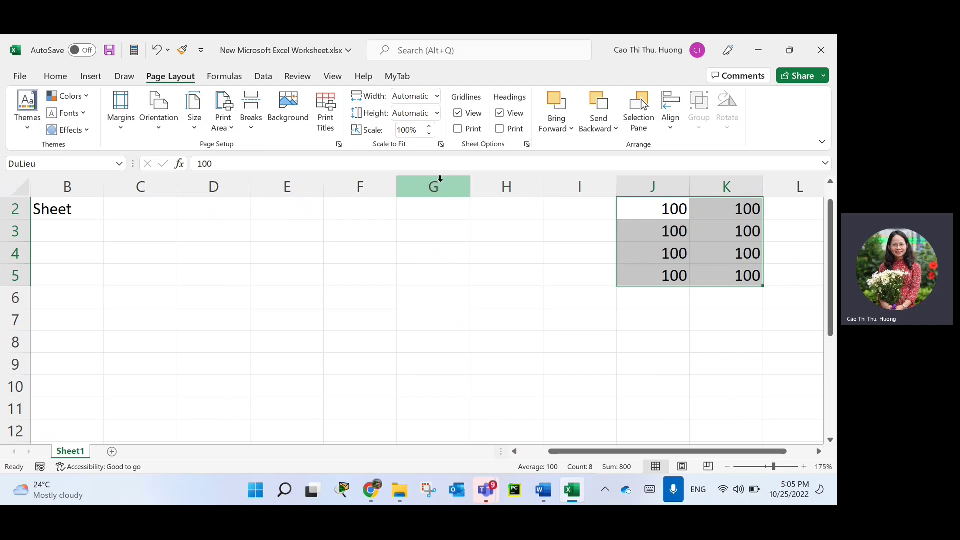
Open Name Manager from the Formulas tab to see DuLieu referring to =Sheet1!$J$2:$K$5.
click(266, 80)
click(218, 76)
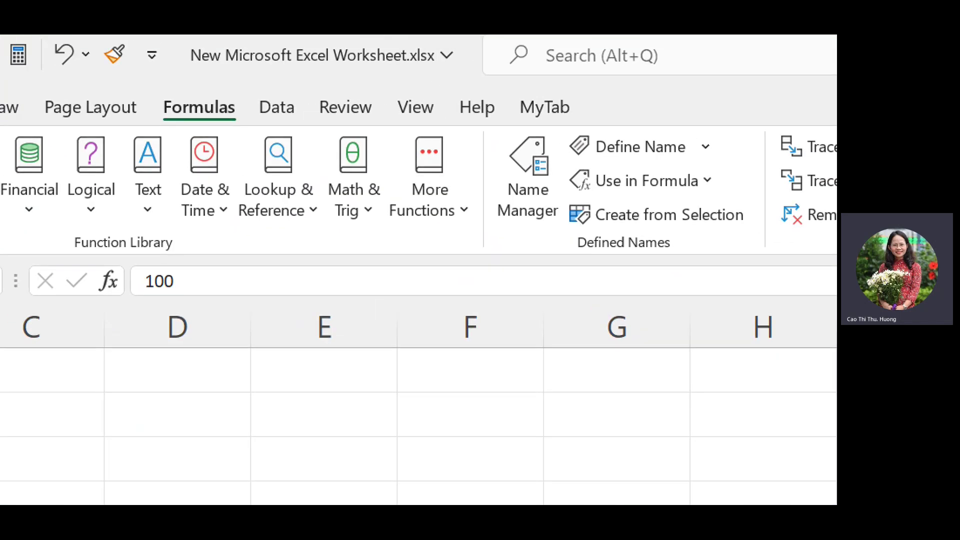
mouse_move(161, 76)
mouse_down()
mouse_move(66, 77)
mouse_move(107, 139)
mouse_move(81, 59)
mouse_up()
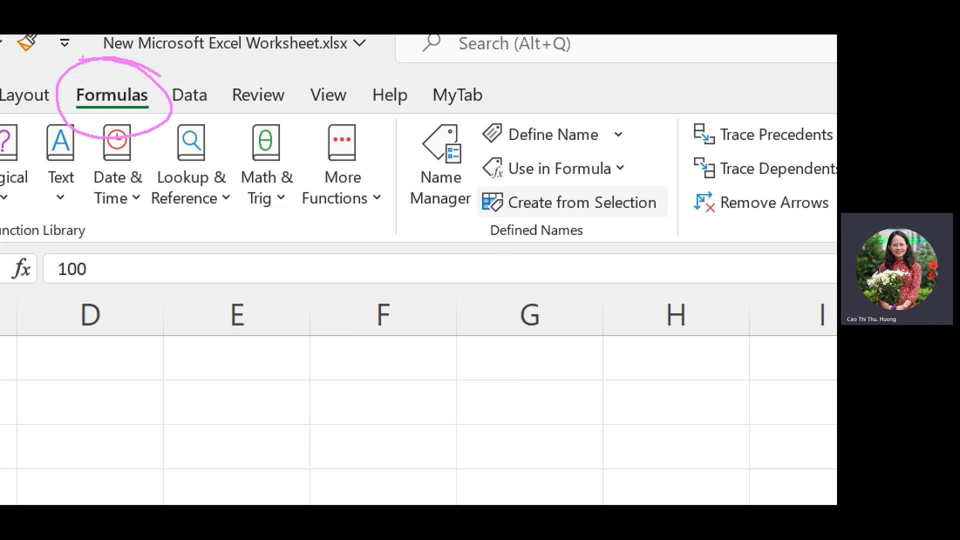
mouse_move(482, 251)
mouse_down()
mouse_move(600, 253)
mouse_move(498, 259)
mouse_up()
drag(395, 101, 399, 250)
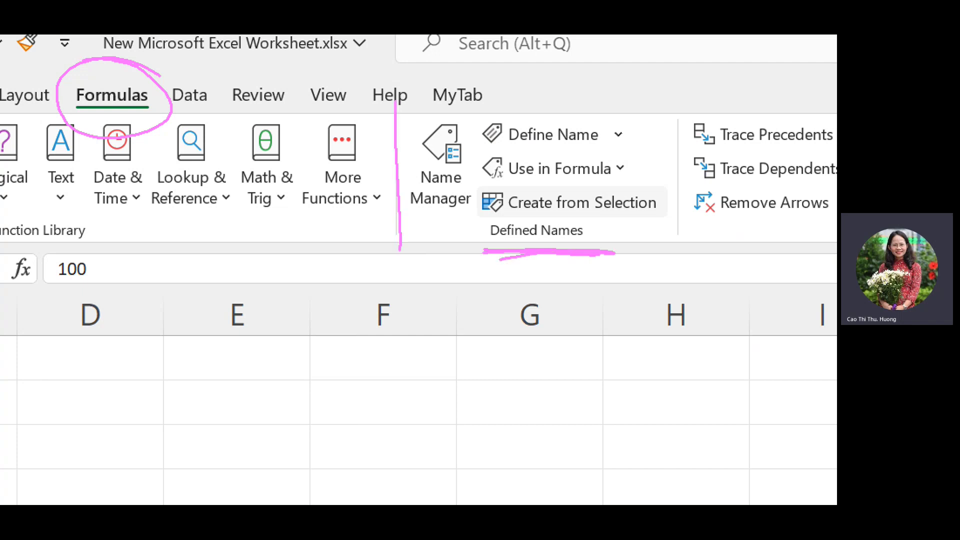
mouse_move(394, 101)
mouse_down()
mouse_move(479, 204)
mouse_move(369, 236)
mouse_up()
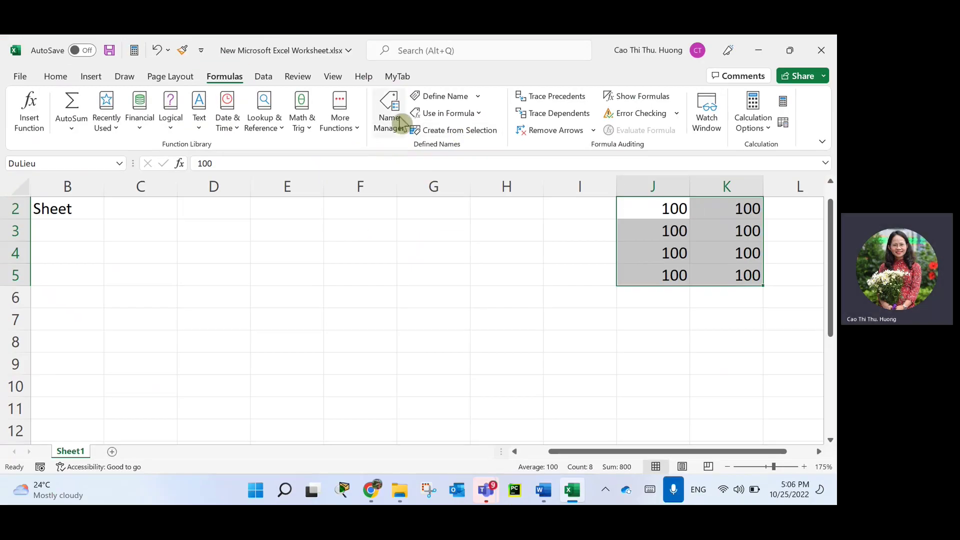
click(441, 165)
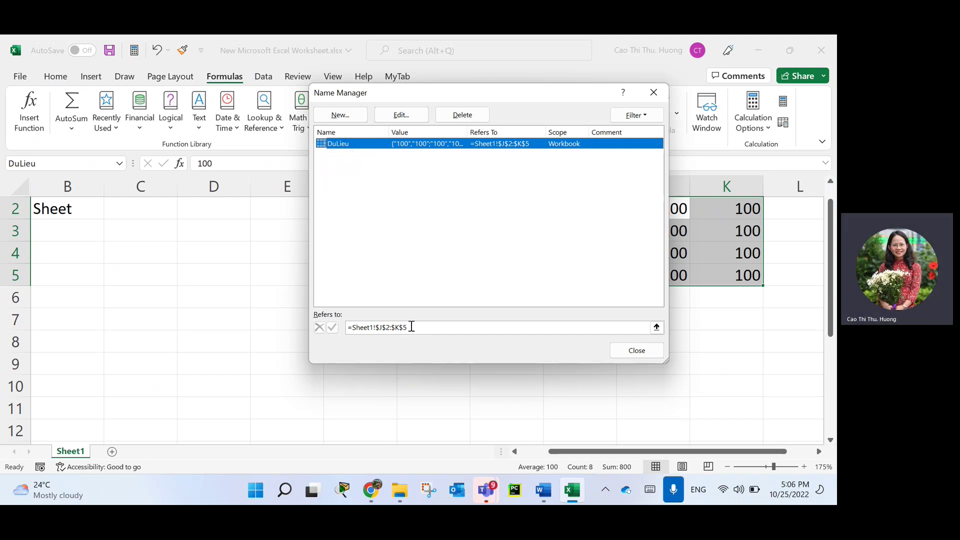
Repoint DuLieu's Refers to at D8:G11 on the sheet, then close and save.
click(377, 328)
click(403, 330)
click(654, 330)
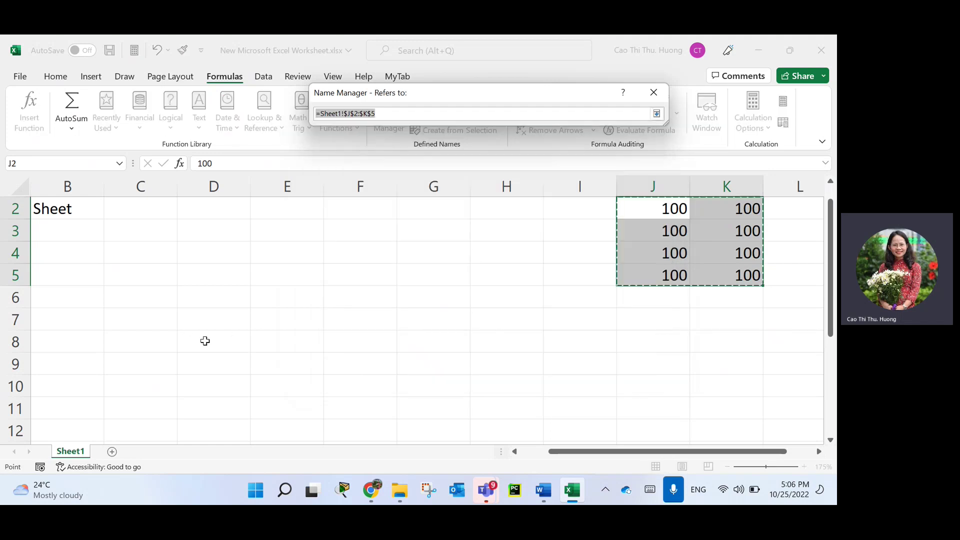
drag(207, 341, 432, 401)
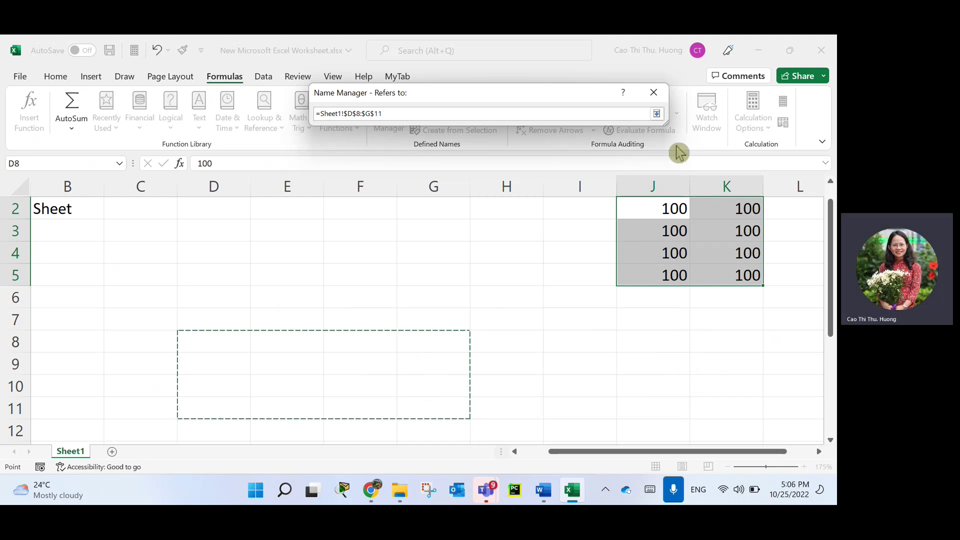
click(656, 113)
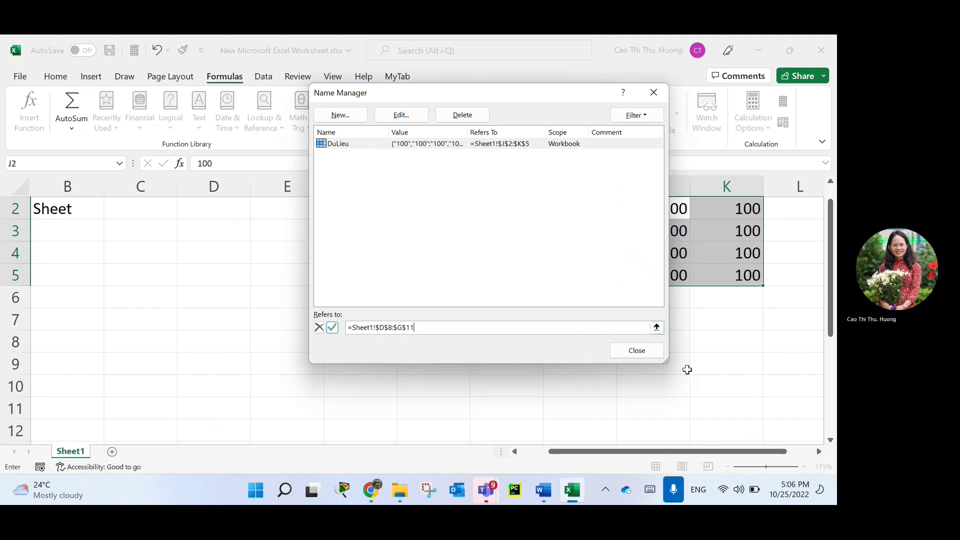
click(640, 354)
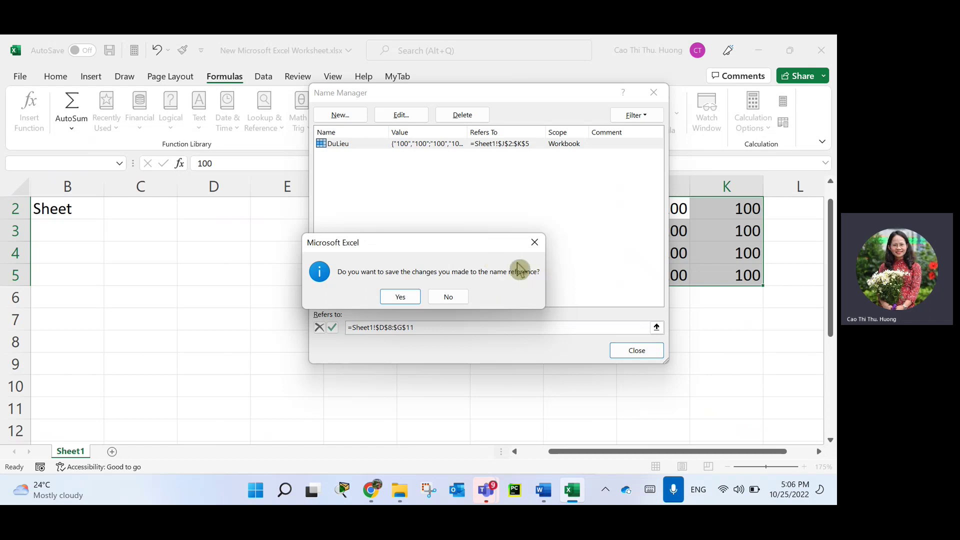
click(400, 298)
Confirm the change, select DuLieu from the Name Box to verify D8:G11, and reopen Name Manager.
click(514, 368)
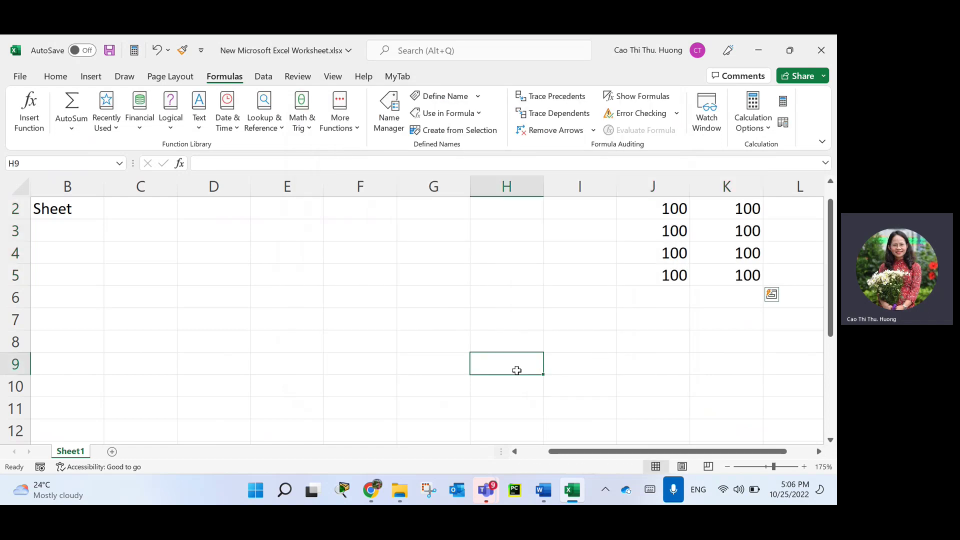
click(120, 163)
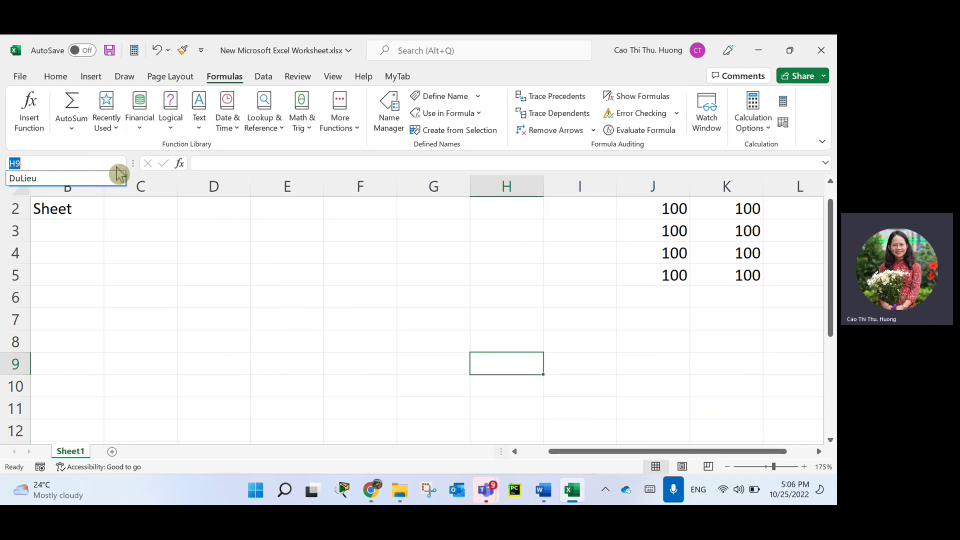
click(64, 180)
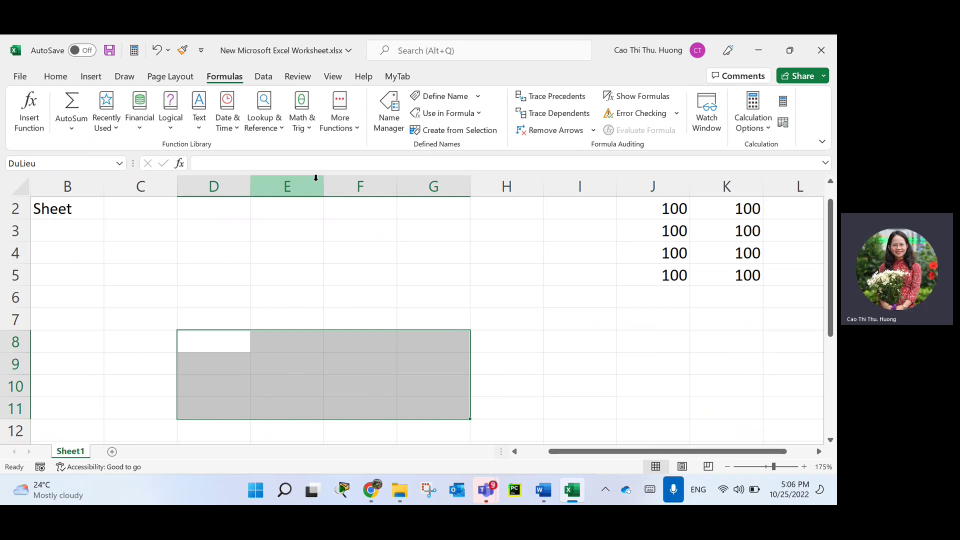
click(388, 123)
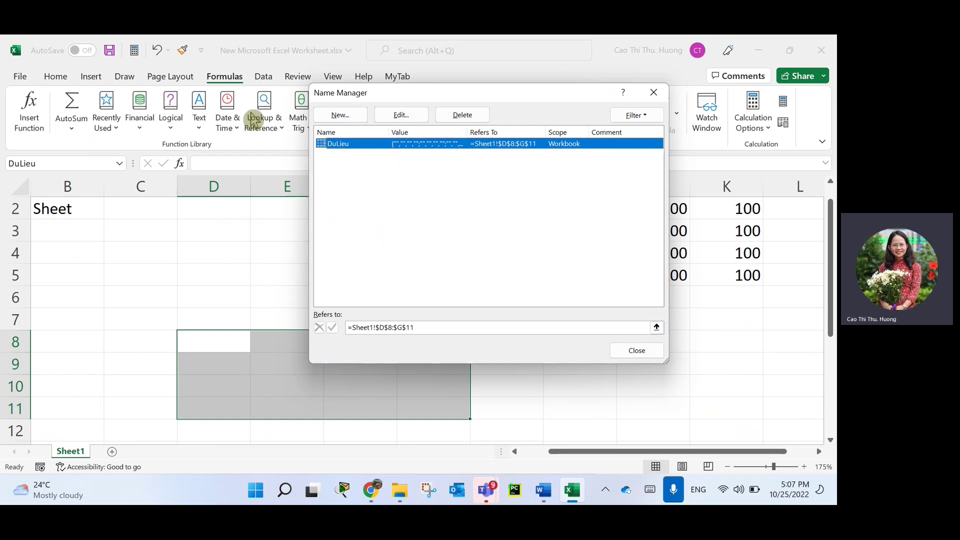
Close the Name Manager dialog.
click(656, 350)
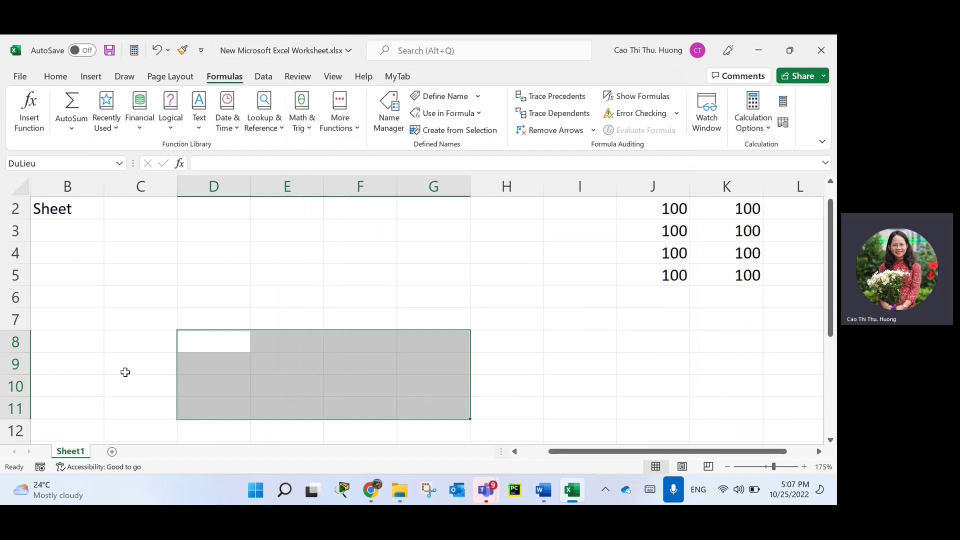
click(268, 300)
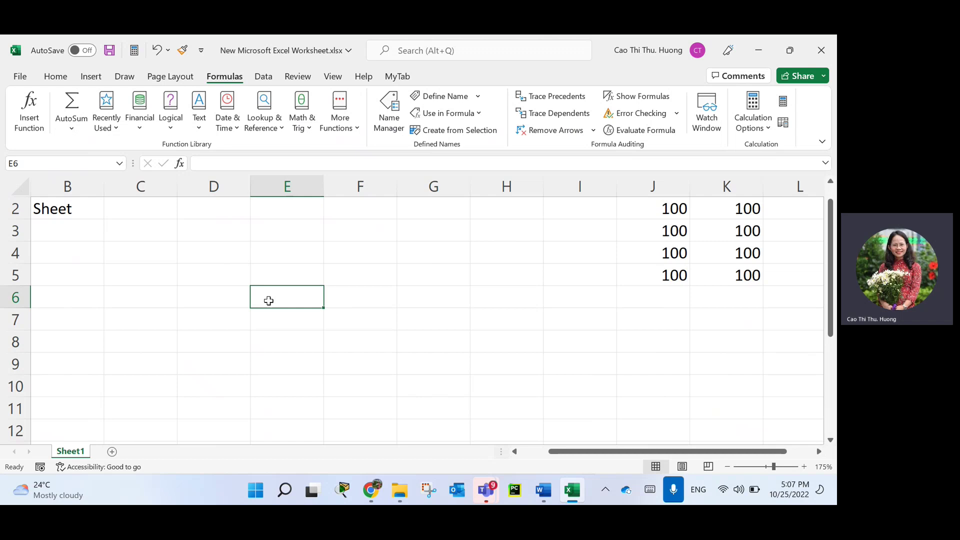
scroll(223, 336, up, 1)
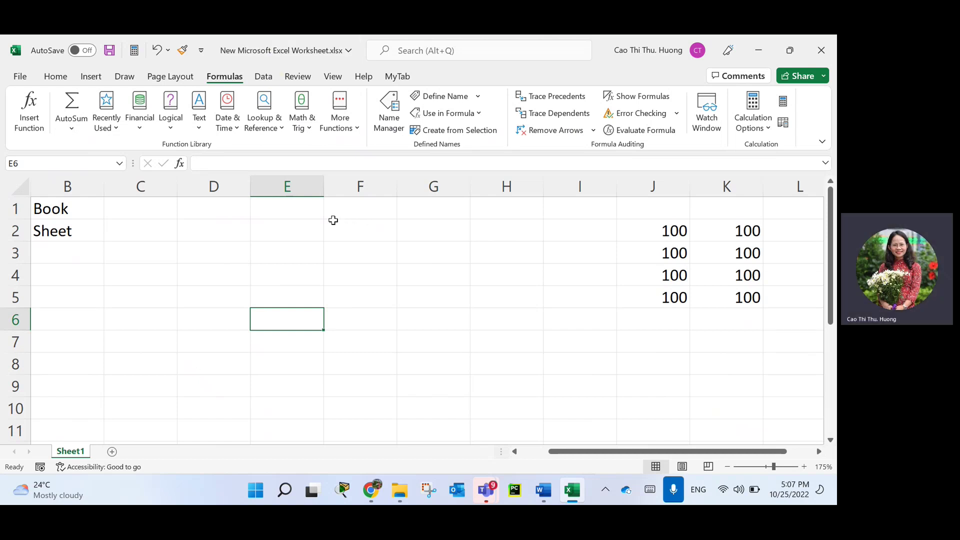
click(283, 186)
click(343, 186)
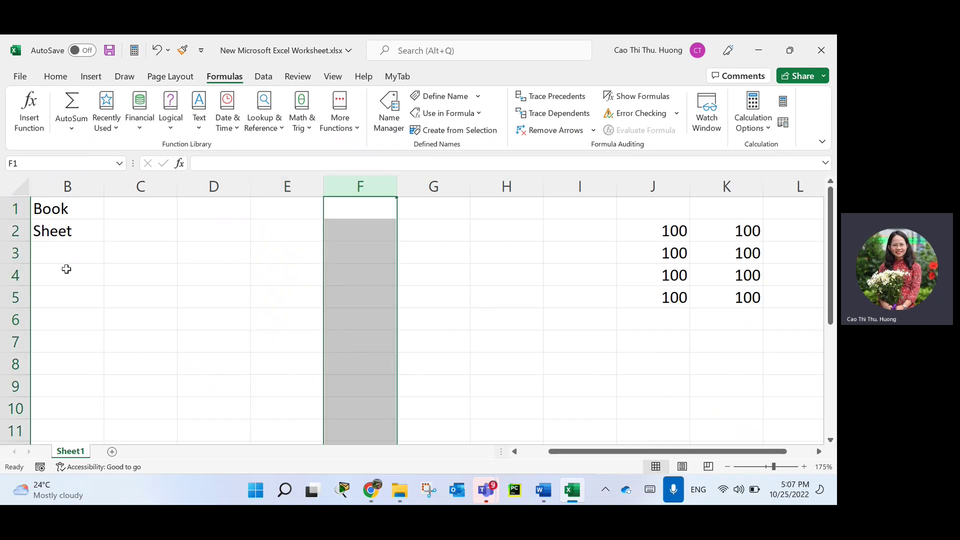
click(12, 275)
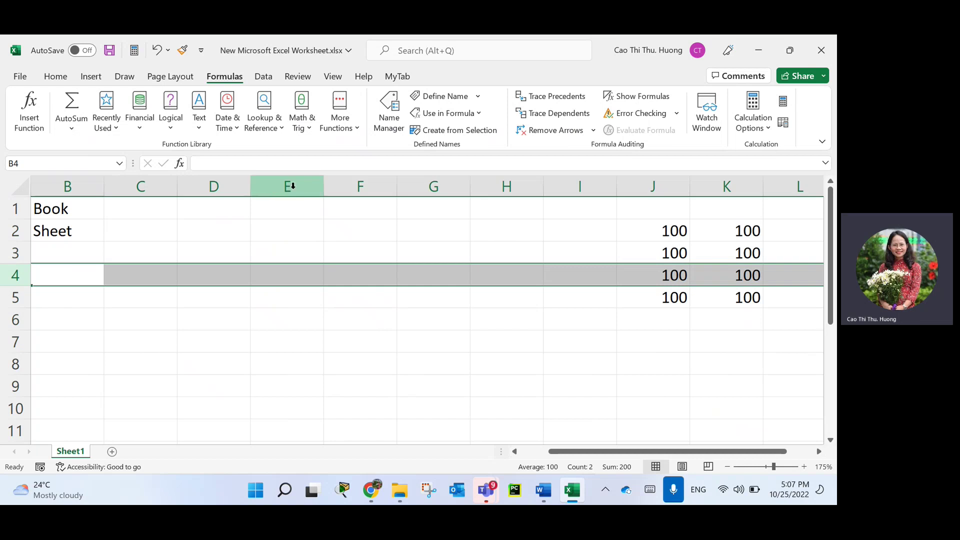
drag(292, 185, 507, 185)
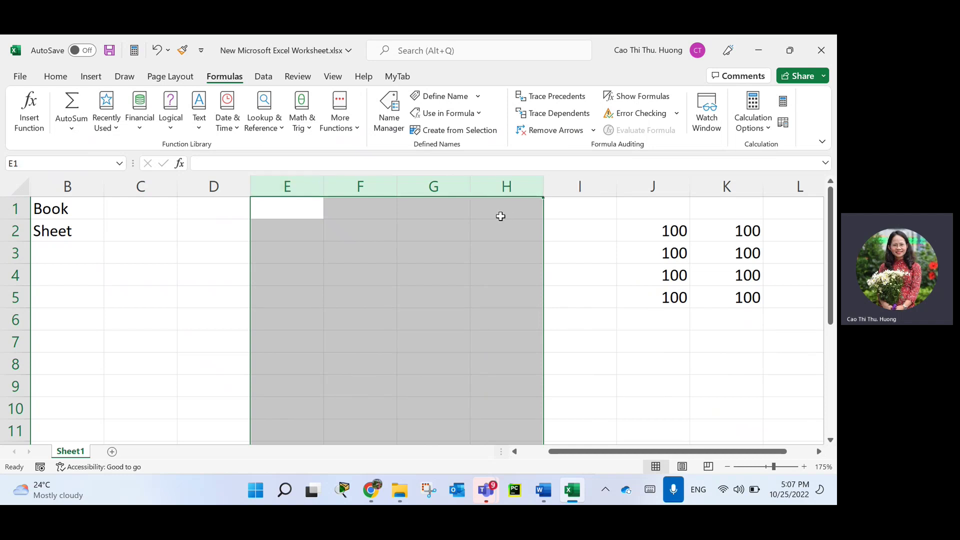
drag(15, 298, 20, 383)
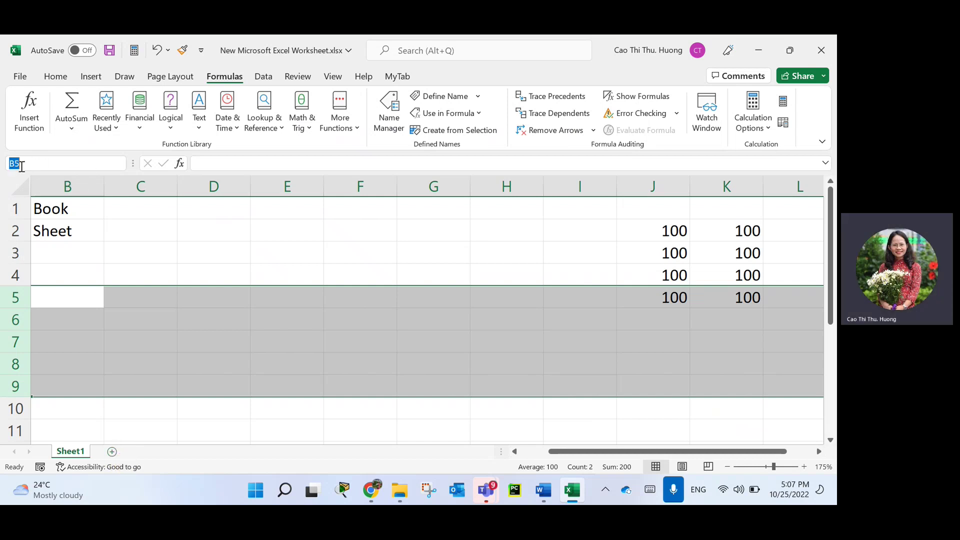
click(153, 211)
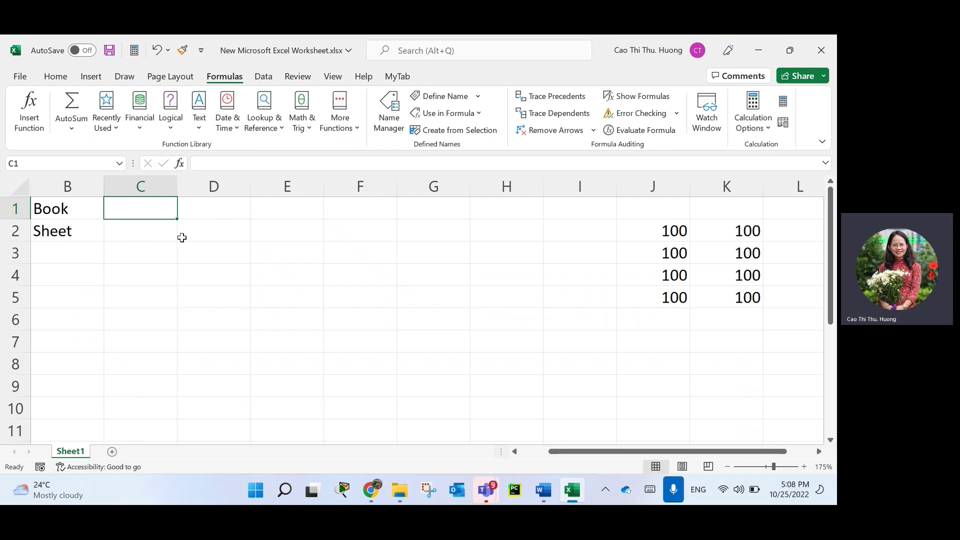
click(205, 165)
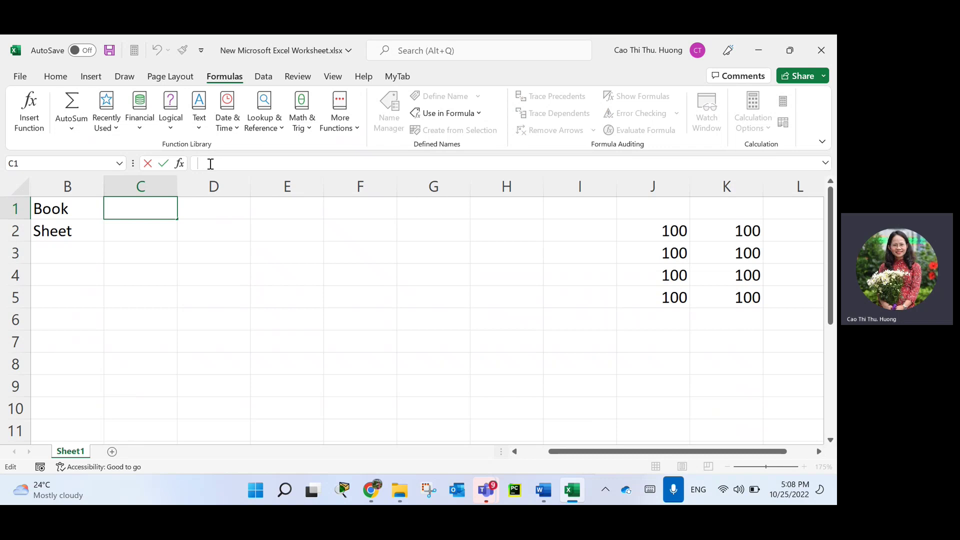
click(300, 256)
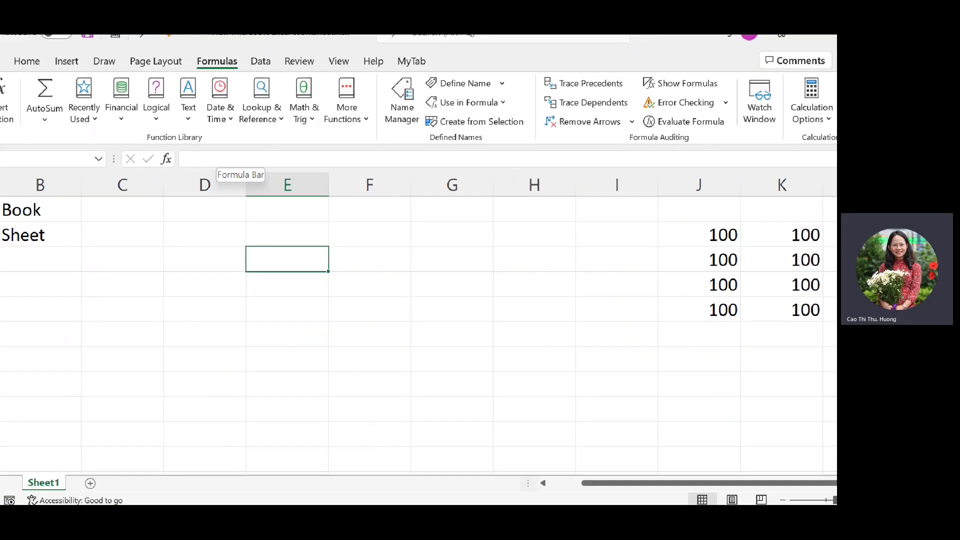
mouse_move(240, 147)
mouse_down()
mouse_move(221, 176)
mouse_move(737, 189)
mouse_move(715, 137)
mouse_move(156, 150)
mouse_up()
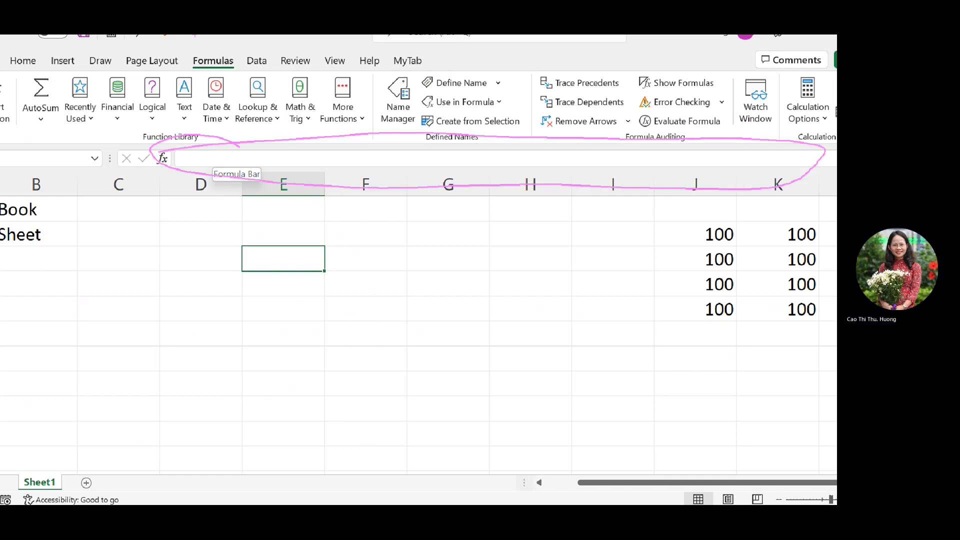
key(Escape)
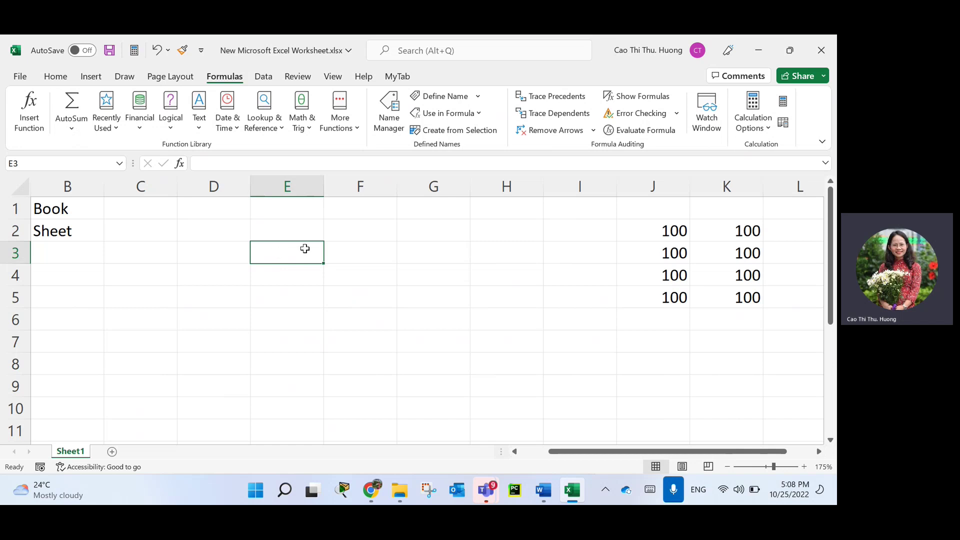
Enter the text 'sfsgsdg' in E3 and the number 3435236 in E4.
text(sfsgsdg)
key(Return)
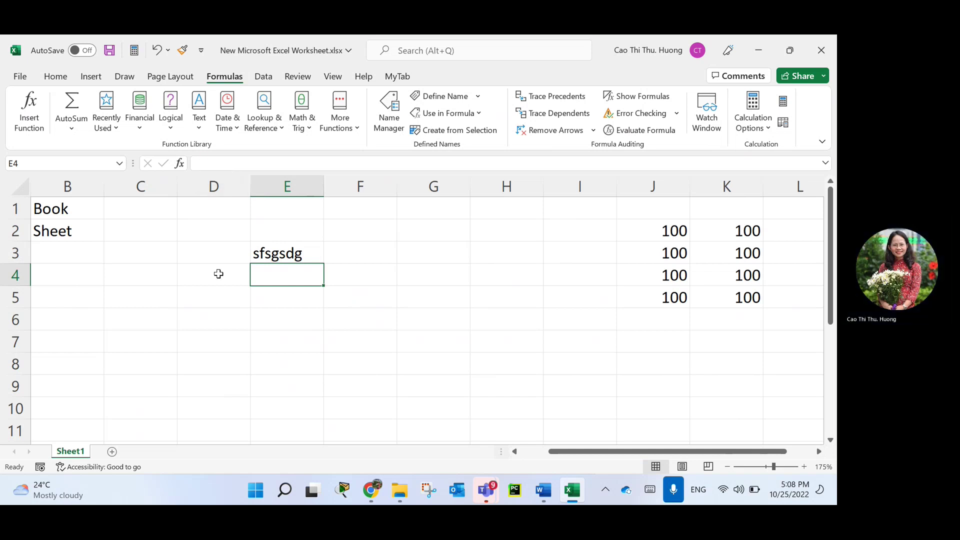
click(196, 162)
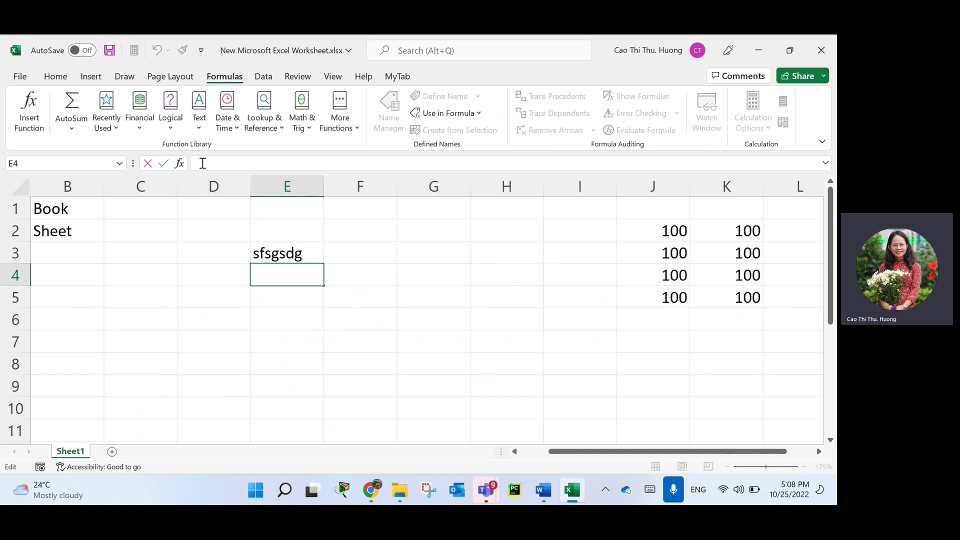
text(3435236)
key(Return)
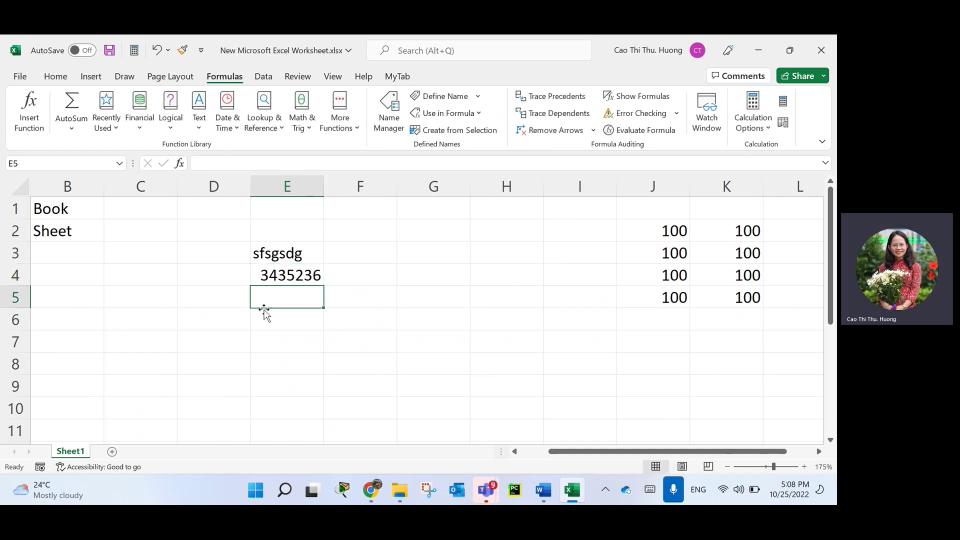
Inspect E3 and E4, then enter the formula =5*2 in E5, showing 10.
click(285, 274)
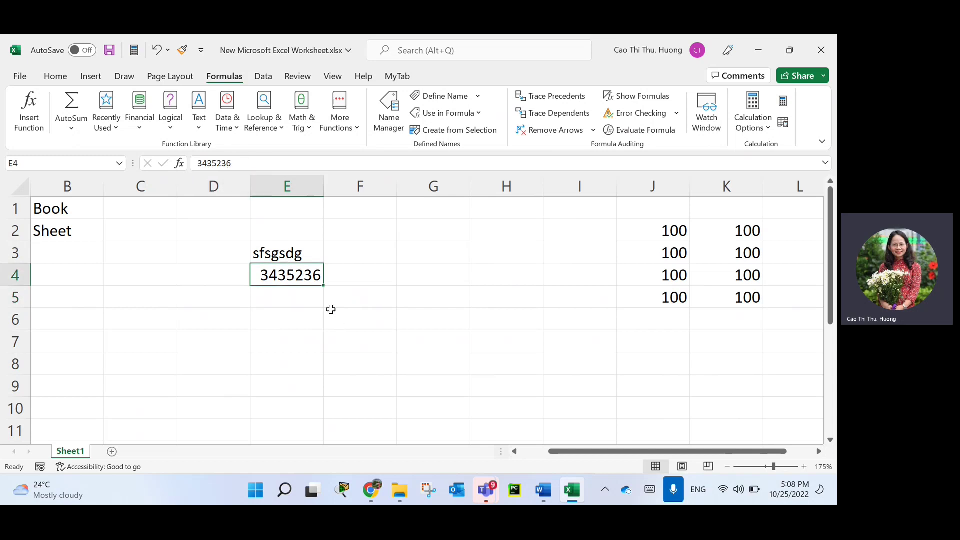
click(297, 296)
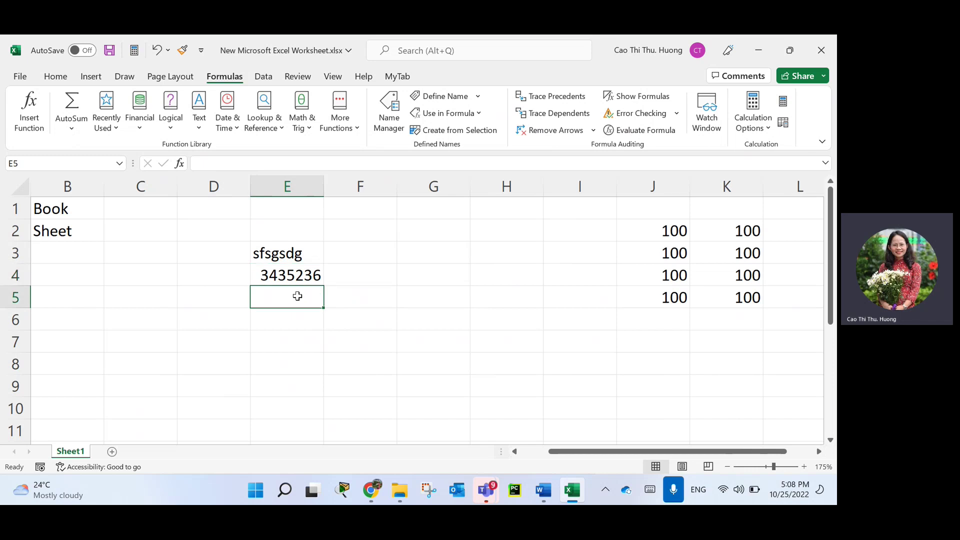
click(279, 253)
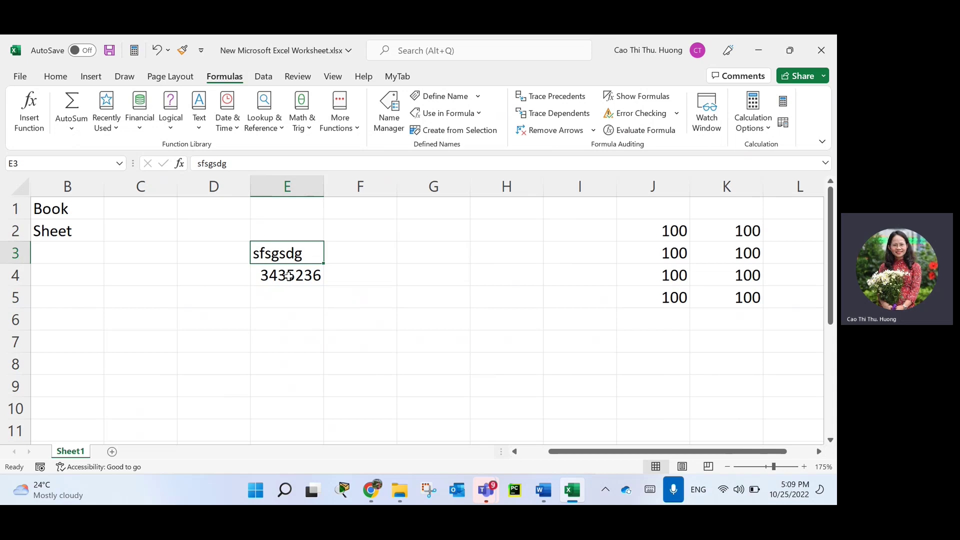
click(288, 275)
click(304, 297)
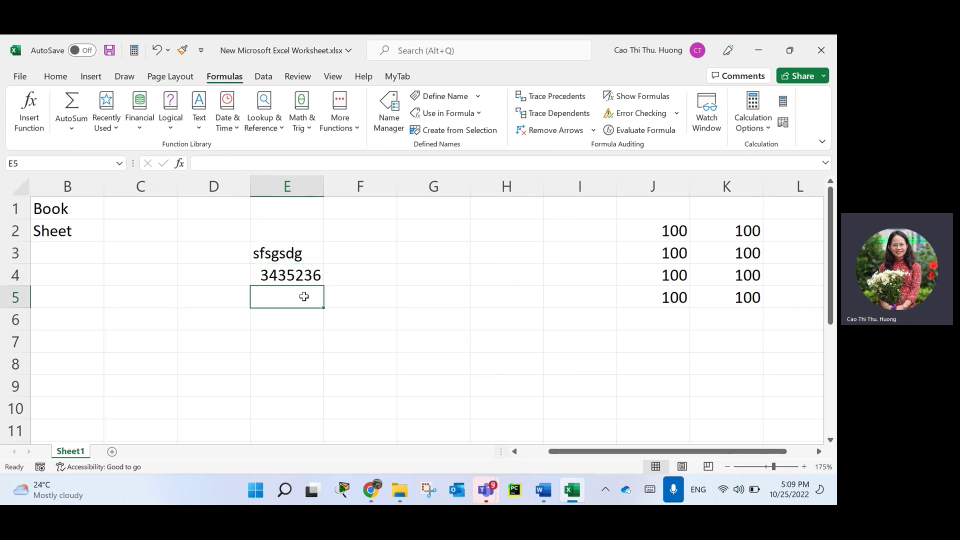
text(=5*)
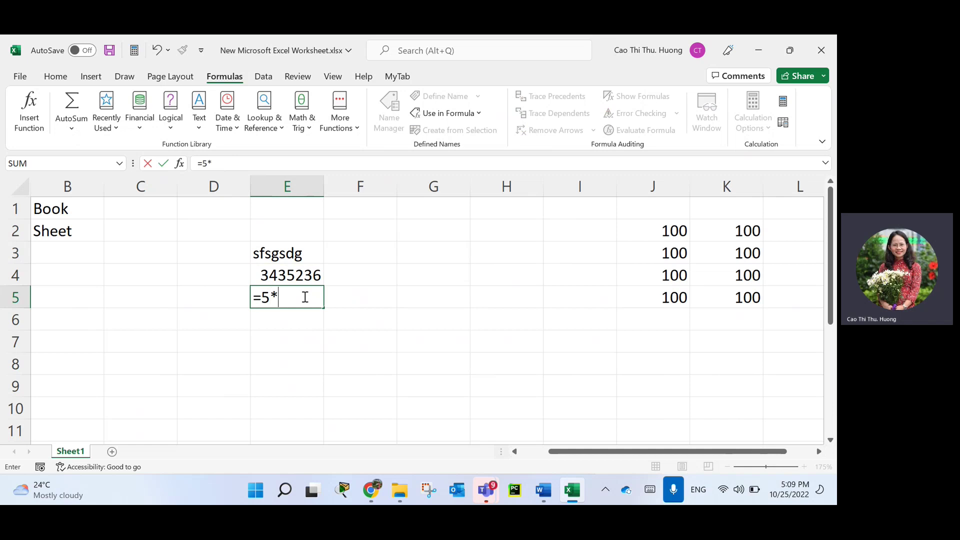
text(2)
key(Return)
click(304, 297)
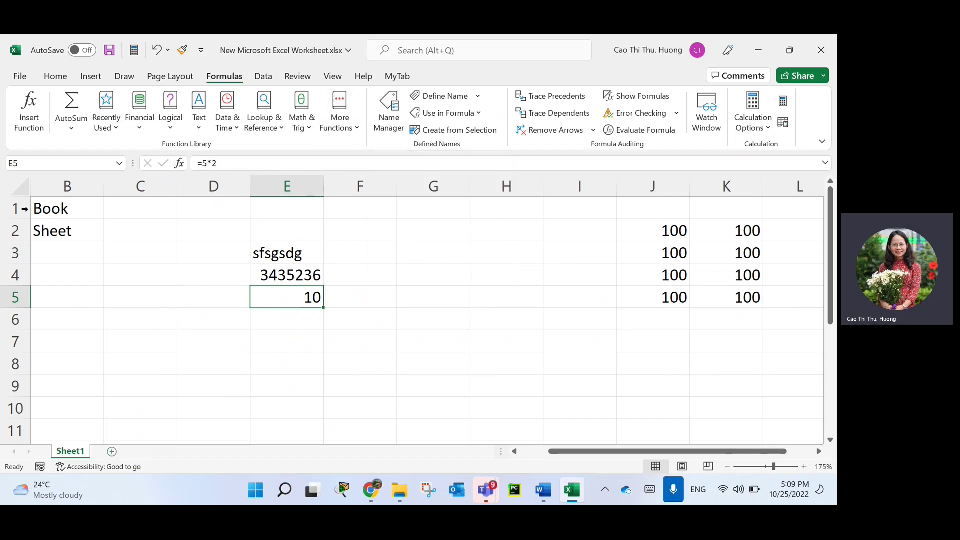
Select the sample-entry block C1:H5 and wider range, then delete the contents of A1:A2.
click(149, 218)
drag(149, 217, 492, 294)
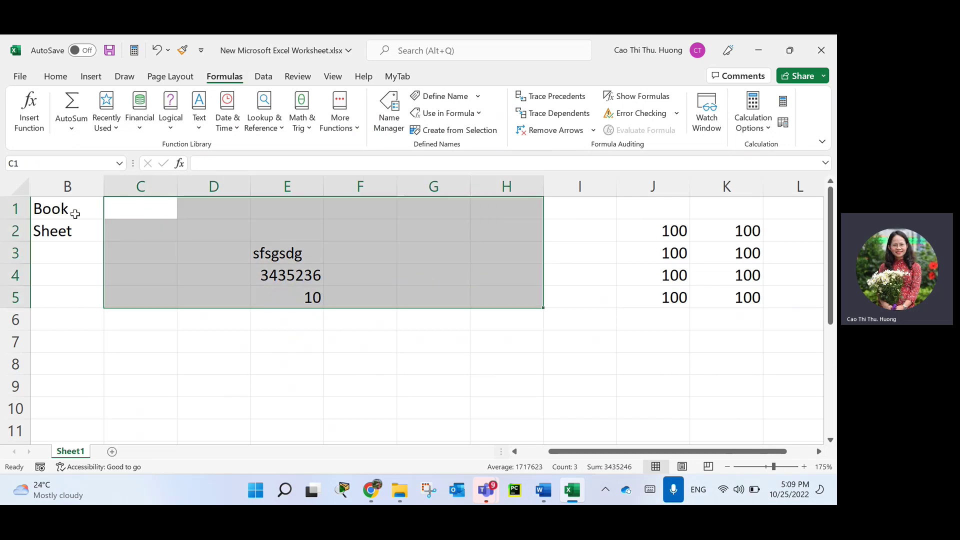
drag(70, 210, 596, 369)
scroll(597, 369, left, 3)
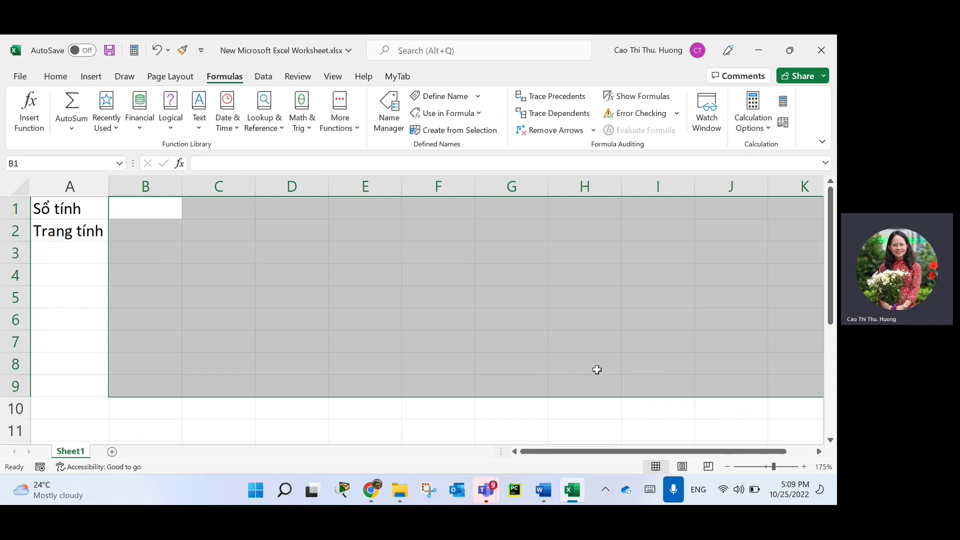
key(ctrl+Home)
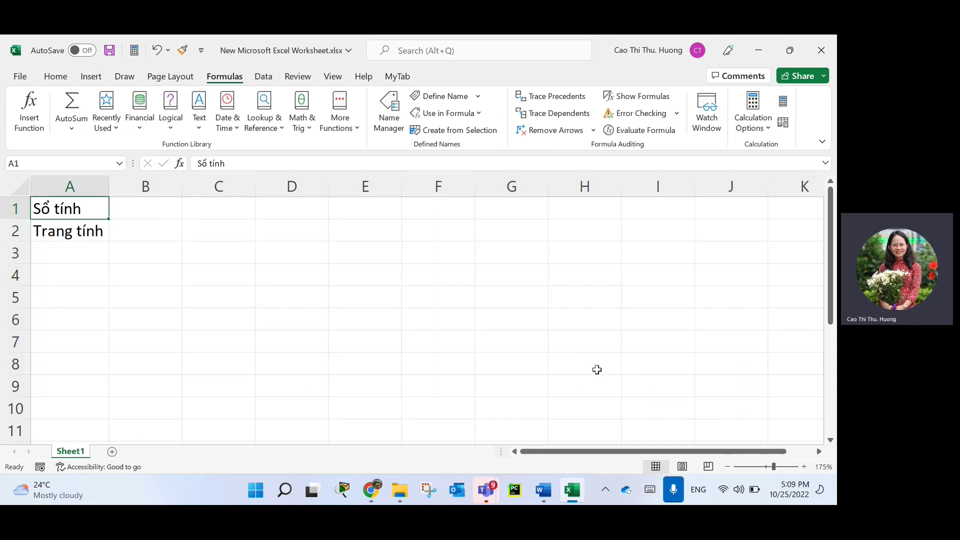
key(shift+Down)
key(Delete)
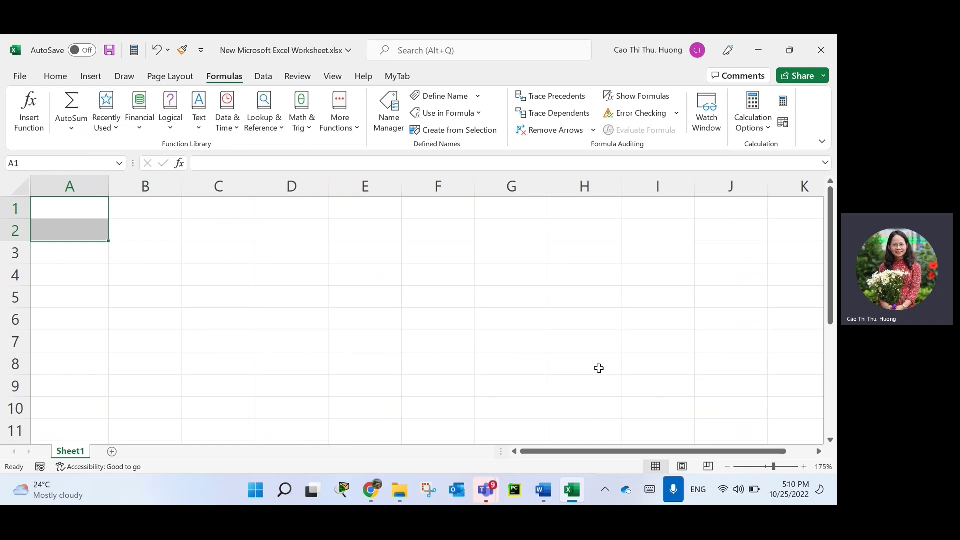
key(shift+Up)
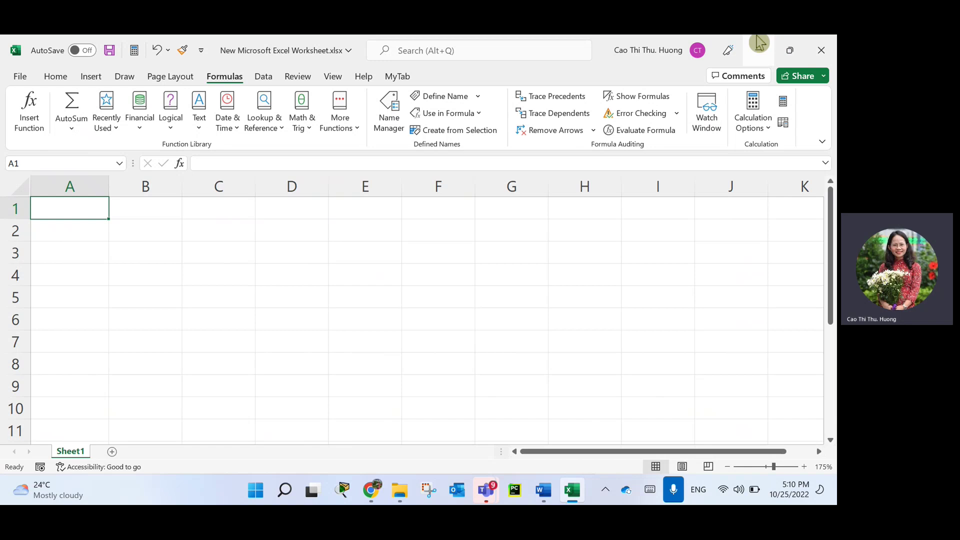
Enter two text lines in A1 and A2, widening column A to fit them.
text(vx gs gsd gd g sdhsdh)
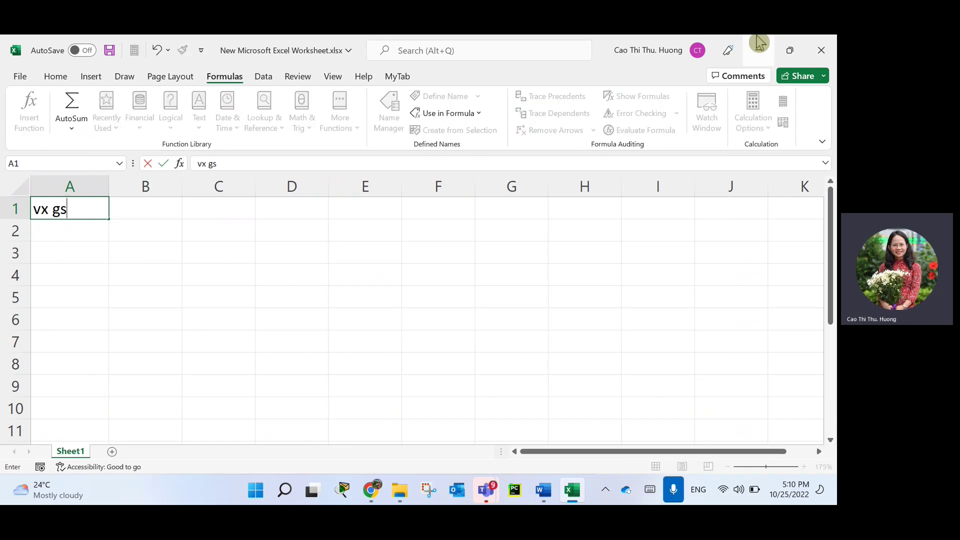
key(Return)
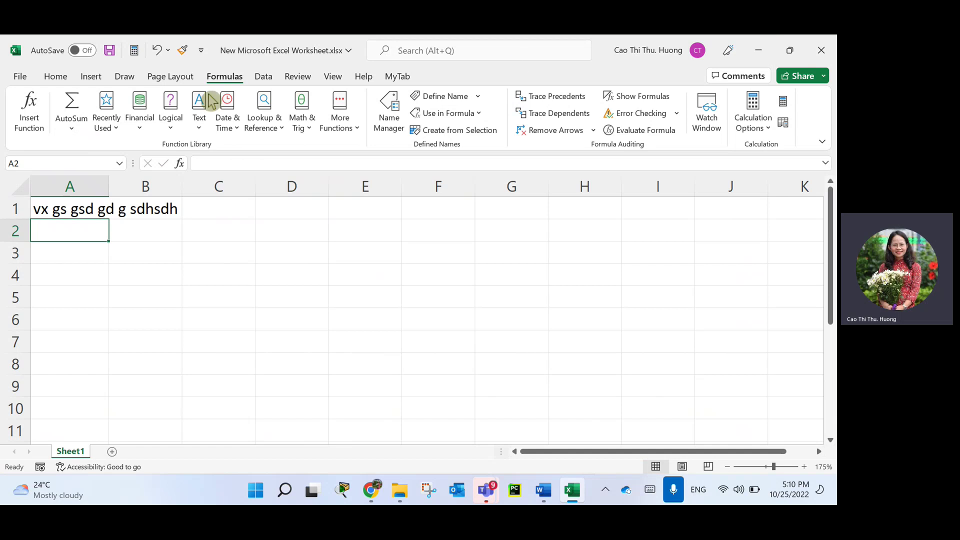
double_click(108, 187)
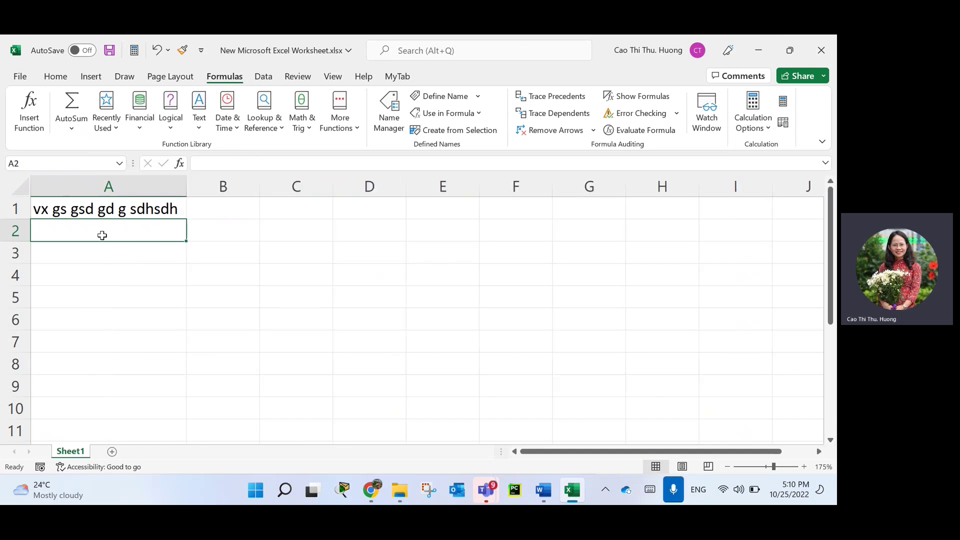
drag(188, 194, 245, 188)
text(dgsaf vsdgsg)
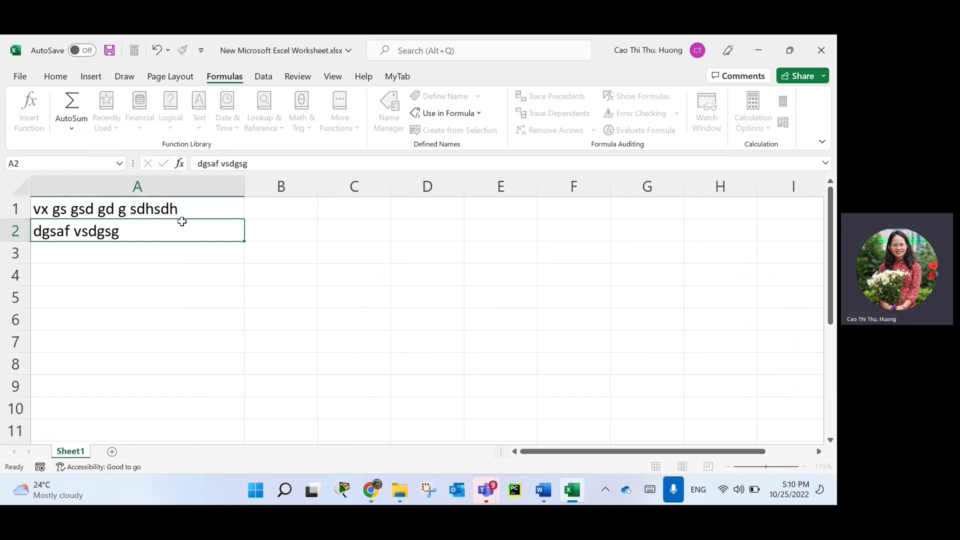
key(Return)
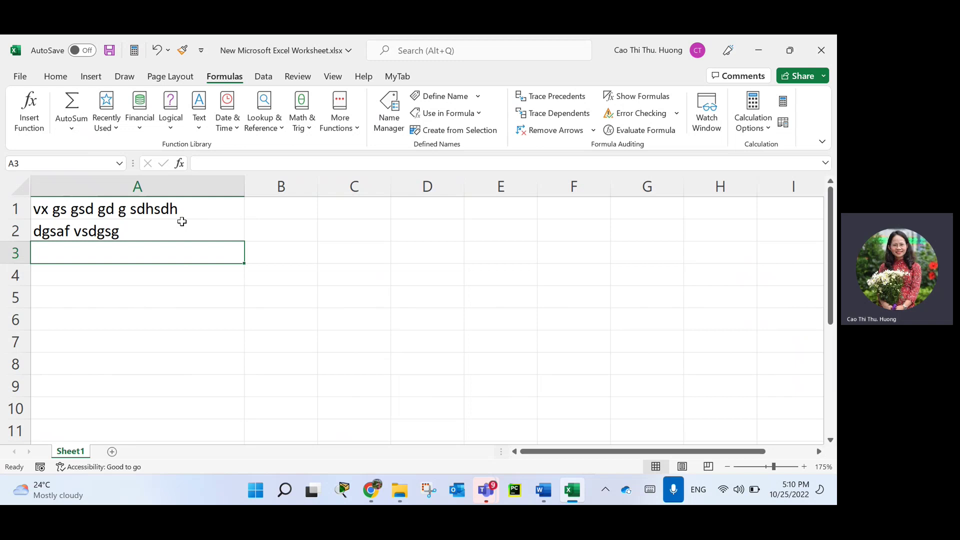
Enter 54350000, -3536346.547 and 556474.335 in A3:A5.
text(54350000)
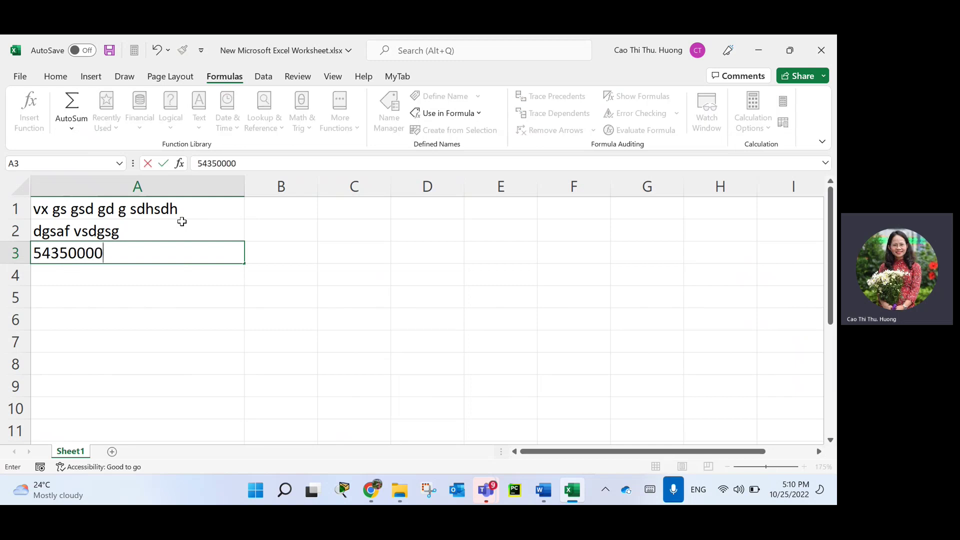
key(Return)
text(-3536346.547)
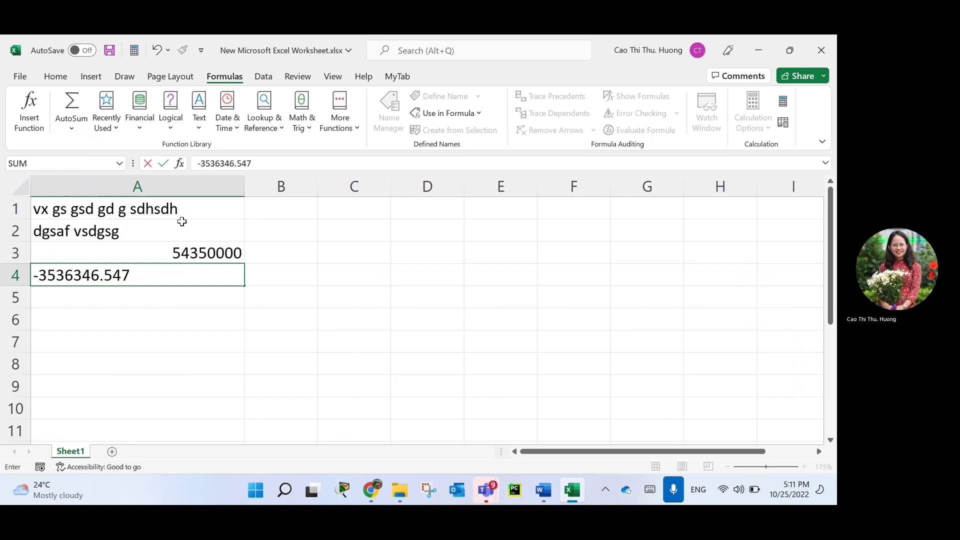
key(Return)
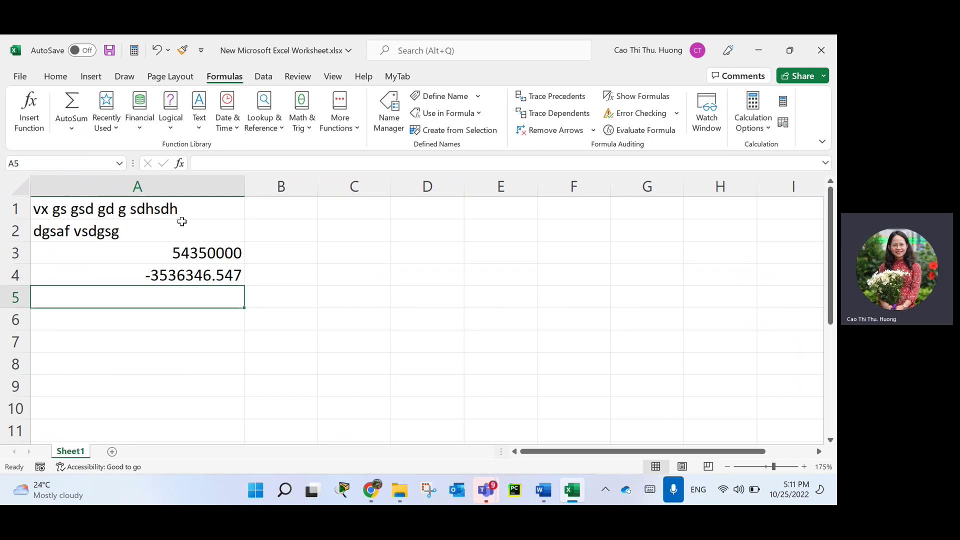
text(556474.335)
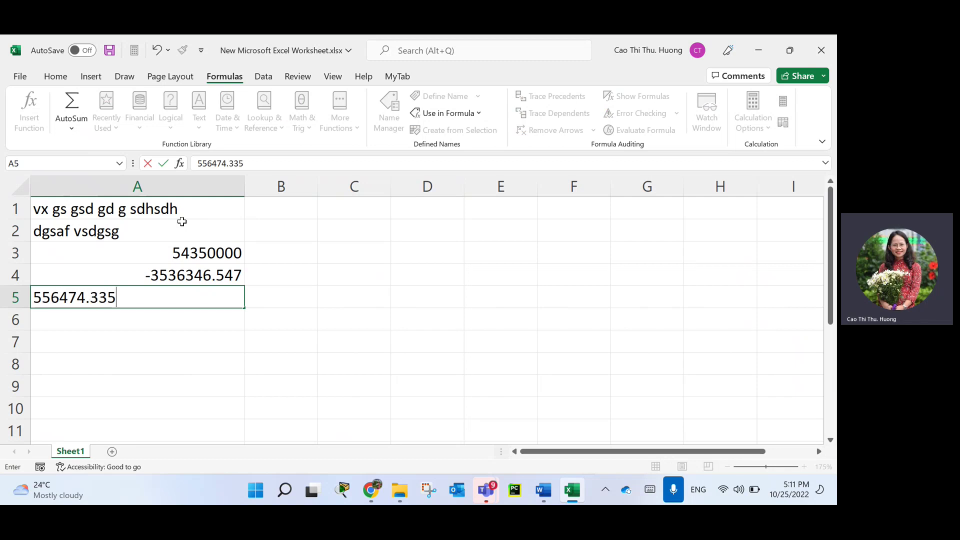
key(Return)
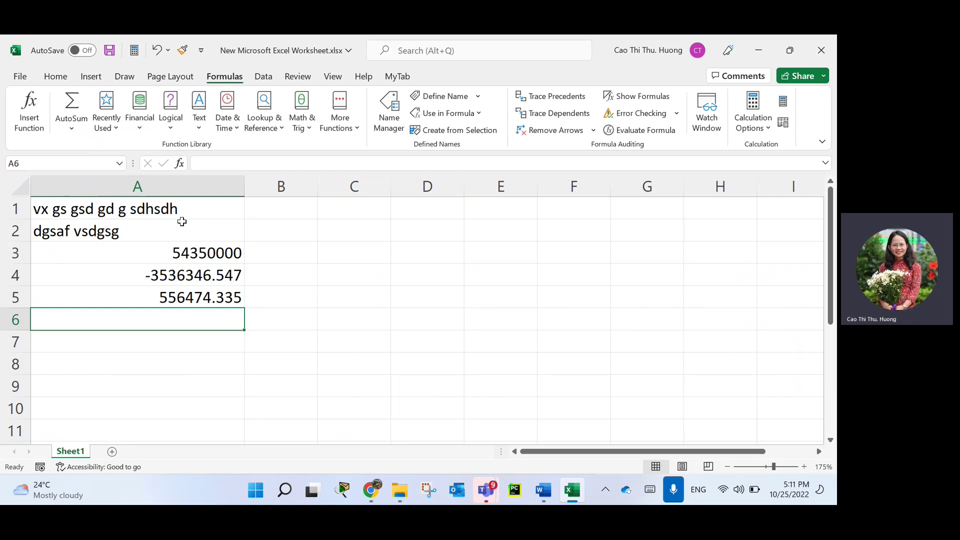
Enter the date 8/10/2002 in A6 and the time 8:30 in A7.
text(8/1)
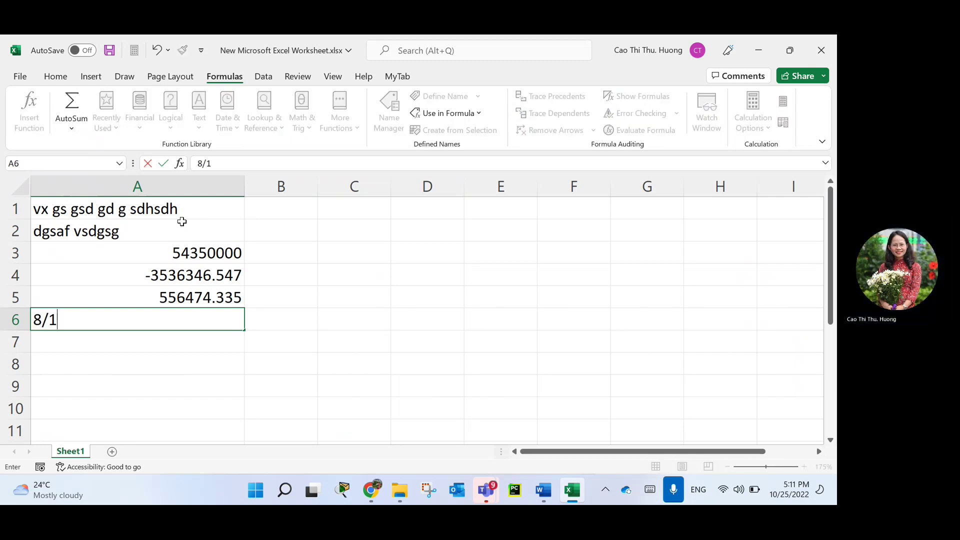
text(0/2002)
key(Return)
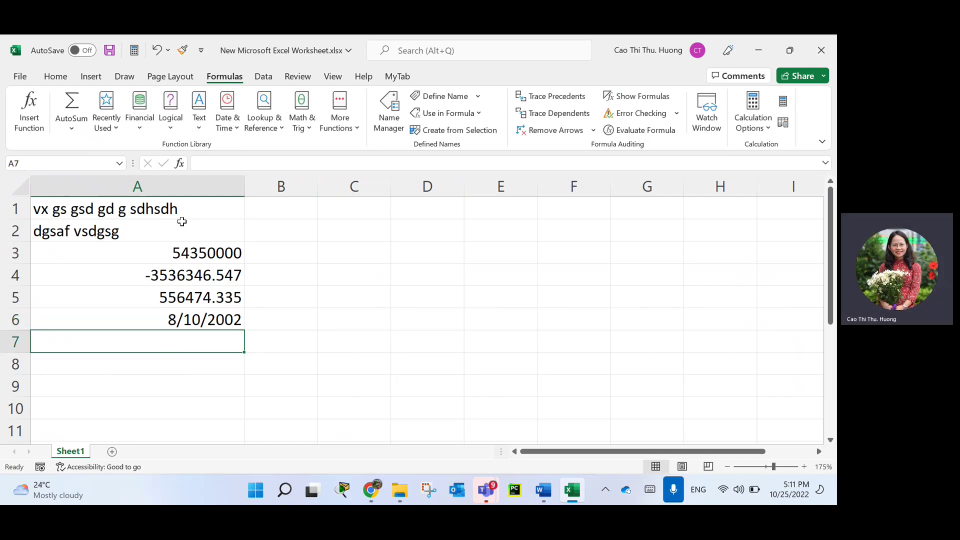
text(8:30)
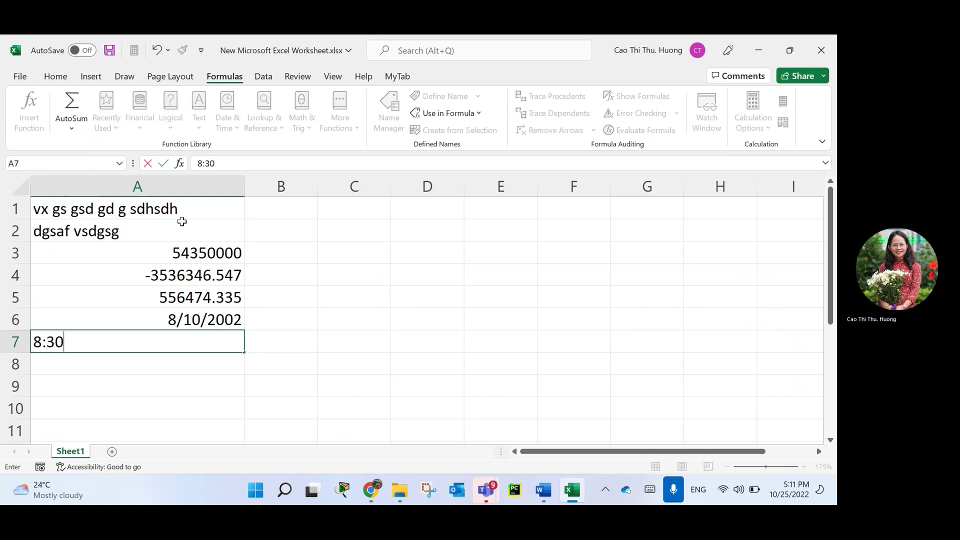
key(Return)
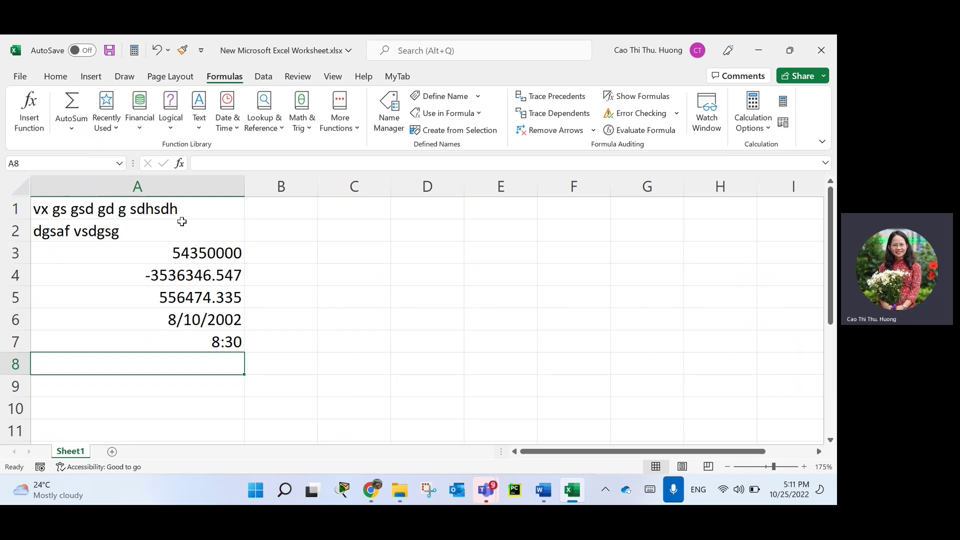
Enter TRUE in A8 and FALSE in A9, fixing the typo in FALSE.
text(true)
key(Return)
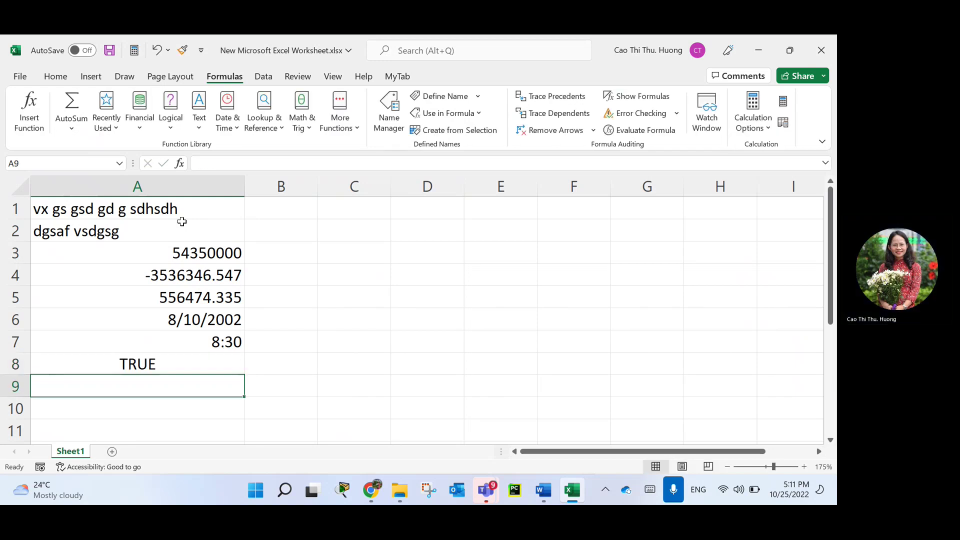
text(fas\)
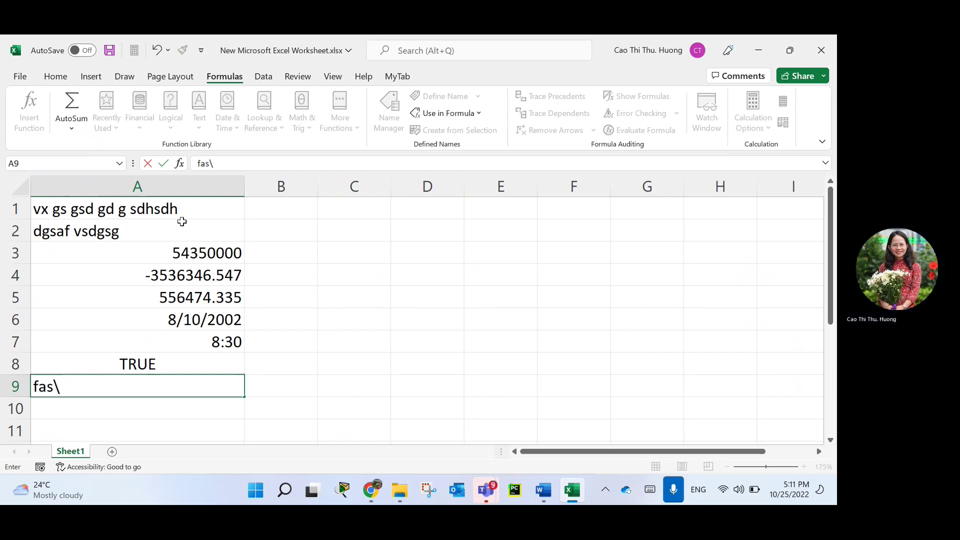
key(BackSpace)
key(BackSpace)
key(BackSpace)
text(alse)
key(Return)
key(Up)
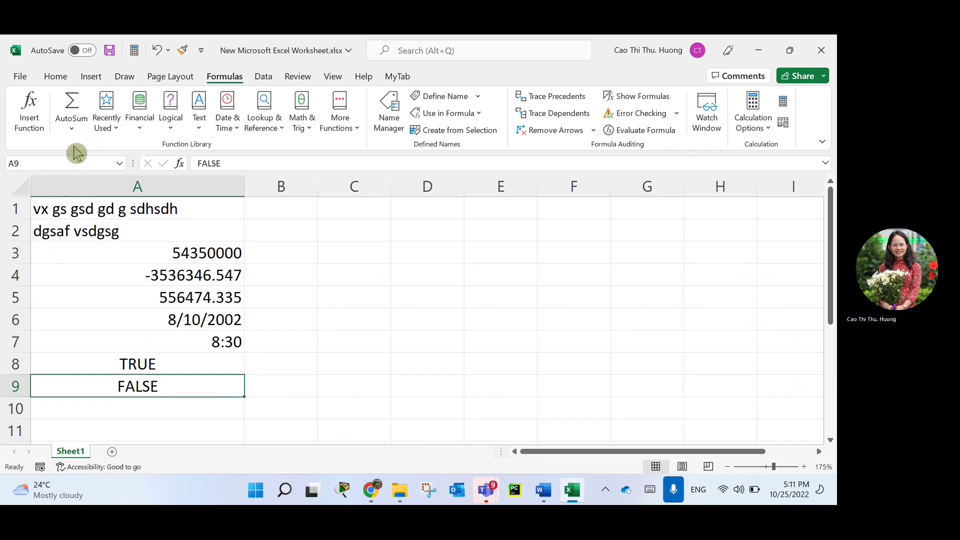
Enter the formula +8^2 in A10 so it shows 64.
scroll(133, 284, down, 1)
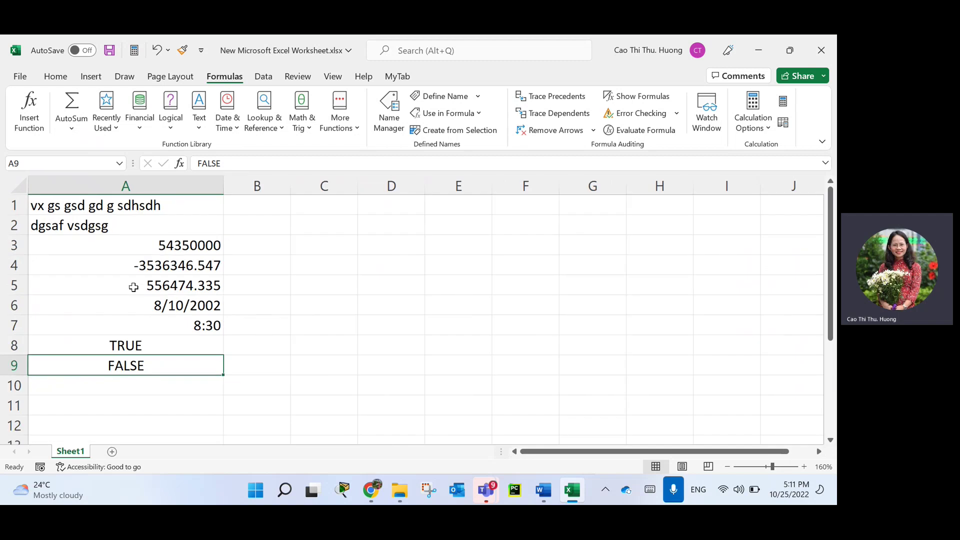
click(156, 389)
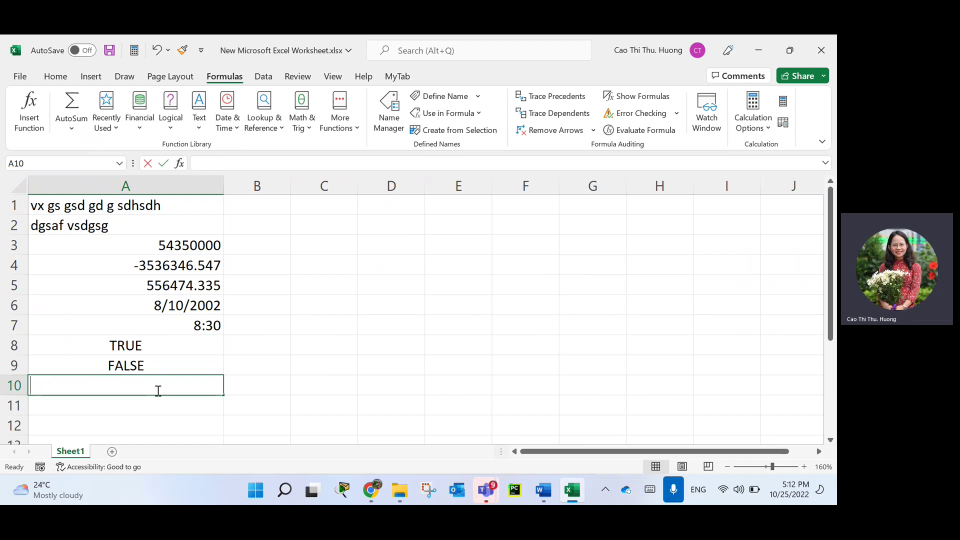
text(+)
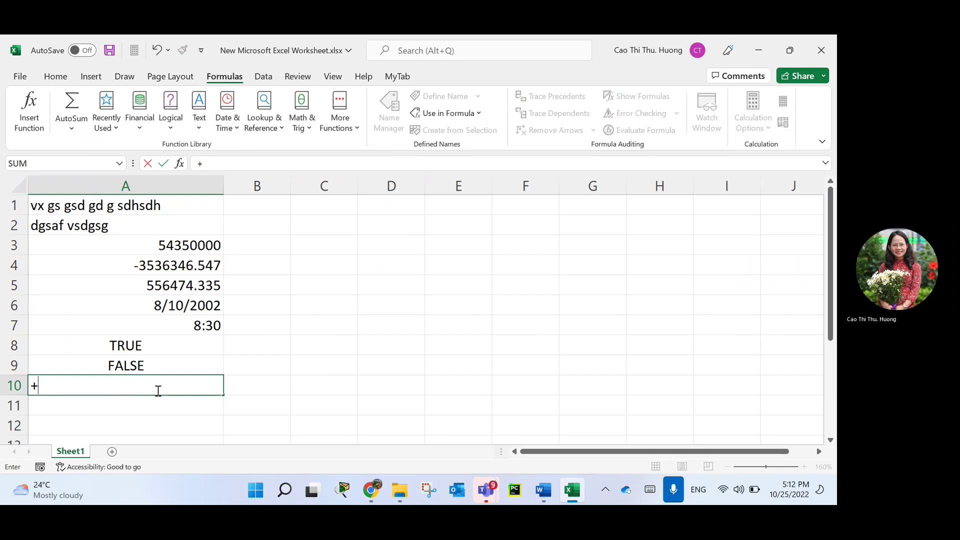
text(8^2)
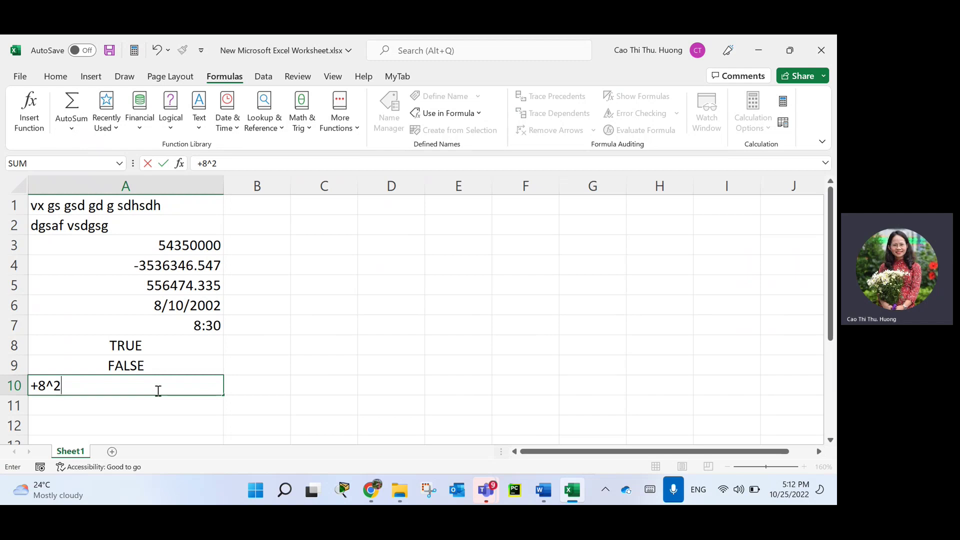
key(Return)
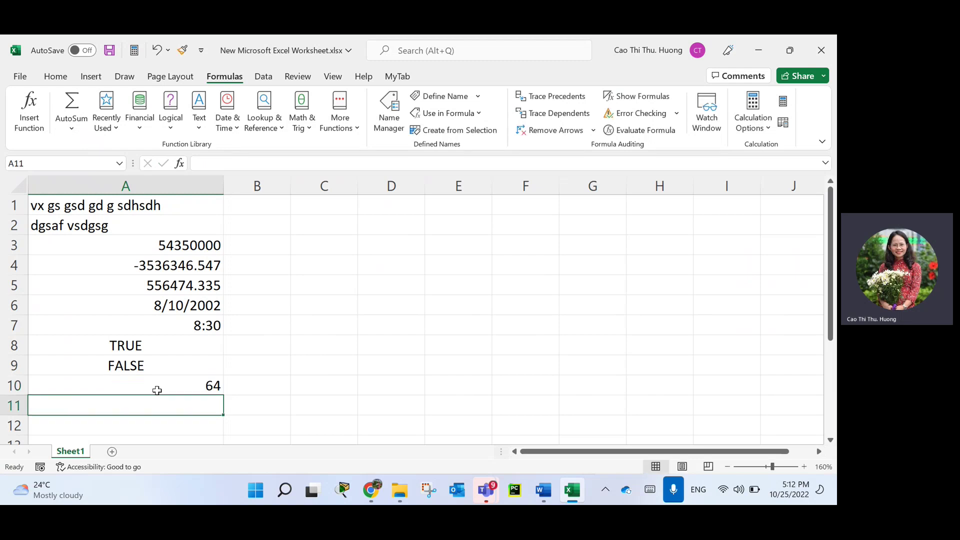
Check A10's formula, then enter ="NEU " & "2020" in A11 to show NEU 2020.
click(157, 390)
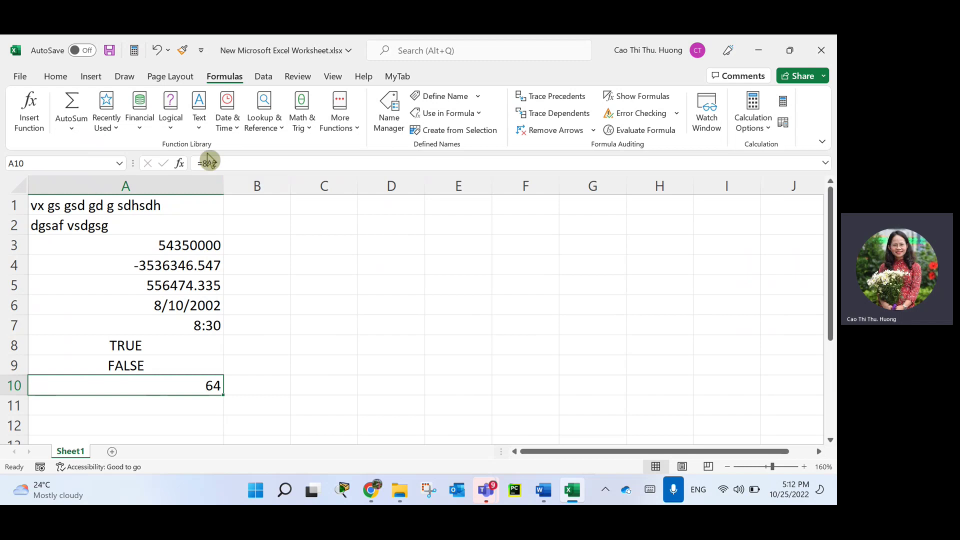
click(157, 404)
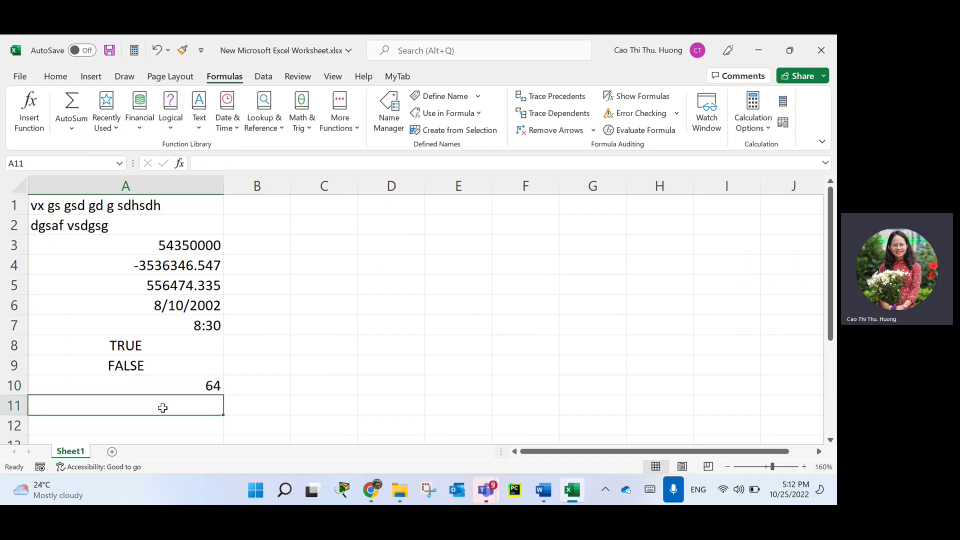
double_click(163, 407)
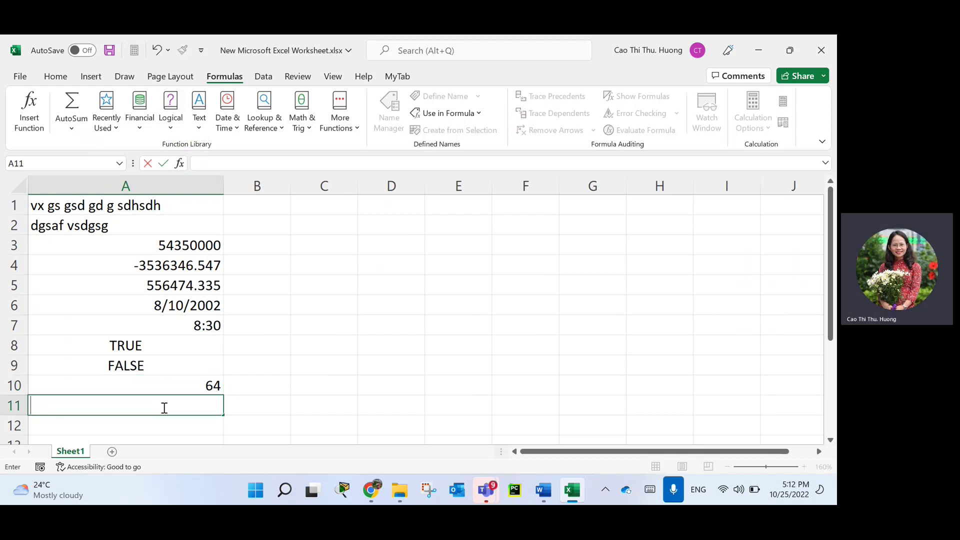
text(="NEU ")
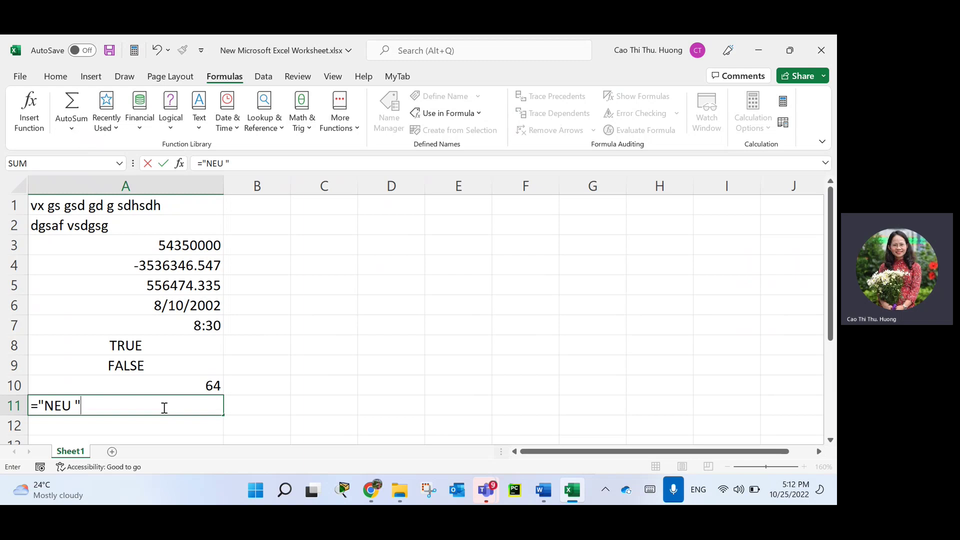
text(&)
text("2020")
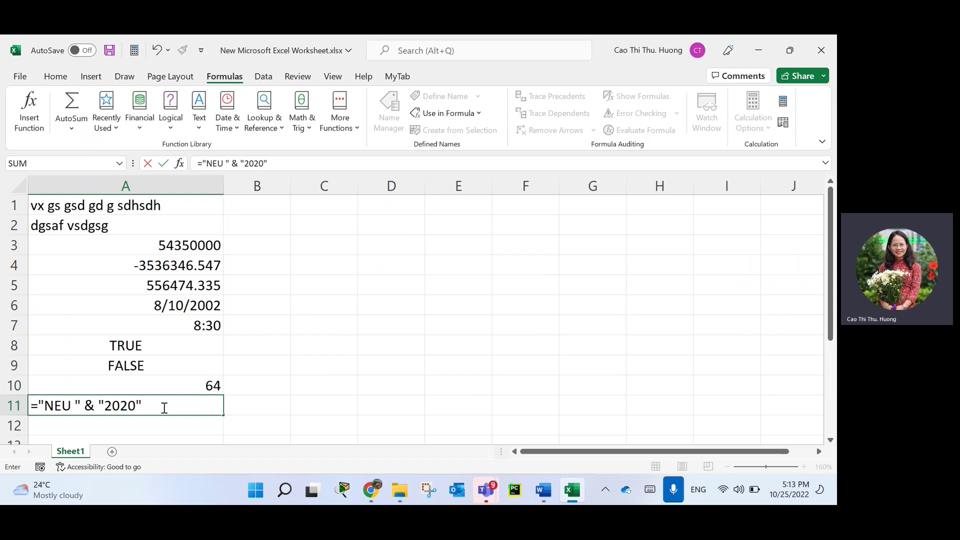
key(Return)
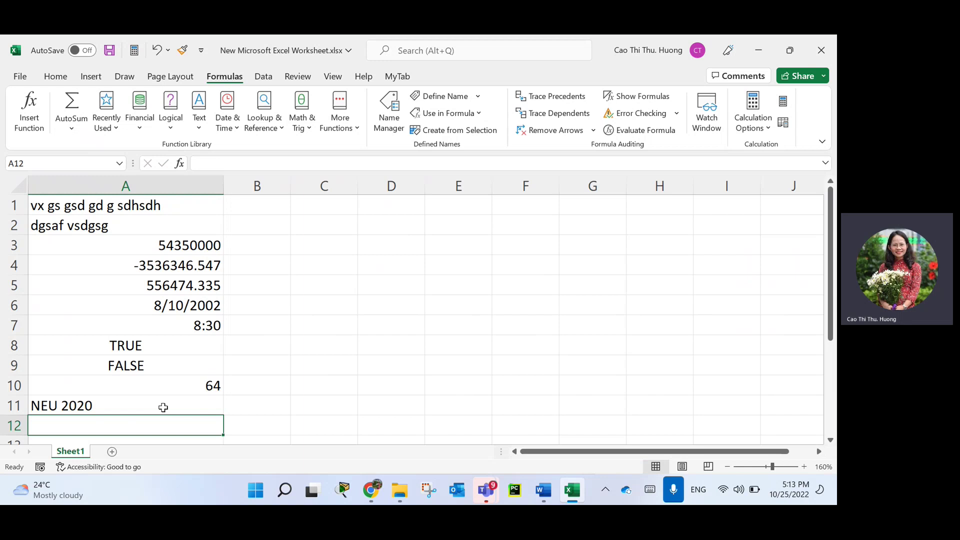
text(=)
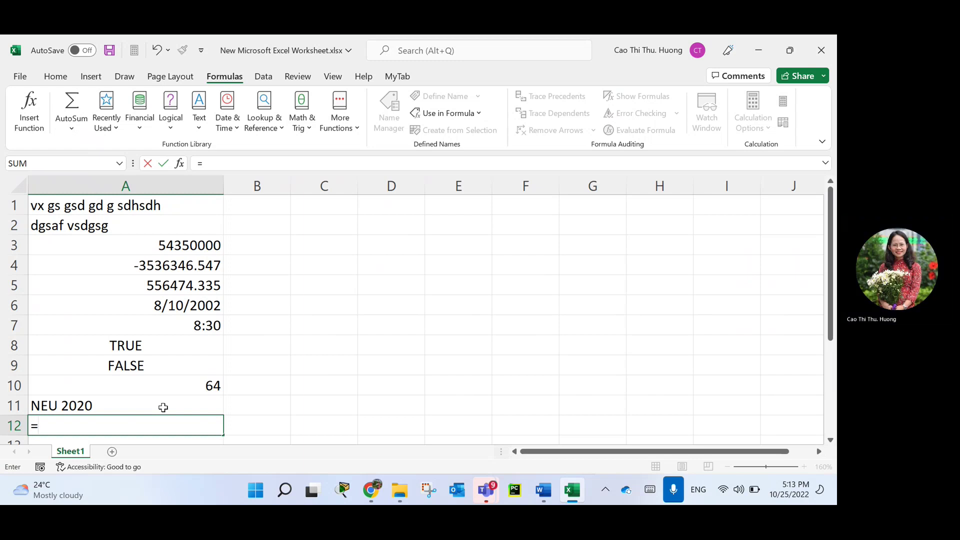
text(1>2)
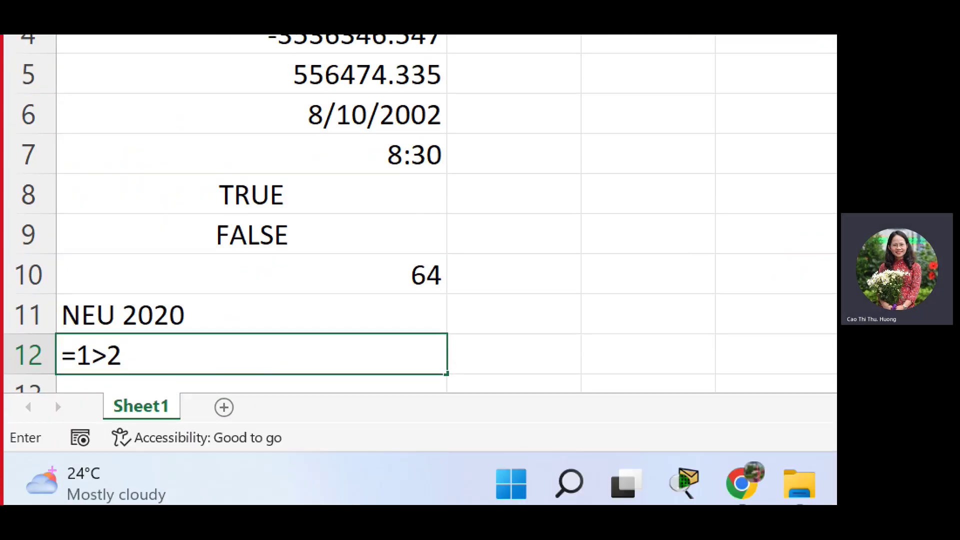
Commit =1>2 in A12 so it shows FALSE, then select the results A10:A12.
mouse_move(41, 435)
mouse_down()
mouse_move(58, 373)
mouse_move(67, 400)
mouse_up()
mouse_move(29, 398)
mouse_down()
mouse_move(56, 373)
mouse_move(120, 388)
mouse_up()
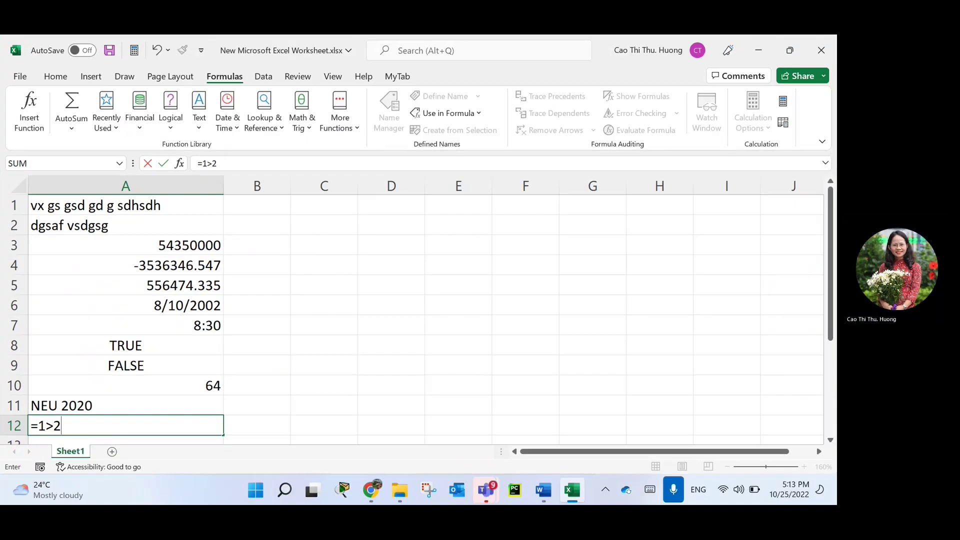
key(Return)
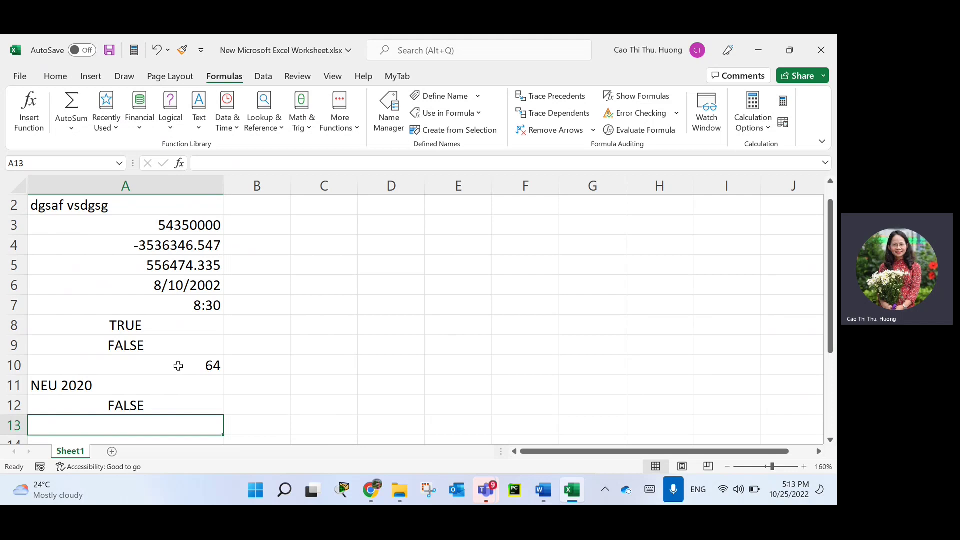
drag(178, 365, 180, 404)
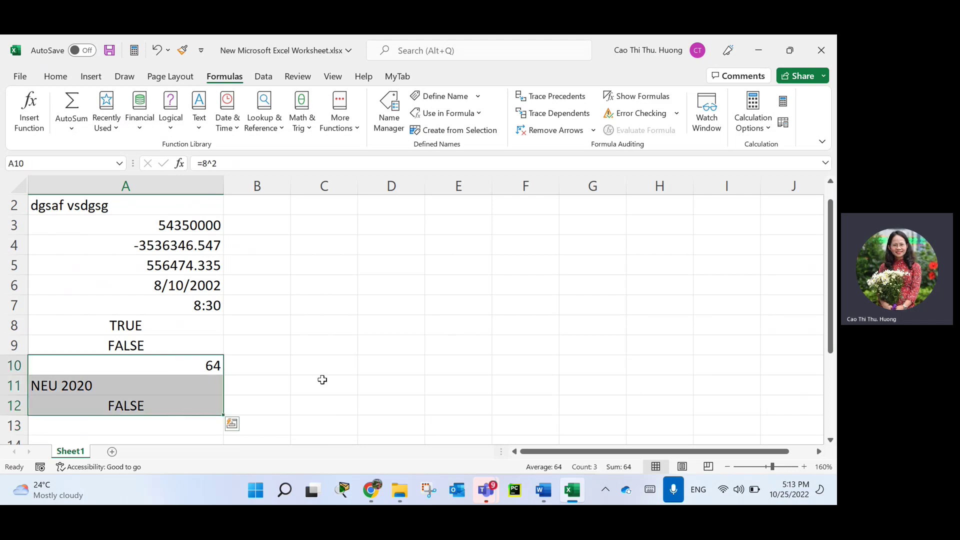
click(327, 386)
scroll(323, 380, up, 1)
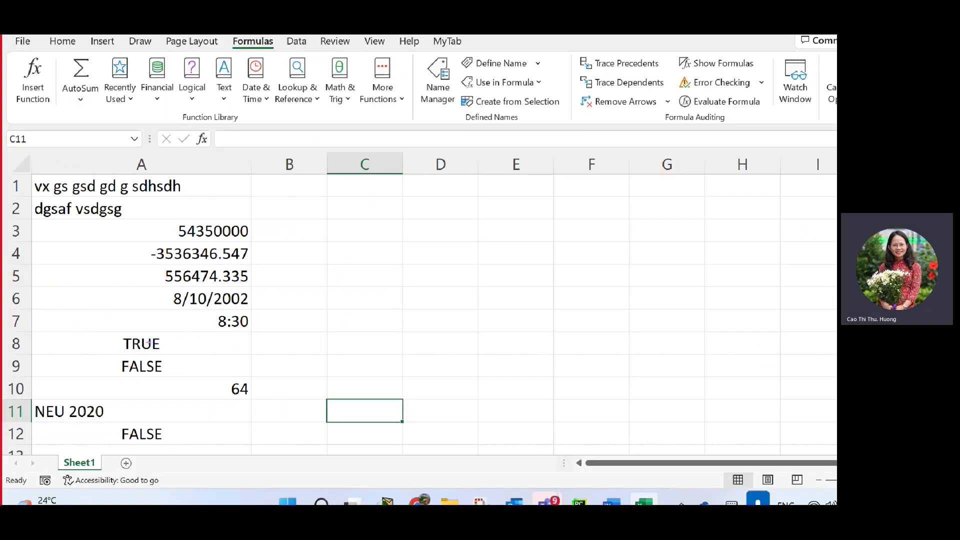
mouse_move(248, 165)
mouse_down()
mouse_move(245, 215)
mouse_move(243, 187)
mouse_up()
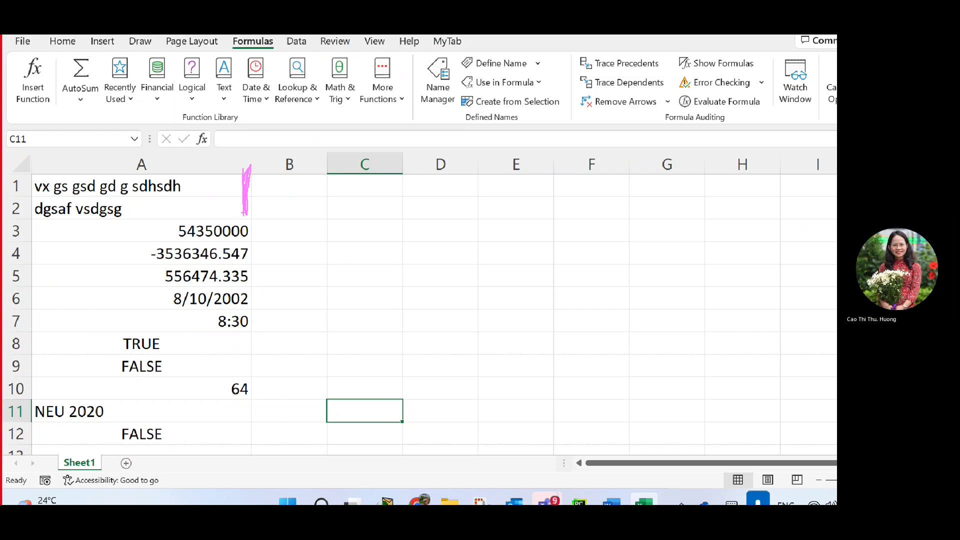
drag(267, 227, 266, 333)
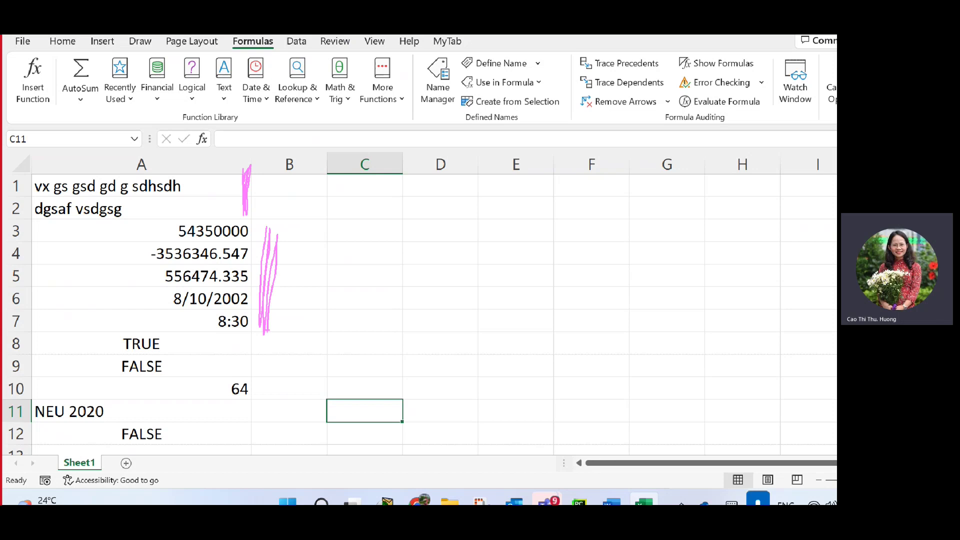
drag(287, 332, 283, 375)
mouse_move(268, 385)
mouse_down()
mouse_move(266, 450)
mouse_move(264, 397)
mouse_move(255, 468)
mouse_move(258, 390)
mouse_move(263, 462)
mouse_move(257, 405)
mouse_up()
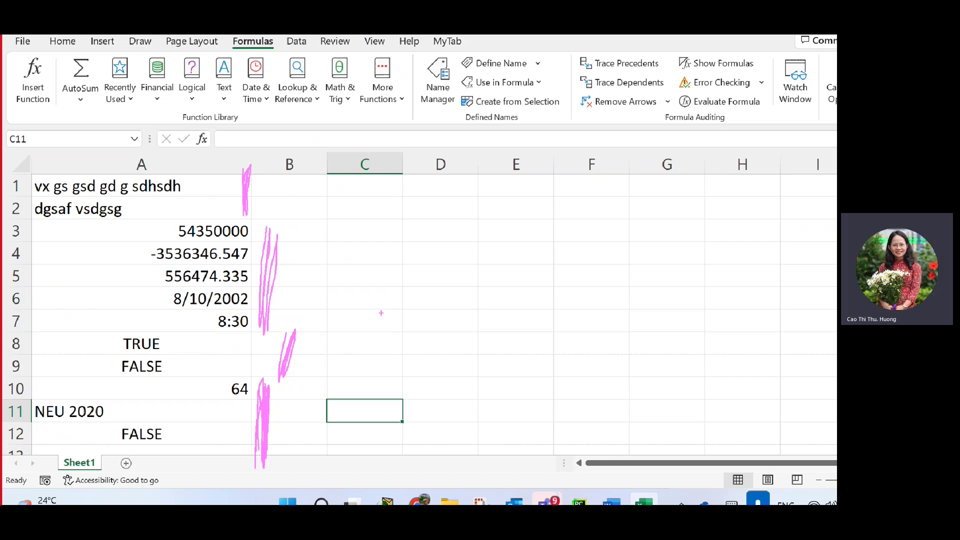
key(Escape)
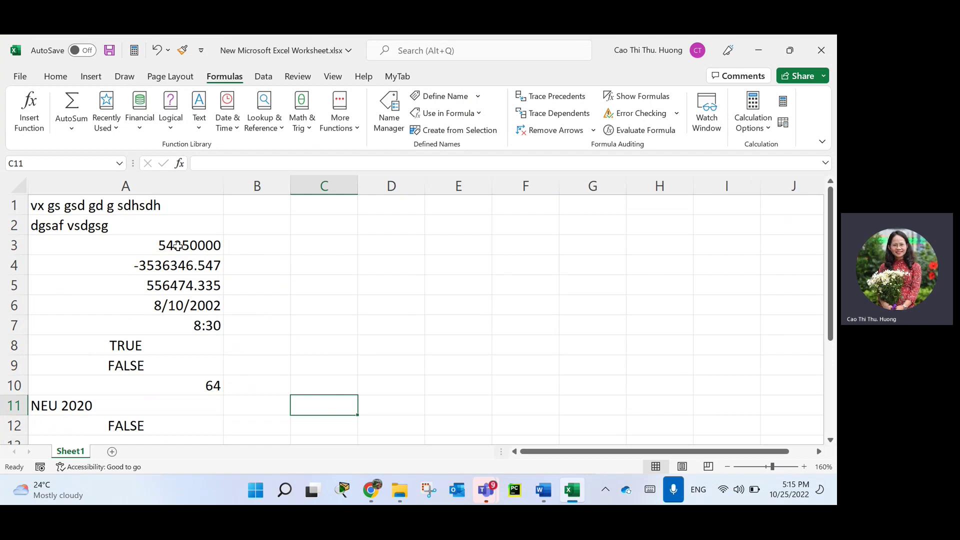
drag(177, 247, 194, 282)
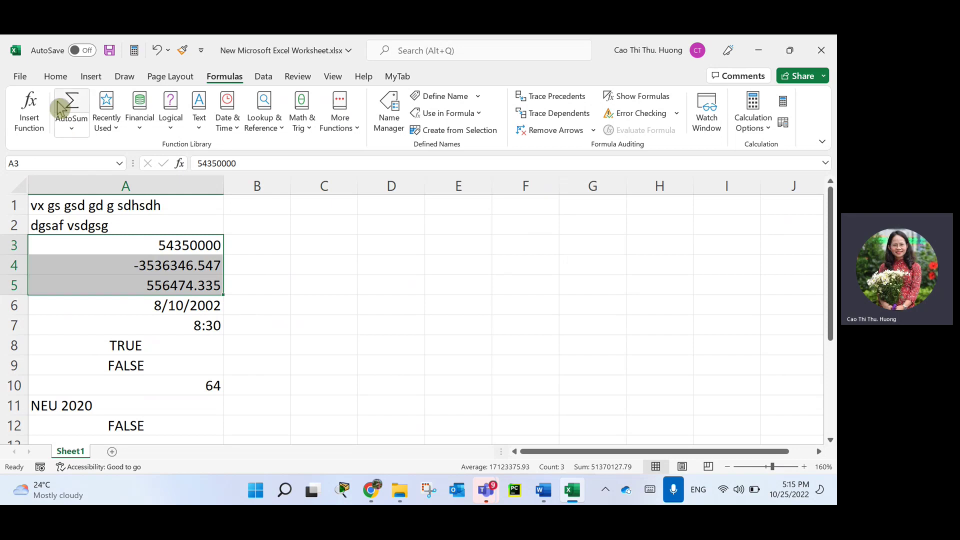
click(56, 76)
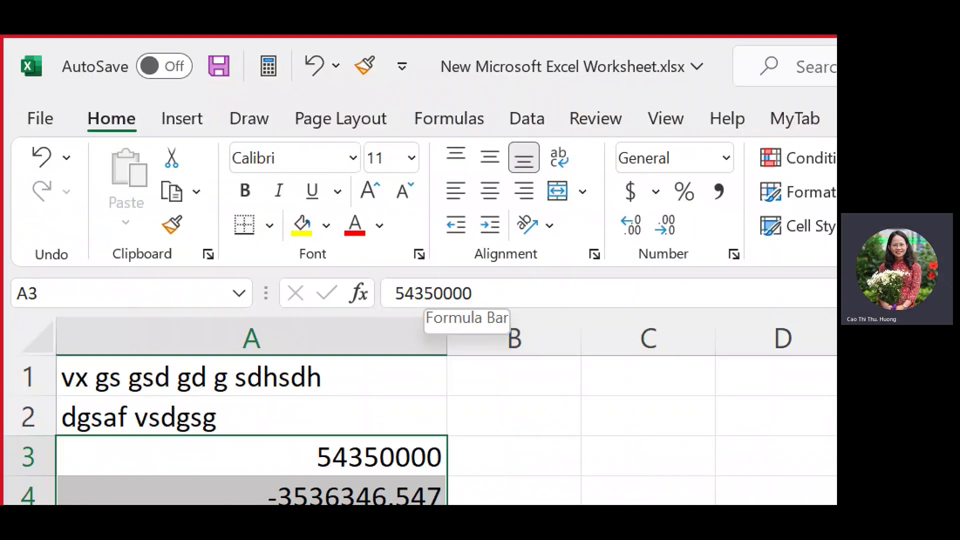
drag(133, 98, 131, 96)
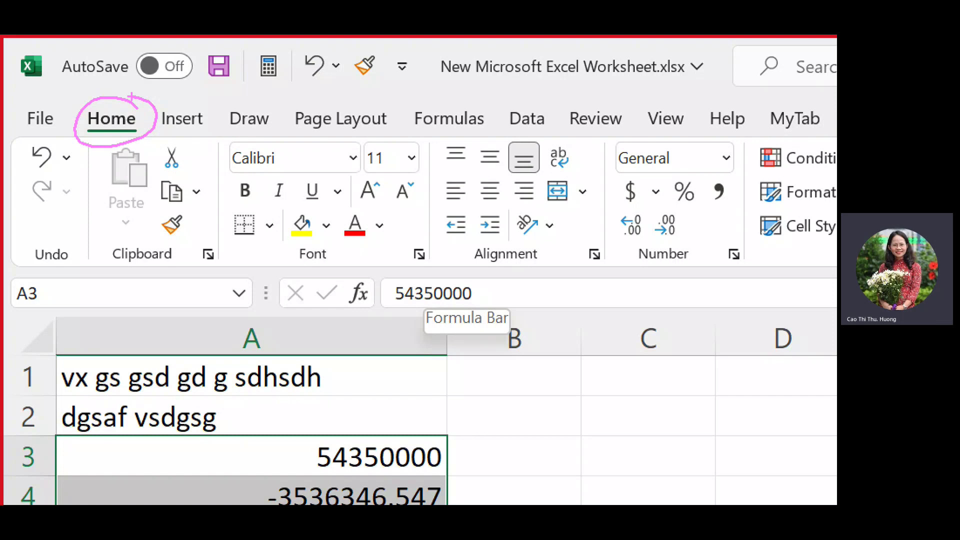
drag(173, 269, 99, 270)
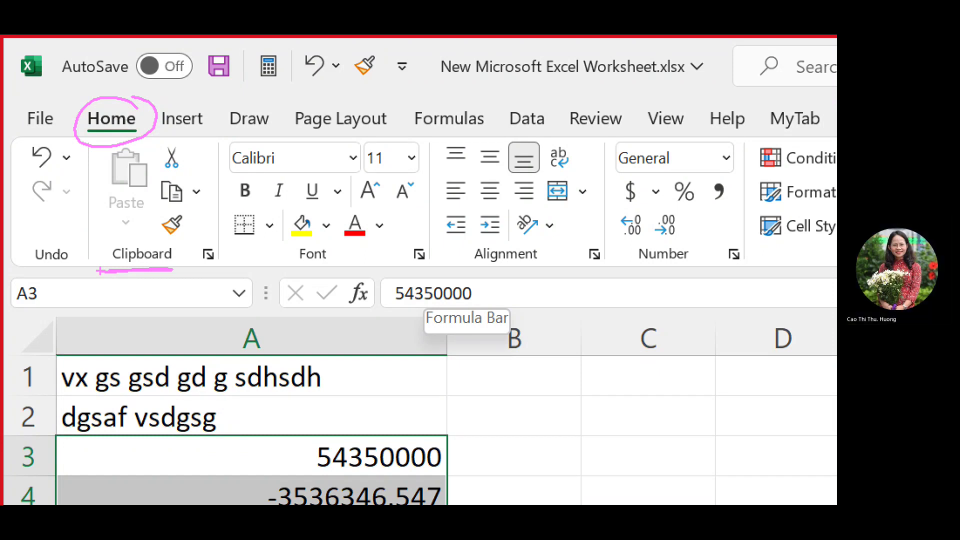
mouse_move(283, 274)
mouse_down()
mouse_move(357, 269)
mouse_move(350, 280)
mouse_up()
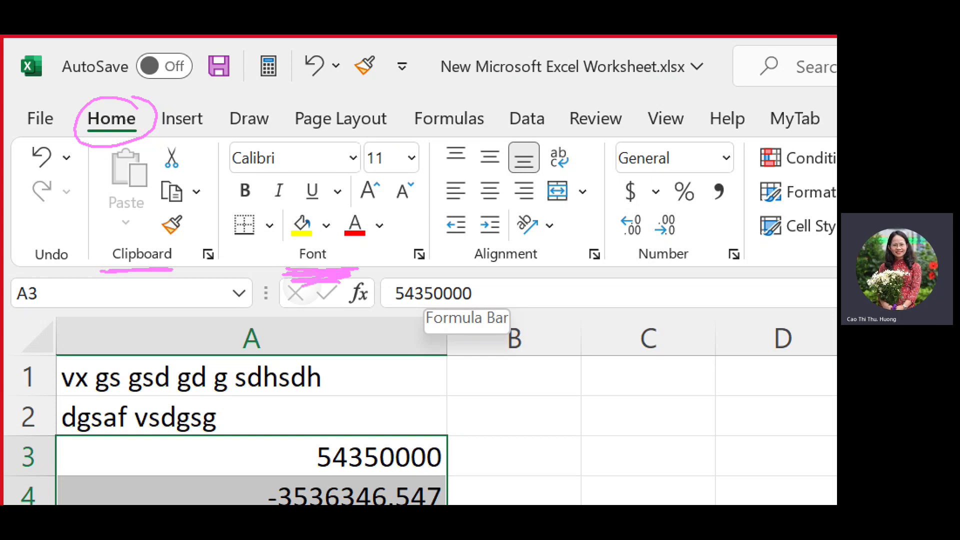
drag(475, 267, 551, 267)
drag(453, 284, 555, 275)
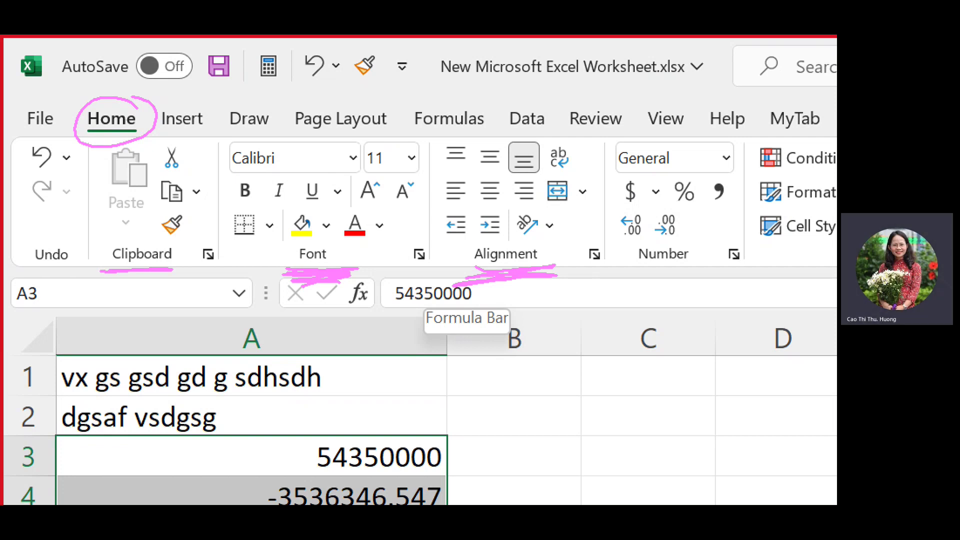
mouse_move(438, 133)
mouse_down()
mouse_move(439, 220)
mouse_move(437, 133)
mouse_up()
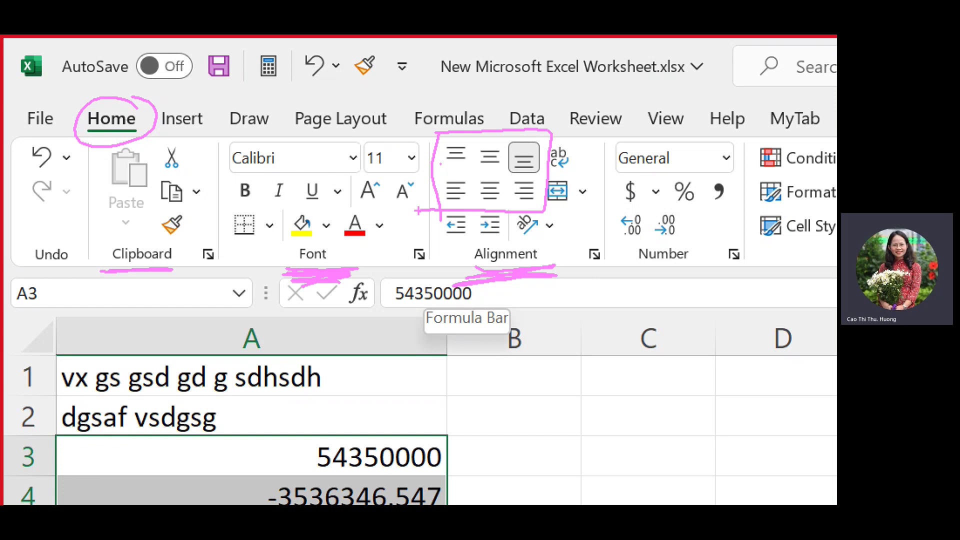
drag(425, 172, 576, 188)
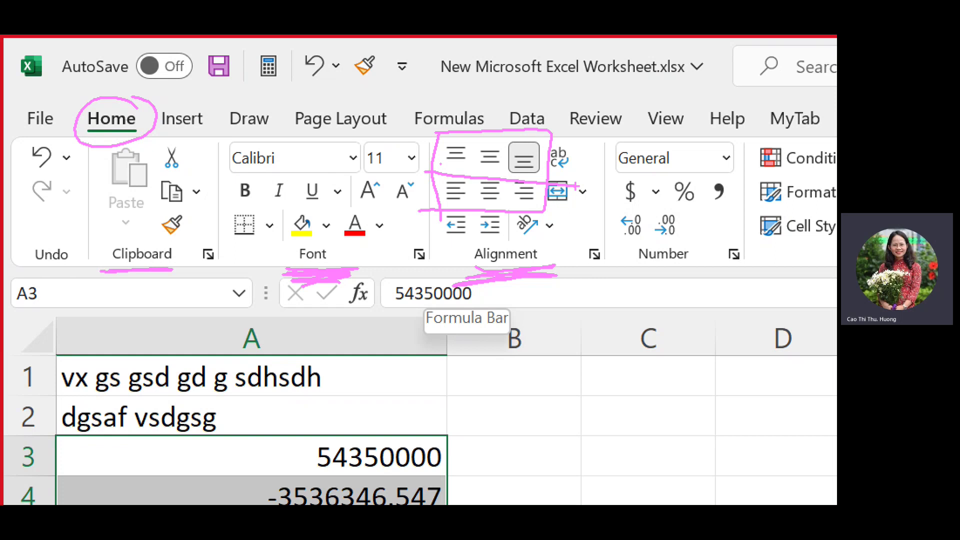
drag(468, 70, 451, 130)
drag(487, 100, 452, 129)
drag(520, 65, 502, 135)
drag(593, 65, 550, 146)
drag(553, 148, 597, 135)
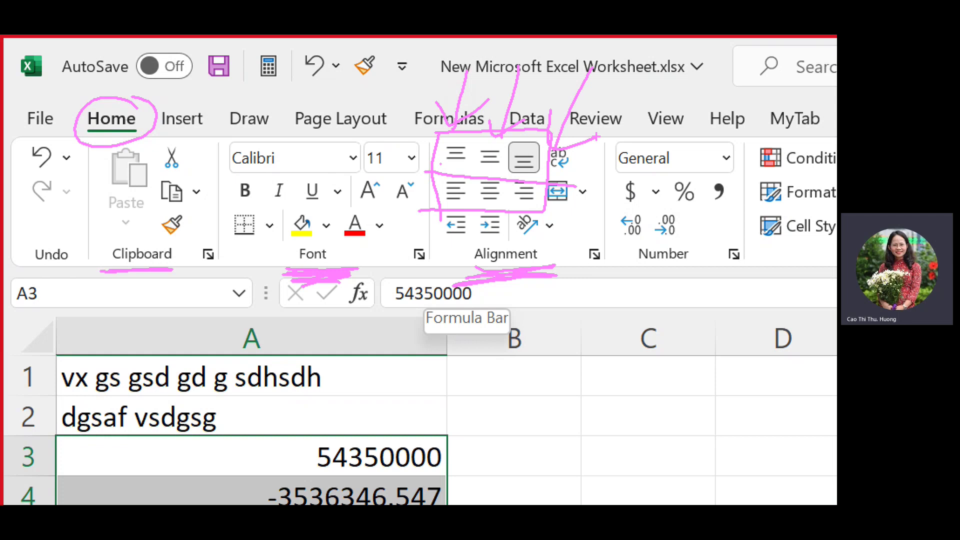
mouse_move(424, 167)
mouse_down()
mouse_move(500, 207)
mouse_move(395, 209)
mouse_up()
mouse_move(400, 275)
mouse_down()
mouse_move(448, 199)
mouse_move(447, 247)
mouse_up()
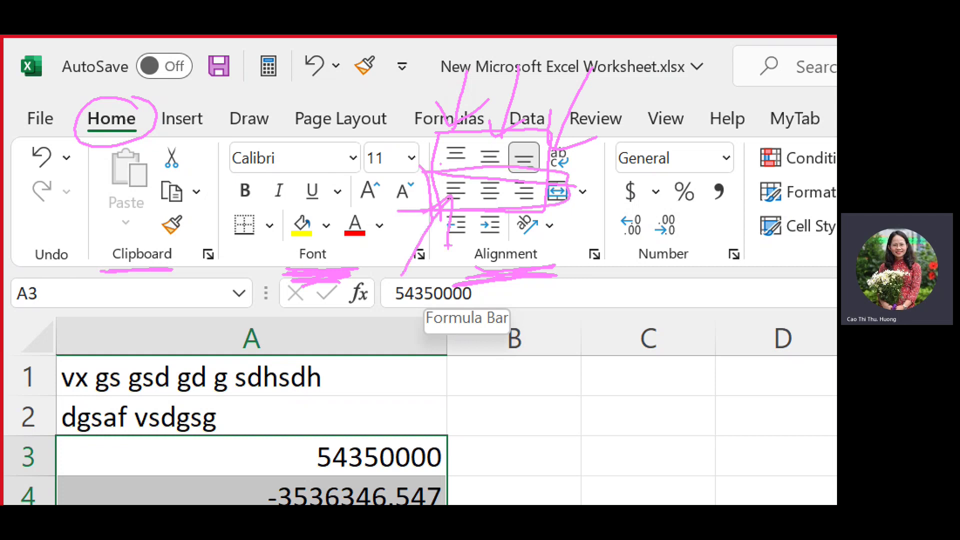
drag(486, 200, 480, 296)
mouse_move(483, 210)
mouse_down()
mouse_move(464, 235)
mouse_move(511, 250)
mouse_up()
mouse_move(534, 212)
mouse_down()
mouse_move(578, 288)
mouse_move(573, 223)
mouse_up()
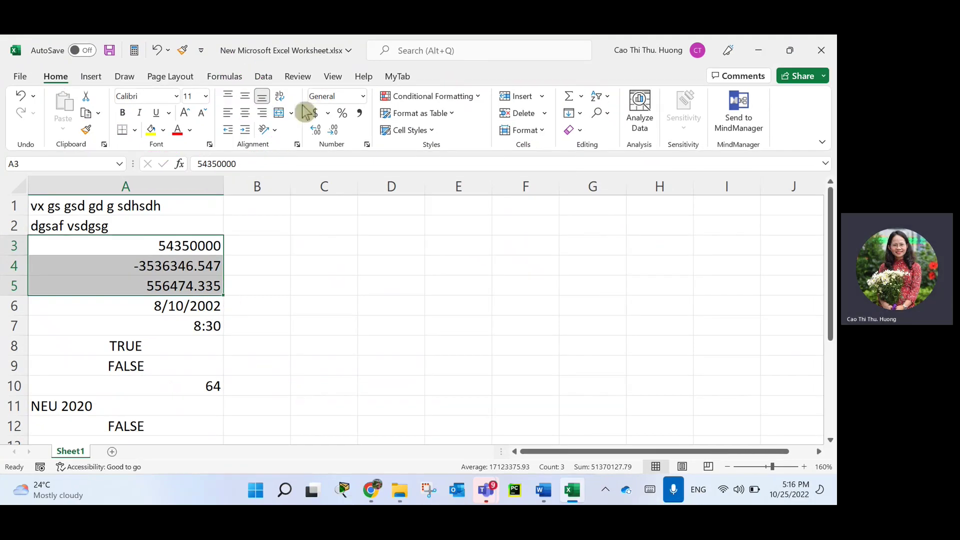
key(ctrl+Home)
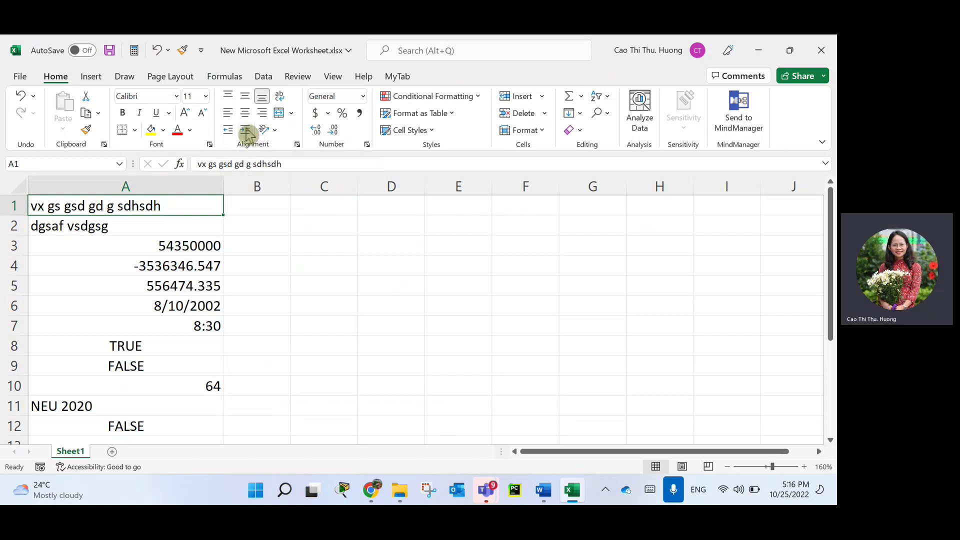
Indent A1's text four steps right, then reduce the indent back to the left edge.
click(248, 134)
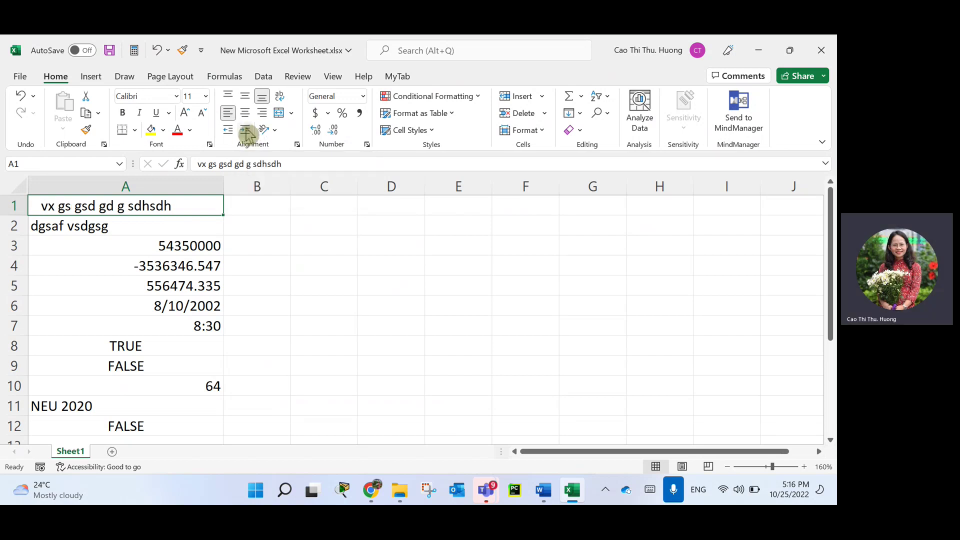
click(247, 134)
click(247, 134)
click(248, 134)
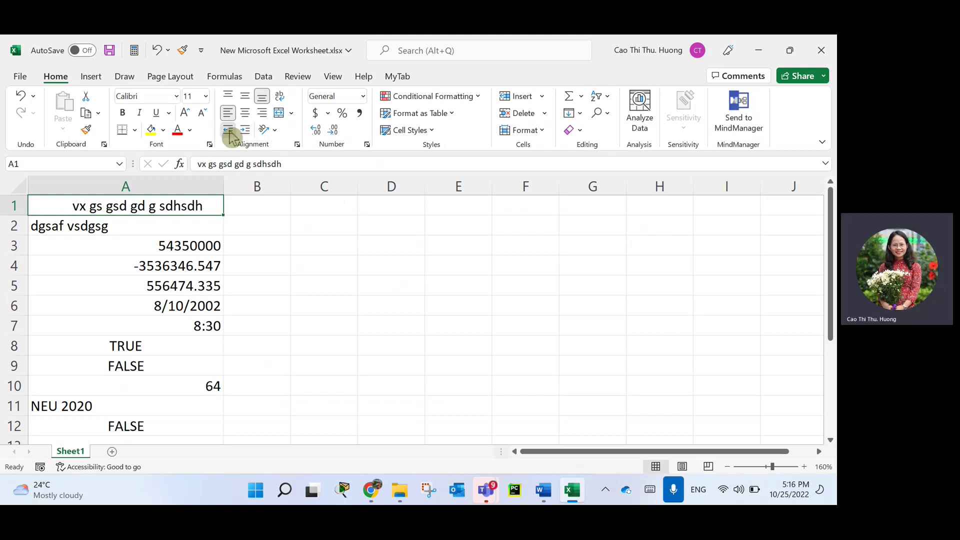
click(229, 133)
click(229, 133)
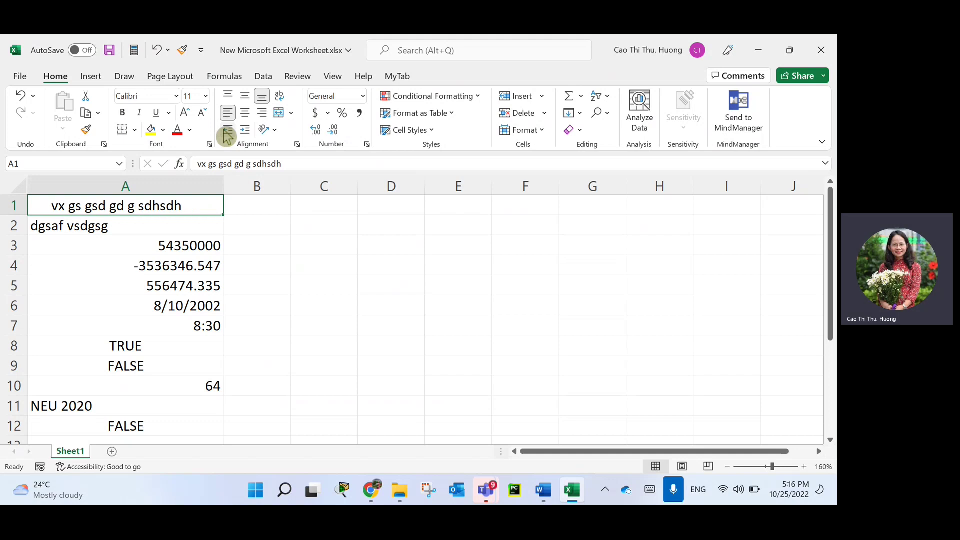
click(228, 133)
click(227, 134)
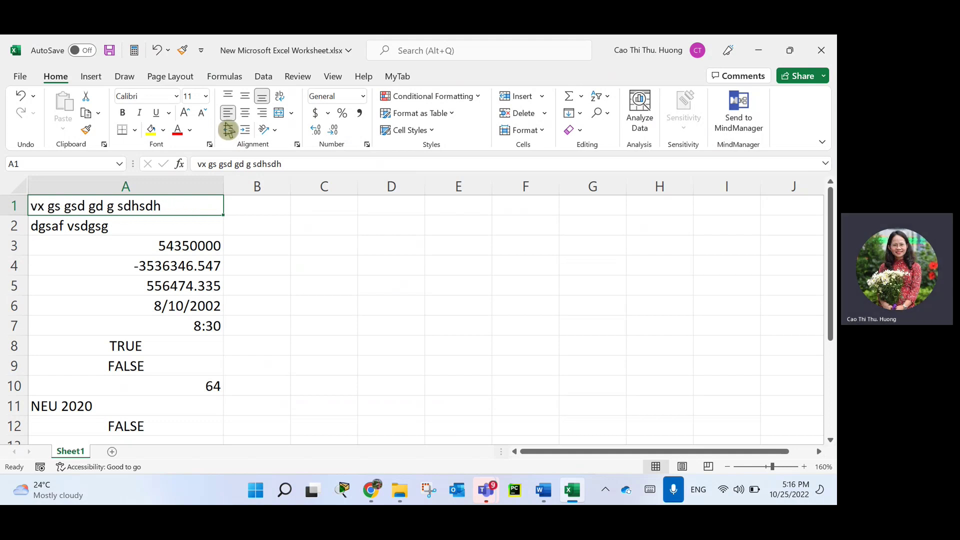
Try the orientation options on A1, settle on Angle Clockwise (-45°), then choose Format Cell Alignment.
click(276, 134)
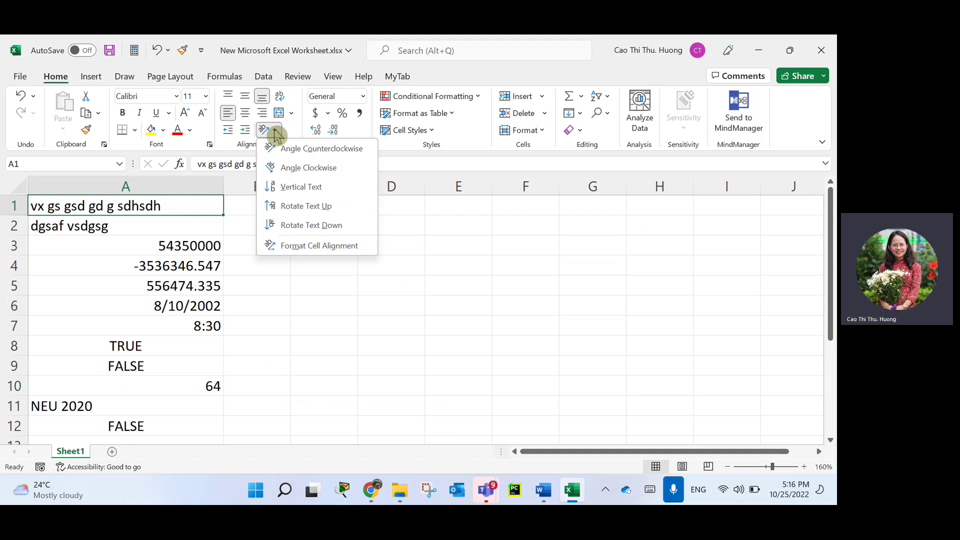
click(289, 151)
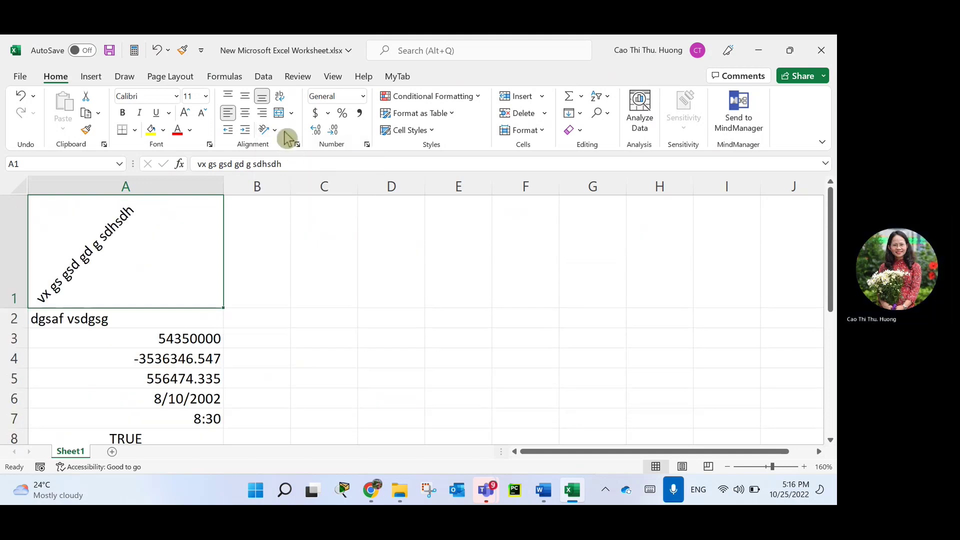
click(276, 132)
click(289, 172)
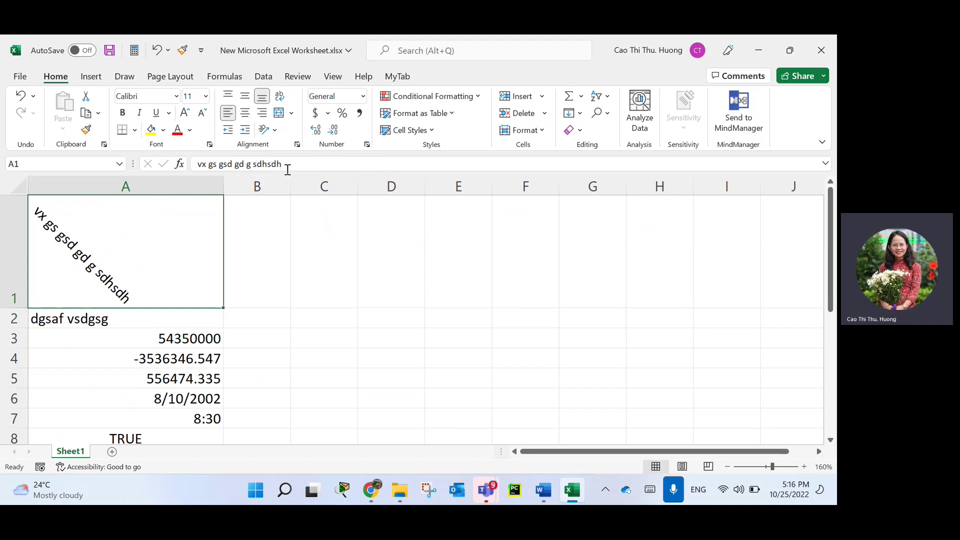
click(277, 130)
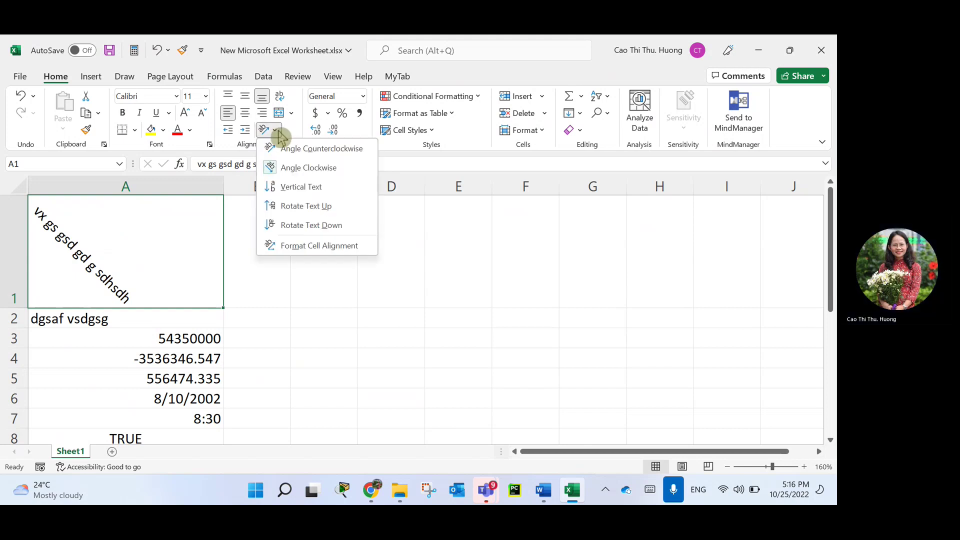
click(289, 187)
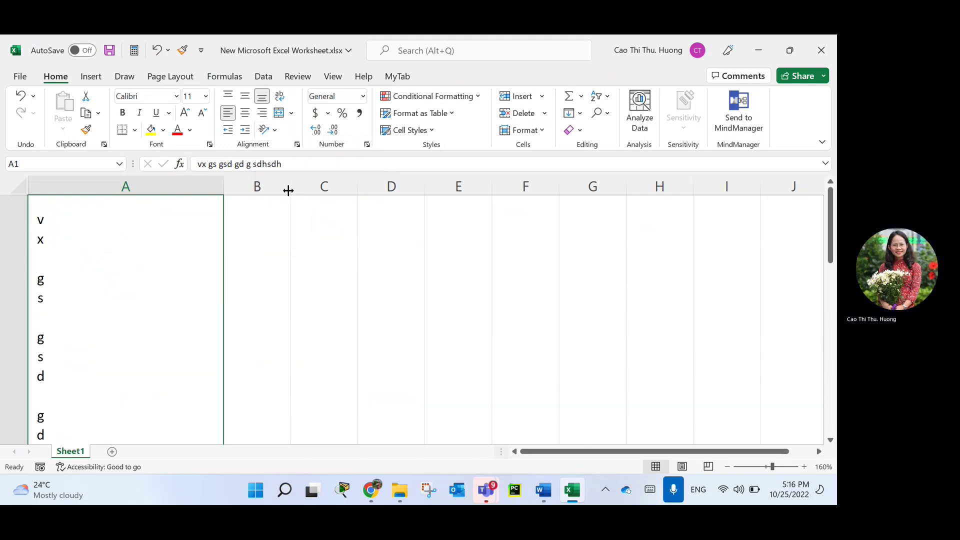
click(275, 131)
click(289, 172)
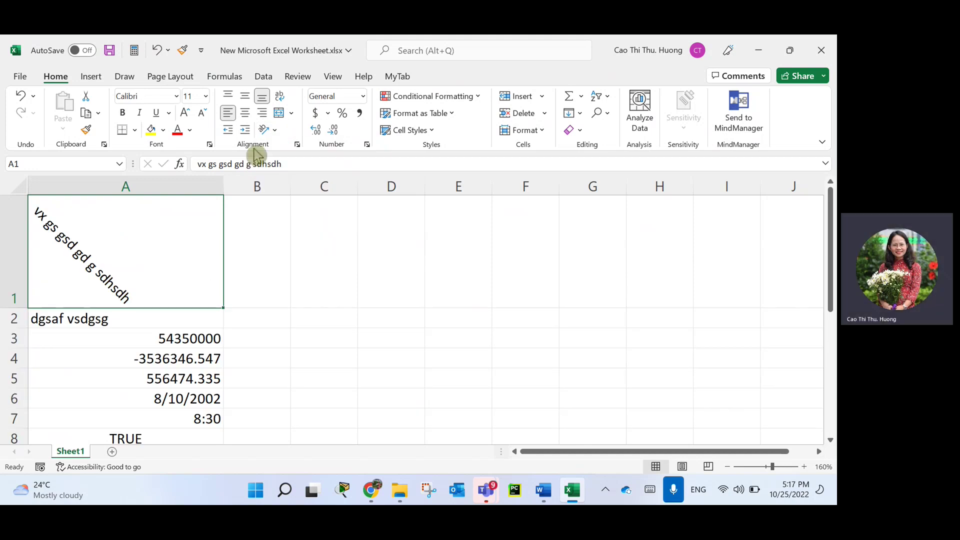
click(277, 131)
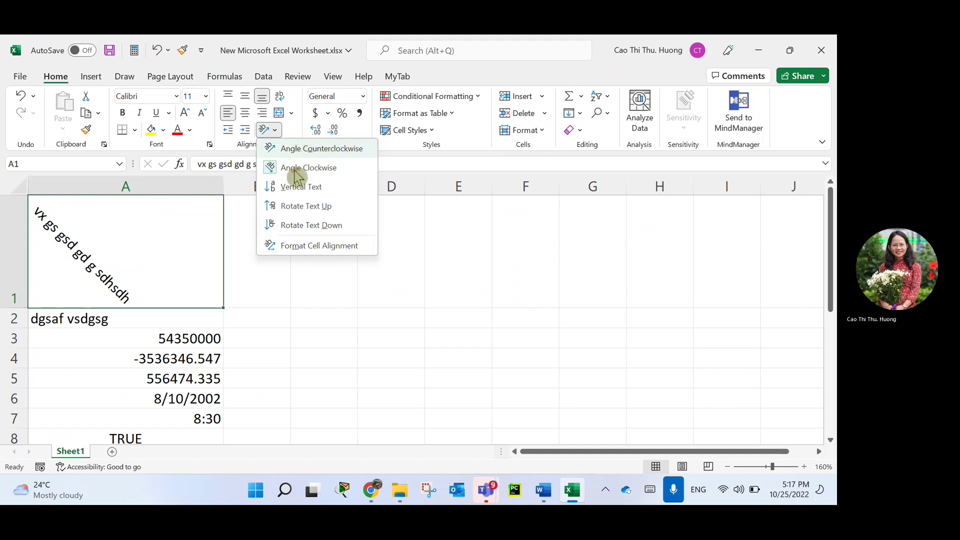
click(305, 245)
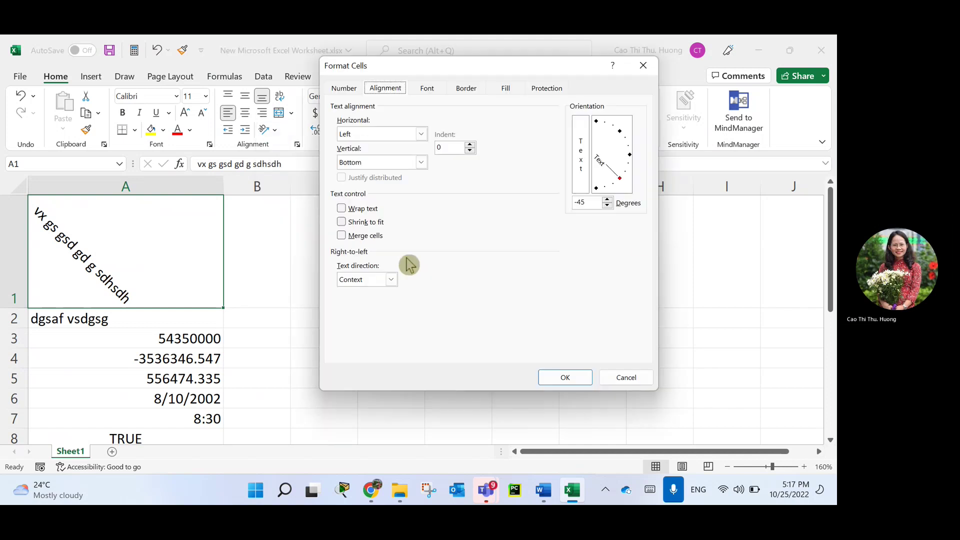
Reset A1's text orientation to 0 degrees and narrow column A so the text spills into B.
drag(622, 180, 629, 161)
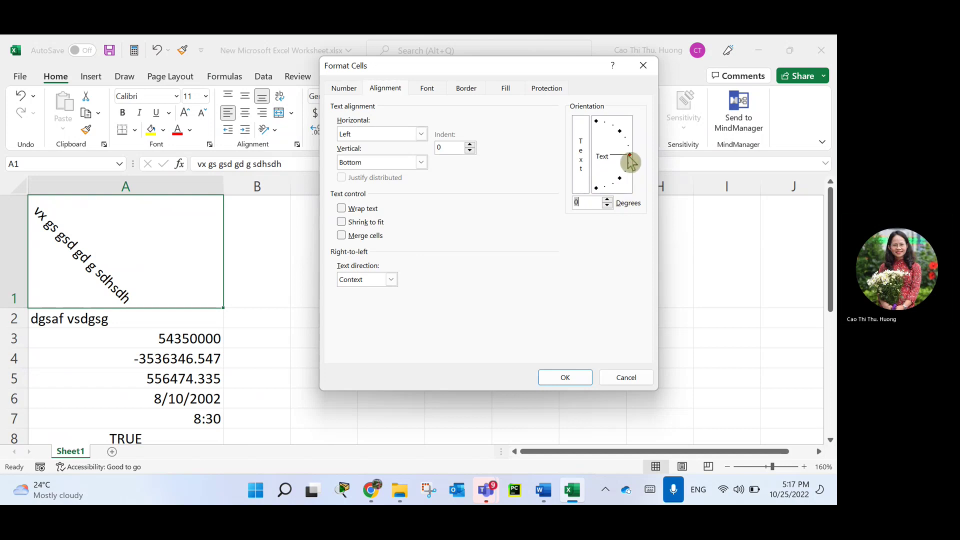
click(564, 378)
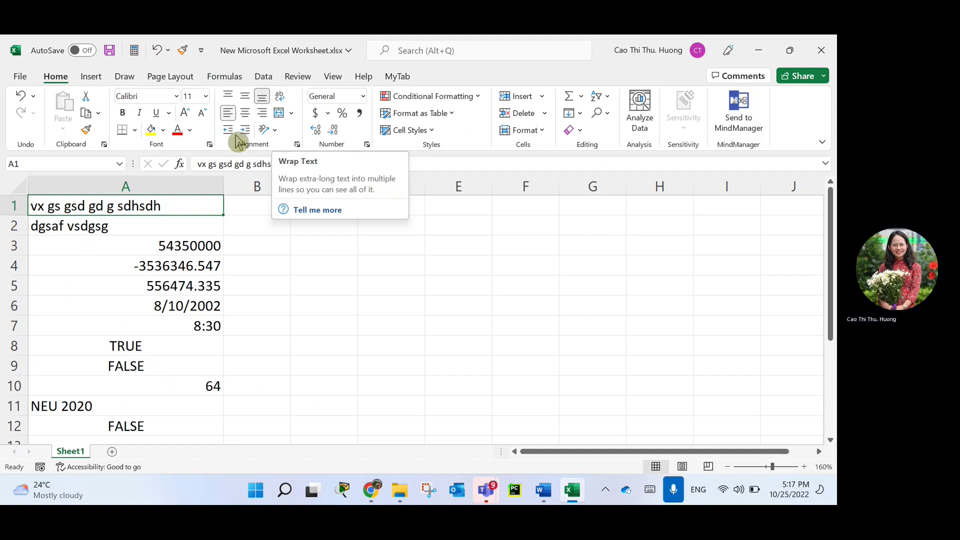
drag(224, 188, 145, 190)
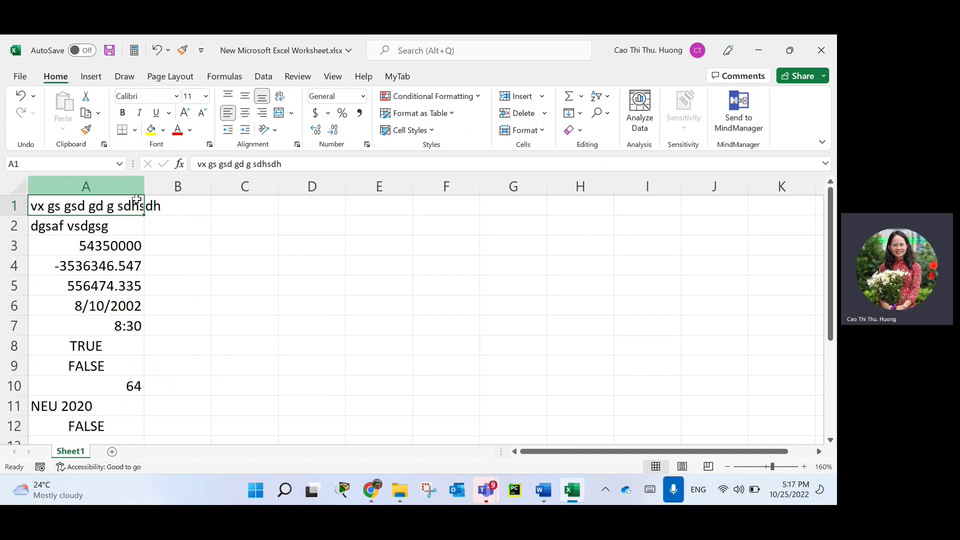
Enter 3535 in B1 and AutoFit column A to A1's full text.
click(170, 204)
text(gdgdh)
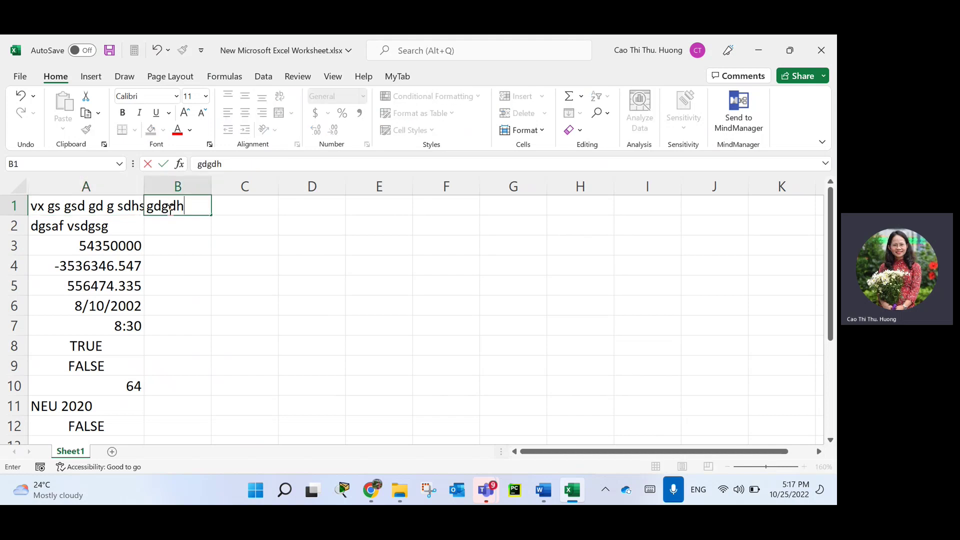
key(BackSpace)
key(BackSpace)
key(BackSpace)
key(BackSpace)
key(BackSpace)
text(3535)
key(Return)
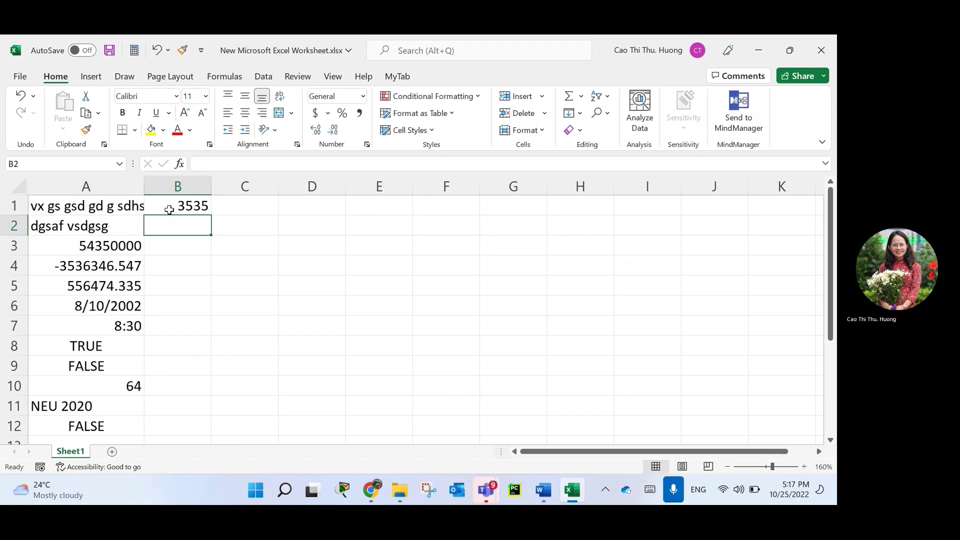
click(110, 206)
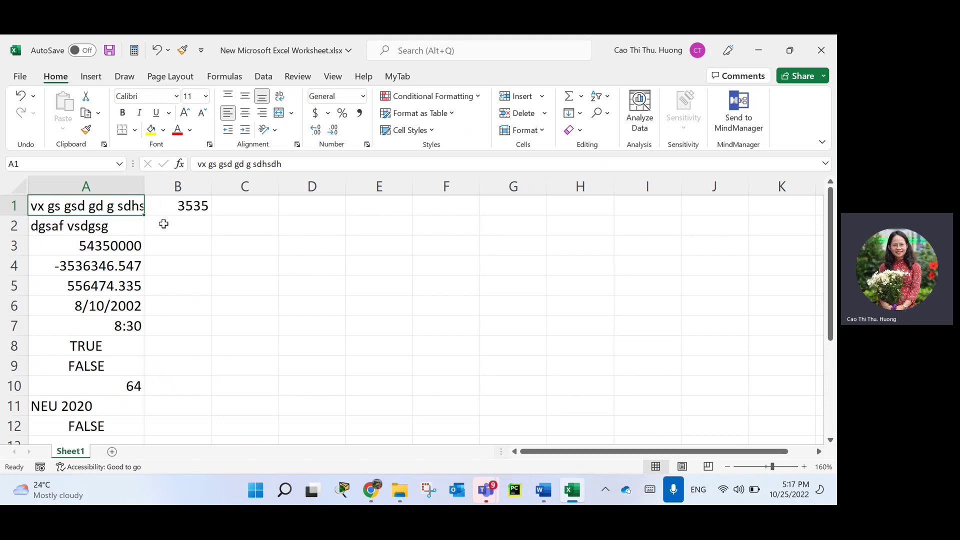
double_click(141, 184)
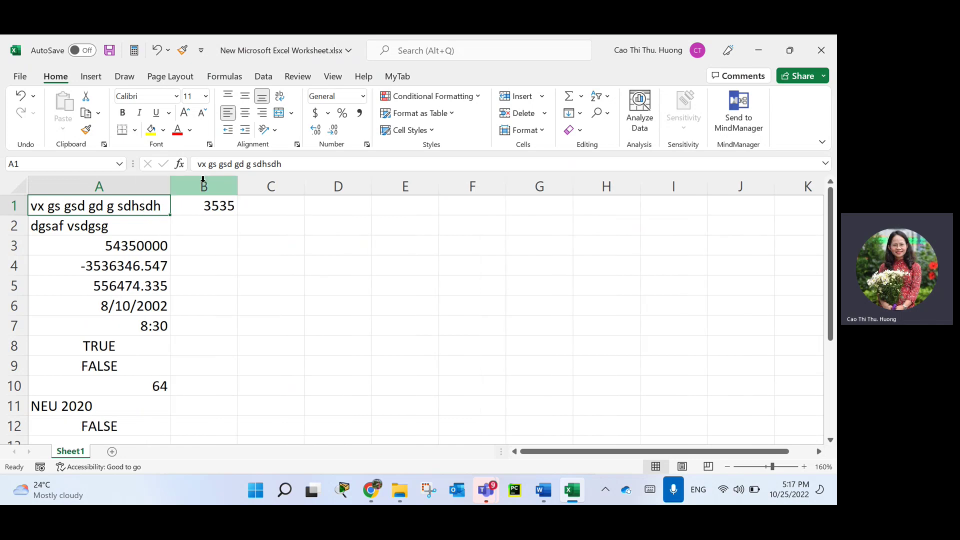
drag(170, 186, 125, 187)
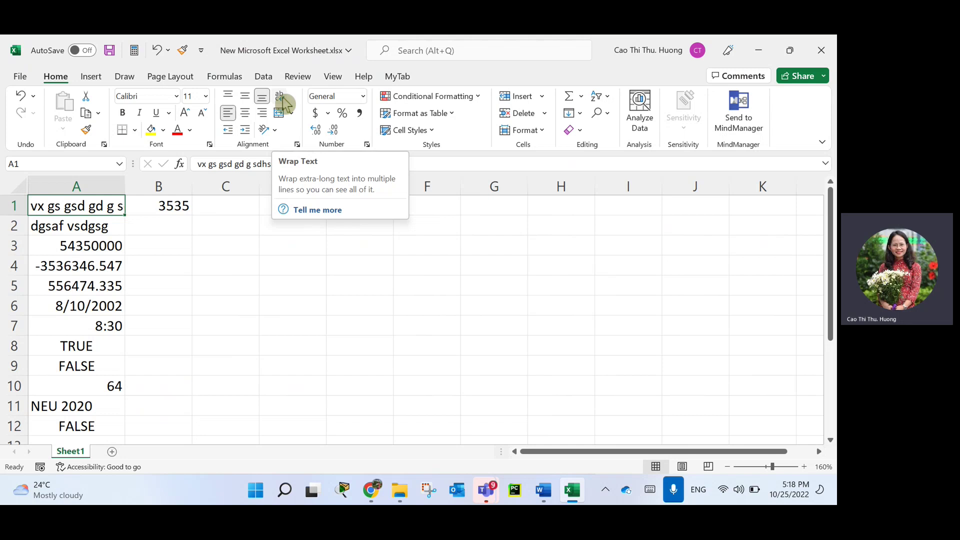
click(282, 99)
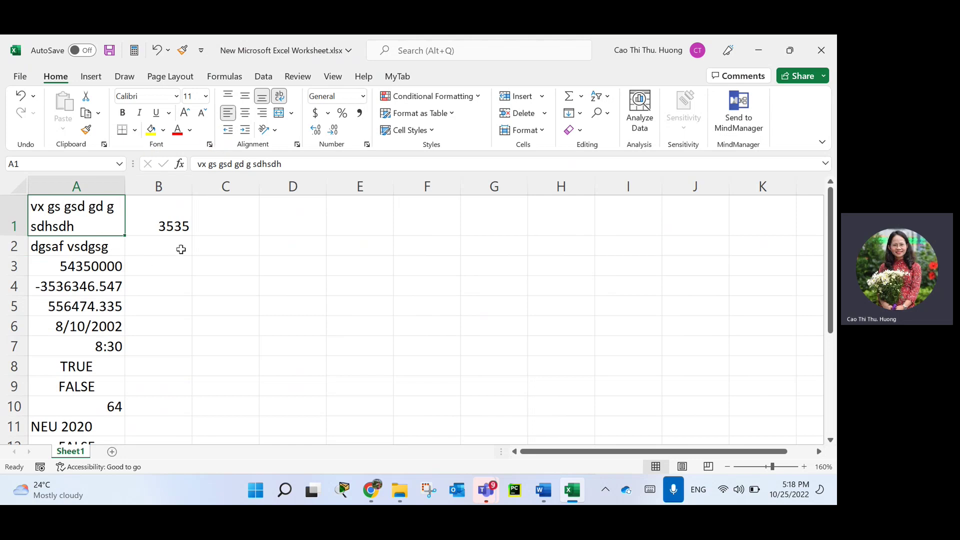
click(281, 98)
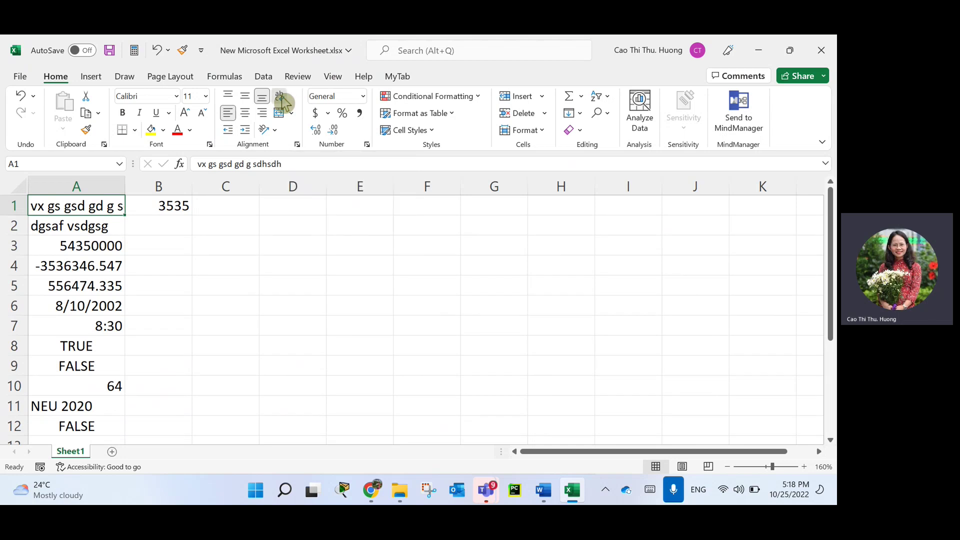
click(281, 99)
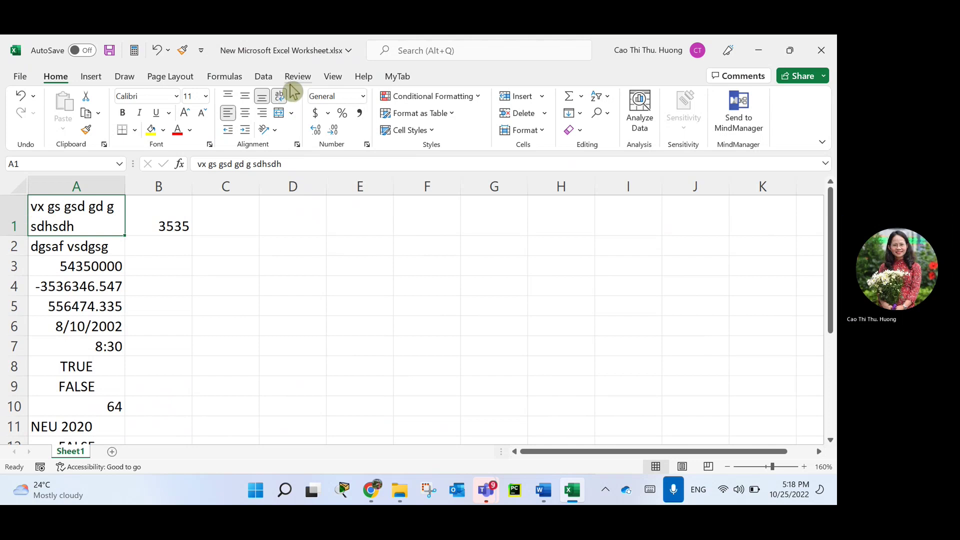
click(204, 283)
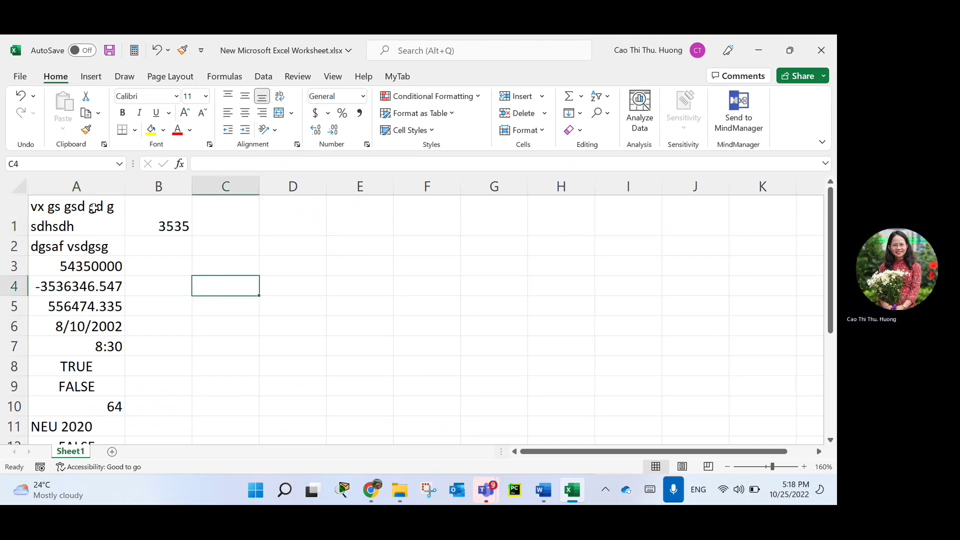
click(94, 207)
click(281, 200)
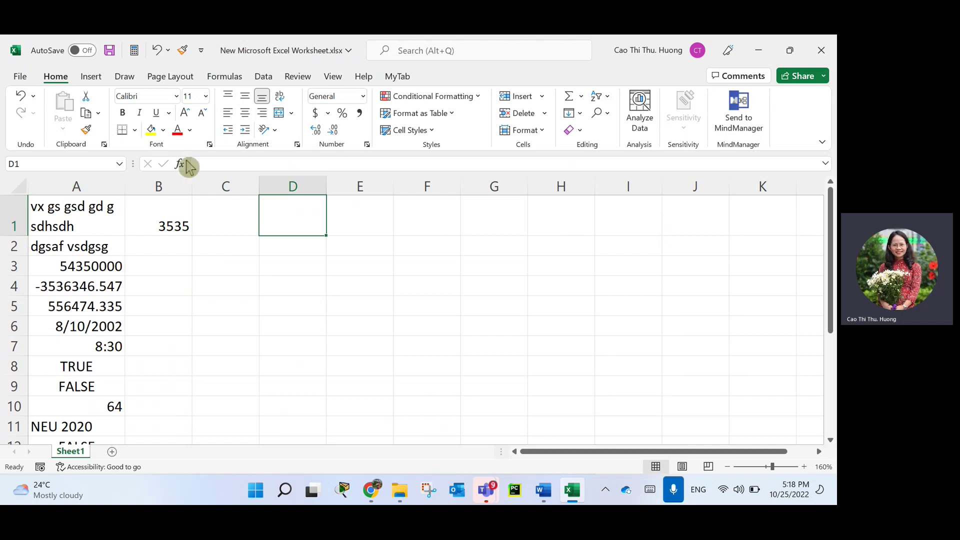
click(102, 222)
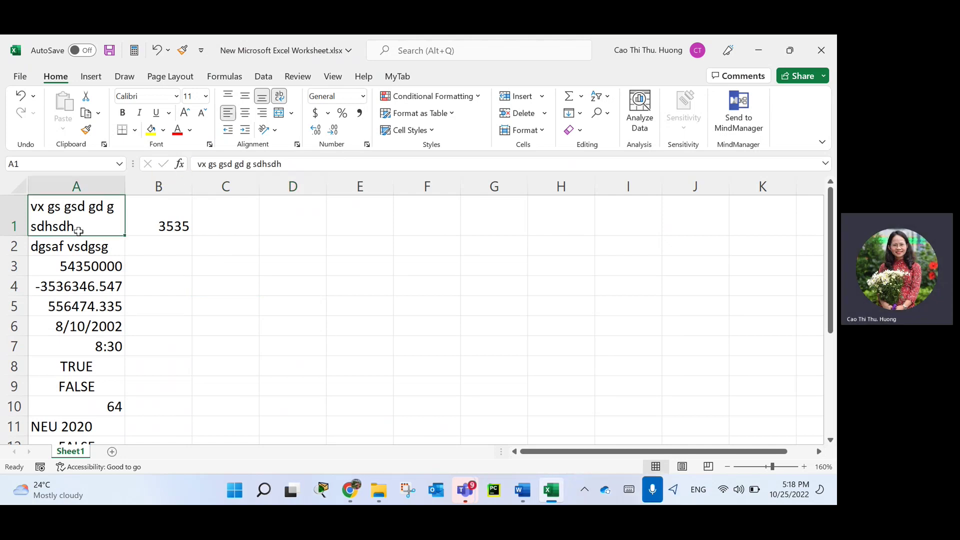
Enter 'fsgsg' and 'fgdh fhd fh' as two lines in C1, then widen column C to fit.
click(243, 213)
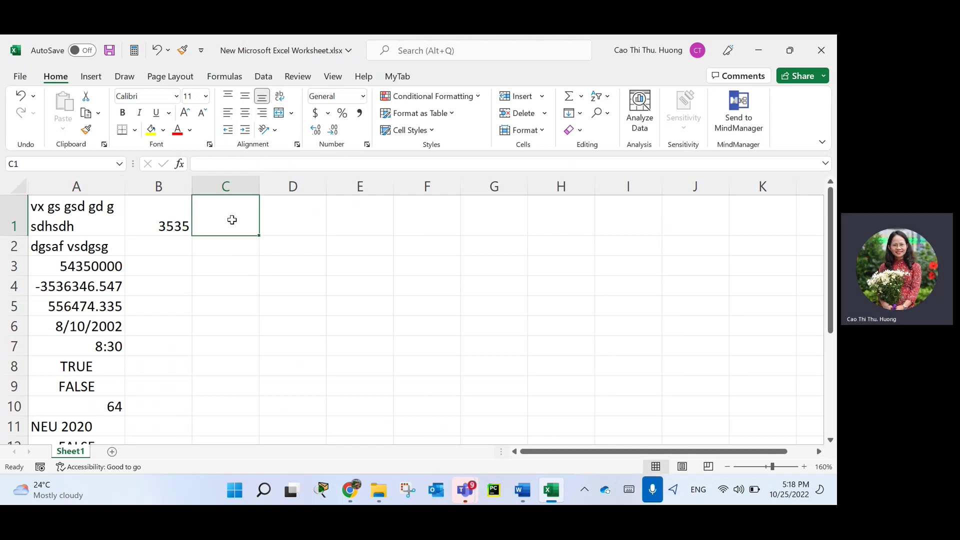
text(fsgsg)
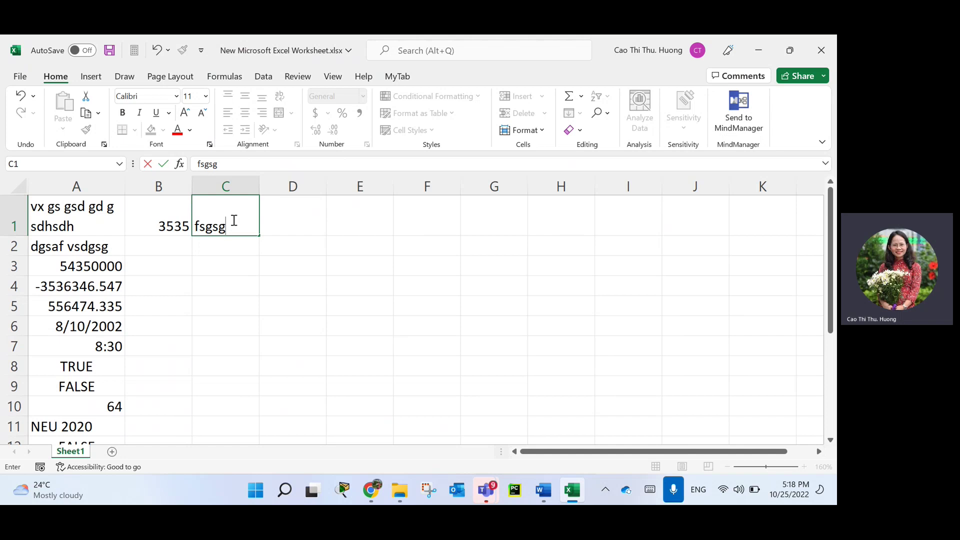
key(alt+Return)
text(fgdh fhd fh)
key(Return)
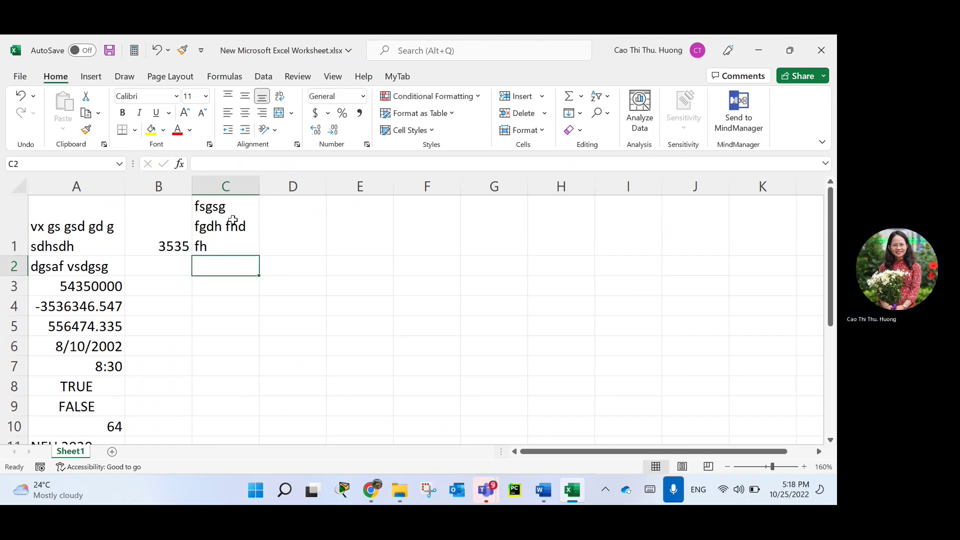
click(226, 218)
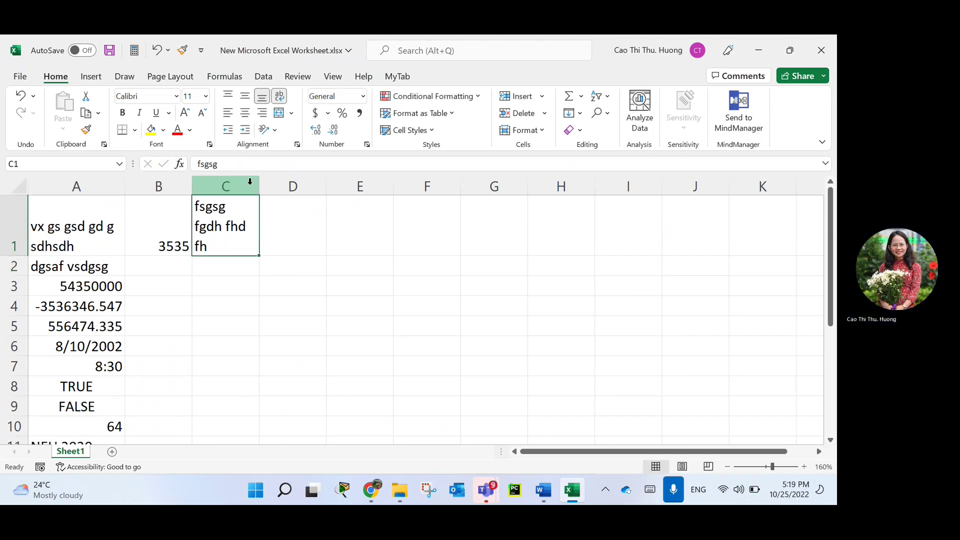
drag(259, 186, 288, 184)
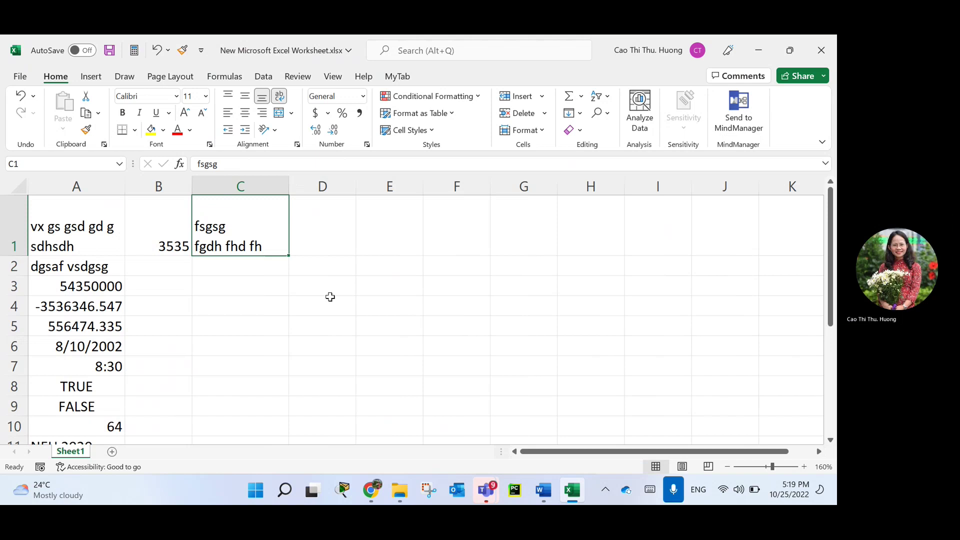
click(254, 299)
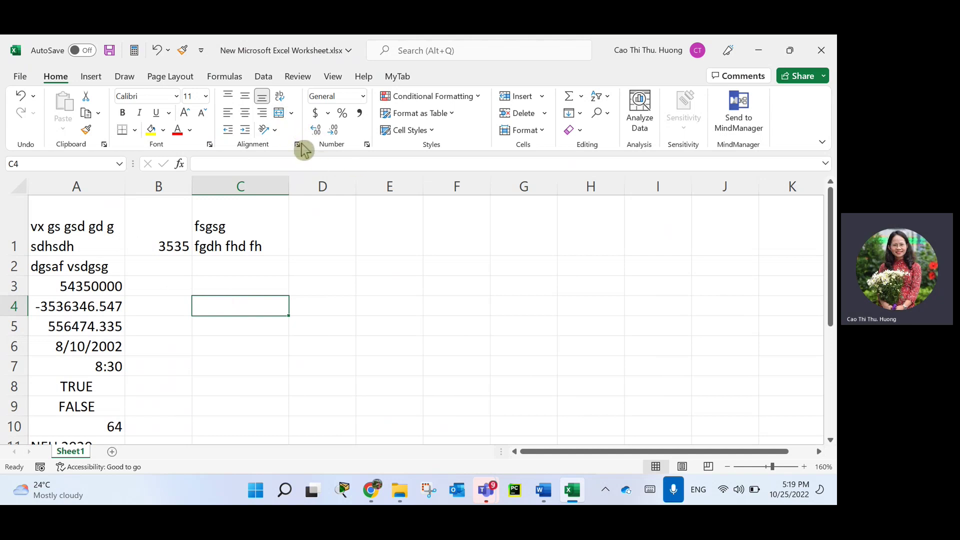
Fill 100 into all of B3:B6 at once with Ctrl+Enter.
click(293, 118)
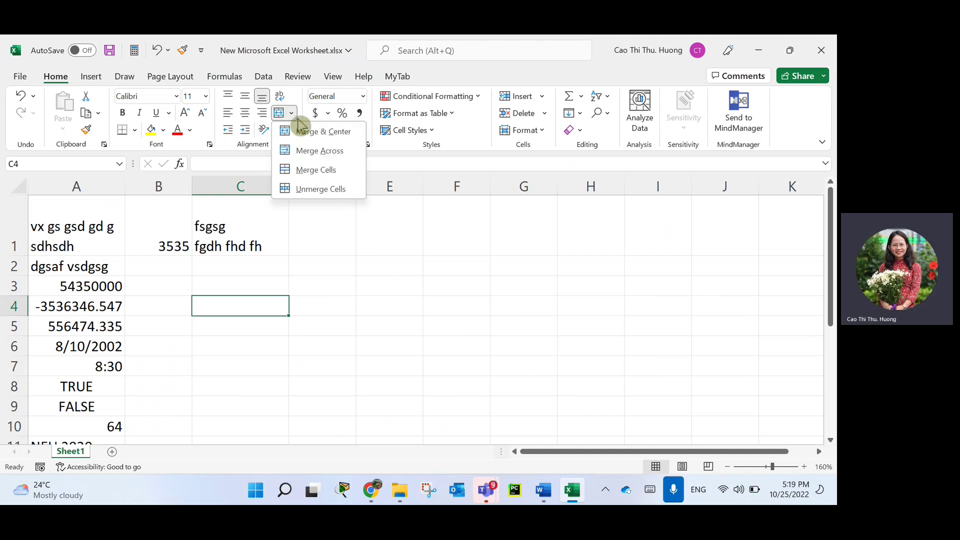
click(390, 307)
drag(160, 282, 189, 333)
text(100)
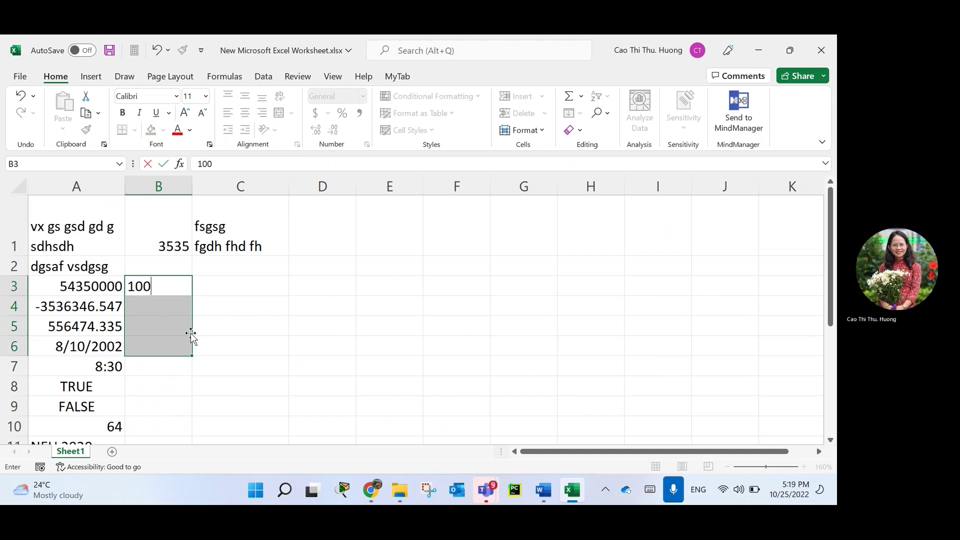
key(ctrl+Return)
Merge and center A3:B6, accept the data-loss warning, undo it, and reopen the merge options.
drag(107, 290, 167, 343)
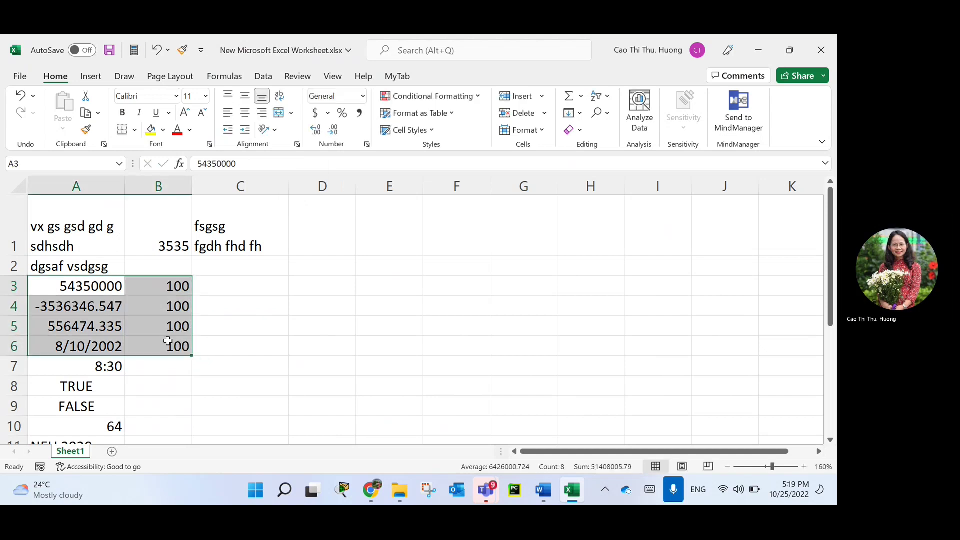
click(290, 113)
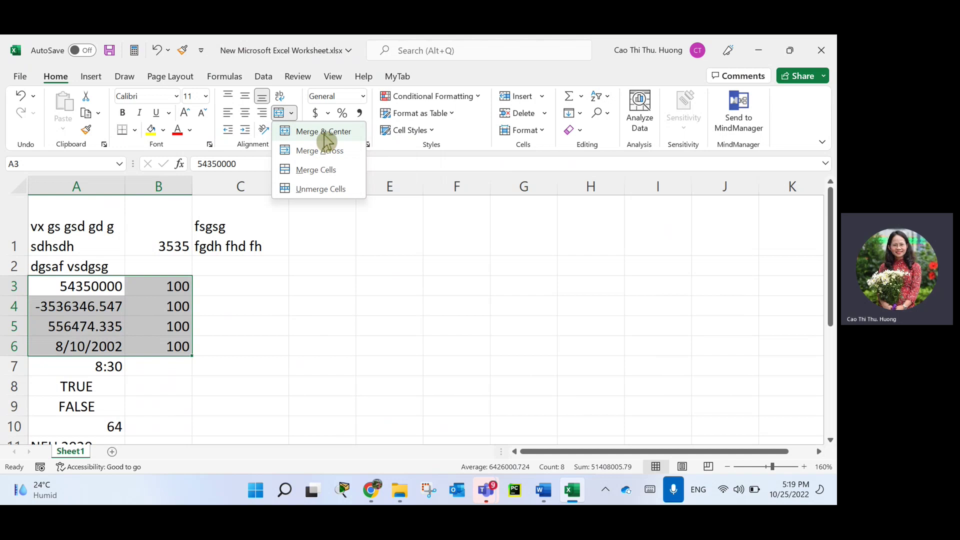
click(323, 132)
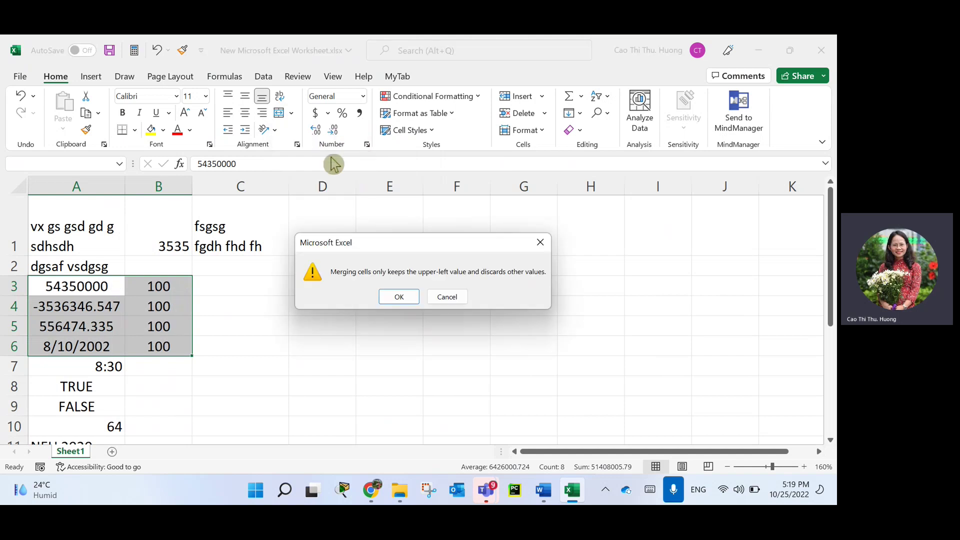
click(404, 299)
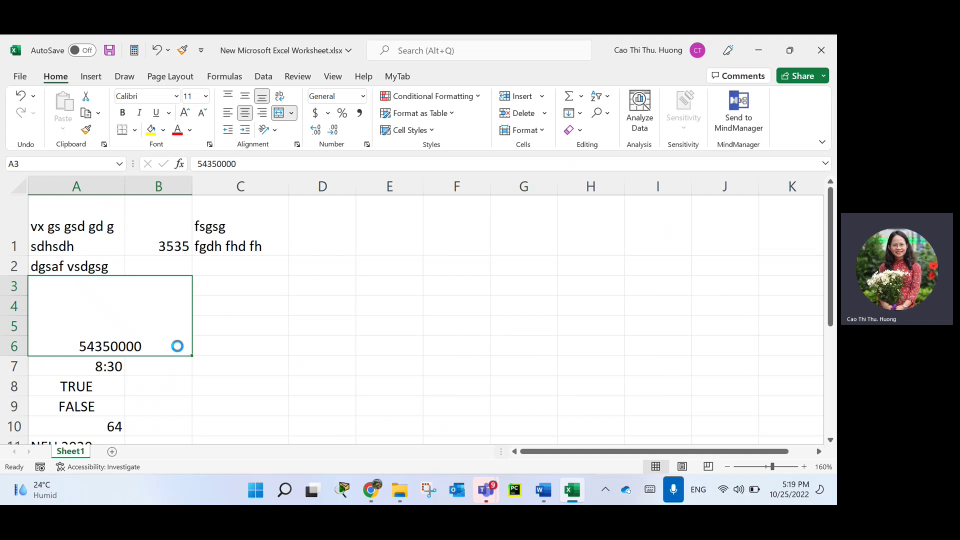
key(ctrl+z)
click(291, 113)
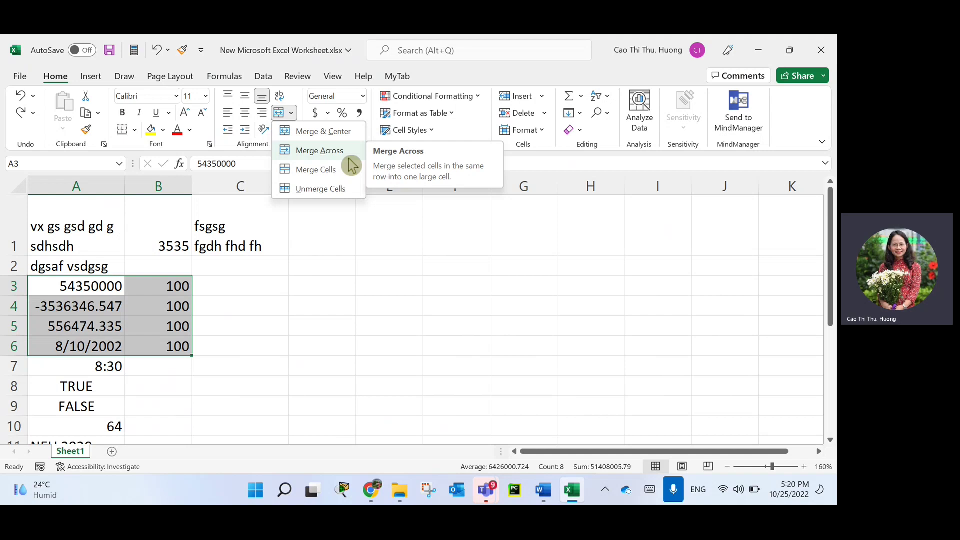
click(352, 168)
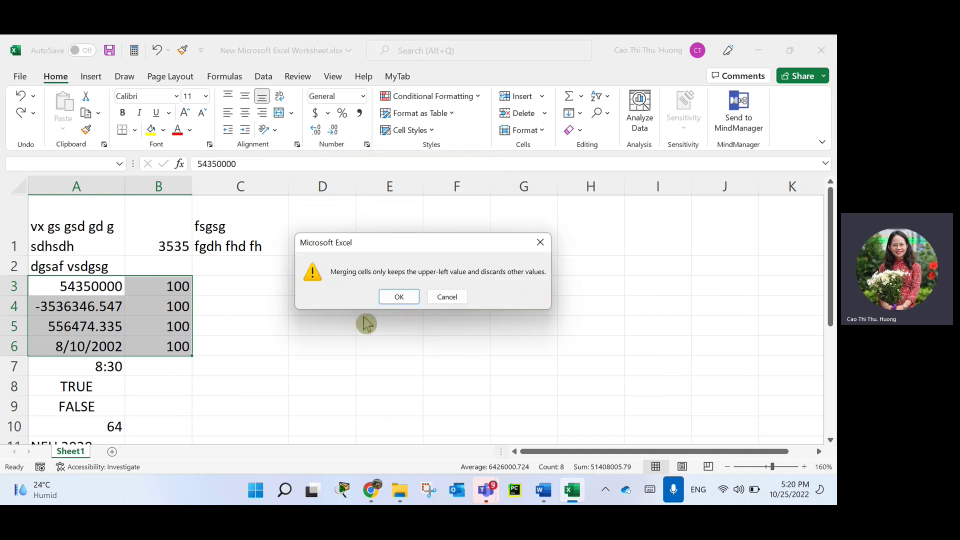
click(397, 300)
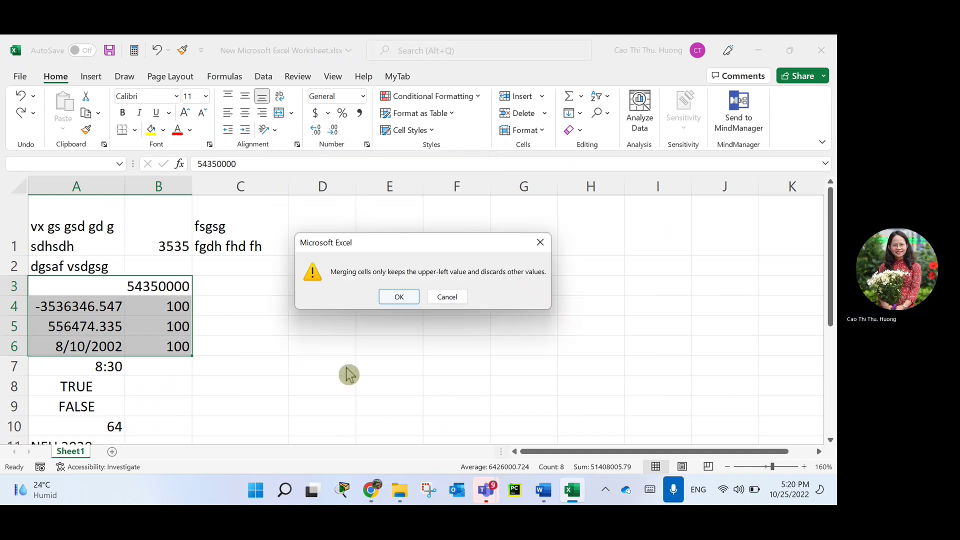
click(405, 299)
click(400, 298)
click(400, 298)
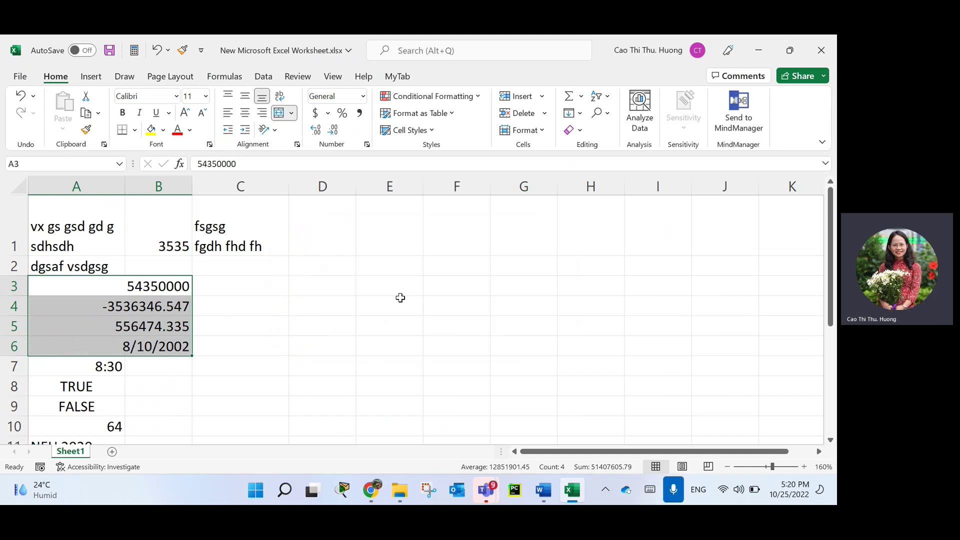
click(160, 286)
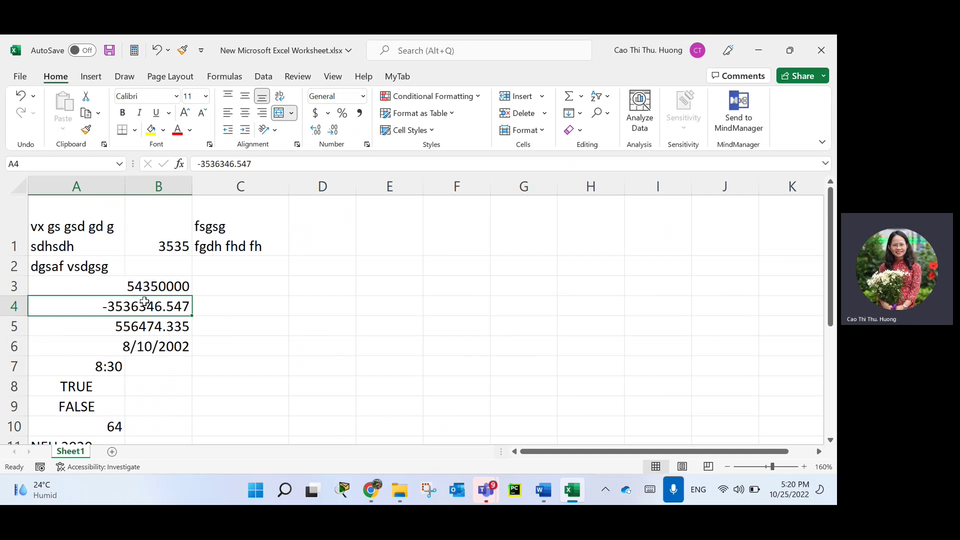
key(ctrl+z)
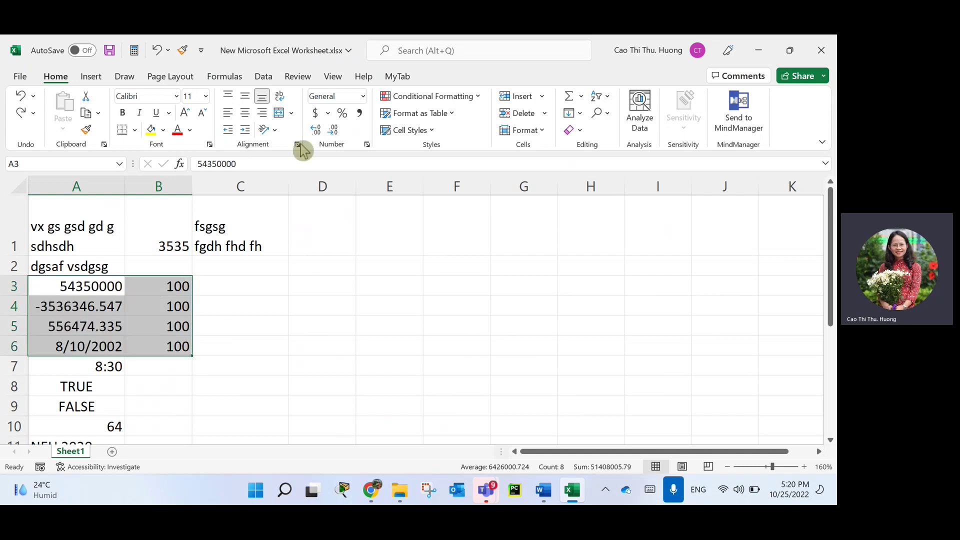
click(292, 113)
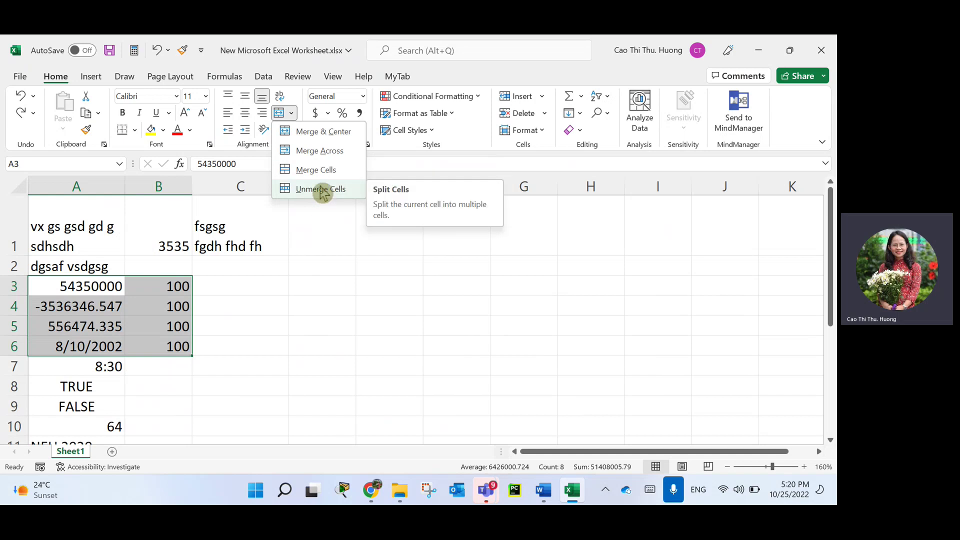
Unmerge A3:B6, widen column A to fit A1's text, and select the numbers in A3:A5.
click(322, 189)
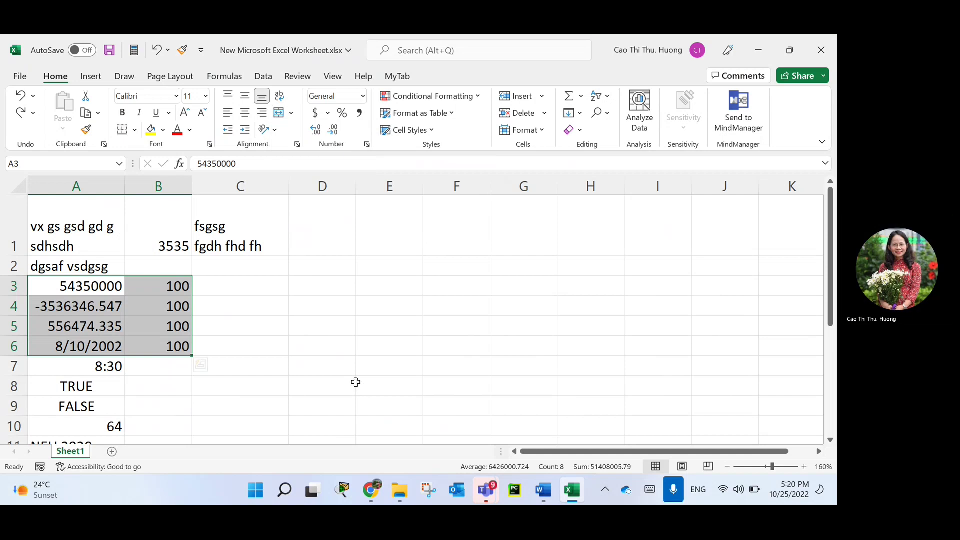
click(283, 354)
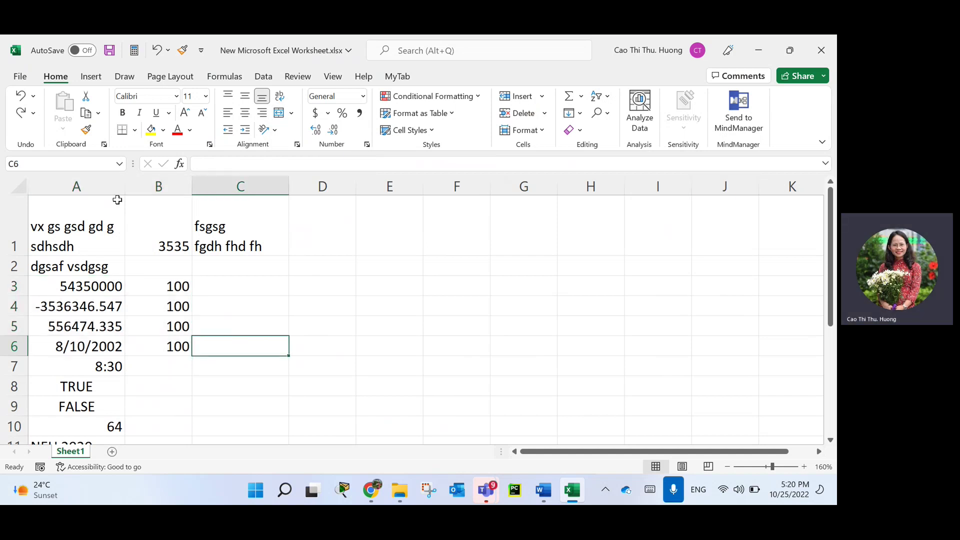
drag(122, 190, 165, 190)
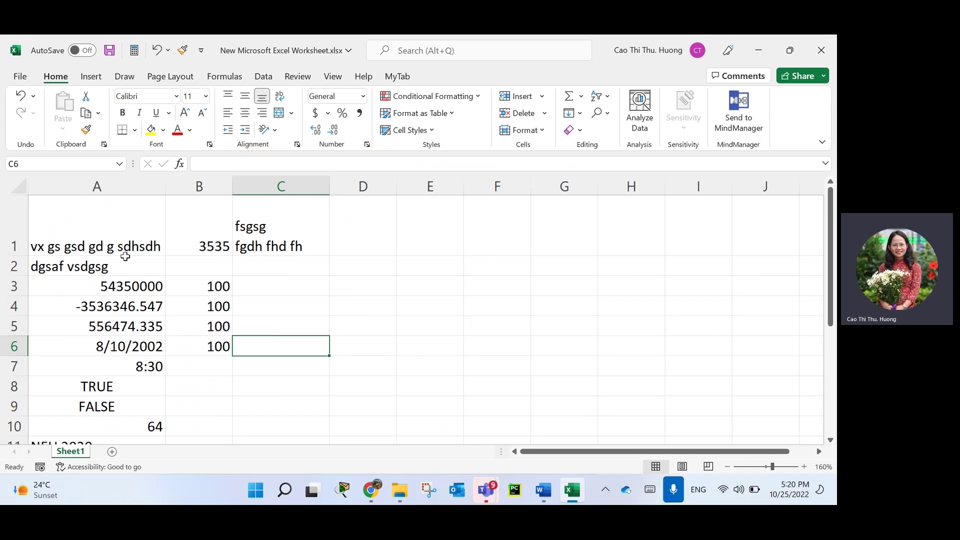
drag(125, 289, 130, 320)
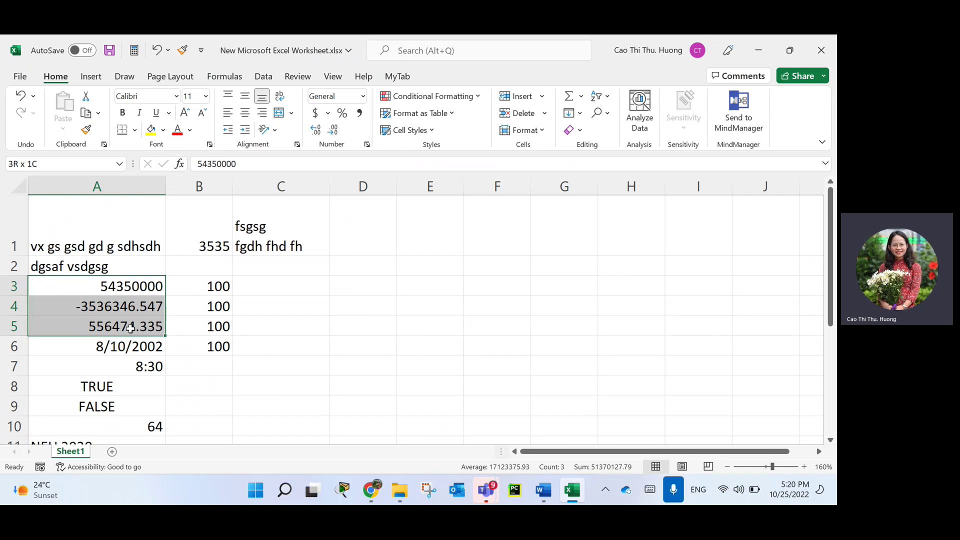
drag(130, 329, 130, 328)
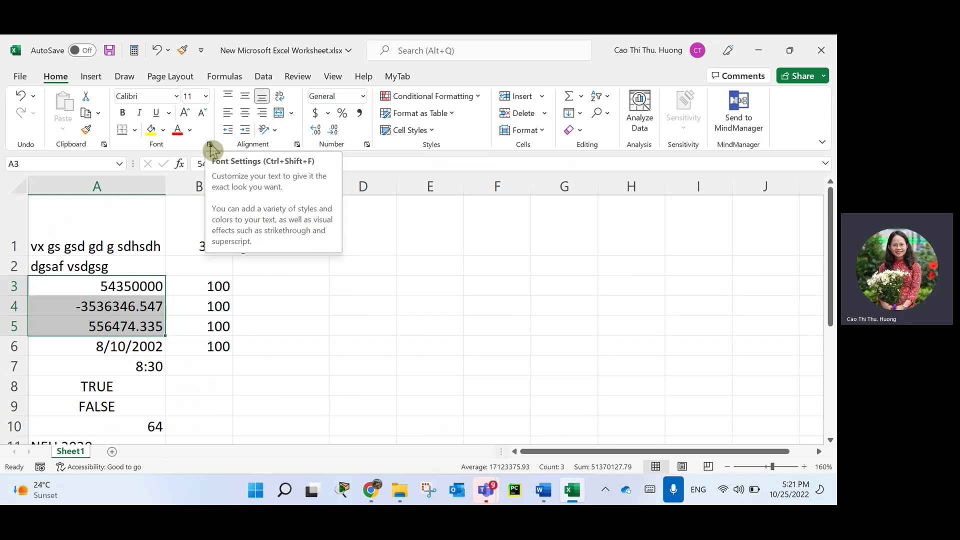
Reopen Format Cells for A3:A5 from the Number group launcher, move it aside, and show the Alignment tab.
click(210, 146)
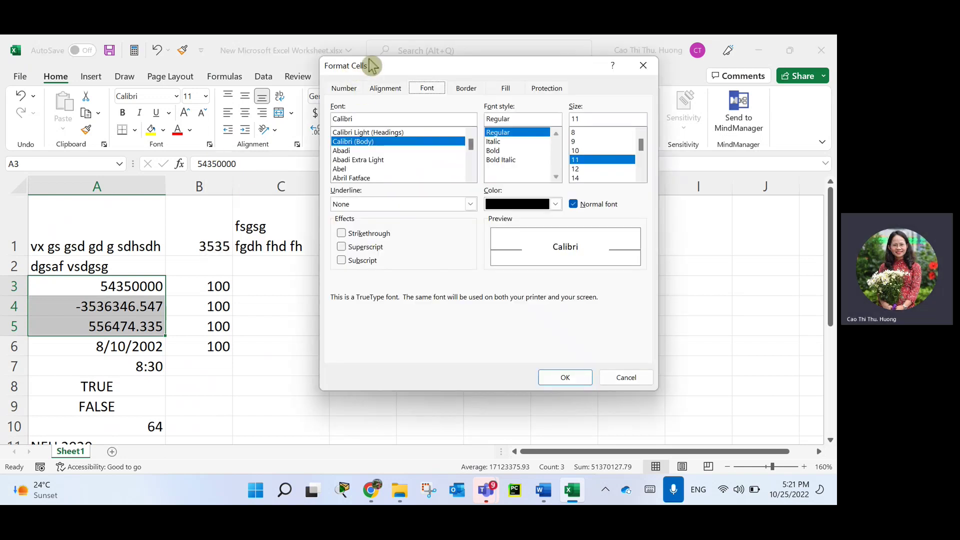
drag(372, 72, 232, 87)
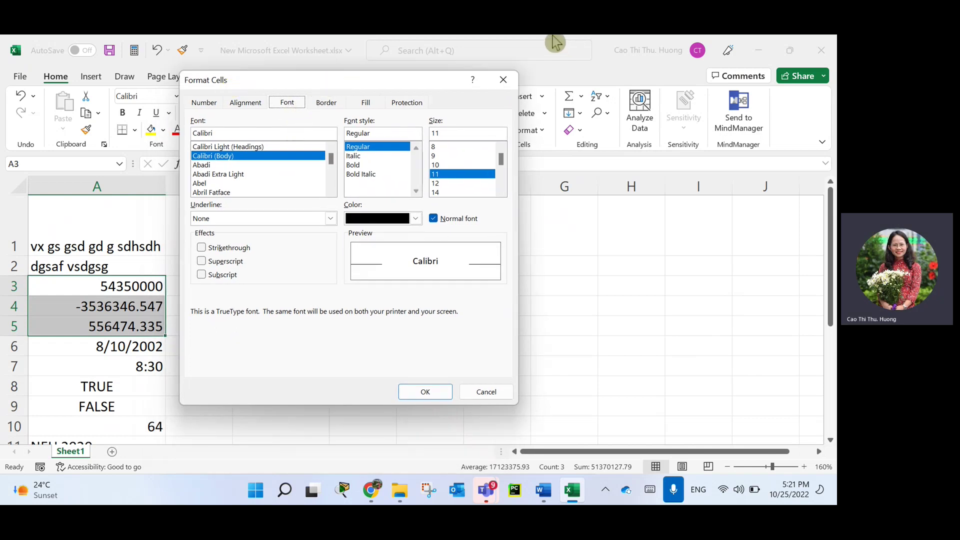
click(503, 80)
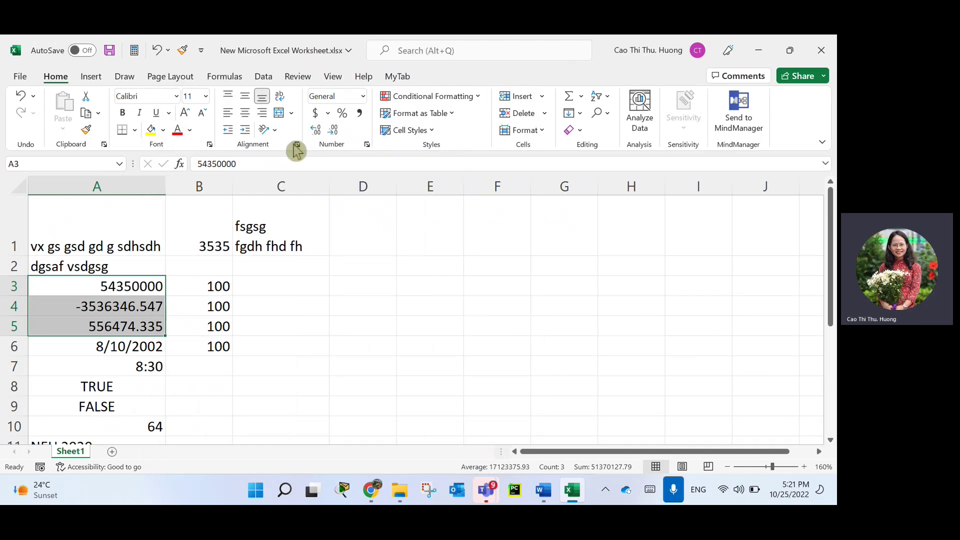
click(297, 144)
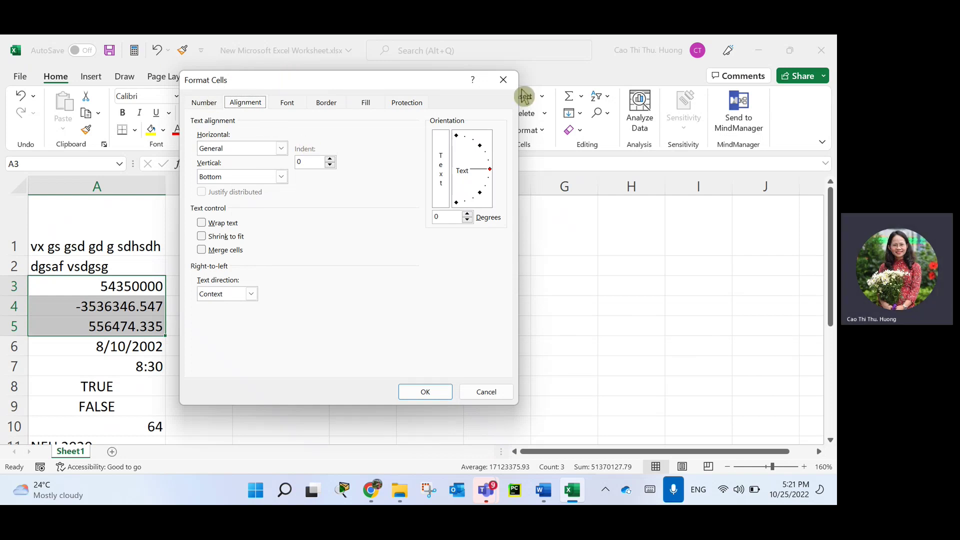
click(503, 80)
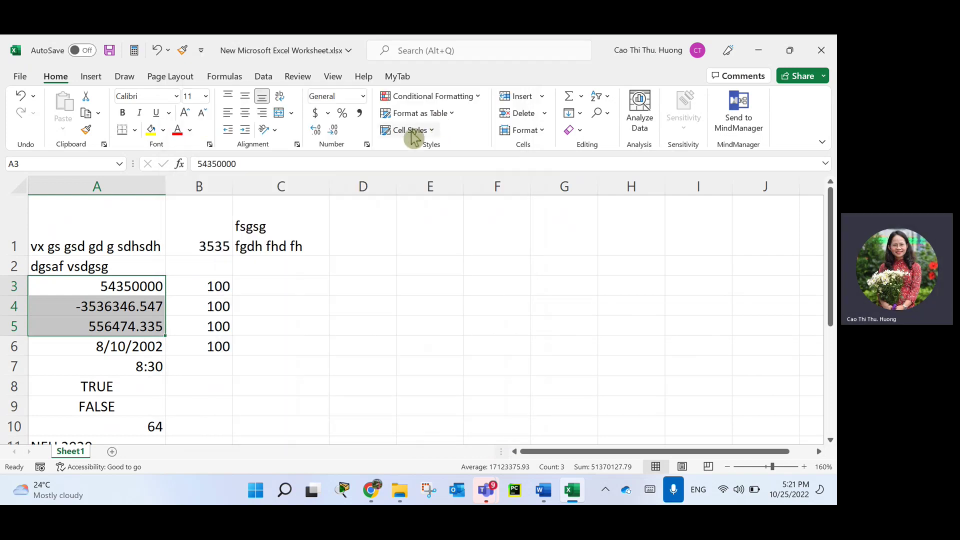
click(367, 146)
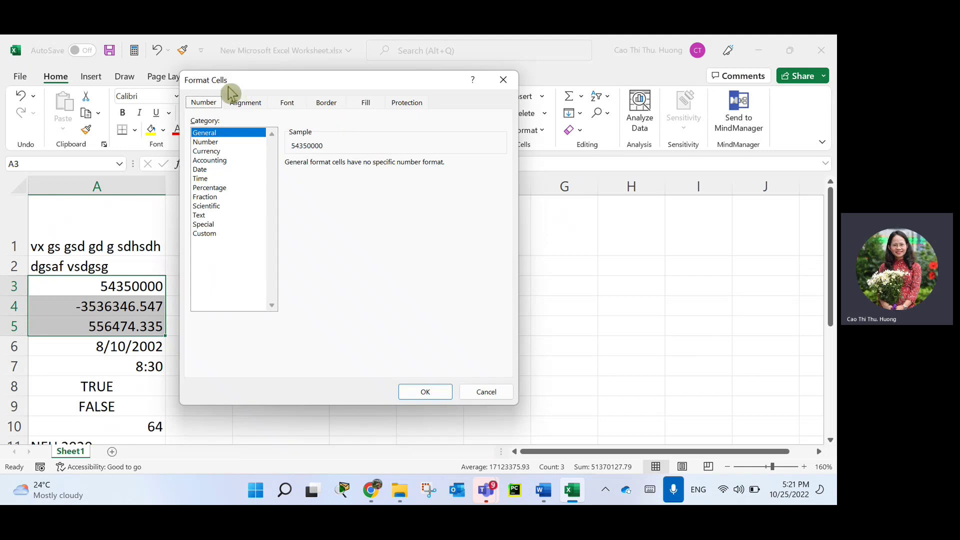
drag(347, 80, 558, 78)
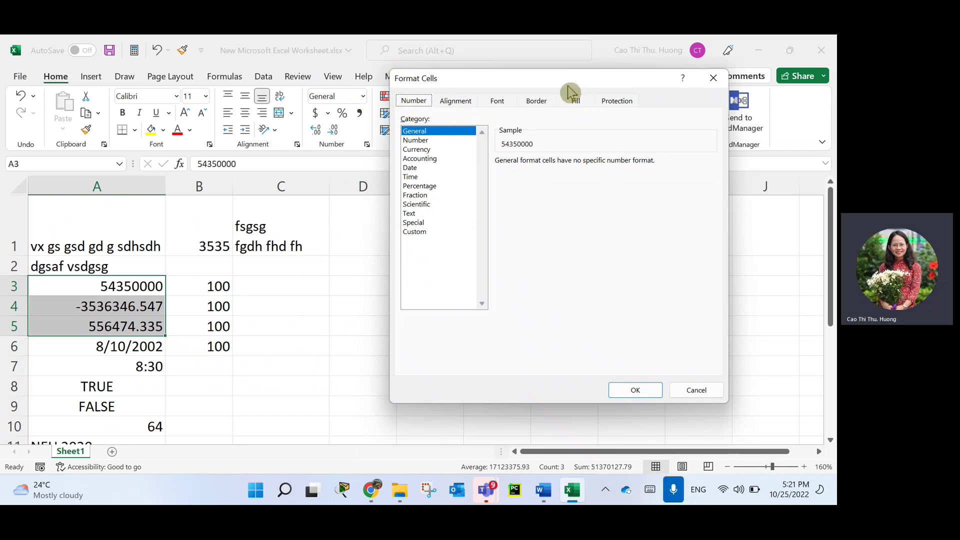
drag(467, 85, 374, 181)
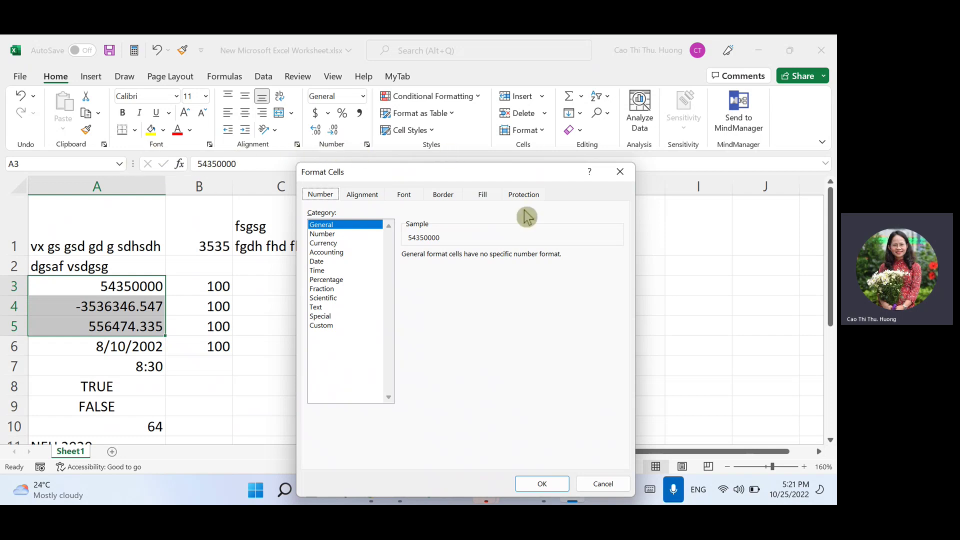
click(362, 200)
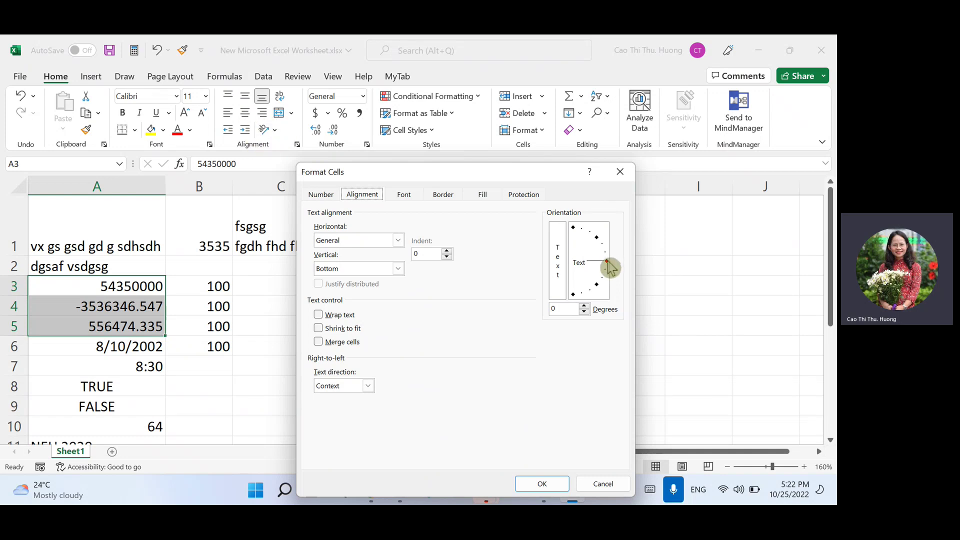
Try -19, -22 and 0 degrees, then set A3:A5 to a 45-degree orientation and reopen Format Cells.
drag(605, 260, 603, 268)
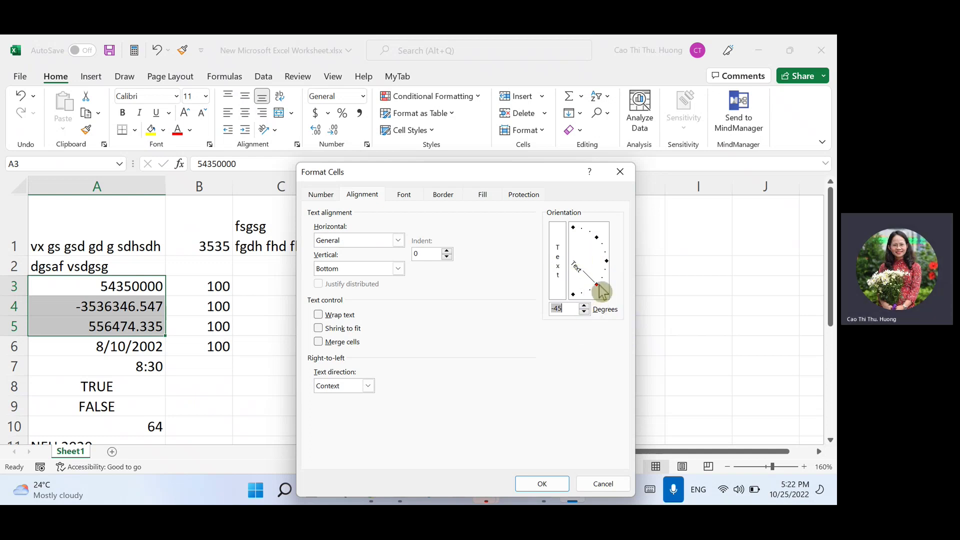
click(614, 281)
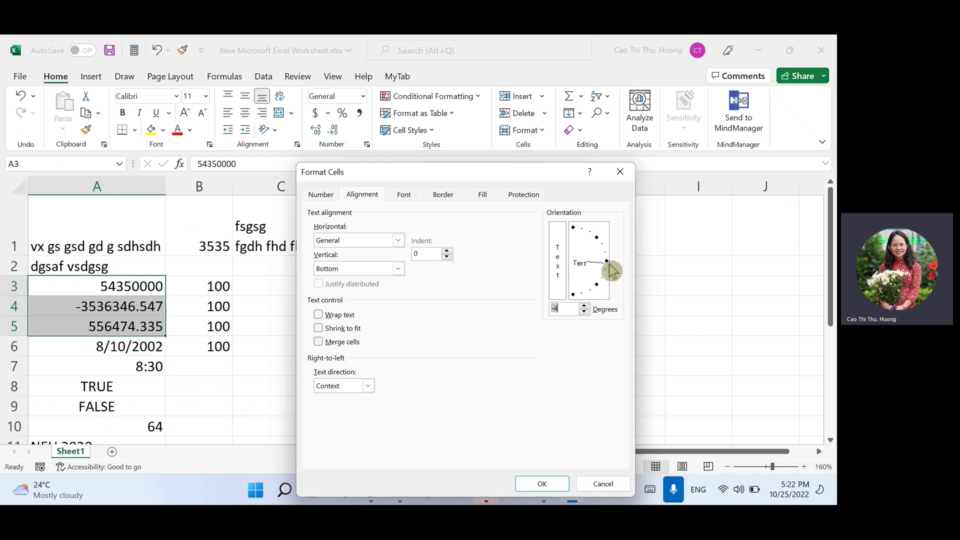
click(608, 265)
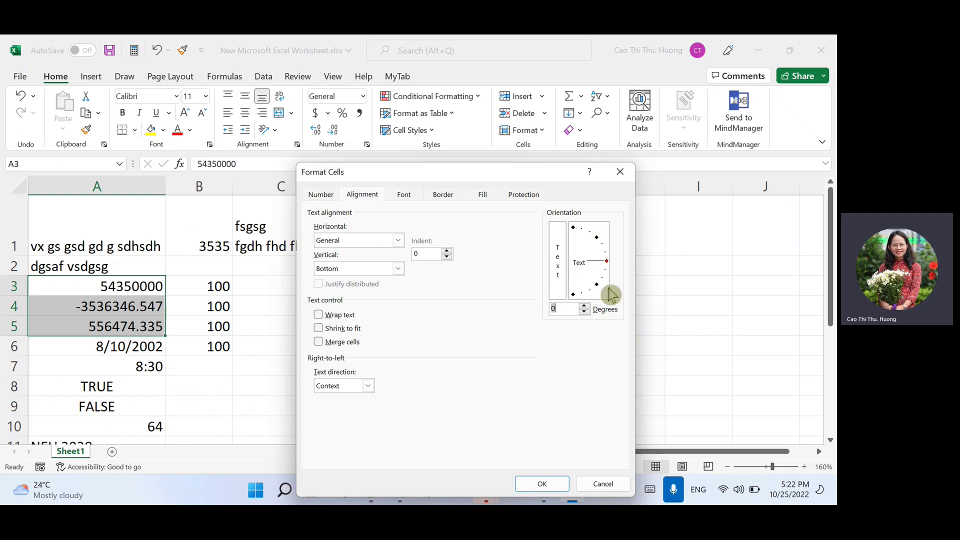
drag(611, 283, 599, 243)
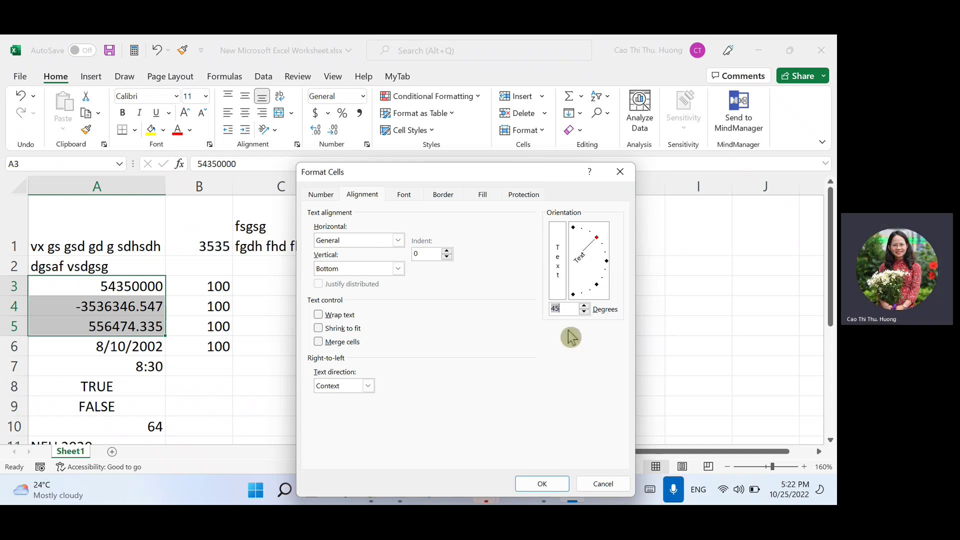
click(555, 480)
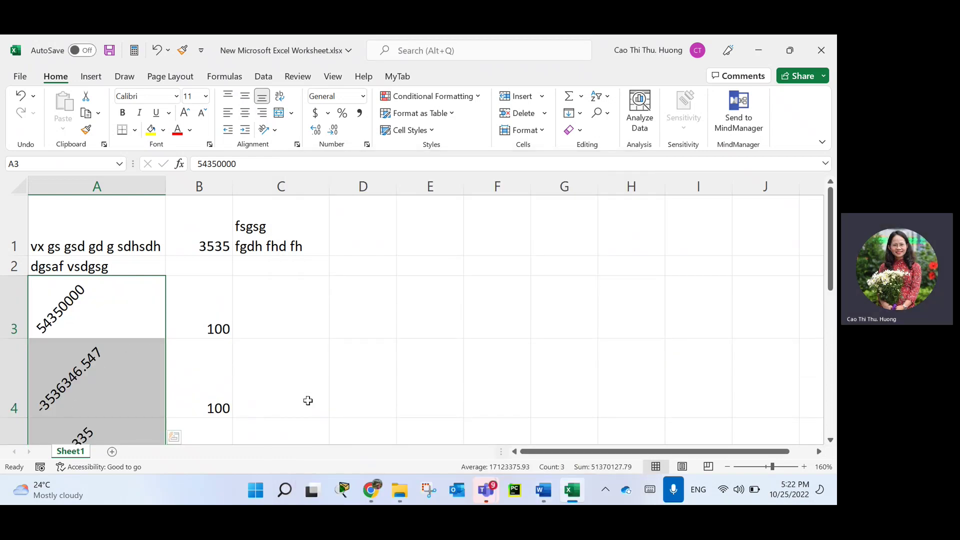
click(298, 145)
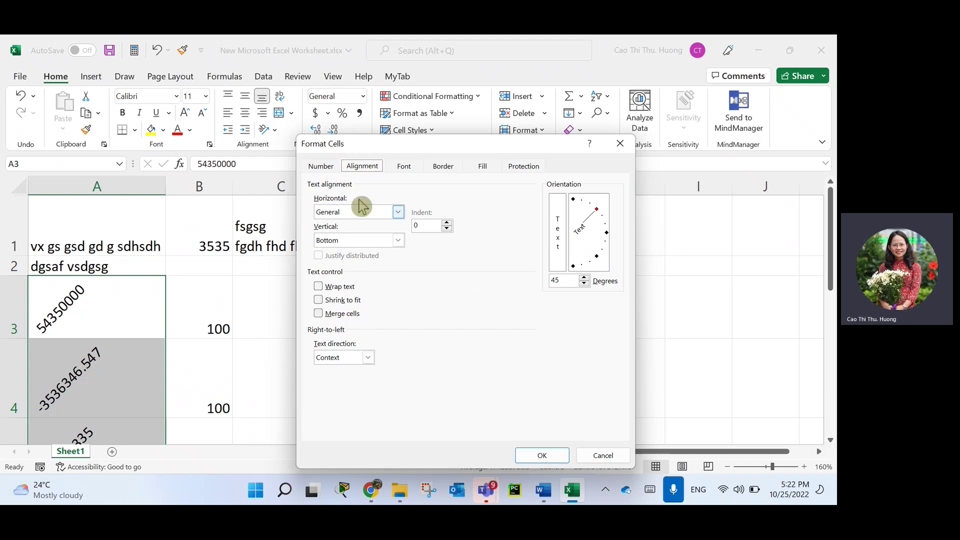
drag(597, 456, 596, 465)
Cancel the dialog, undo the 45-degree rotation, and open Format Cells repositioned to the upper left.
click(598, 456)
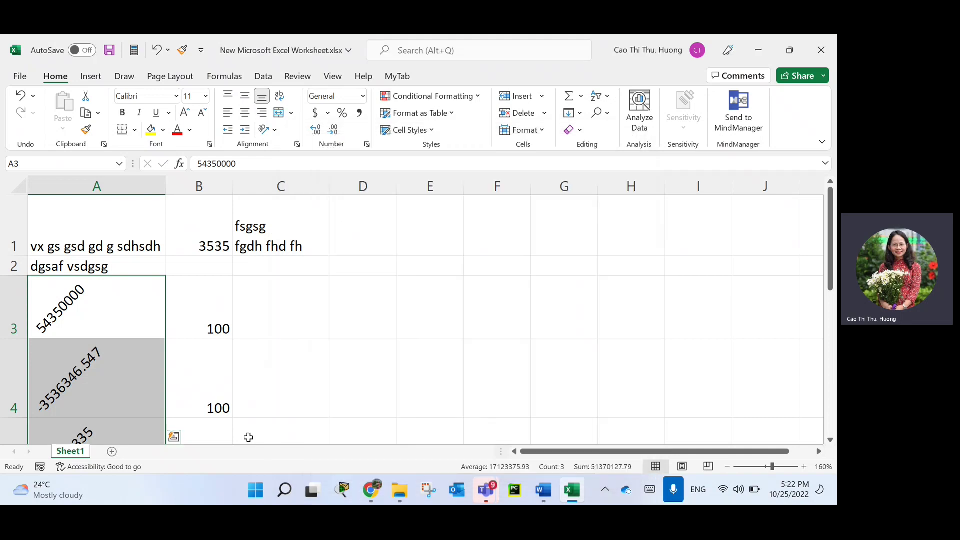
key(ctrl+z)
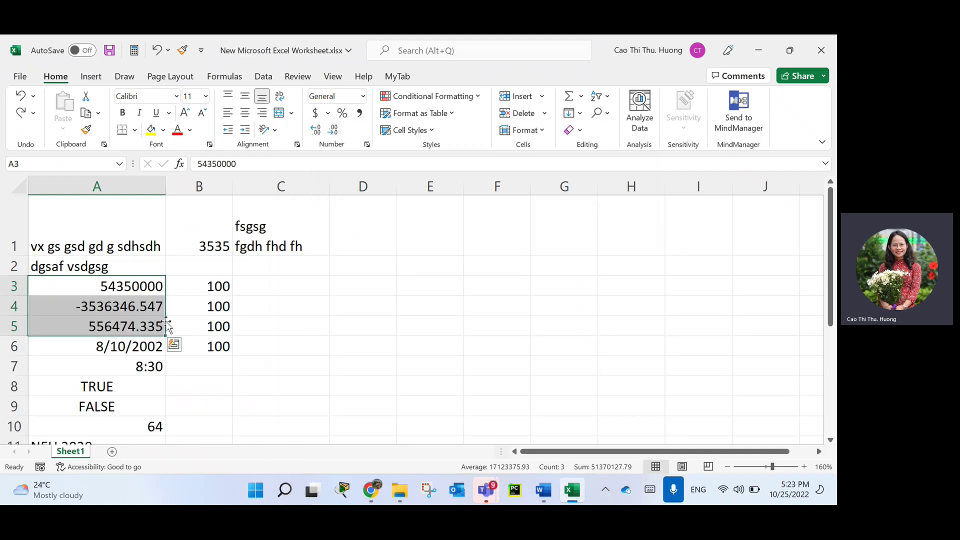
click(366, 145)
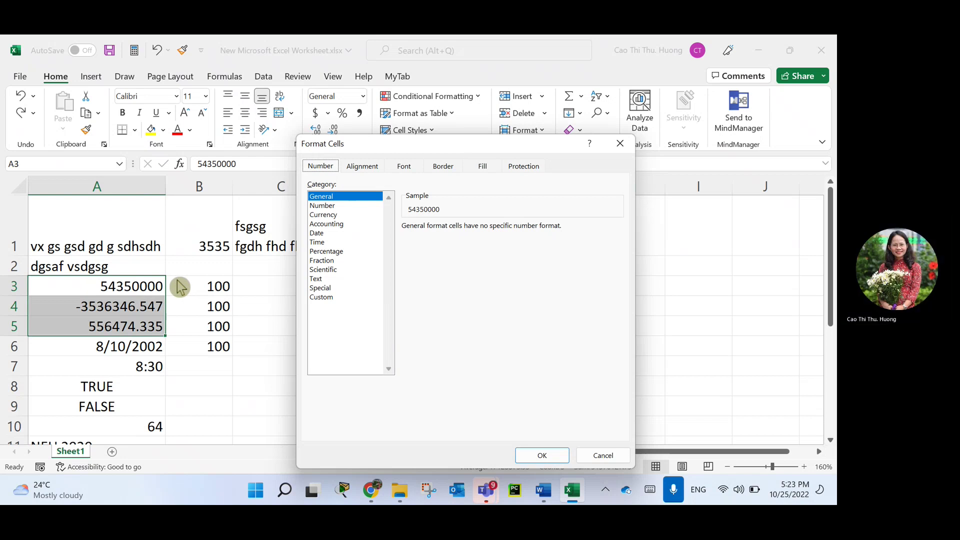
drag(360, 143, 267, 95)
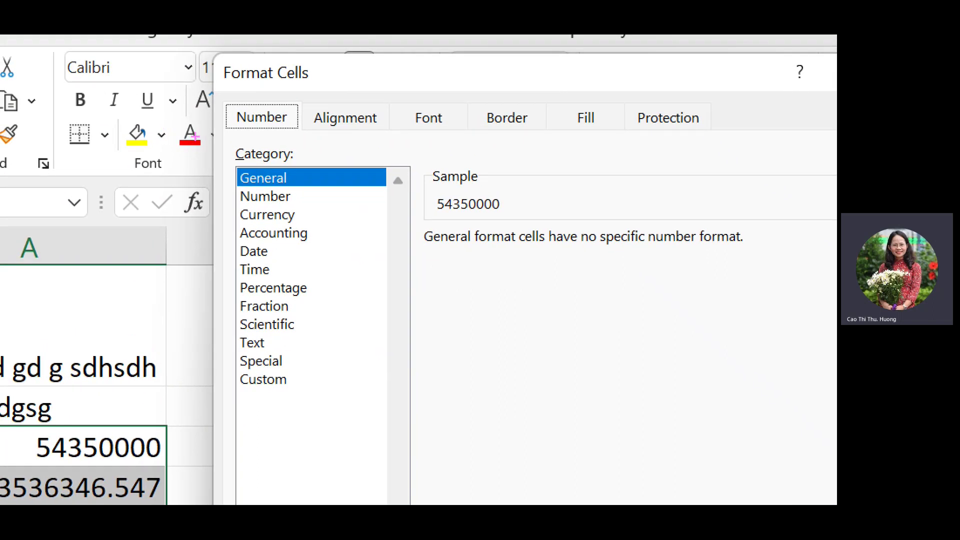
Annotate the Category list (Percentage, Fraction, Scientific, Text, Special, Custom) and select Number.
drag(236, 159, 290, 156)
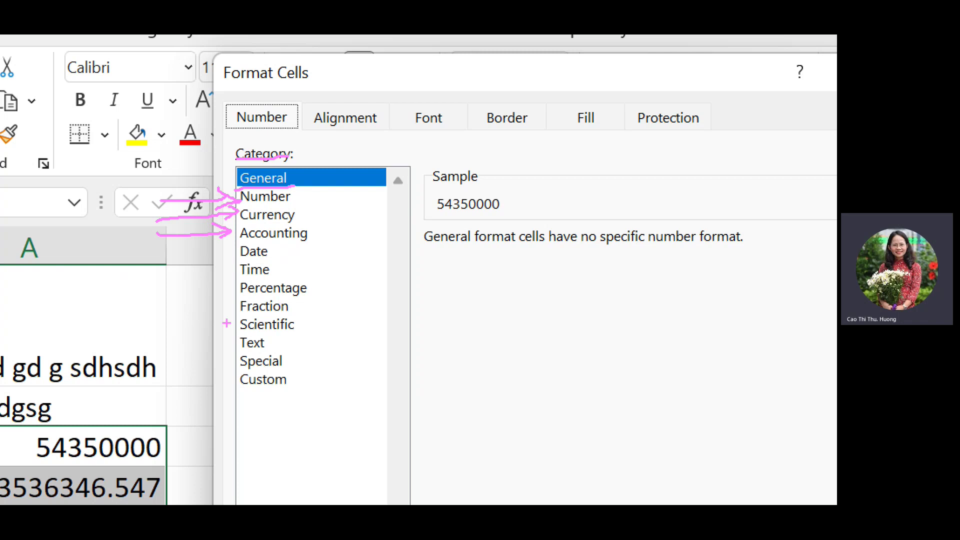
mouse_move(160, 286)
mouse_down()
mouse_move(229, 286)
mouse_move(217, 297)
mouse_up()
drag(150, 314, 244, 311)
drag(244, 314, 228, 330)
mouse_move(146, 331)
mouse_down()
mouse_move(238, 328)
mouse_move(225, 339)
mouse_up()
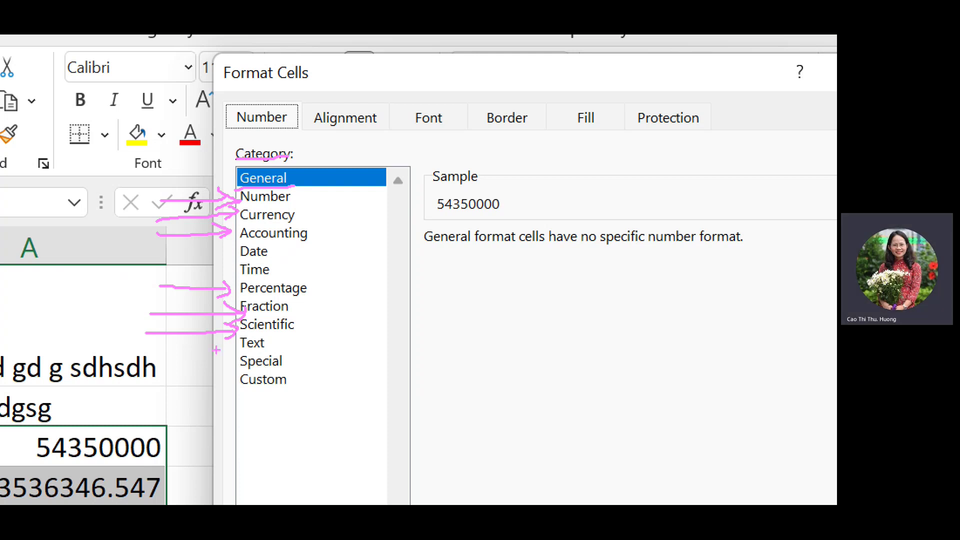
mouse_move(150, 348)
mouse_down()
mouse_move(229, 345)
mouse_move(220, 353)
mouse_up()
mouse_move(156, 372)
mouse_down()
mouse_move(240, 363)
mouse_move(229, 381)
mouse_up()
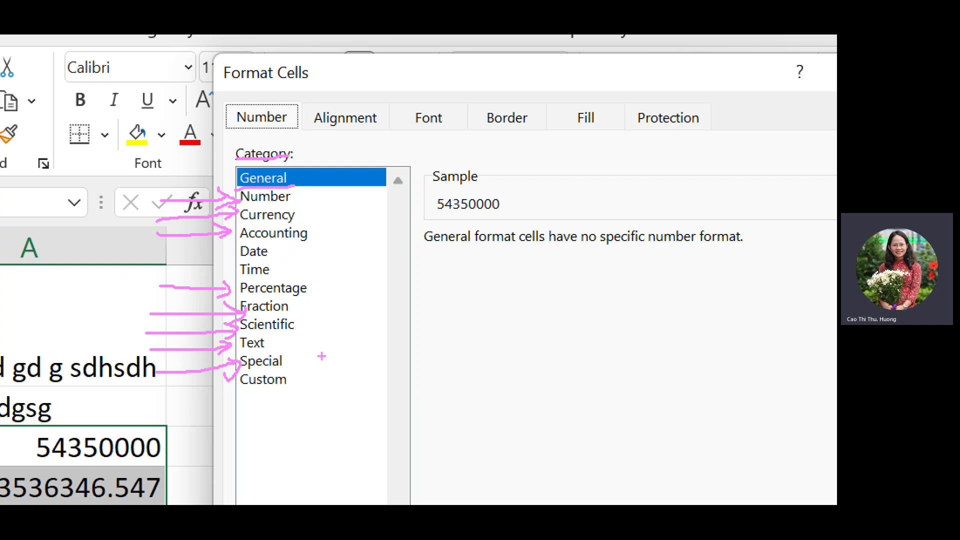
mouse_move(159, 412)
mouse_down()
mouse_move(281, 392)
mouse_move(281, 434)
mouse_up()
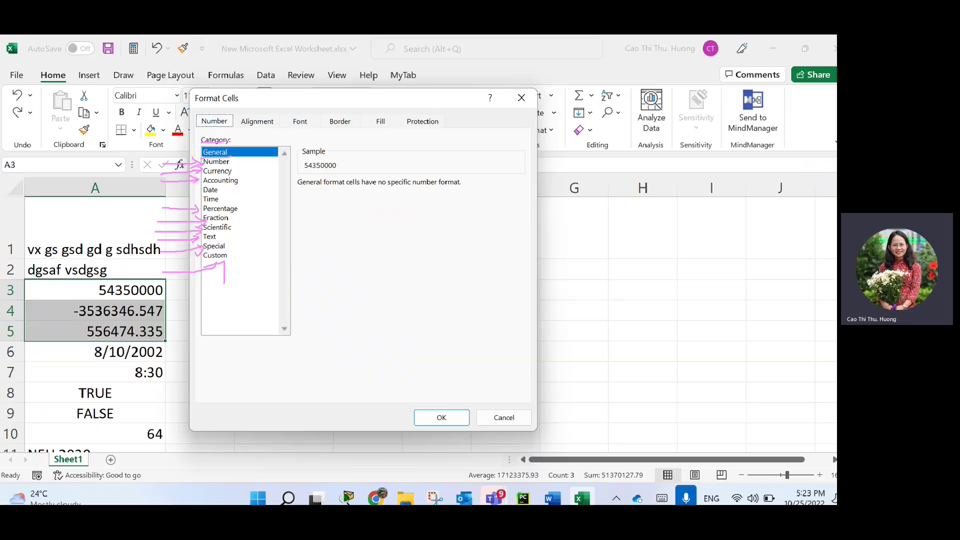
click(216, 161)
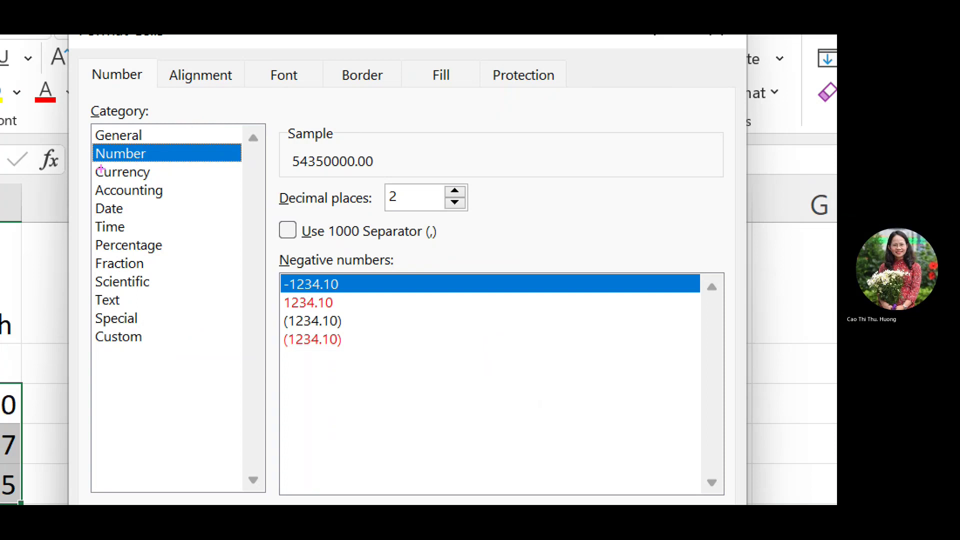
Mark Number's 2 decimal places setting, the 54350000.00 sample and negative examples, then clear annotations.
mouse_move(100, 170)
mouse_down()
mouse_move(161, 164)
mouse_move(96, 147)
mouse_move(74, 161)
mouse_up()
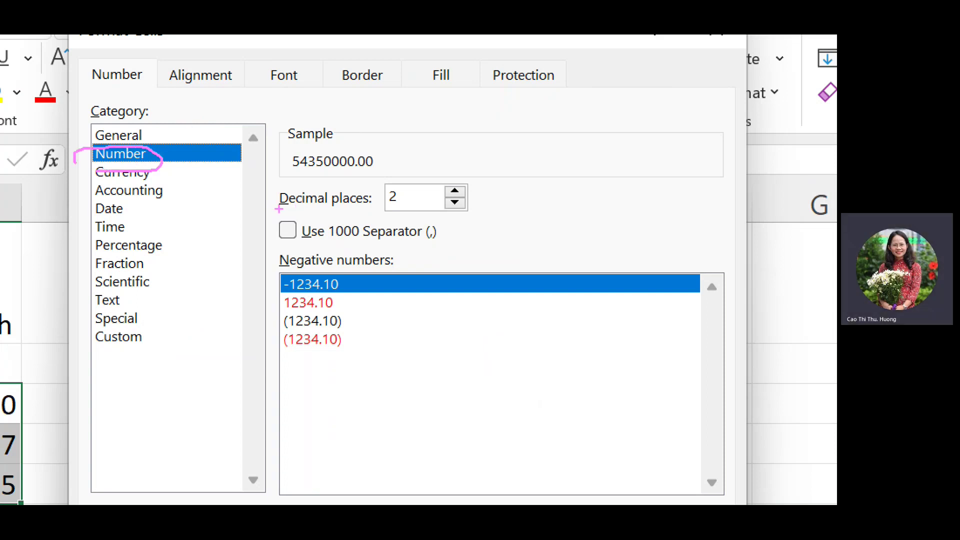
mouse_move(295, 211)
mouse_down()
mouse_move(278, 209)
mouse_move(385, 213)
mouse_up()
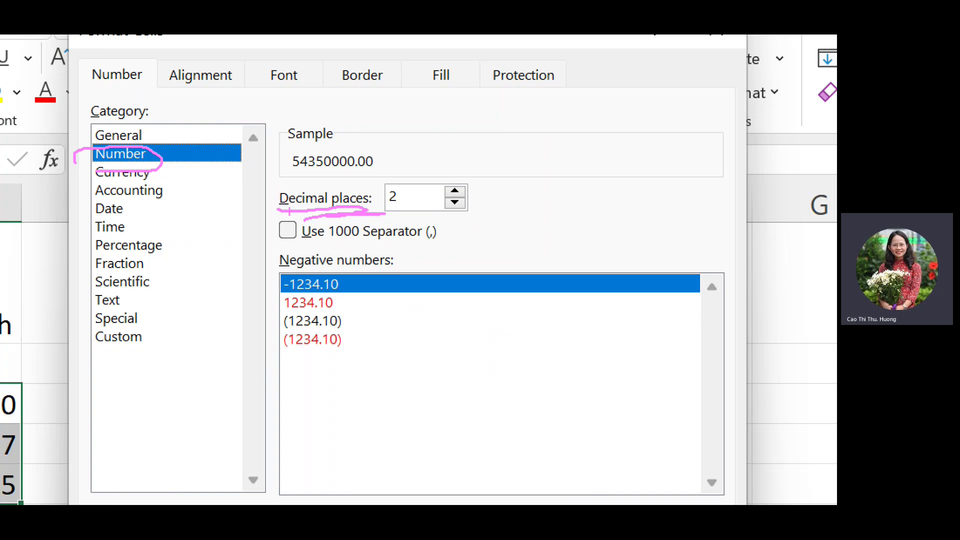
drag(277, 208, 385, 210)
drag(357, 164, 381, 162)
mouse_move(326, 289)
mouse_down()
mouse_move(350, 288)
mouse_move(332, 310)
mouse_move(343, 311)
mouse_move(349, 344)
mouse_up()
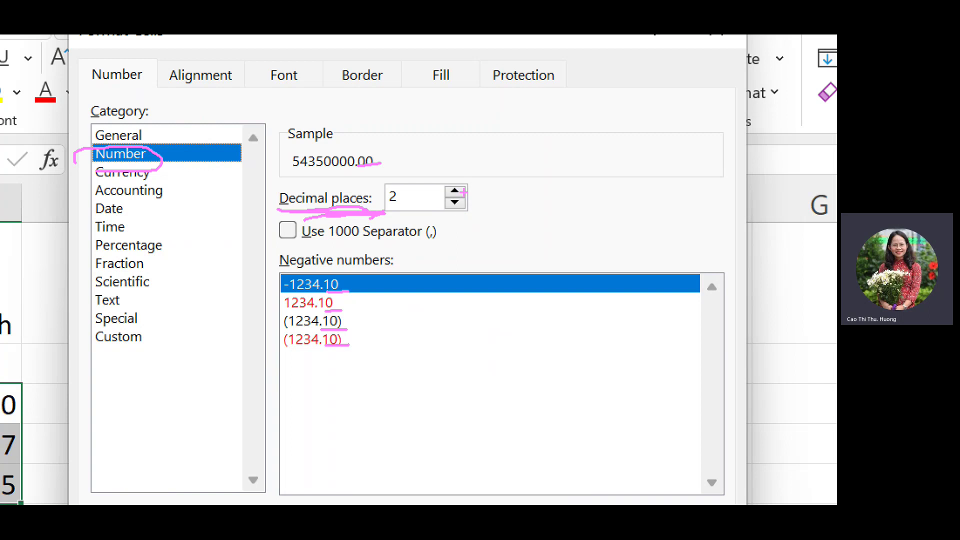
mouse_move(458, 173)
mouse_down()
mouse_move(439, 184)
mouse_move(474, 209)
mouse_move(463, 174)
mouse_up()
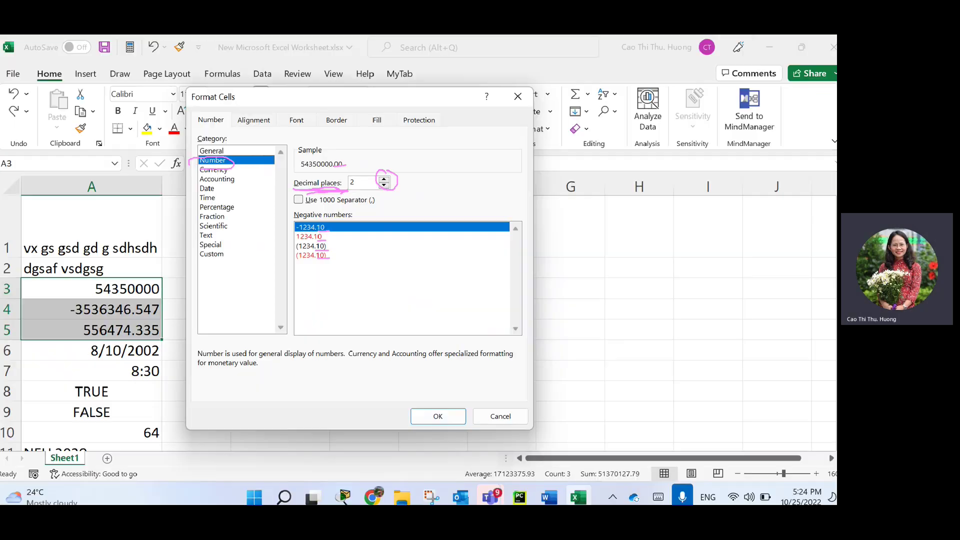
key(Escape)
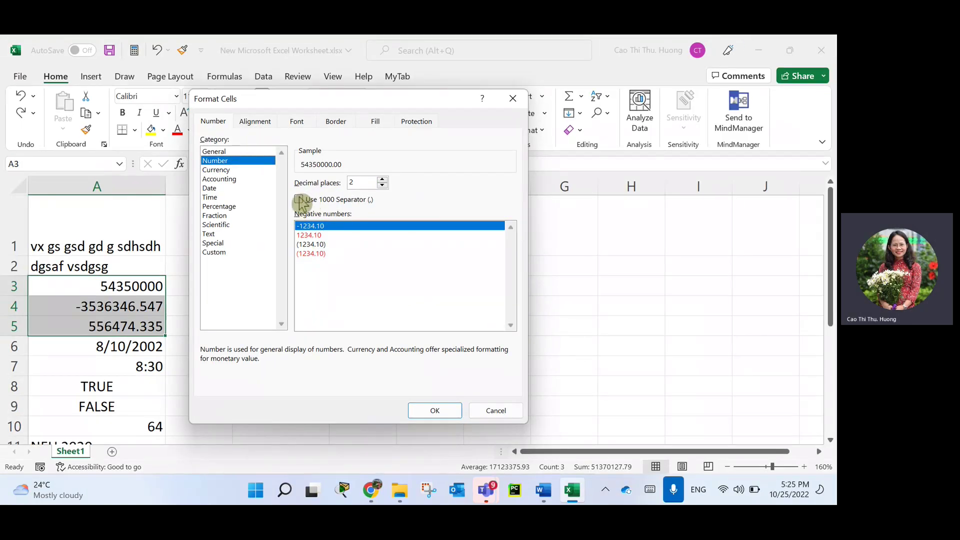
Use 1000 Separator, red (1,234.10) negatives and 1 decimal place for A3:A5, and apply.
click(307, 200)
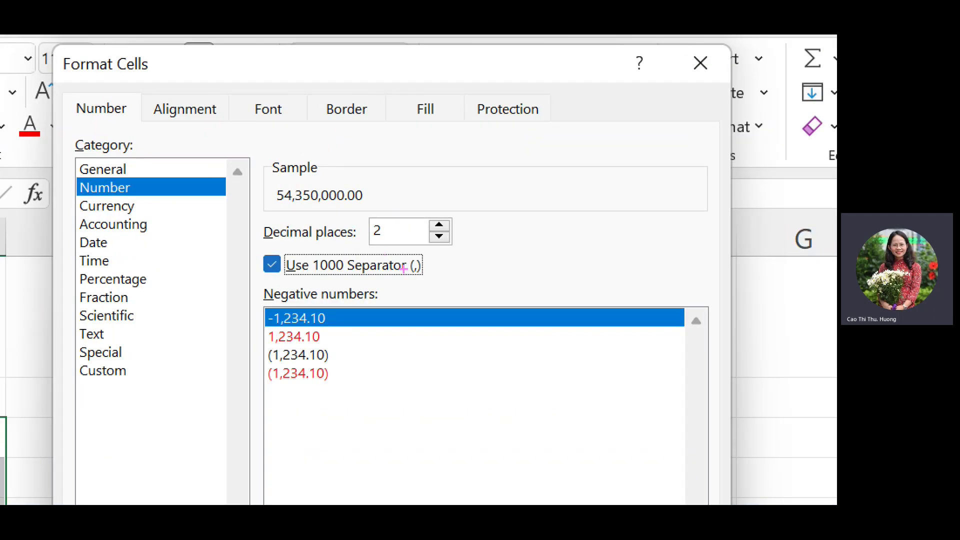
drag(403, 268, 419, 269)
drag(286, 209, 326, 213)
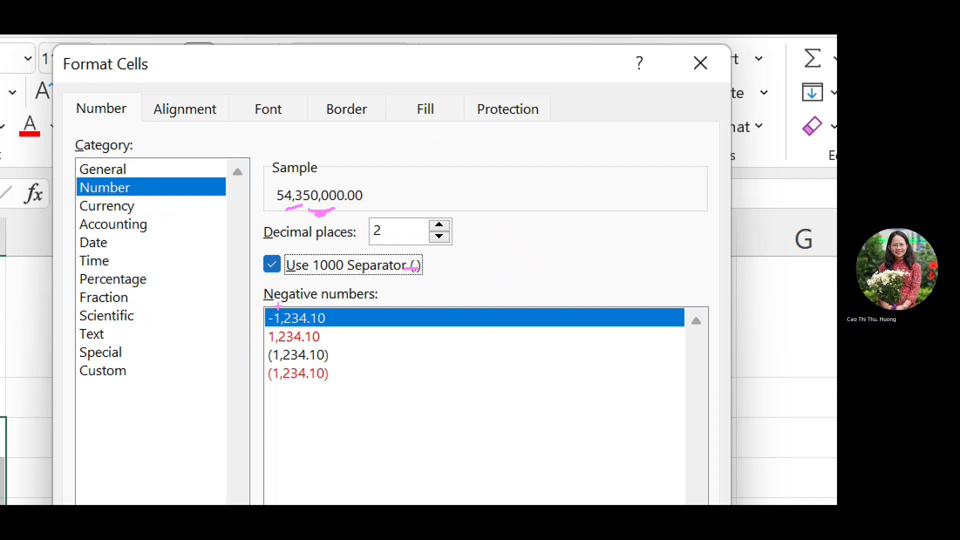
drag(253, 303, 386, 299)
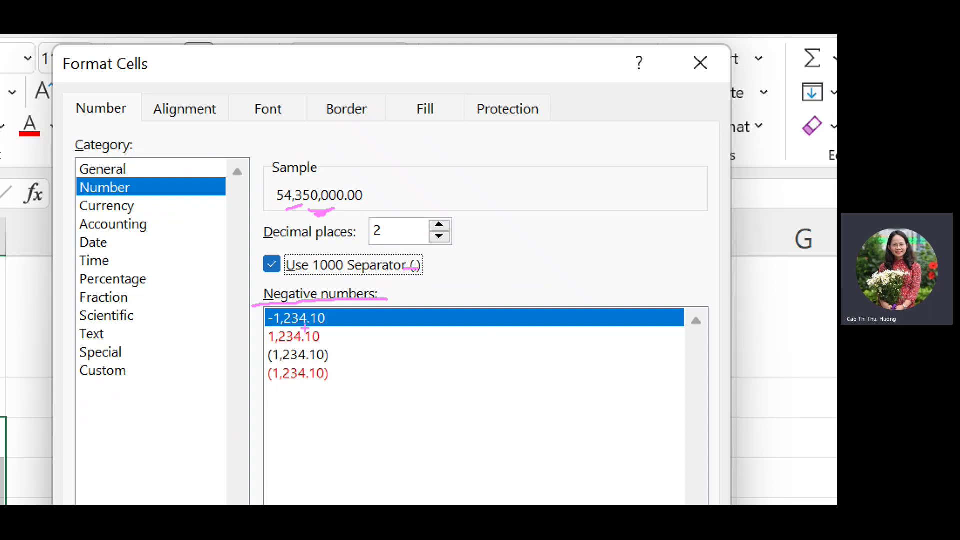
drag(268, 345, 324, 345)
drag(255, 364, 338, 361)
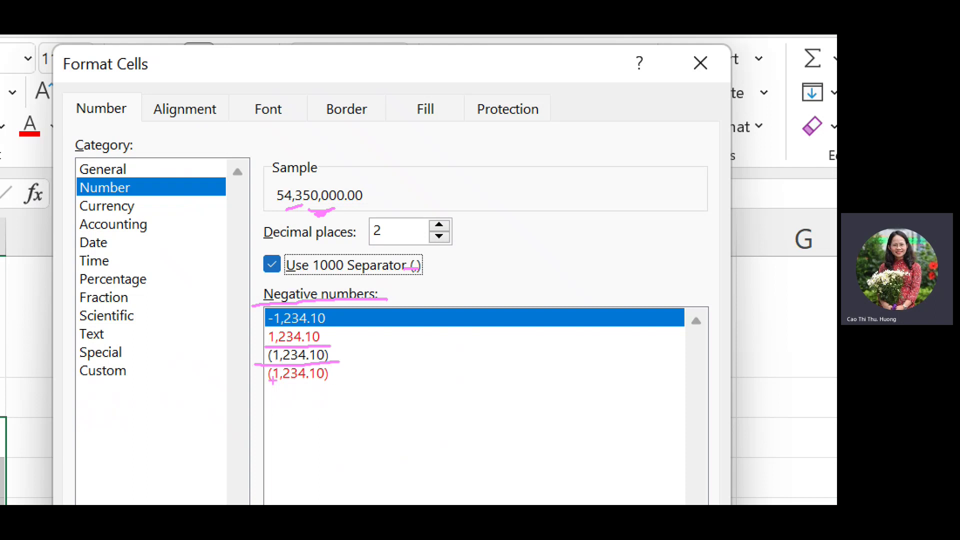
drag(263, 387, 346, 388)
mouse_move(262, 314)
mouse_down()
mouse_move(254, 384)
mouse_move(266, 399)
mouse_move(268, 330)
mouse_up()
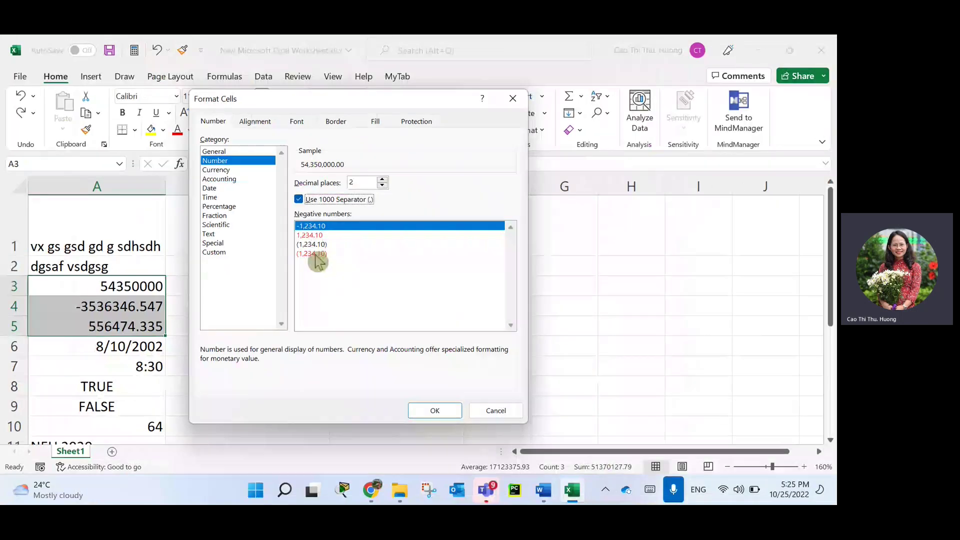
click(309, 372)
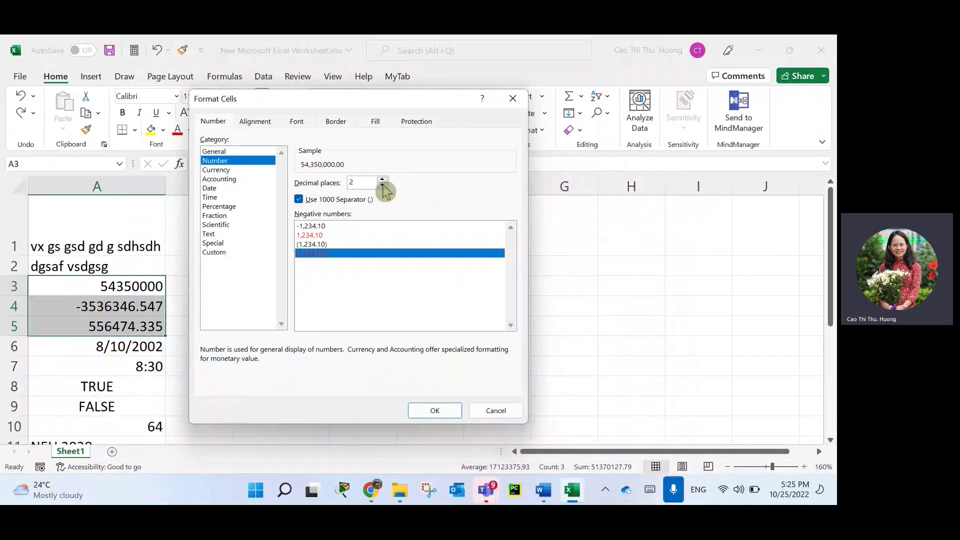
click(381, 185)
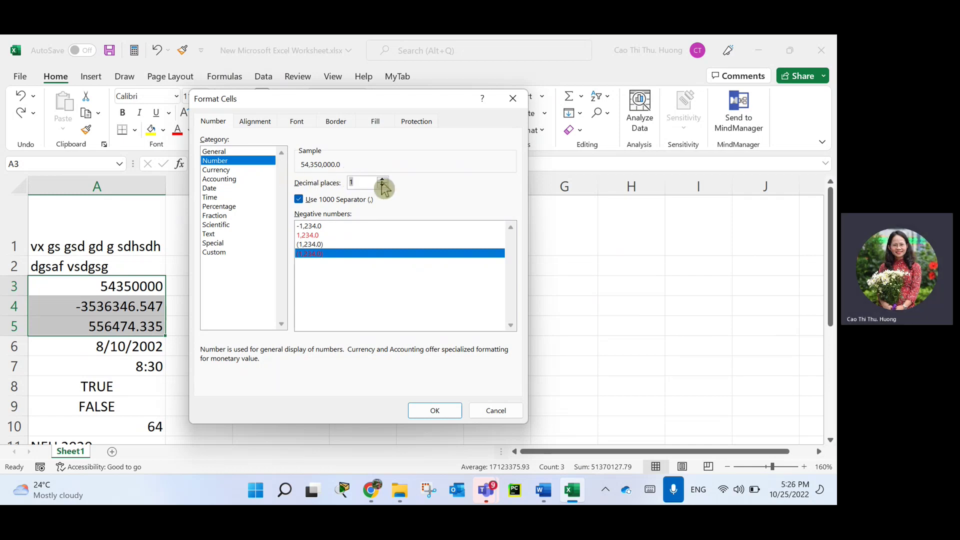
click(435, 411)
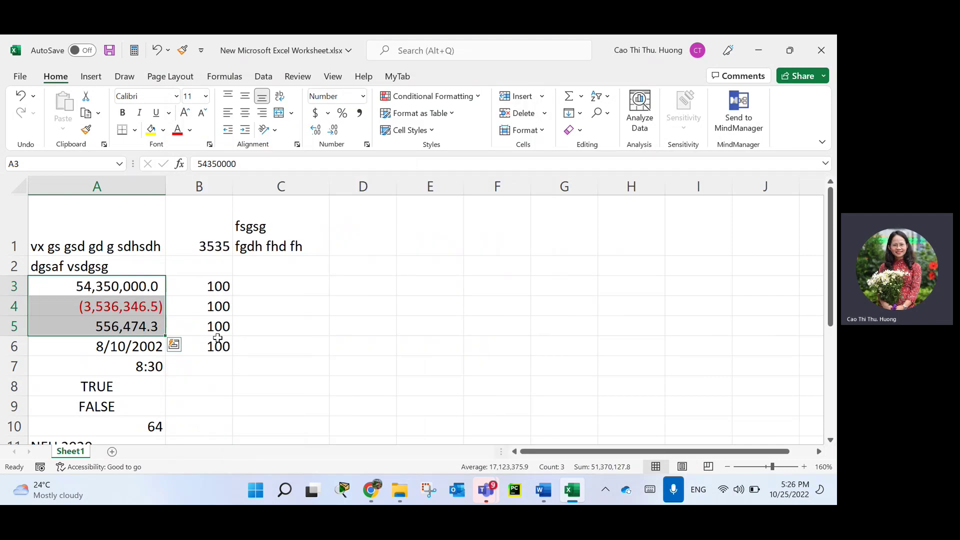
key(ctrl+q)
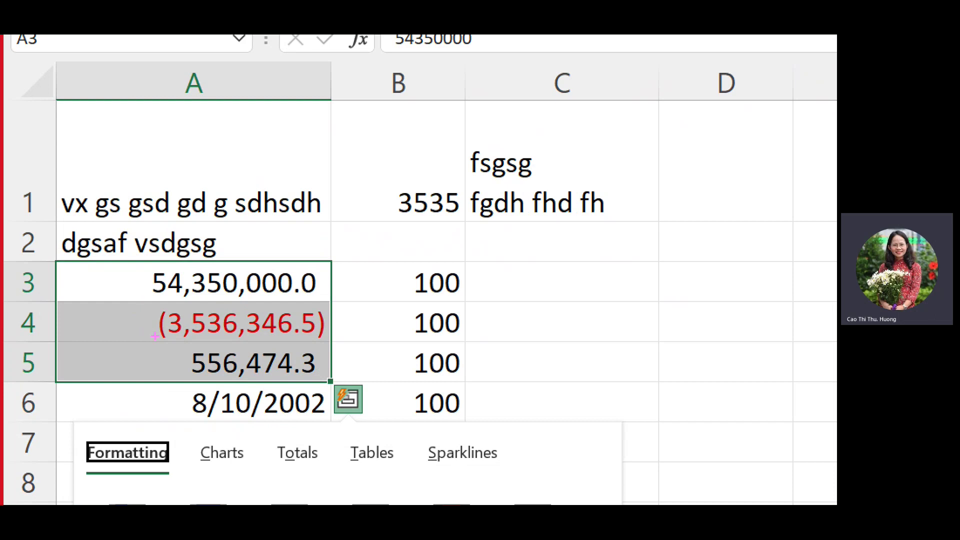
drag(155, 337, 328, 339)
drag(170, 296, 192, 300)
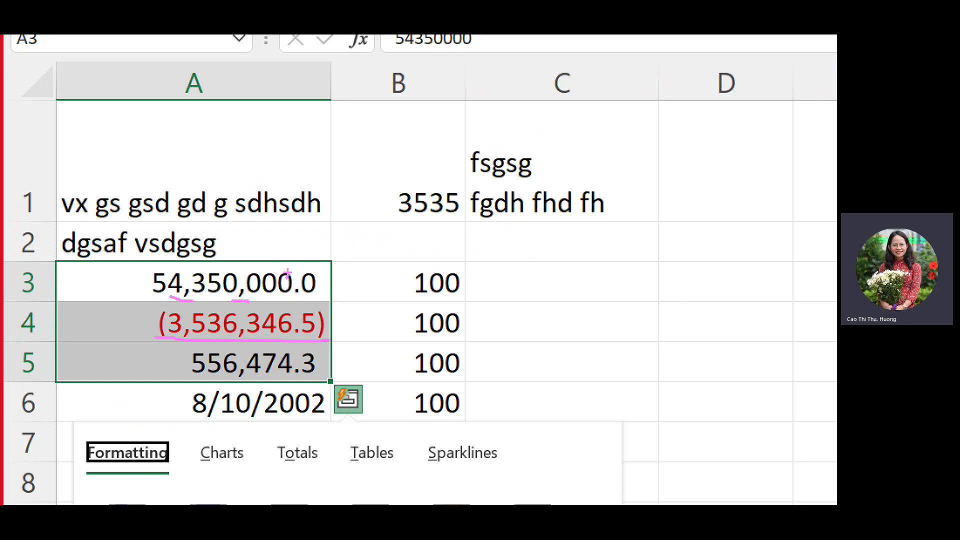
mouse_move(243, 262)
mouse_down()
mouse_move(289, 275)
mouse_move(201, 269)
mouse_up()
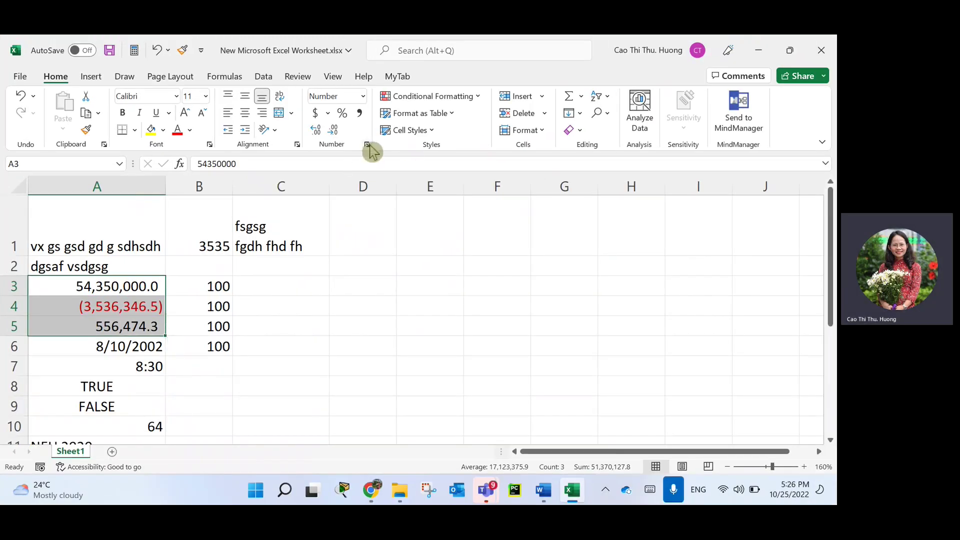
Apply the Currency format with the $ symbol to A3:A5.
click(373, 149)
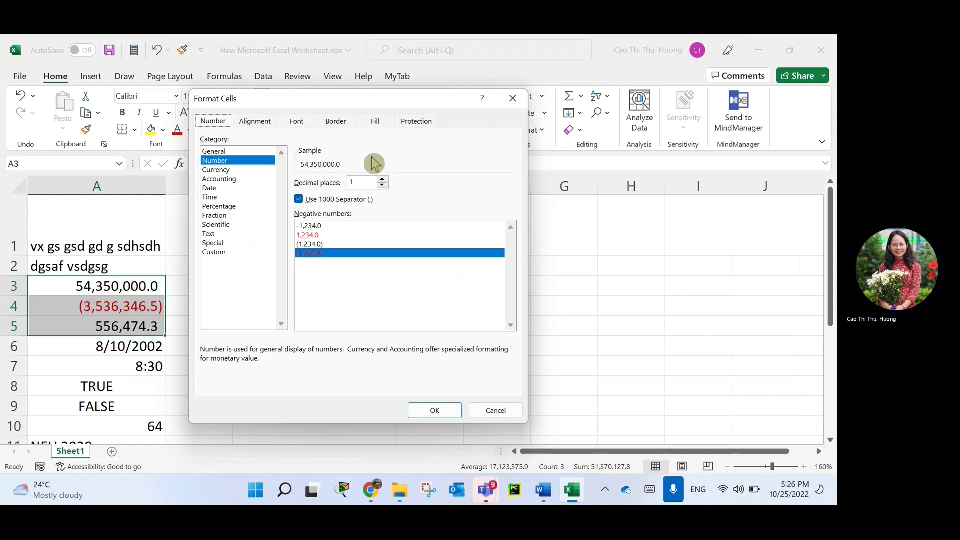
click(226, 171)
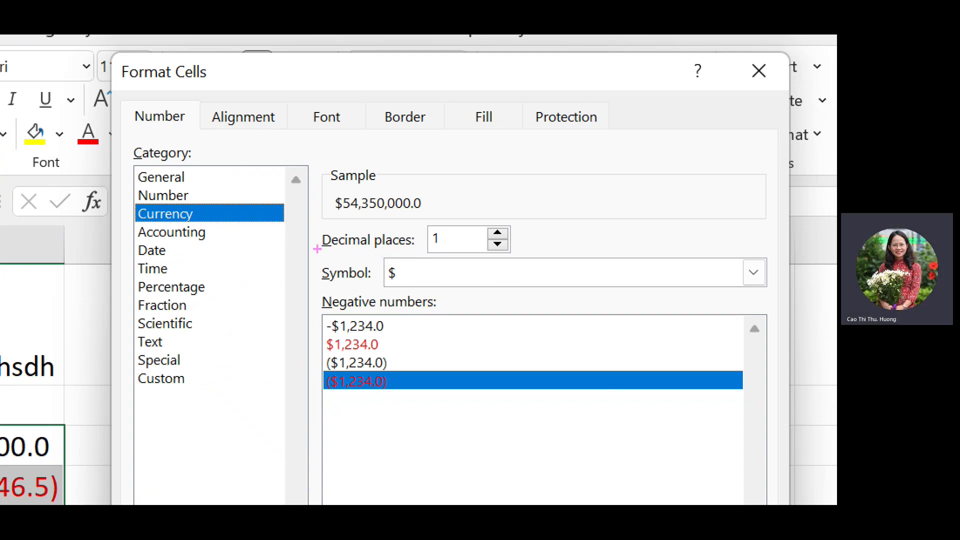
drag(318, 249, 419, 251)
drag(318, 315, 472, 318)
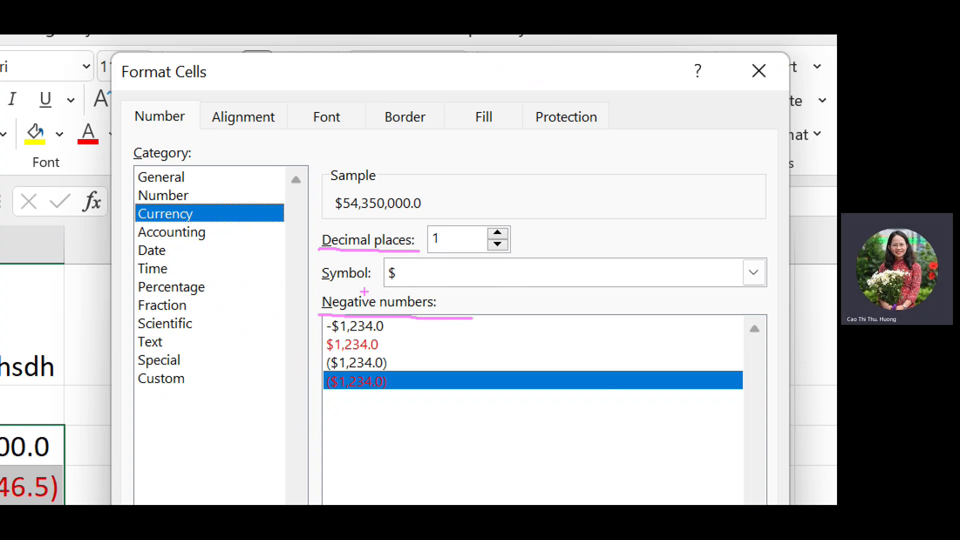
mouse_move(369, 273)
mouse_down()
mouse_move(333, 259)
mouse_move(339, 283)
mouse_move(384, 264)
mouse_move(351, 264)
mouse_up()
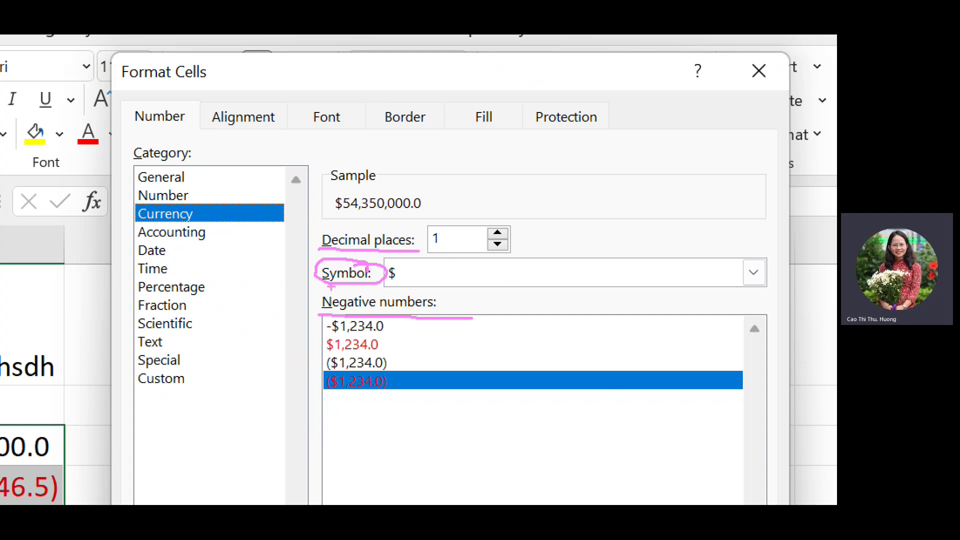
drag(372, 283, 416, 286)
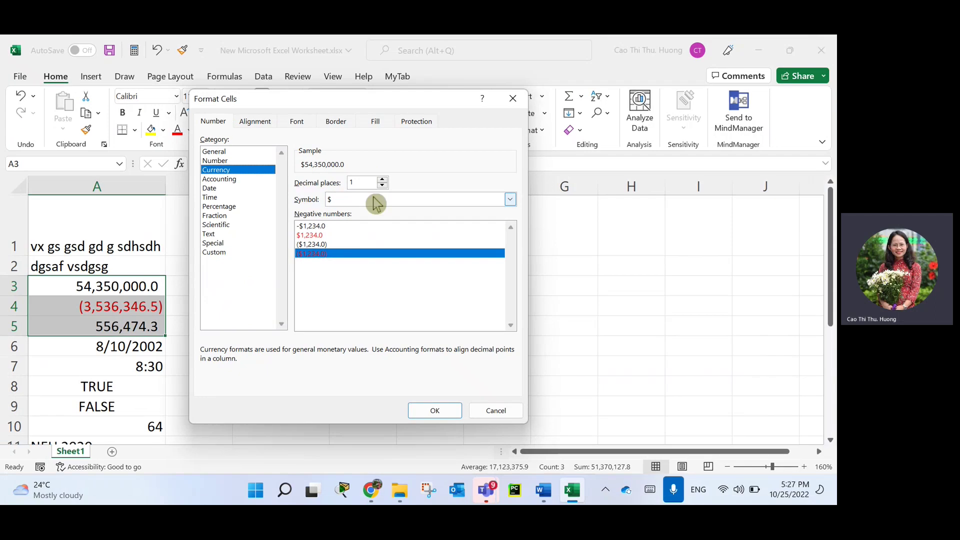
click(510, 200)
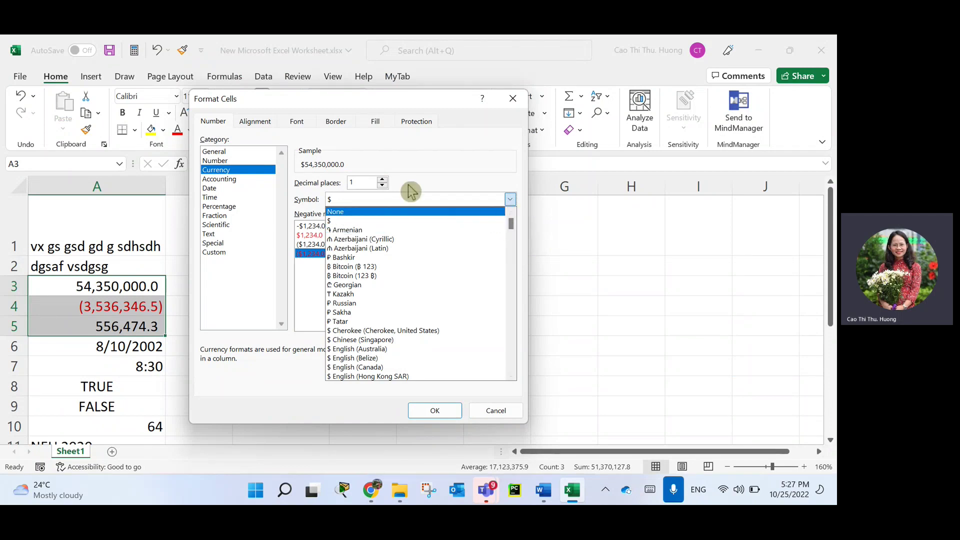
click(417, 166)
click(435, 410)
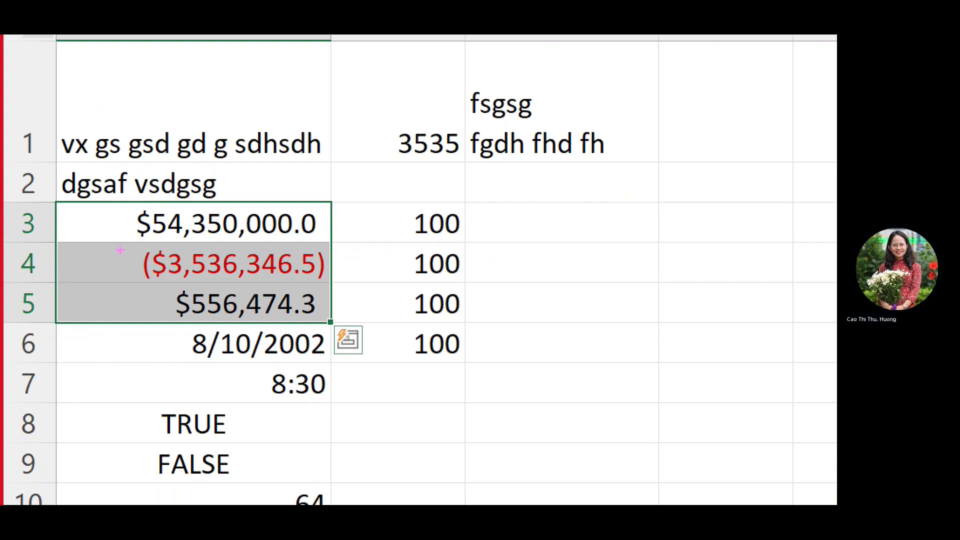
Annotate the resulting $54,350,000.0, red ($3,536,346.5) and $556,474.3 values.
drag(148, 237, 170, 296)
drag(179, 315, 186, 323)
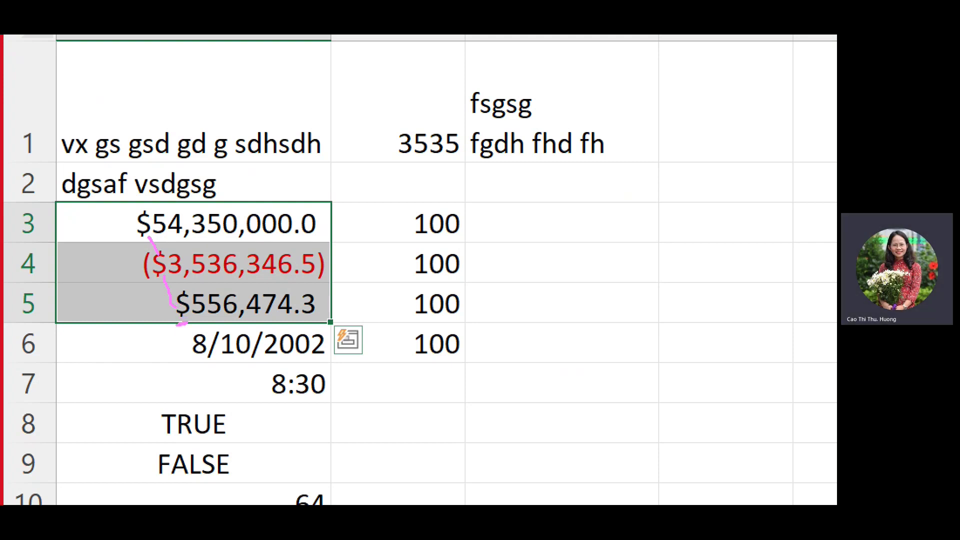
key(Escape)
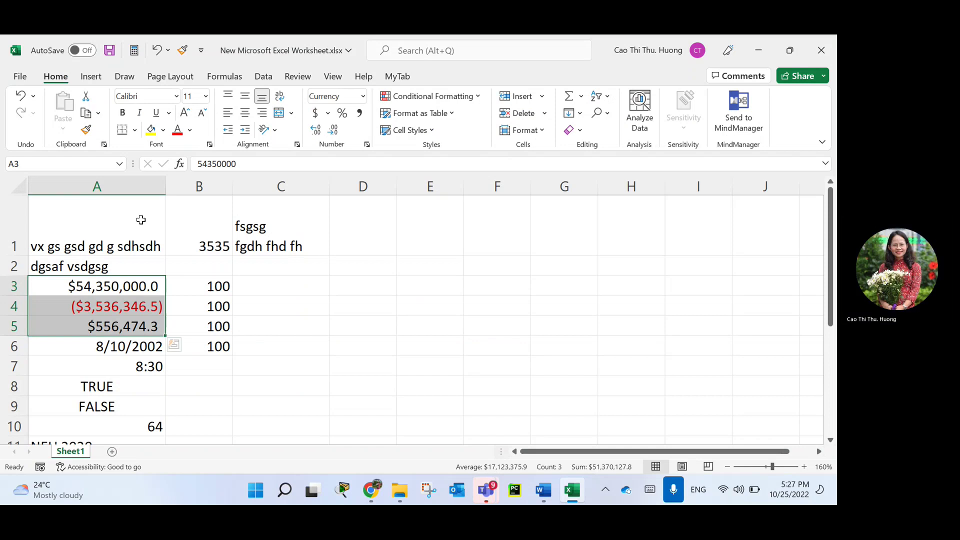
Apply the Accounting format to A3:A5 in the Number tab.
click(297, 145)
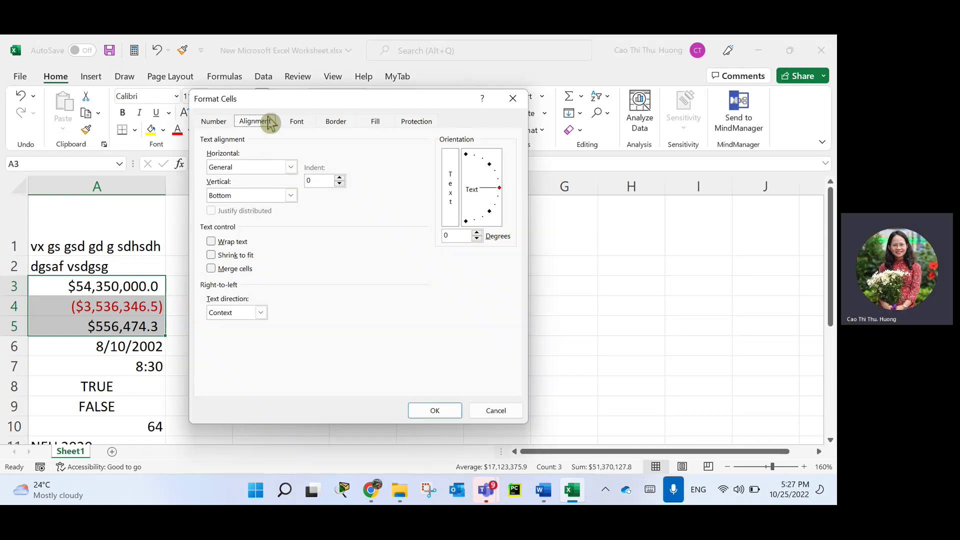
click(227, 121)
click(218, 181)
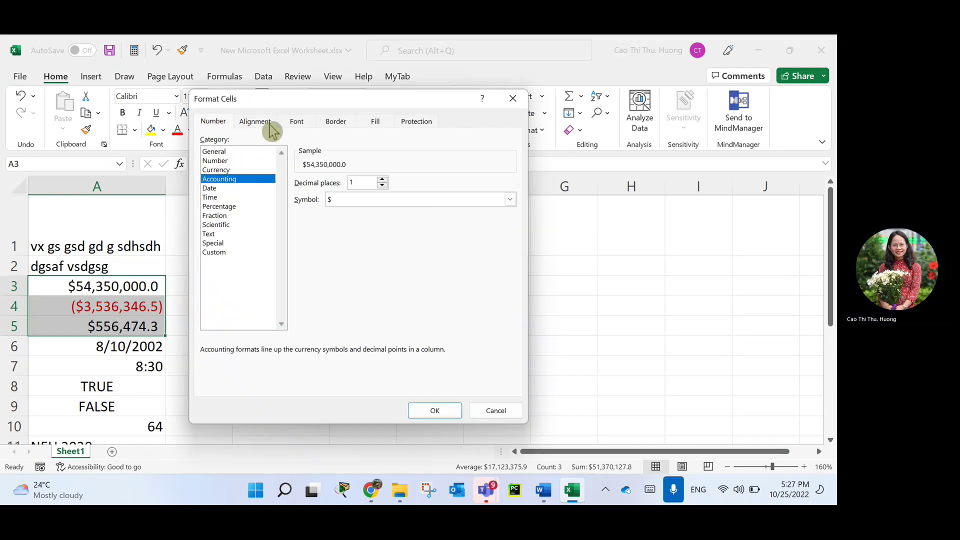
drag(292, 105, 394, 86)
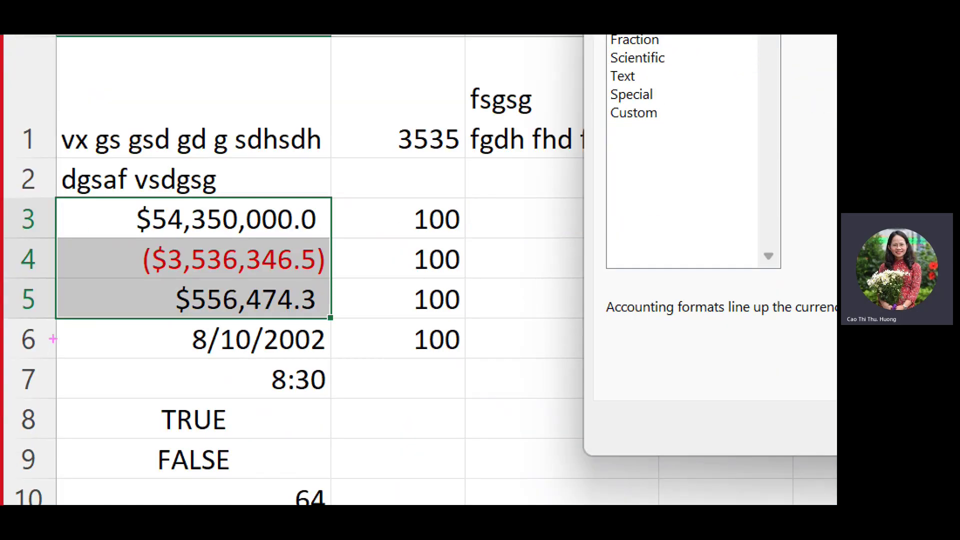
mouse_move(130, 162)
mouse_down()
mouse_move(190, 344)
mouse_move(130, 163)
mouse_up()
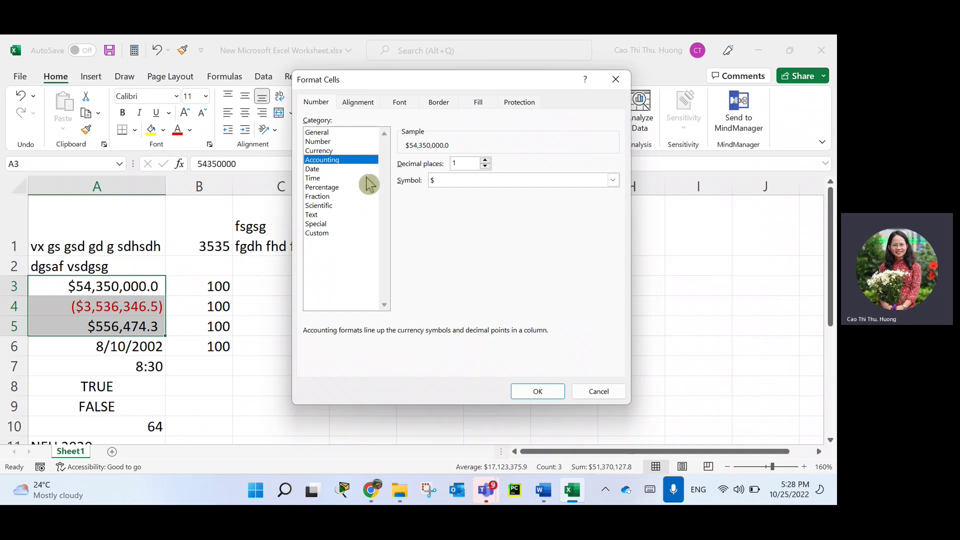
click(533, 394)
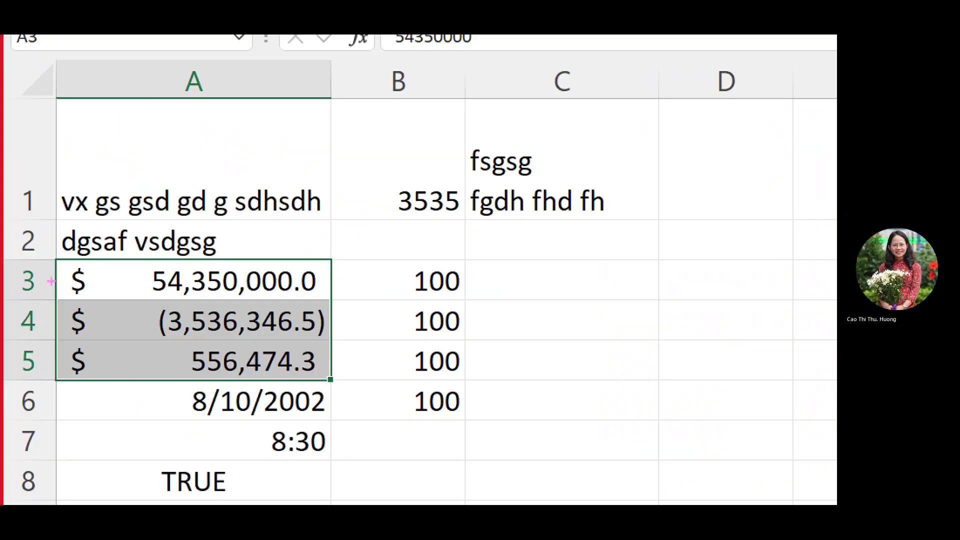
Mark the left-aligned $ signs in the results and select the date cell A6.
mouse_move(95, 246)
mouse_down()
mouse_move(102, 306)
mouse_move(89, 228)
mouse_up()
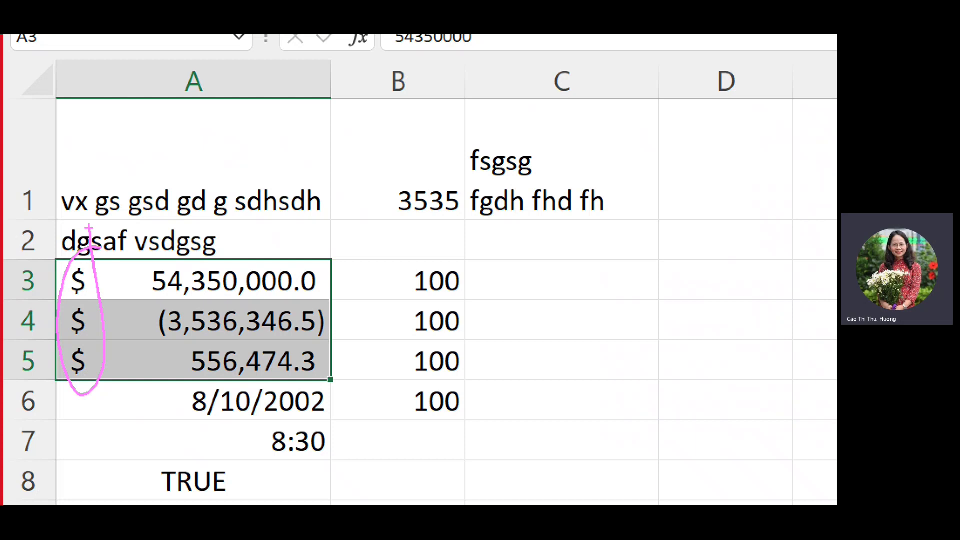
mouse_move(143, 301)
mouse_down()
mouse_move(219, 350)
mouse_move(237, 290)
mouse_move(97, 311)
mouse_up()
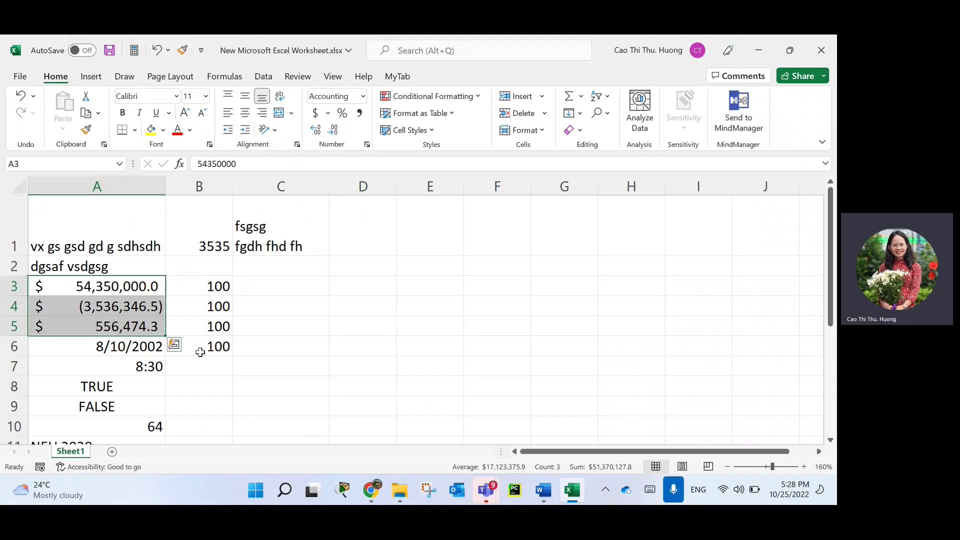
click(304, 401)
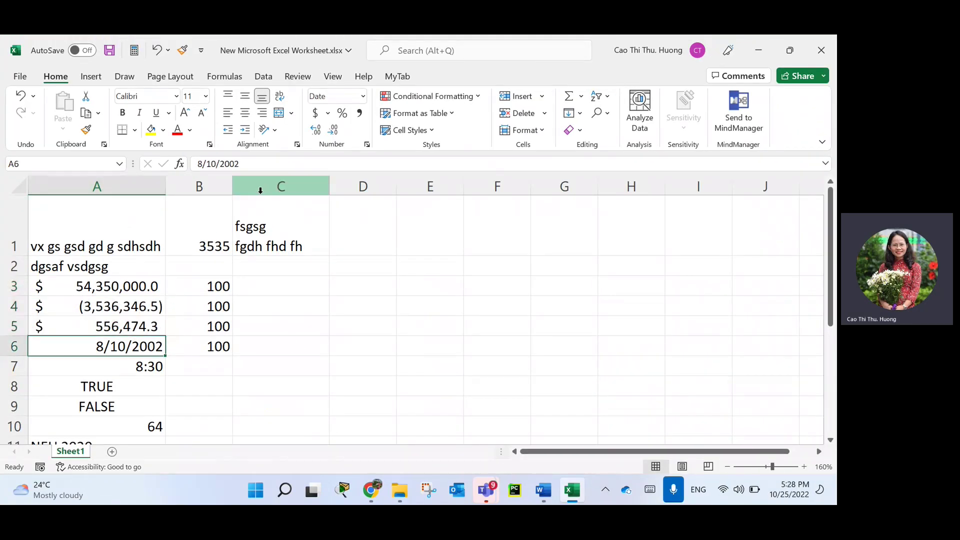
drag(109, 288, 122, 345)
click(135, 347)
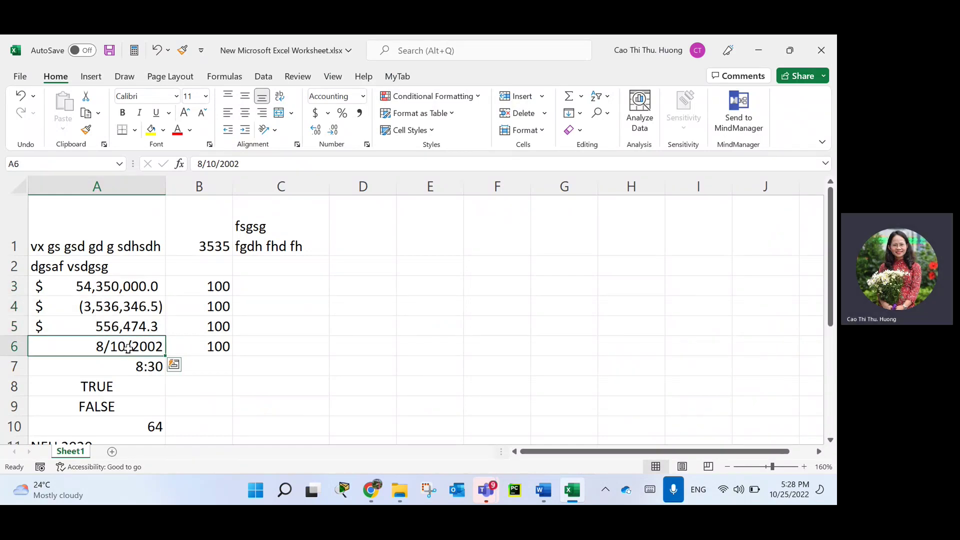
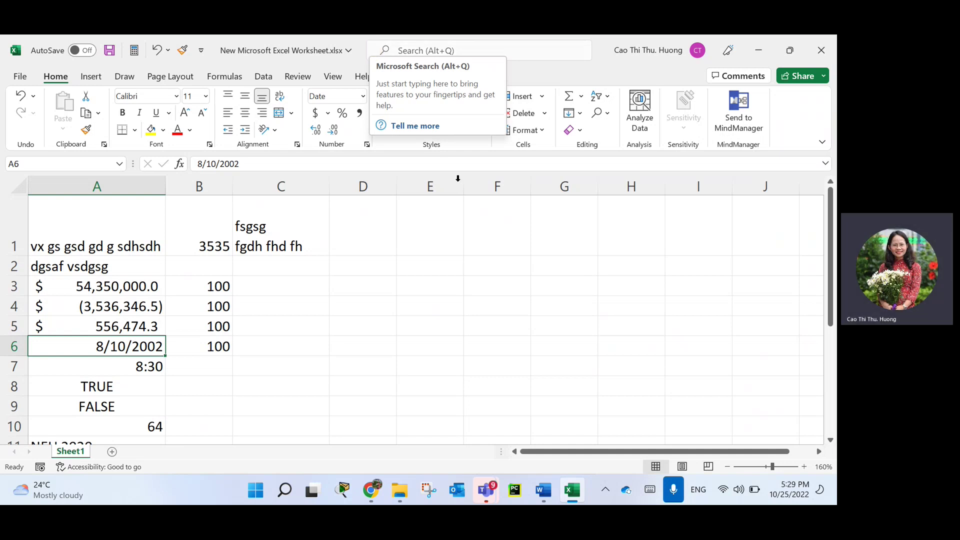
Dismiss the popup, select cell C4, and bring the workbook back after viewing the desktop.
click(317, 310)
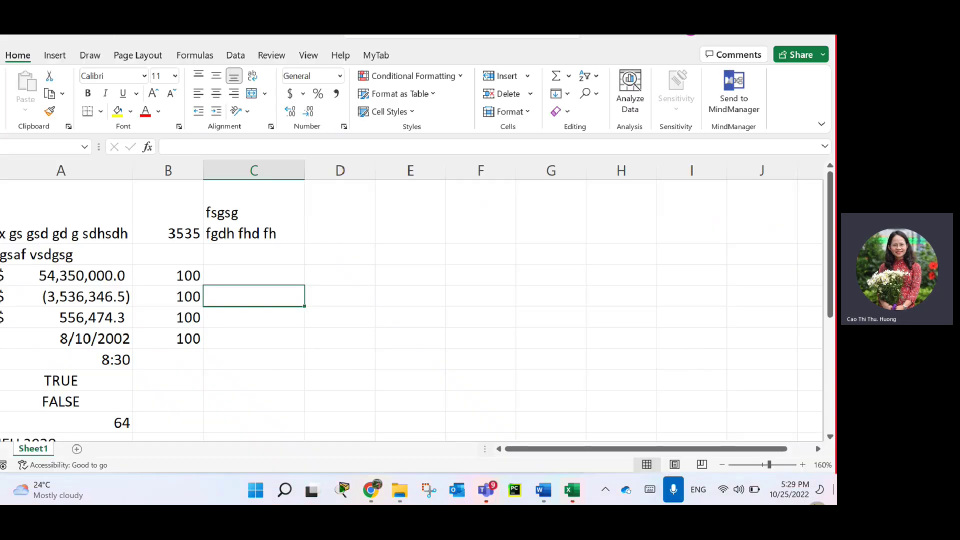
key(super+d)
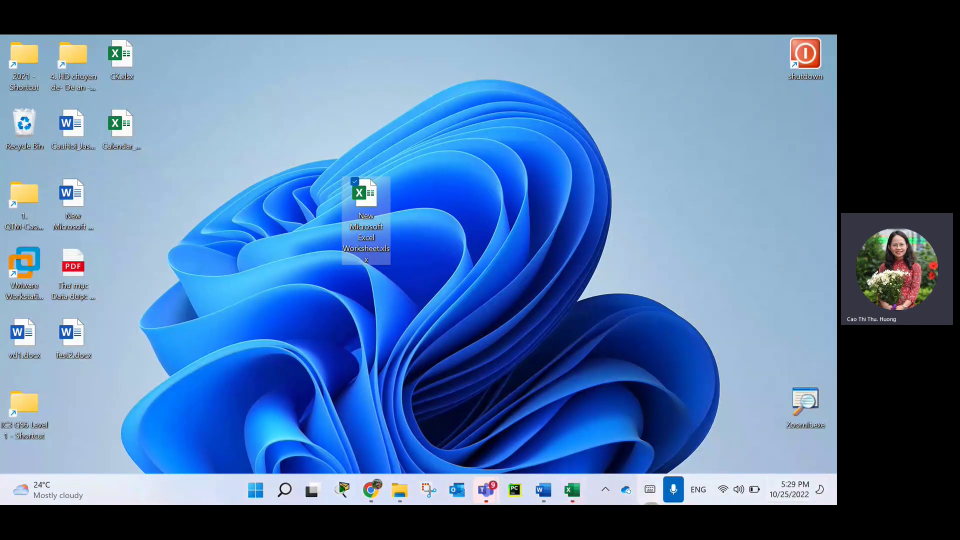
click(572, 490)
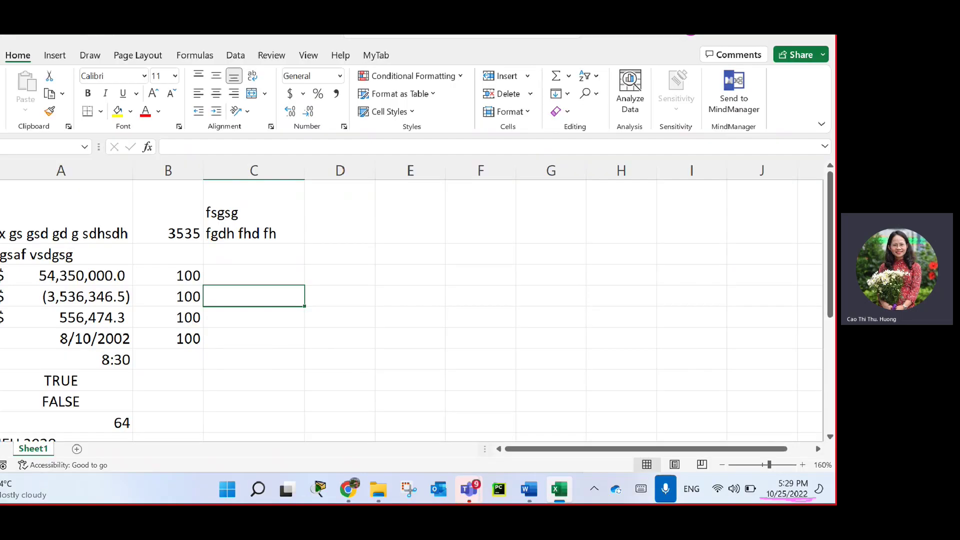
Enter the date 10/24/2020 in cell E2, correcting the mistyped year.
click(430, 265)
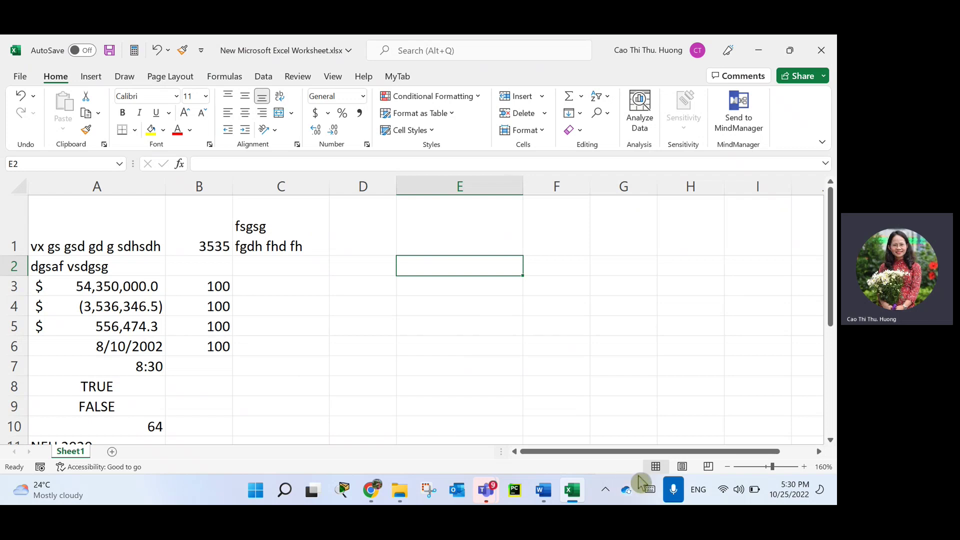
text(10)
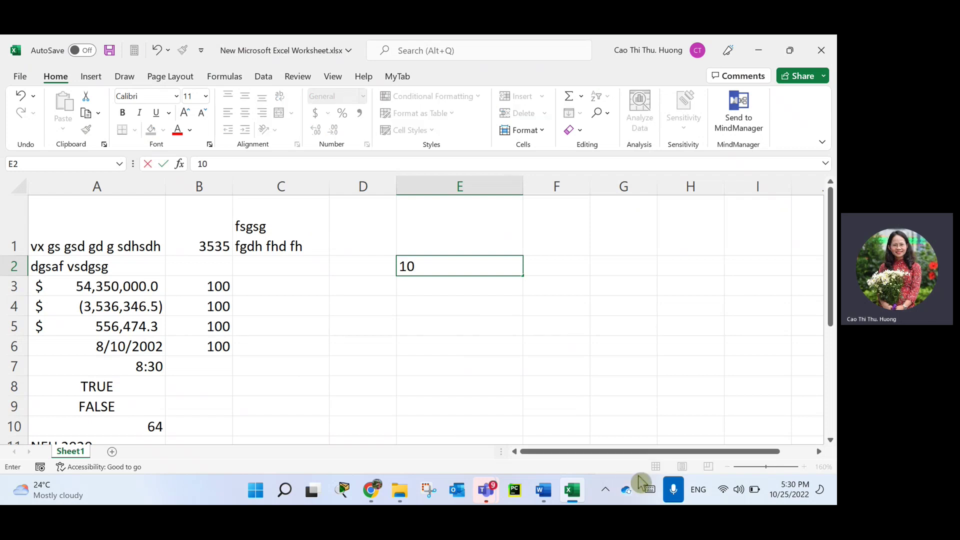
text(/24/200)
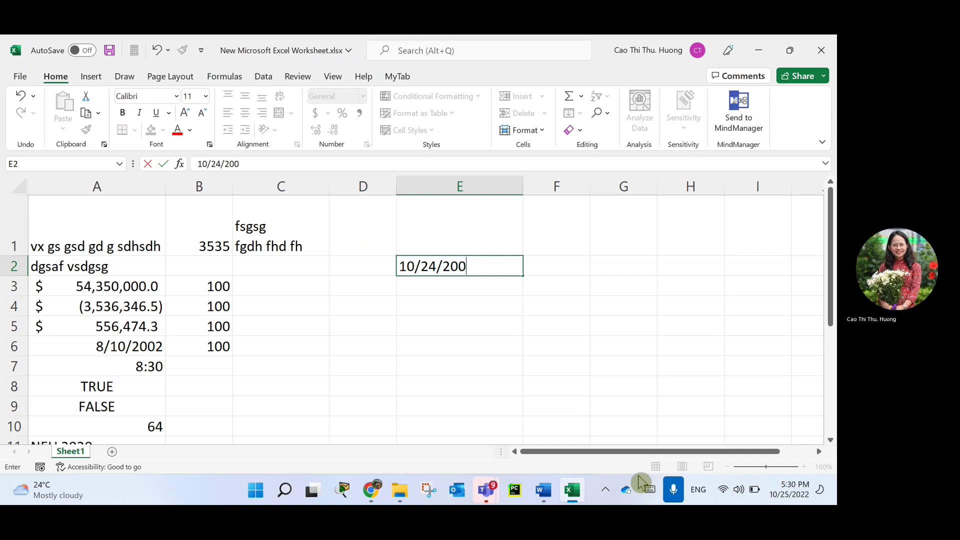
key(BackSpace)
text(w0)
key(BackSpace)
key(BackSpace)
text(20)
key(Return)
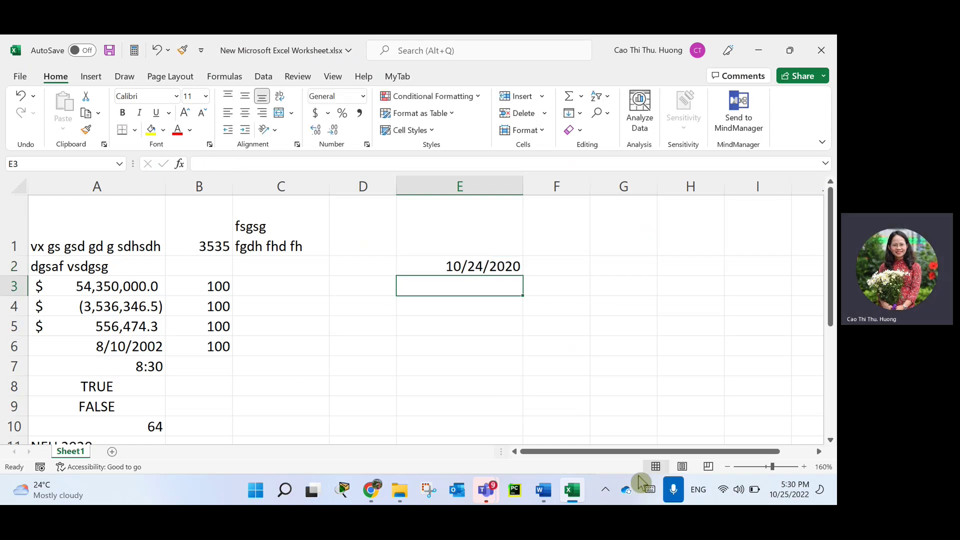
Enter 24/10/2022 in E3 and return to E3 to inspect it.
text(2)
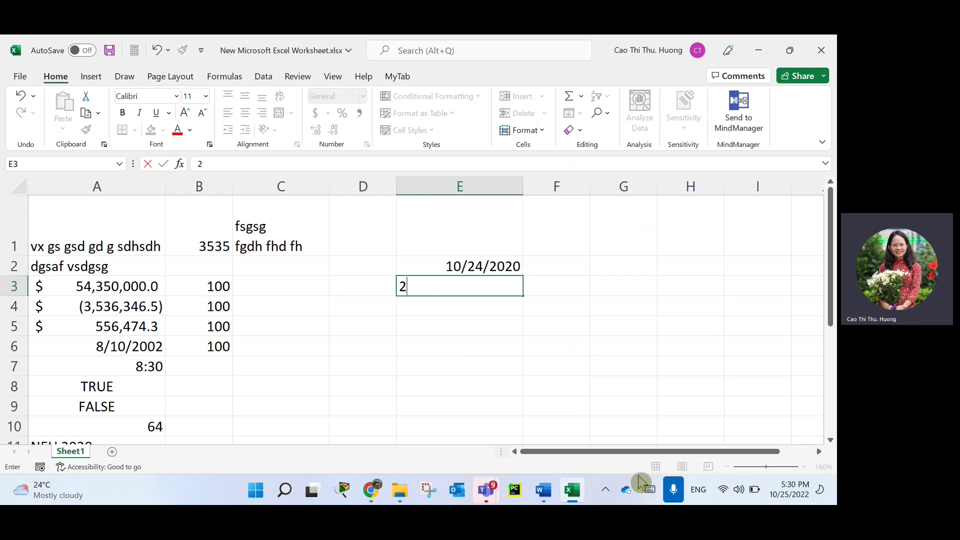
text(4/10/2022)
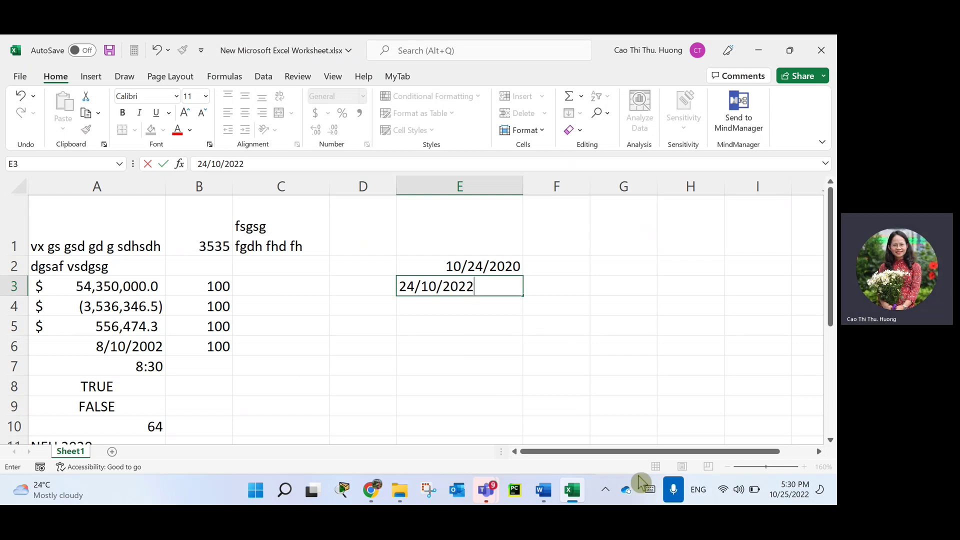
key(Return)
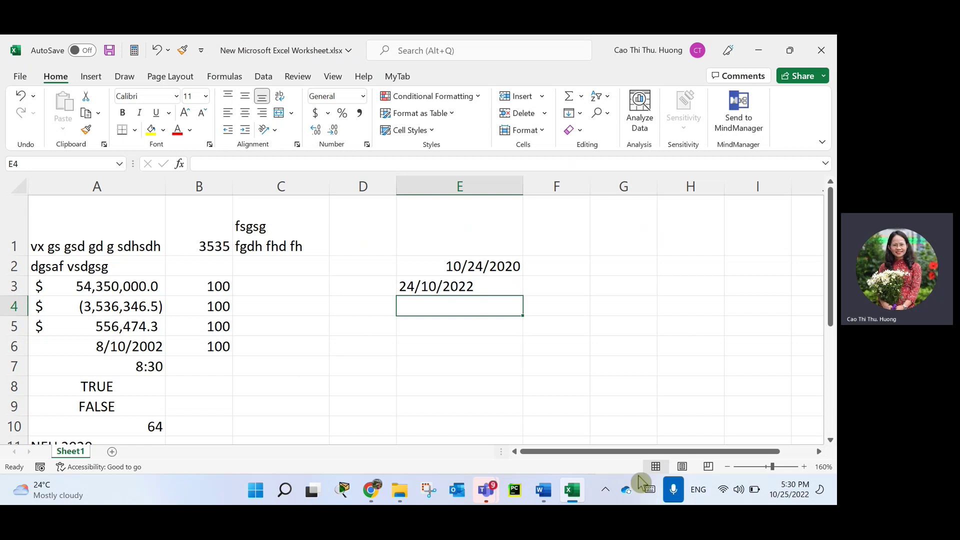
key(Up)
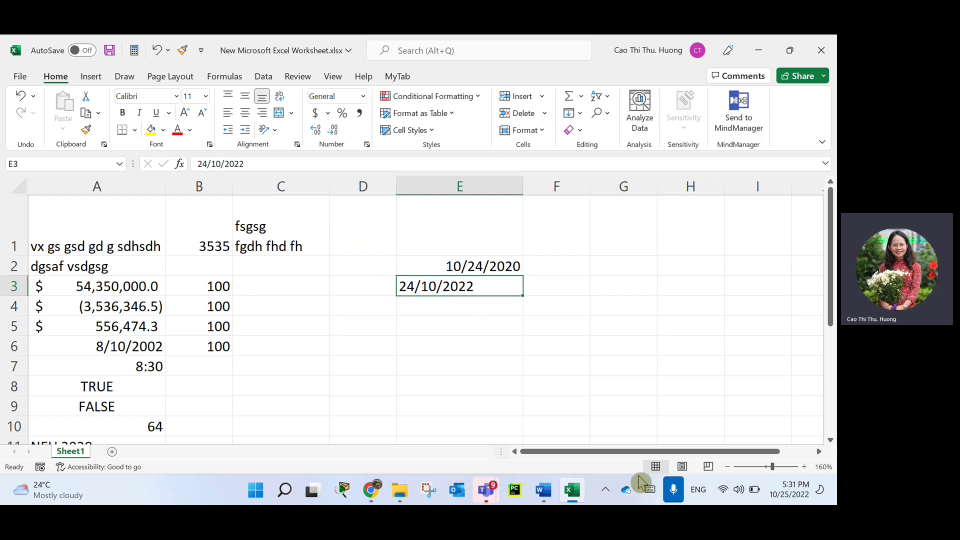
Enter the label 'NS: 05/06/2020' in E1, check it, then select E5.
click(457, 237)
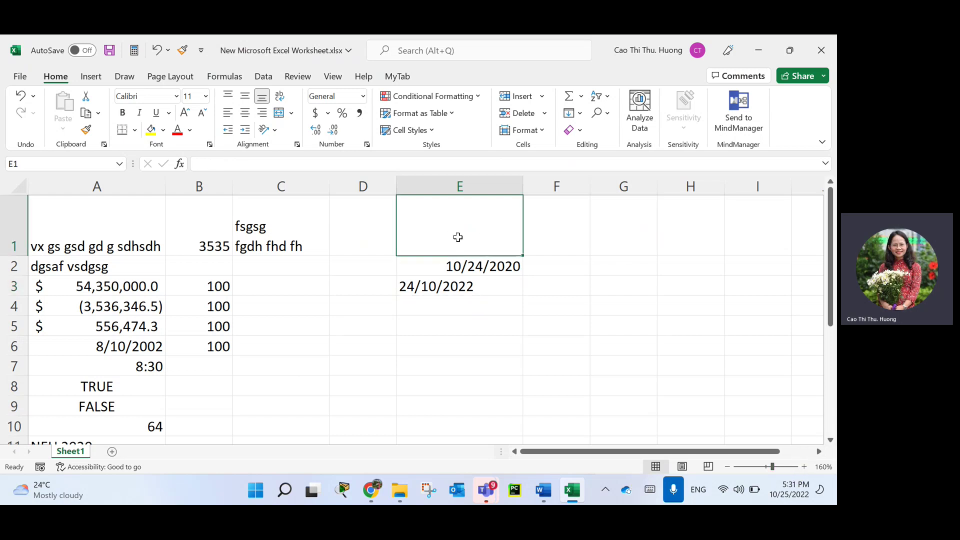
text(NS:)
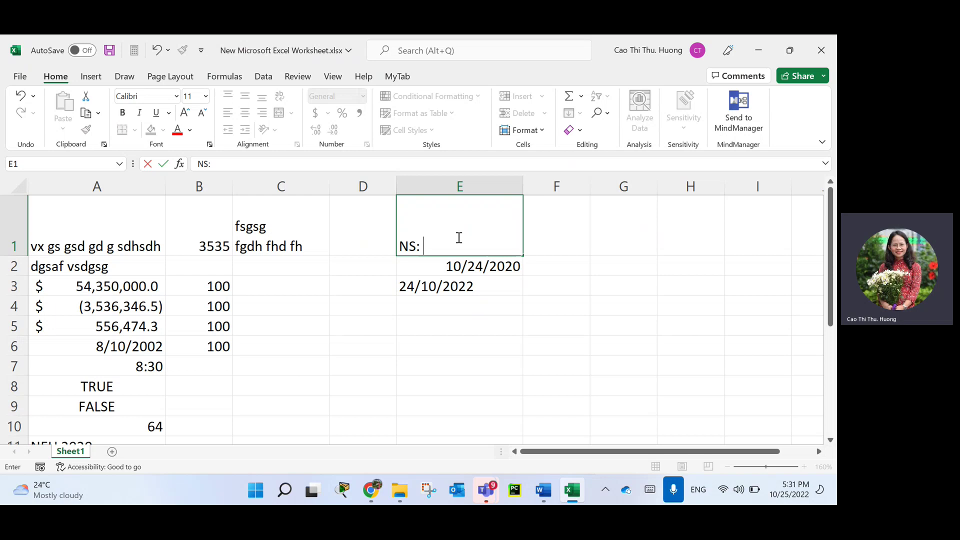
text( 05/06/2020)
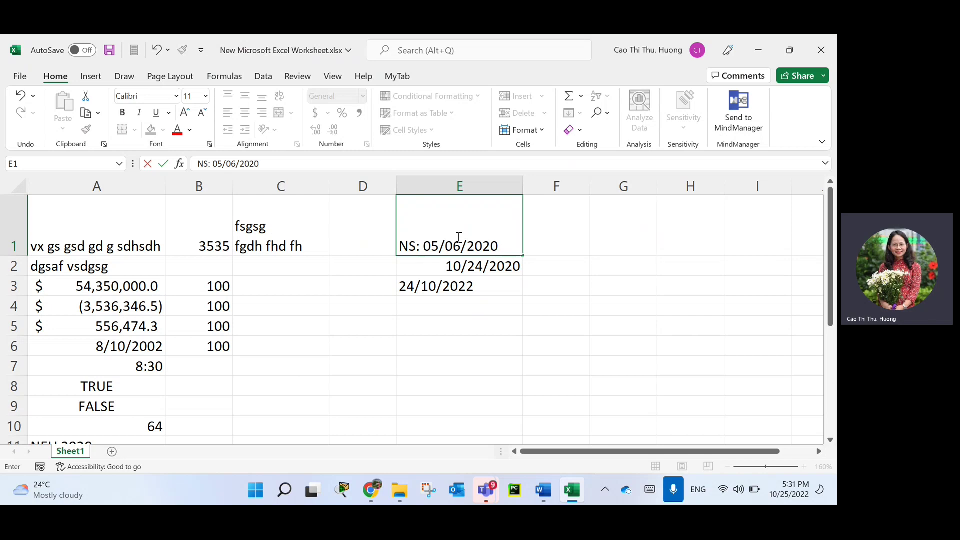
key(Return)
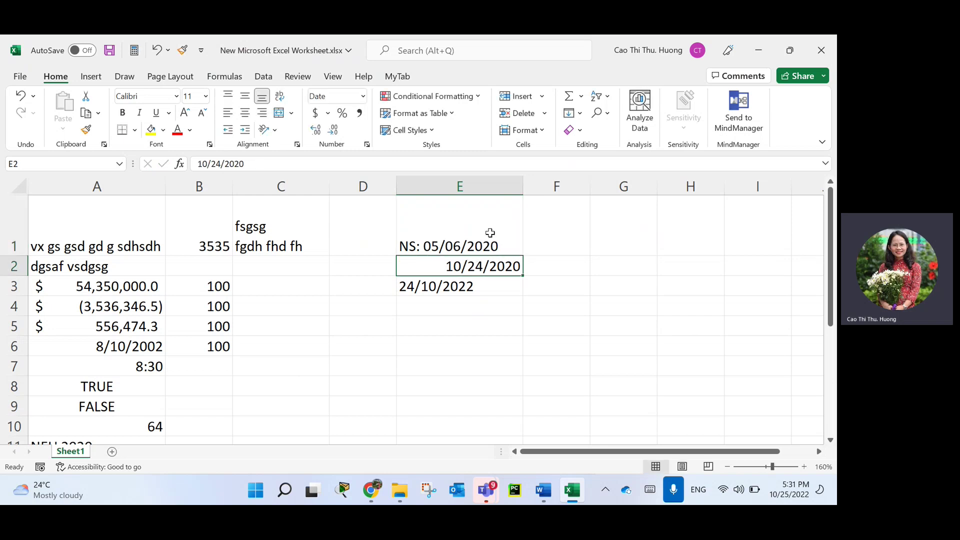
click(490, 233)
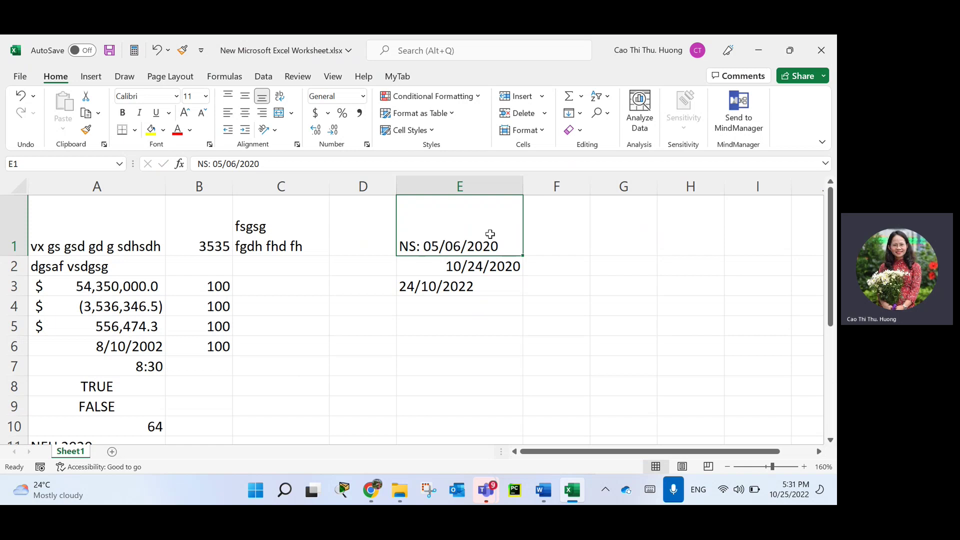
click(469, 326)
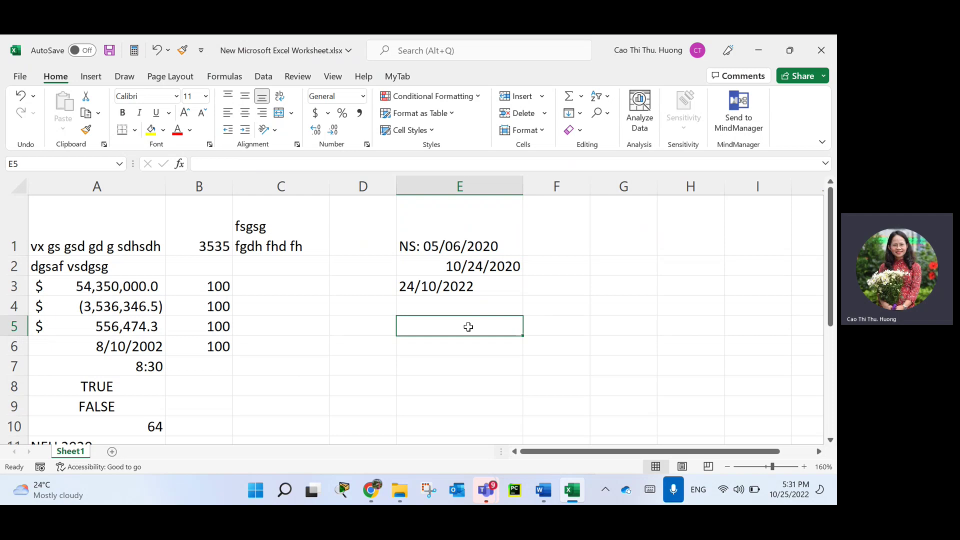
Type 6/5/2020 into E5 and 5/6/2020 into E6.
text(6/)
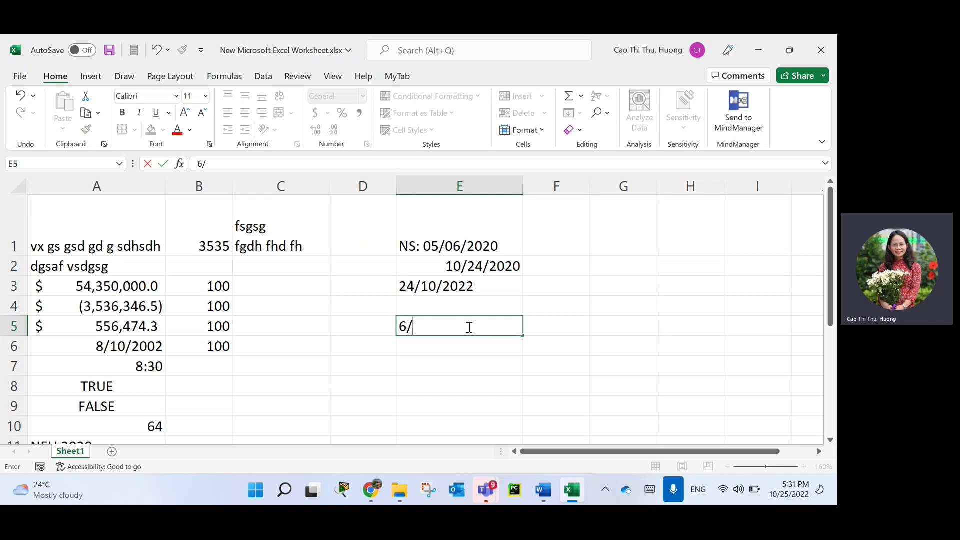
text(5/2020)
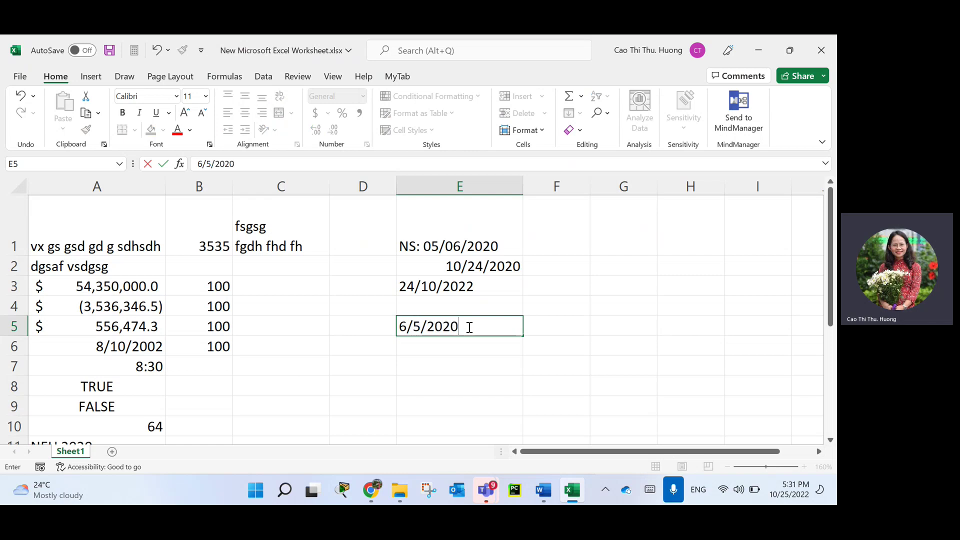
key(Return)
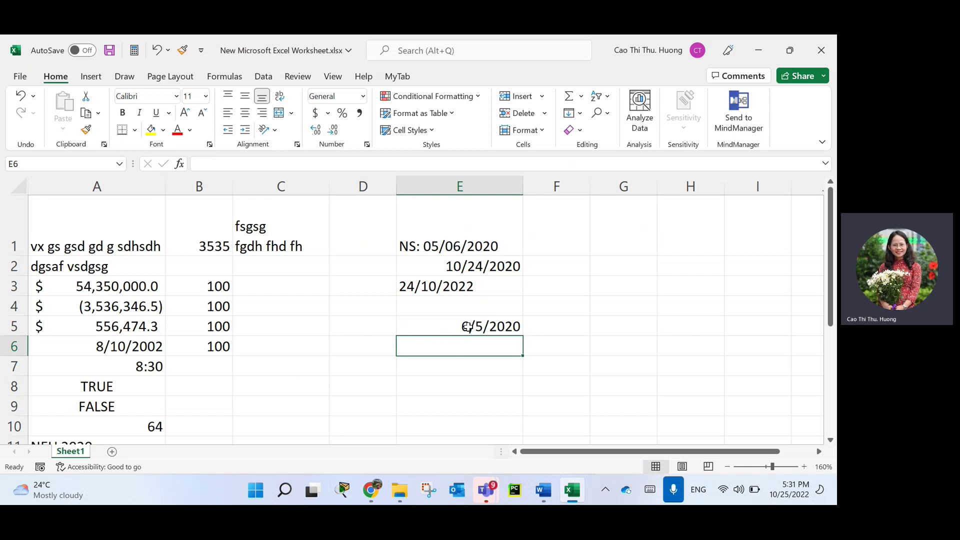
text(5/)
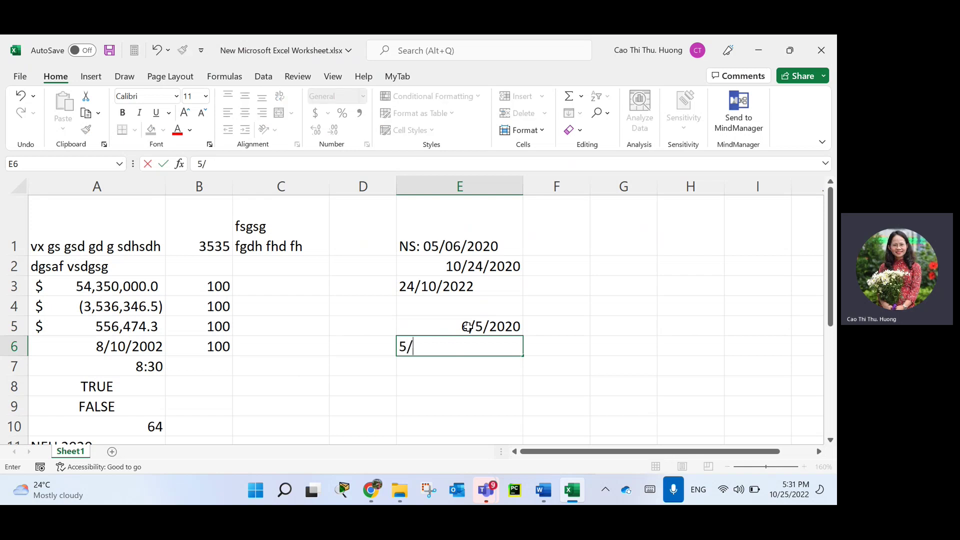
text(6/2020)
key(BackSpace)
text(20)
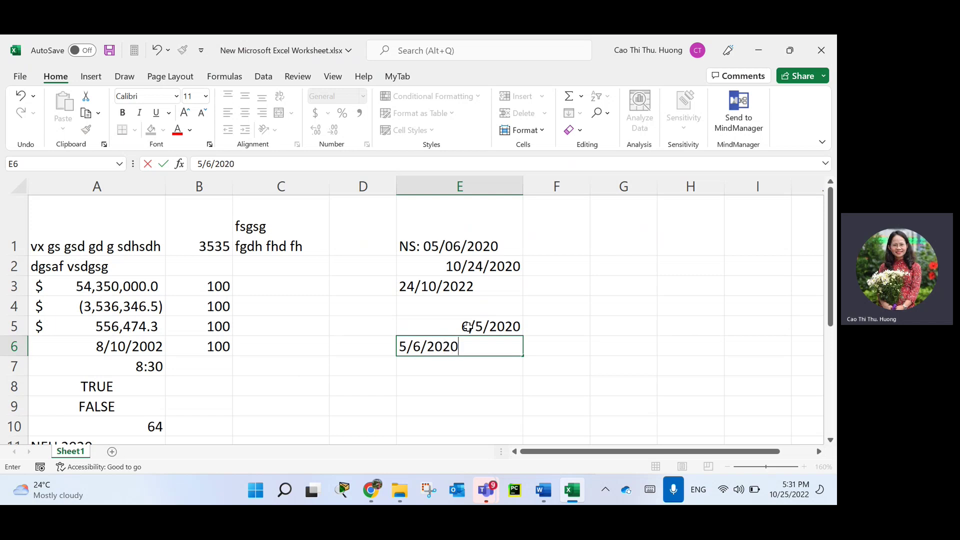
key(Return)
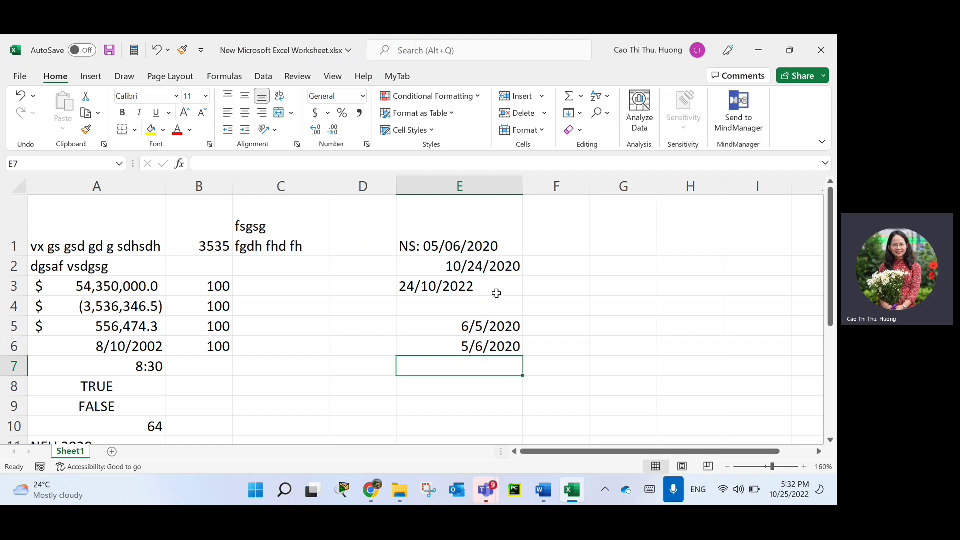
Fill E3:E7 with consecutive dates from E2 and select E2:E7.
click(518, 270)
drag(523, 275, 526, 372)
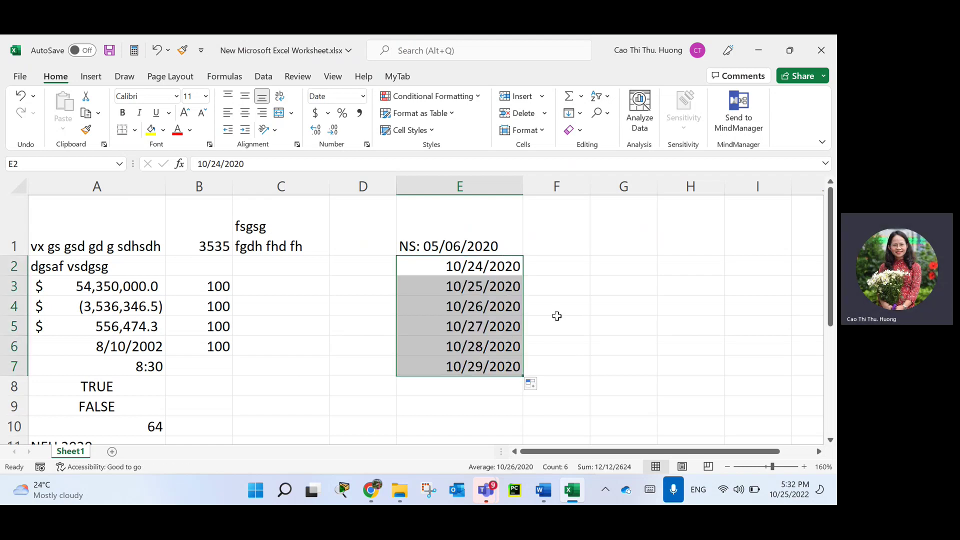
click(498, 264)
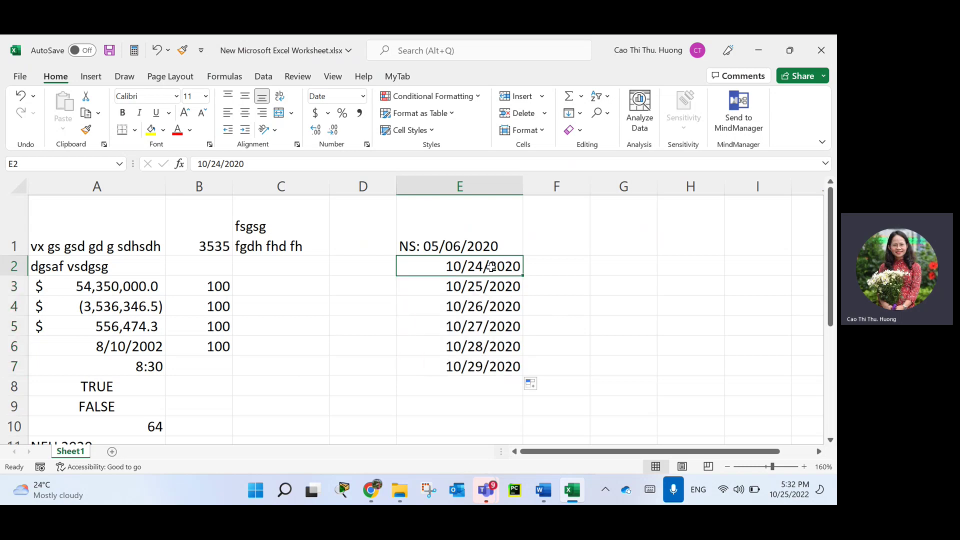
drag(481, 265, 493, 377)
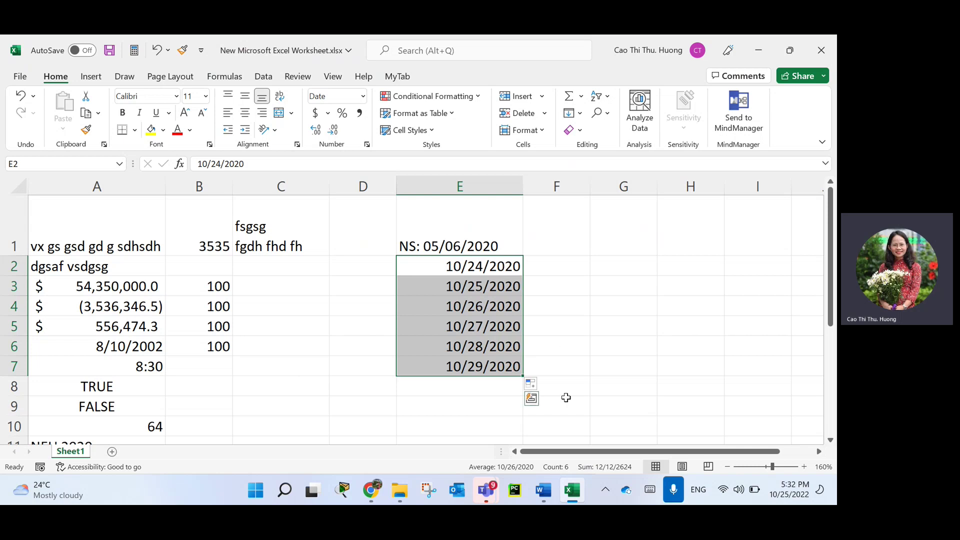
Format the dates with the Vietnamese locale and the 14/3/2012 day-first style.
click(367, 145)
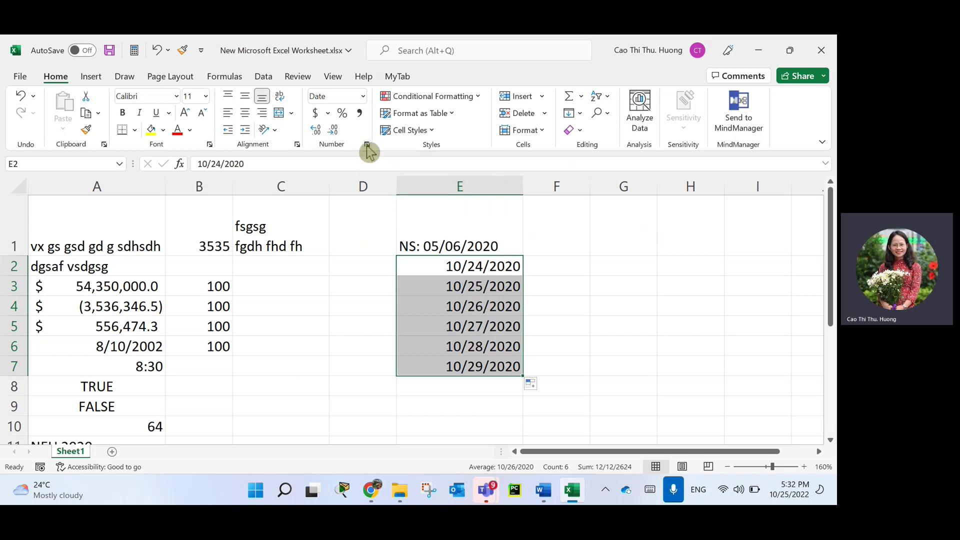
drag(428, 85, 647, 85)
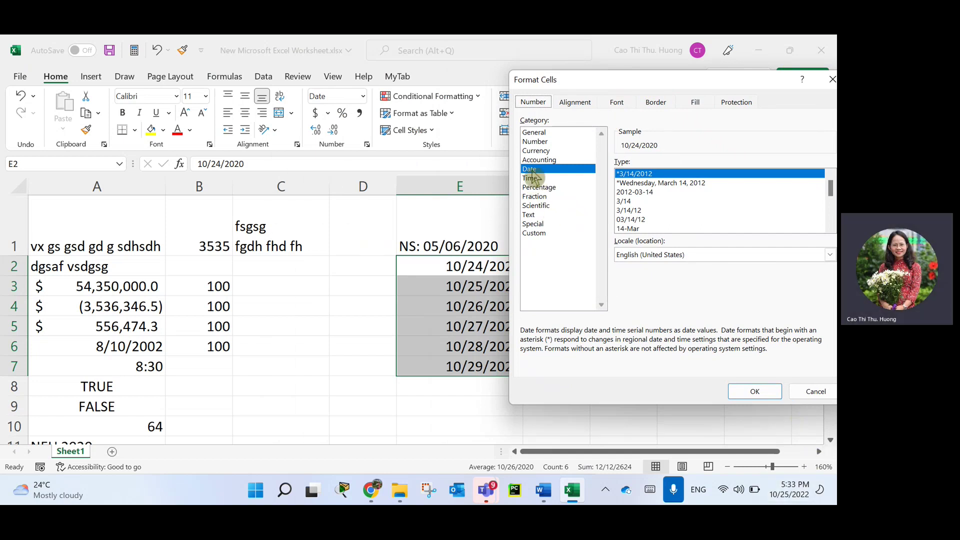
drag(666, 87, 288, 70)
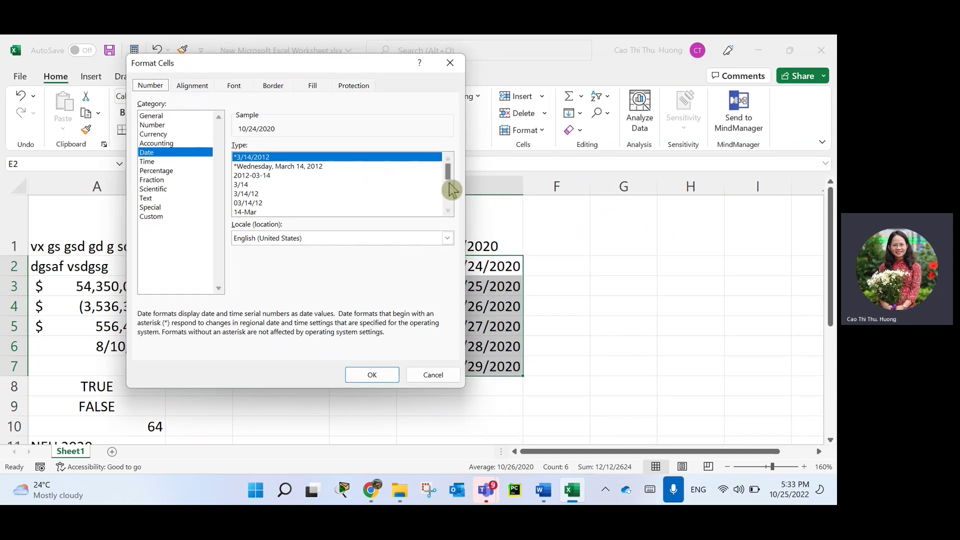
mouse_move(452, 171)
mouse_down()
mouse_move(457, 181)
mouse_move(458, 158)
mouse_up()
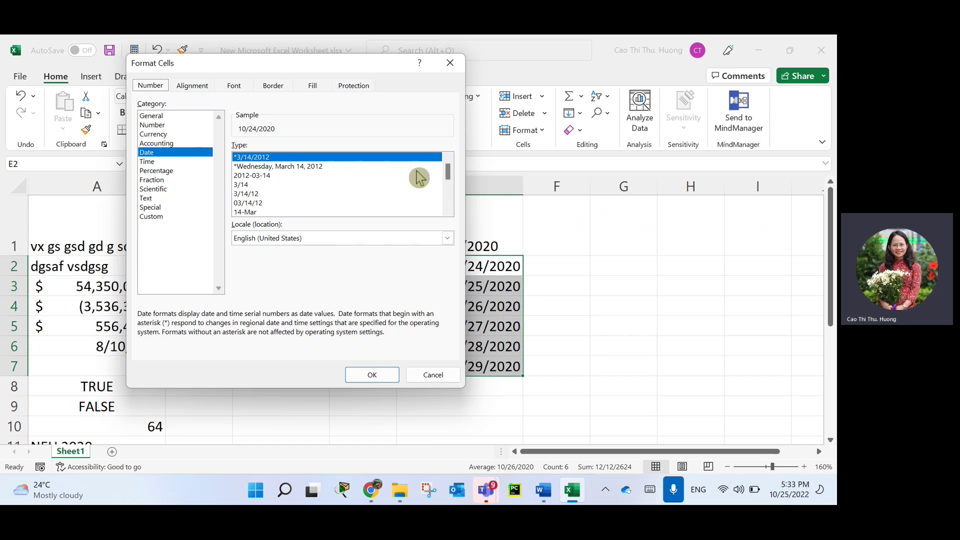
drag(449, 171, 459, 133)
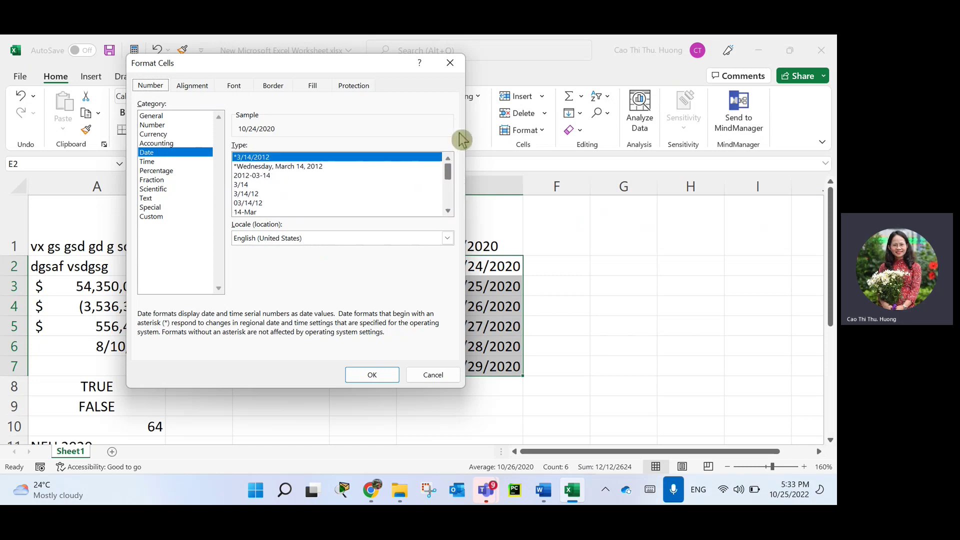
click(292, 240)
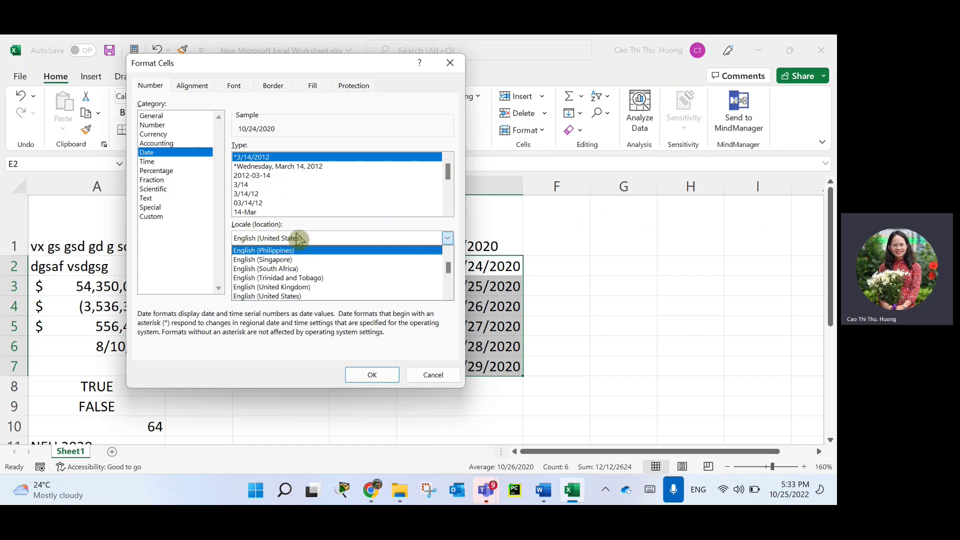
text(vi)
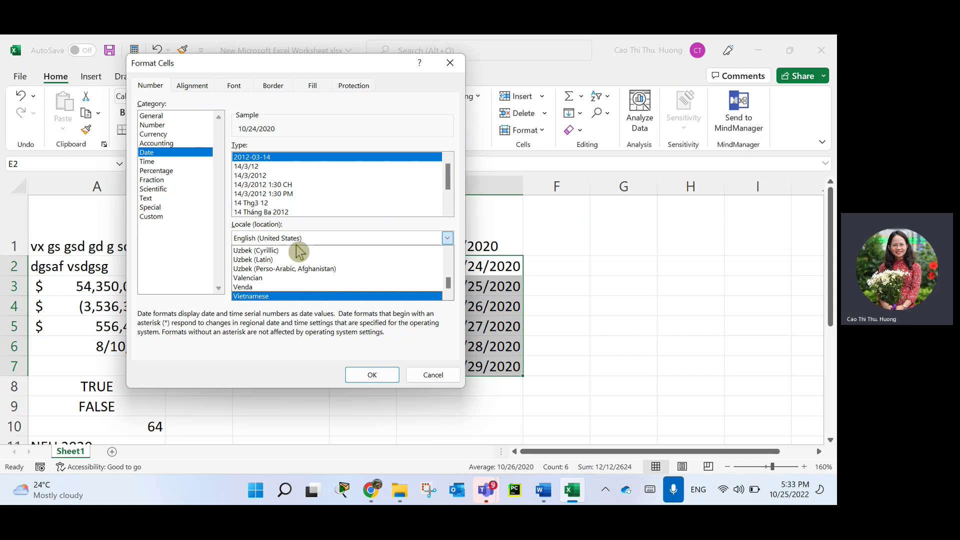
click(285, 297)
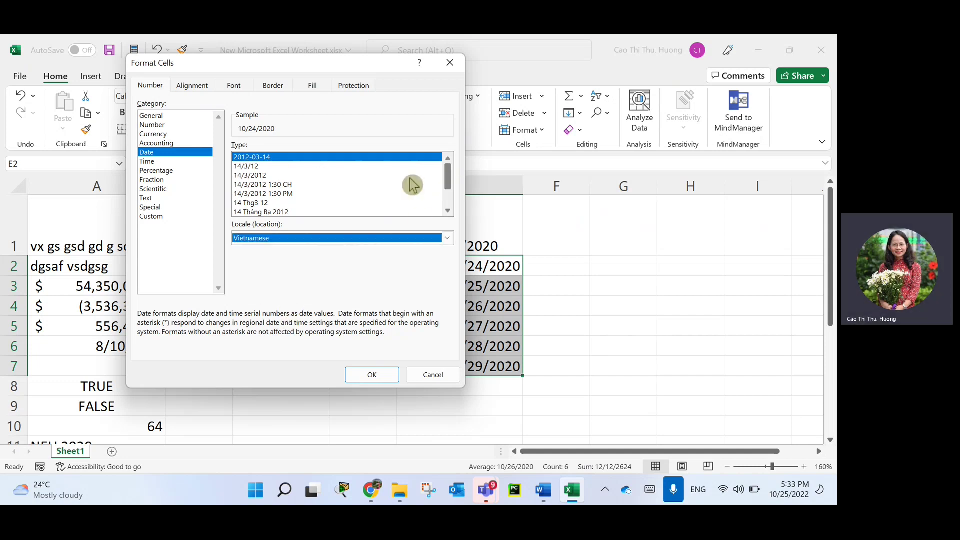
click(250, 176)
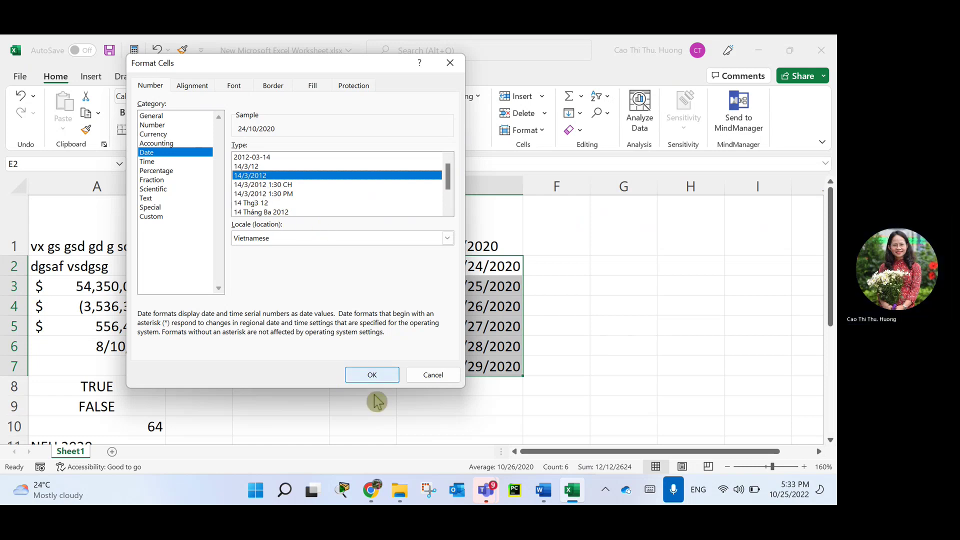
click(373, 375)
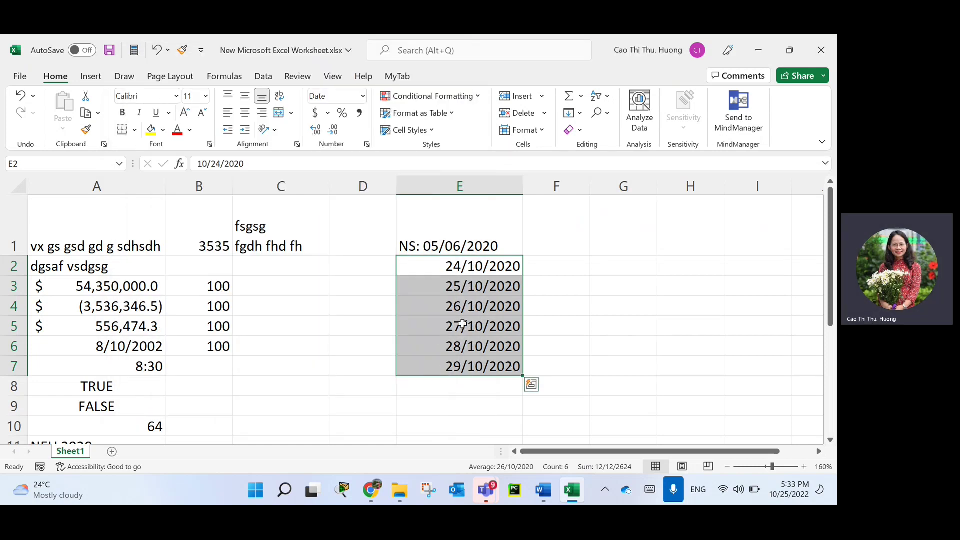
Give the six date cells E2:E7 a yellow fill.
click(450, 287)
click(465, 265)
drag(465, 265, 481, 366)
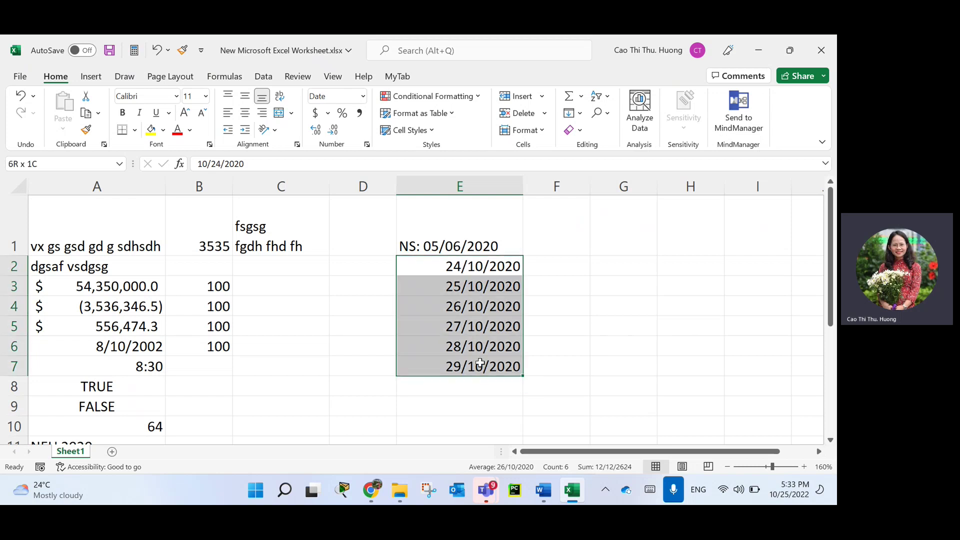
click(150, 130)
click(464, 268)
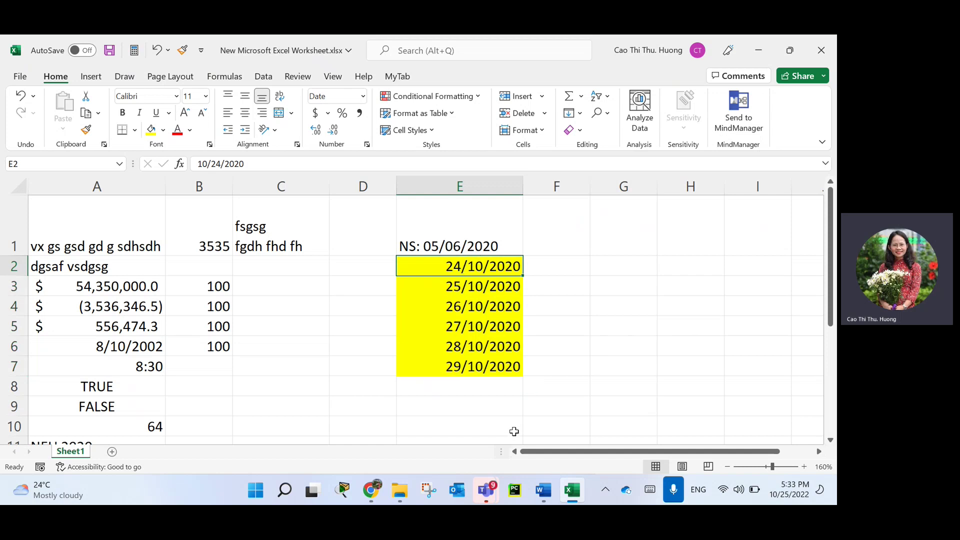
Delete the dates from E2:E7 and start typing 6/5/2020 in E2.
drag(467, 266, 489, 366)
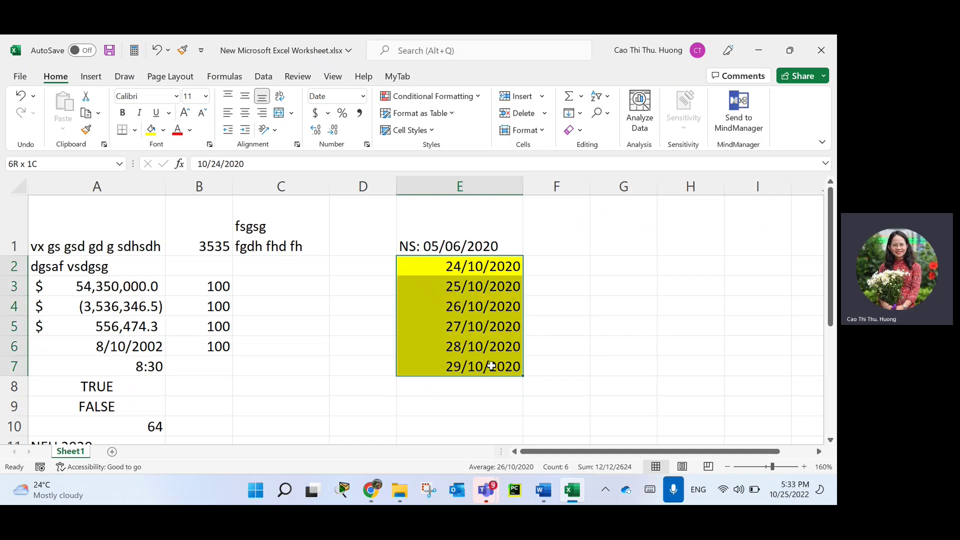
key(Delete)
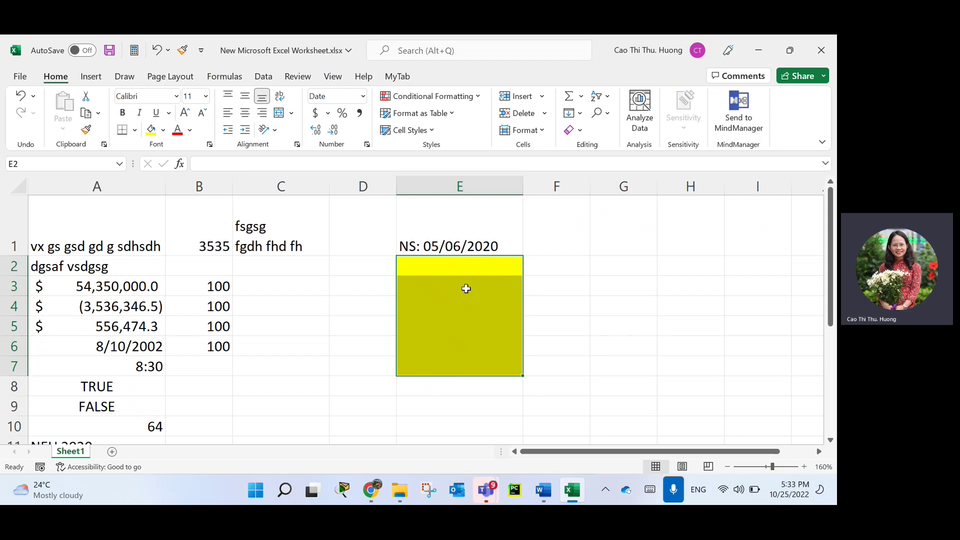
click(467, 269)
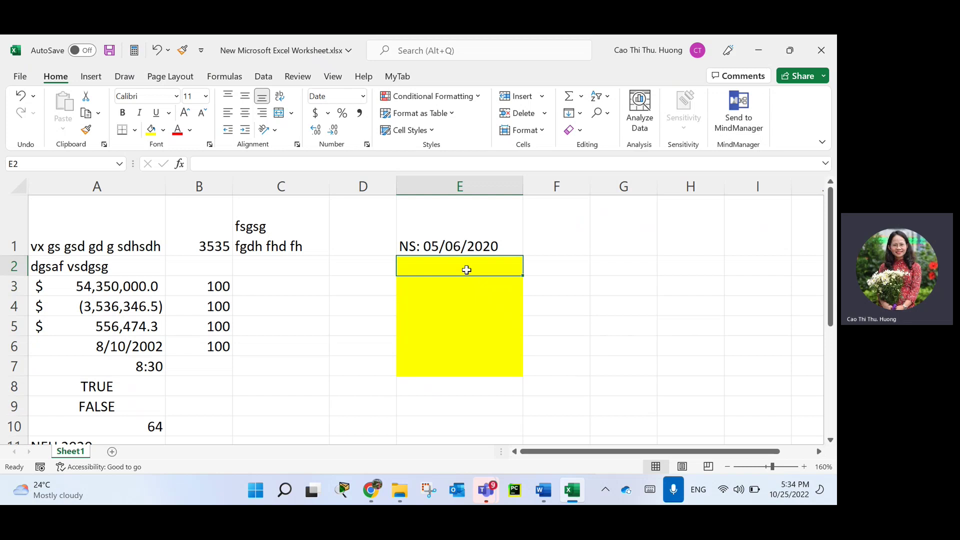
drag(465, 269, 467, 365)
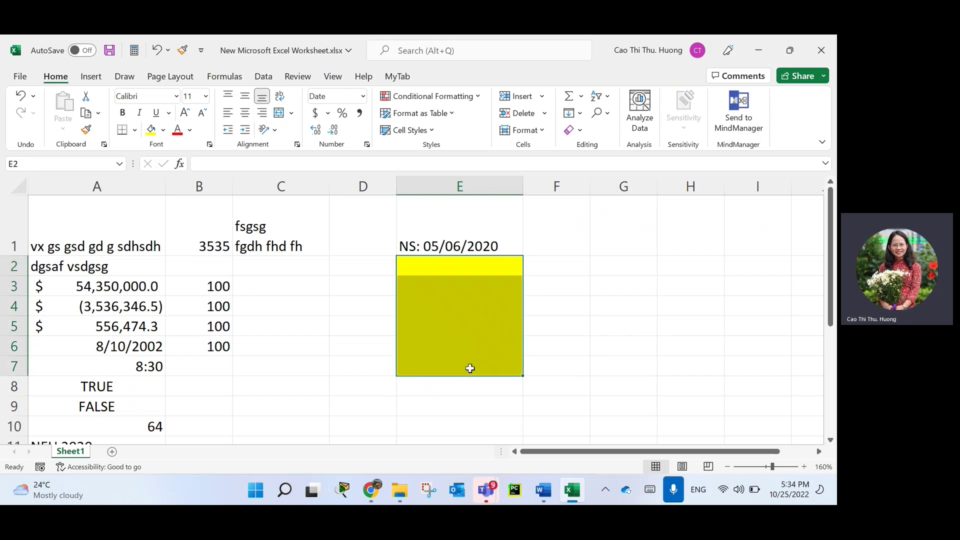
click(443, 267)
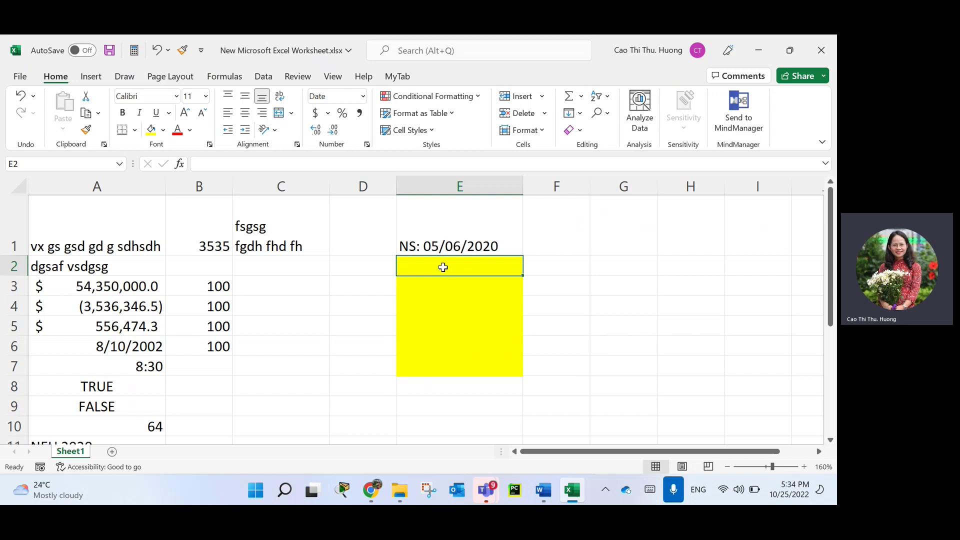
text(6)
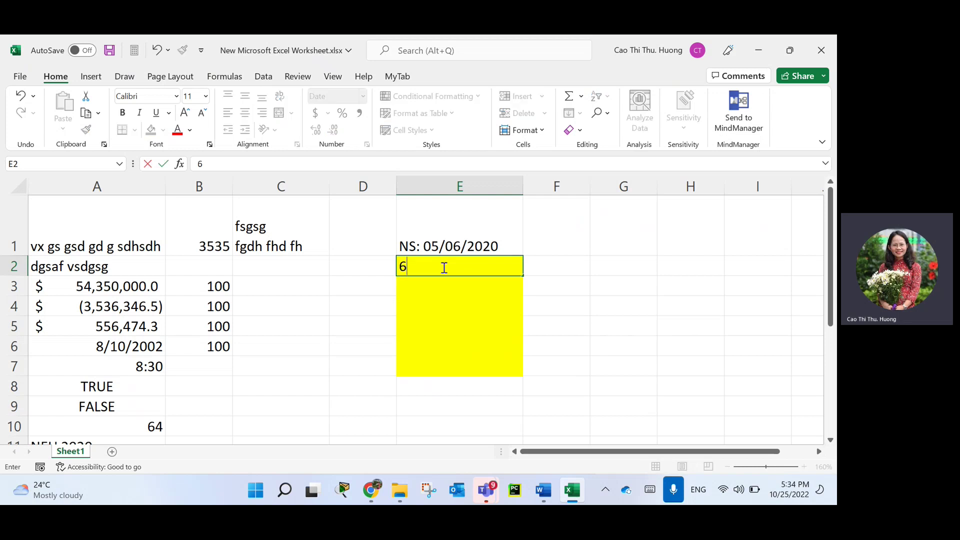
text(/5/2020)
Commit 6/5/2020 in E2, now shown as 5/6/2020, and select E2:E7.
key(Return)
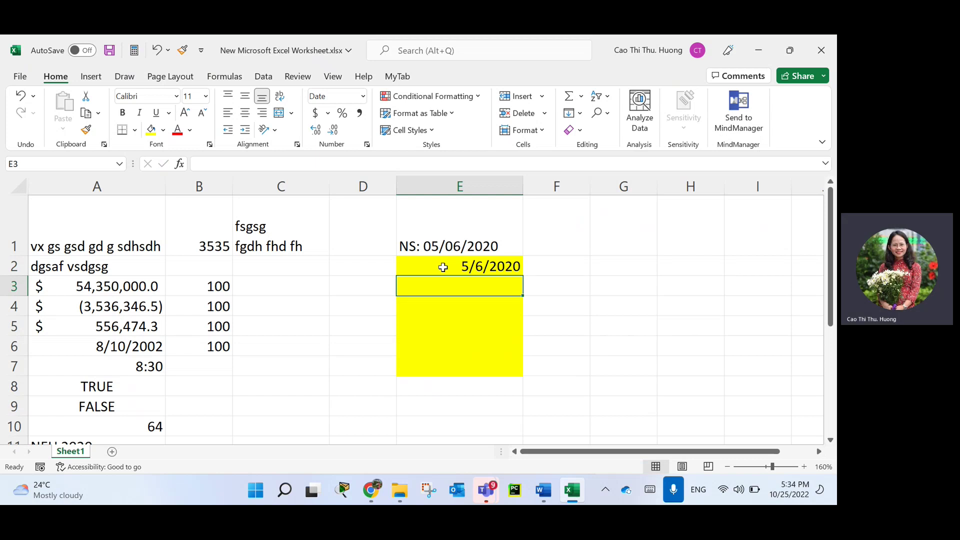
drag(477, 265, 491, 317)
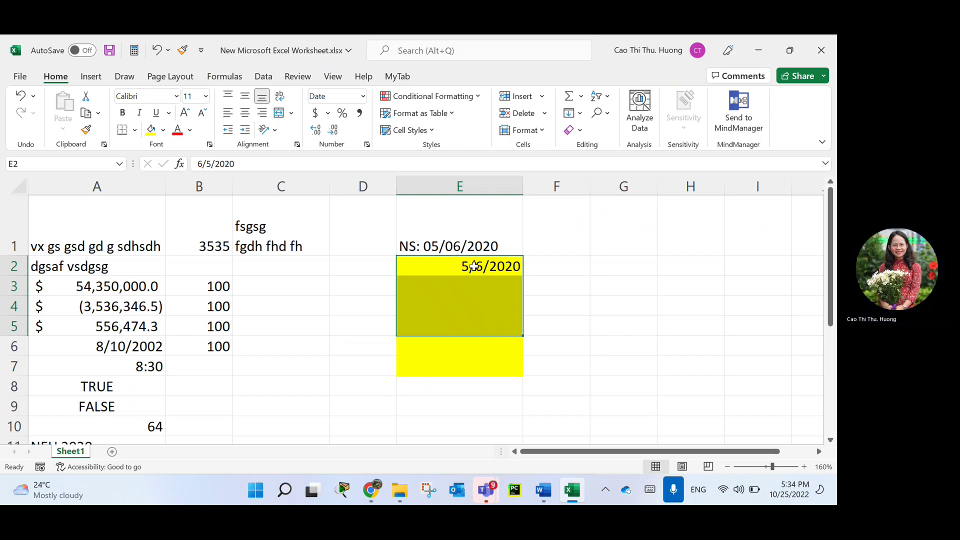
drag(469, 266, 464, 360)
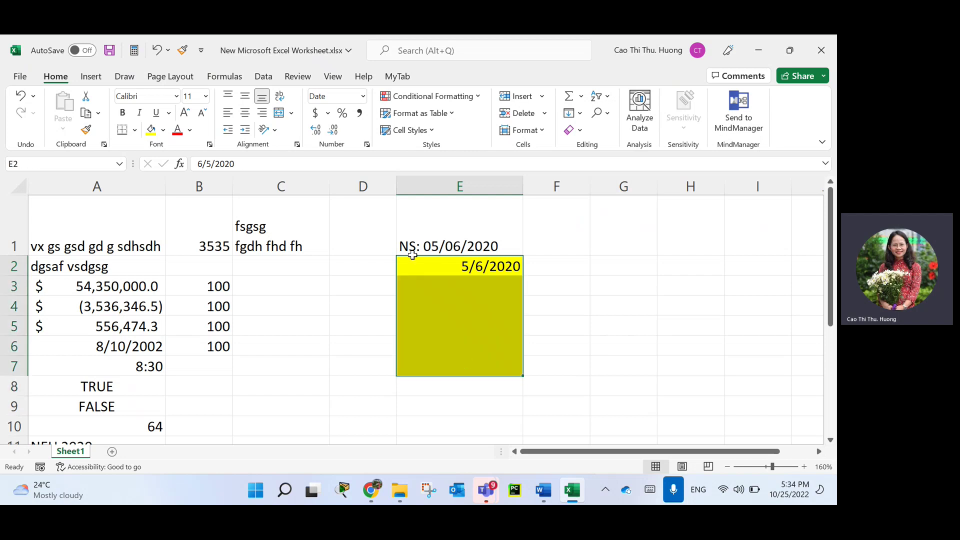
Replace the date format code of E2:E7 with the custom code dd-mm-yyyy.
click(368, 146)
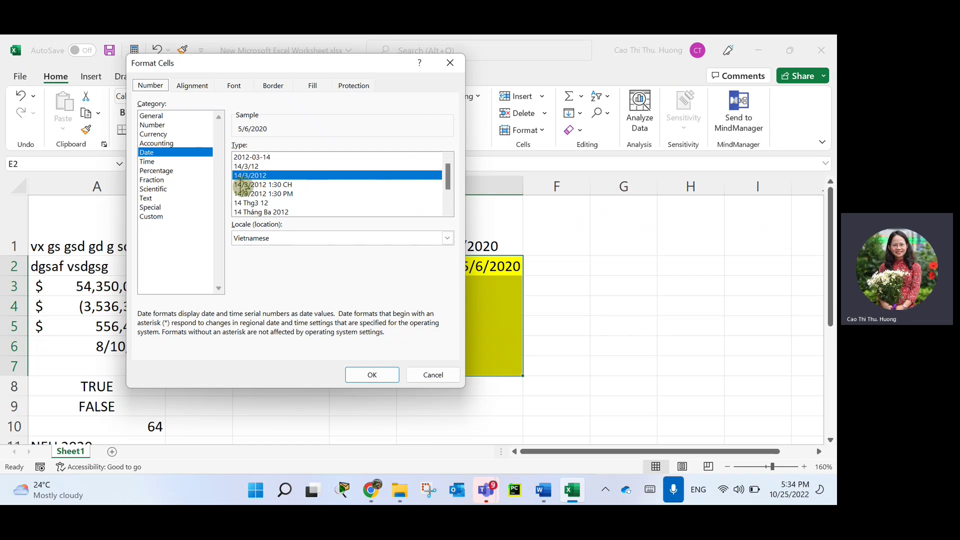
drag(452, 182, 454, 159)
click(160, 217)
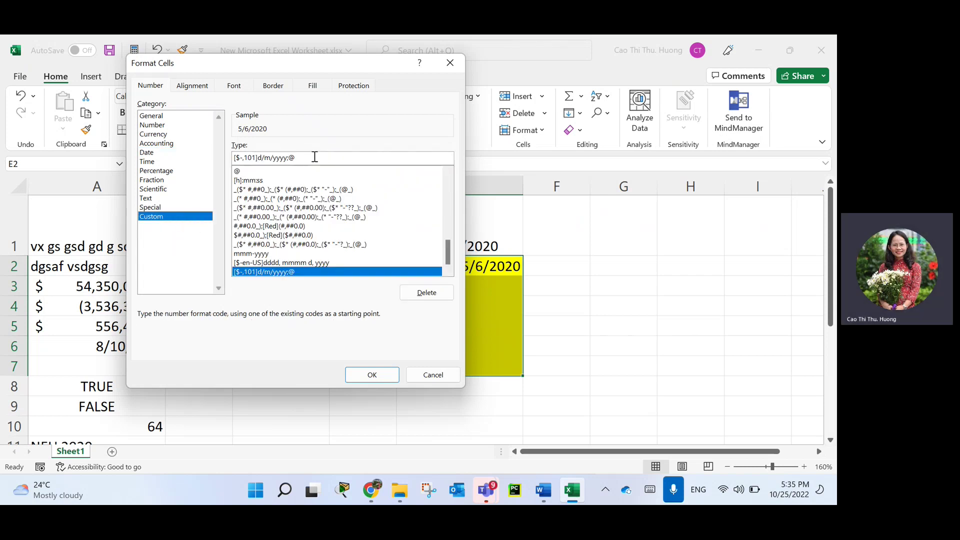
drag(315, 158, 179, 141)
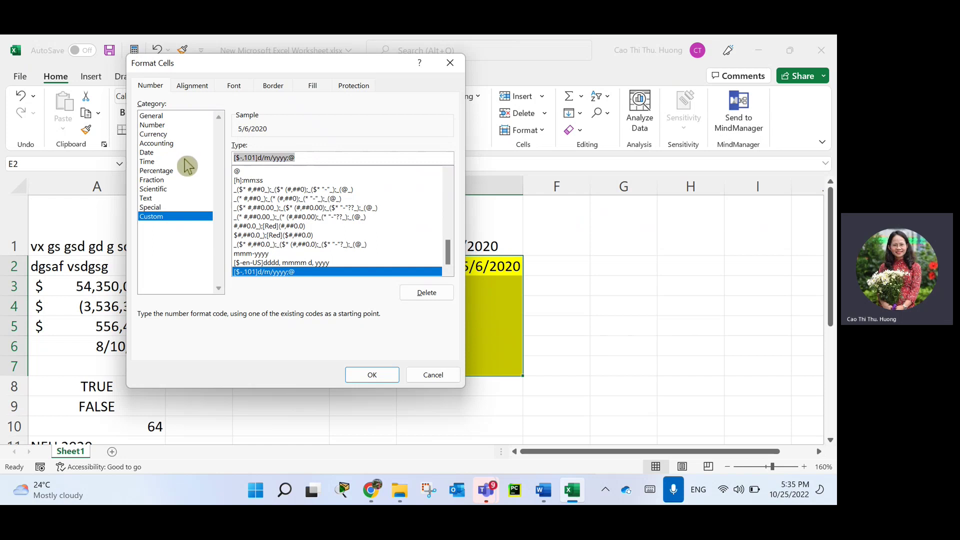
text(dd)
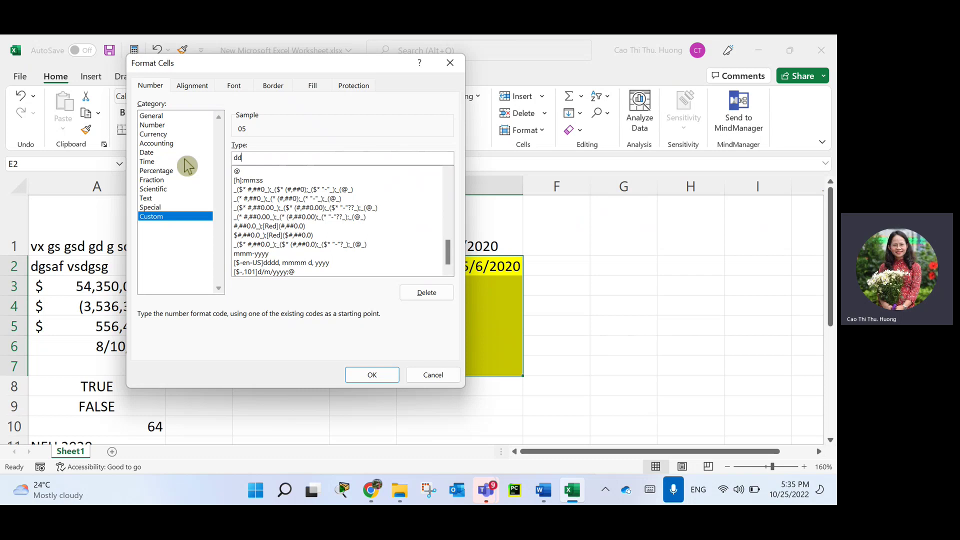
text(/)
text(-)
text(mm)
text(-yyyy)
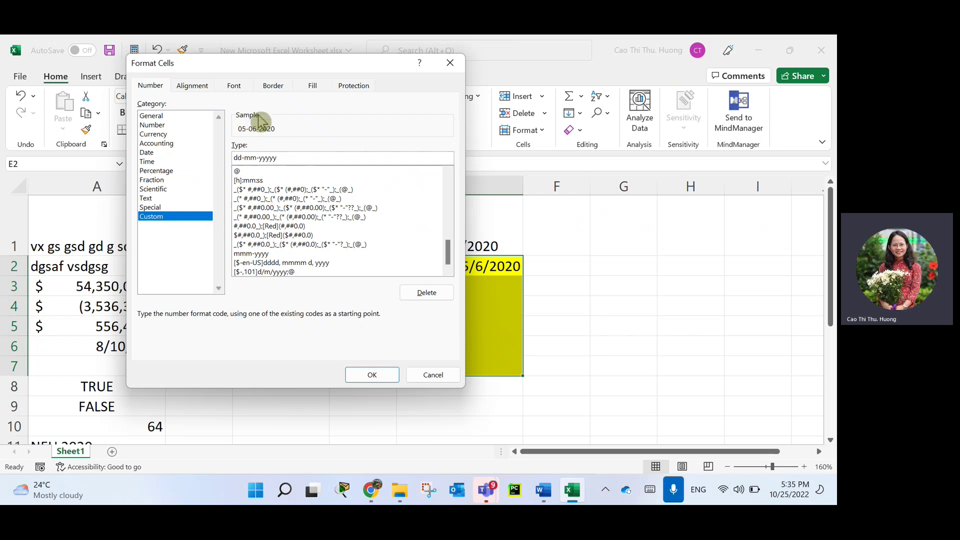
Apply the dd-mm-yyyy format and enter 10/12/2020 in E3, shown as 12-10-2020.
click(370, 374)
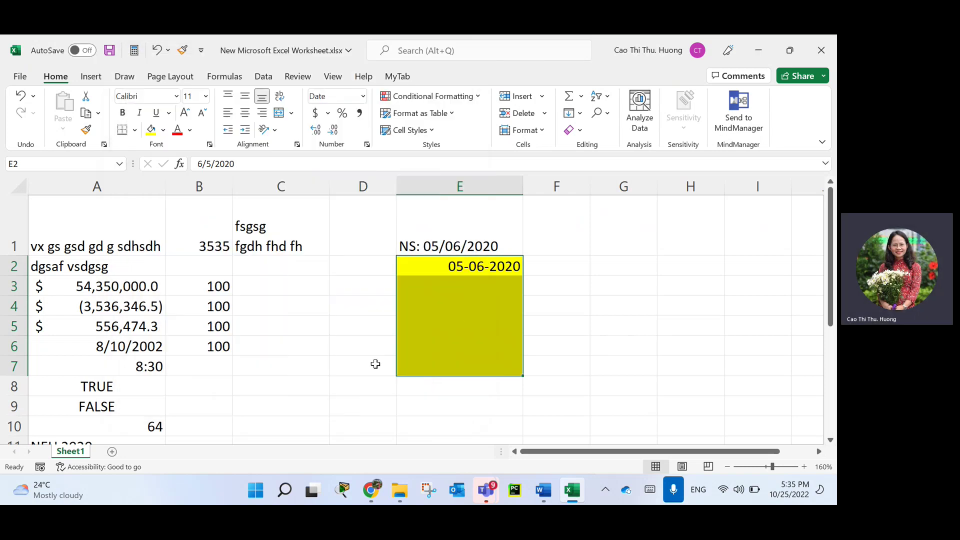
click(464, 281)
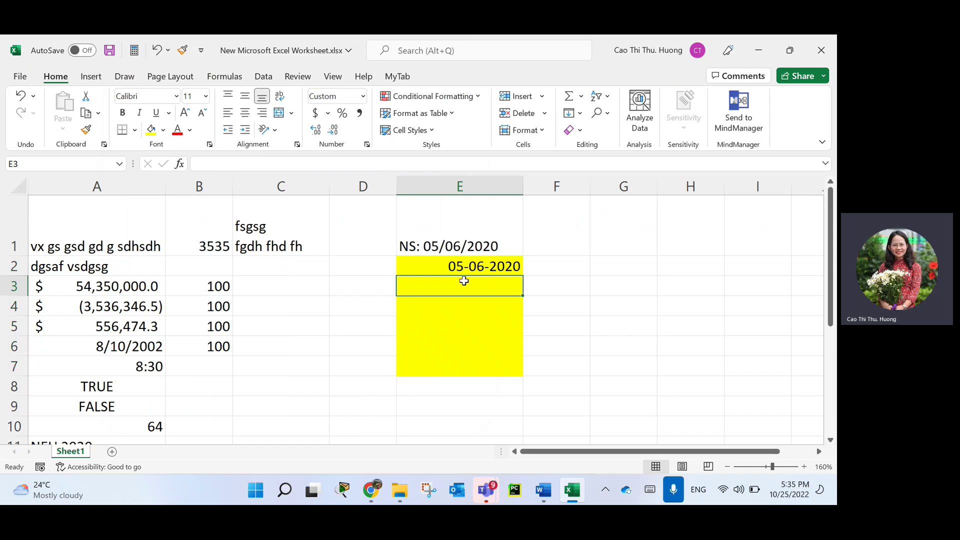
text(10/12)
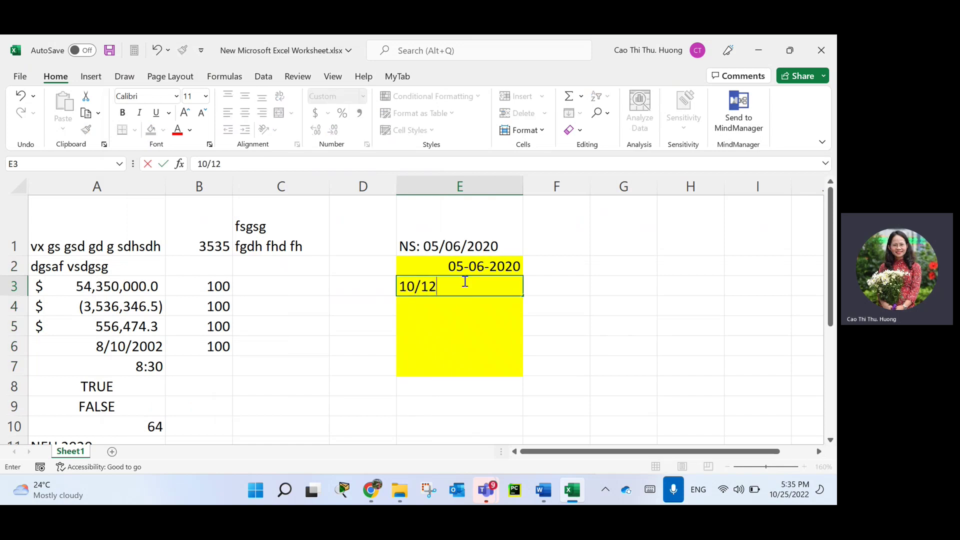
text(/2020)
key(Return)
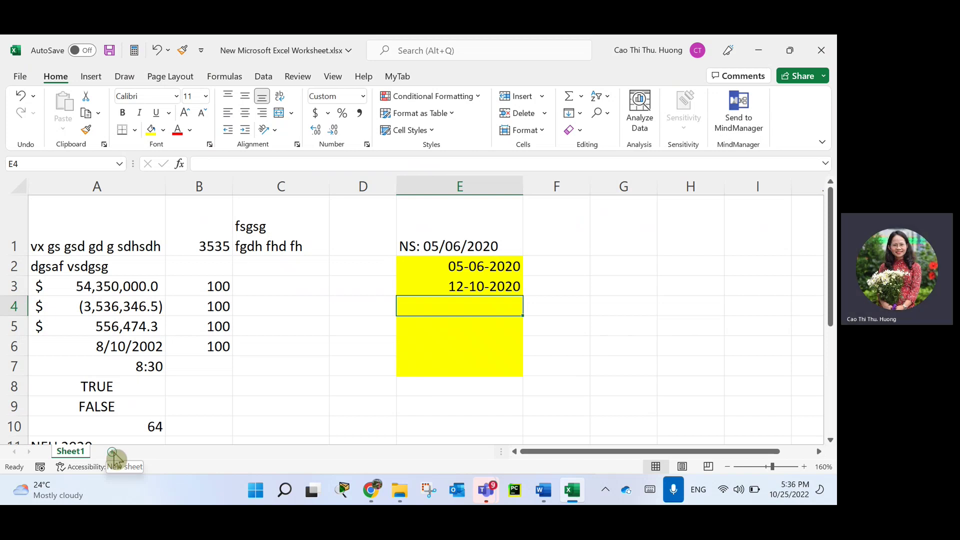
Add a blank Sheet2, return to Sheet1, and bring up the Cell Styles gallery.
click(113, 452)
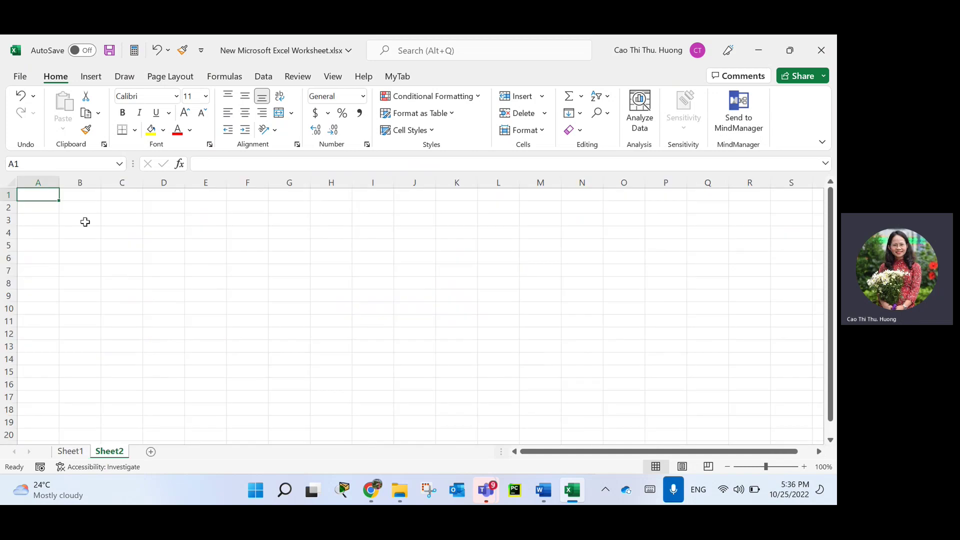
click(71, 451)
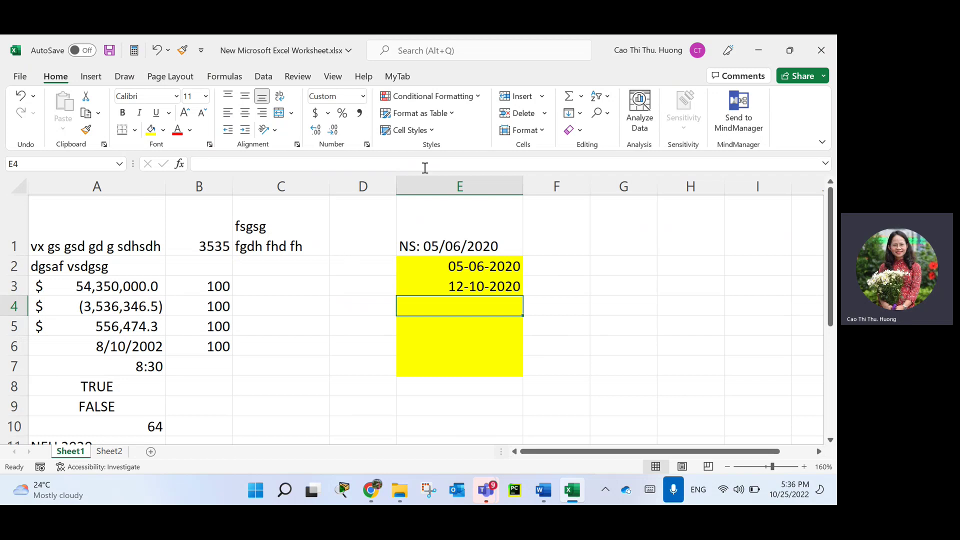
click(433, 131)
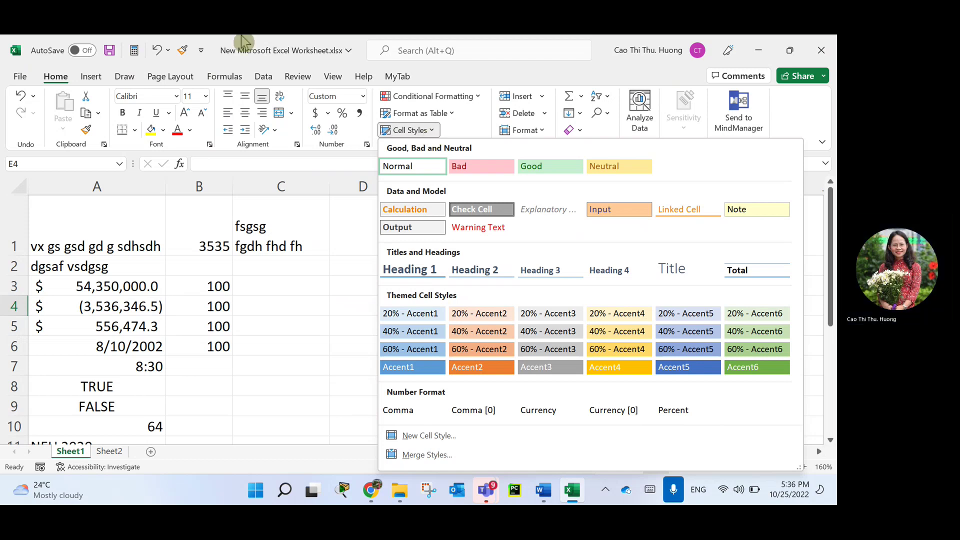
click(156, 436)
click(128, 241)
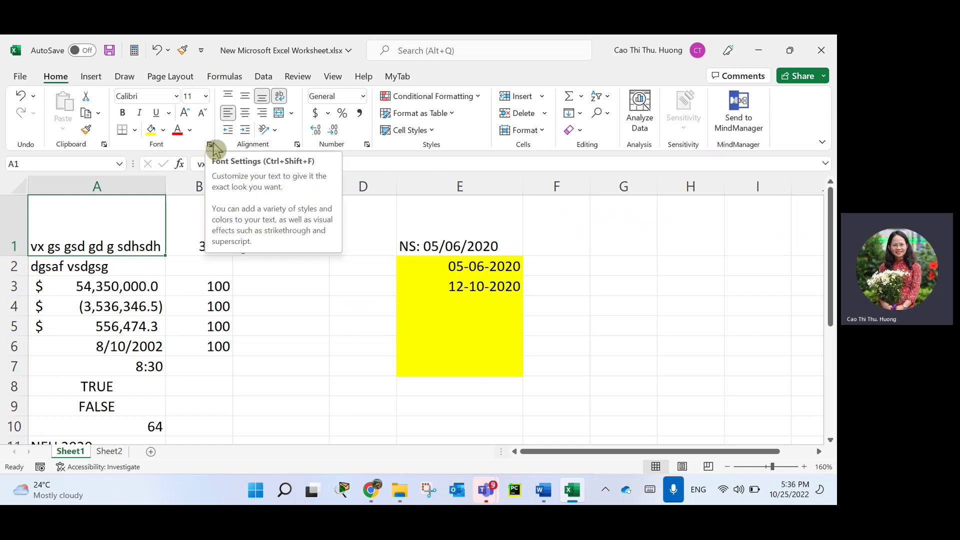
click(296, 145)
click(235, 85)
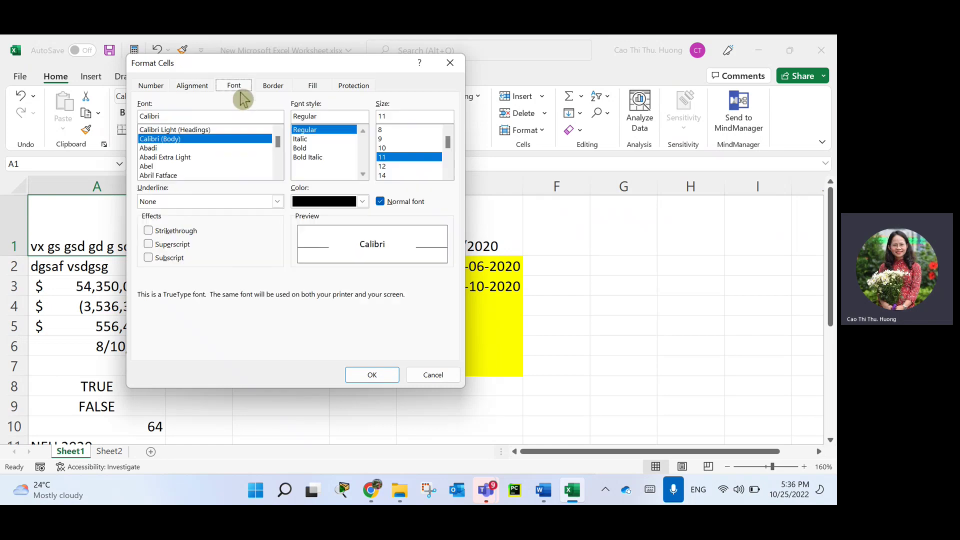
click(363, 201)
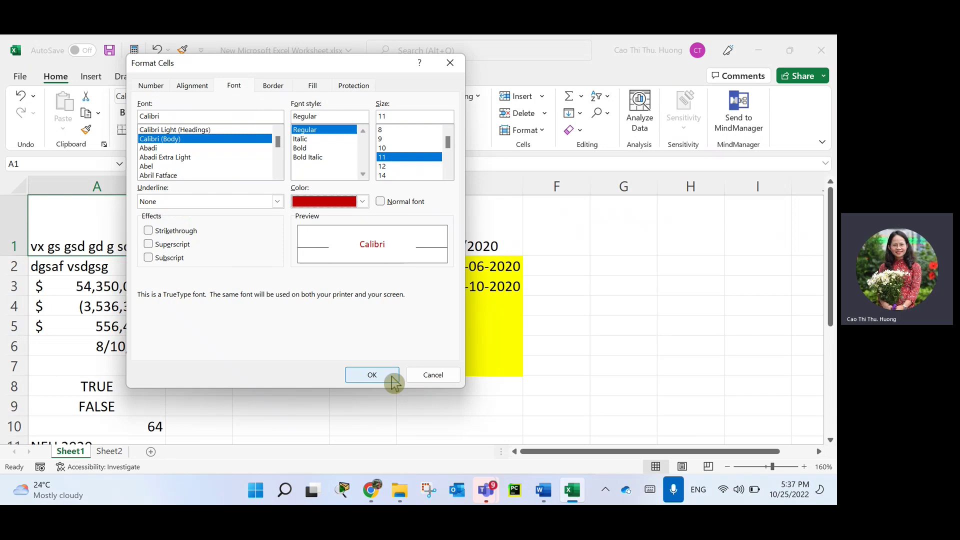
click(392, 376)
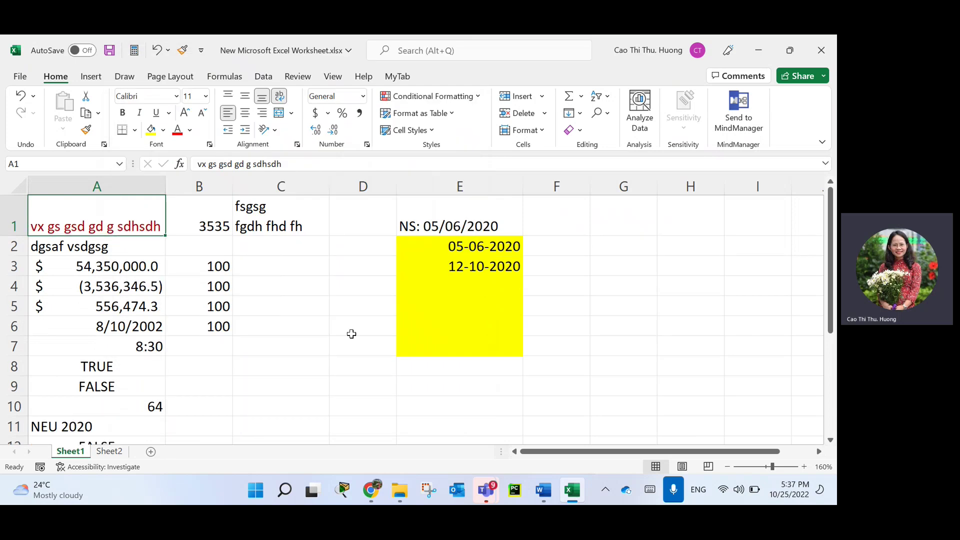
Give cell A1 a gold background through the Fill options of Format Cells.
click(209, 145)
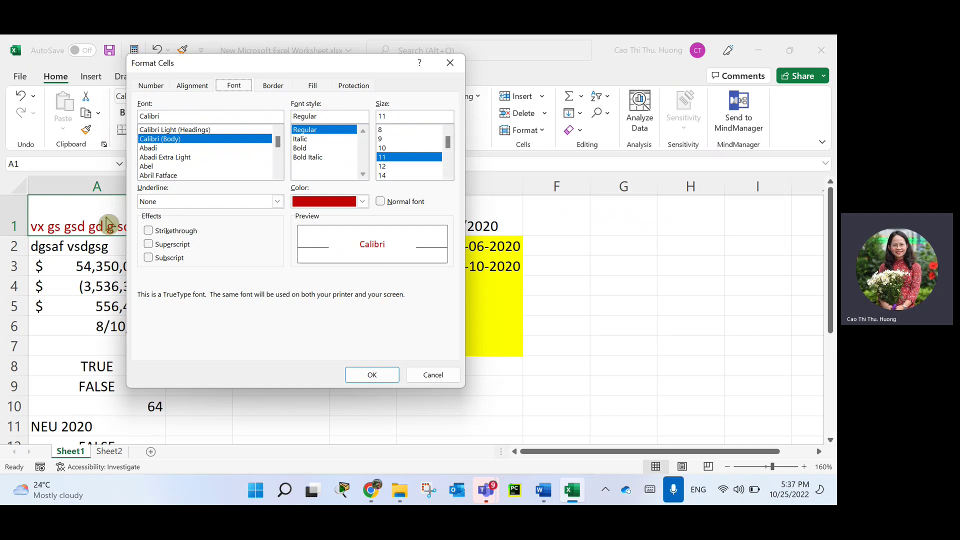
click(159, 89)
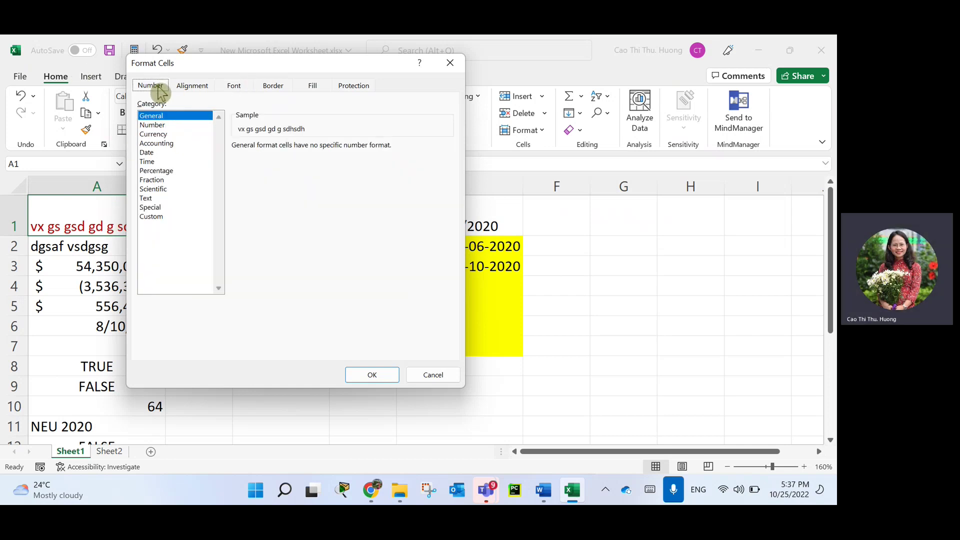
click(208, 89)
click(234, 88)
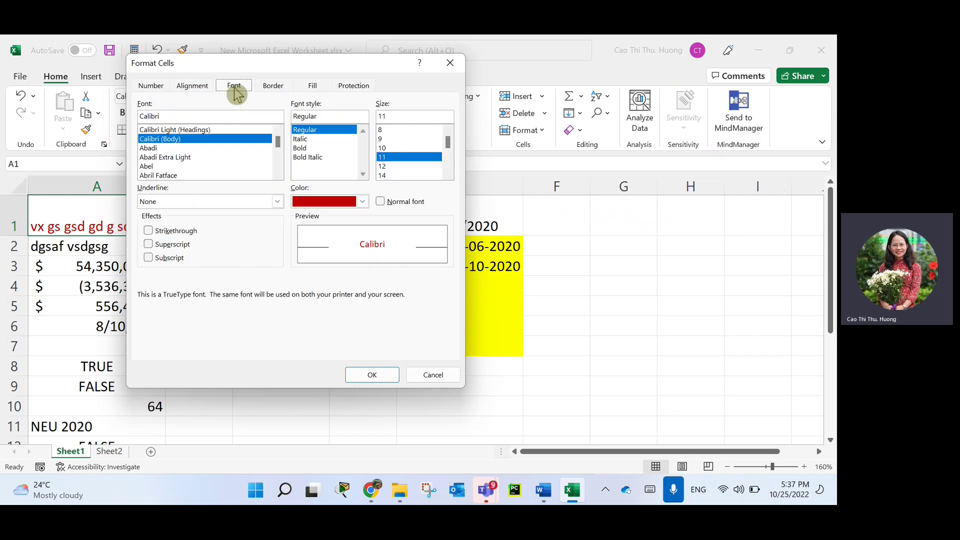
click(273, 87)
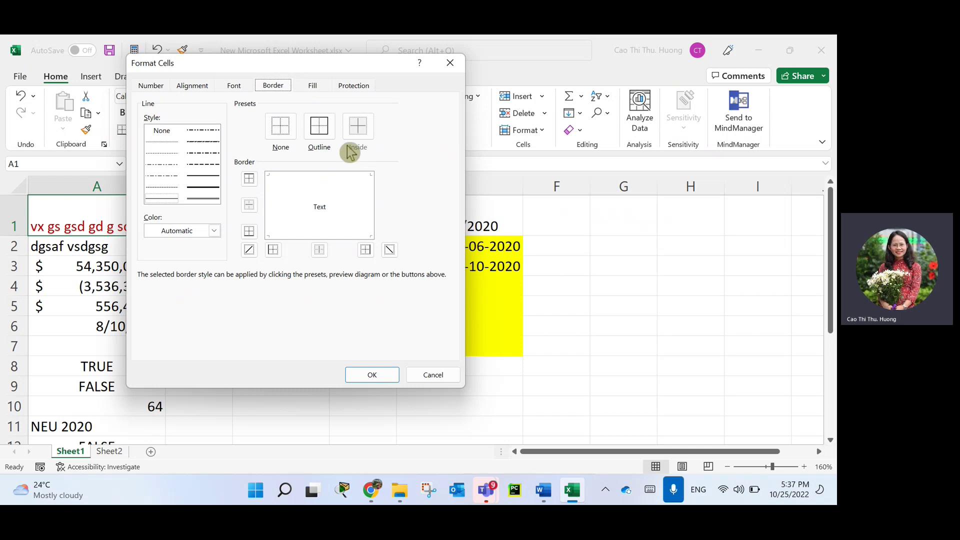
click(314, 86)
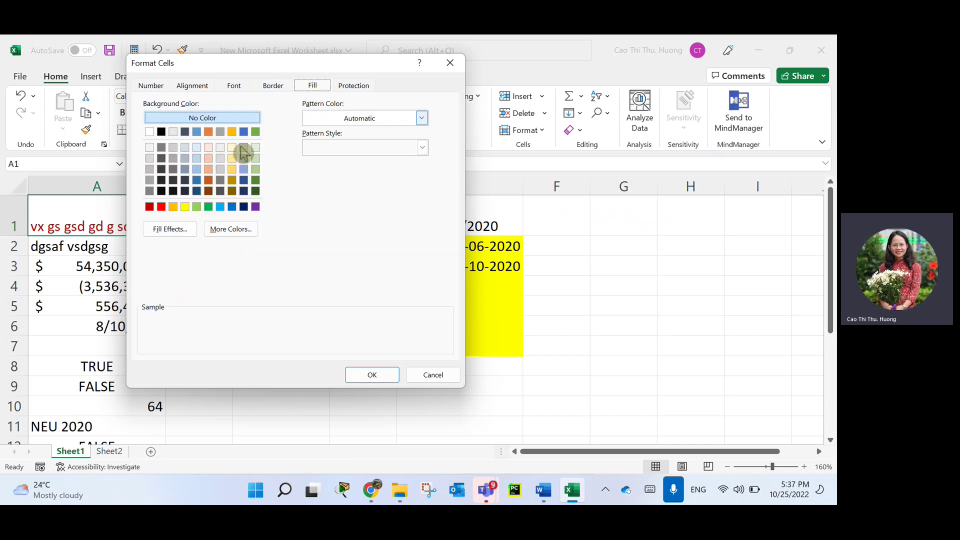
click(235, 132)
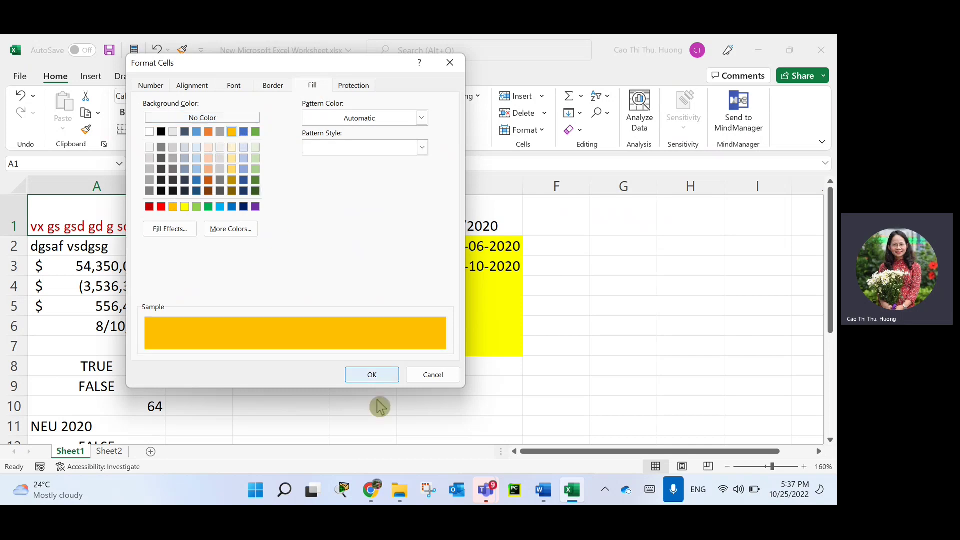
click(374, 375)
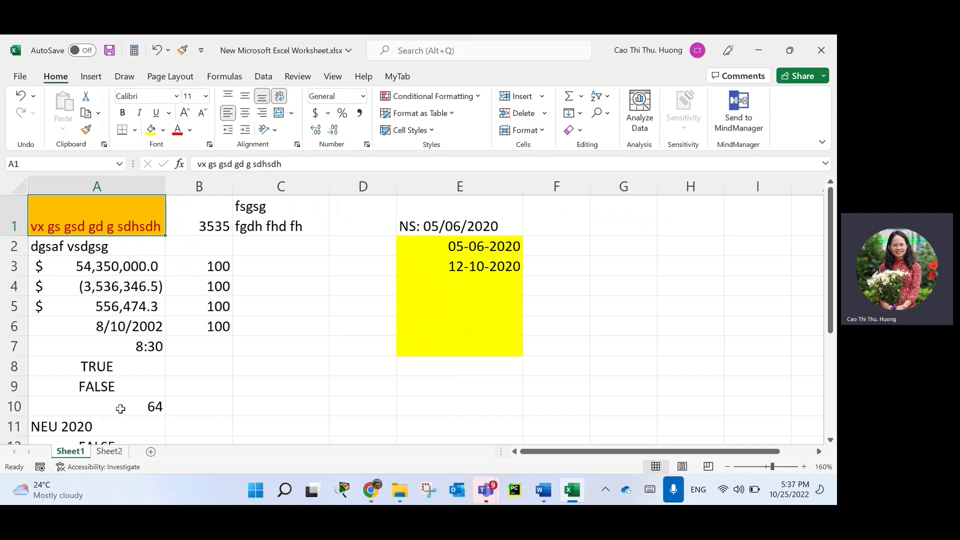
Give cell A11 the light orange 20% - Accent2 cell style.
click(129, 426)
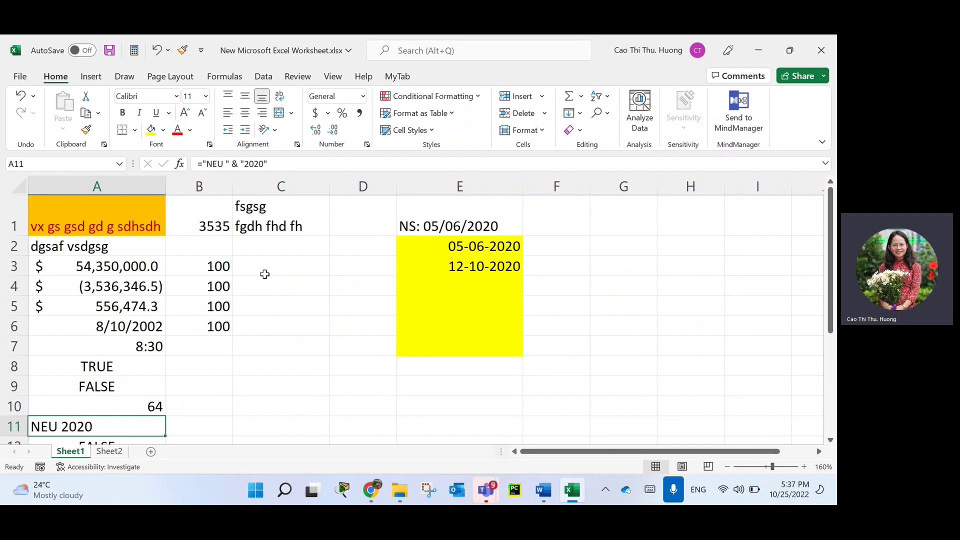
click(432, 131)
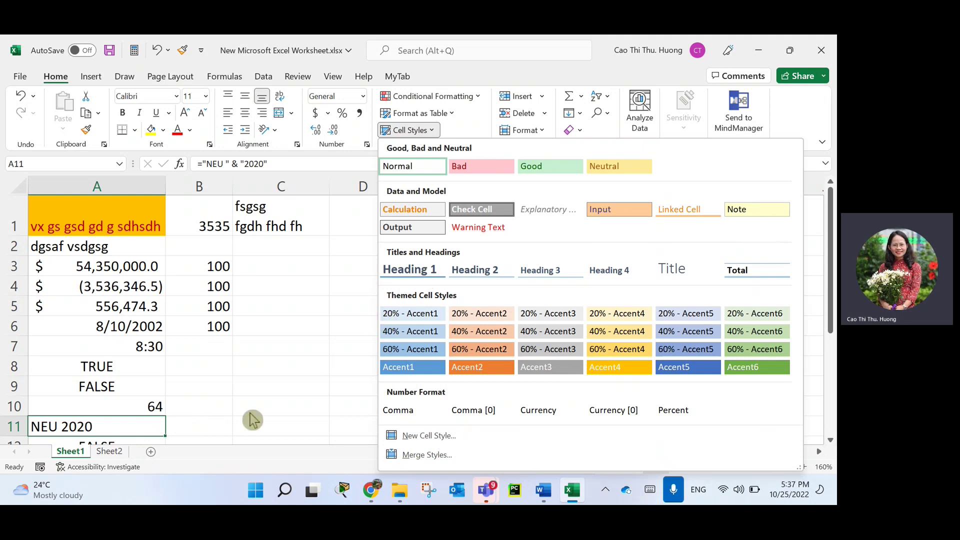
click(499, 316)
Apply the Calculation cell style to B3:B6 and check the restyled cells.
drag(220, 266, 220, 321)
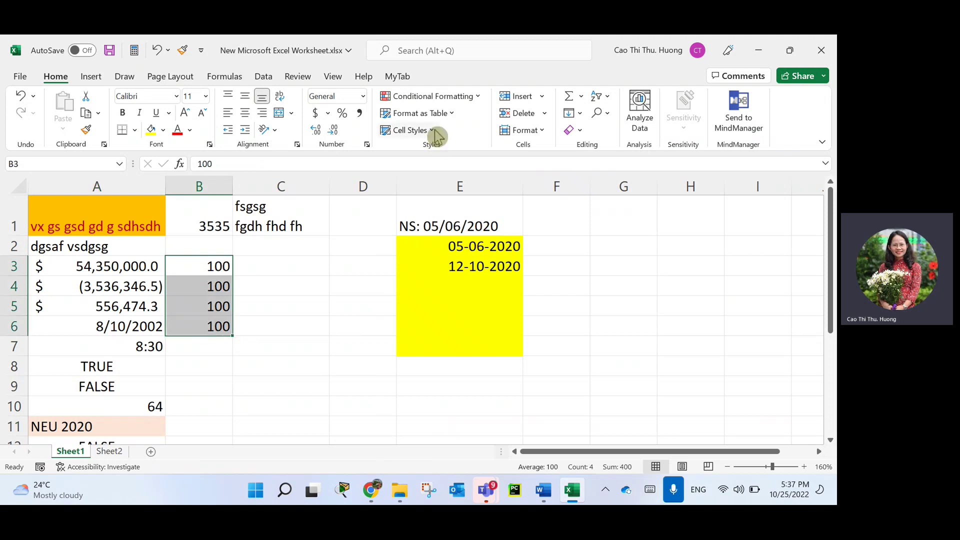
click(429, 131)
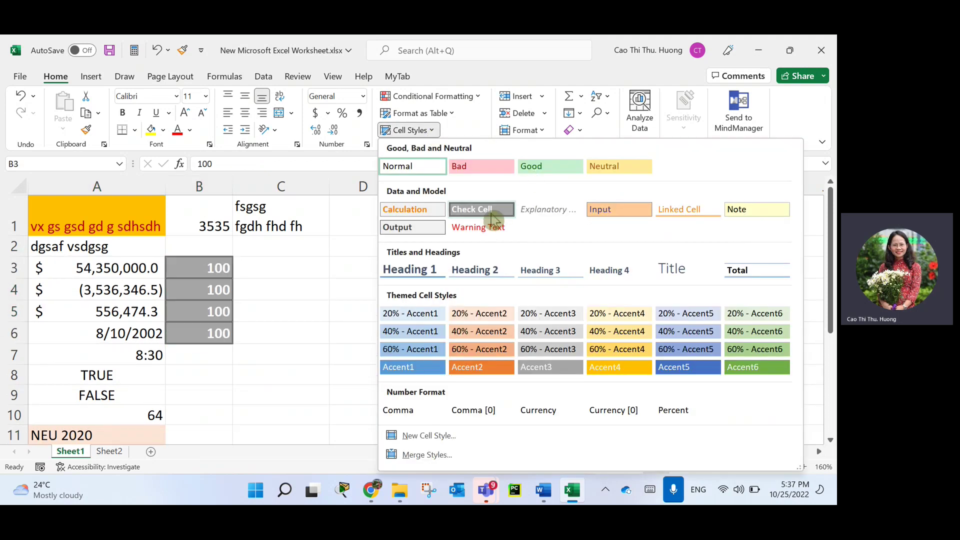
click(424, 217)
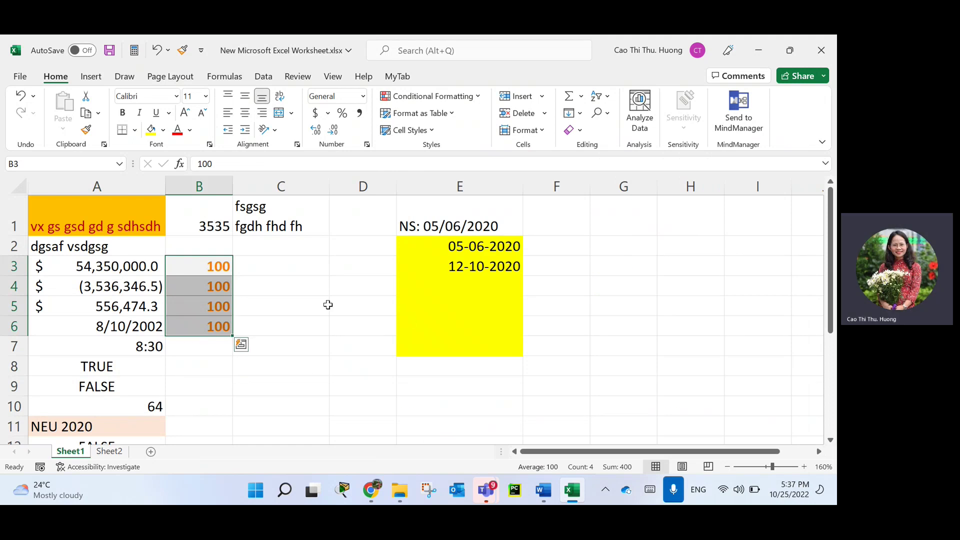
click(309, 327)
drag(212, 264, 215, 327)
click(110, 216)
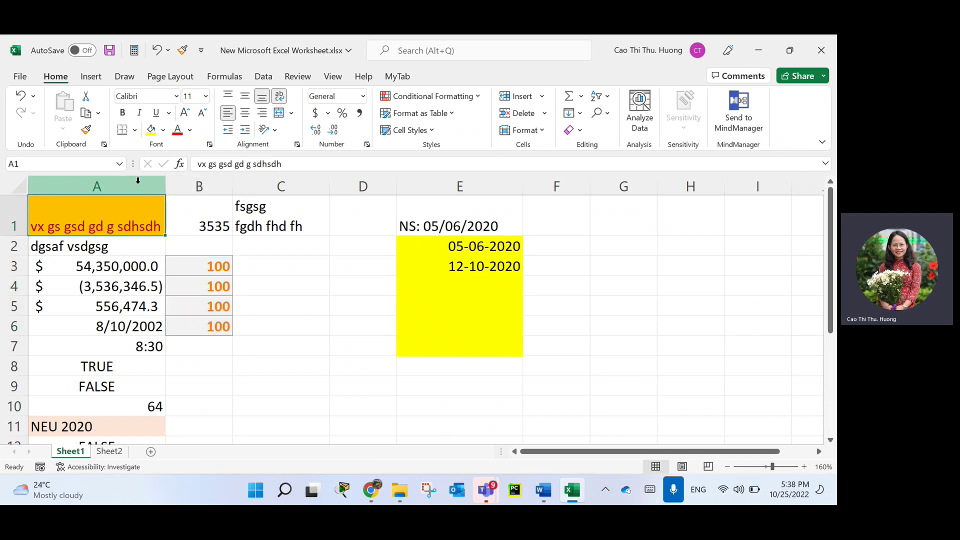
Switch to the empty Sheet2, zoom it to 160% and select E9.
click(111, 452)
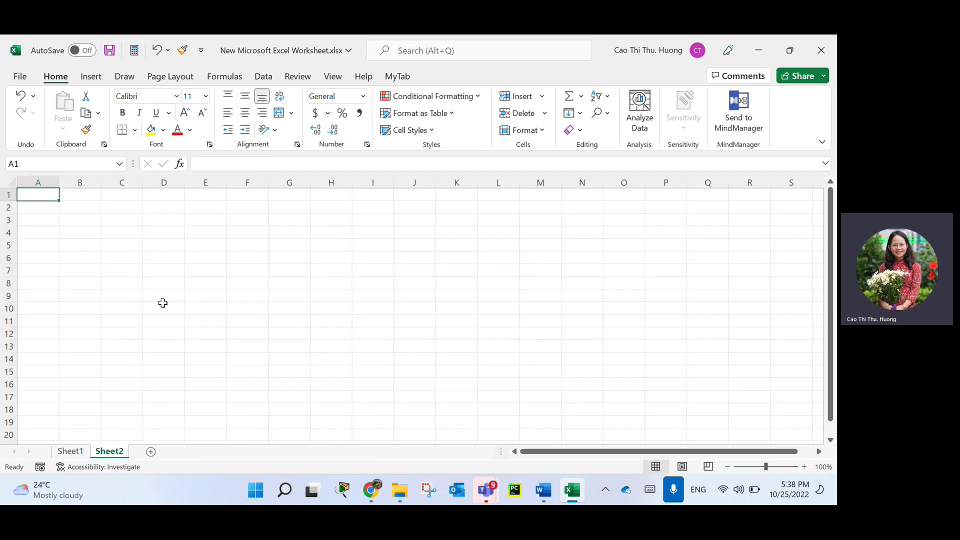
scroll(295, 377, up, 4)
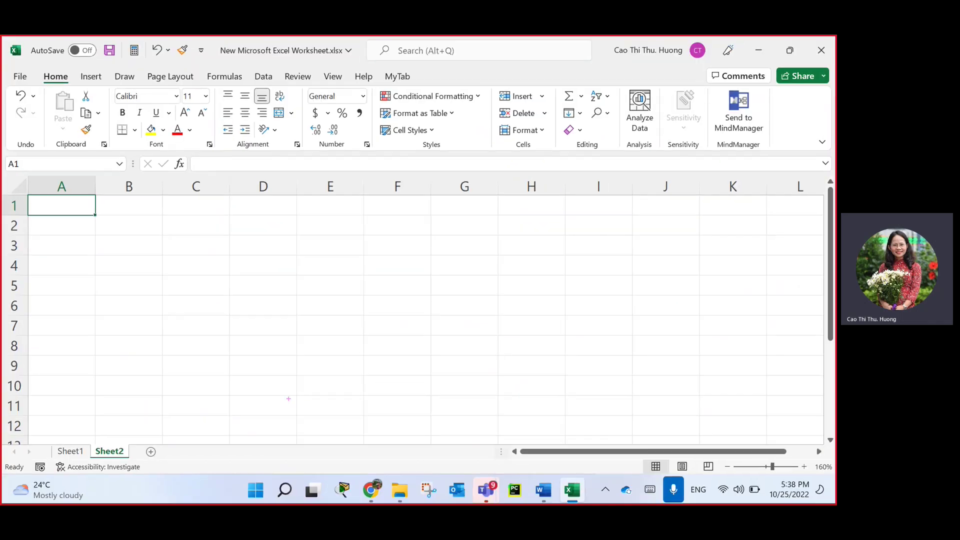
mouse_move(173, 433)
mouse_down()
mouse_move(126, 462)
mouse_move(117, 440)
mouse_move(185, 443)
mouse_move(113, 470)
mouse_move(173, 434)
mouse_up()
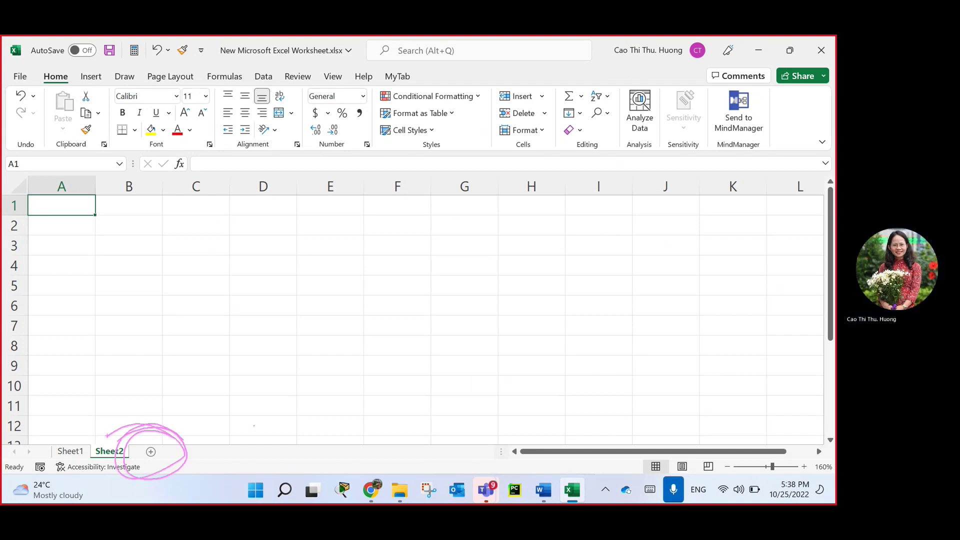
key(Escape)
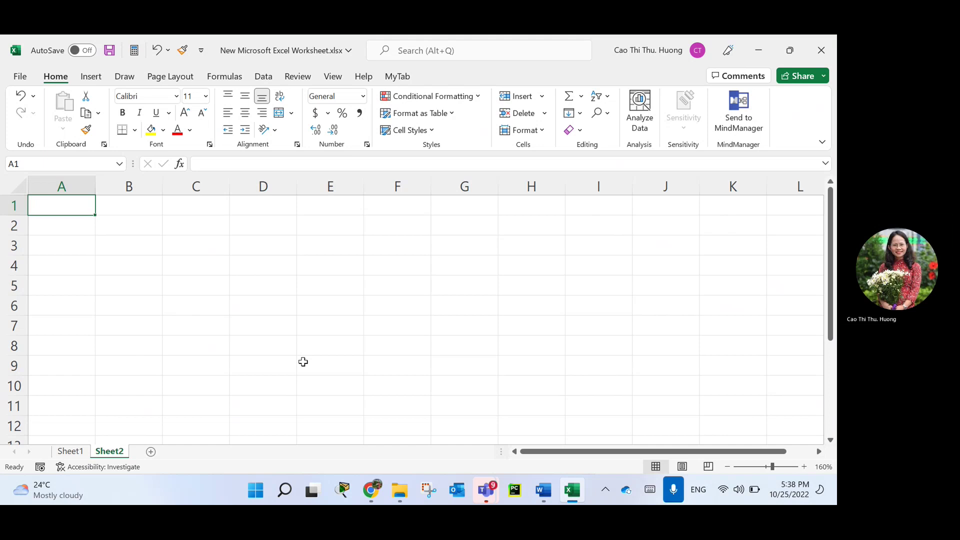
click(302, 362)
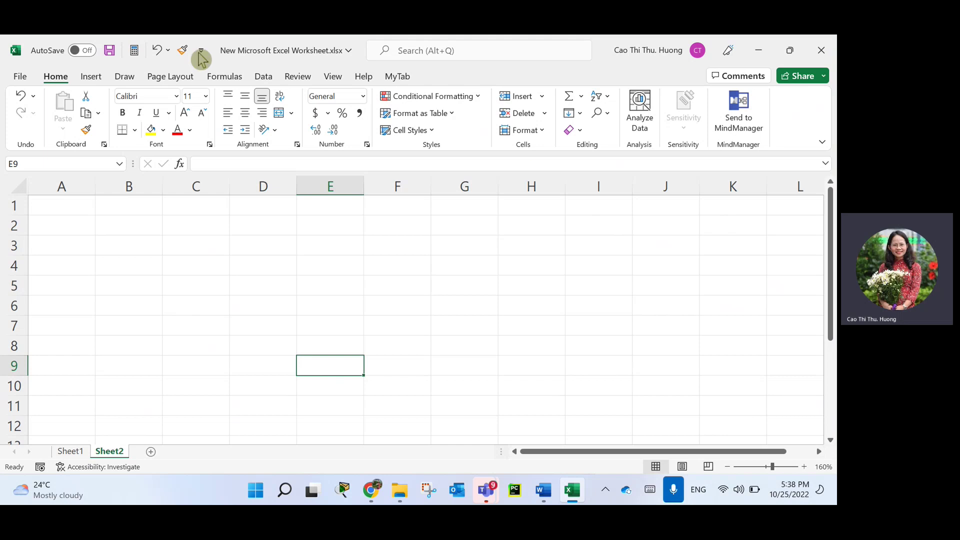
Enter the heading STT in A1 and make column A slightly wider.
click(53, 202)
text(STT)
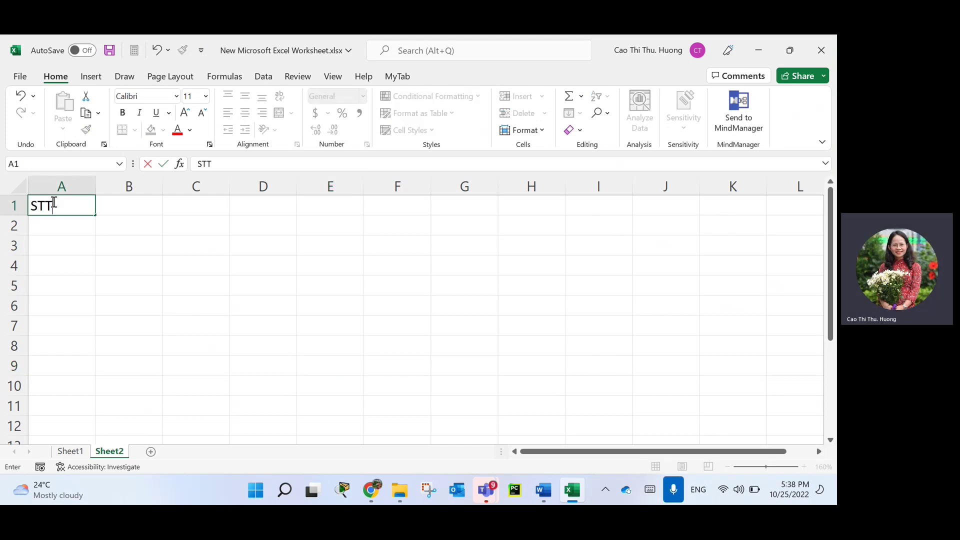
key(Return)
double_click(95, 186)
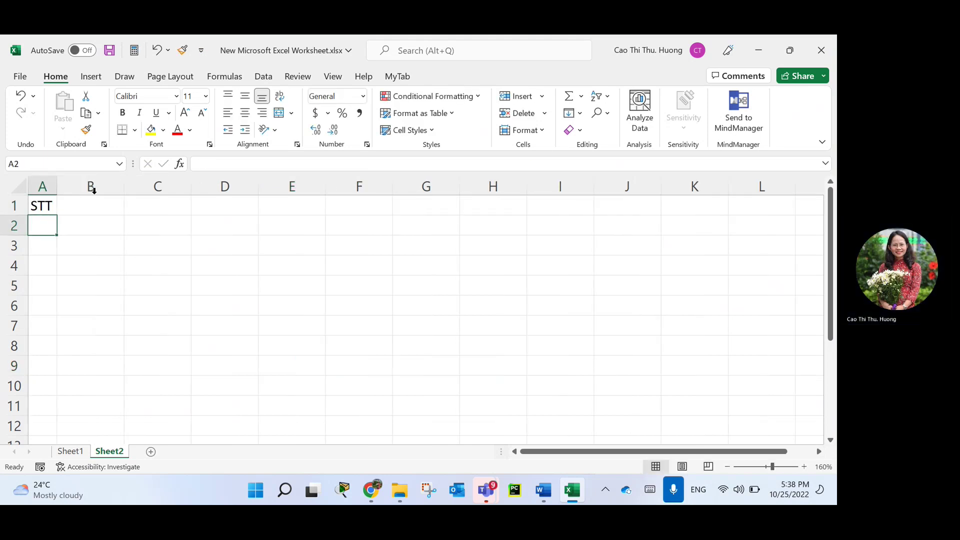
drag(60, 185, 78, 185)
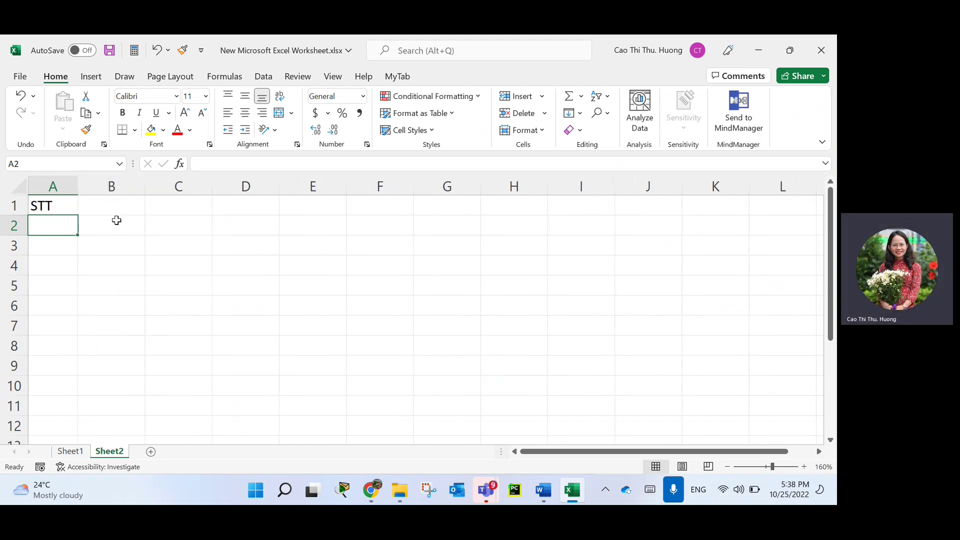
click(62, 208)
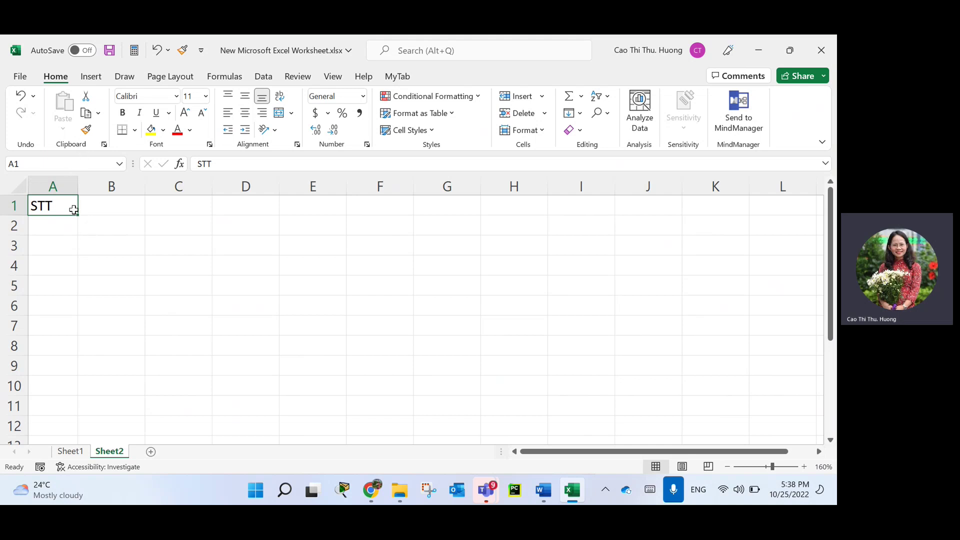
click(422, 131)
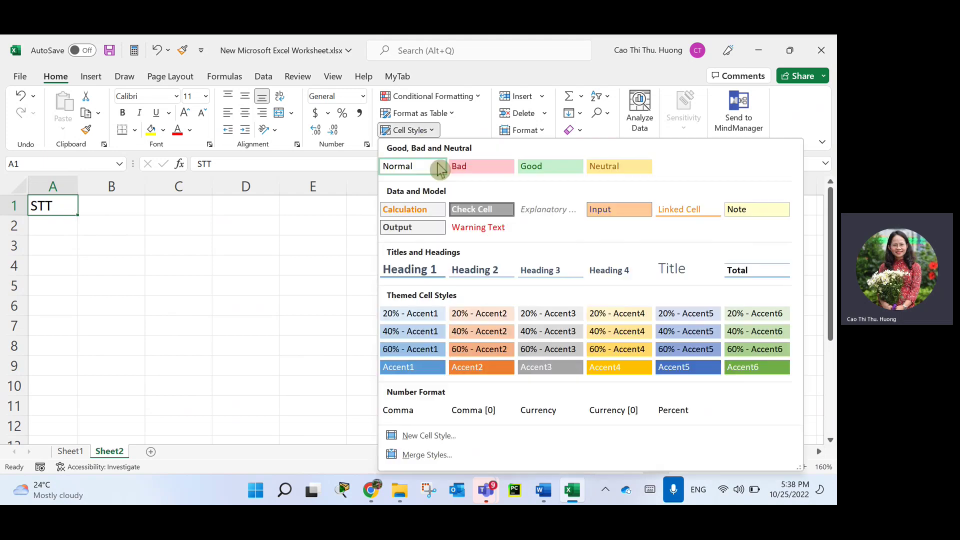
Style the STT heading as Calculation and the cells below it in column A as Note.
click(422, 210)
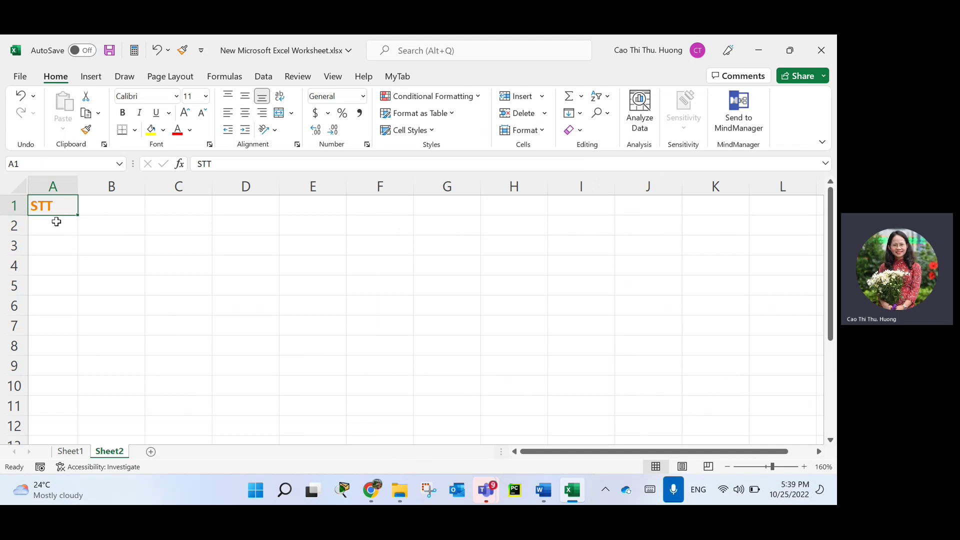
drag(54, 222, 45, 422)
click(432, 130)
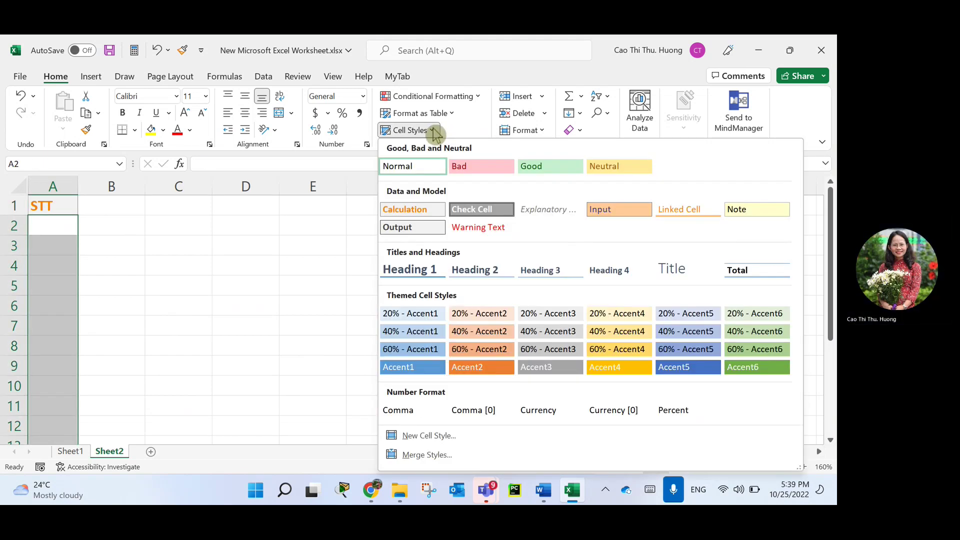
click(761, 213)
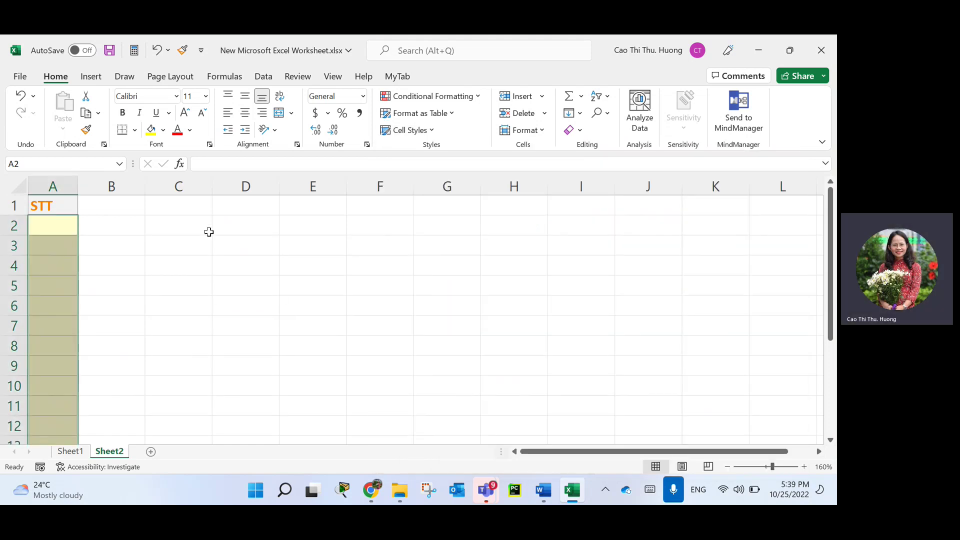
click(63, 224)
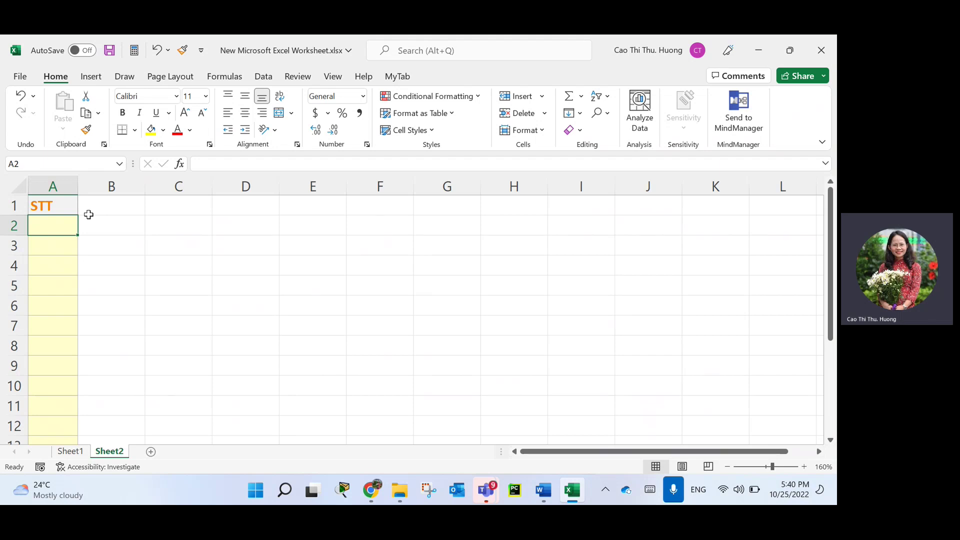
Enter 1 and 2 in A2:A3 and fill the series down to 12 in A13.
text(1)
key(Return)
text(2)
key(Return)
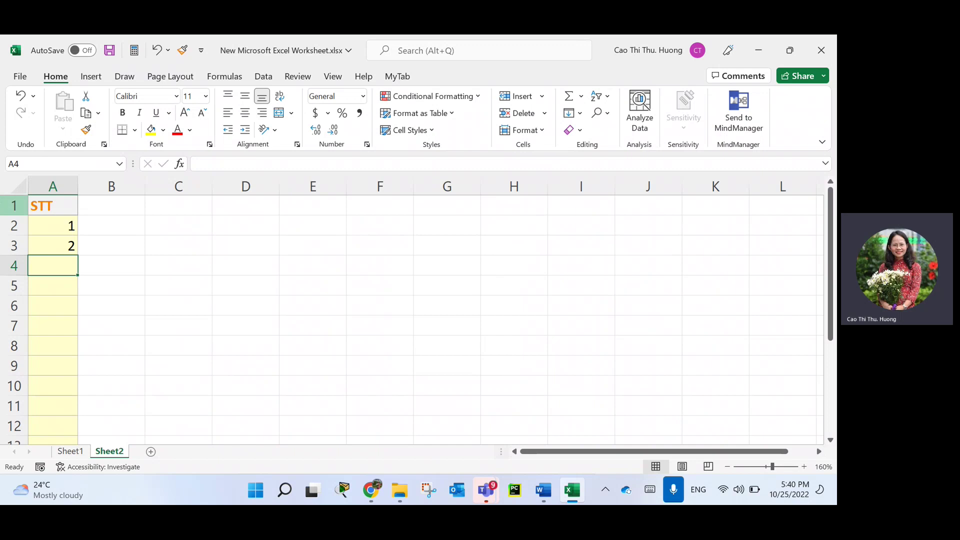
drag(71, 226, 71, 245)
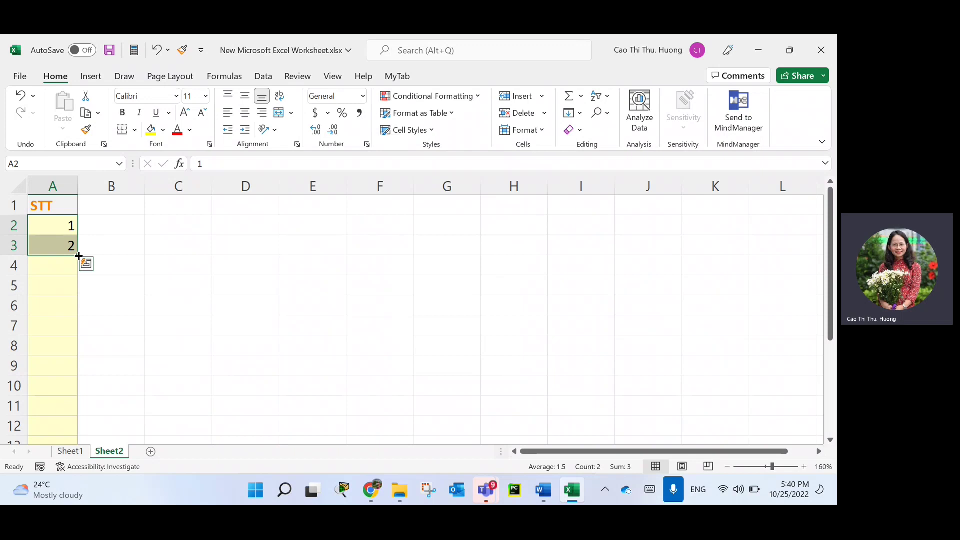
drag(79, 256, 84, 407)
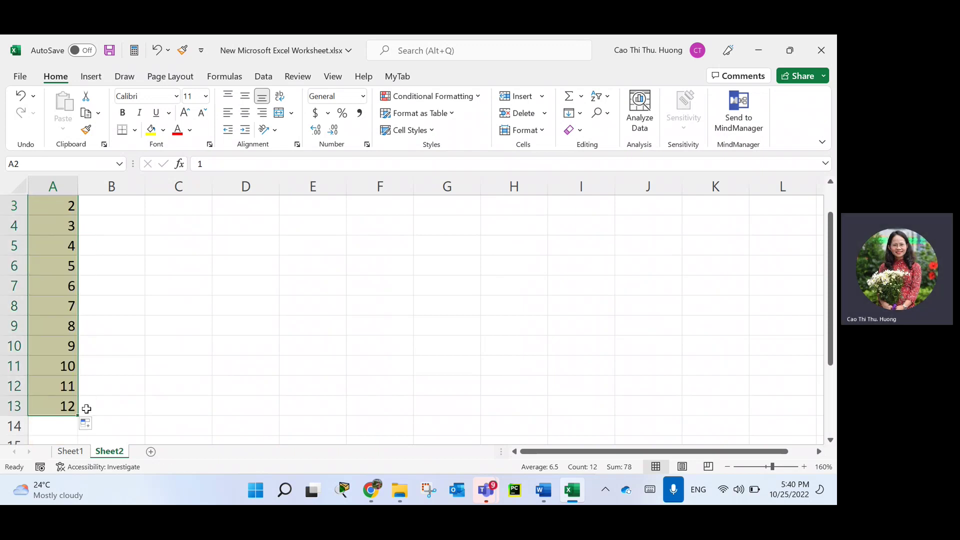
scroll(85, 405, up, 1)
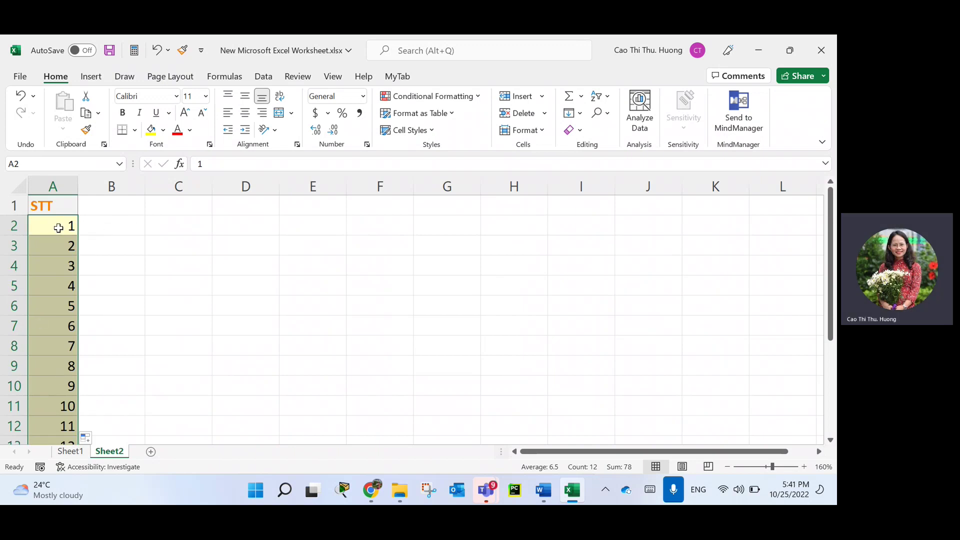
drag(59, 226, 59, 245)
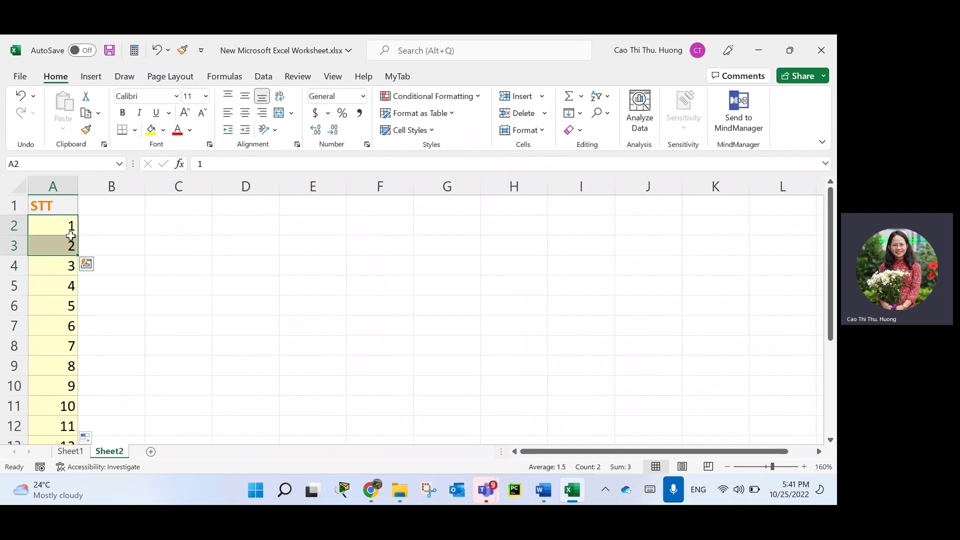
drag(79, 255, 75, 409)
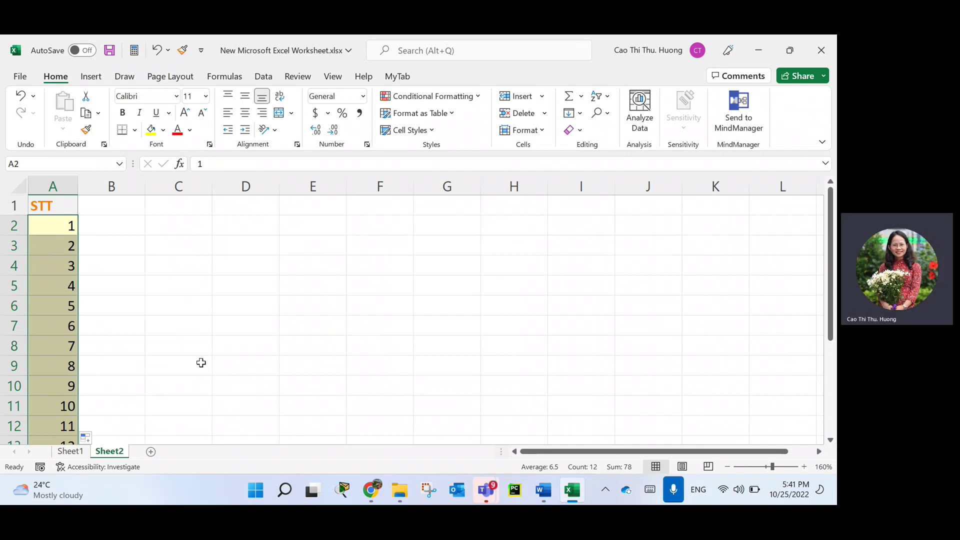
click(121, 199)
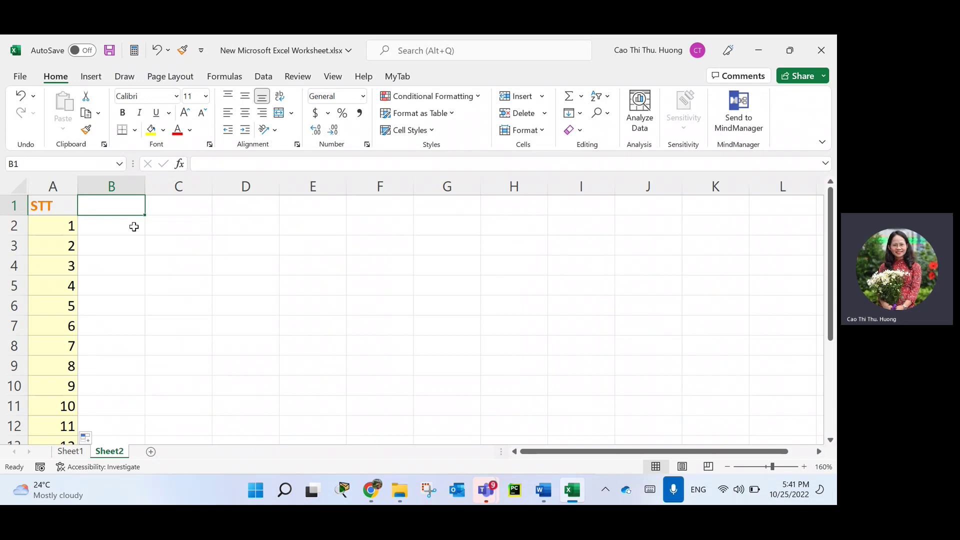
text(STT)
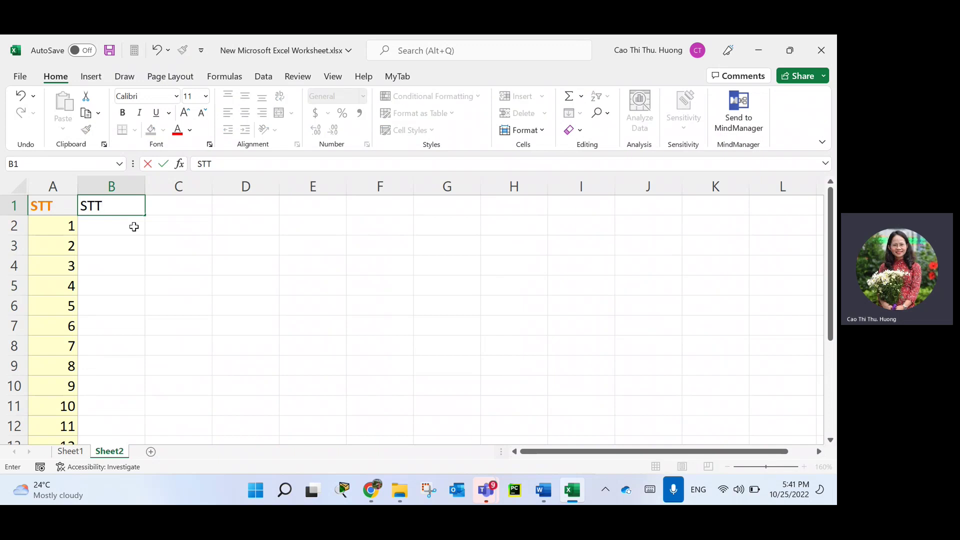
key(Return)
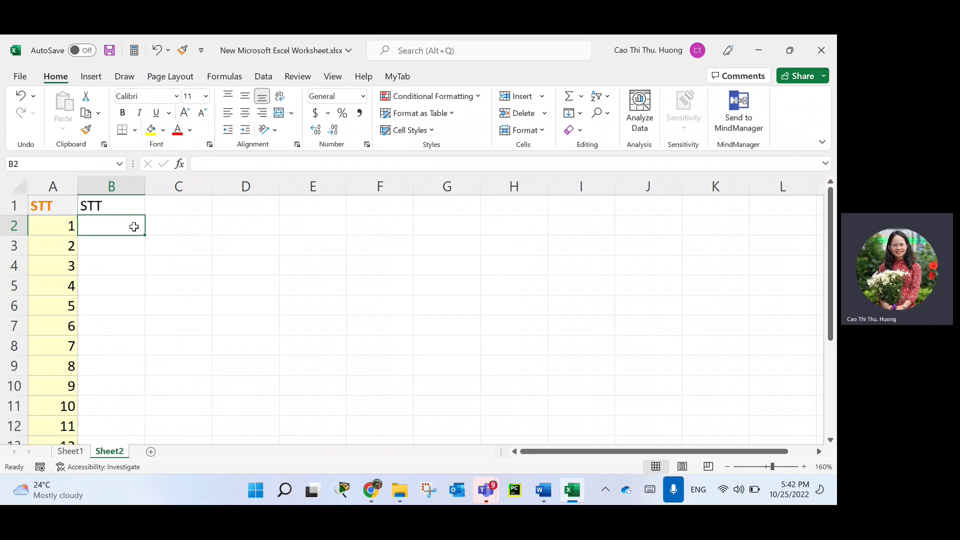
key(ctrl+z)
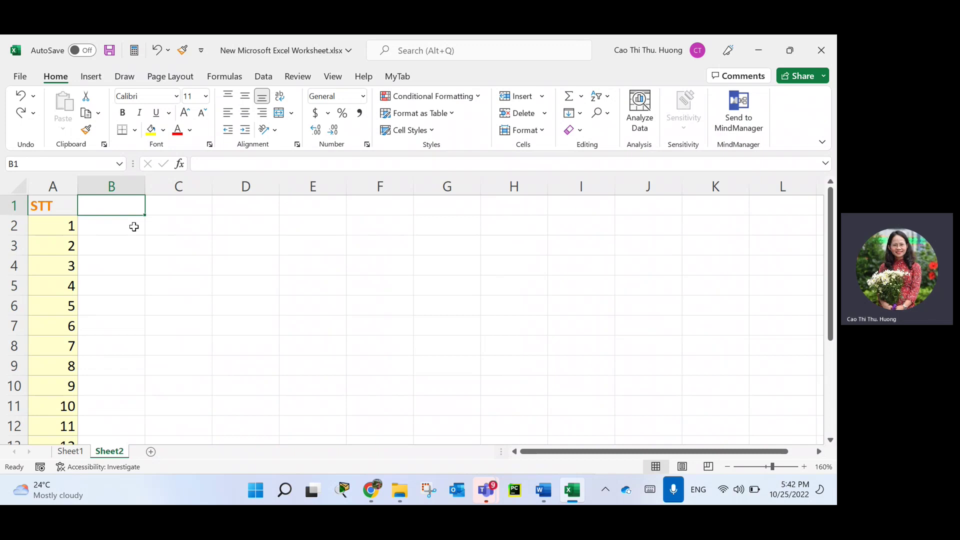
Insert a new blank column B beside the numbered STT column.
click(106, 180)
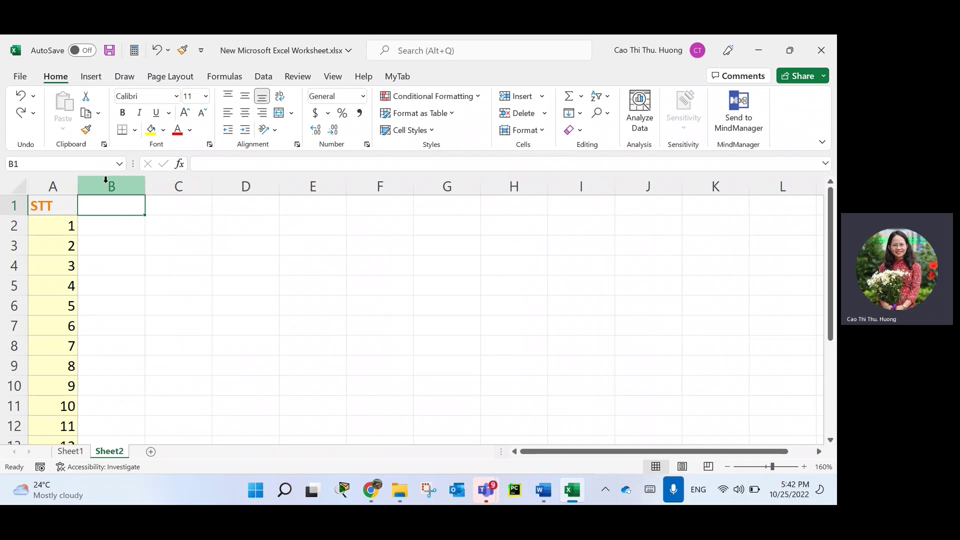
right_click(105, 179)
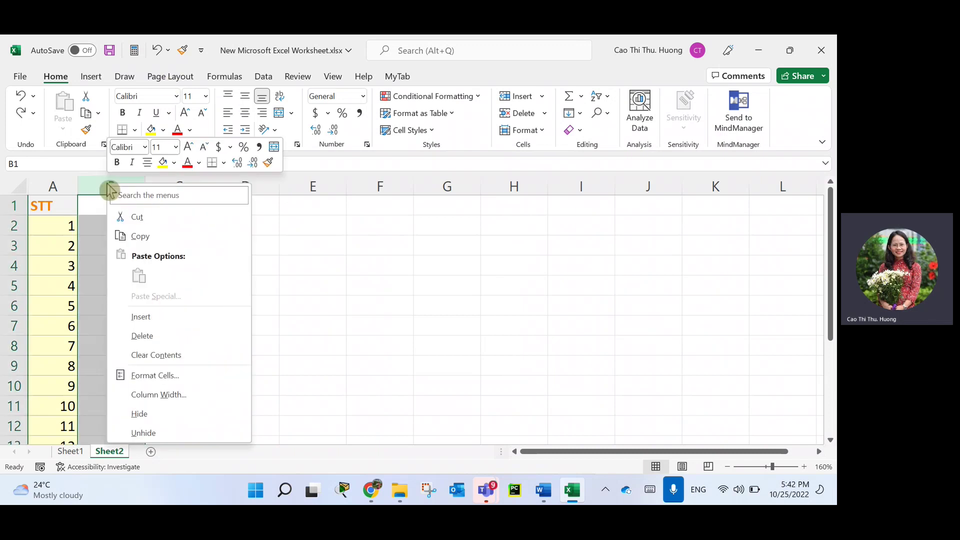
click(151, 317)
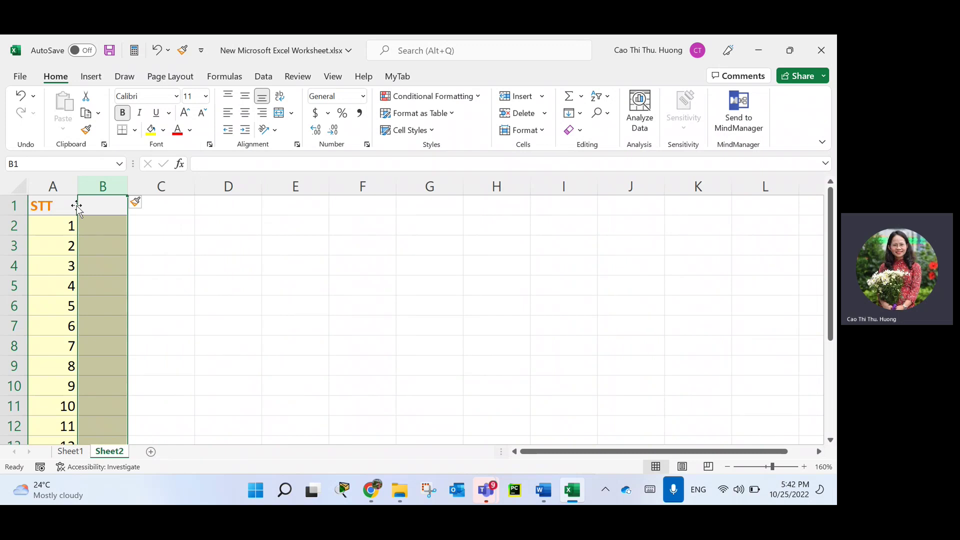
scroll(25, 432, down, 3)
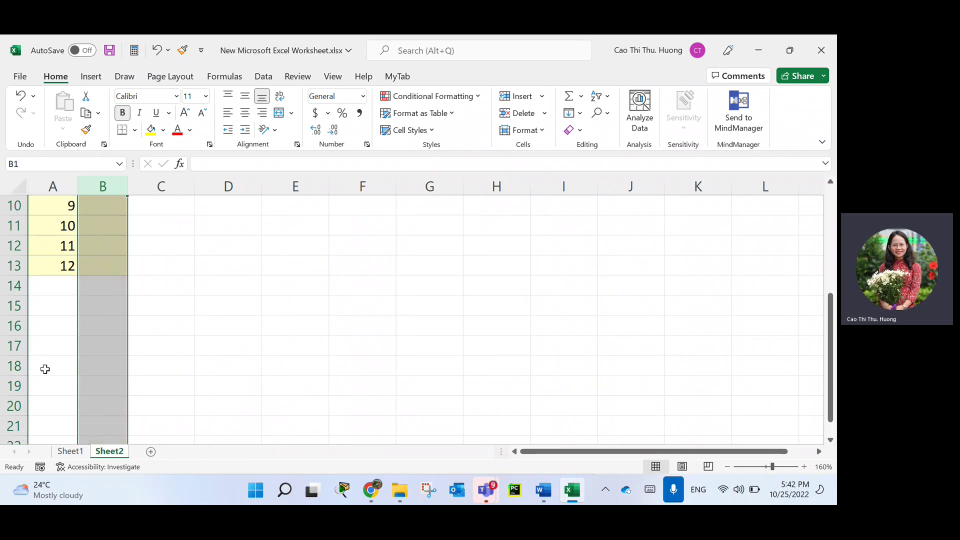
scroll(45, 369, up, 2)
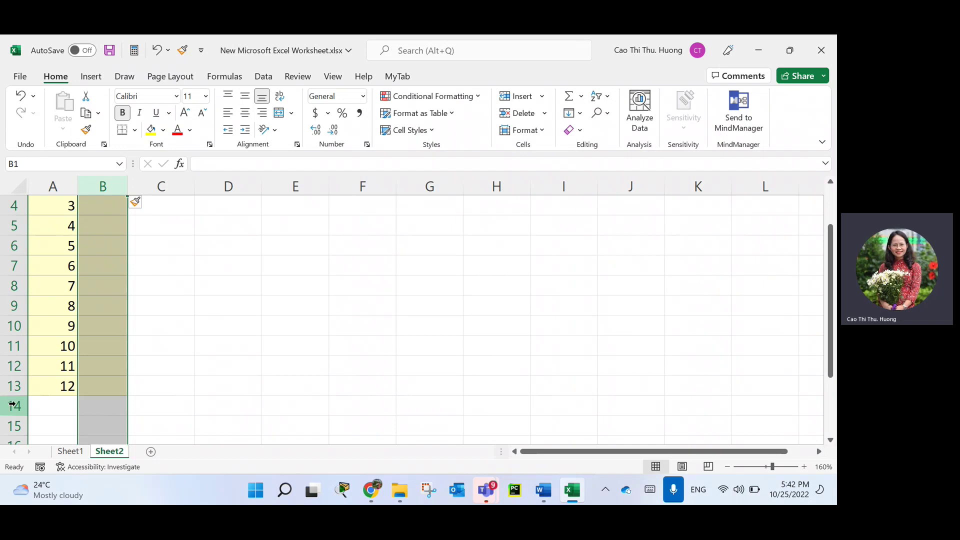
Select row 14, then close its context menu without making changes.
click(12, 405)
right_click(14, 406)
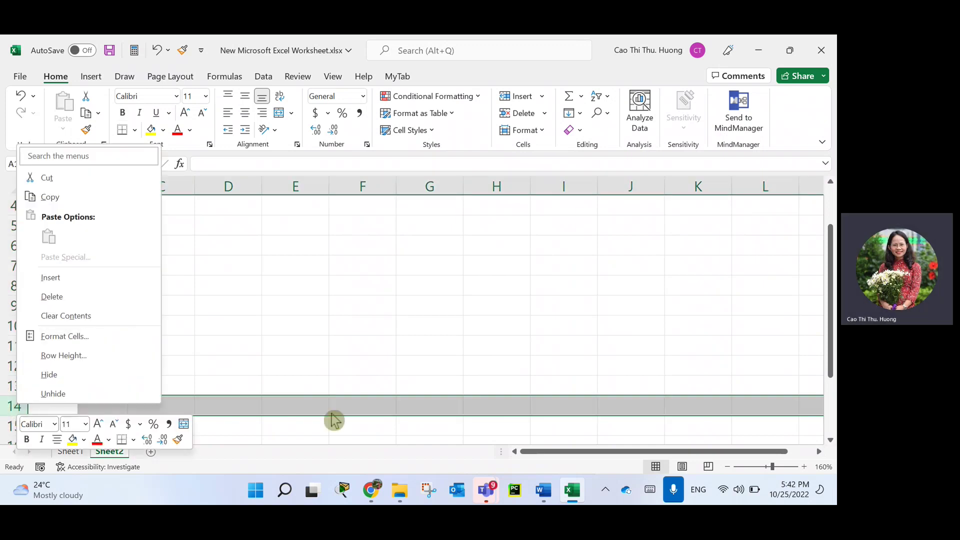
key(Escape)
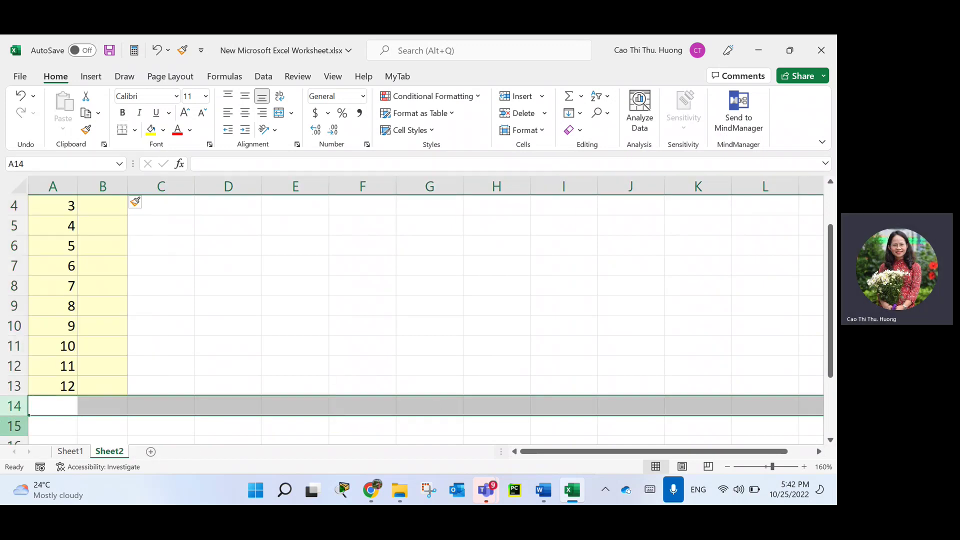
Give cells A14:B14 the orange Accent2 cell style.
click(68, 404)
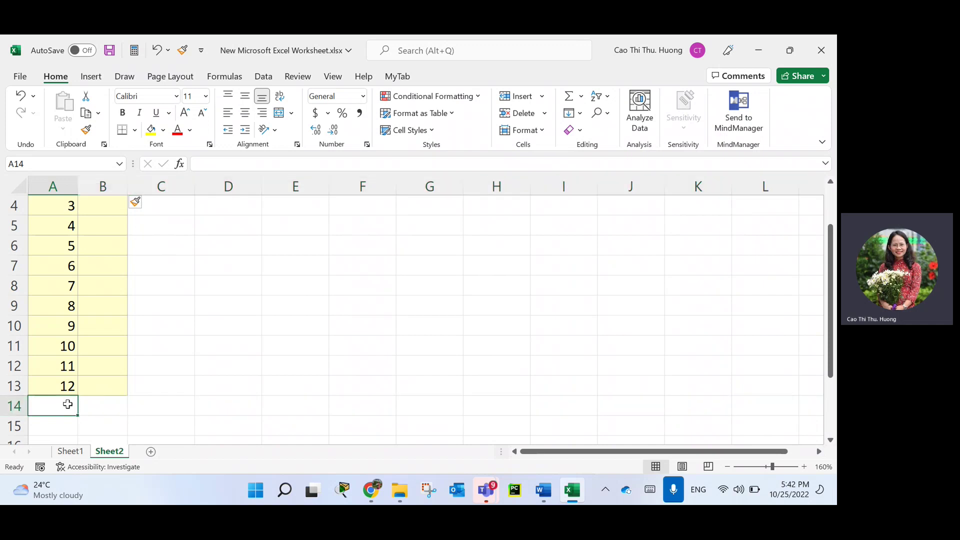
drag(67, 404, 103, 405)
click(436, 129)
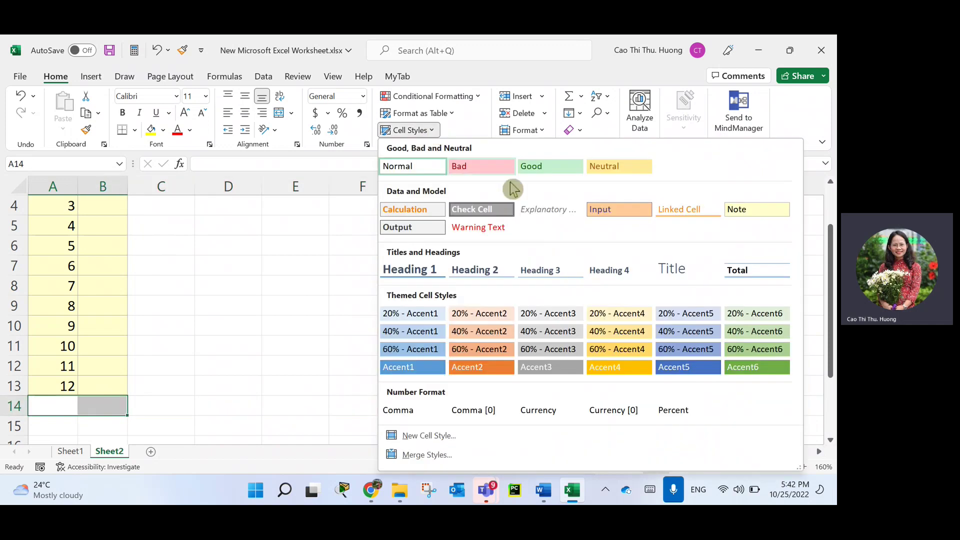
click(599, 350)
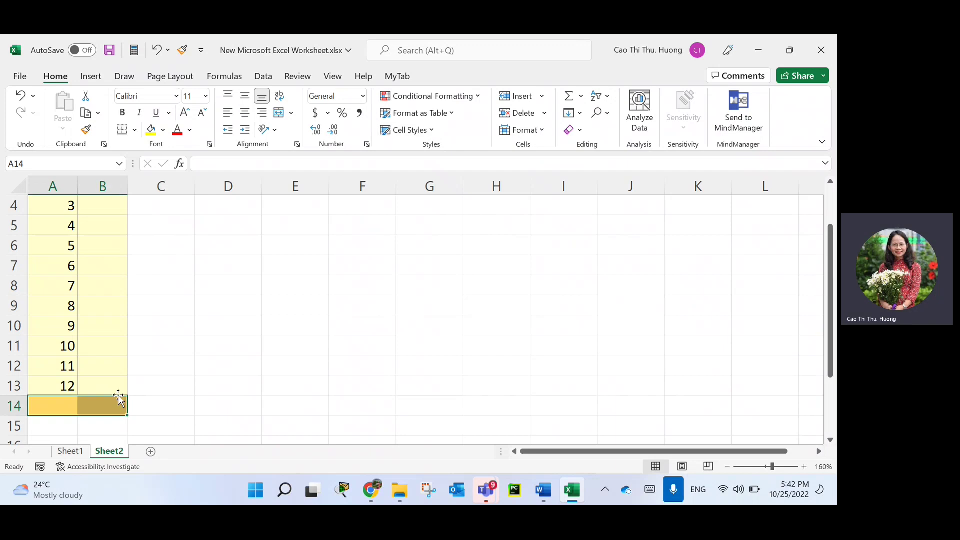
click(436, 130)
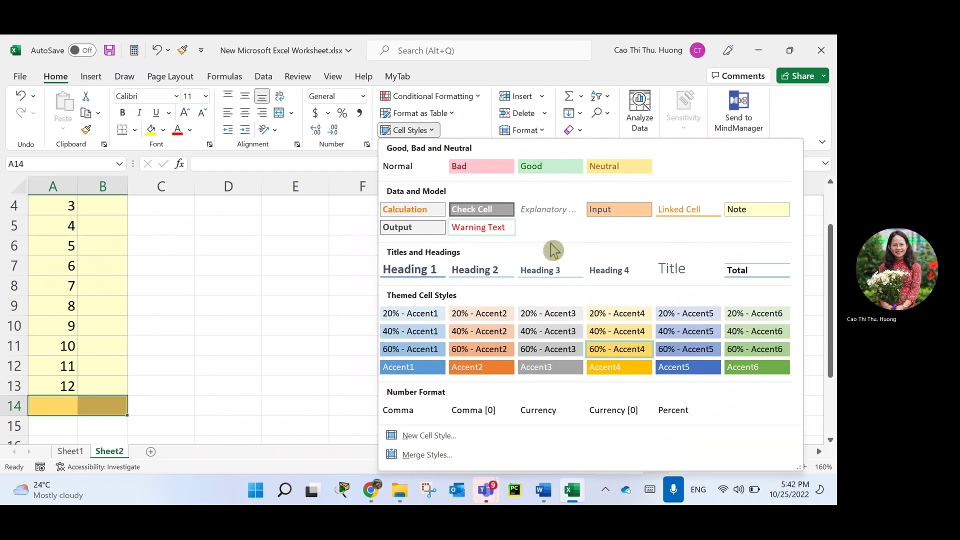
click(482, 367)
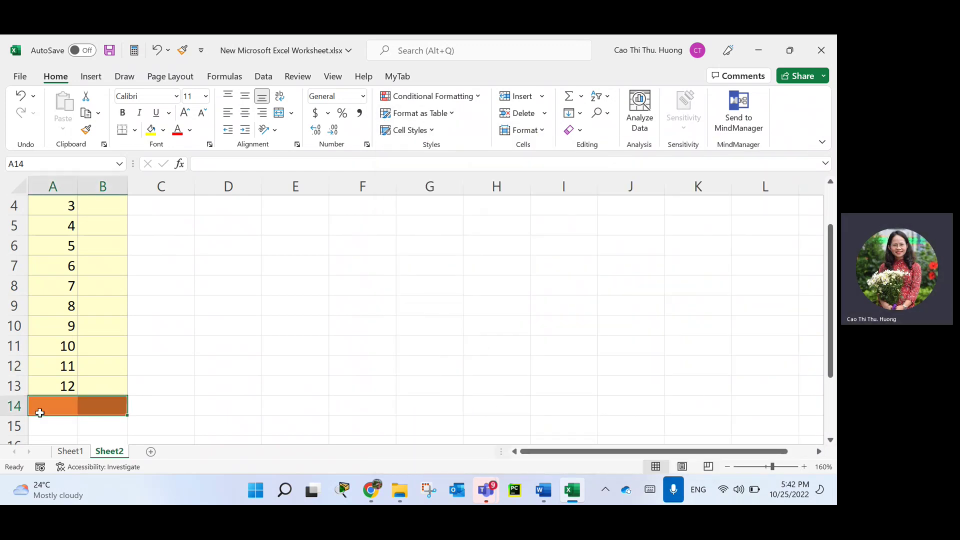
Insert a blank row above, moving the orange band down to row 15.
right_click(14, 406)
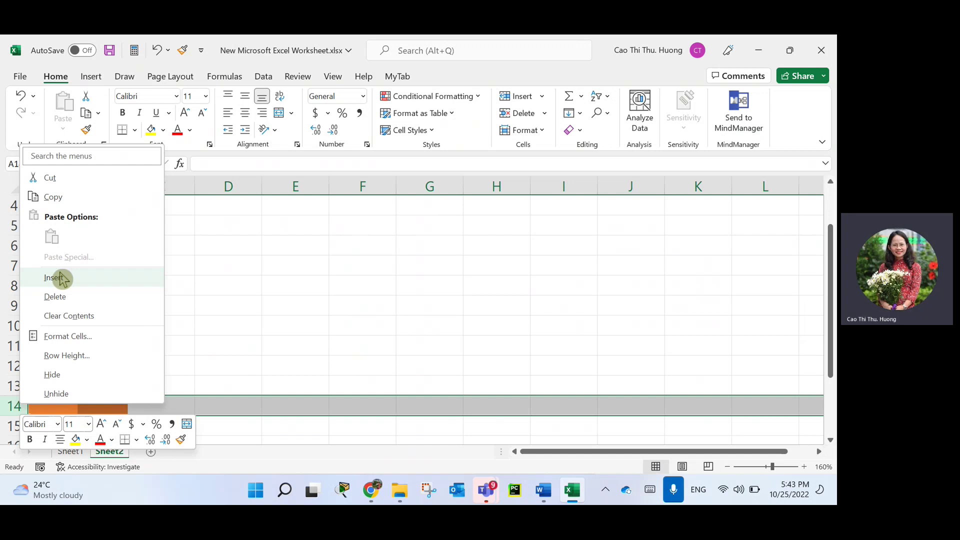
click(238, 398)
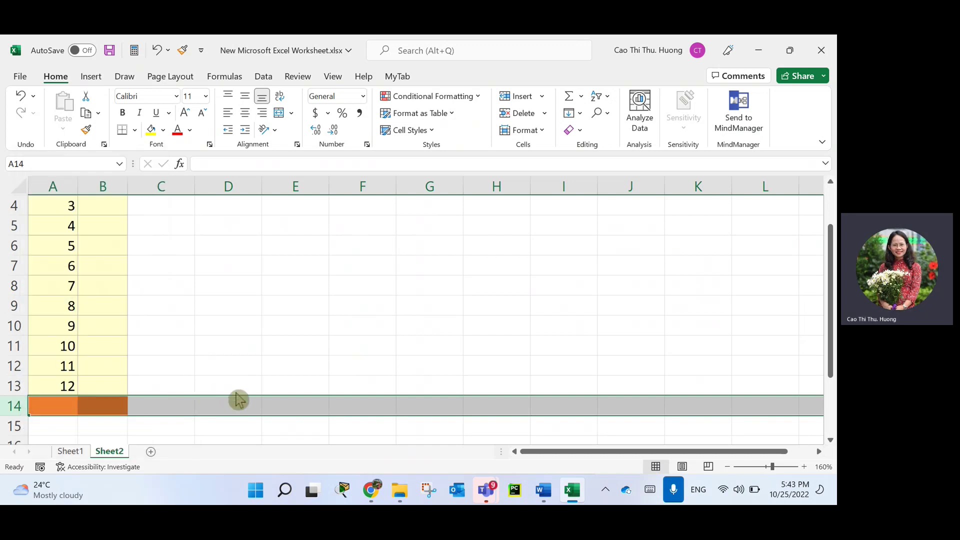
right_click(18, 405)
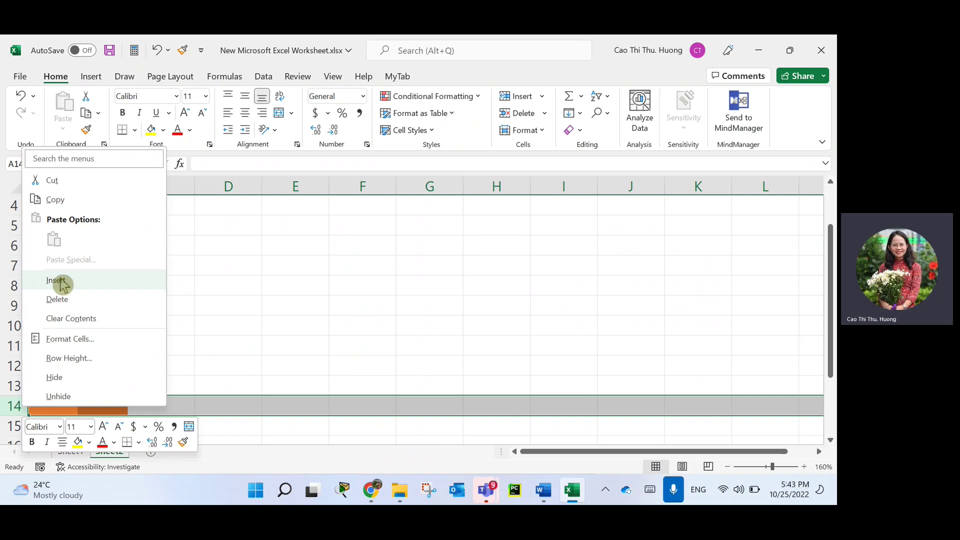
click(59, 283)
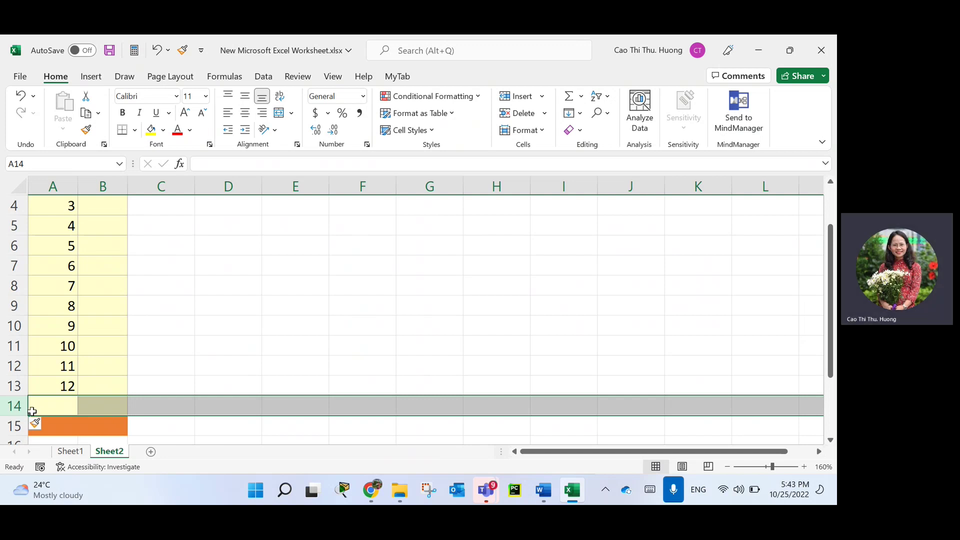
click(145, 415)
Enter the heading STT in B1 and the starting value 7 in B2.
scroll(91, 347, up, 1)
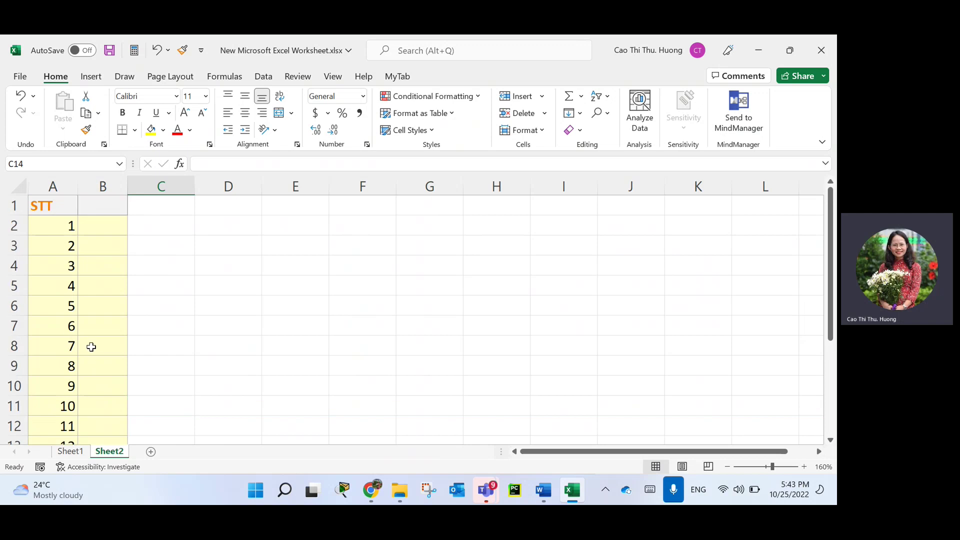
click(107, 204)
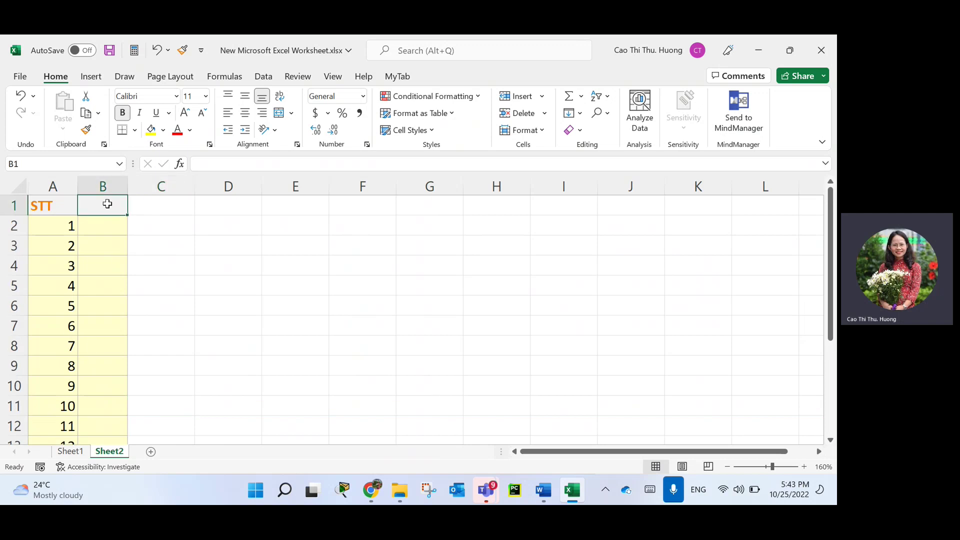
text(STT)
key(Return)
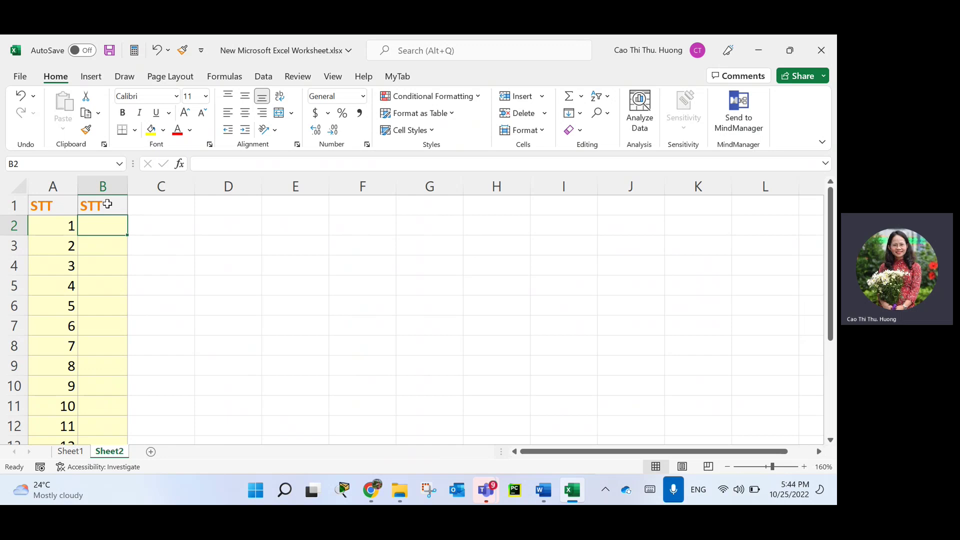
text(7)
key(Return)
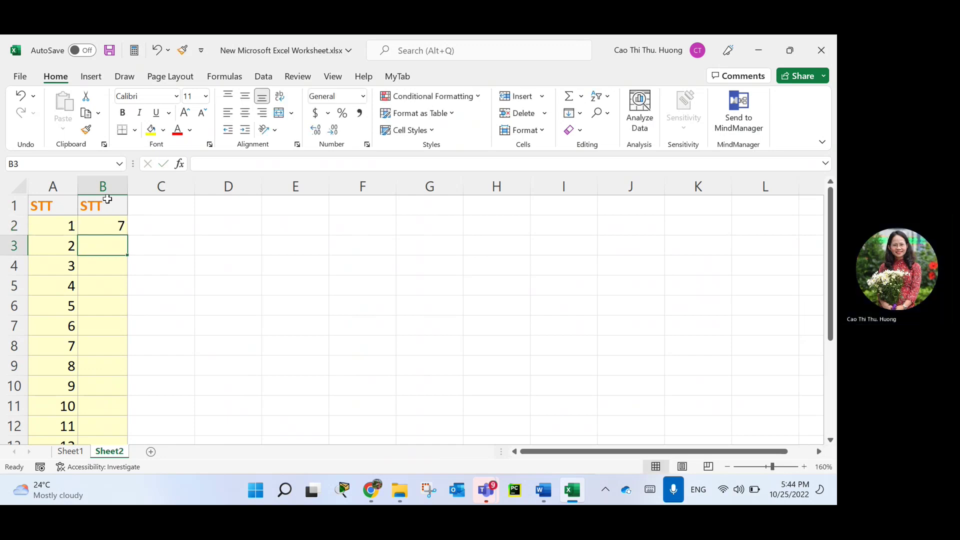
Fill column B downward from 7 to 19 in B14.
click(120, 226)
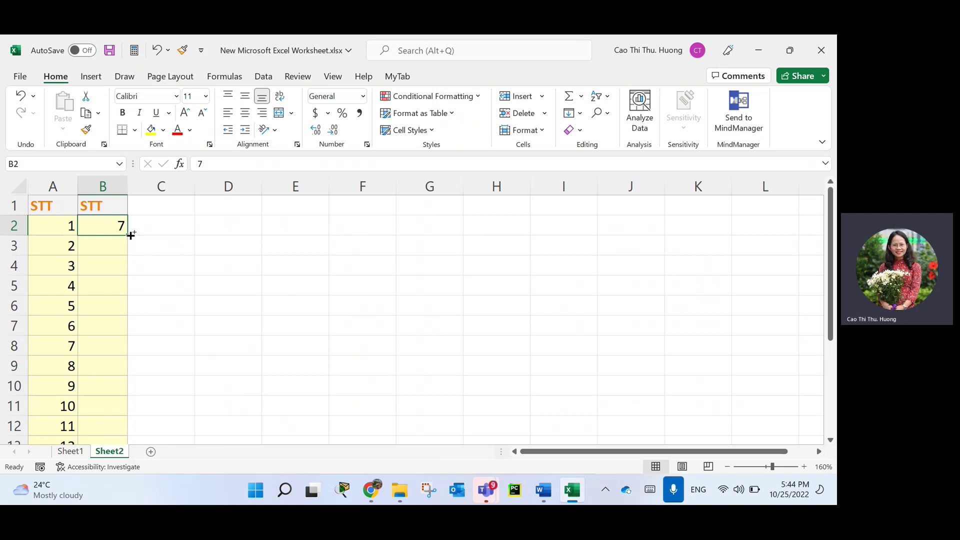
drag(131, 235, 126, 426)
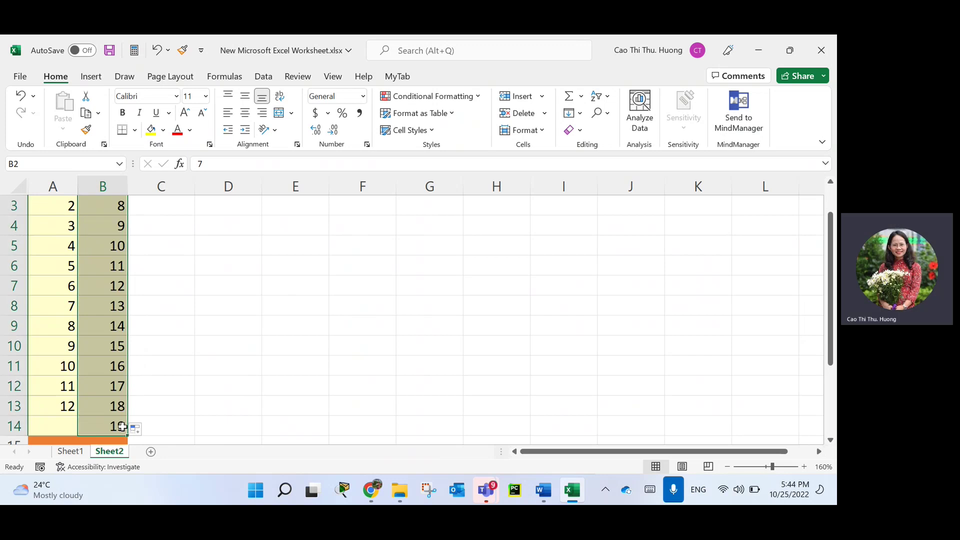
scroll(149, 384, up, 1)
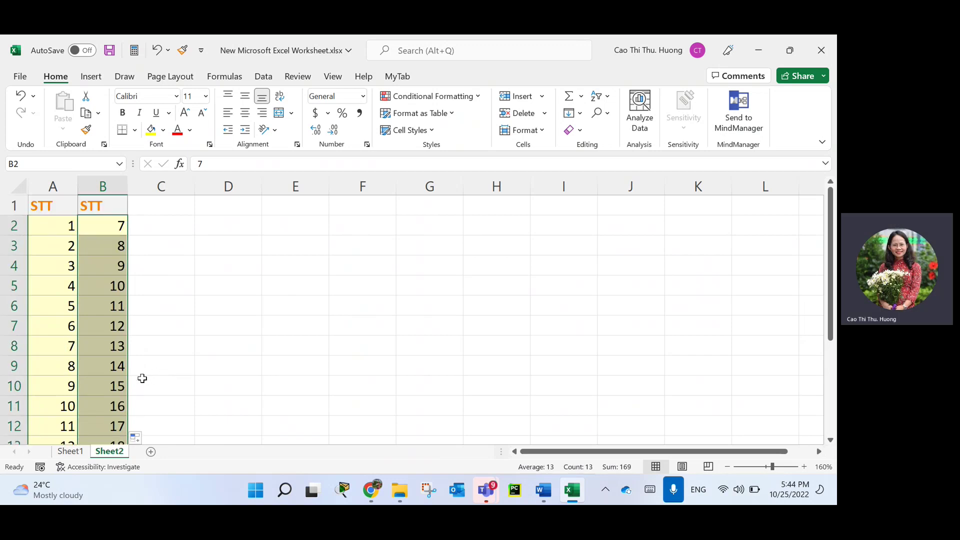
click(114, 228)
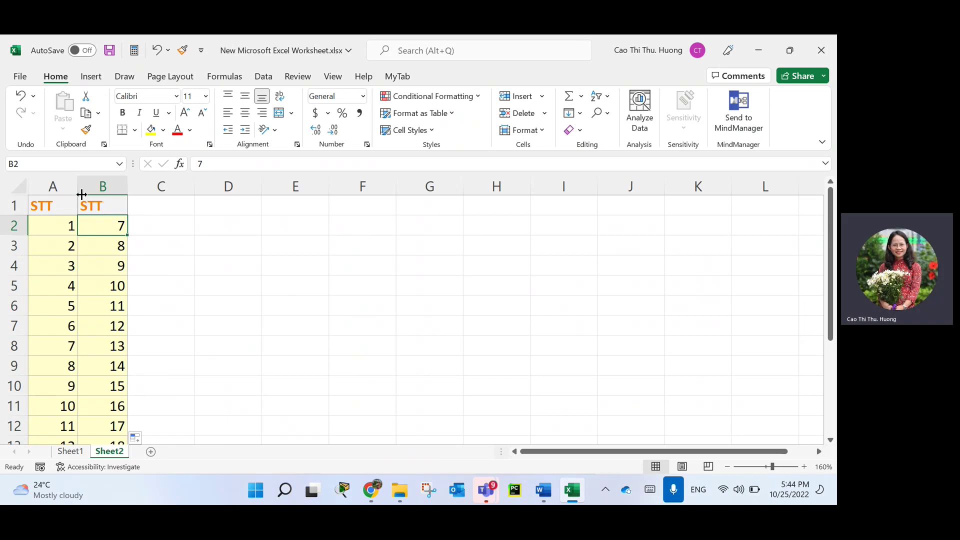
Insert a new column C headed 'Chuỗi kí tự' and widen it to fit.
right_click(160, 185)
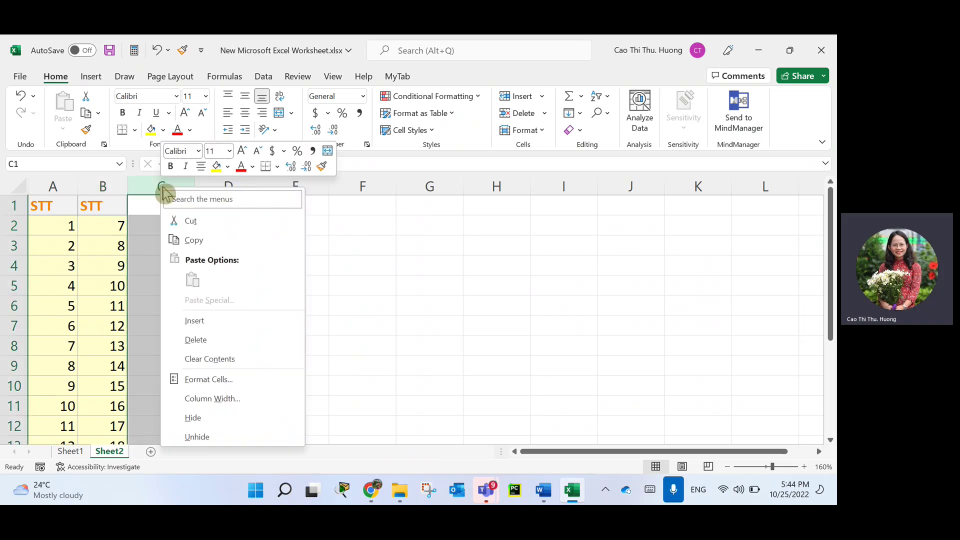
click(198, 324)
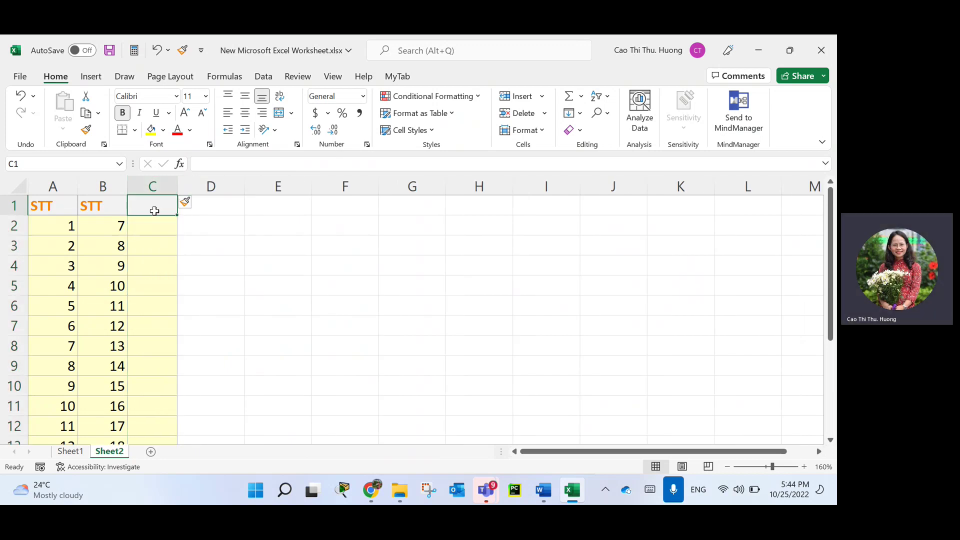
click(155, 211)
text(Chuỗi )
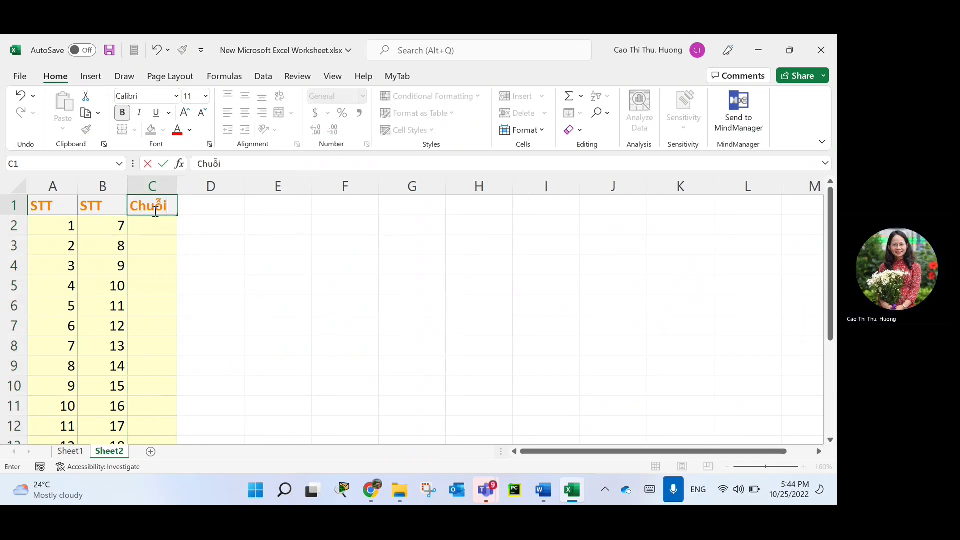
text(kit)
key(BackSpace)
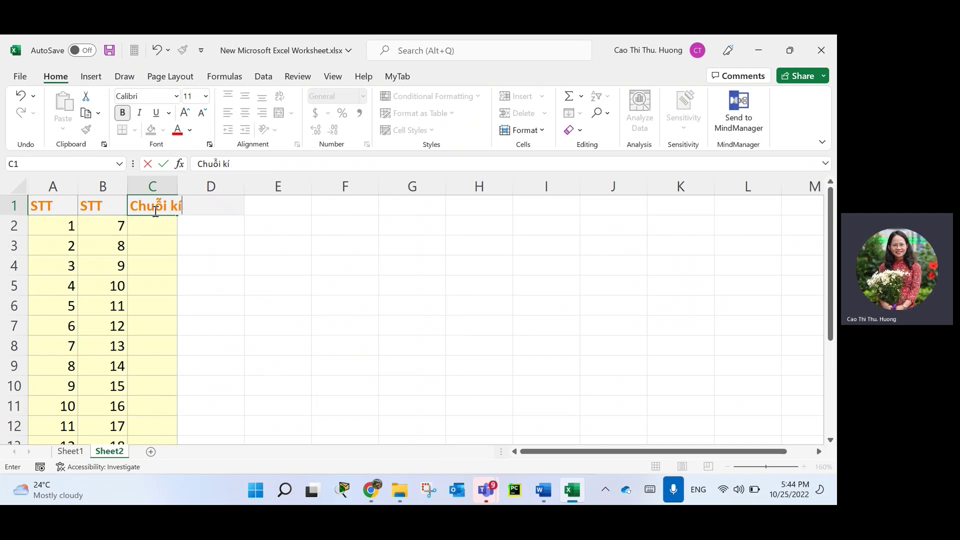
text(í tự)
key(Return)
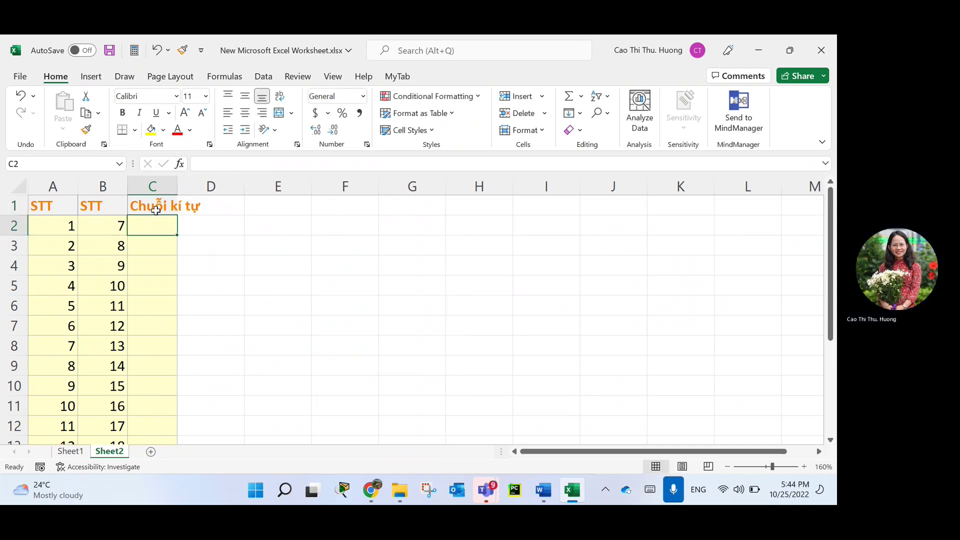
click(177, 186)
double_click(178, 185)
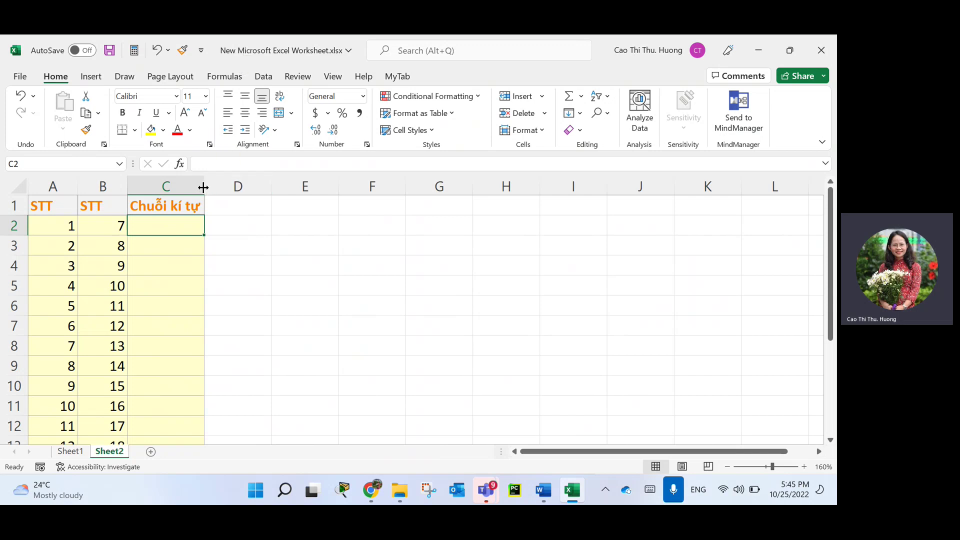
drag(204, 187, 233, 187)
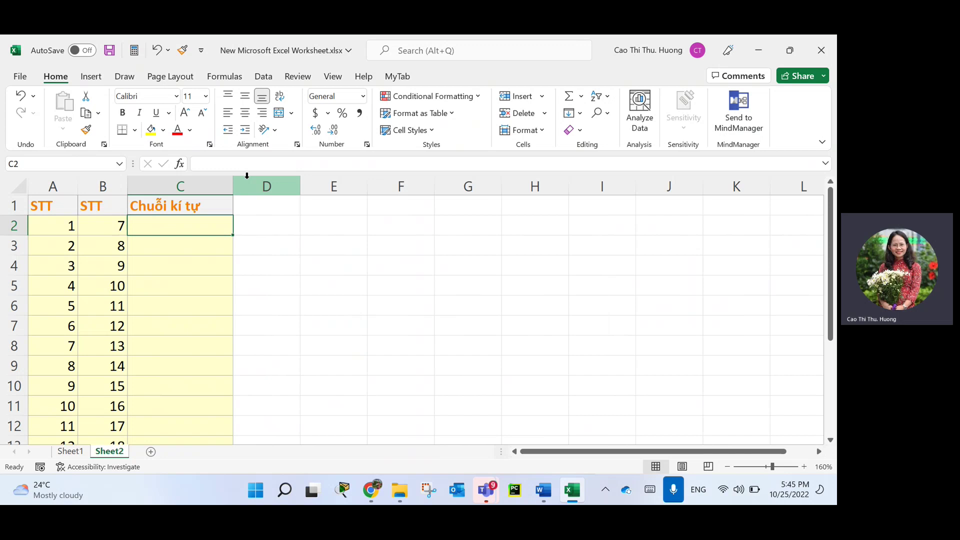
Enter CQ202200001 in C2 and fill codes through CQ202200013 down to C14.
text(C)
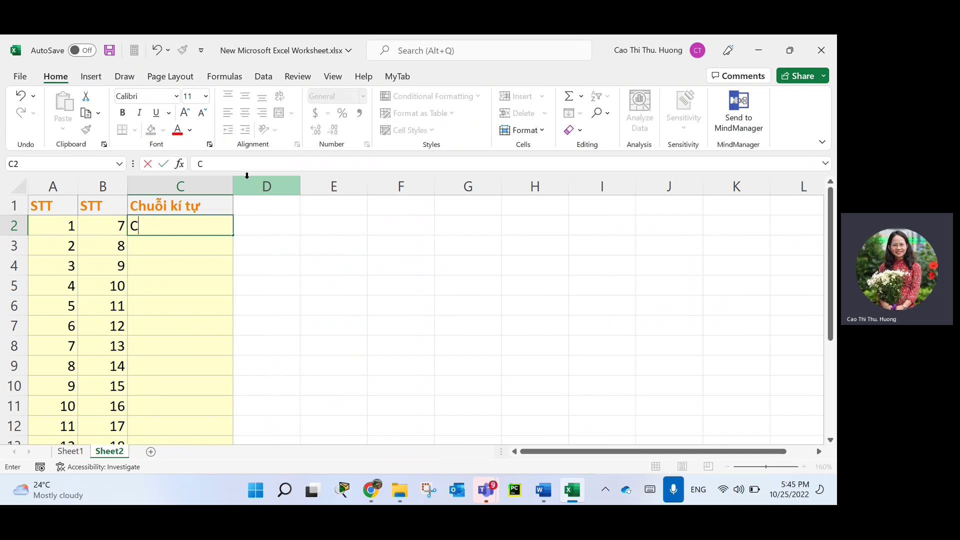
text(Q2022000)
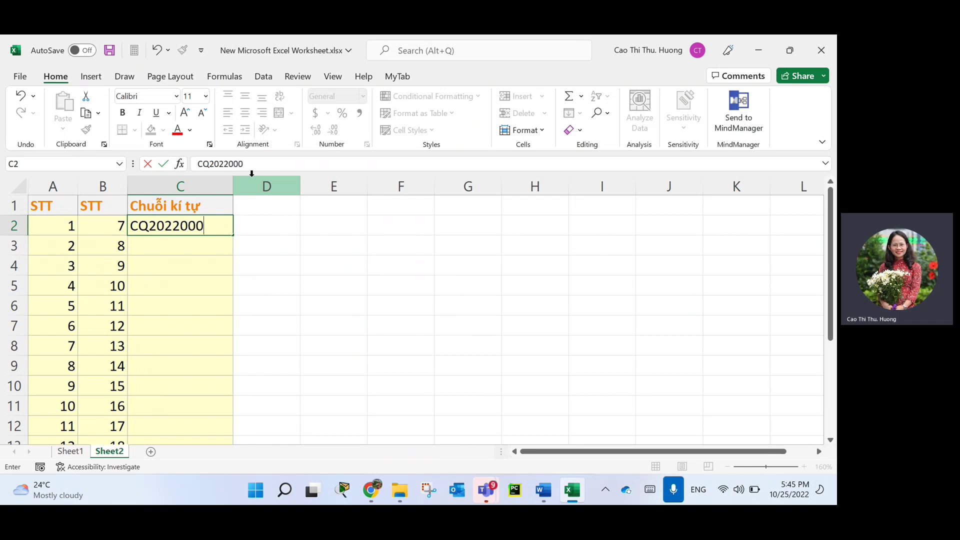
text(01)
key(Return)
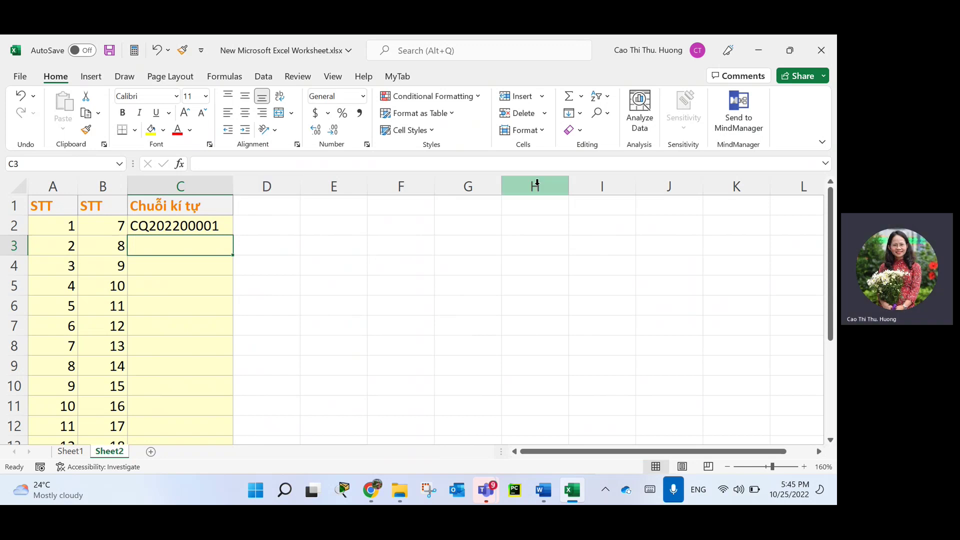
click(183, 224)
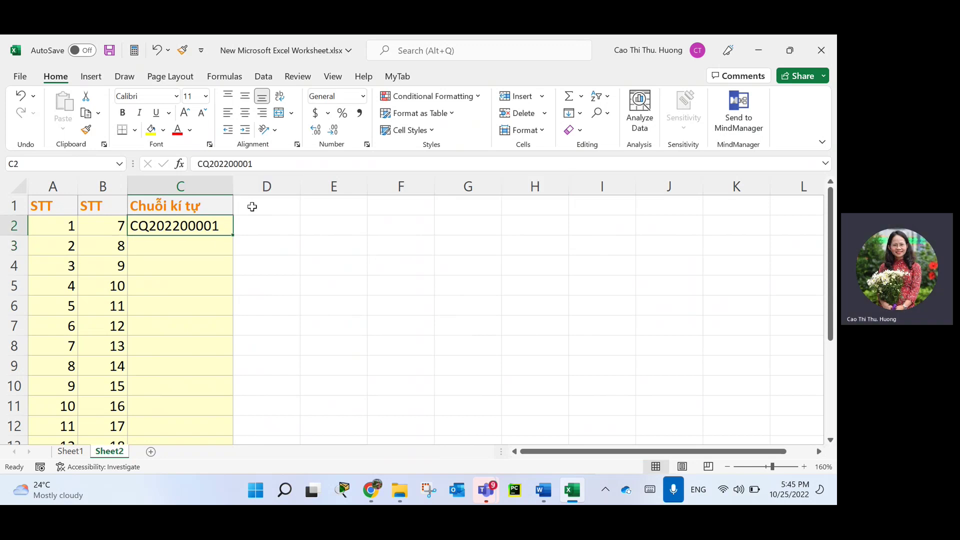
drag(233, 187, 239, 187)
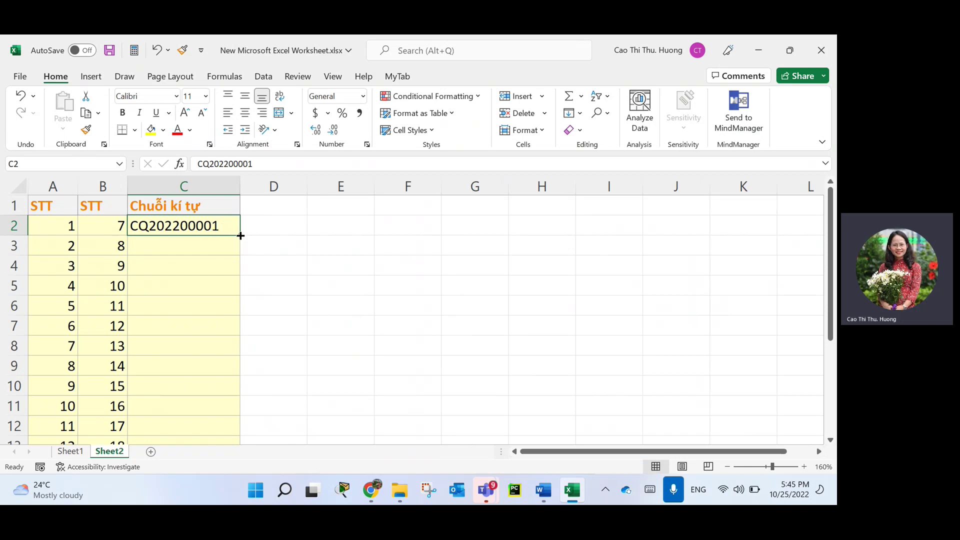
drag(239, 235, 225, 430)
scroll(191, 326, up, 1)
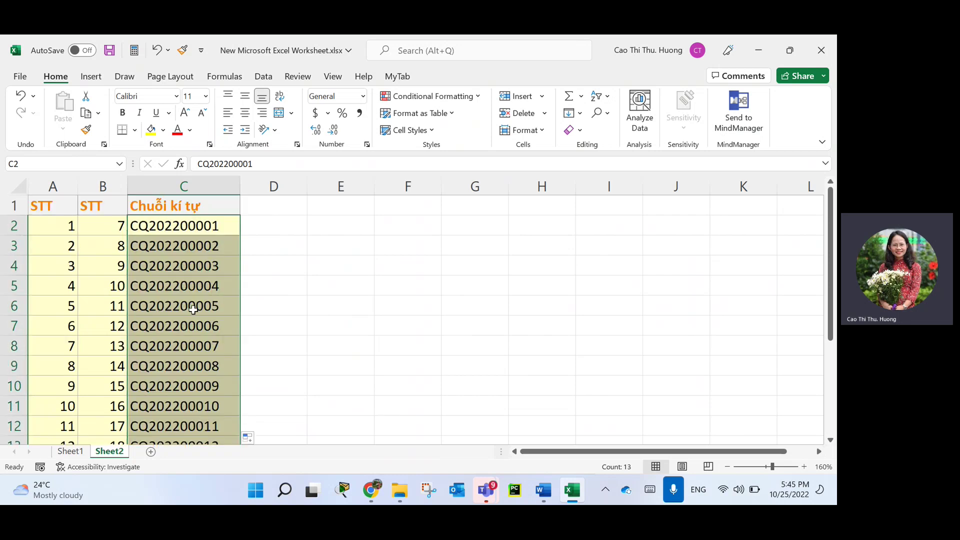
scroll(215, 326, down, 1)
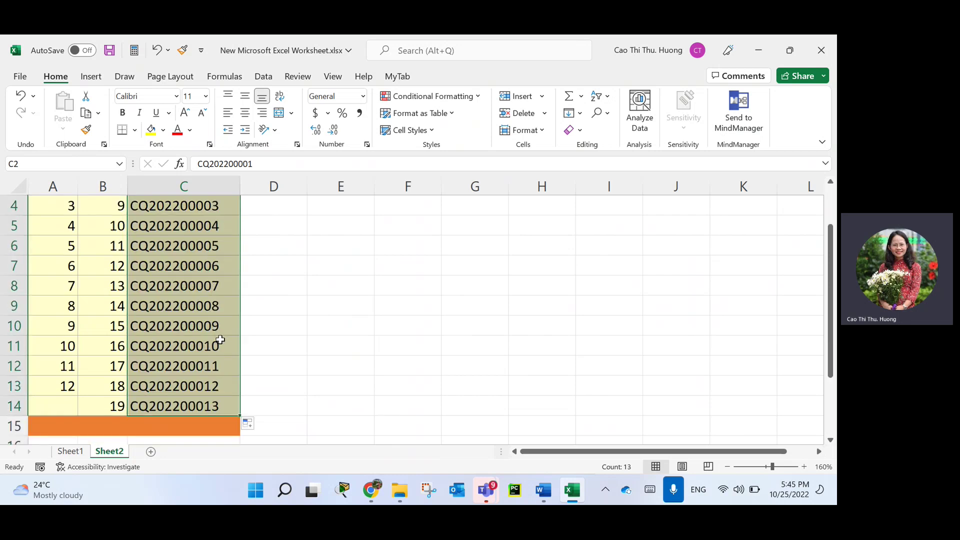
scroll(218, 332, up, 1)
scroll(220, 336, down, 3)
scroll(218, 337, up, 2)
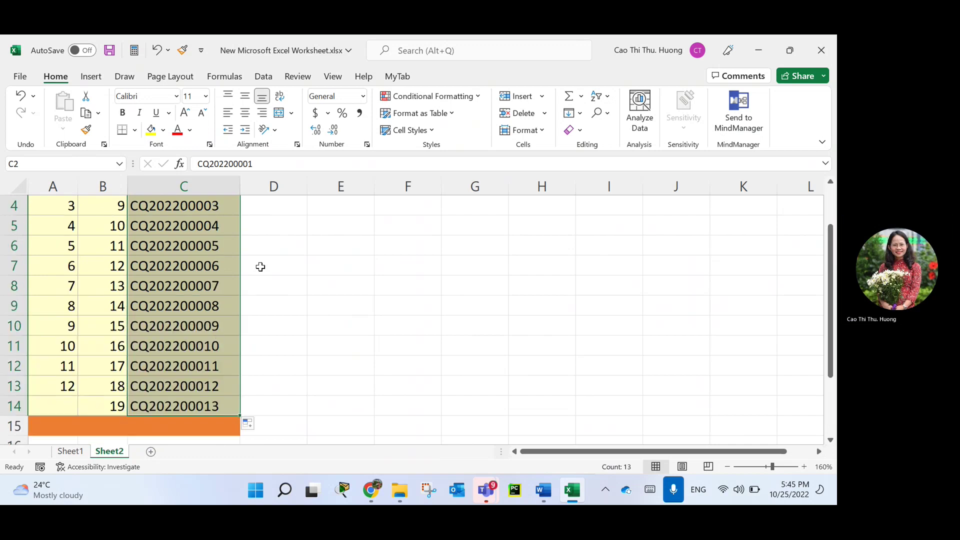
scroll(270, 235, up, 1)
Insert a new column D headed 'Cấp số cộng' and narrow it to fit.
right_click(275, 187)
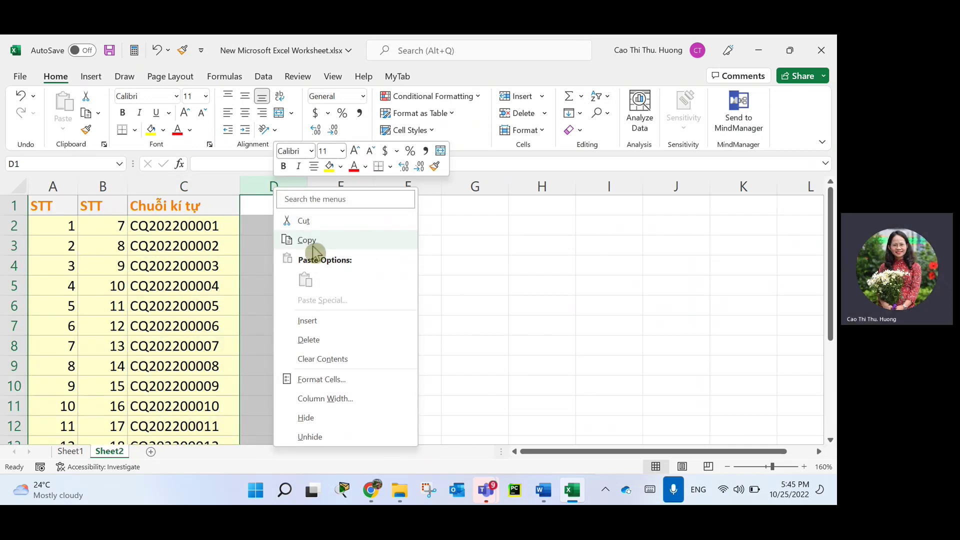
click(314, 325)
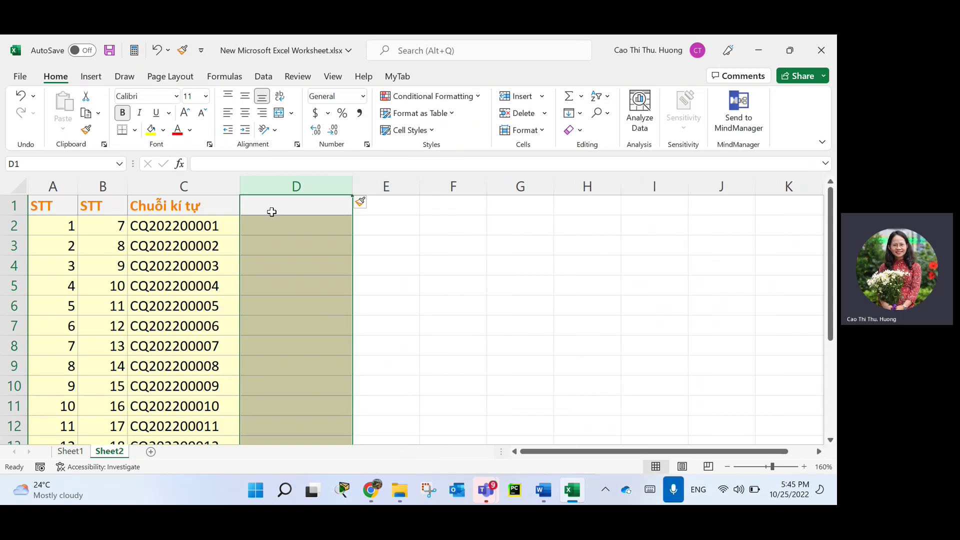
click(273, 207)
text(Cấp )
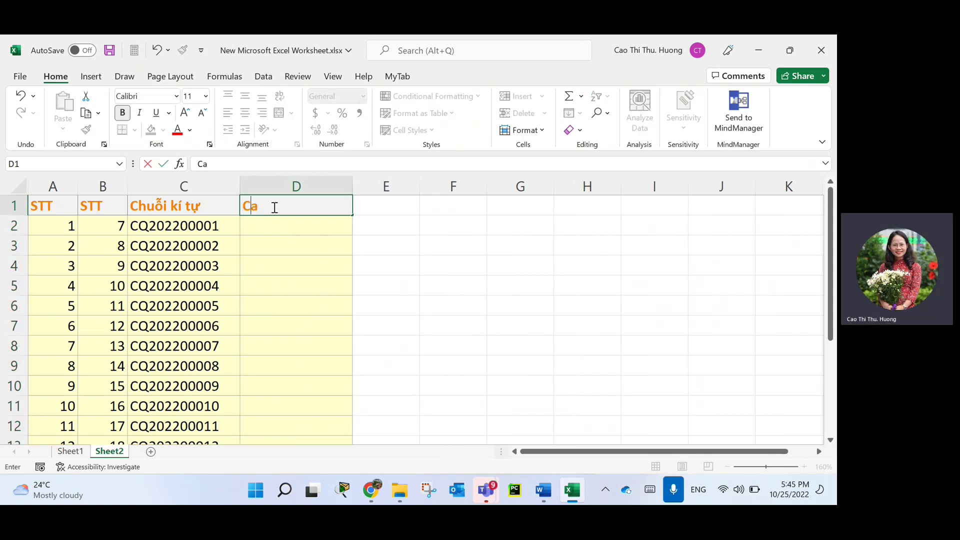
text(số cộng)
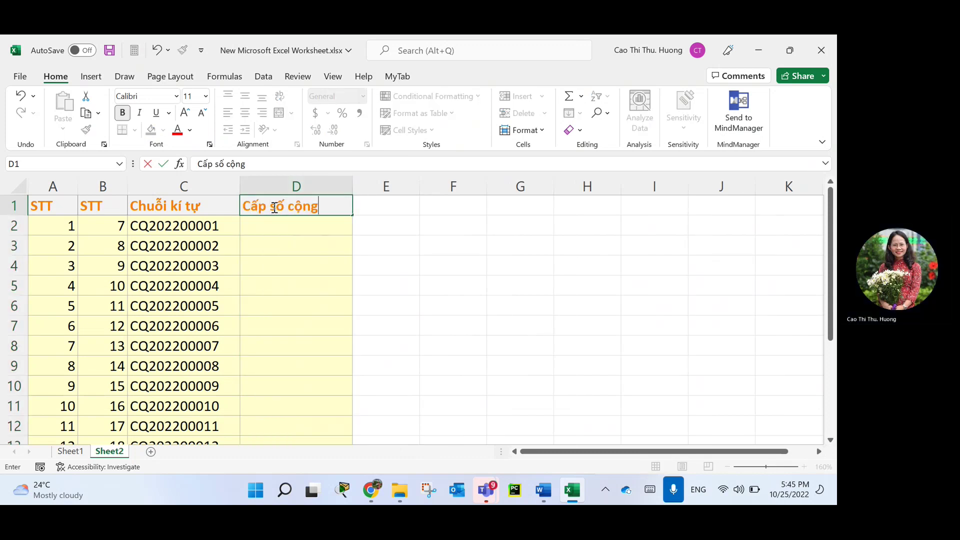
key(Return)
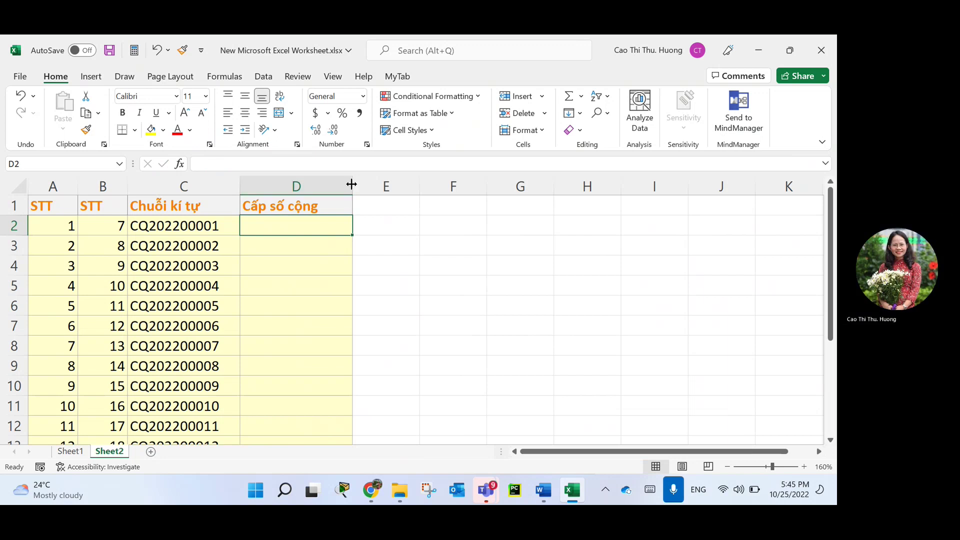
drag(353, 187, 333, 188)
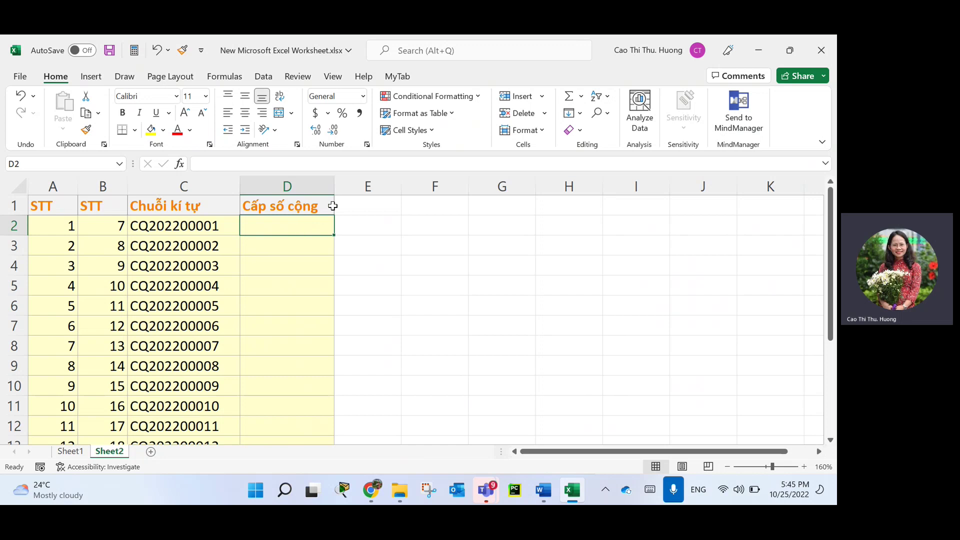
Enter 5 and 12 in D2:D3 and extend the series by 7 to 89 in D14.
text(5)
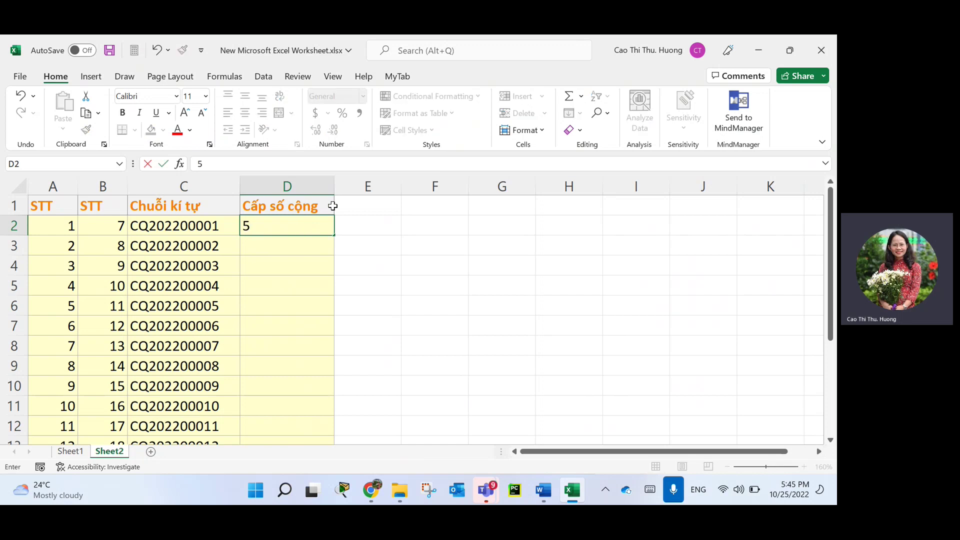
key(Return)
text(12)
key(Return)
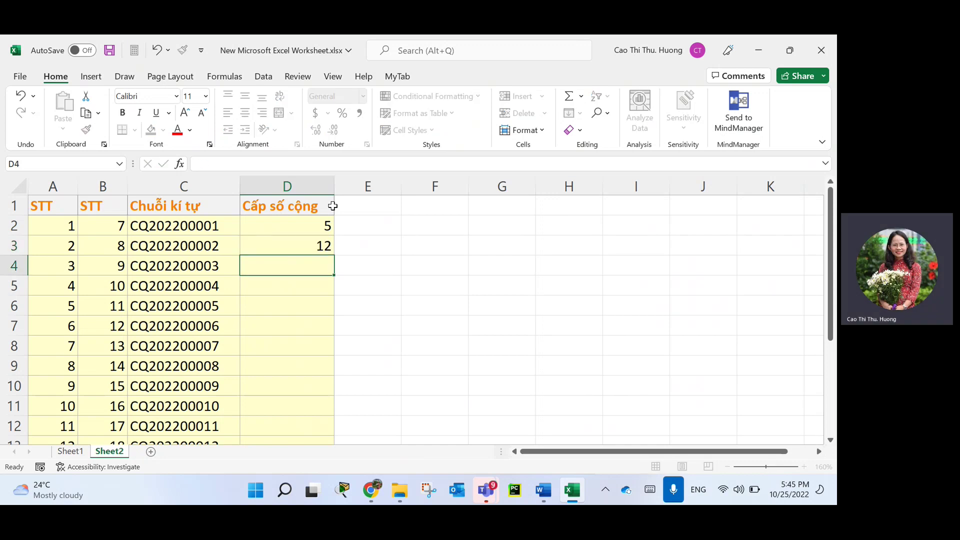
drag(299, 232, 305, 244)
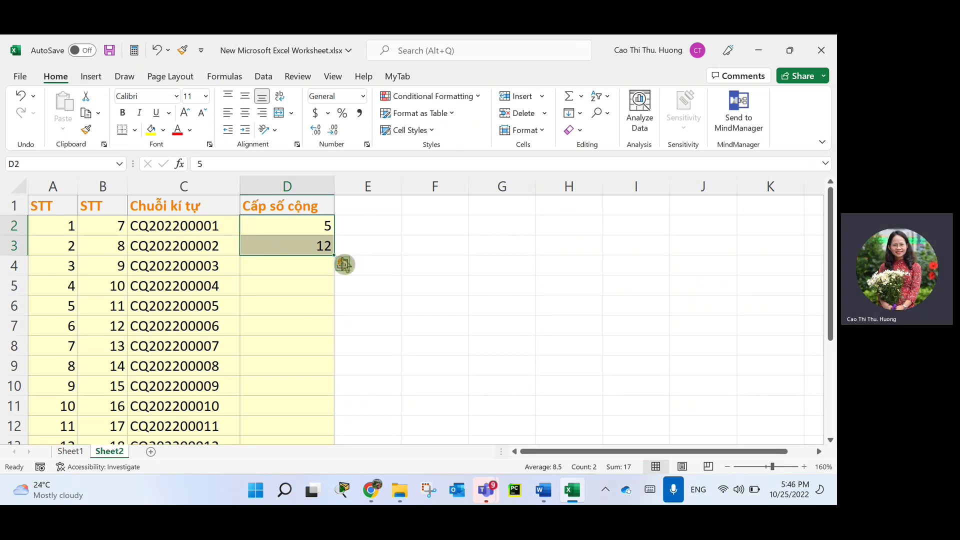
click(305, 235)
drag(305, 235, 308, 244)
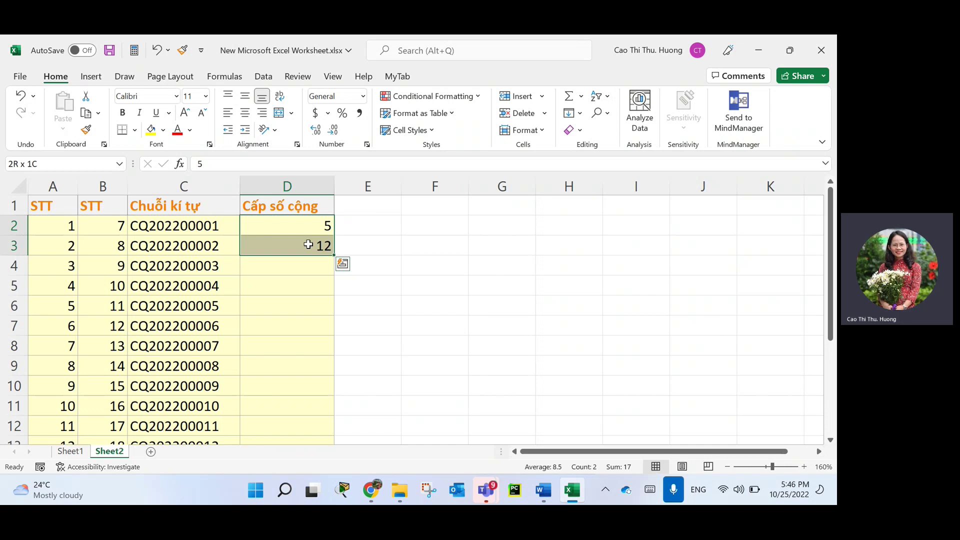
drag(308, 244, 308, 245)
drag(335, 254, 318, 413)
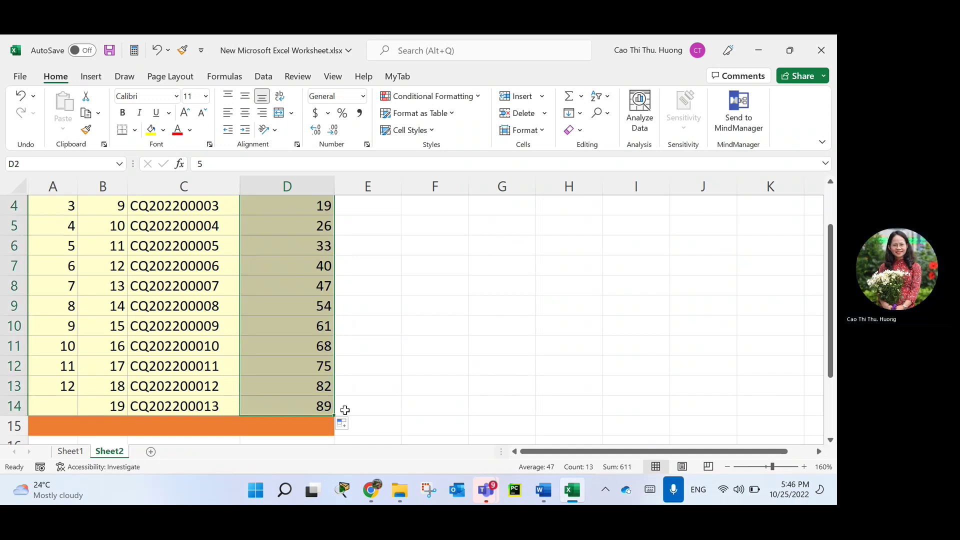
scroll(347, 405, up, 1)
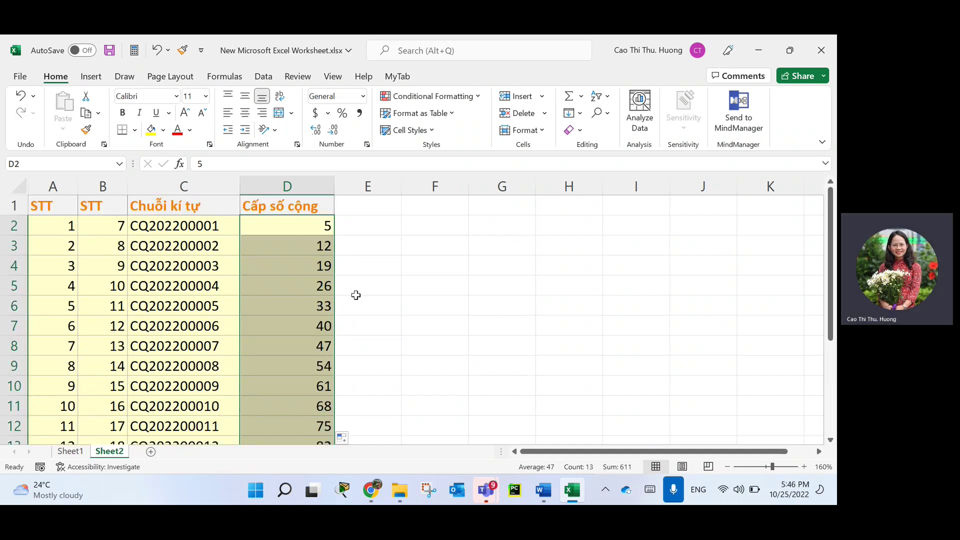
click(335, 186)
click(50, 176)
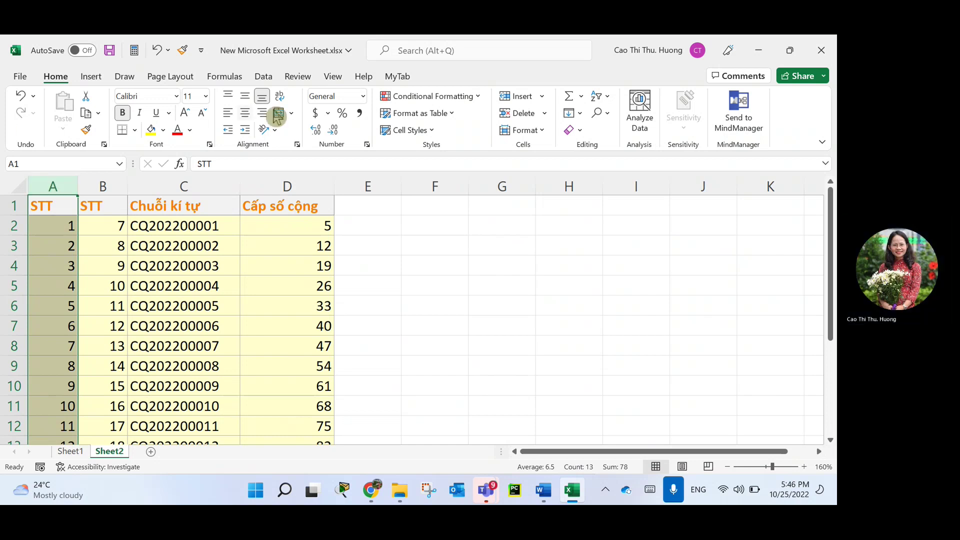
Insert a new column E headed 'Cấp số nhân' with 6 in E2 and 18 in E3.
right_click(370, 177)
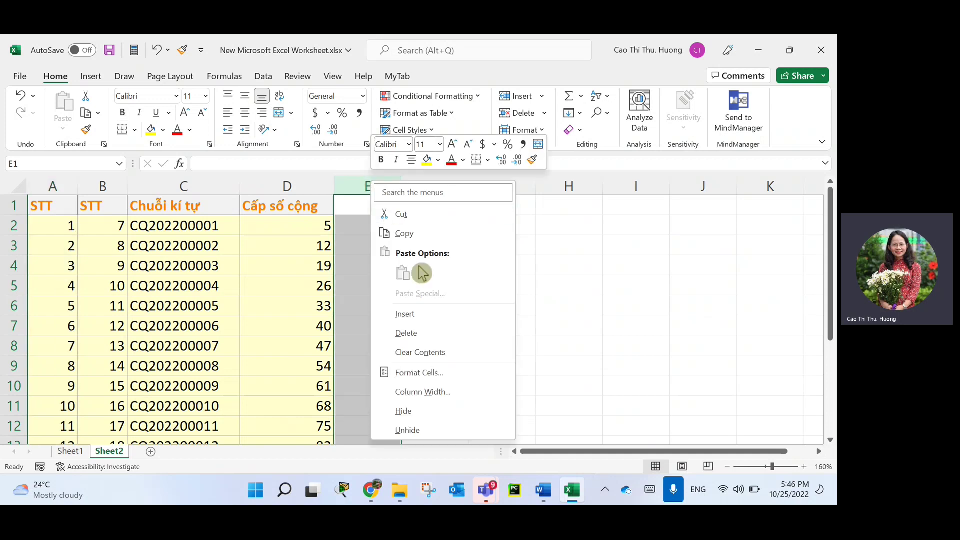
click(421, 313)
click(371, 209)
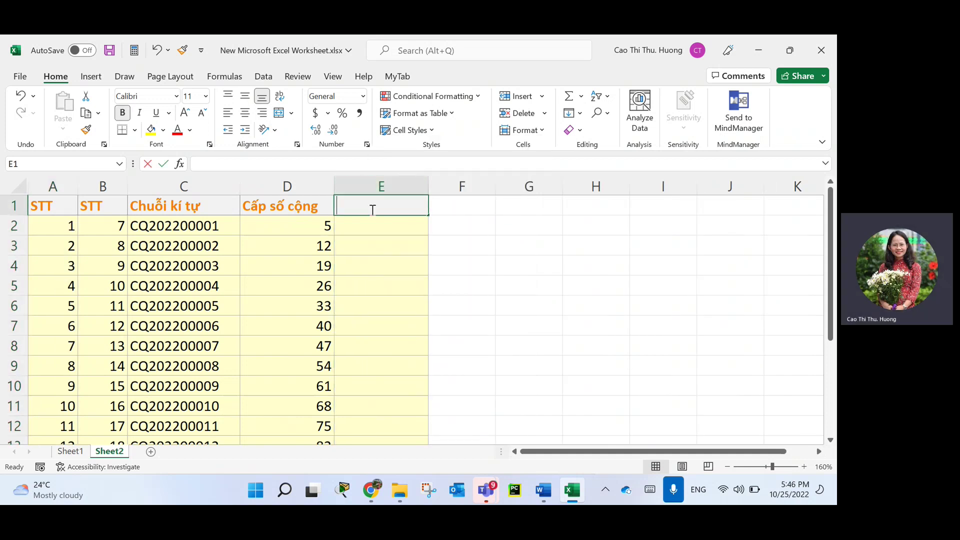
text(C)
key(BackSpace)
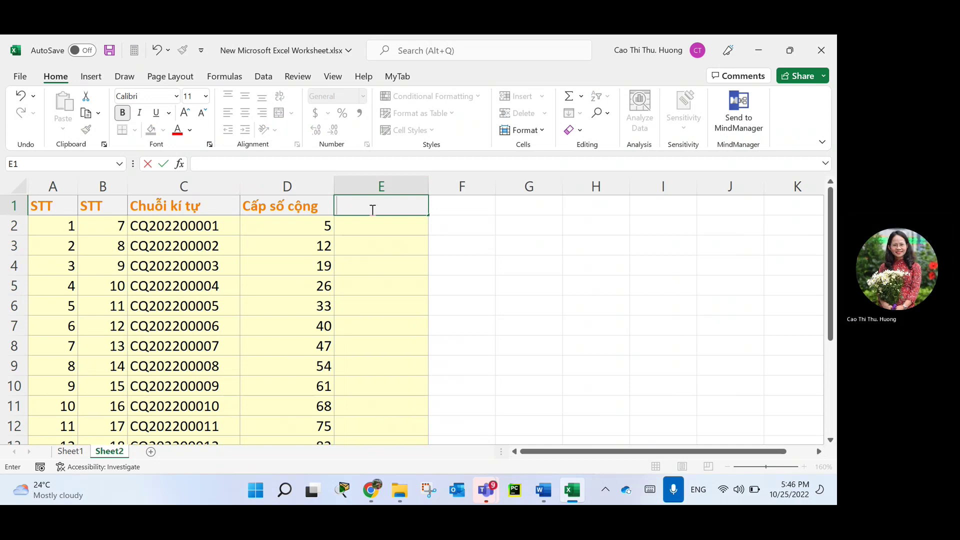
text(Cấp)
text( số nhân)
key(Return)
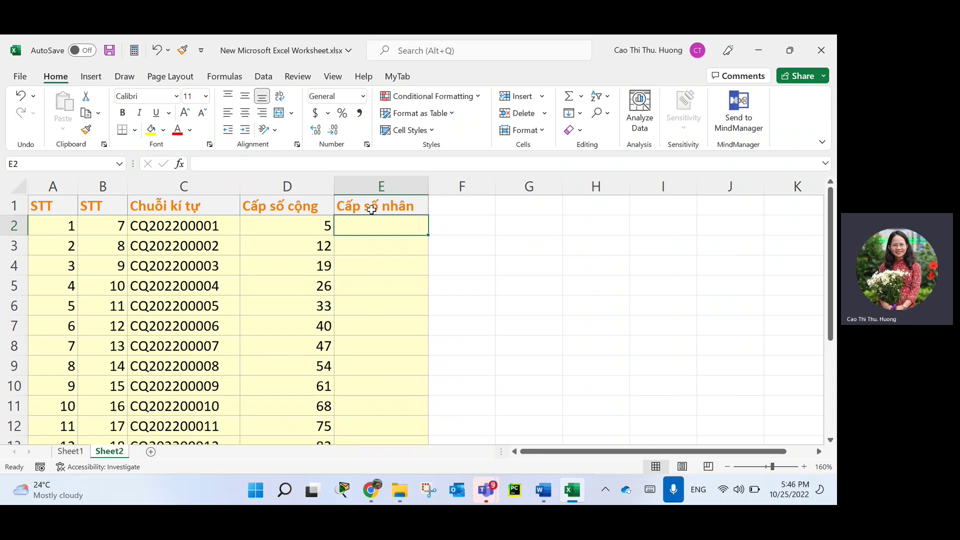
text(6)
key(Return)
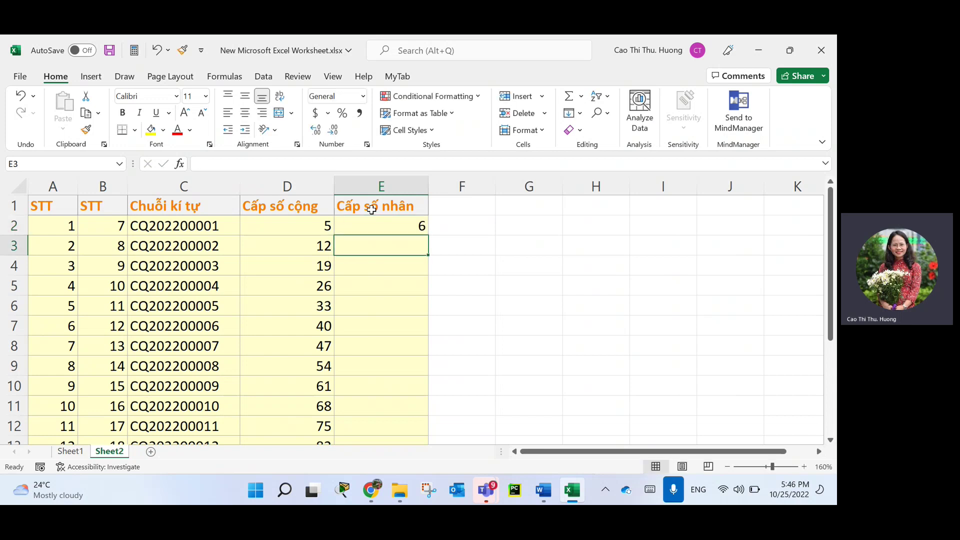
text(18)
key(Return)
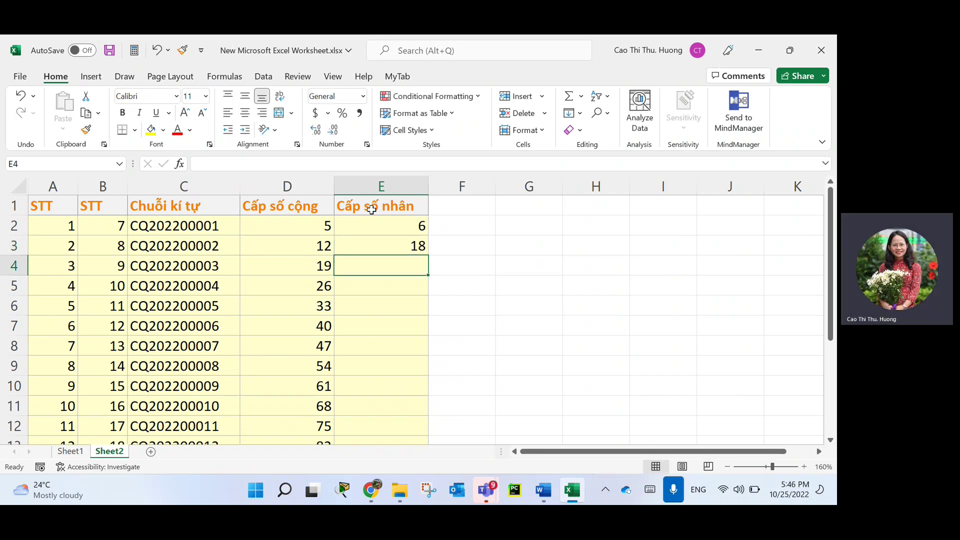
Fit column E and extend 6, 18 to row 14 as a growth trend reaching 3188646.
drag(411, 225, 413, 245)
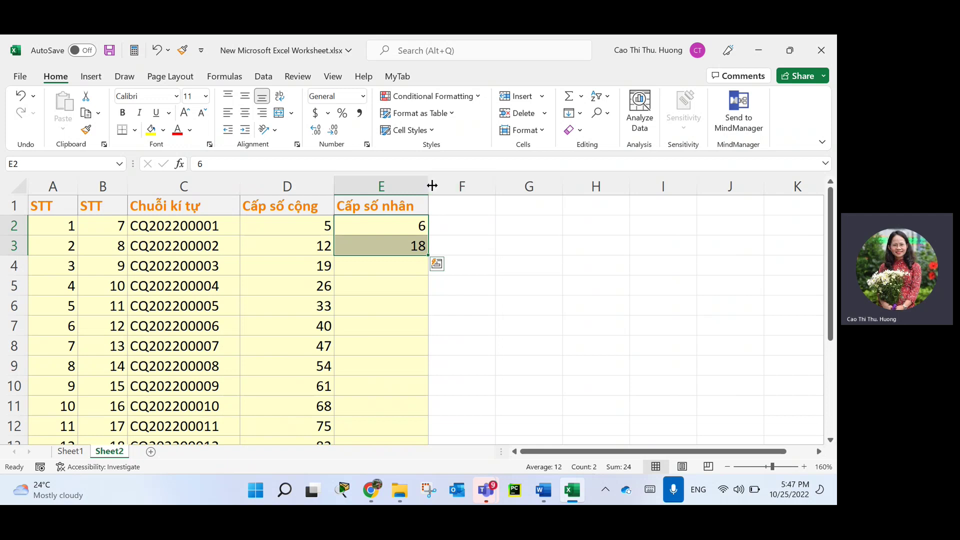
drag(428, 186, 423, 186)
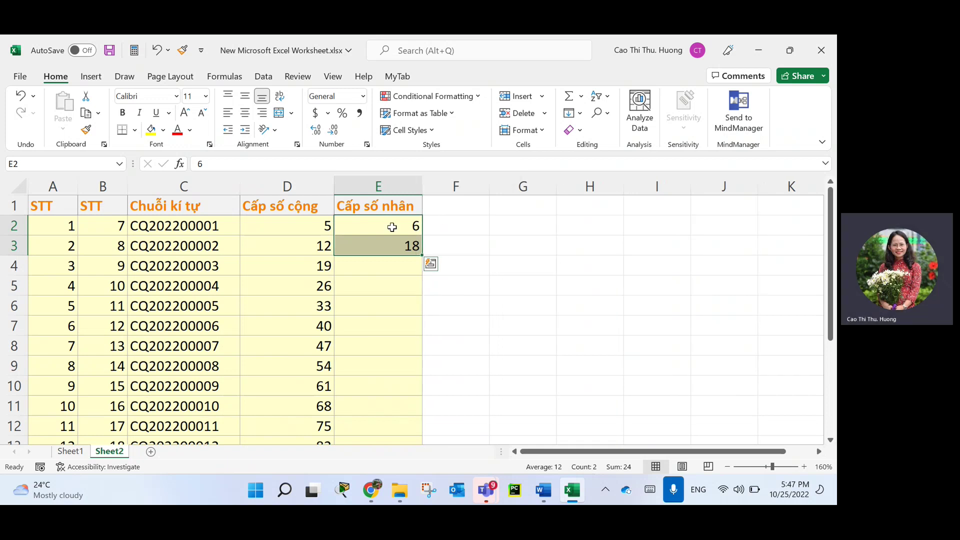
drag(388, 226, 395, 246)
drag(423, 256, 419, 433)
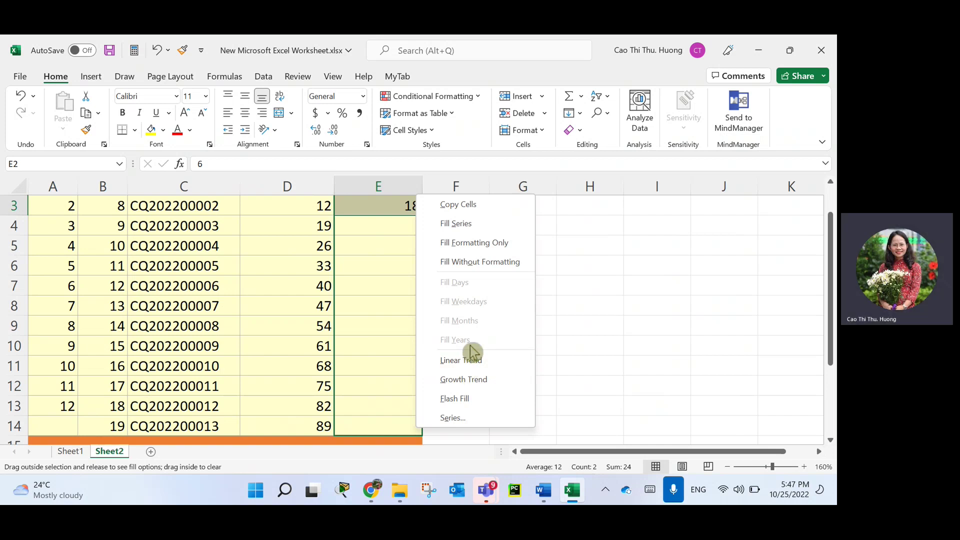
click(465, 381)
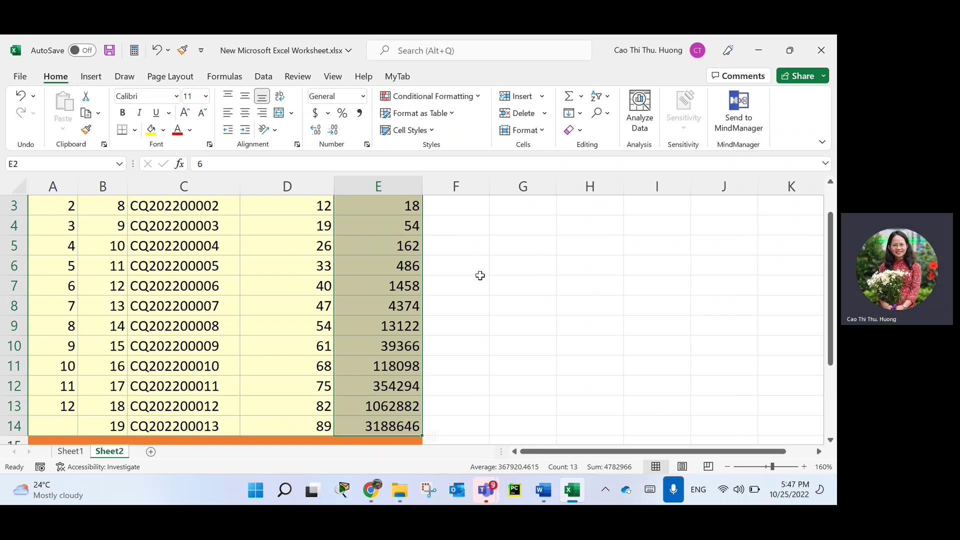
scroll(477, 265, up, 1)
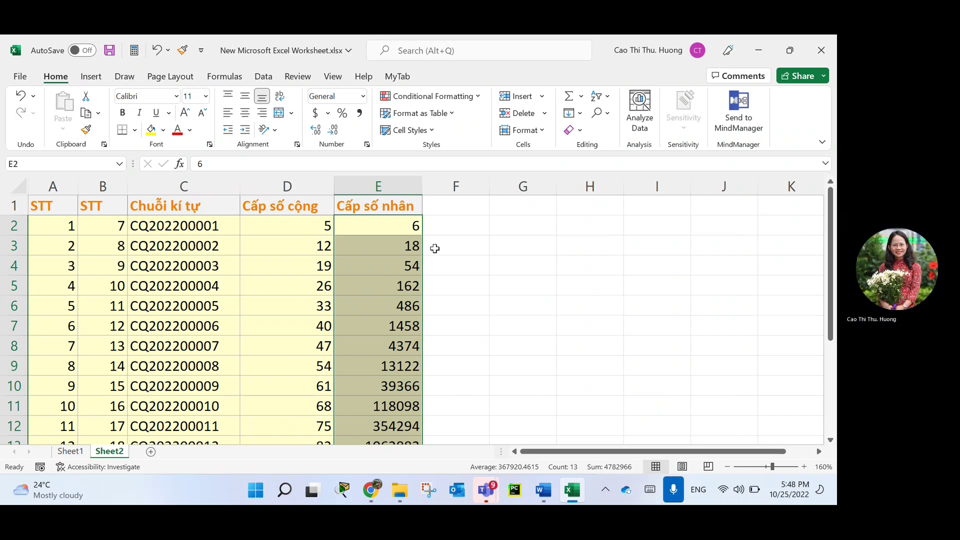
Insert a new column F headed 'Ngày tăng dần' and widen it to fit the header.
click(456, 187)
right_click(459, 188)
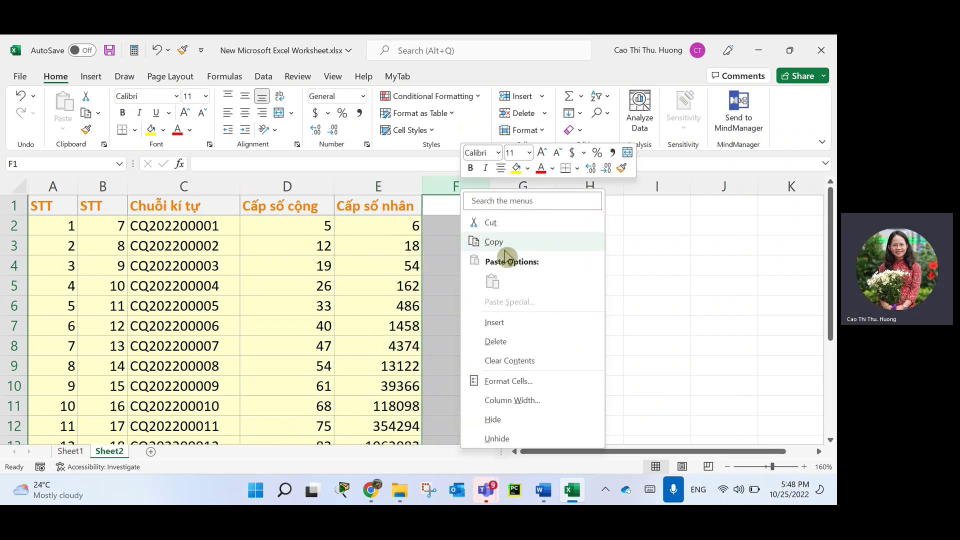
click(515, 323)
click(460, 198)
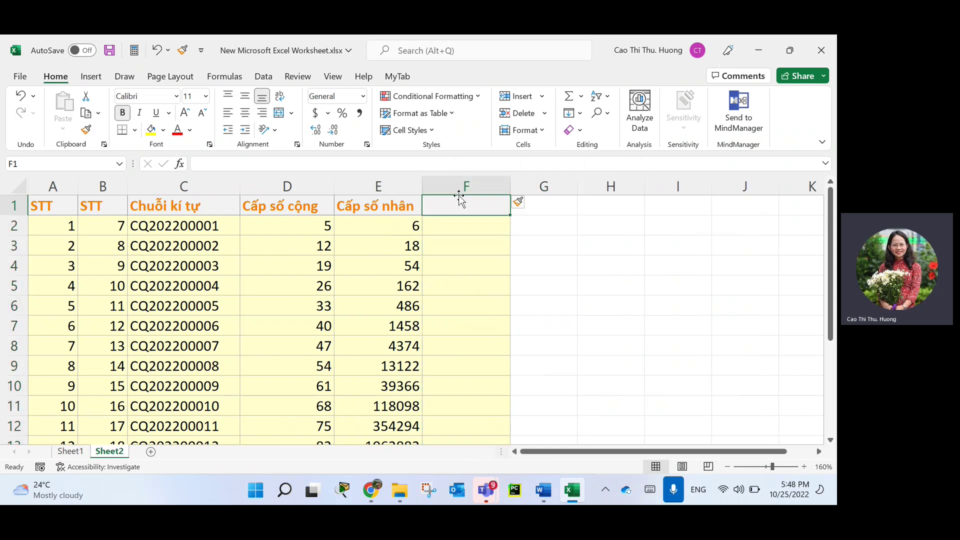
text(Ng)
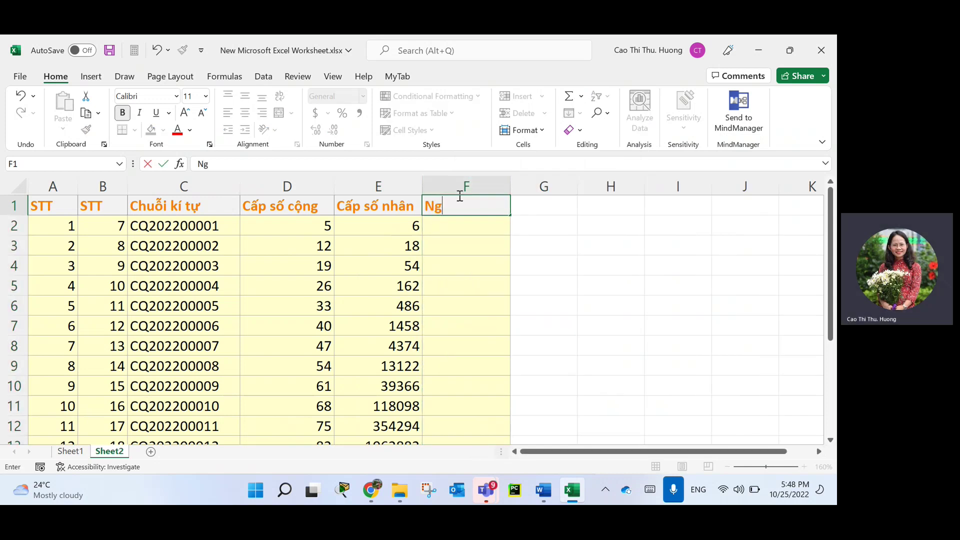
text(ày tăng dần)
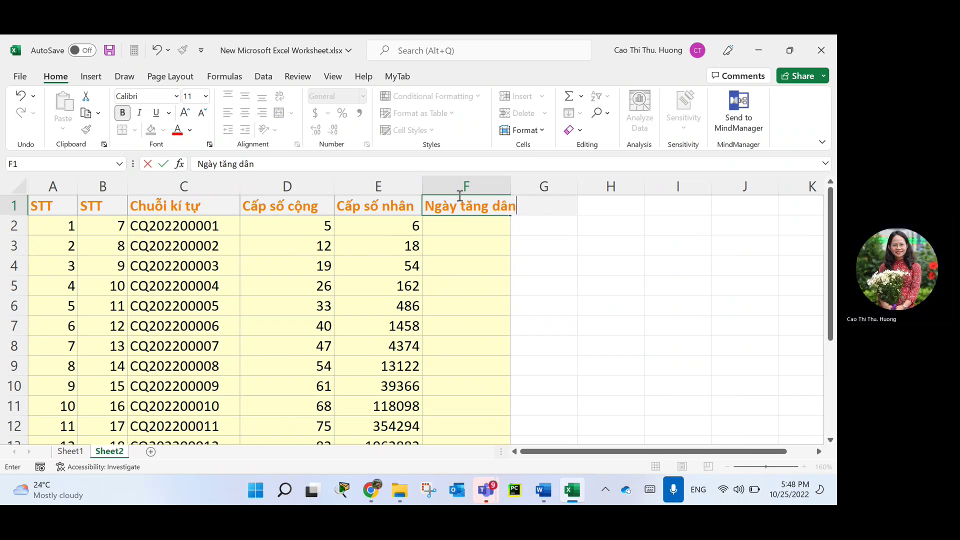
key(Return)
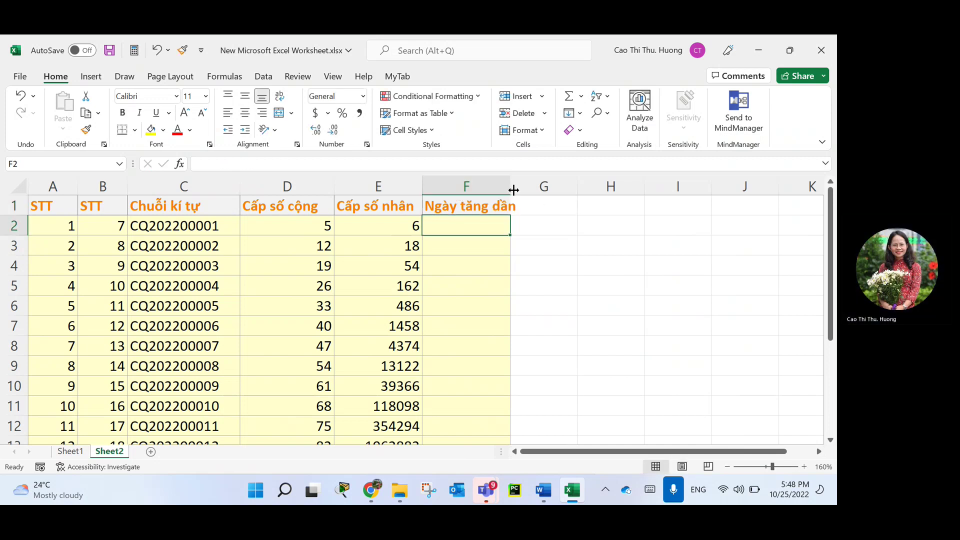
drag(510, 186, 528, 185)
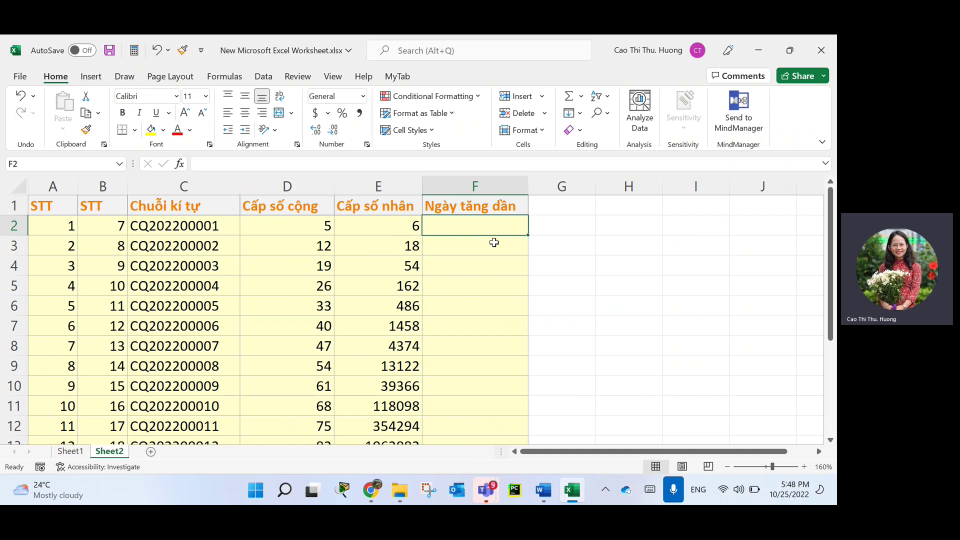
Enter the starting date 10/24/2022 in F2 and select the date cells below the header.
text(10/)
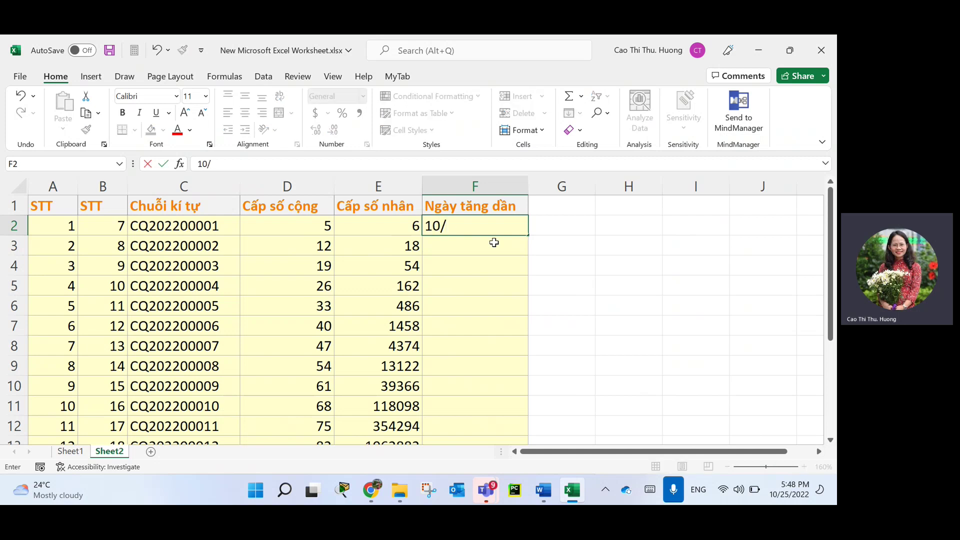
text(2)
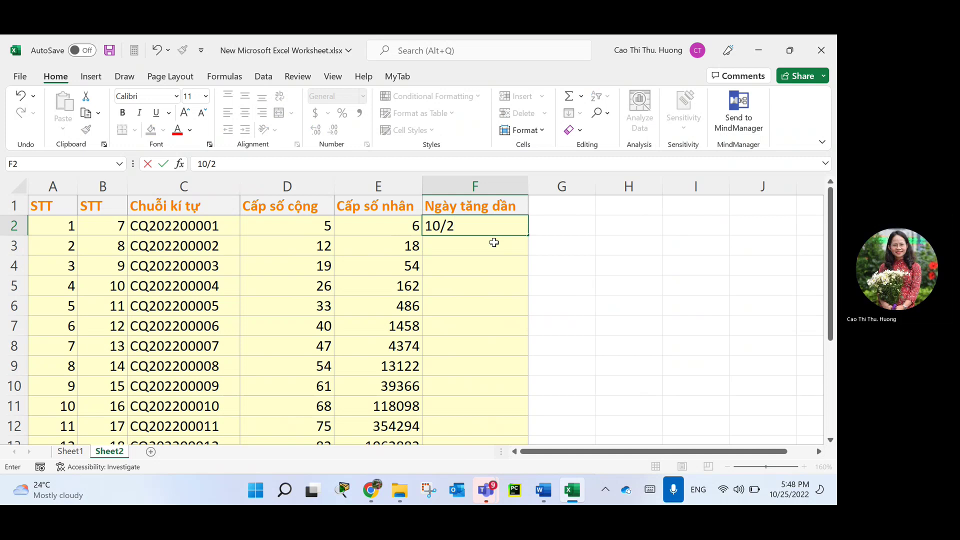
text(4/2022)
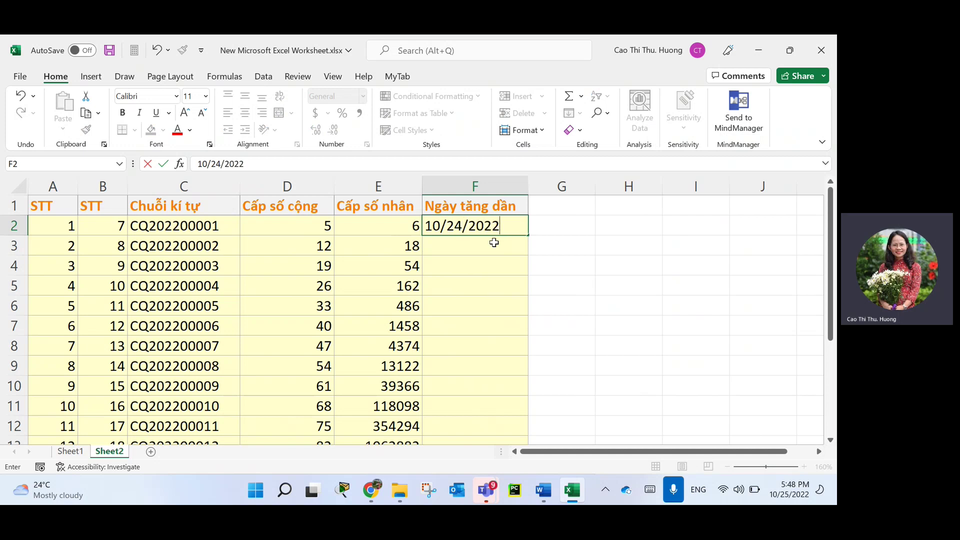
key(Return)
click(514, 226)
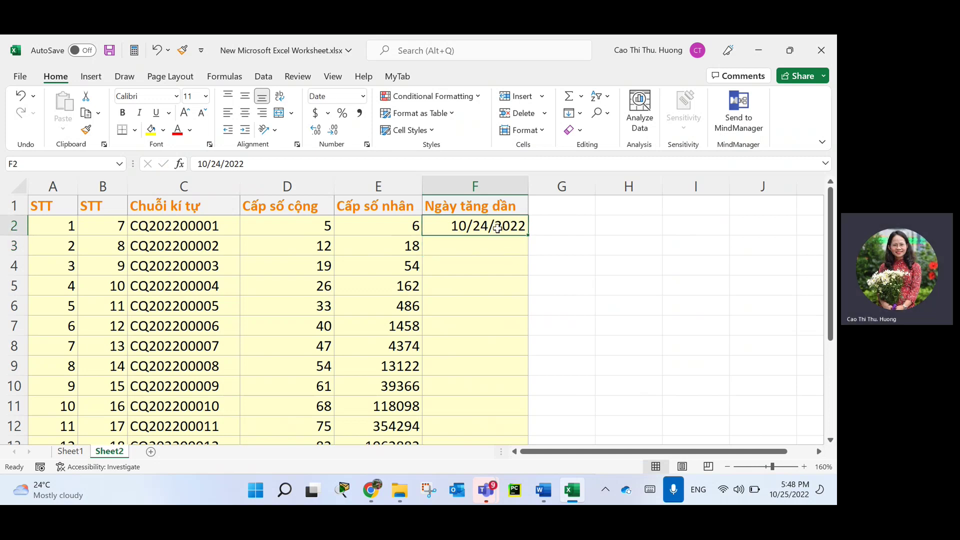
drag(498, 227, 503, 404)
scroll(531, 234, up, 1)
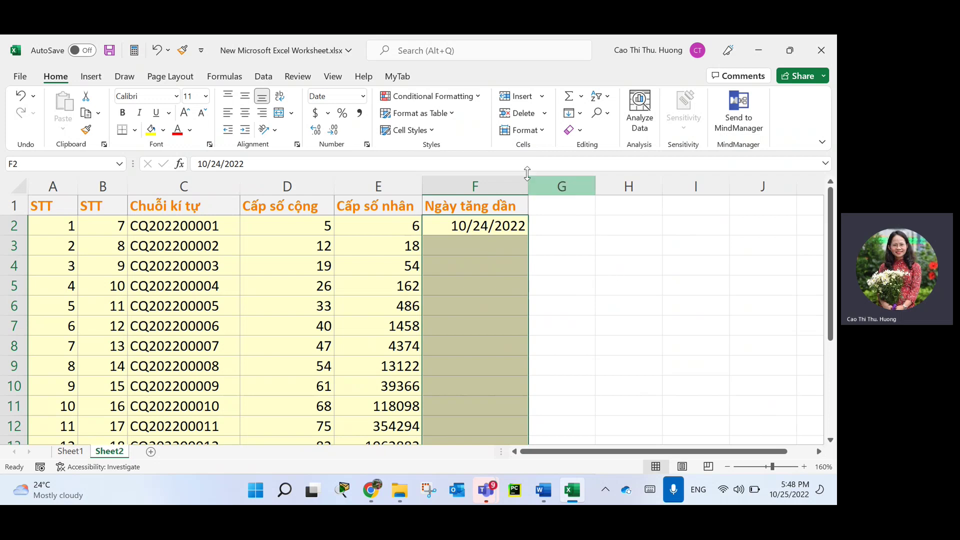
Apply the custom number format dd/mm/yyyy to the selected dates so F2 reads 24/10/2022.
click(367, 144)
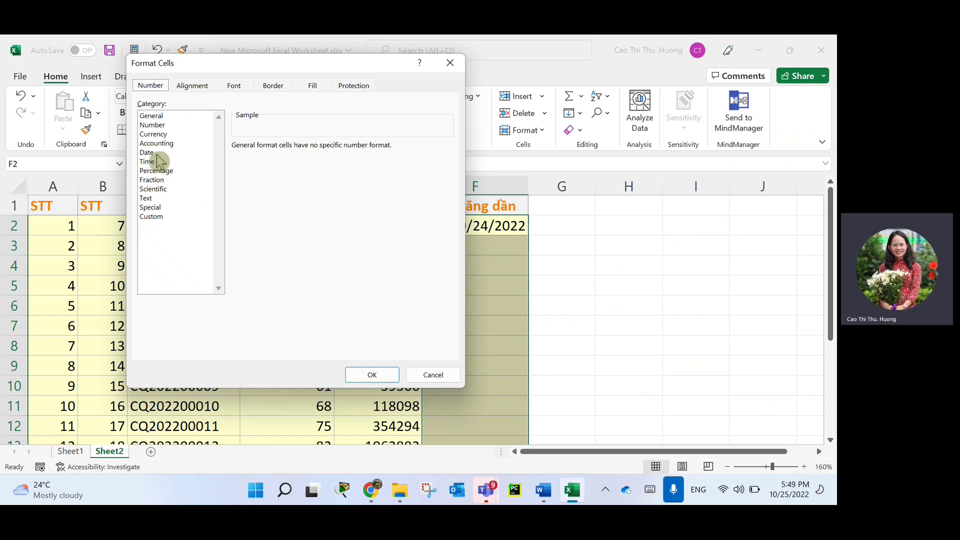
click(157, 217)
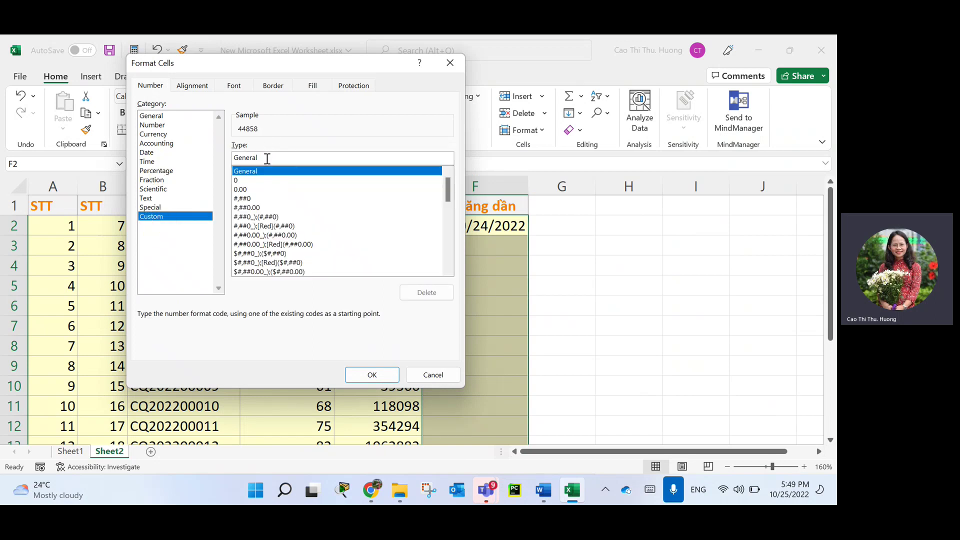
double_click(267, 158)
text(dd/)
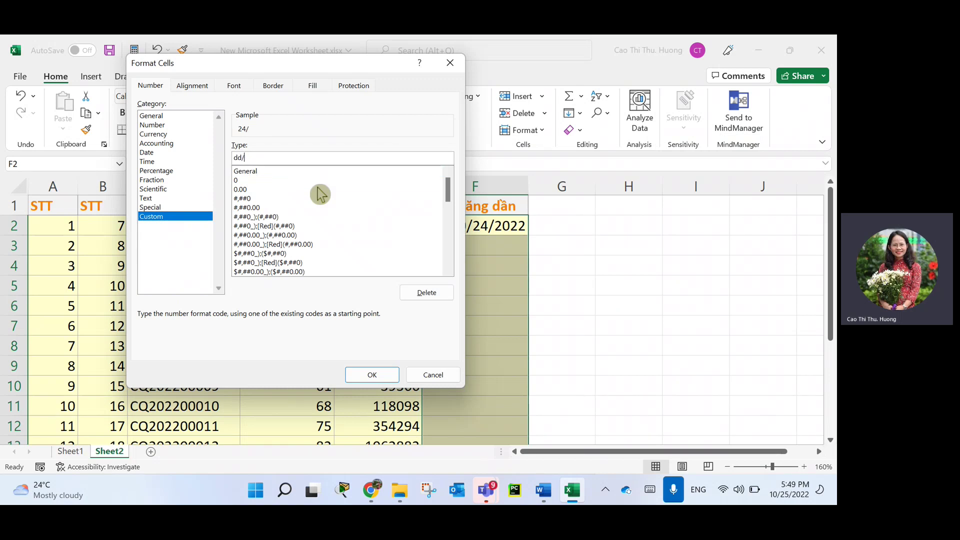
text(mm/)
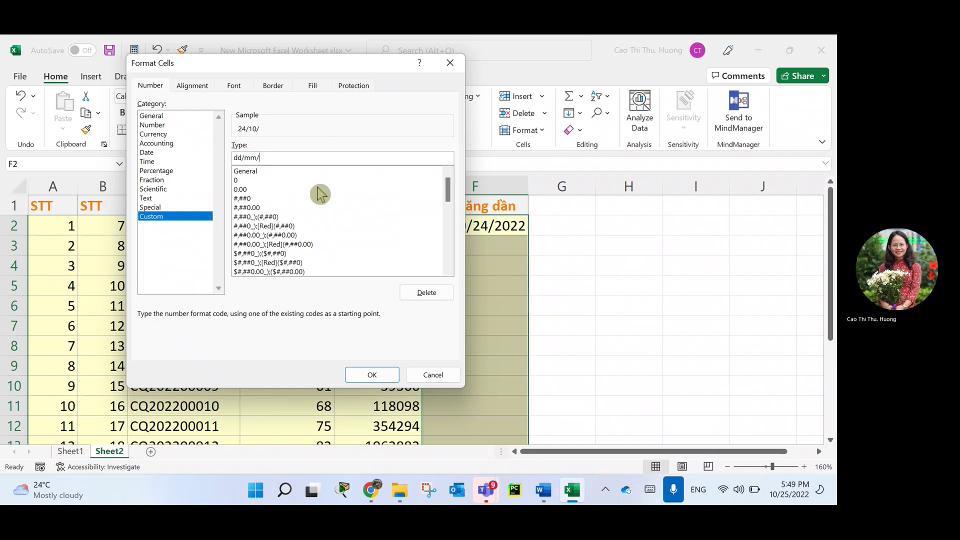
text(yyyy)
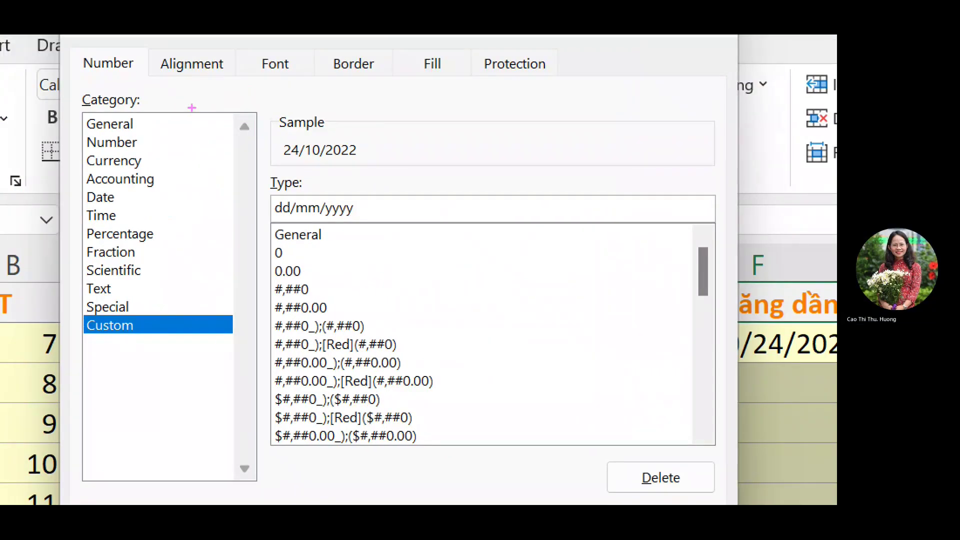
mouse_move(215, 338)
mouse_down()
mouse_move(117, 315)
mouse_move(201, 354)
mouse_up()
mouse_move(266, 225)
mouse_down()
mouse_move(392, 226)
mouse_move(346, 234)
mouse_up()
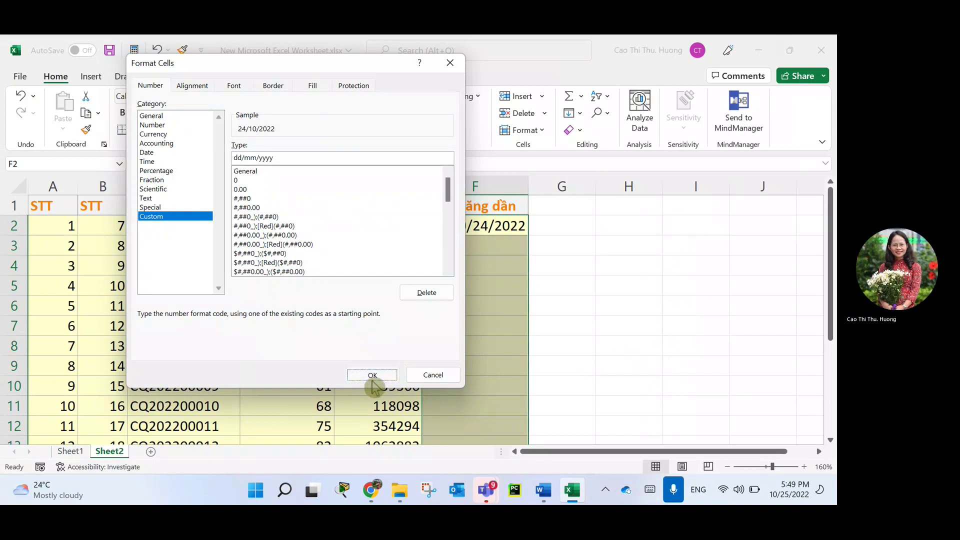
click(372, 376)
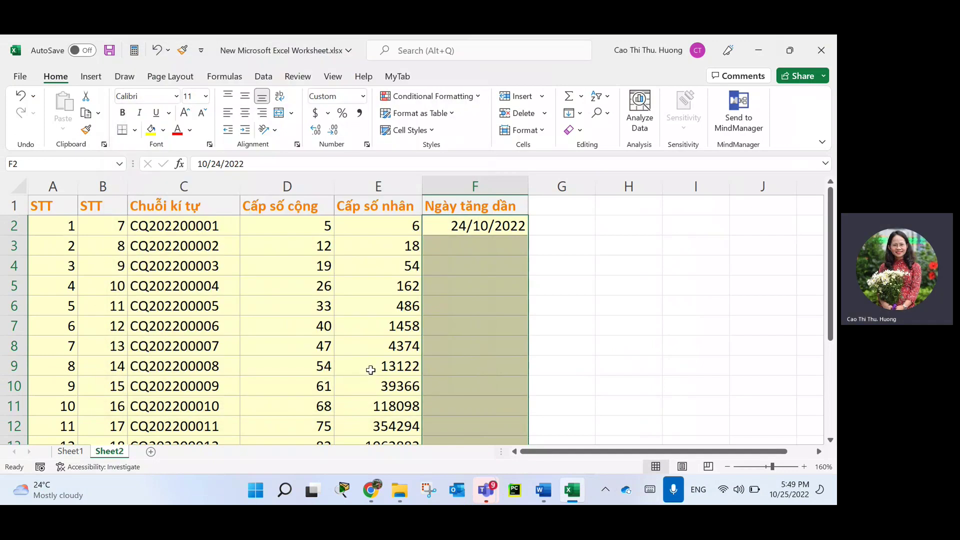
Fill column F with consecutive daily dates from 24/10/2022, reaching 03/11/2022 in F12.
click(490, 228)
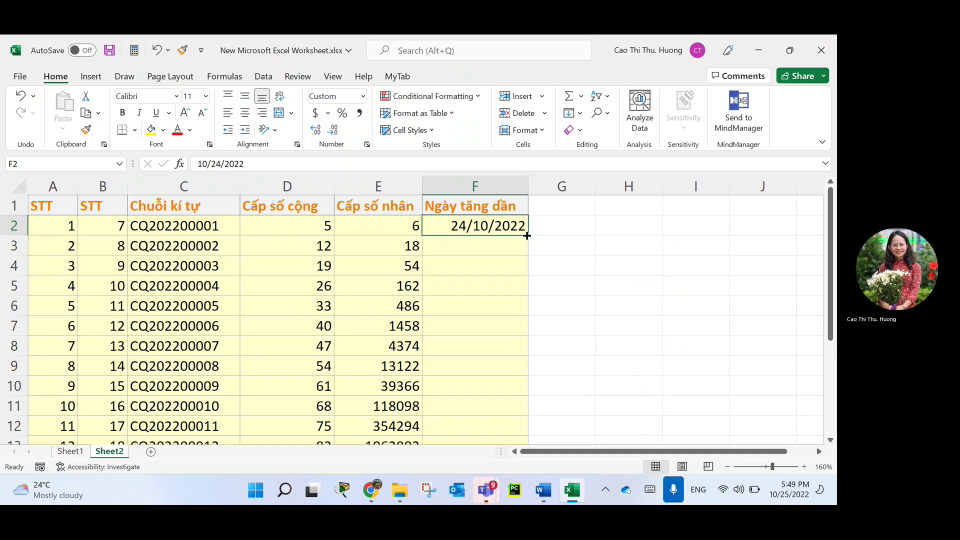
drag(526, 236, 515, 392)
scroll(518, 385, up, 1)
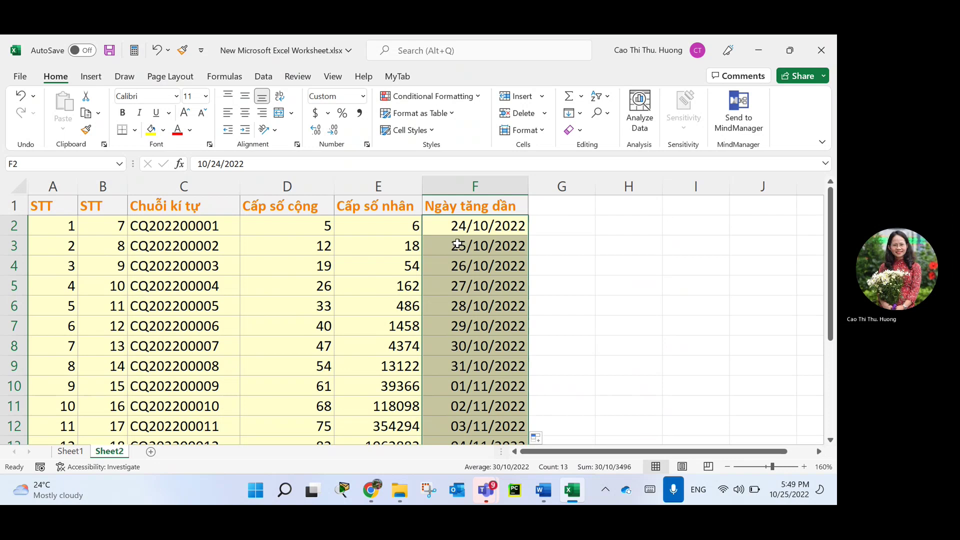
Insert a new column G headed 'Tháng tăng dần'.
right_click(550, 188)
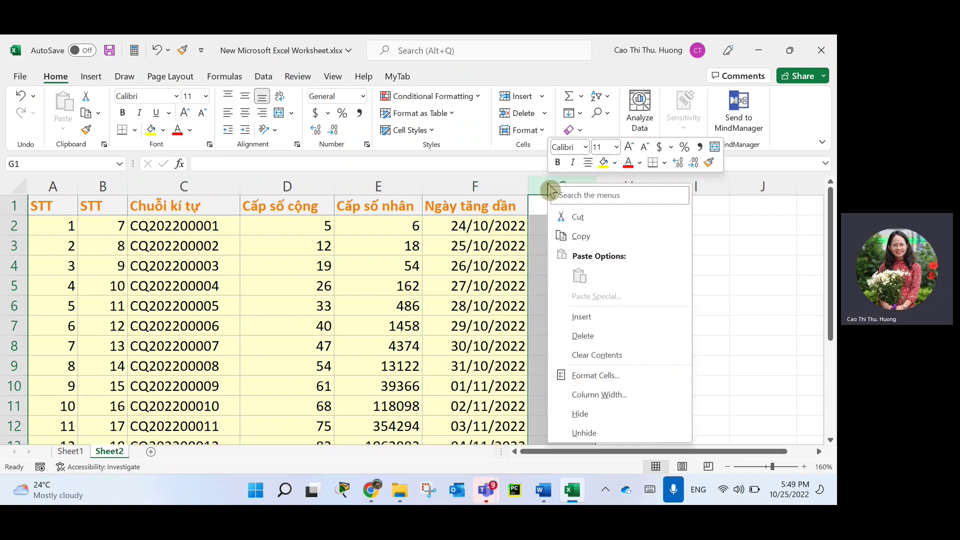
click(580, 320)
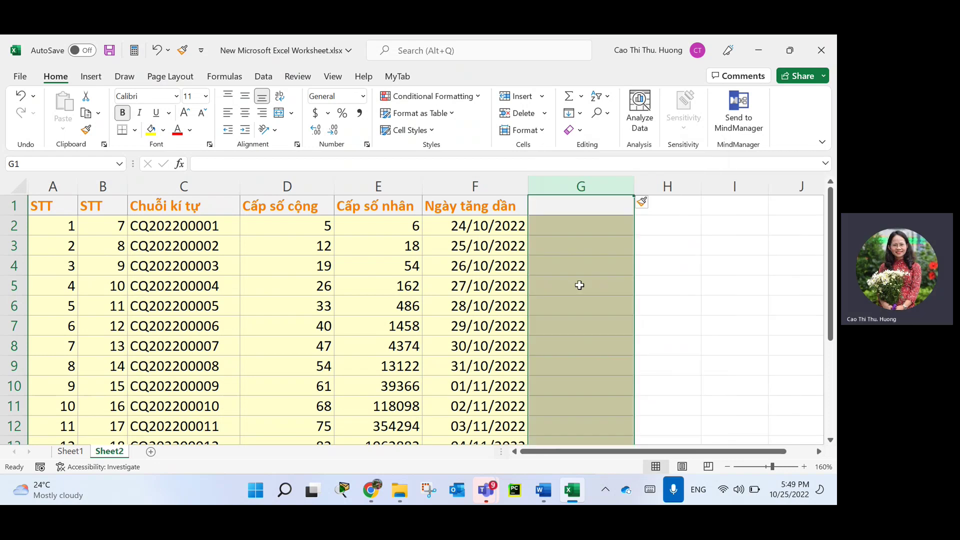
click(561, 210)
text(T)
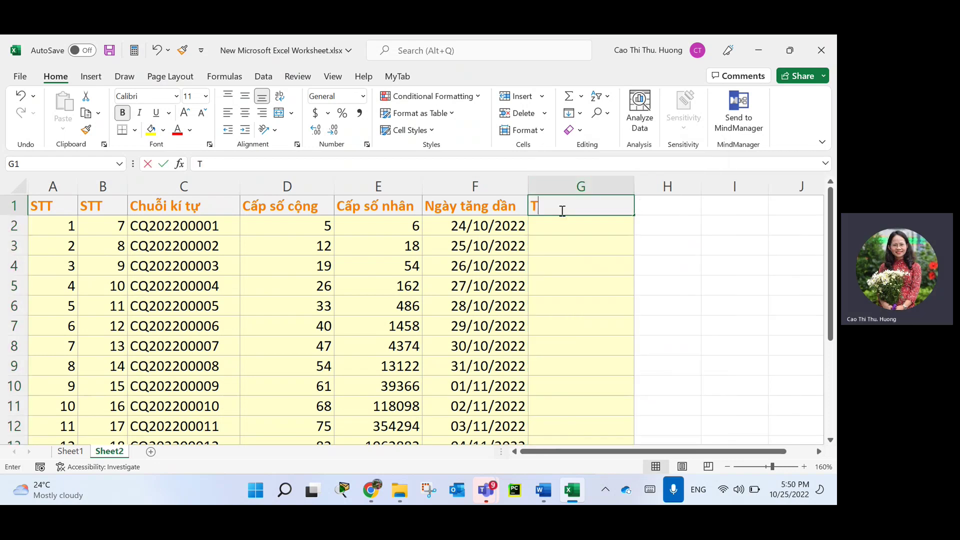
text(háng tăng dần)
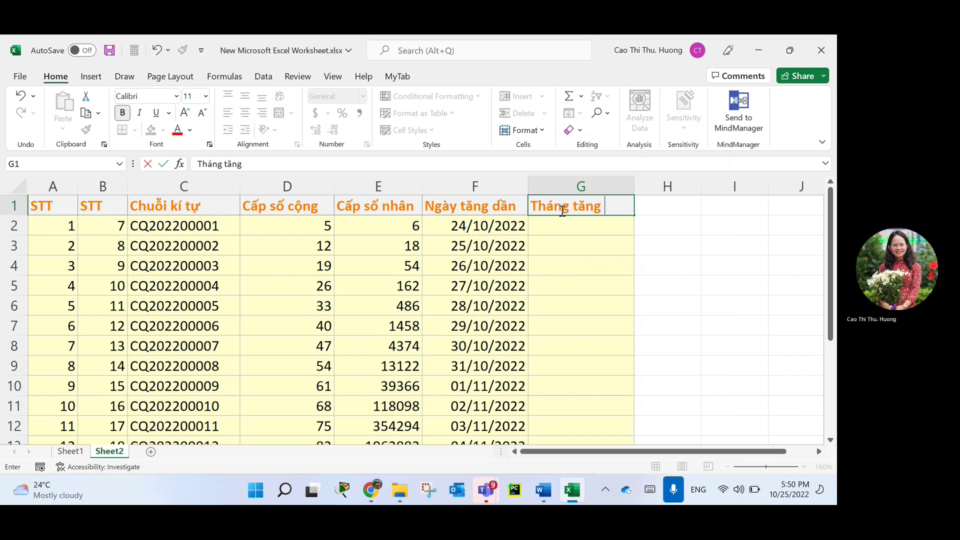
key(Return)
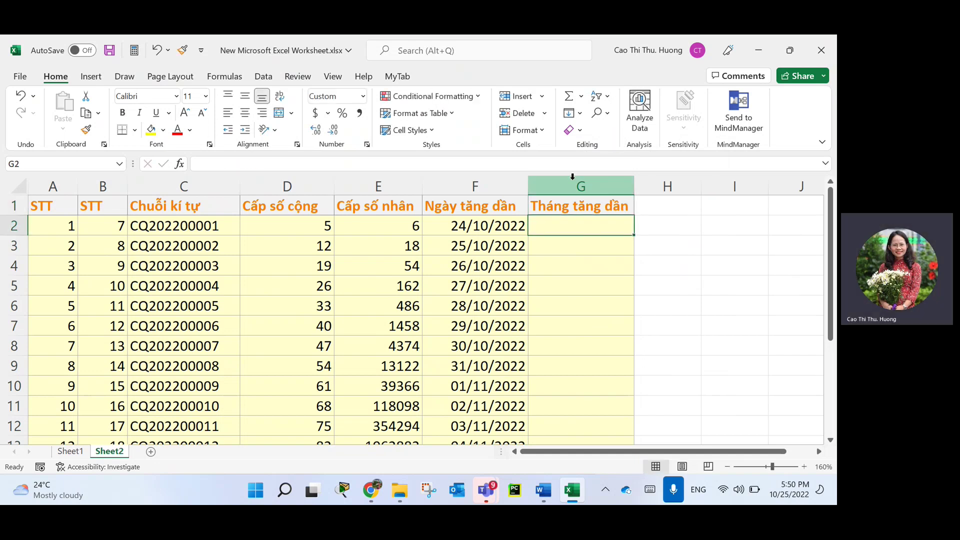
Copy the date 24/10/2022 from F2 into G2.
click(522, 225)
key(ctrl+c)
click(570, 227)
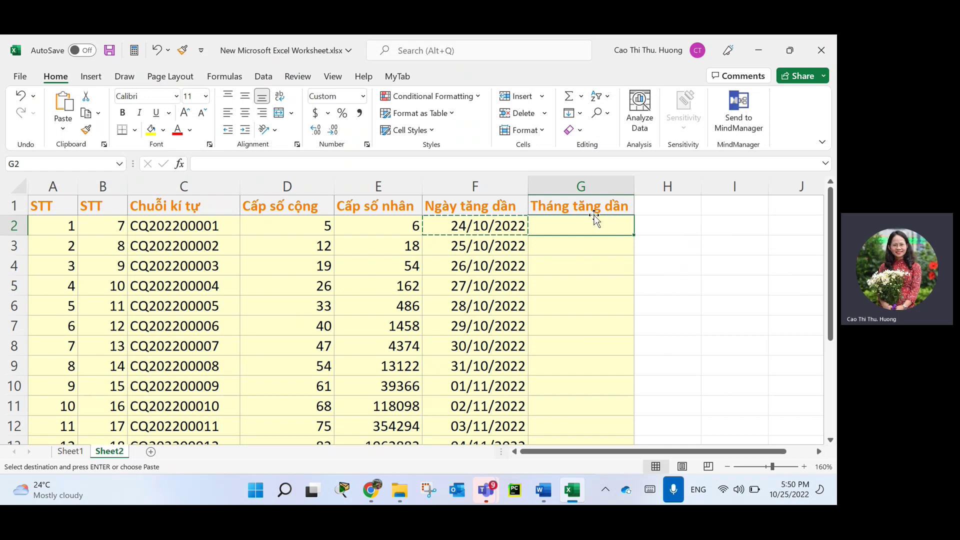
key(ctrl+v)
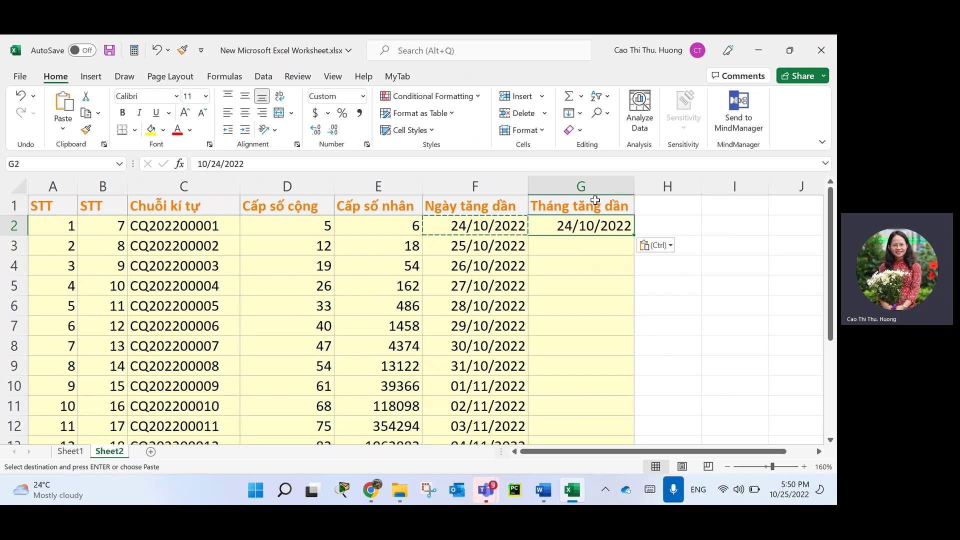
key(Escape)
click(650, 278)
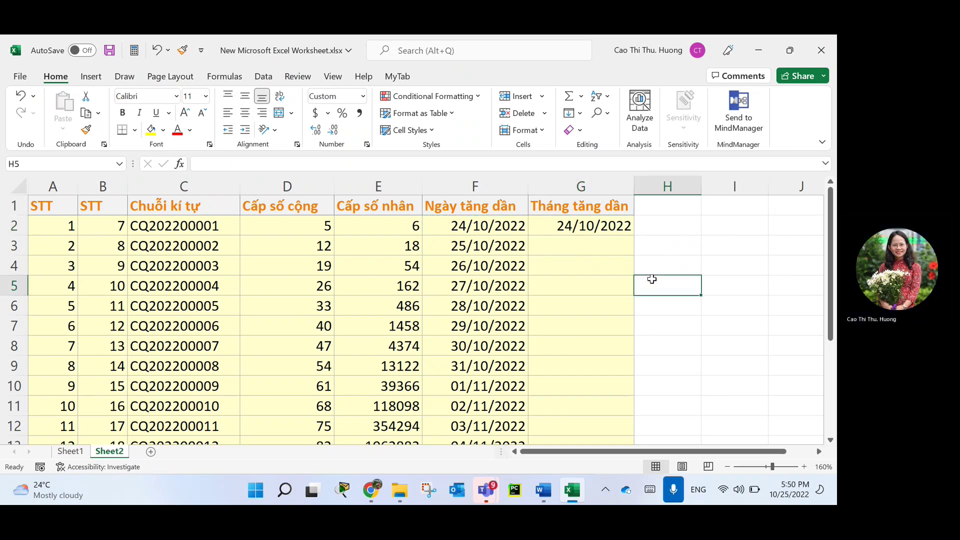
Fill G2's date down to G14 as a monthly increasing series.
click(621, 230)
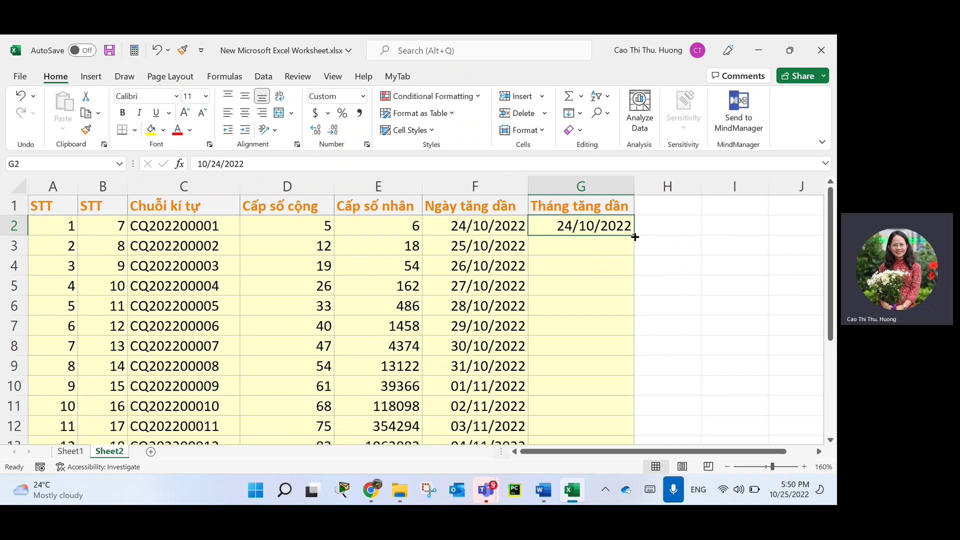
drag(634, 237, 623, 419)
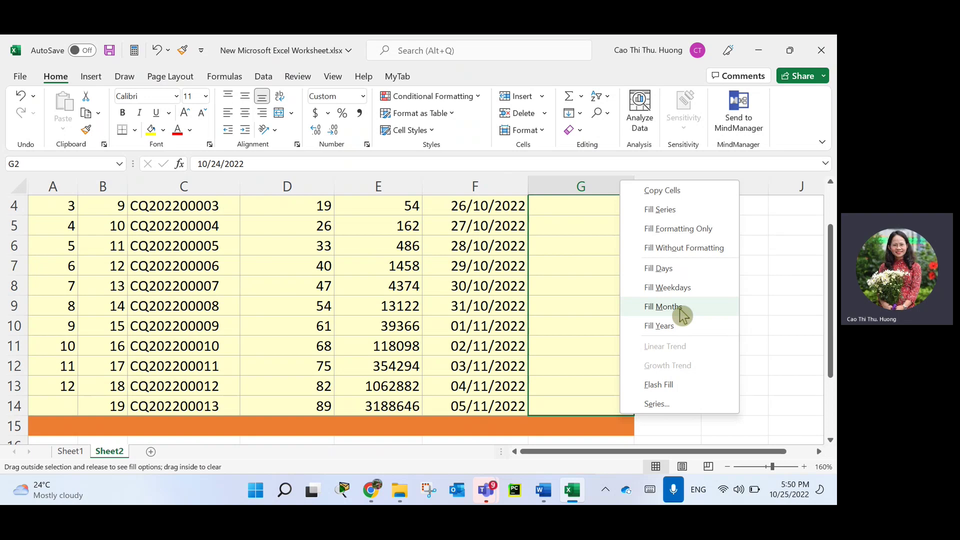
click(683, 314)
scroll(685, 326, up, 1)
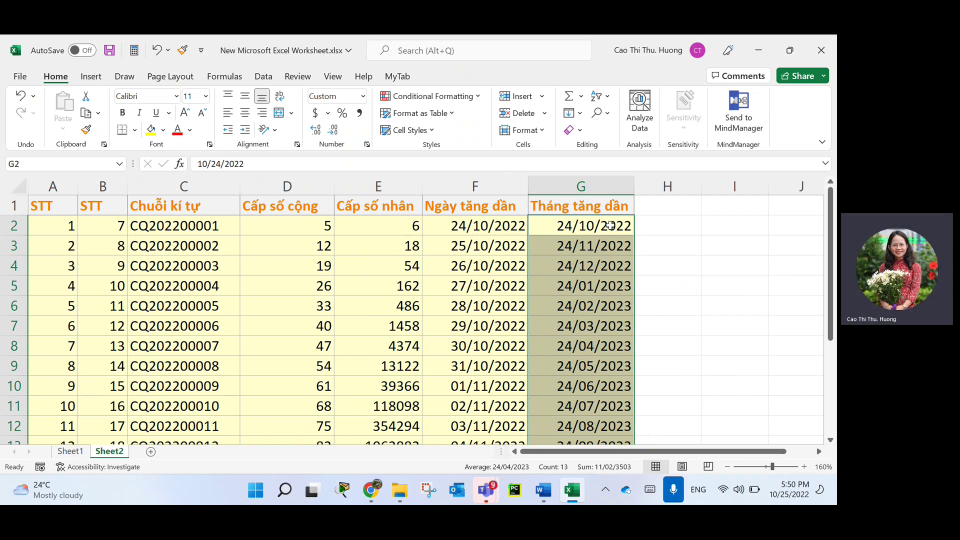
Redo column G as a yearly series ending at 24/10/2034, then extend G2 down again.
click(627, 225)
drag(634, 235, 623, 423)
click(657, 326)
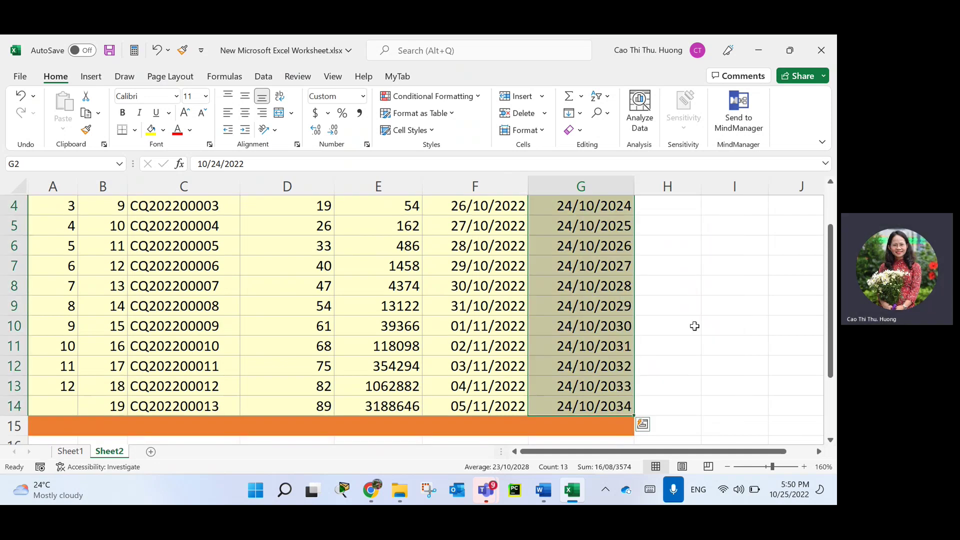
scroll(627, 256, up, 1)
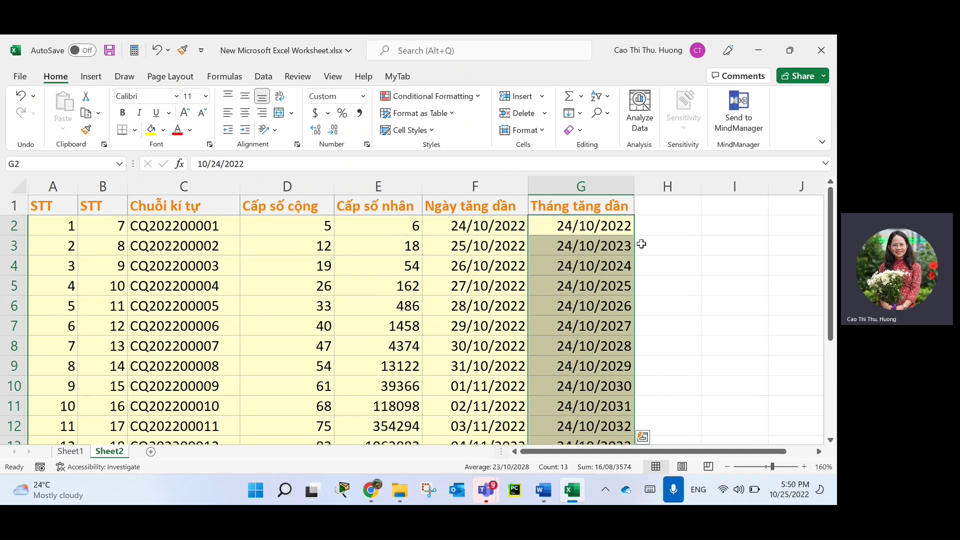
click(626, 220)
drag(633, 235, 627, 416)
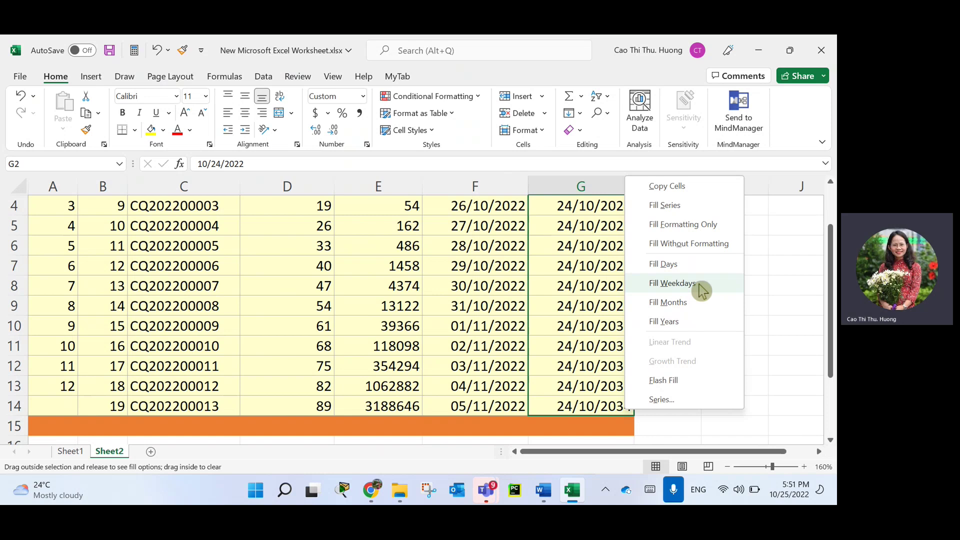
Fill column G with weekdays only, checking the weekend gaps 28/10→31/10 and 04/11→07/11/2022.
click(699, 285)
scroll(700, 300, up, 1)
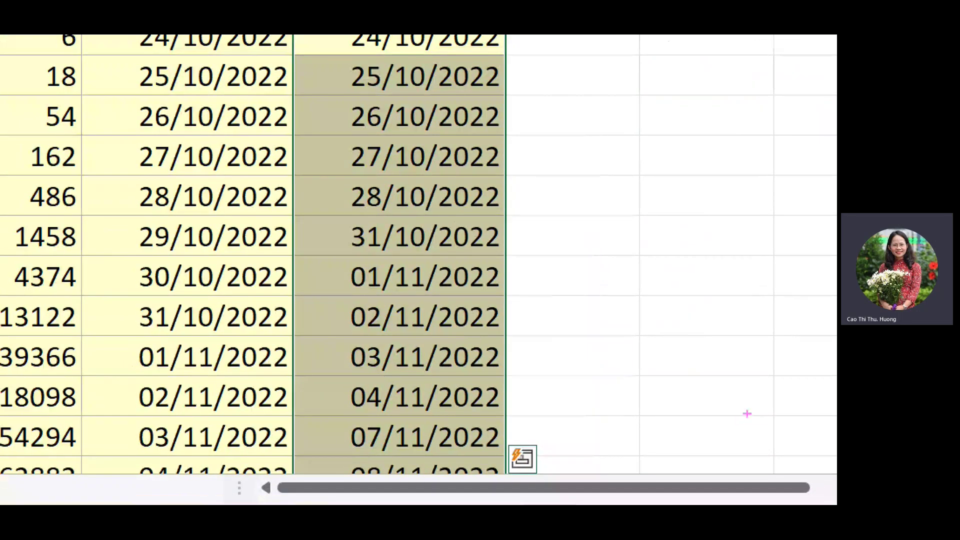
drag(509, 196, 577, 194)
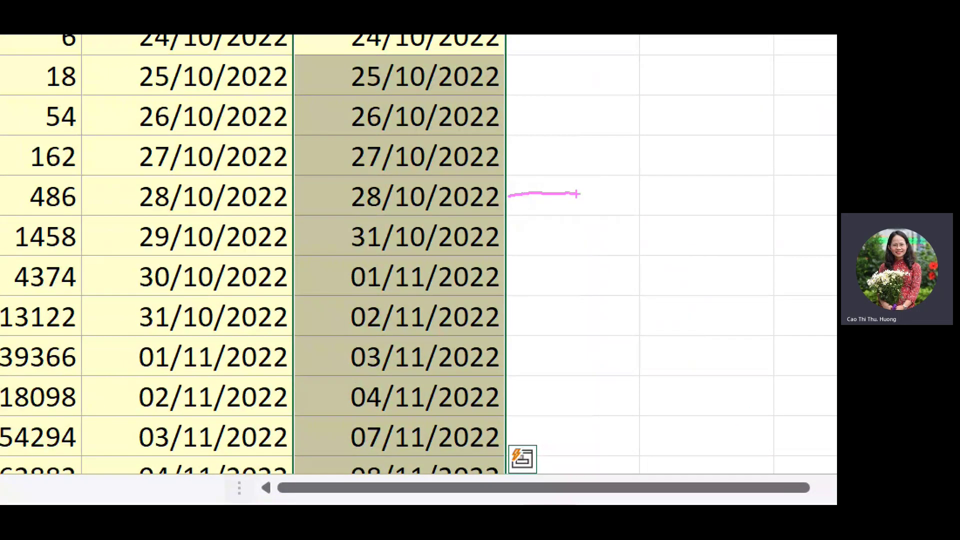
drag(503, 239, 600, 233)
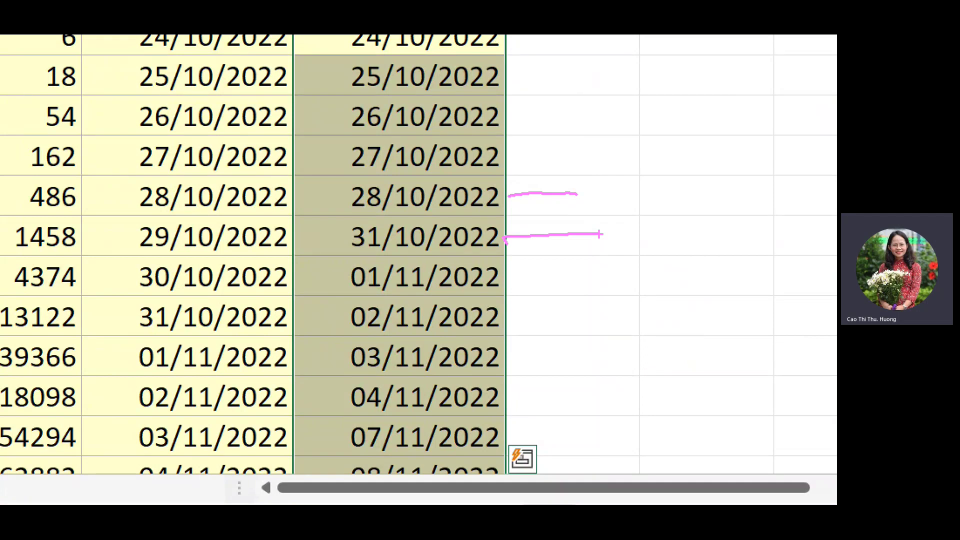
drag(510, 398, 593, 400)
drag(499, 431, 603, 428)
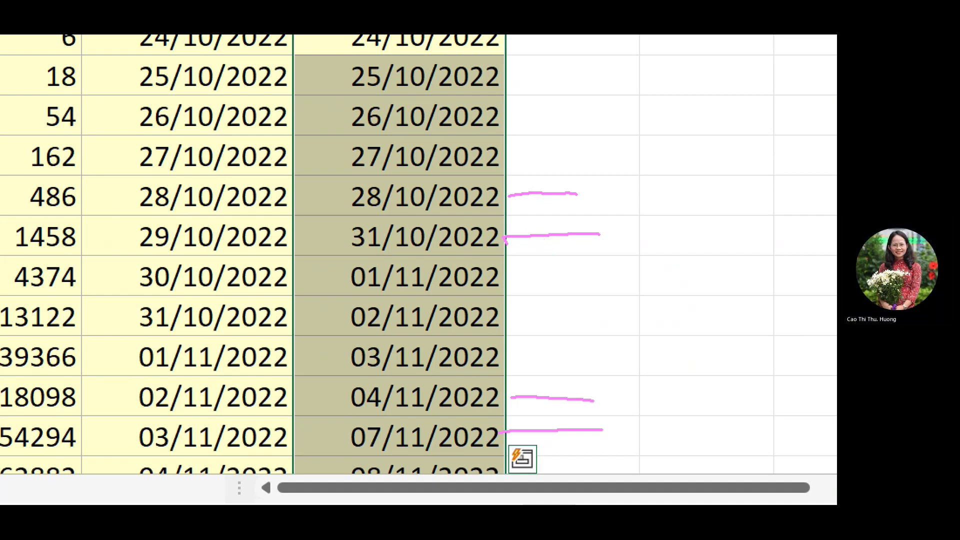
key(Escape)
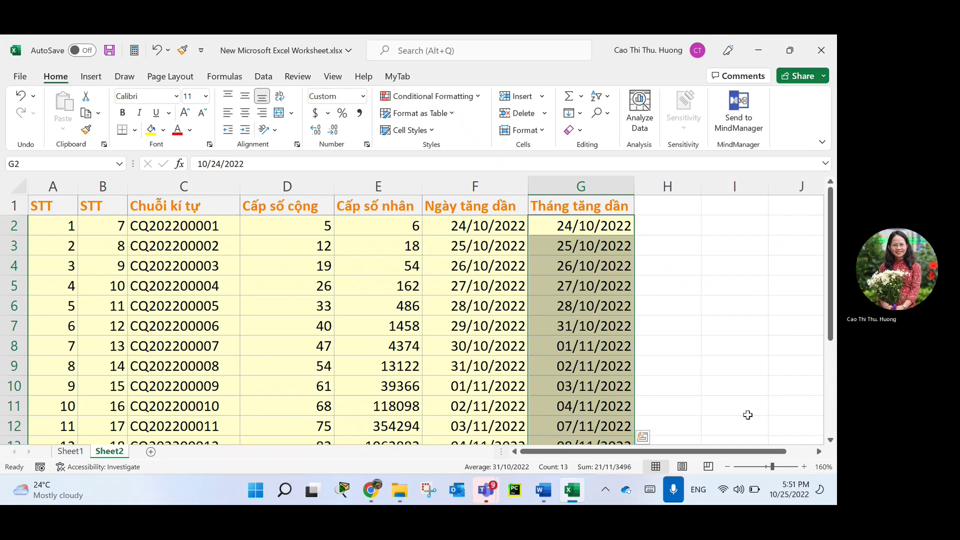
key(Right)
key(Down)
key(Down)
key(Down)
key(Down)
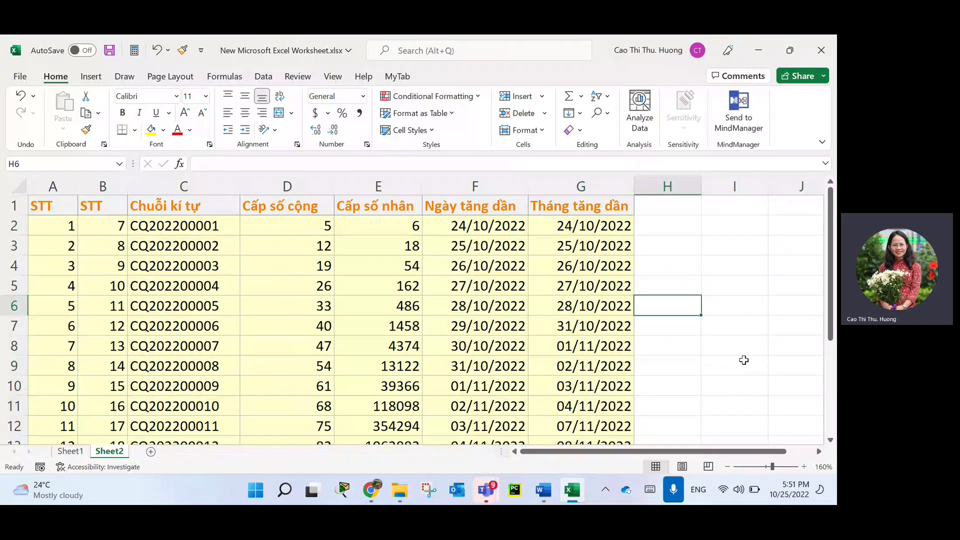
Select I2:J3, M3, L8, I8, J10, J6, M10:N11 and N5:N7 together.
click(818, 451)
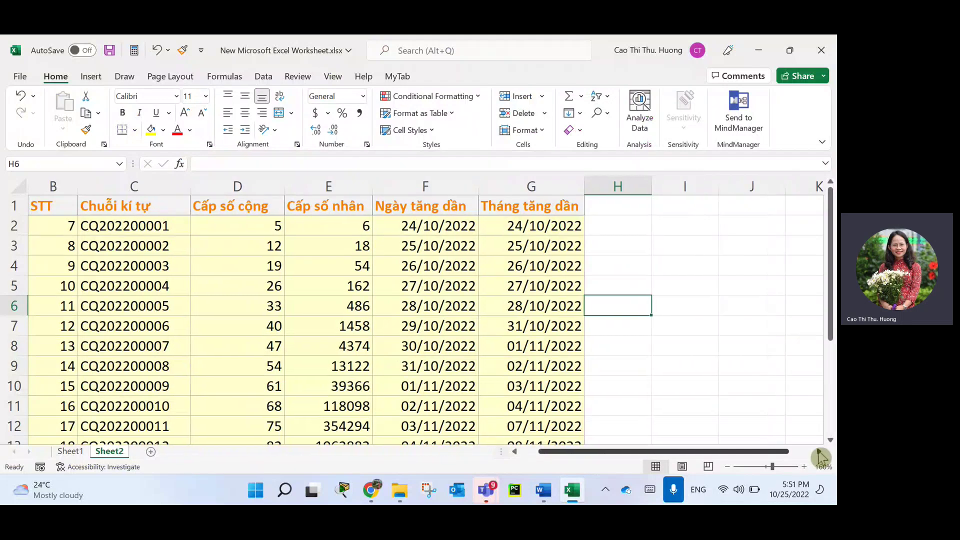
click(818, 451)
click(818, 452)
click(818, 452)
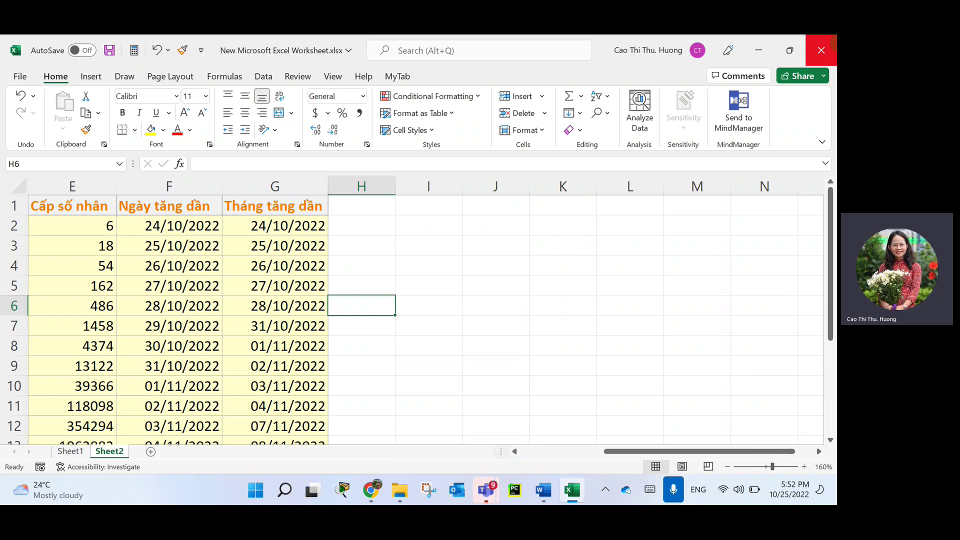
drag(429, 223, 507, 253)
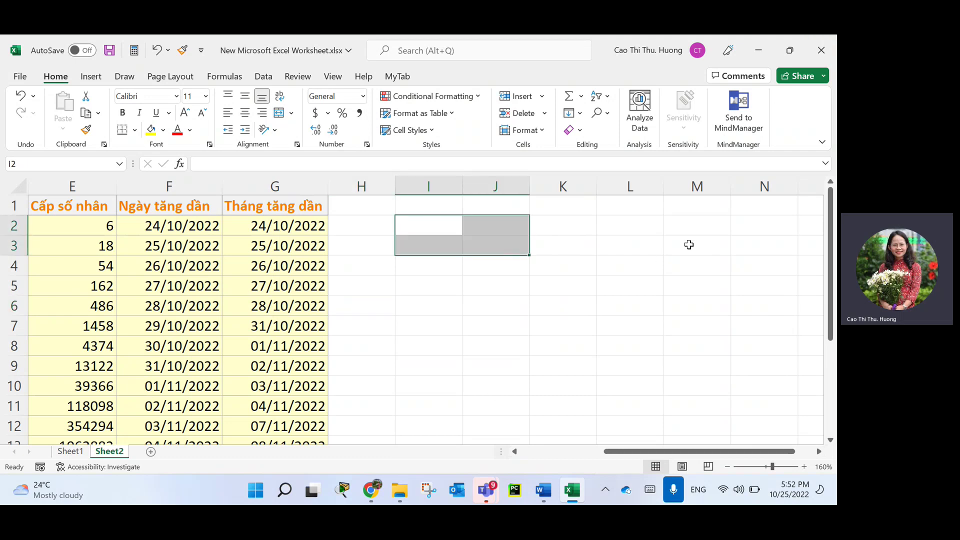
ctrl+click(689, 245)
ctrl+click(642, 351)
ctrl+click(416, 349)
ctrl+click(500, 393)
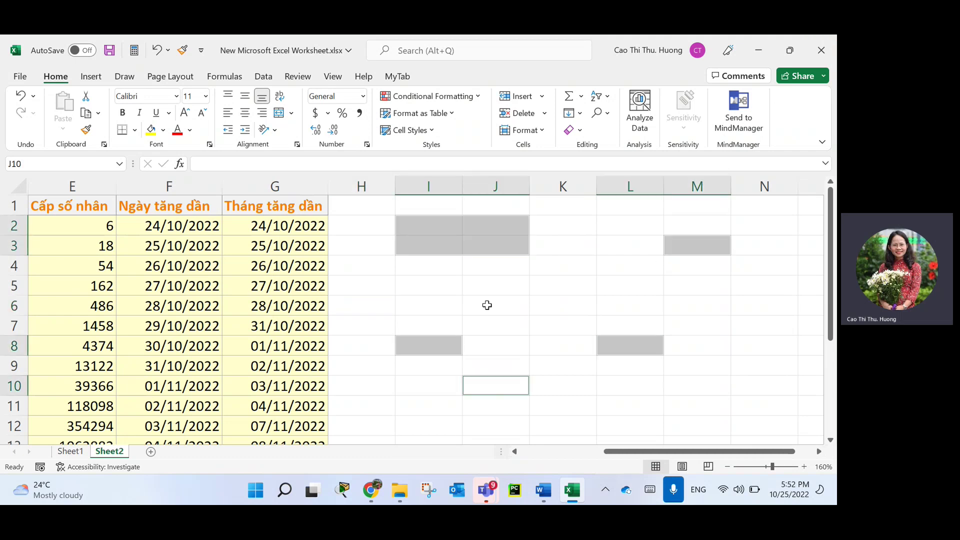
ctrl+click(487, 305)
drag(687, 393, 752, 407)
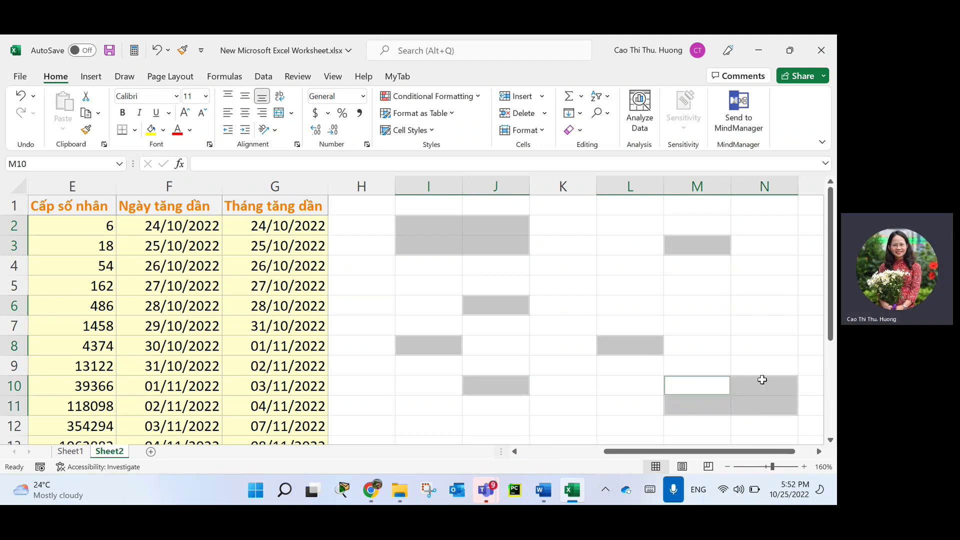
drag(740, 283, 757, 325)
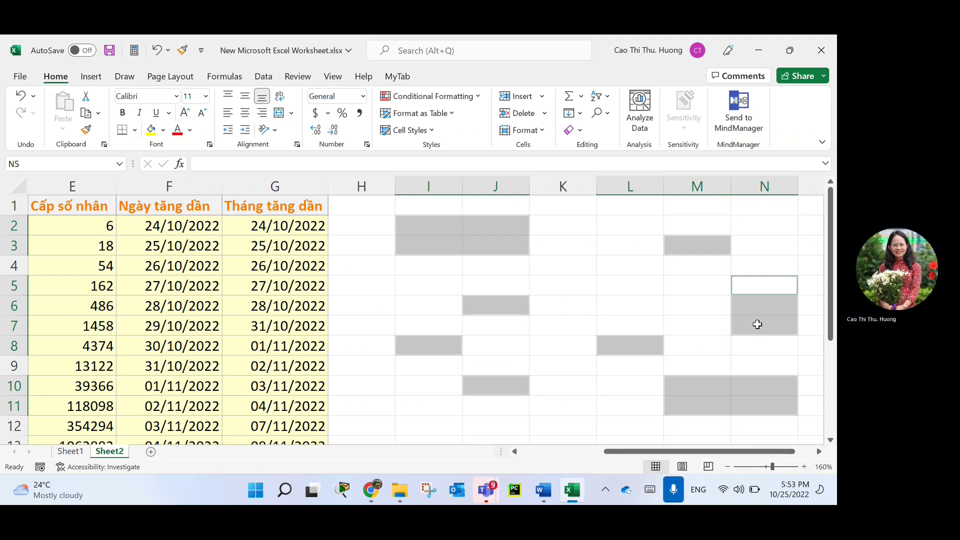
Enter 2020 into all the selected cells at once with Ctrl+Enter.
text(20220)
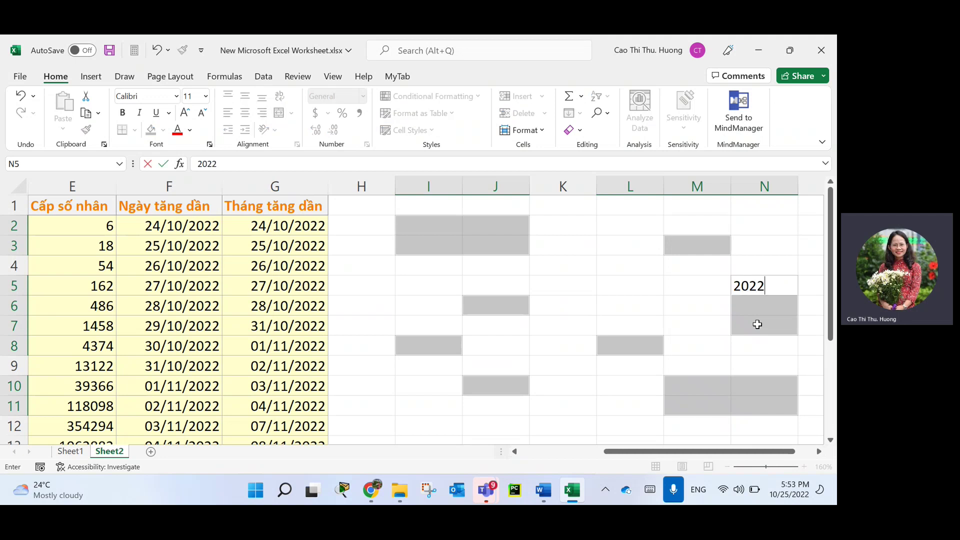
key(BackSpace)
key(BackSpace)
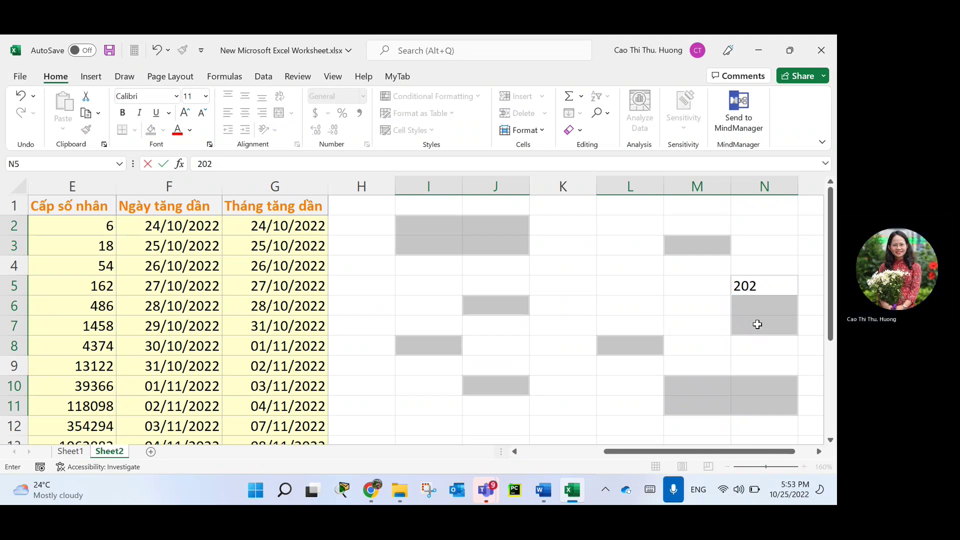
text(0)
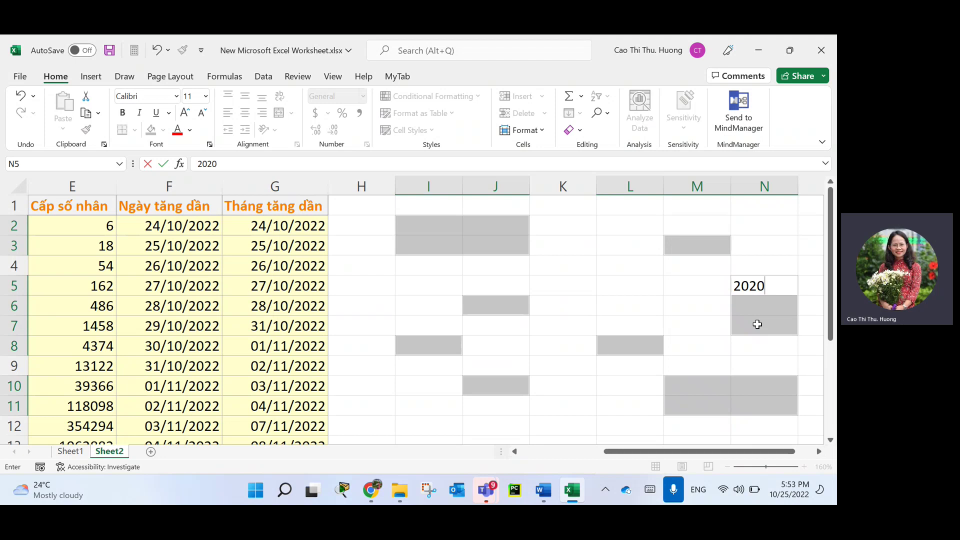
key(ctrl+Return)
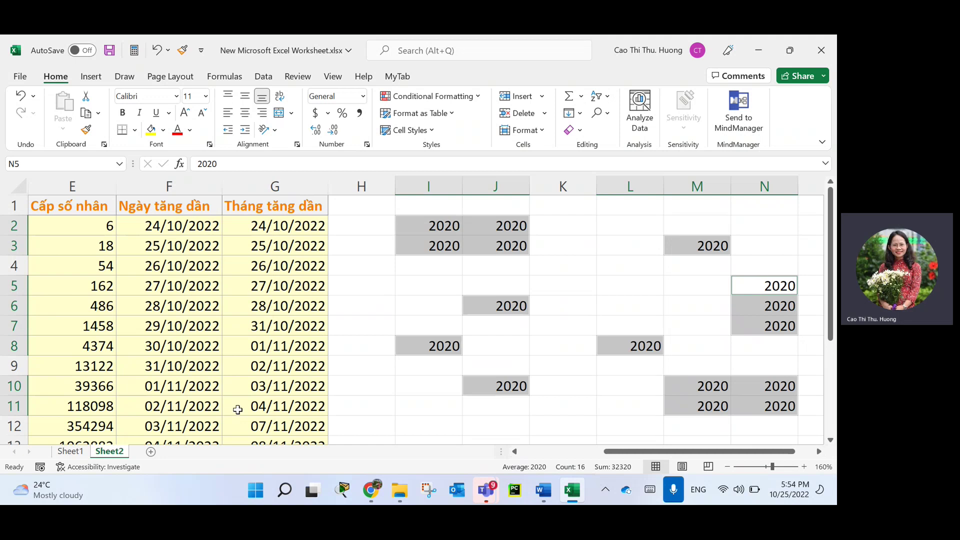
Return from Sheet1 to Sheet2 and add a new blank worksheet, Sheet3.
click(349, 367)
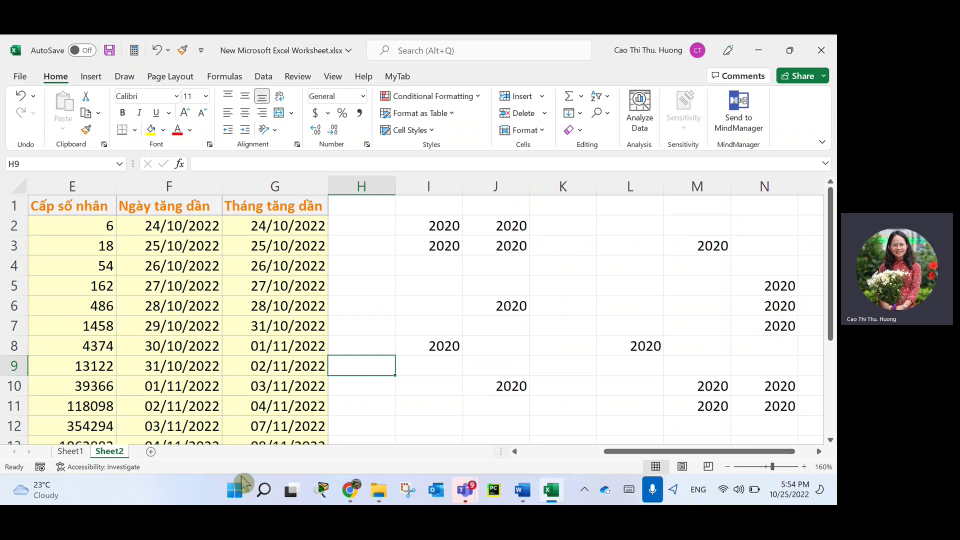
click(70, 451)
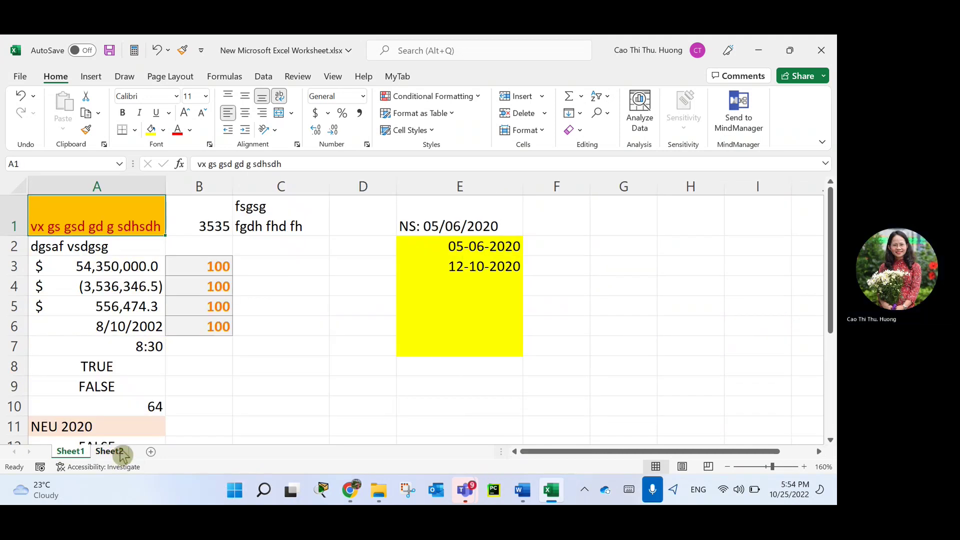
click(550, 493)
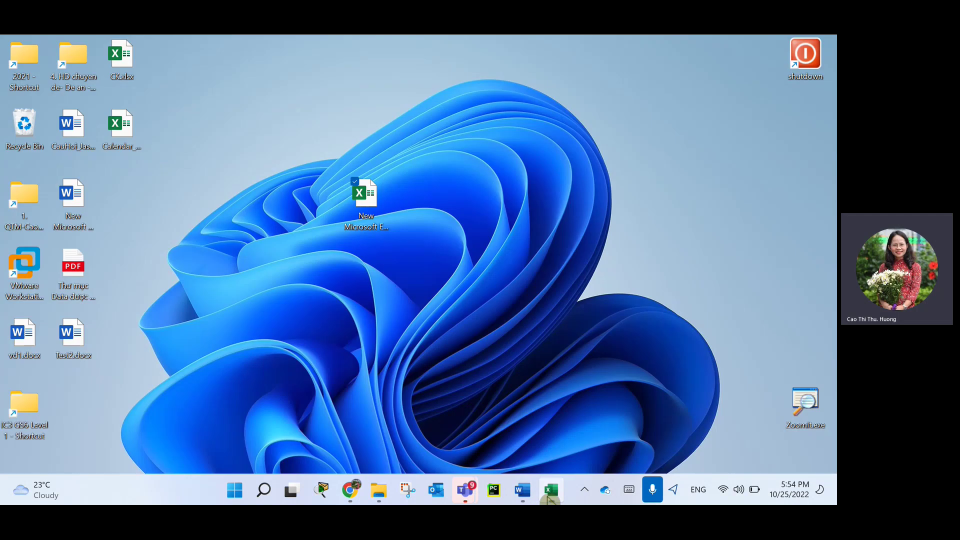
click(550, 492)
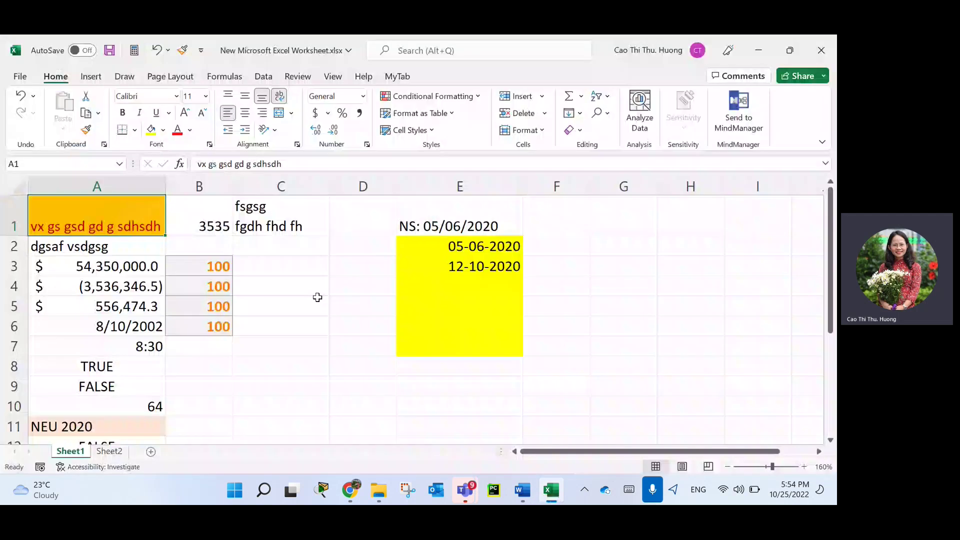
click(123, 452)
click(151, 452)
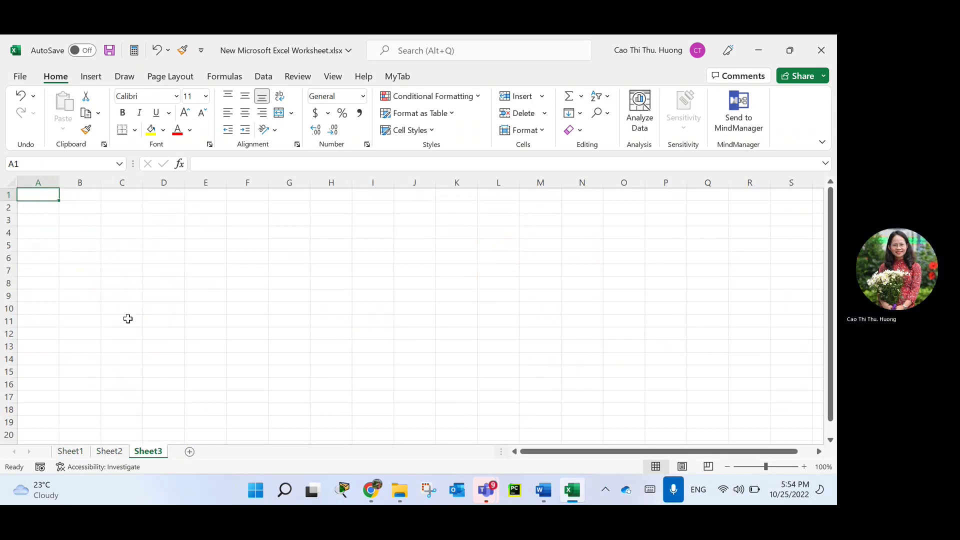
Widen column A and enter the header 'Họ và tên' in A1.
scroll(127, 317, up, 6)
drag(112, 199, 165, 199)
text(Hj)
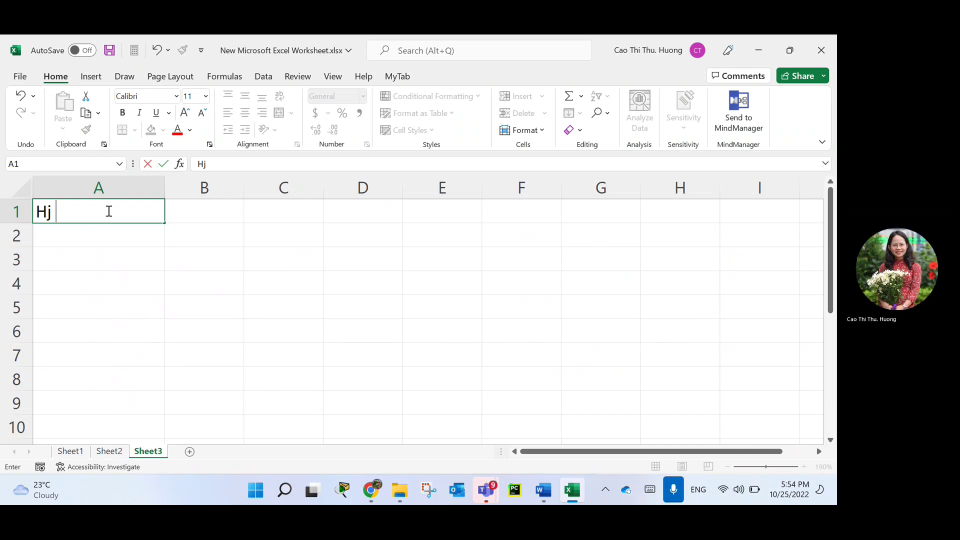
key(BackSpace)
text(ọ và tên)
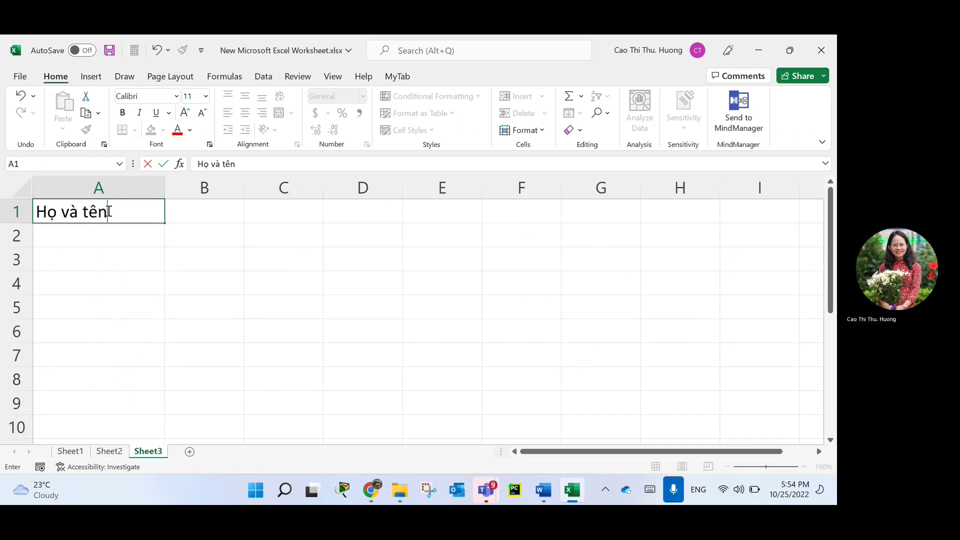
key(Return)
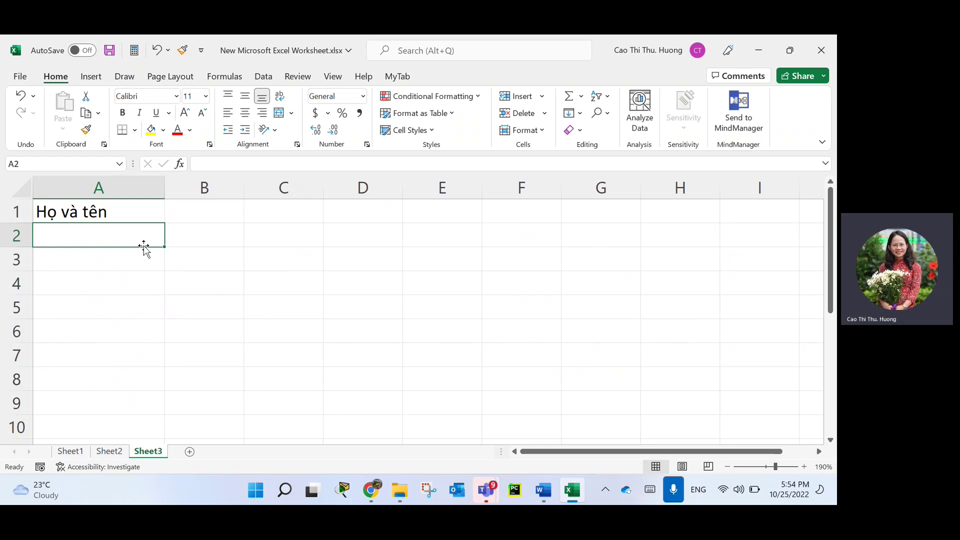
Give A1 the orange Accent2 cell style and A2:A8 the light-yellow Note style.
click(142, 215)
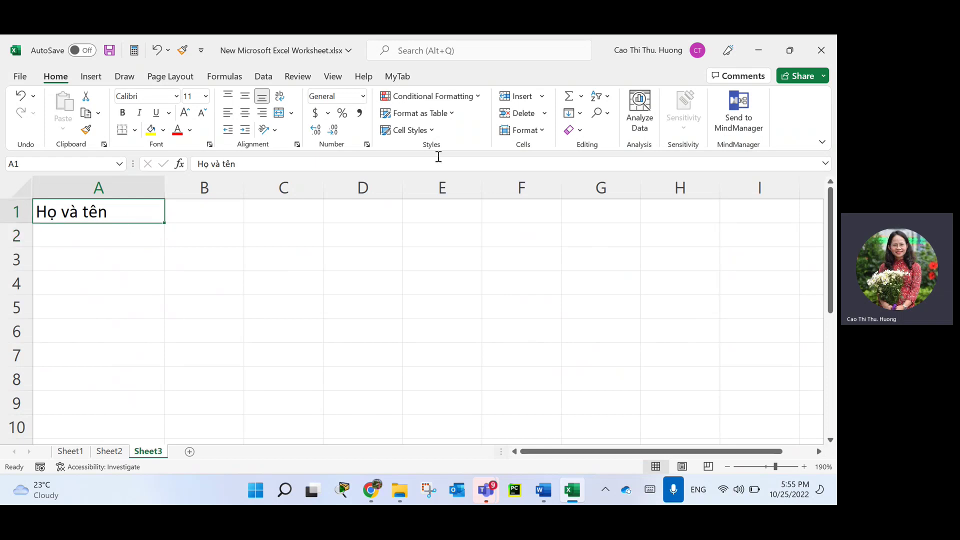
click(431, 130)
click(465, 370)
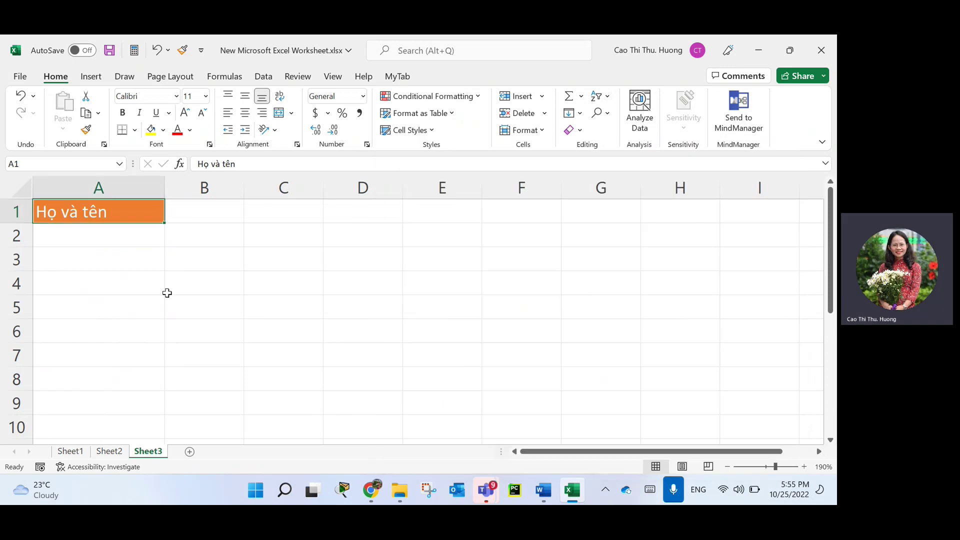
drag(137, 239, 141, 372)
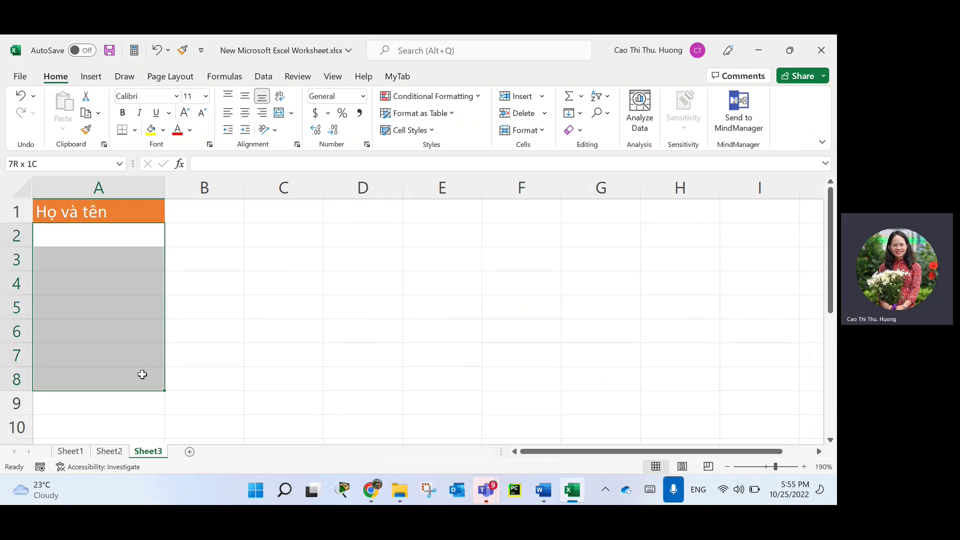
click(435, 127)
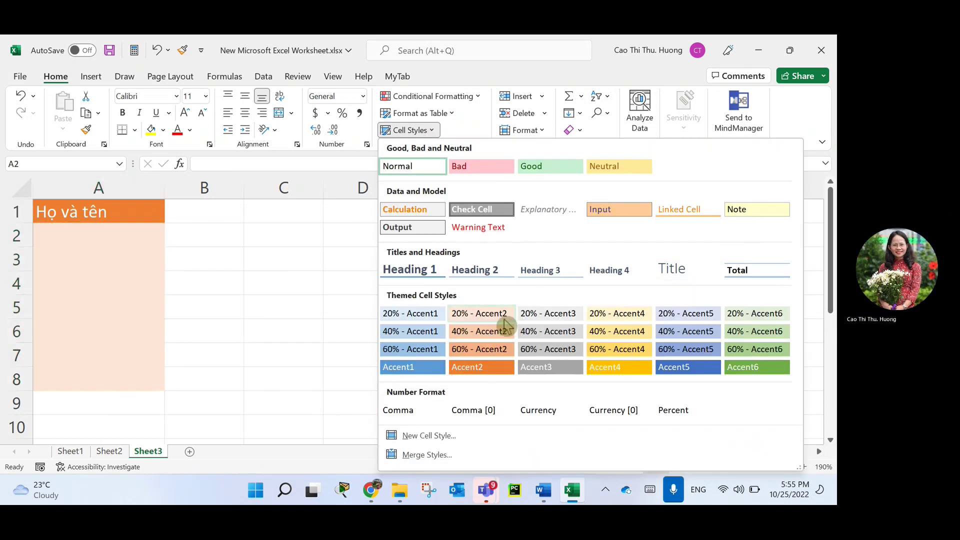
click(747, 209)
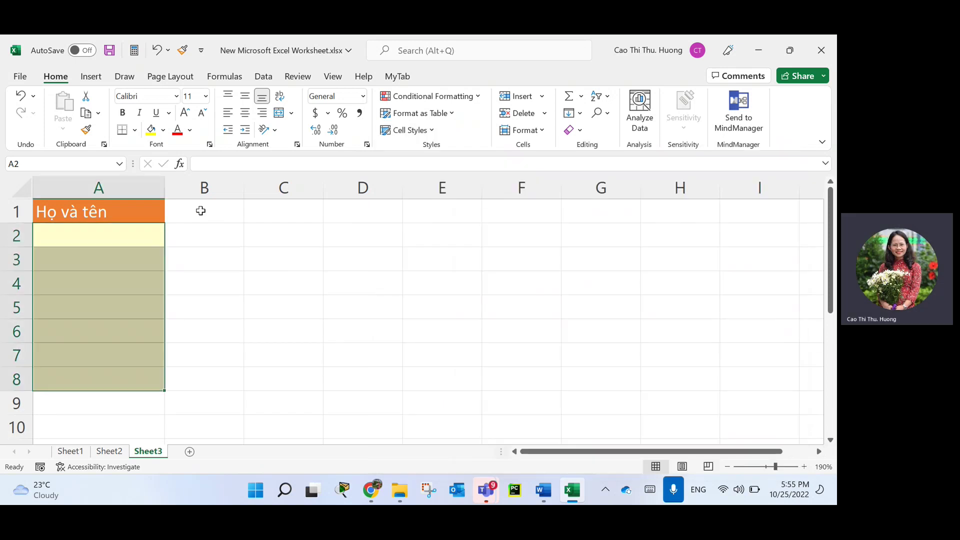
click(112, 250)
click(133, 241)
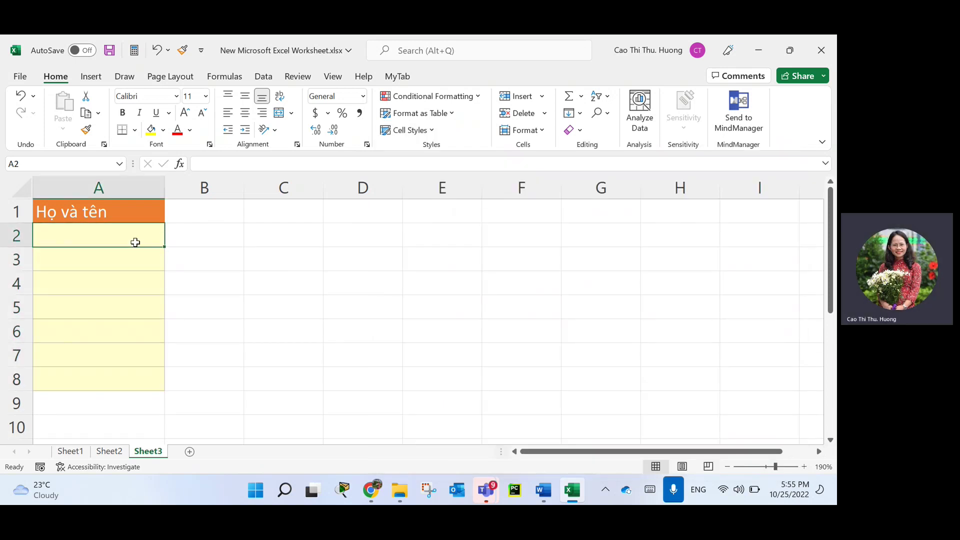
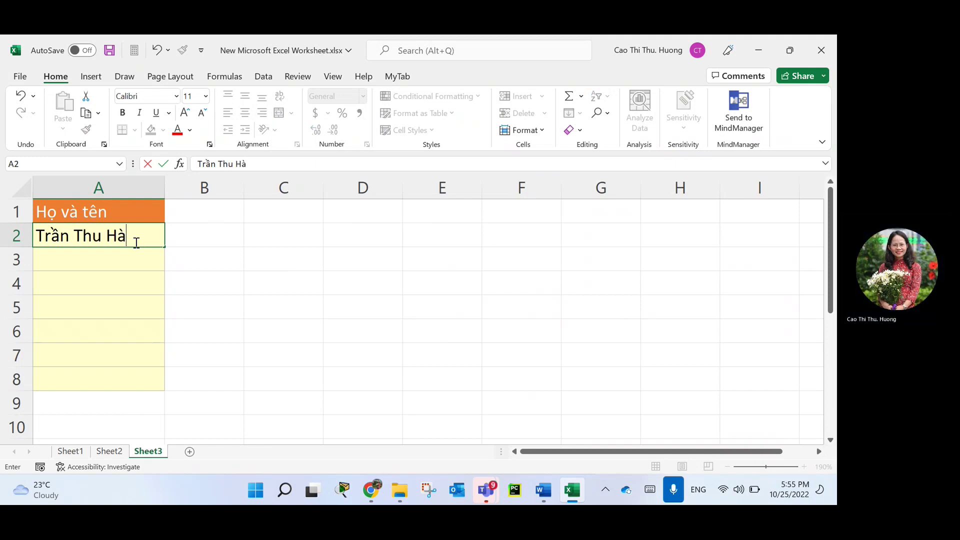
Enter the first two full names in A2 and A3, then AutoFit column A.
key(Return)
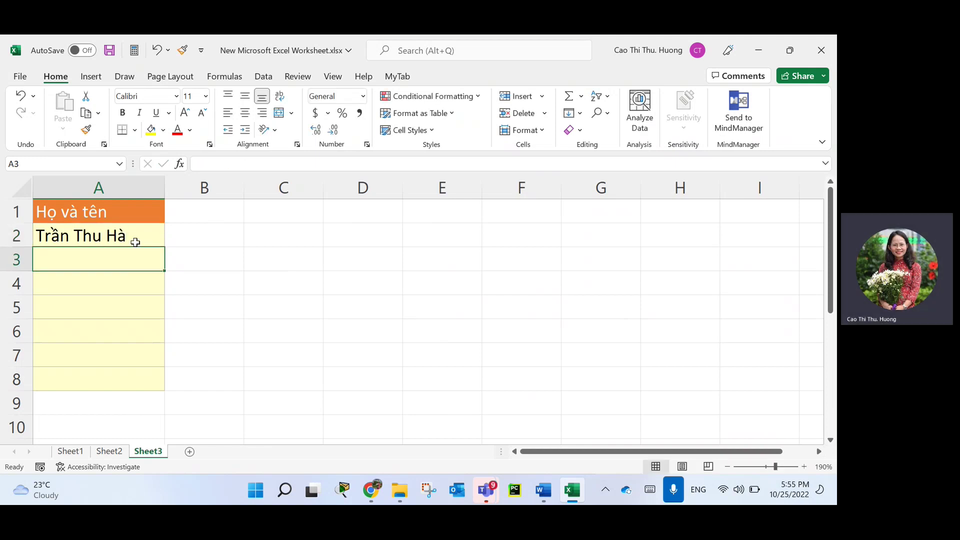
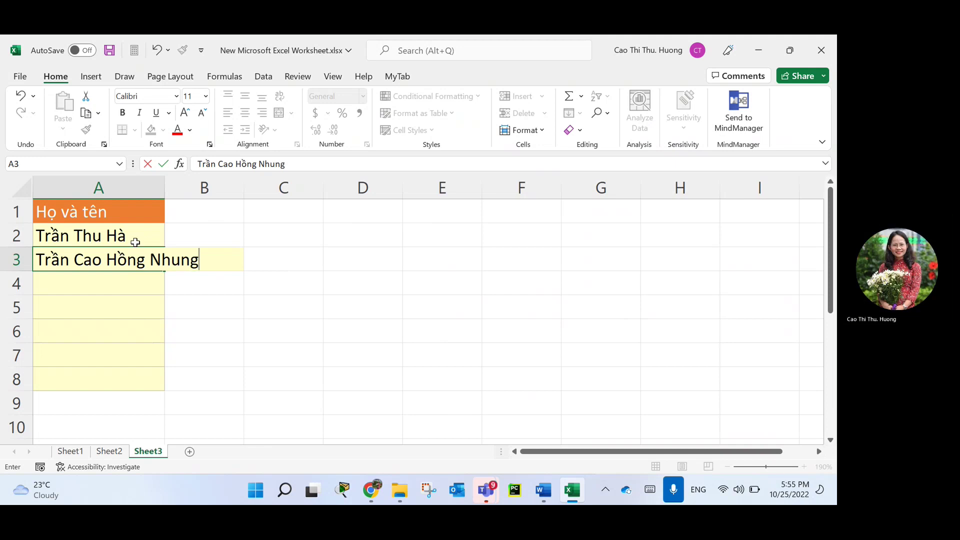
key(Return)
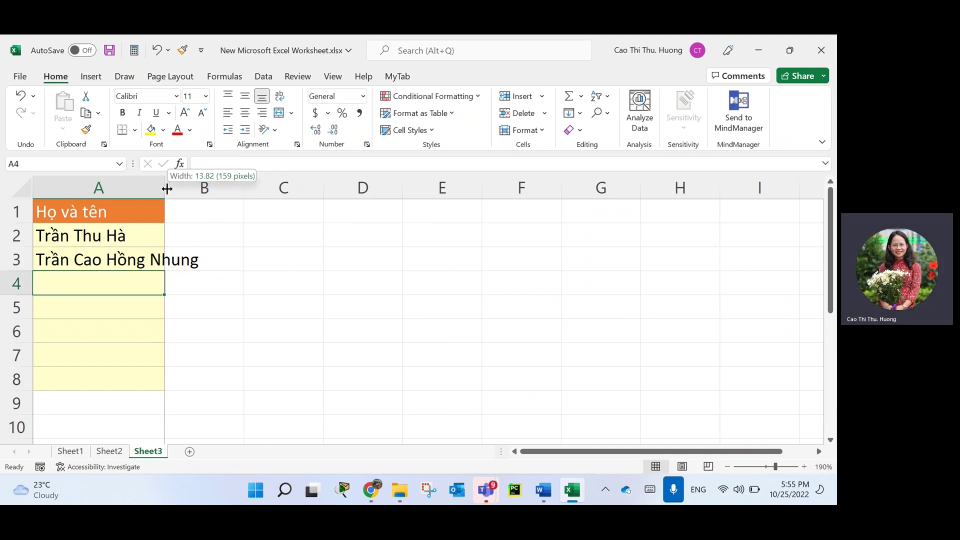
double_click(165, 189)
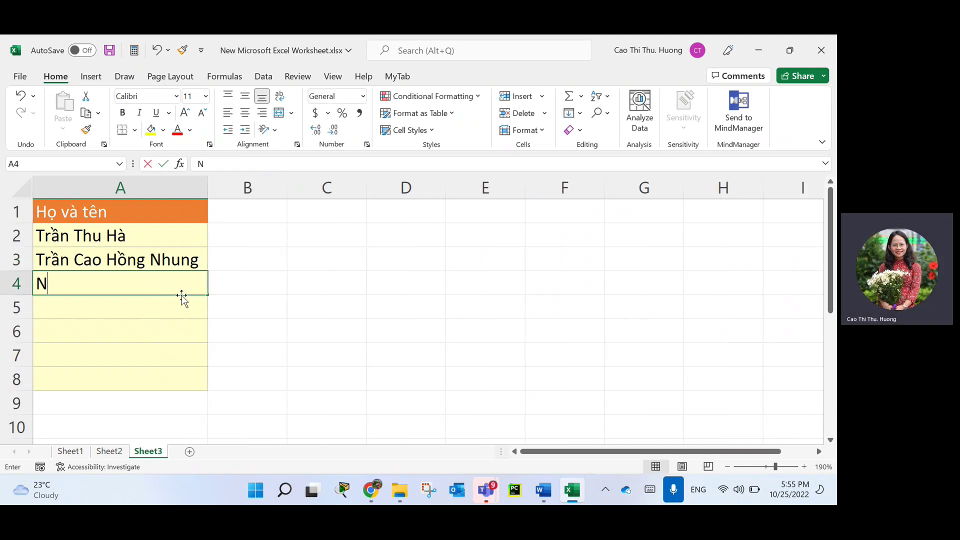
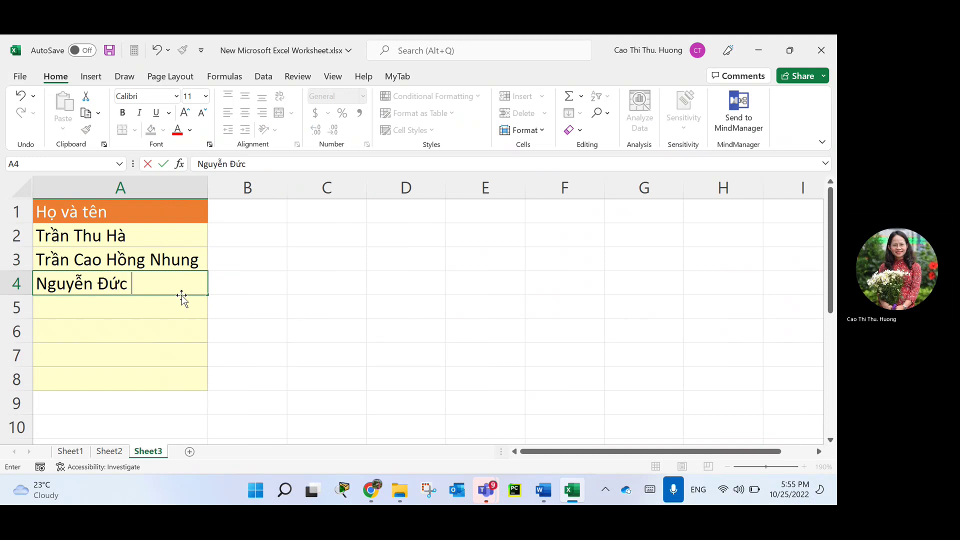
Enter the remaining three full names in A4:A6 and select empty rows 7 and 8.
key(Return)
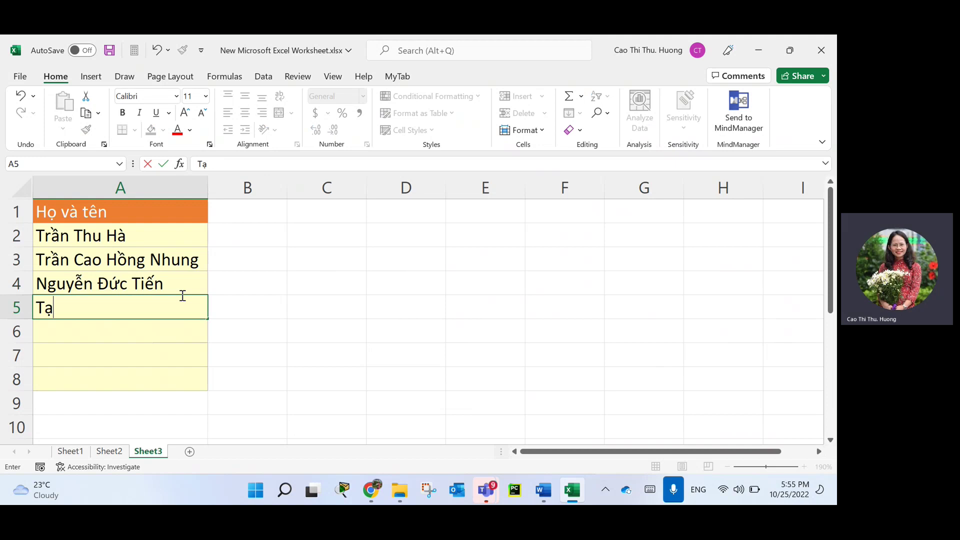
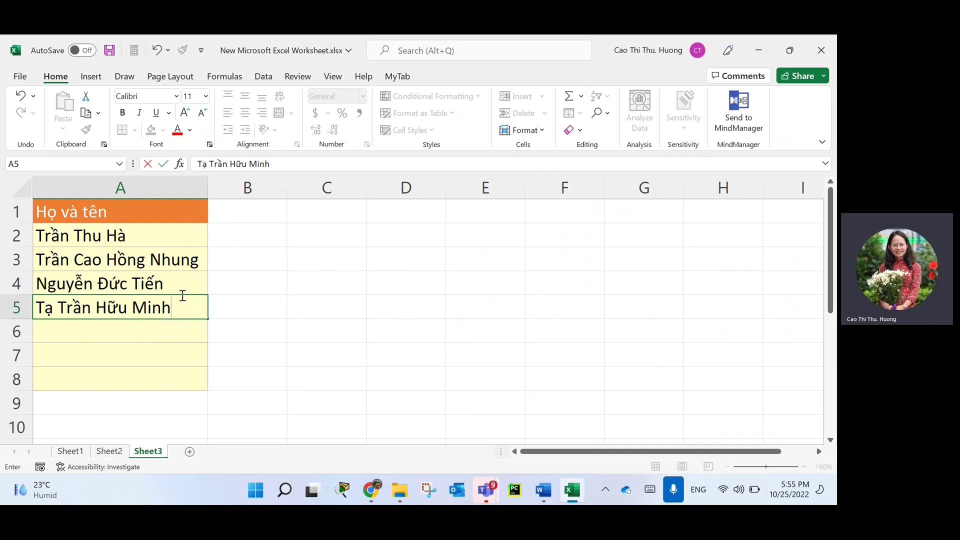
click(90, 337)
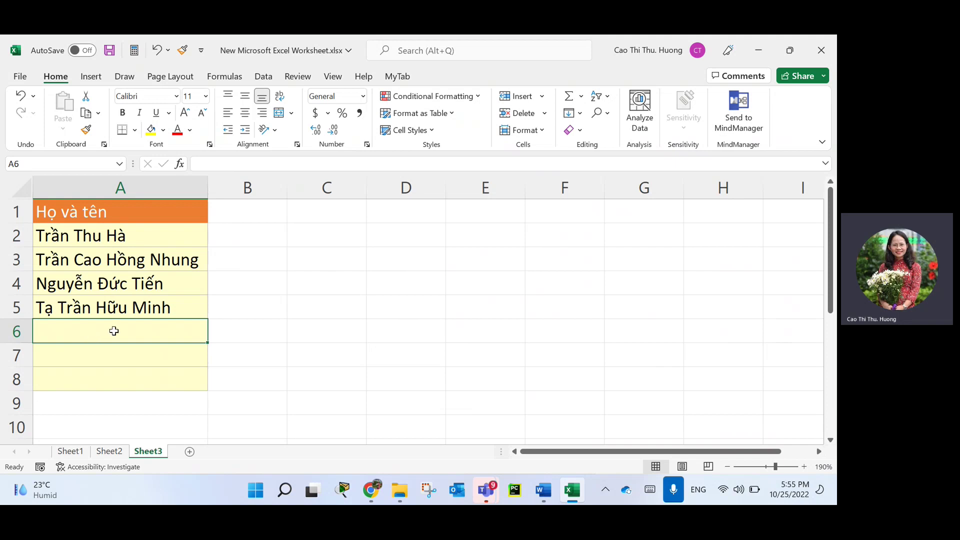
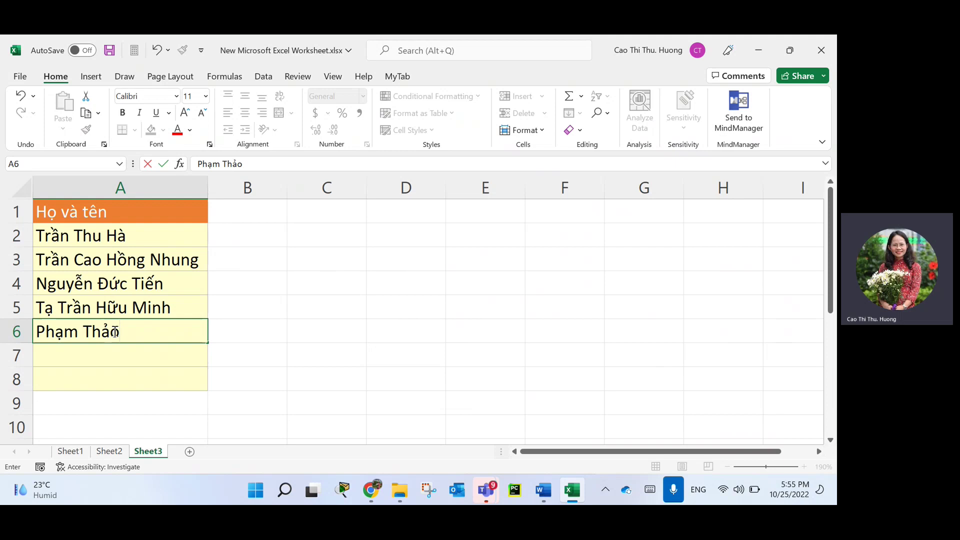
key(Return)
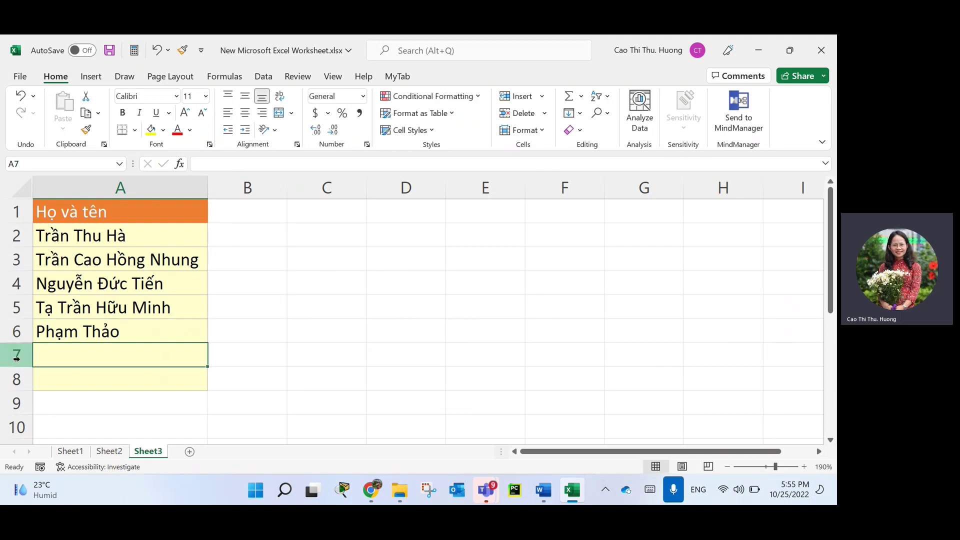
drag(17, 358, 15, 374)
Delete the empty rows 7 and 8 and widen column B beside the names.
right_click(16, 375)
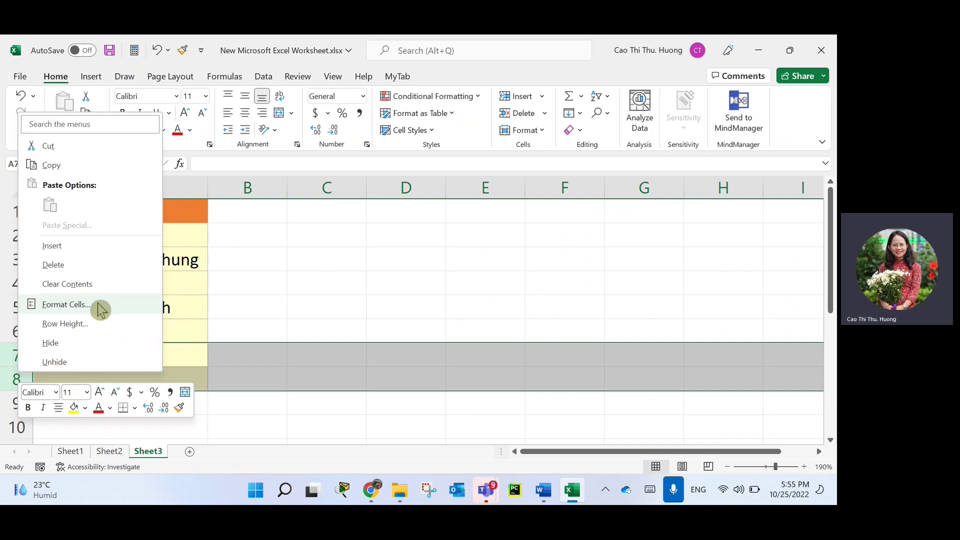
click(74, 259)
click(291, 349)
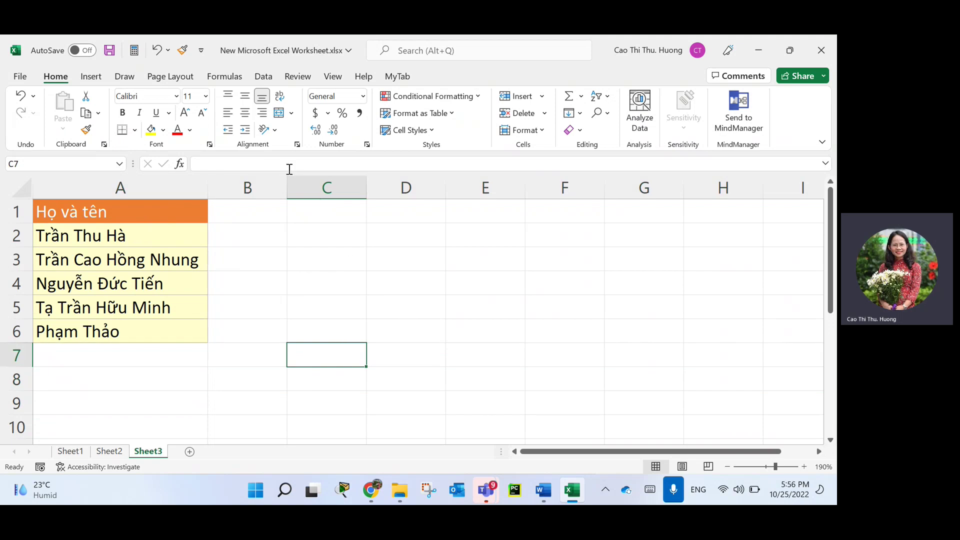
drag(288, 187, 336, 210)
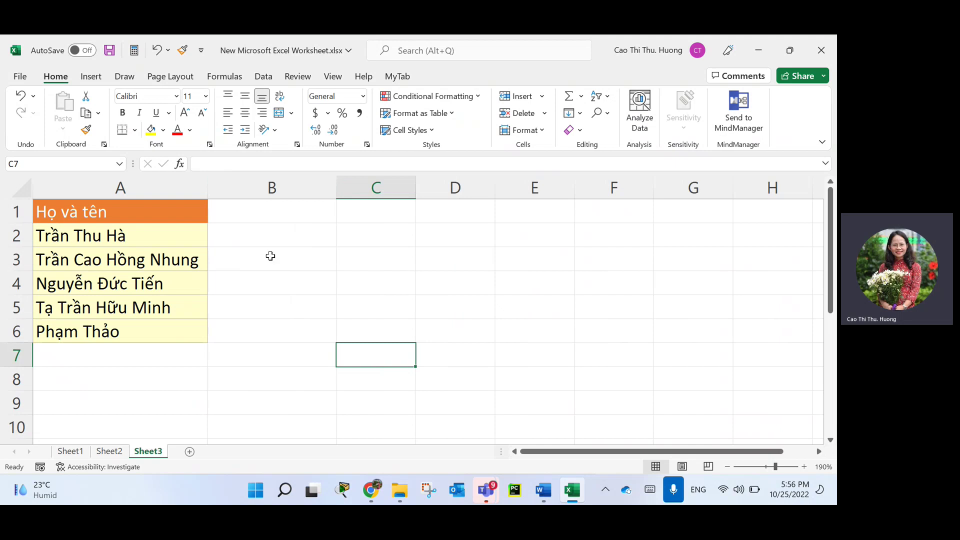
Enter 'Tên' in B1, then undo that entry.
click(250, 212)
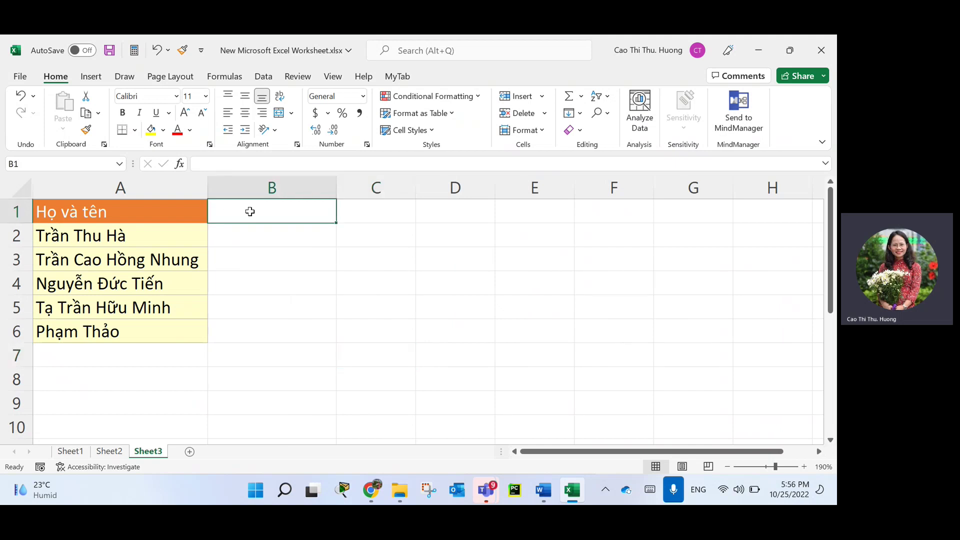
text(Tên)
key(Return)
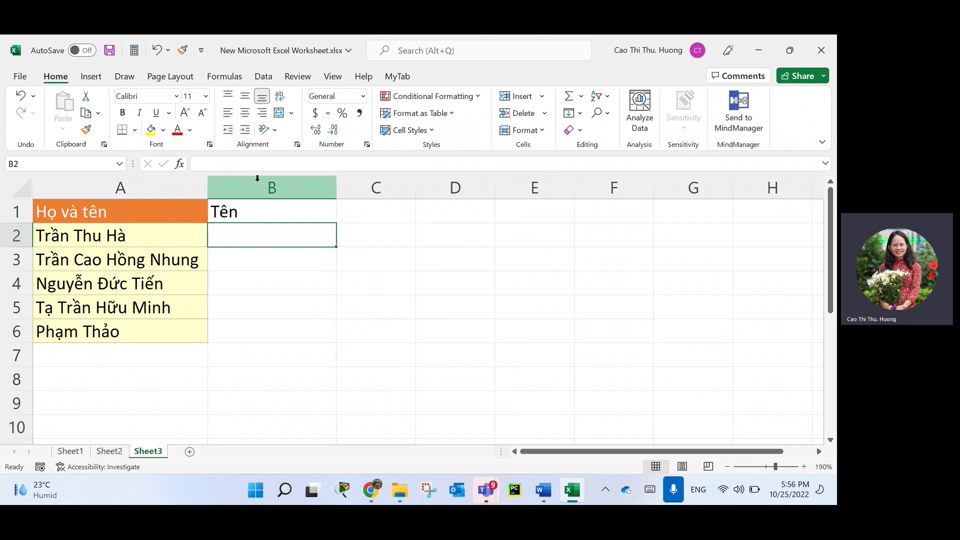
key(ctrl+z)
Insert a new formatted column at B and give it the header 'Tên' in B1.
click(259, 189)
right_click(257, 186)
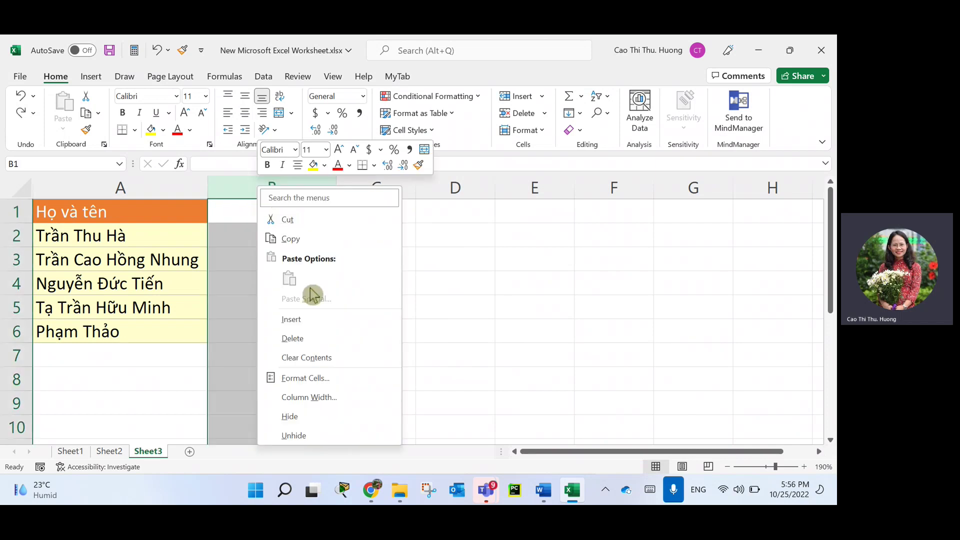
click(312, 323)
click(260, 208)
double_click(261, 208)
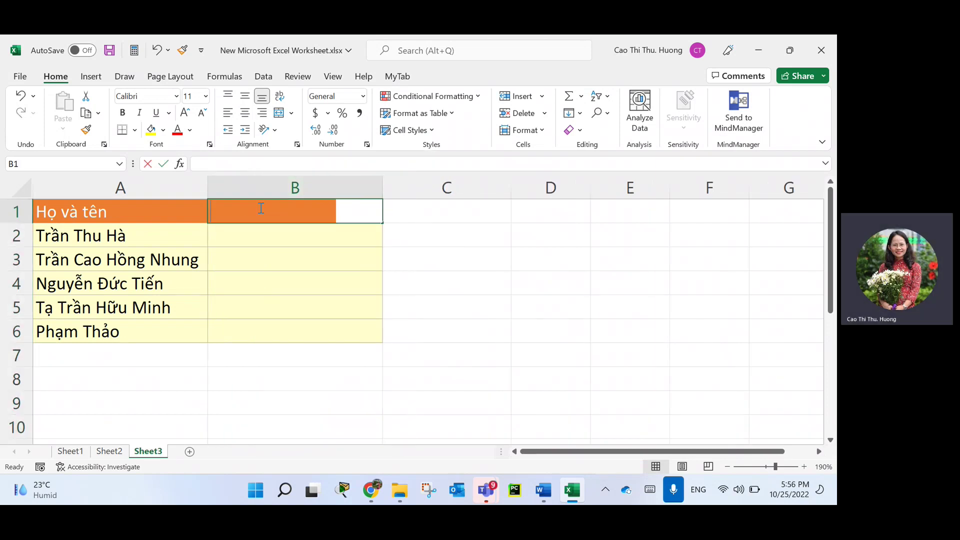
text(Tên)
key(Return)
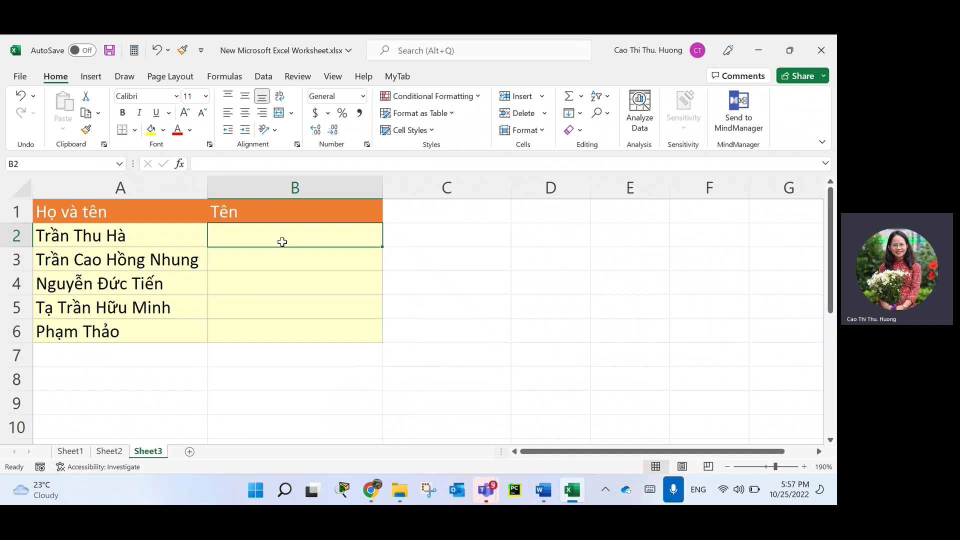
Enter the first given name in B2 and Flash Fill B3:B6 with the others.
text(Ha)
key(Return)
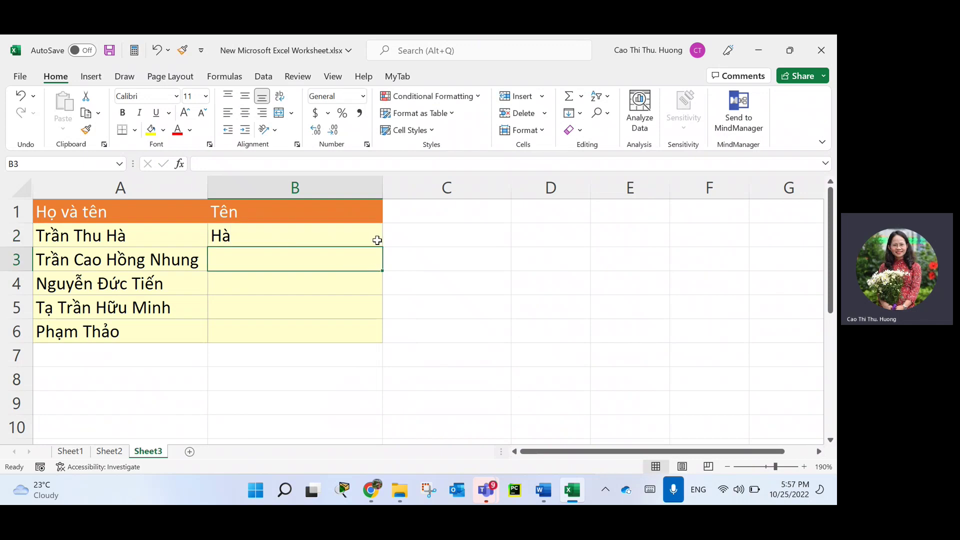
click(356, 231)
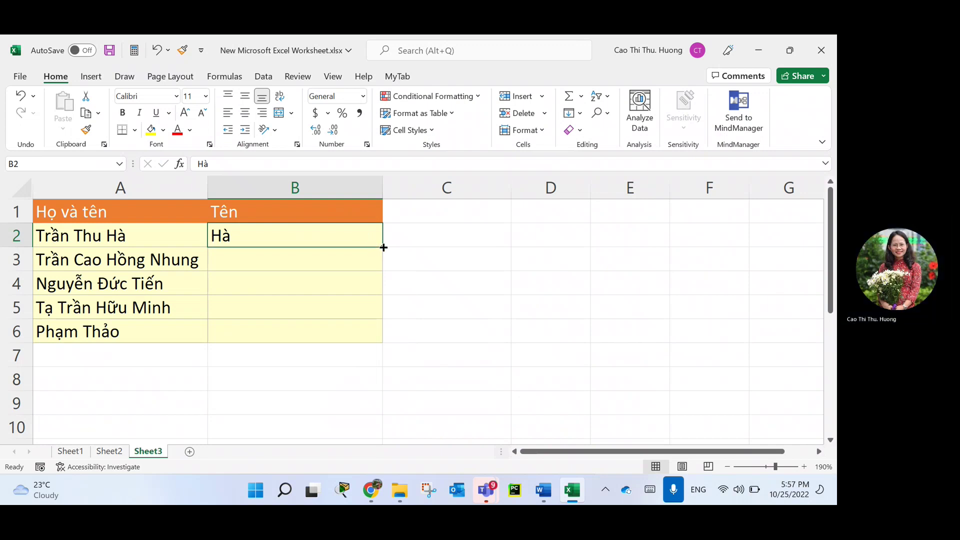
drag(383, 247, 383, 343)
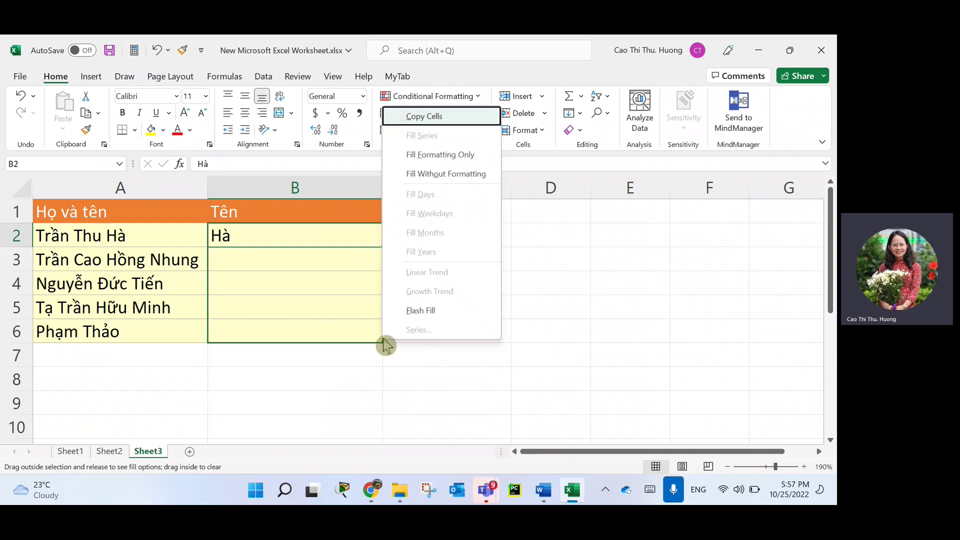
click(428, 315)
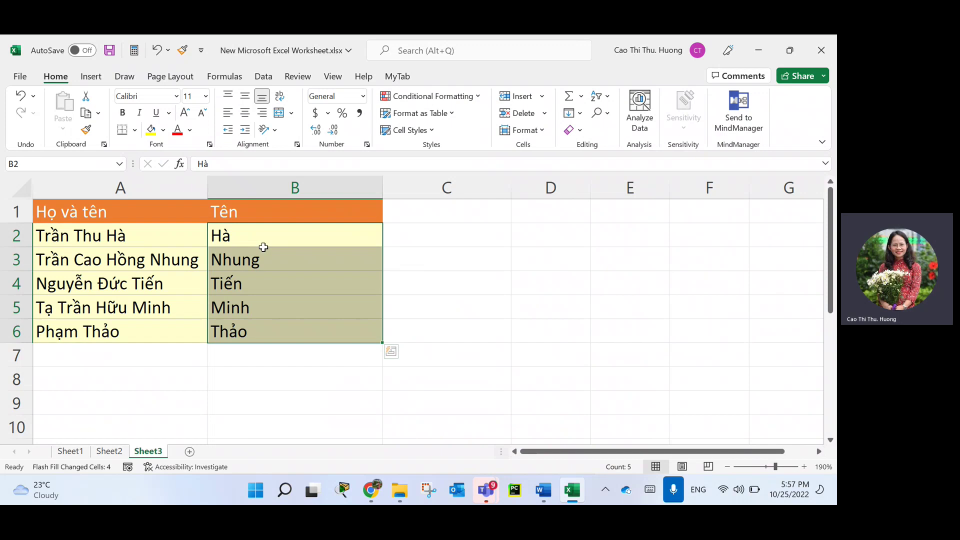
key(ctrl+z)
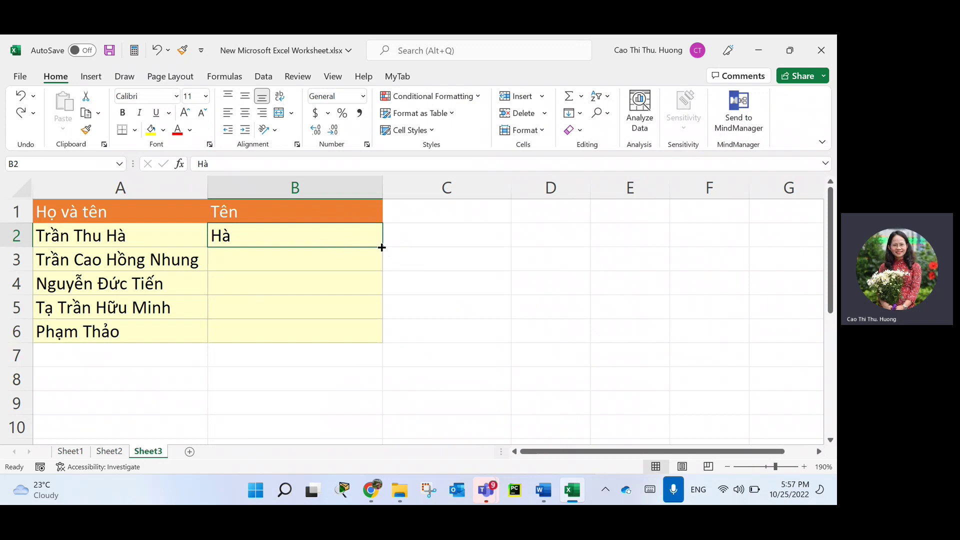
drag(382, 247, 389, 345)
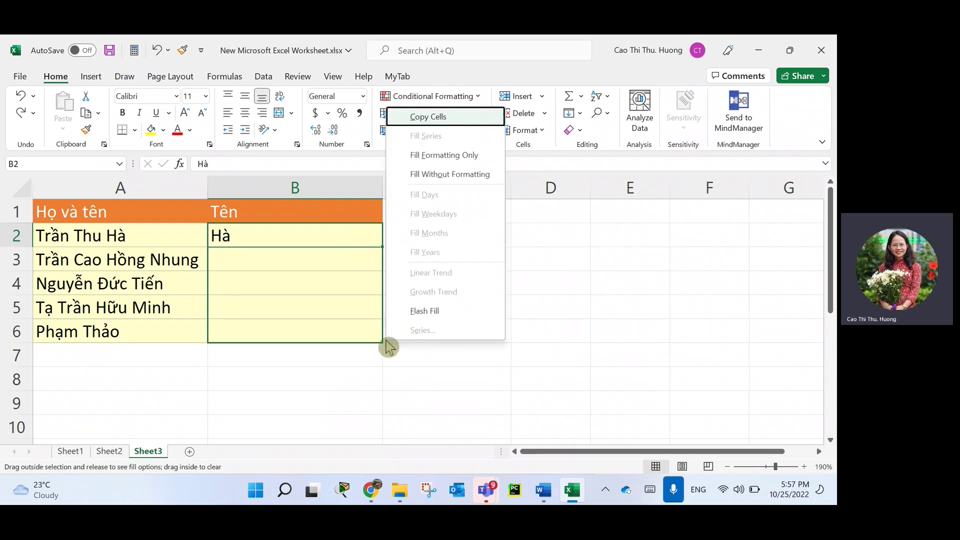
click(434, 312)
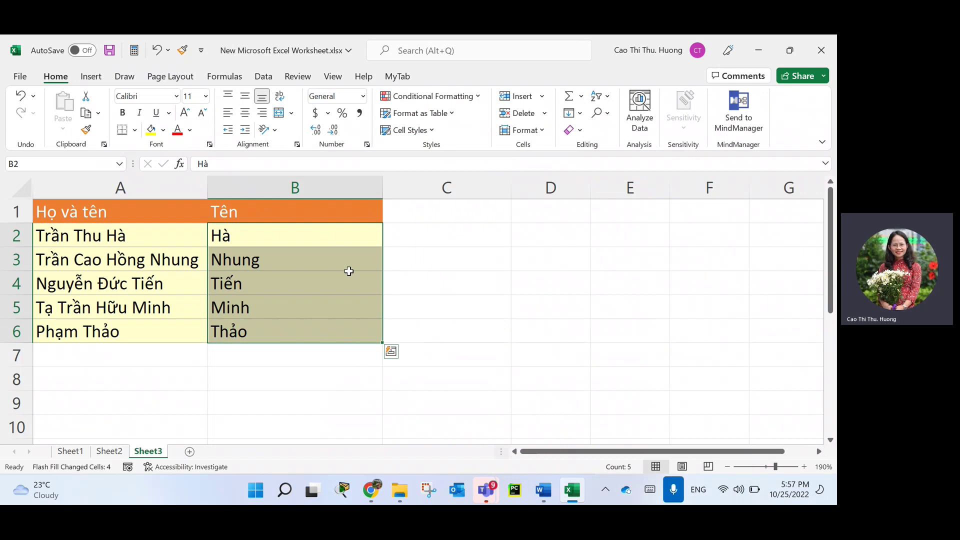
Rename B1 to 'Họ', enter the first surname in B2, and attempt Flash Fill (no pattern found).
click(264, 213)
text(Họ)
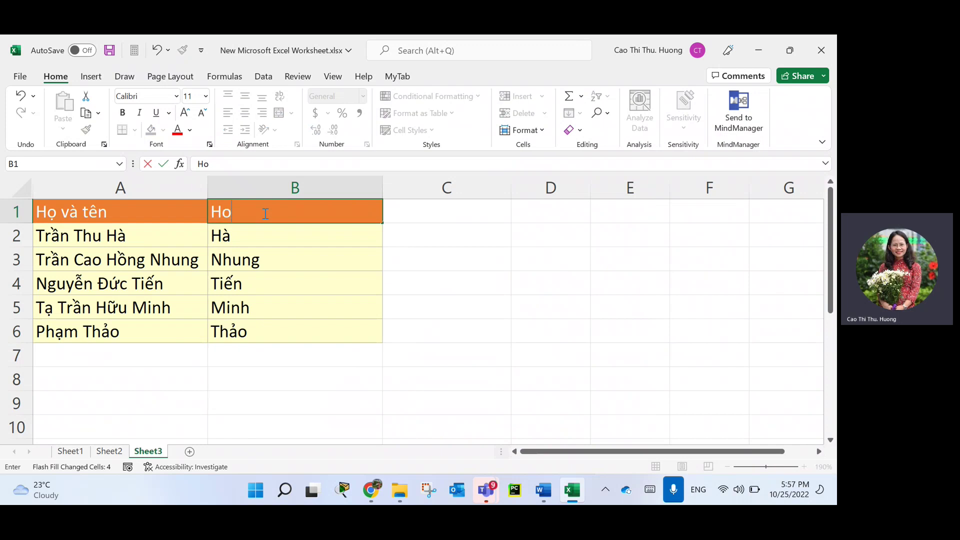
key(Return)
text(Trần)
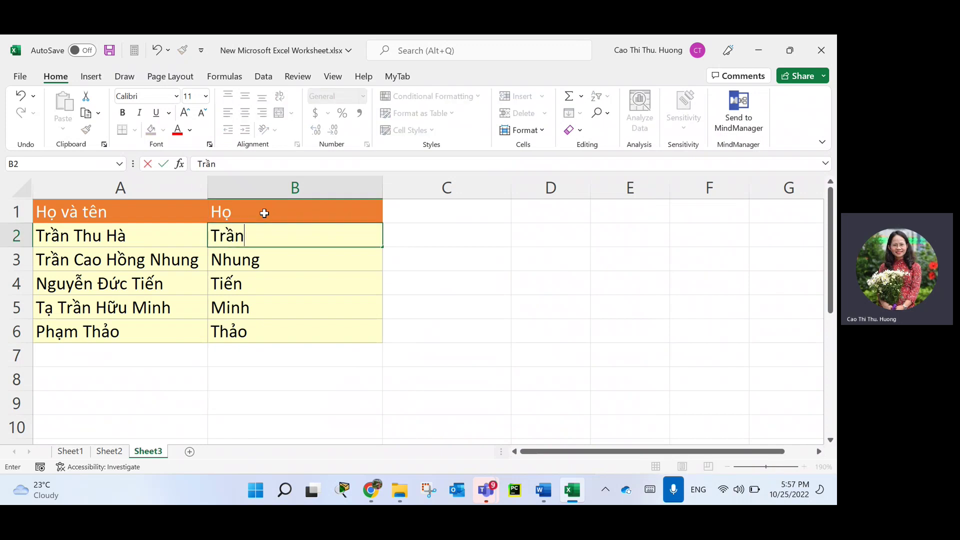
key(Return)
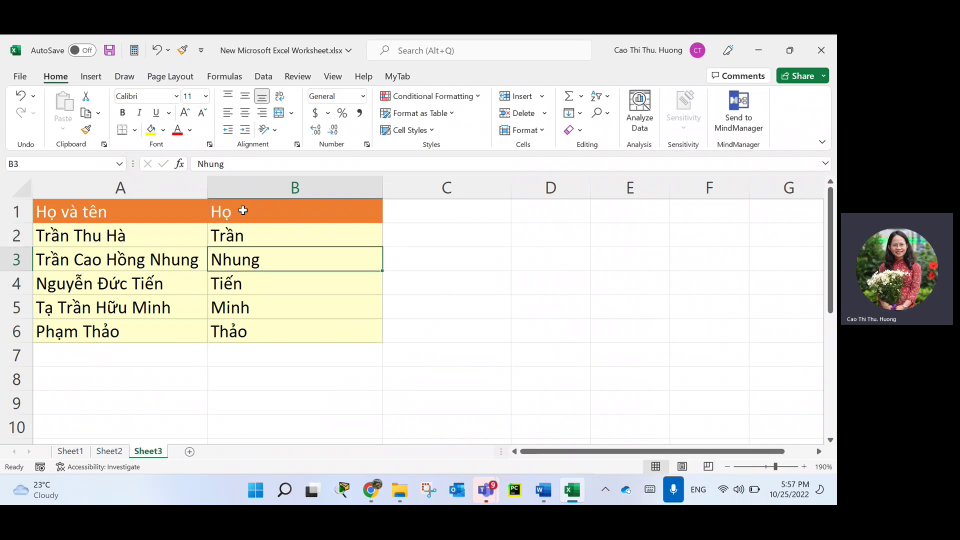
click(242, 209)
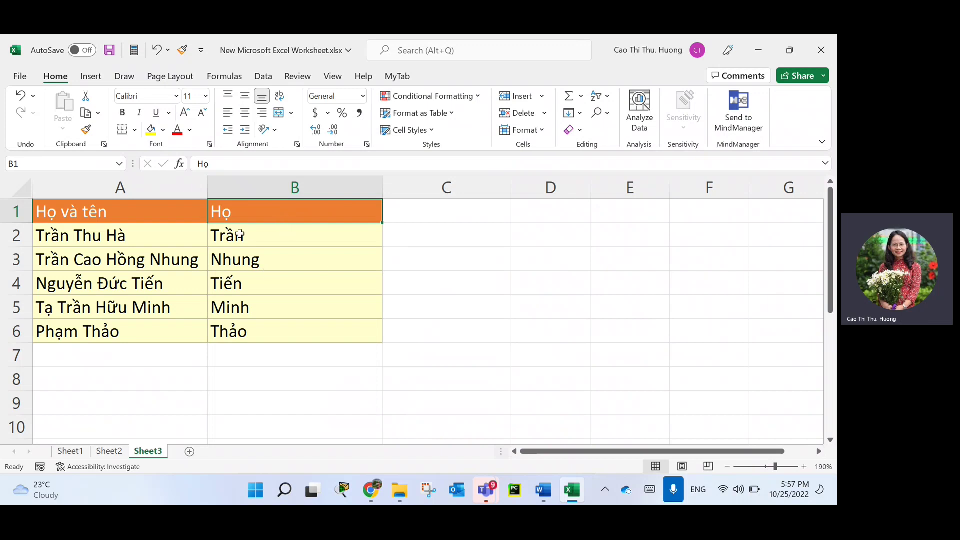
click(258, 241)
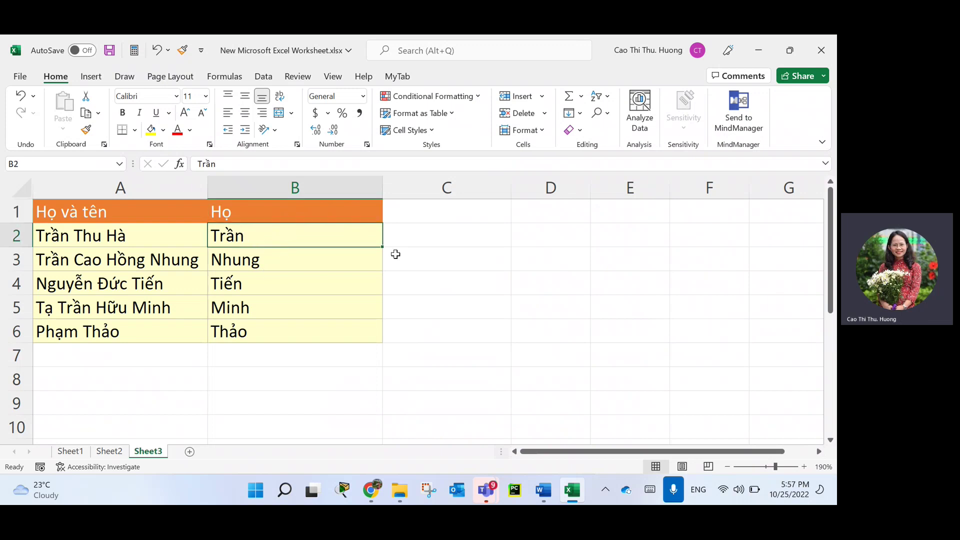
drag(384, 247, 379, 351)
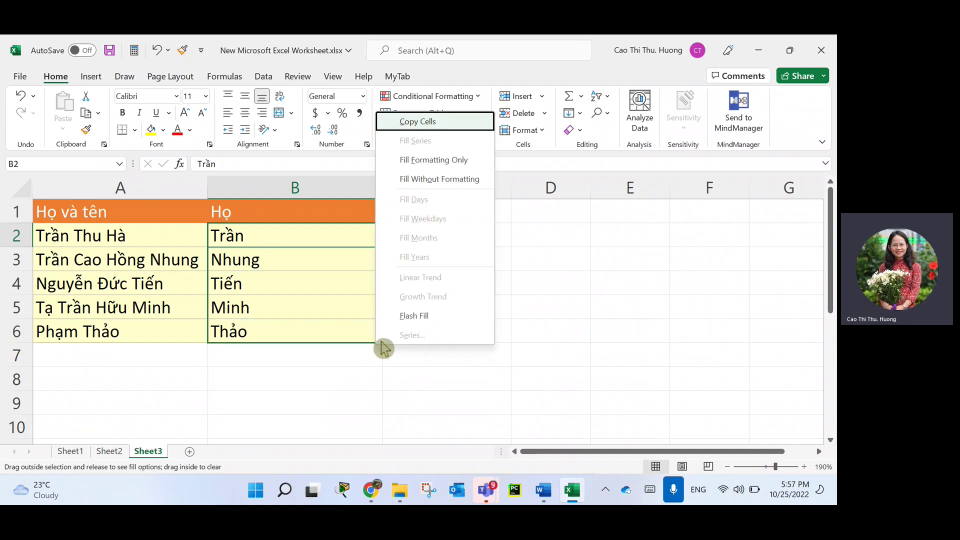
click(425, 316)
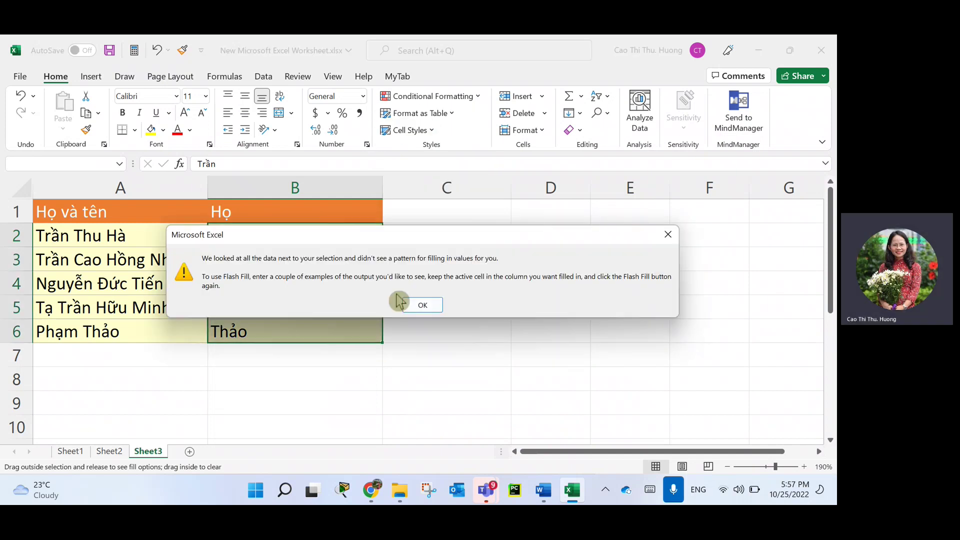
click(423, 312)
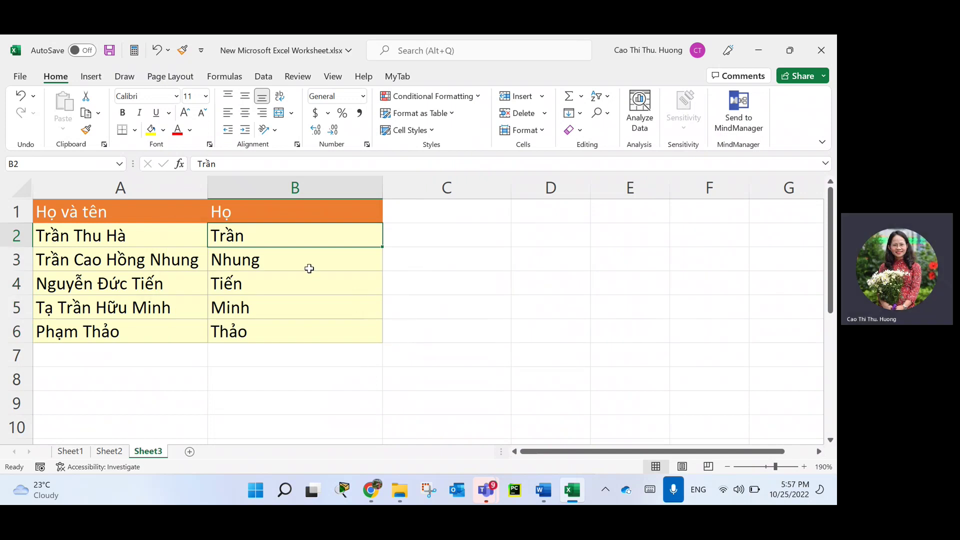
Clear the old given names from B3:B6 and Flash Fill the surnames down to row 6.
drag(310, 266, 306, 325)
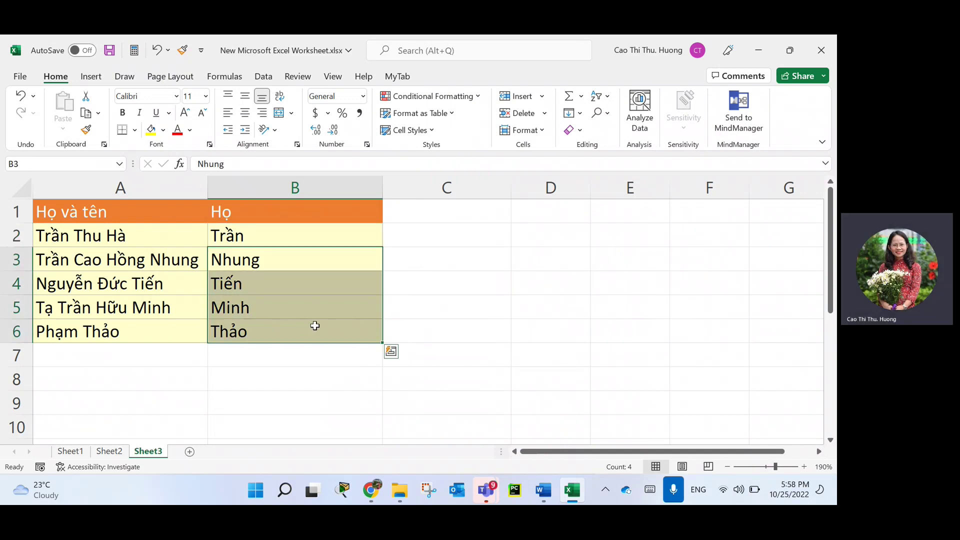
key(Delete)
click(340, 240)
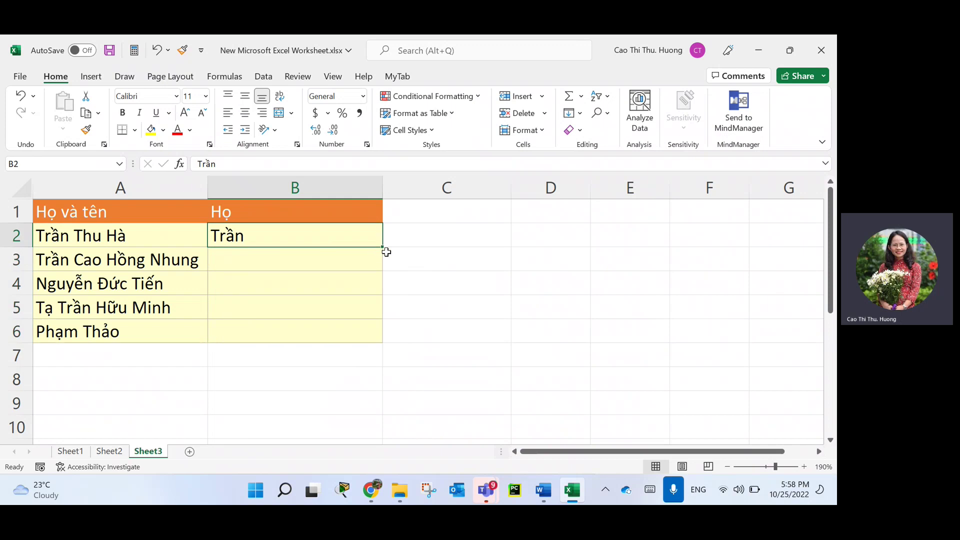
drag(381, 247, 382, 342)
click(427, 306)
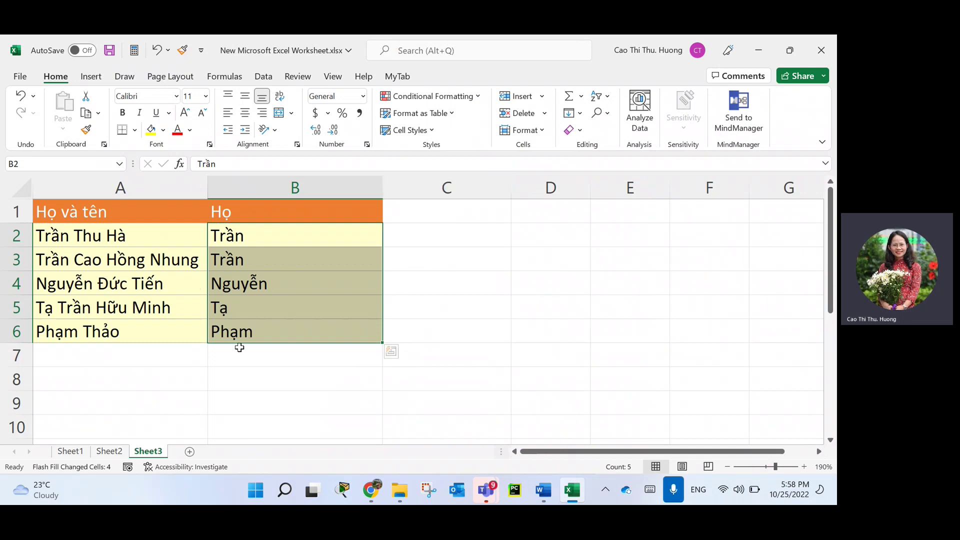
Glance at Sheet2, return to Sheet3, and clear the surnames from B3:B6.
click(109, 451)
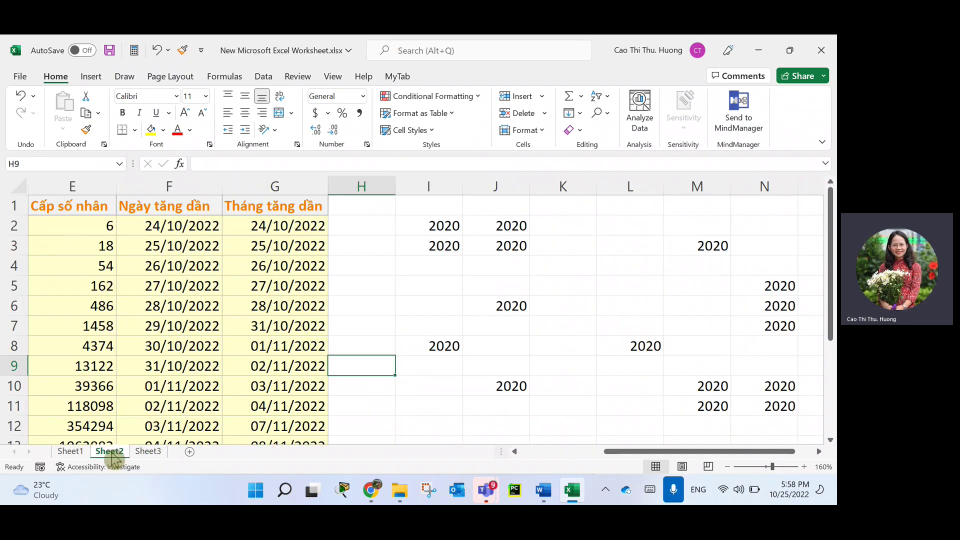
drag(608, 460, 498, 454)
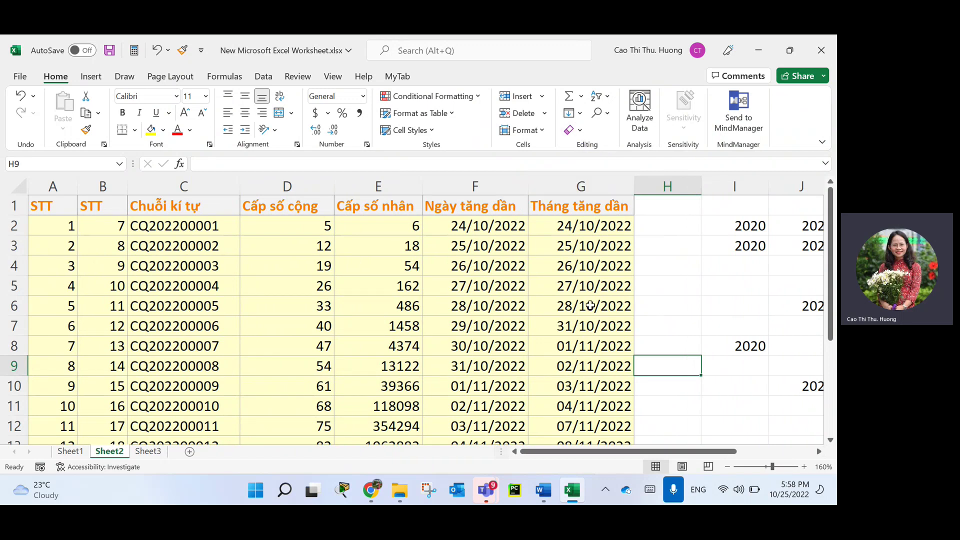
click(159, 452)
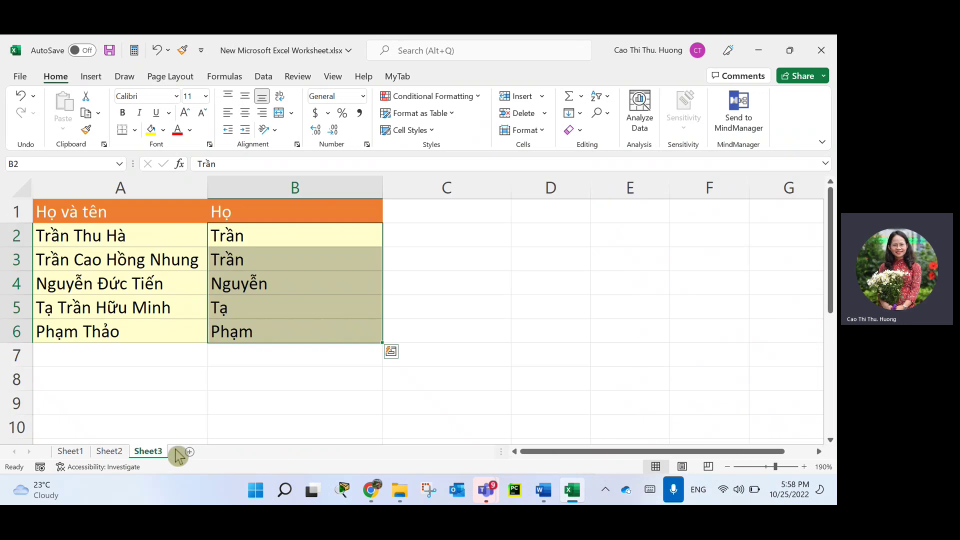
click(316, 238)
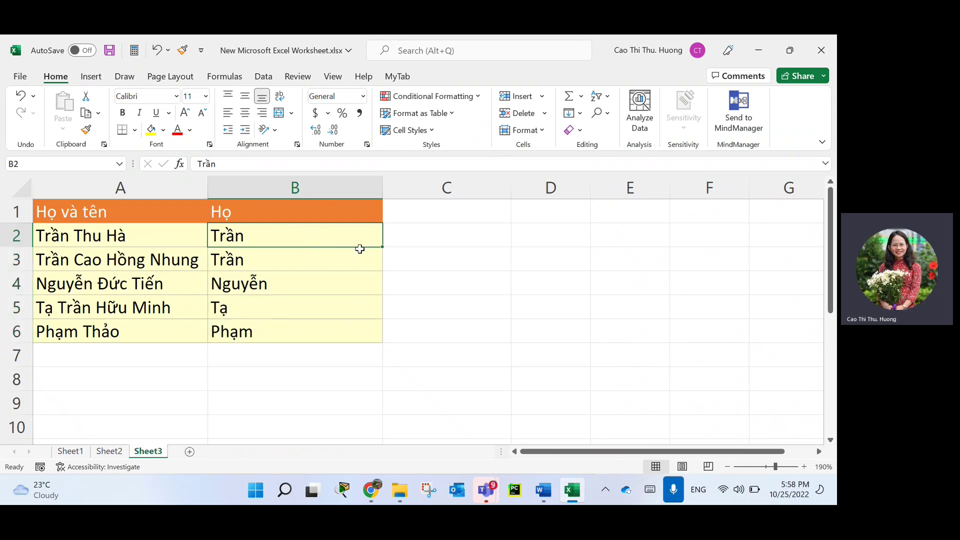
drag(340, 257, 340, 327)
key(Delete)
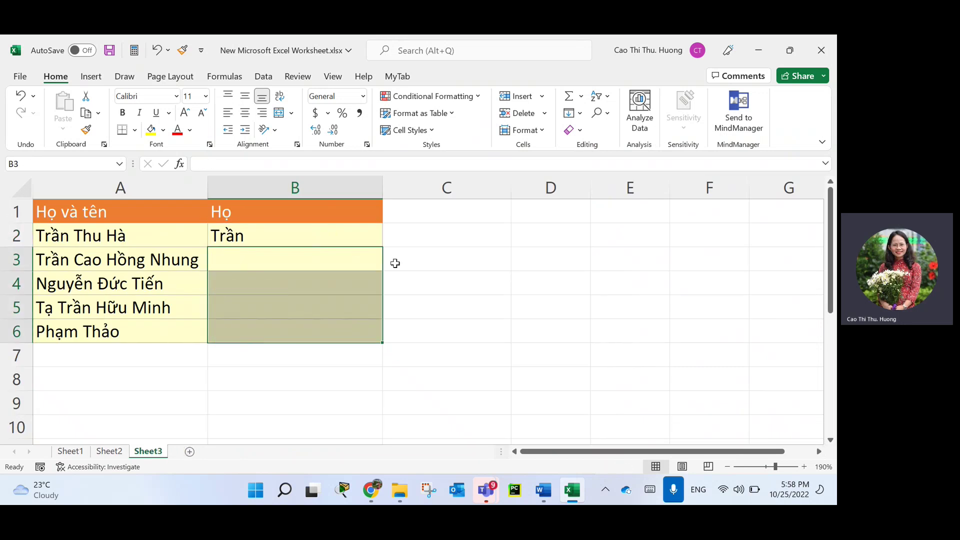
Select B2:B6 and apply Home > Fill > Flash Fill to extract the remaining surnames.
click(373, 232)
drag(381, 247, 380, 342)
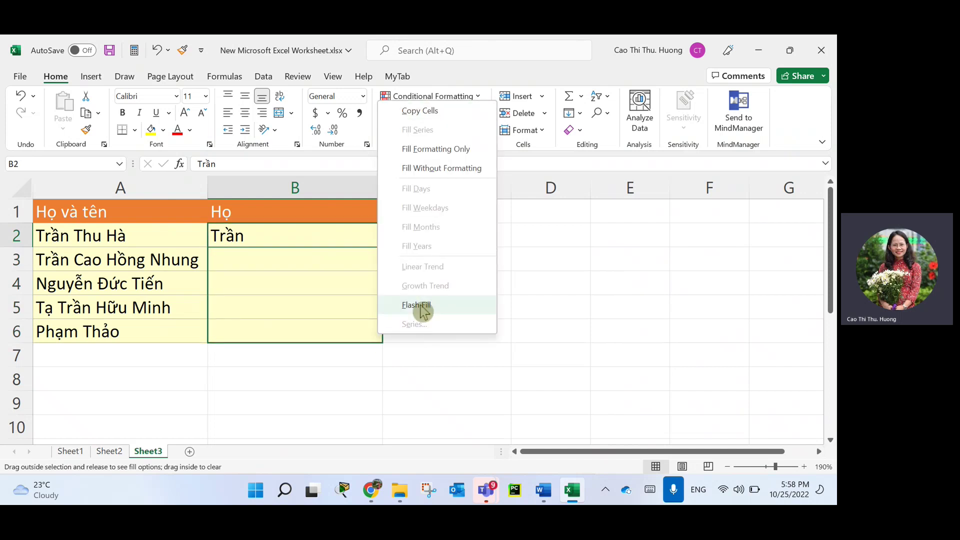
drag(310, 234, 317, 334)
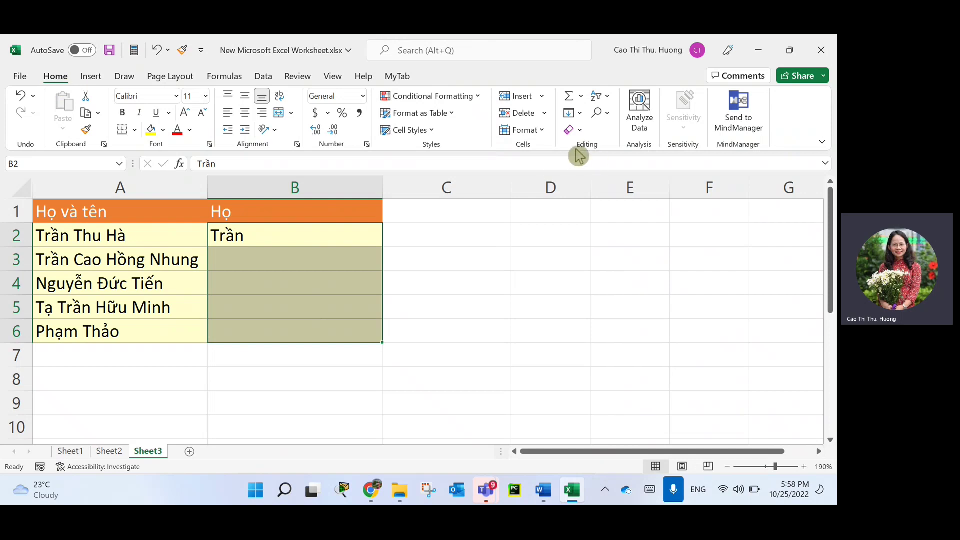
click(581, 113)
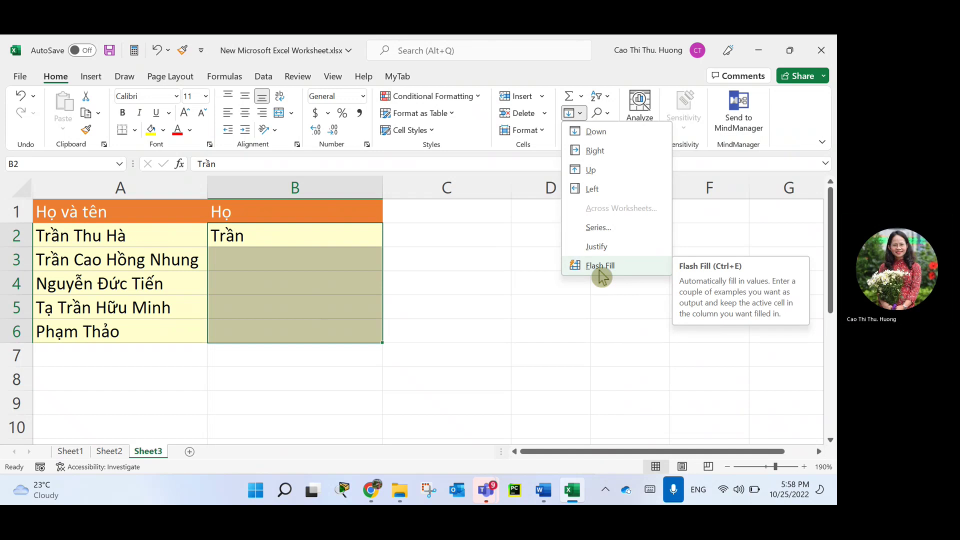
click(599, 270)
click(445, 398)
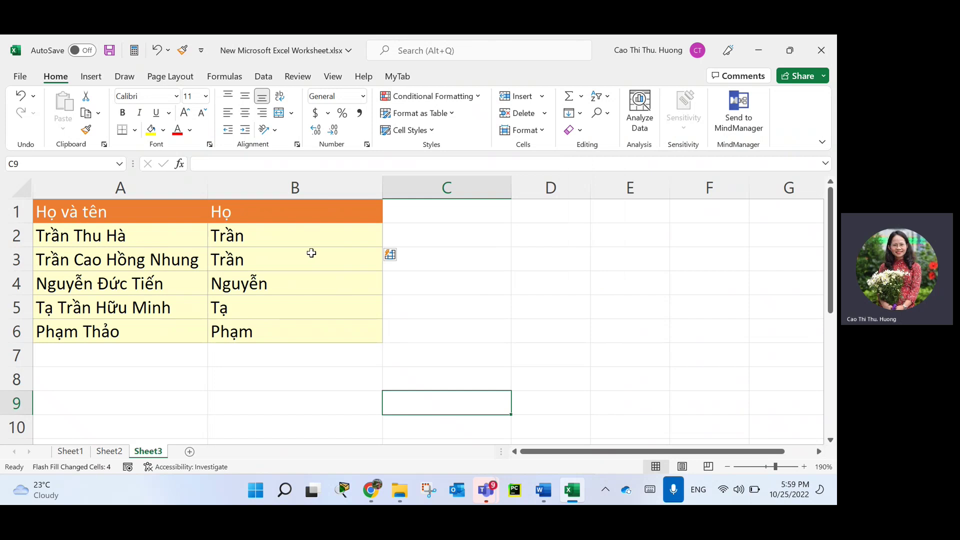
click(355, 355)
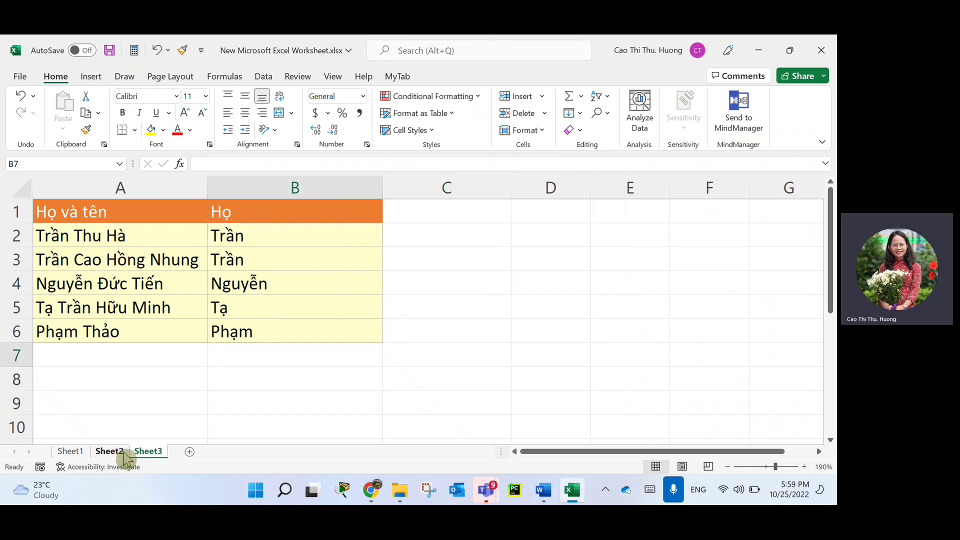
On Sheet2, hide column D (Cấp số cộng).
click(109, 451)
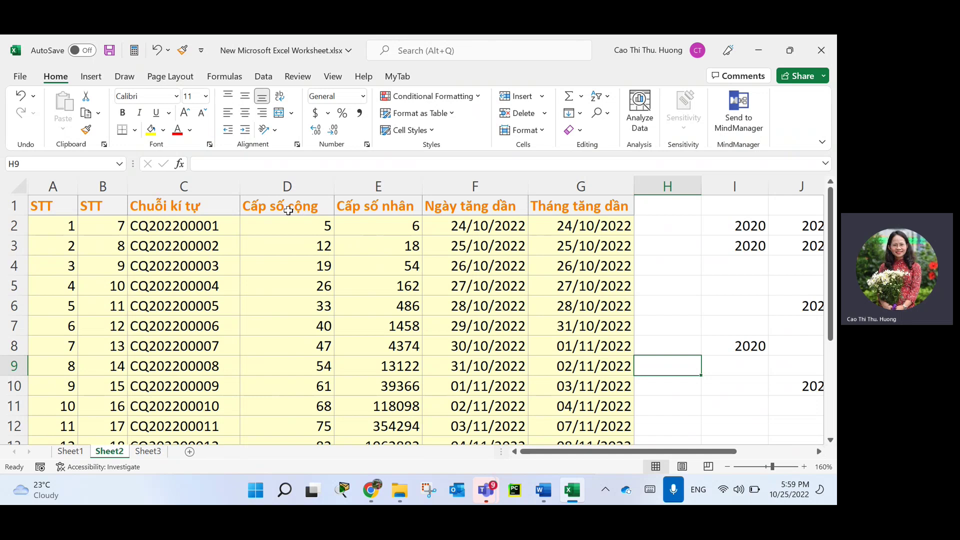
right_click(280, 186)
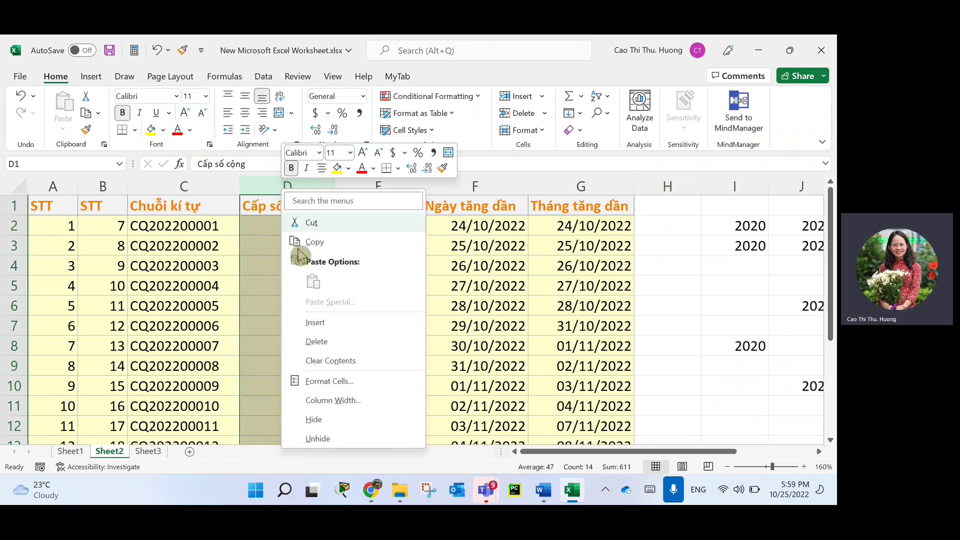
click(314, 419)
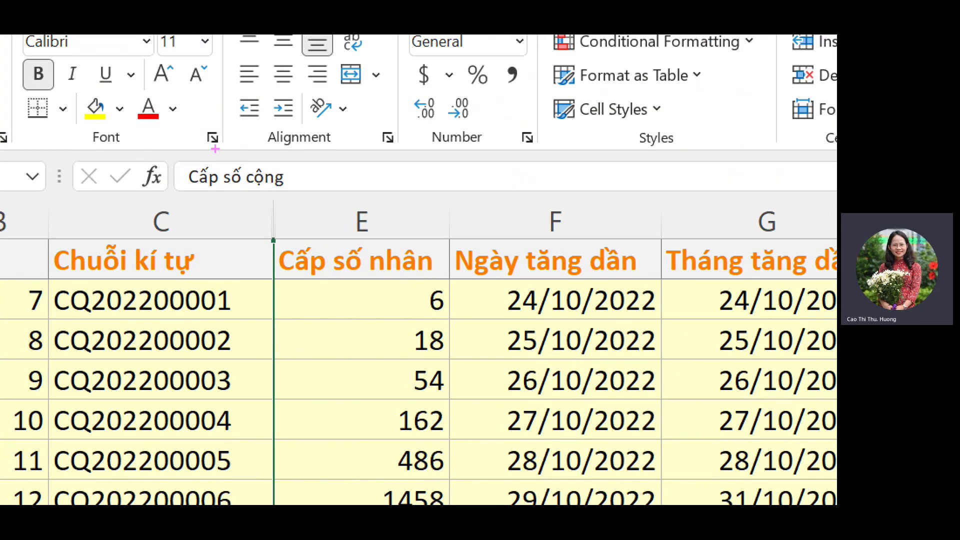
mouse_move(280, 190)
mouse_down()
mouse_move(292, 248)
mouse_move(284, 191)
mouse_up()
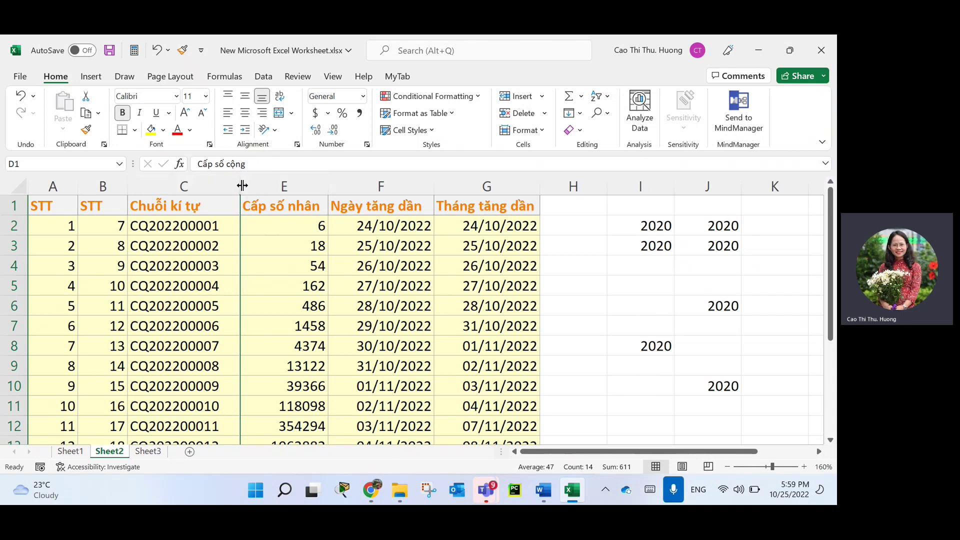
Unhide column D between C and E and AutoFit it to its Cấp số cộng heading.
drag(243, 185, 304, 188)
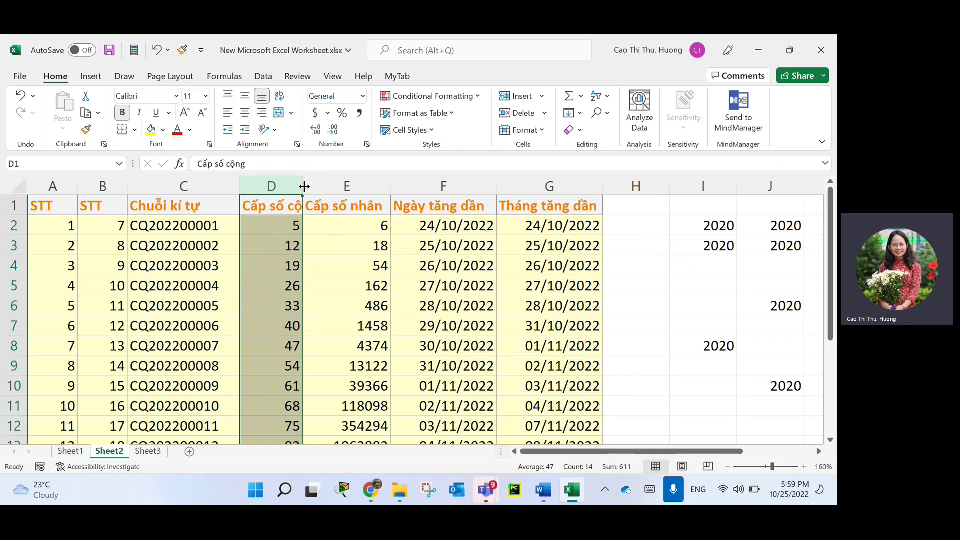
drag(304, 186, 280, 188)
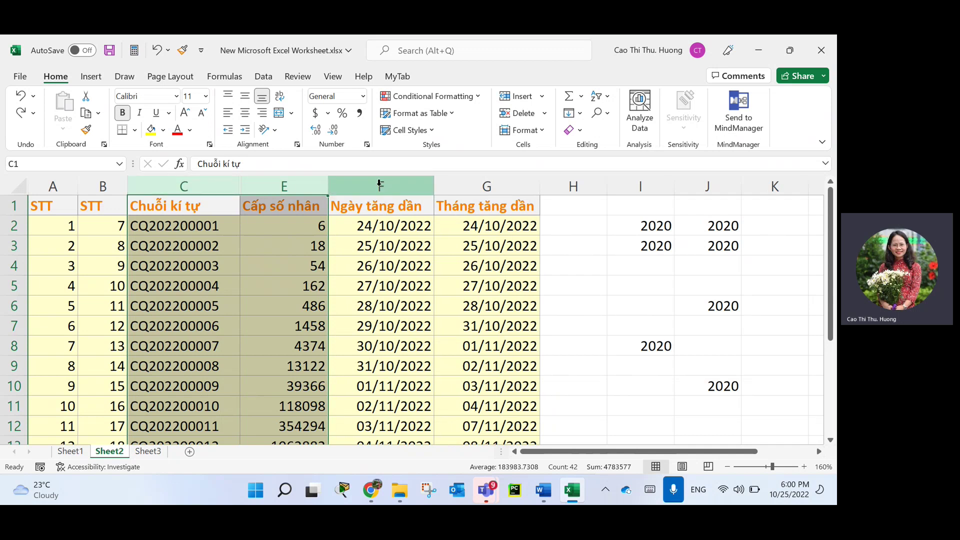
right_click(283, 184)
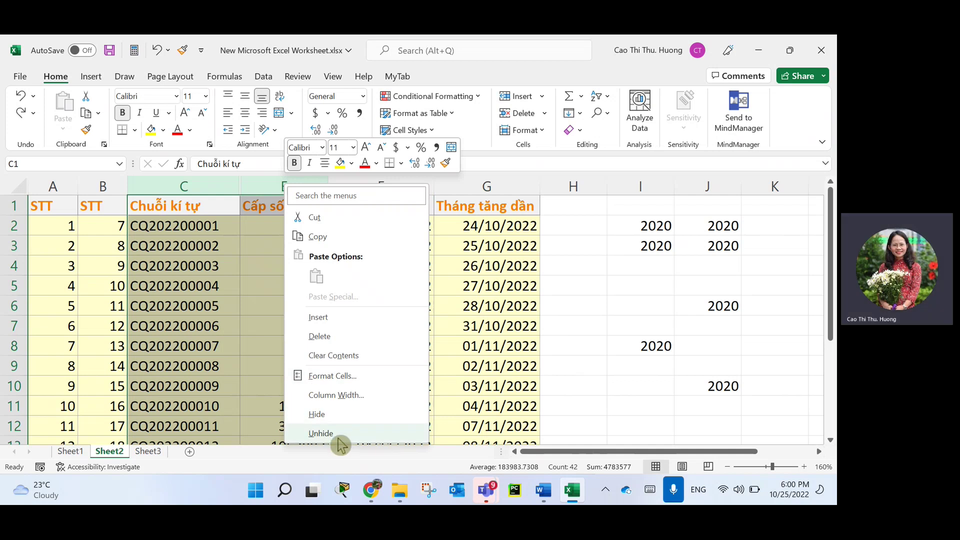
click(336, 433)
click(307, 309)
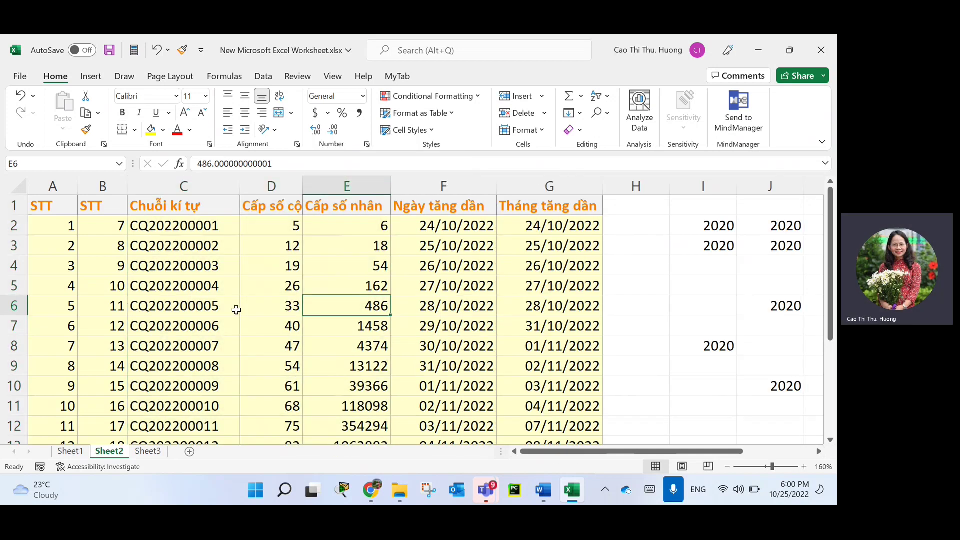
double_click(305, 186)
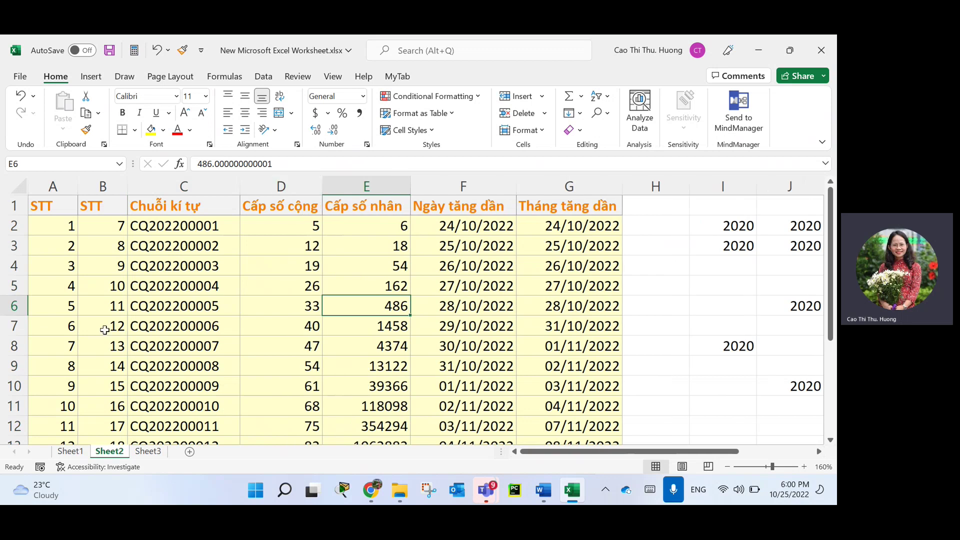
click(14, 305)
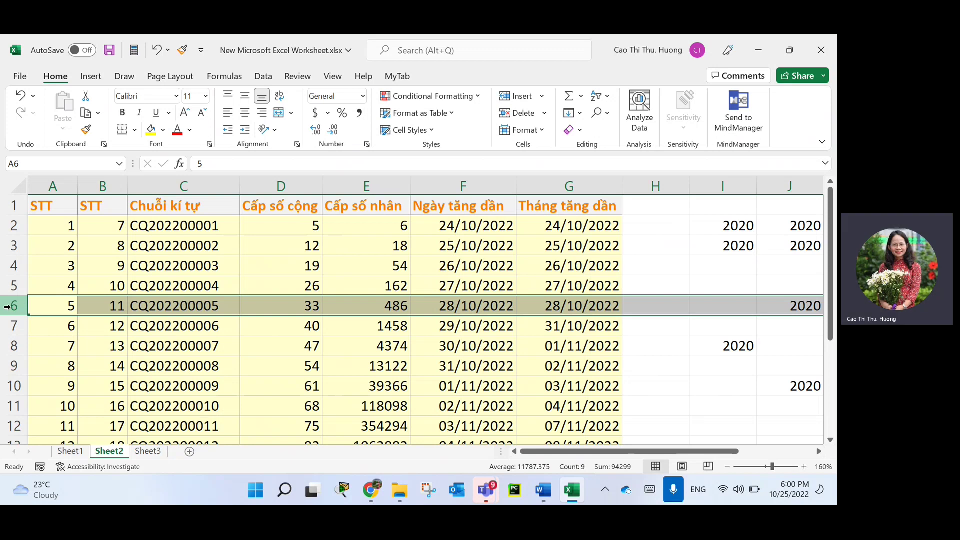
right_click(8, 306)
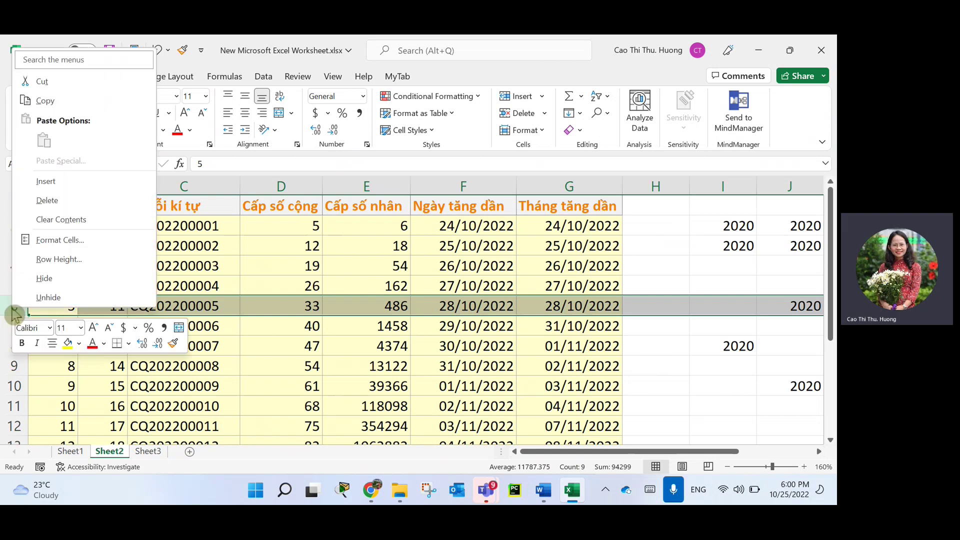
click(56, 280)
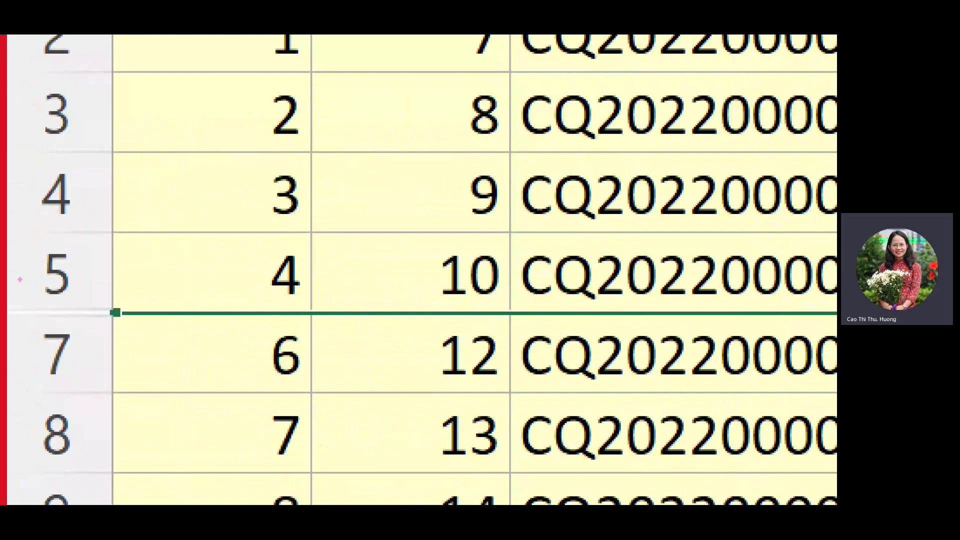
mouse_move(126, 303)
mouse_down()
mouse_move(25, 299)
mouse_move(75, 341)
mouse_move(134, 313)
mouse_up()
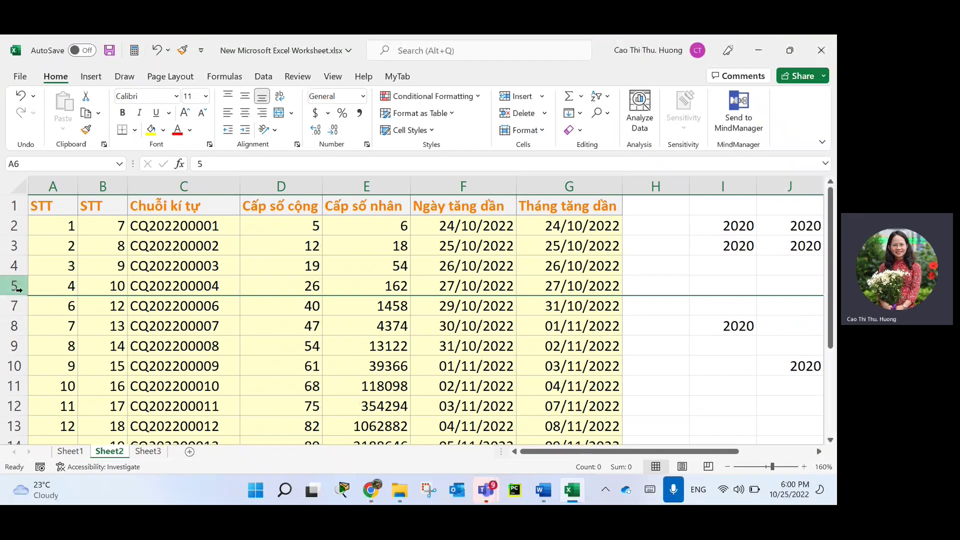
drag(22, 297, 38, 319)
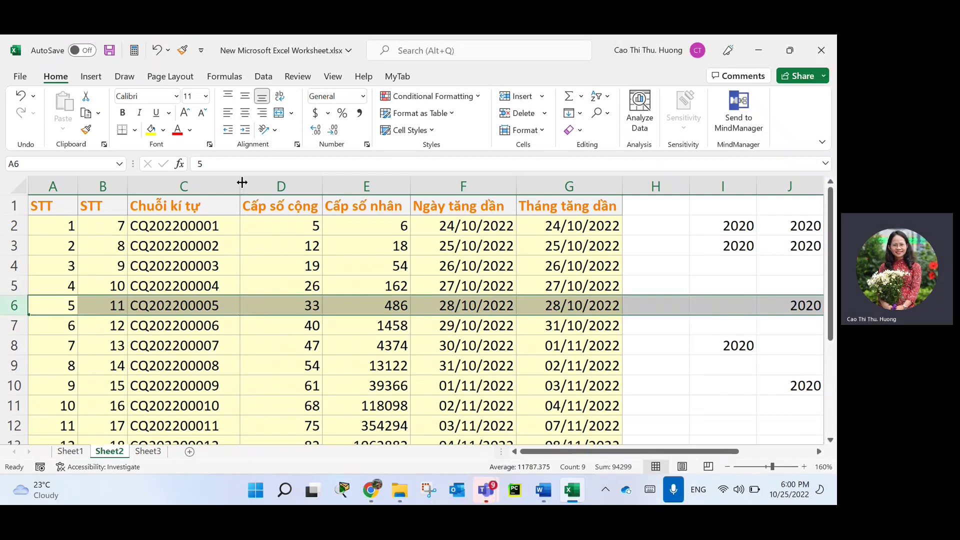
drag(241, 183, 286, 185)
AutoFit the column width via Format, then return row 2 to its normal 15 height.
click(299, 207)
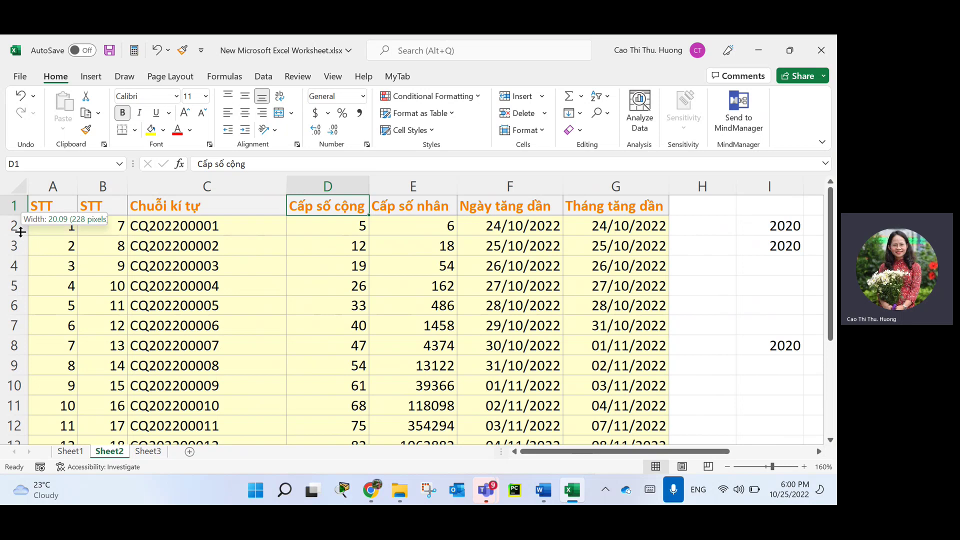
drag(20, 231, 19, 275)
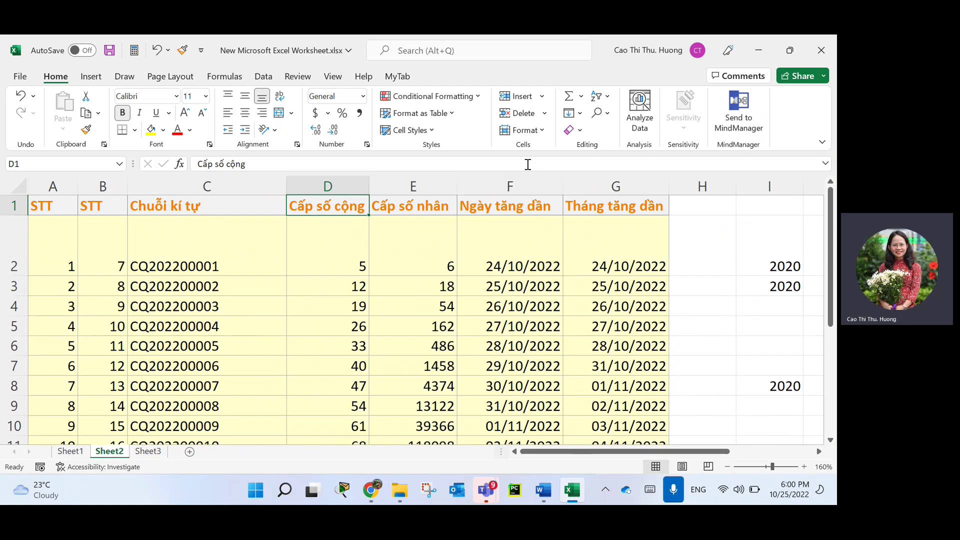
click(545, 133)
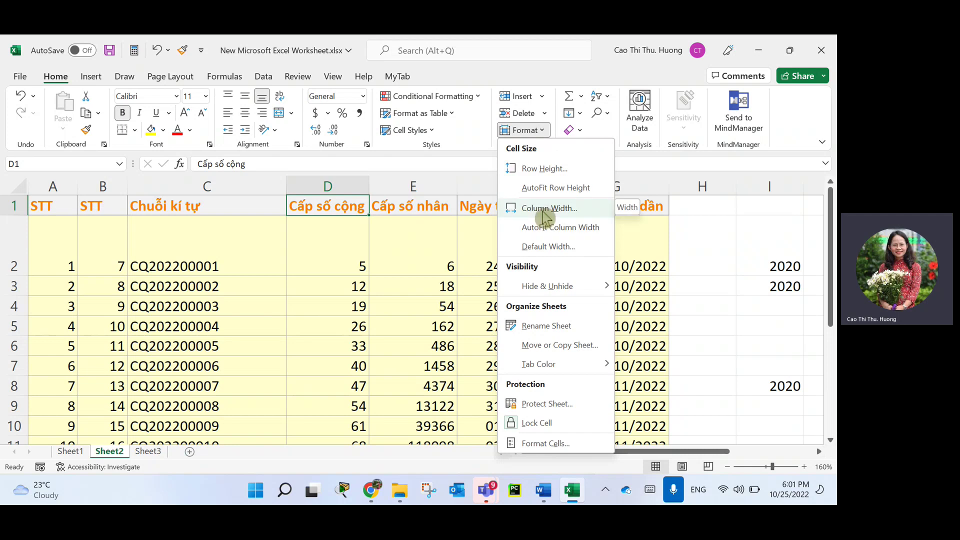
click(505, 227)
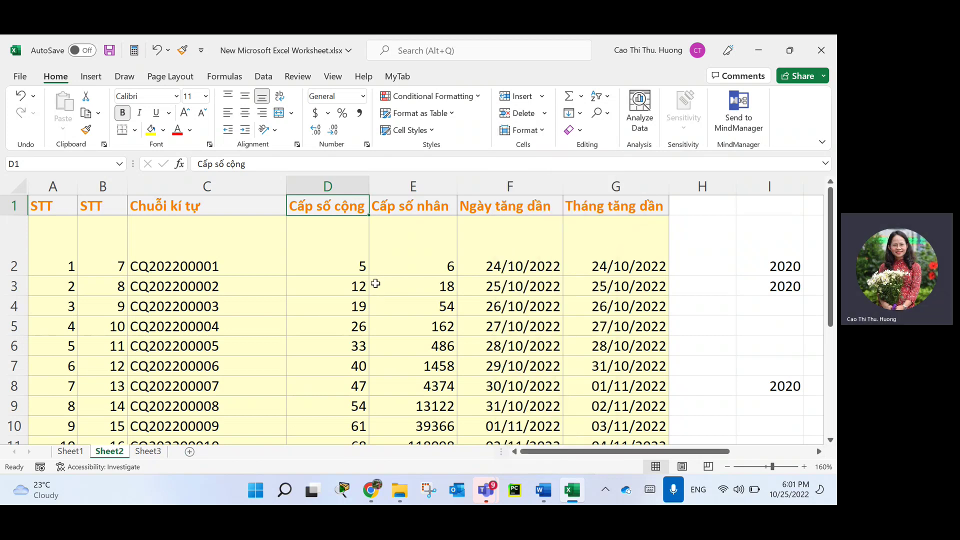
drag(11, 275, 18, 235)
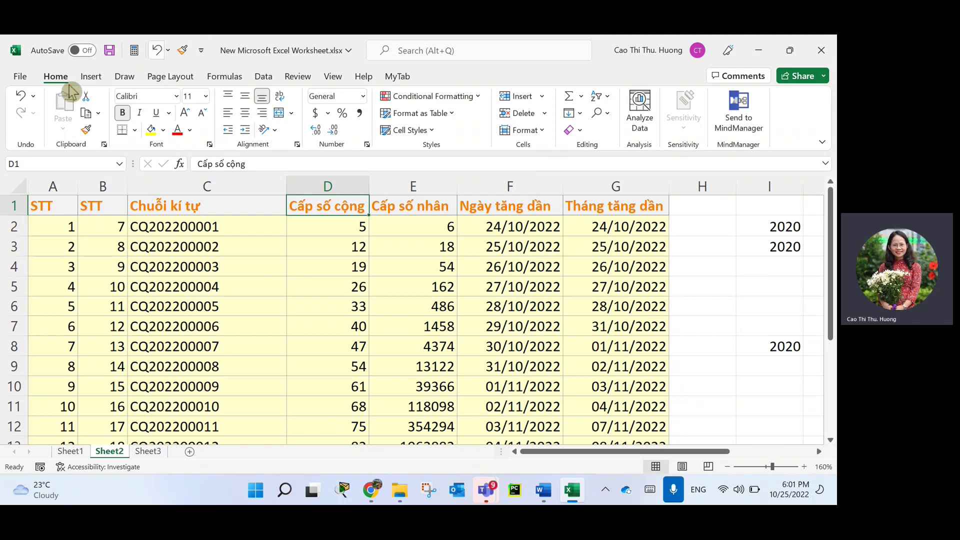
click(332, 263)
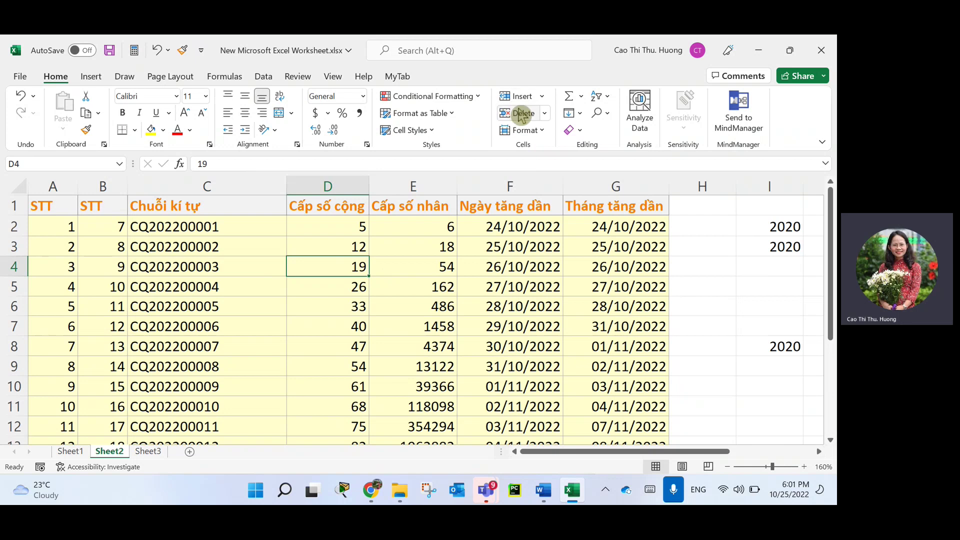
click(542, 96)
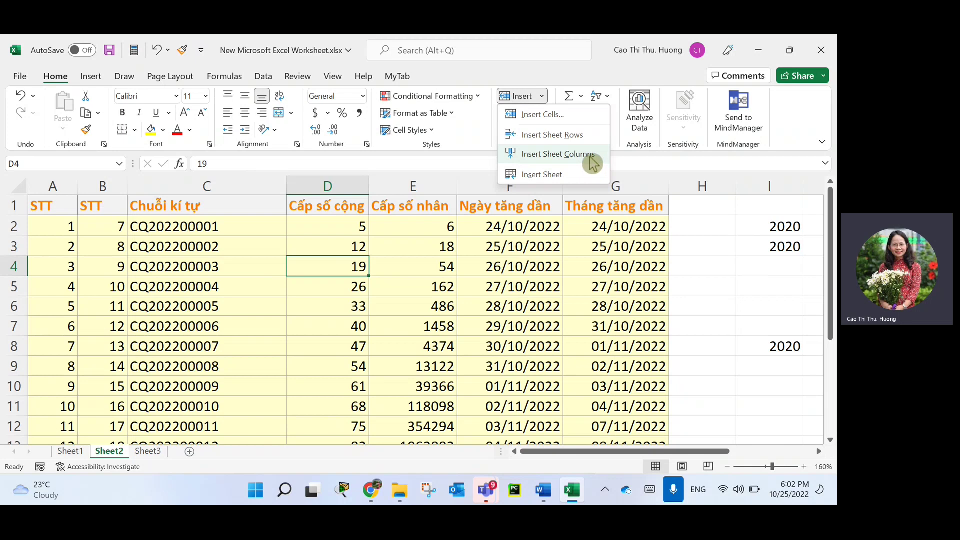
click(538, 118)
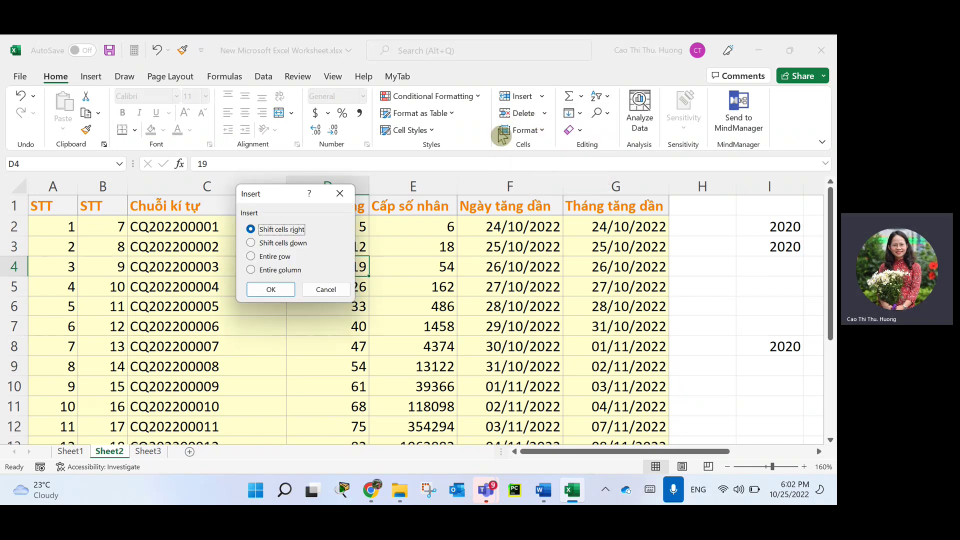
drag(288, 209, 401, 240)
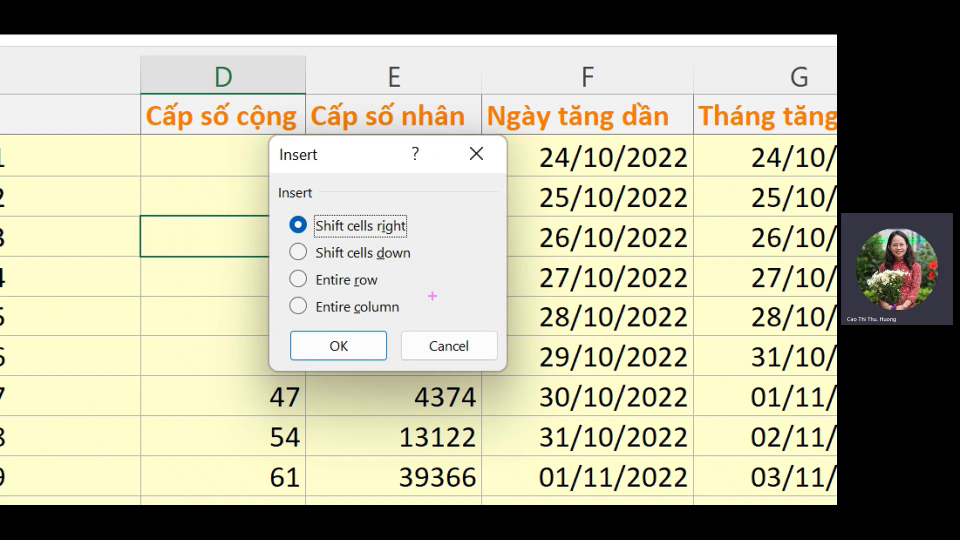
drag(313, 241, 408, 236)
mouse_move(243, 228)
mouse_down()
mouse_move(183, 225)
mouse_move(248, 243)
mouse_up()
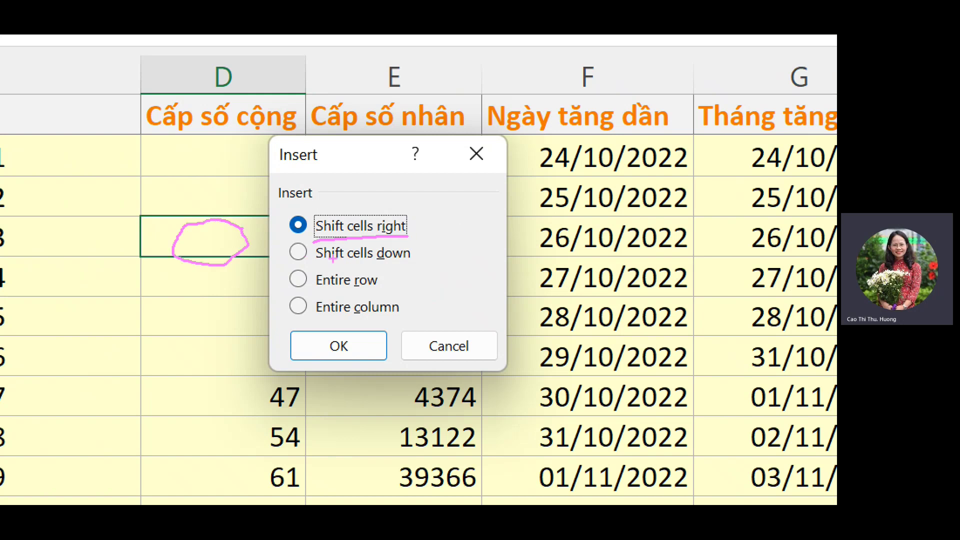
drag(350, 235, 428, 243)
drag(343, 245, 728, 245)
mouse_move(655, 223)
mouse_down()
mouse_move(724, 273)
mouse_move(660, 288)
mouse_up()
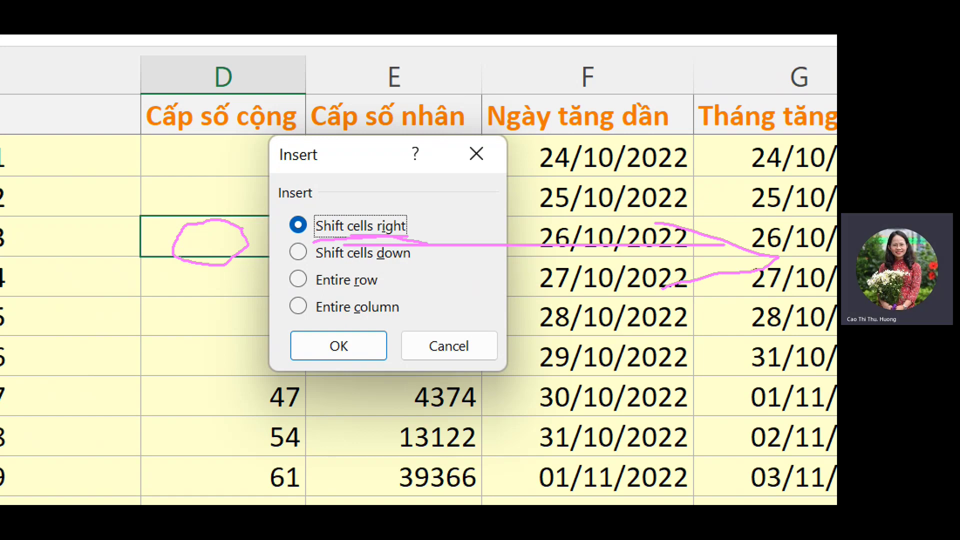
key(Escape)
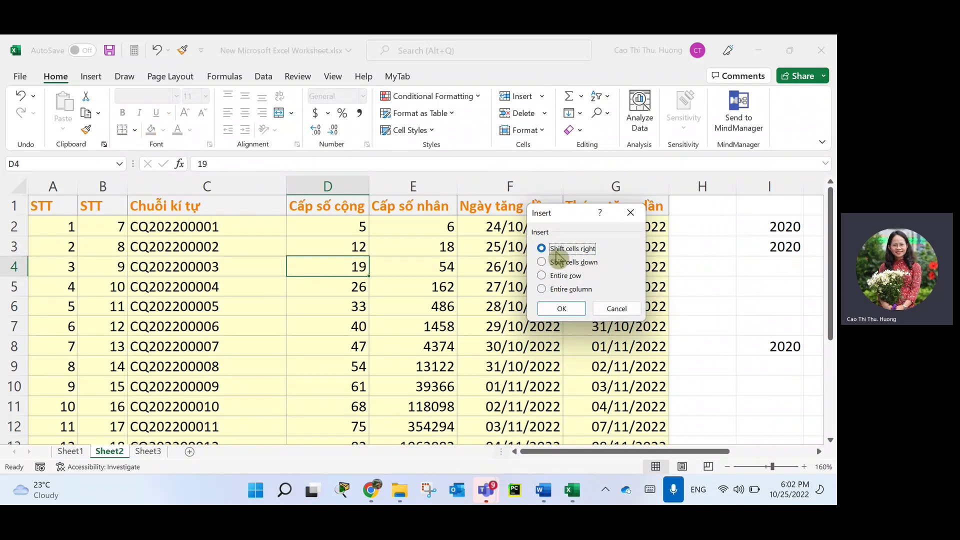
click(562, 308)
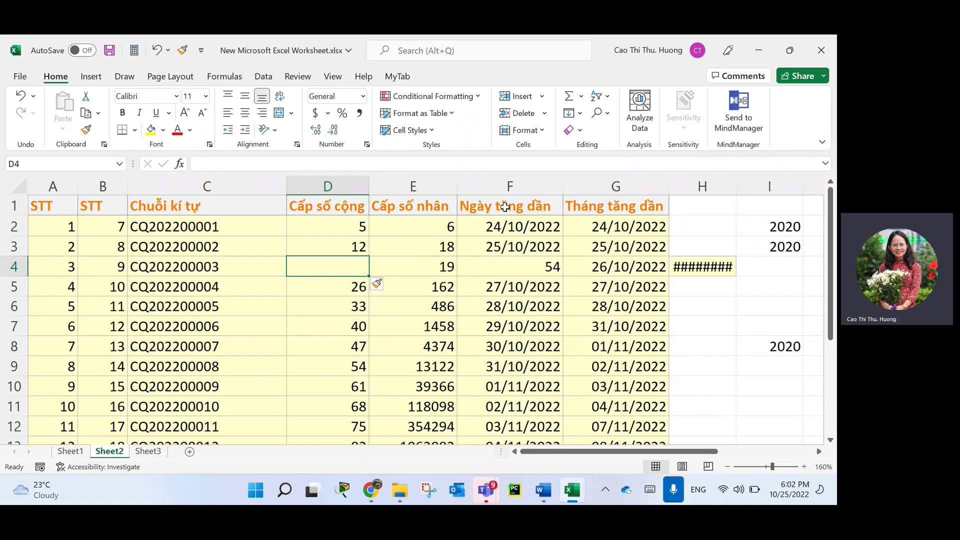
key(ctrl+z)
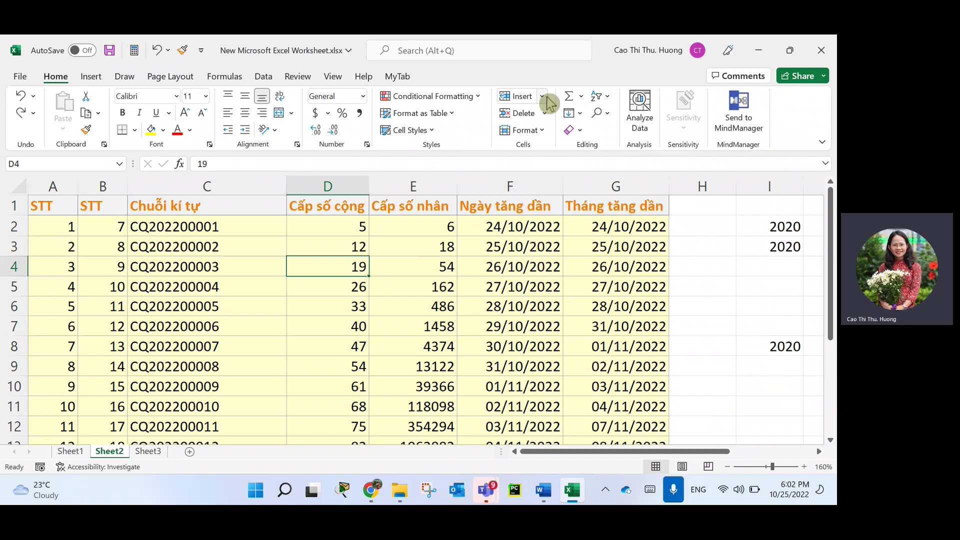
click(541, 96)
Insert a blank cell at D4 with Shift cells down, leaving the Delete options unused.
click(558, 119)
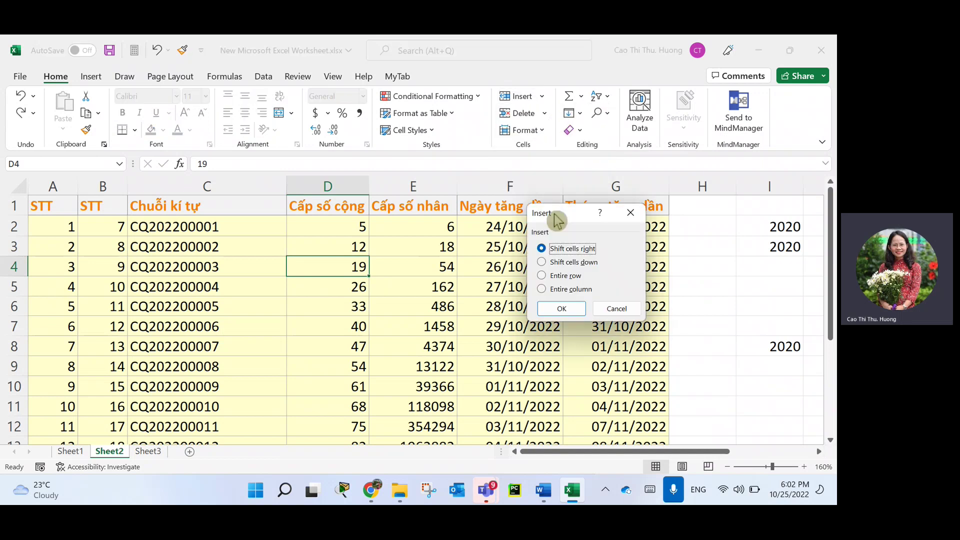
click(575, 263)
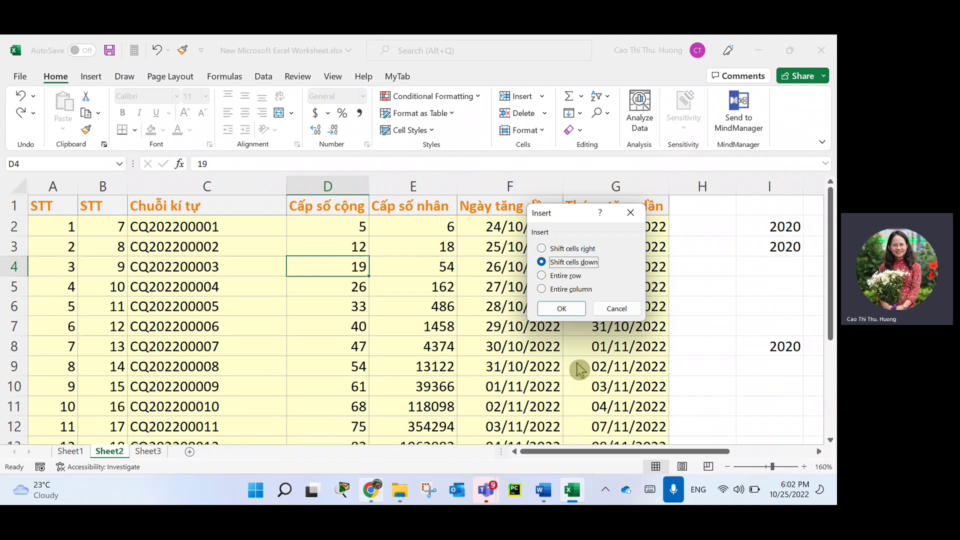
click(559, 306)
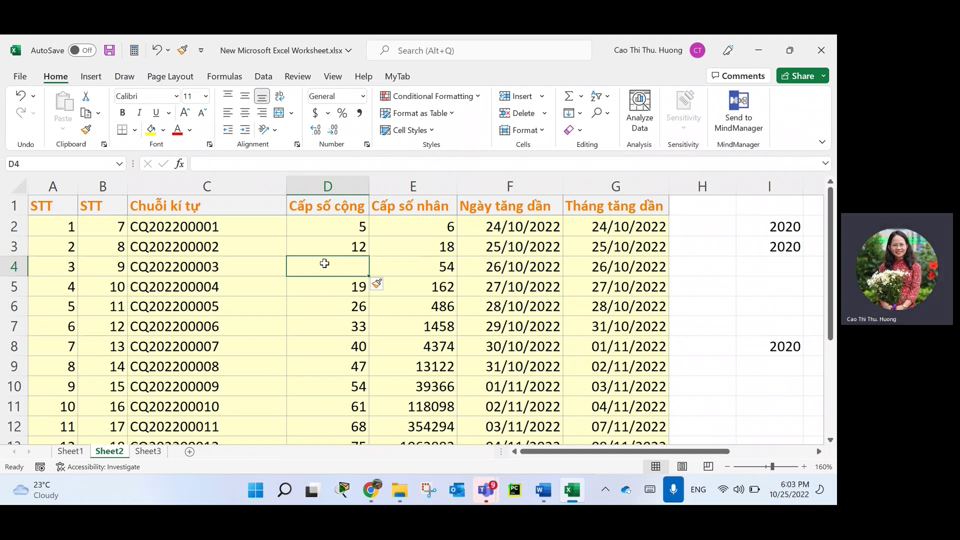
click(545, 114)
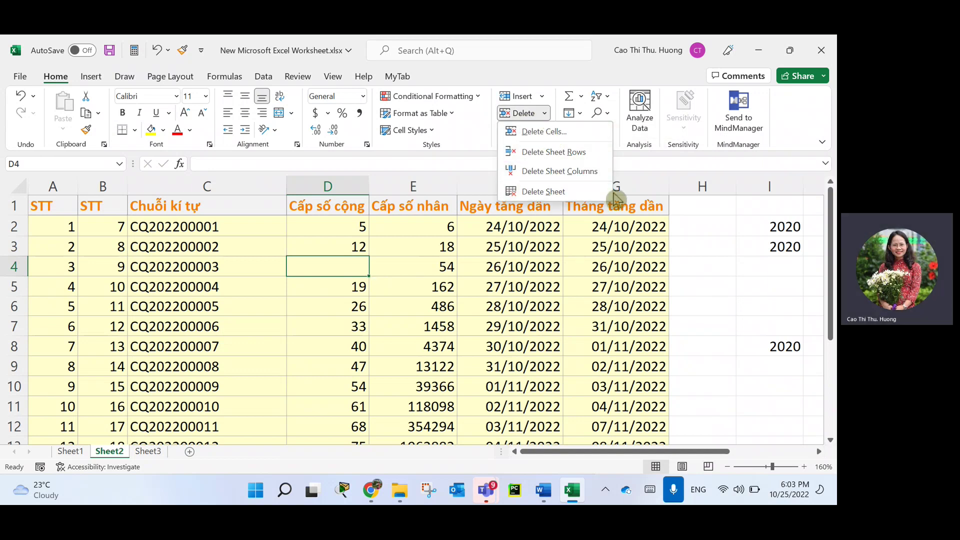
click(342, 266)
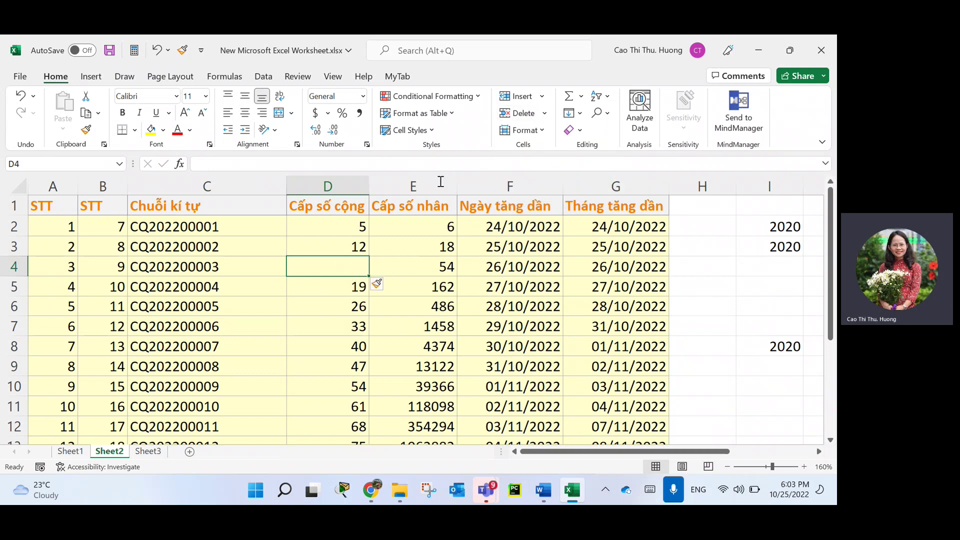
Delete blank cell D4 with Shift cells up so Cấp số cộng reads 5, 12, 19, 26 again.
right_click(342, 267)
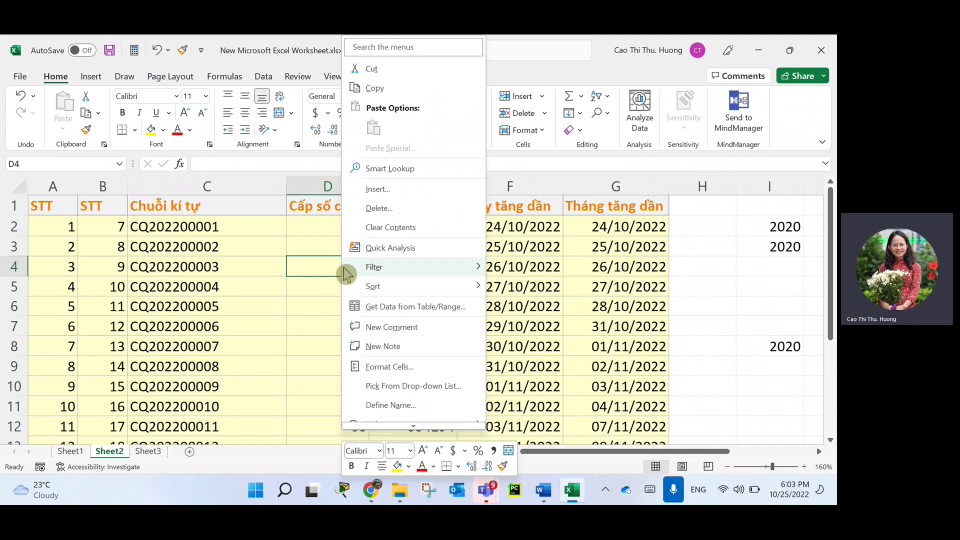
click(397, 212)
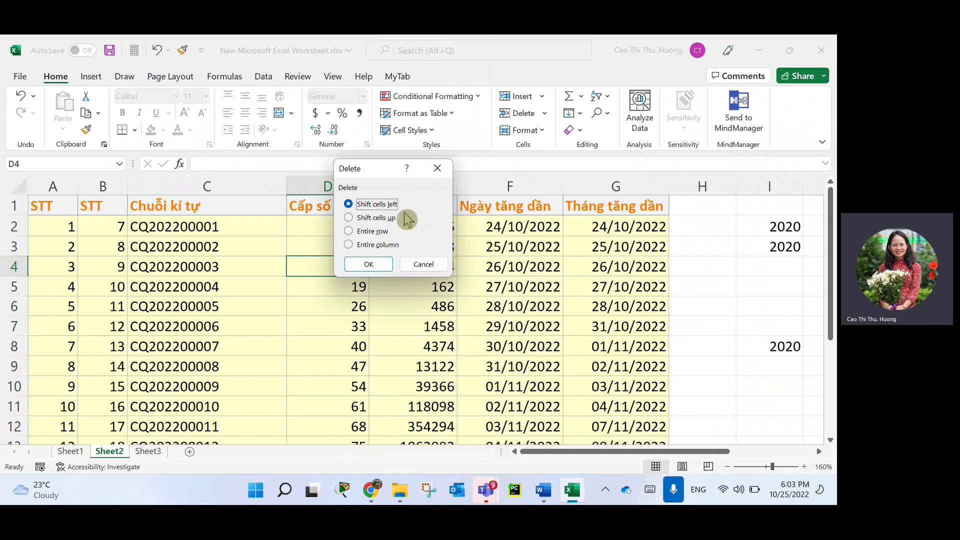
drag(382, 179, 462, 218)
click(462, 218)
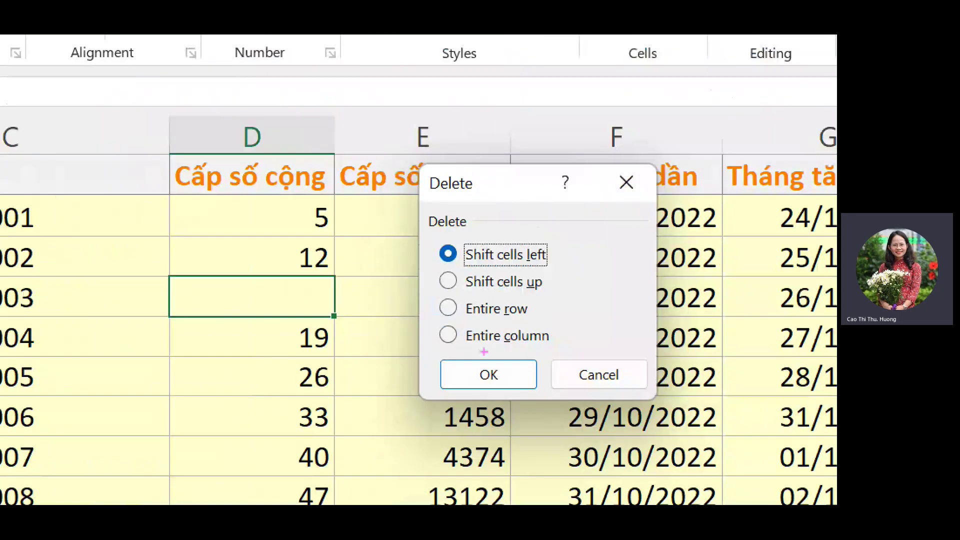
drag(465, 321, 550, 324)
drag(464, 348, 572, 352)
drag(564, 247, 572, 296)
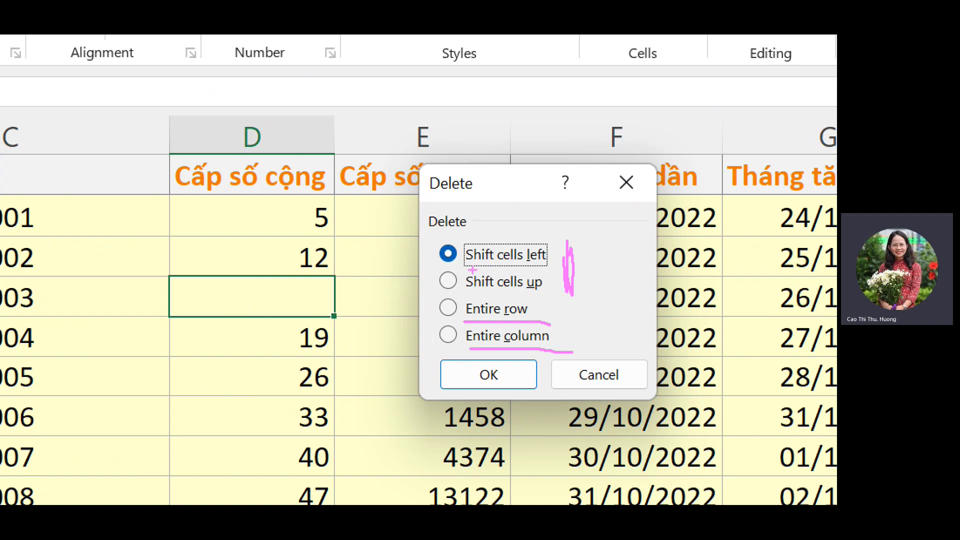
drag(470, 266, 546, 266)
drag(472, 297, 562, 295)
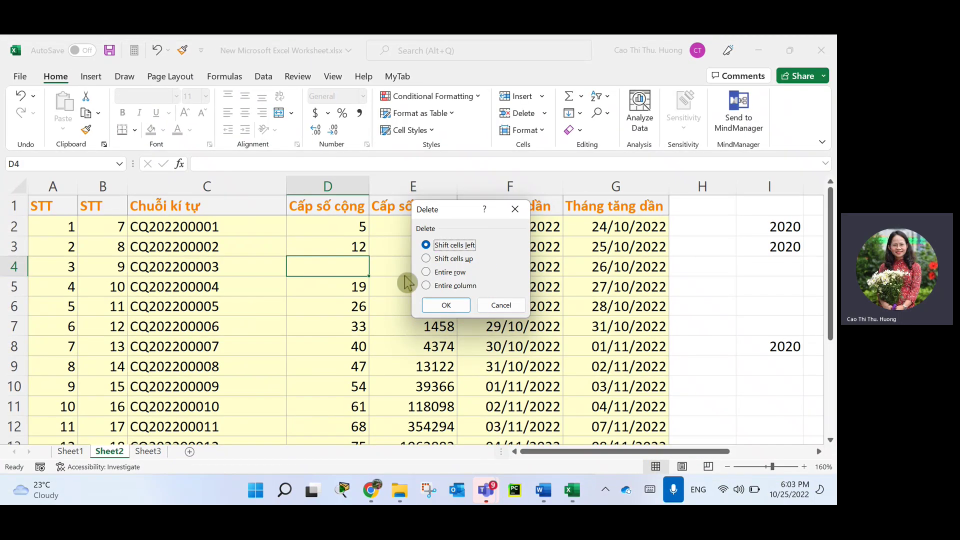
key(Down)
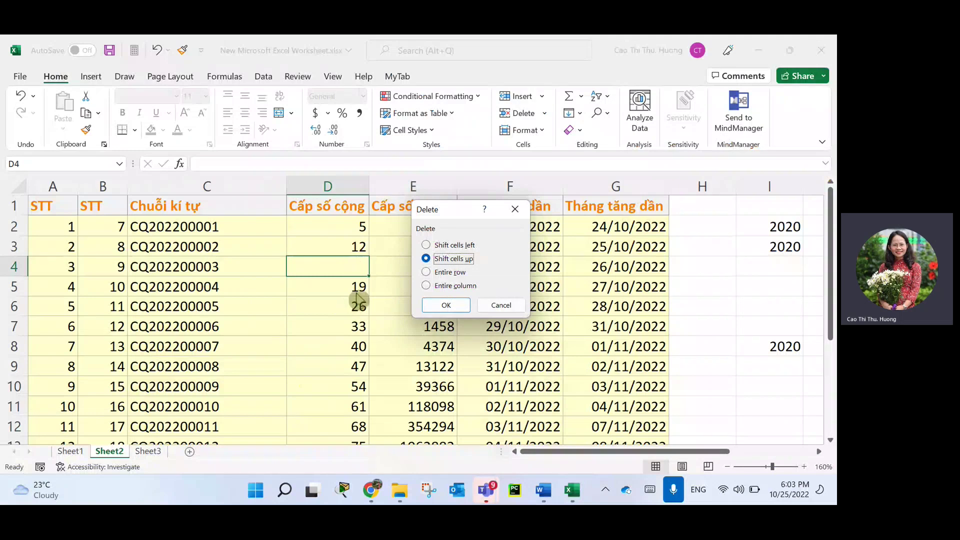
click(443, 305)
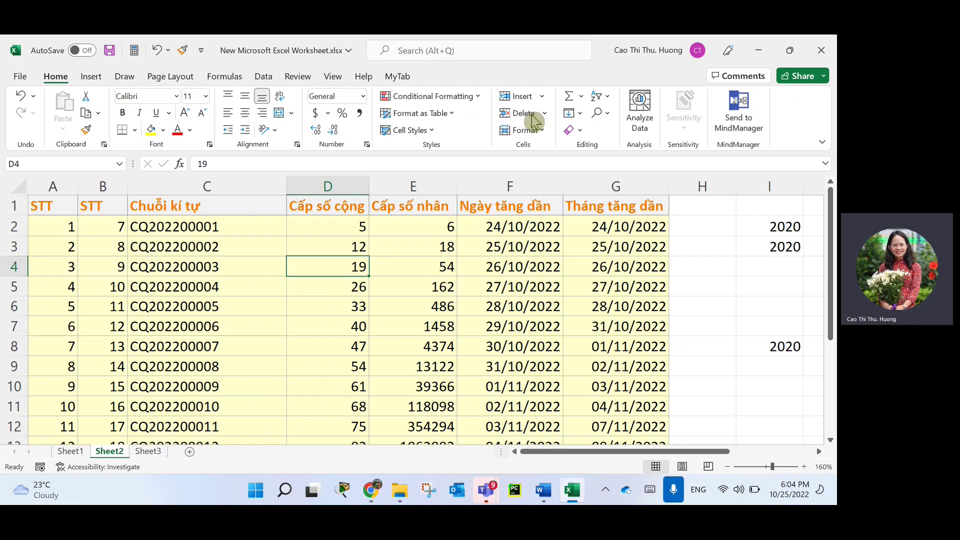
Delete Sheet1 permanently via Home > Delete > Delete Sheet, keeping Sheet2 and Sheet3.
click(544, 102)
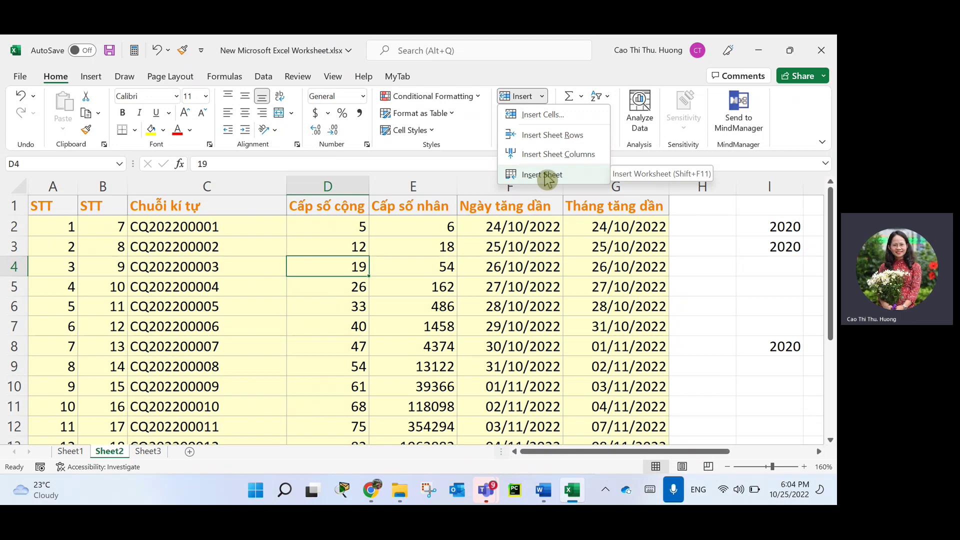
click(646, 268)
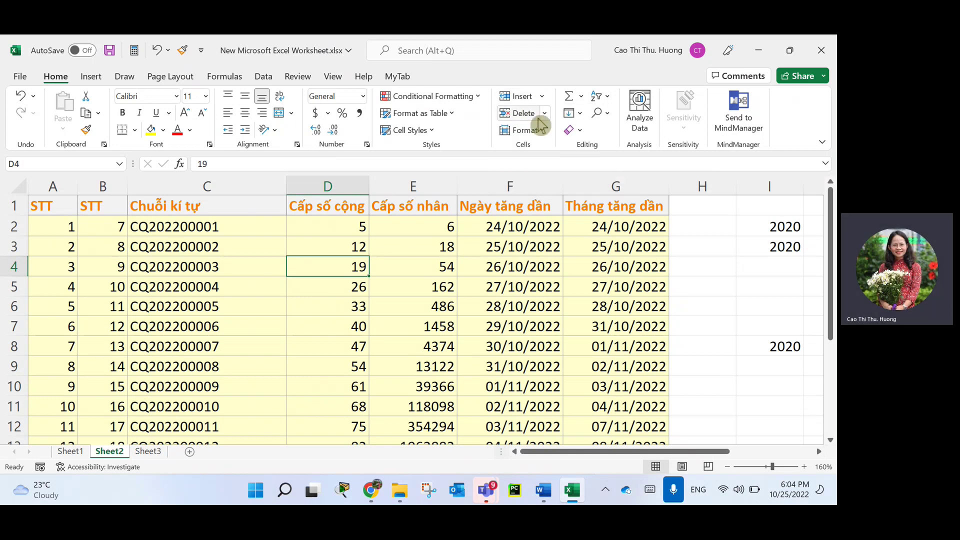
click(71, 453)
right_click(72, 453)
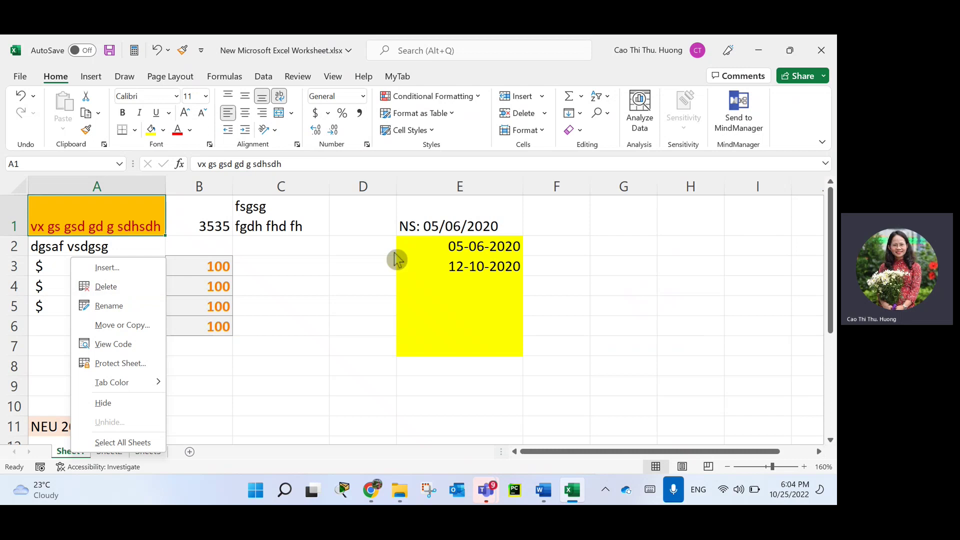
click(545, 113)
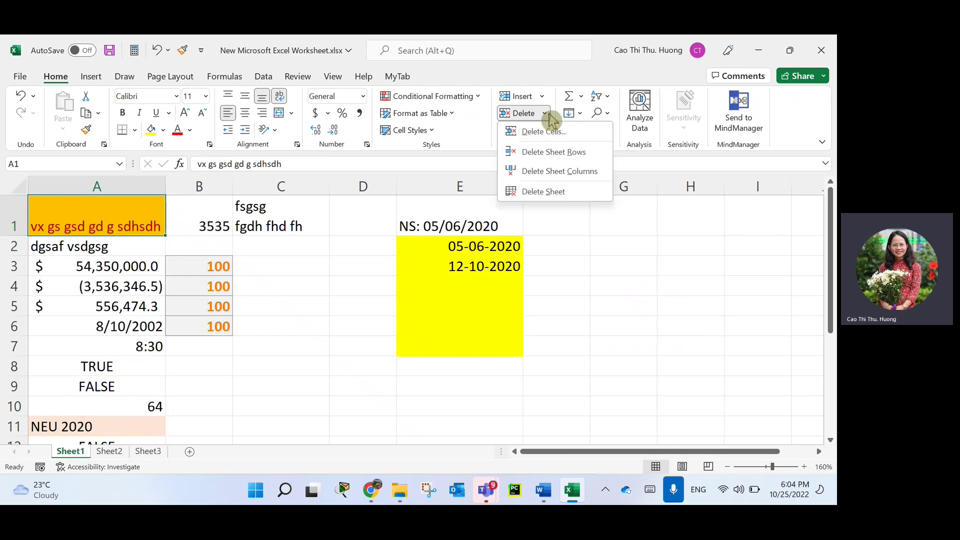
click(566, 194)
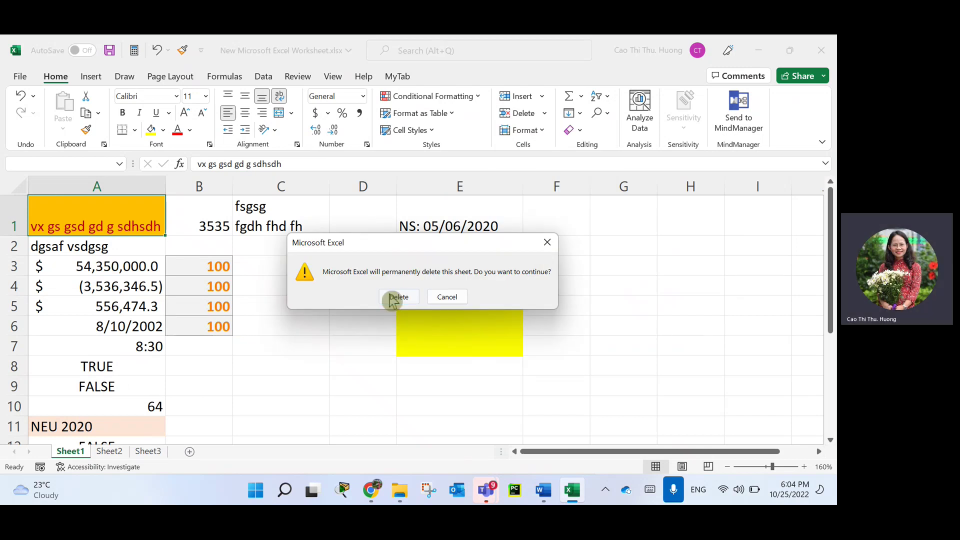
click(399, 297)
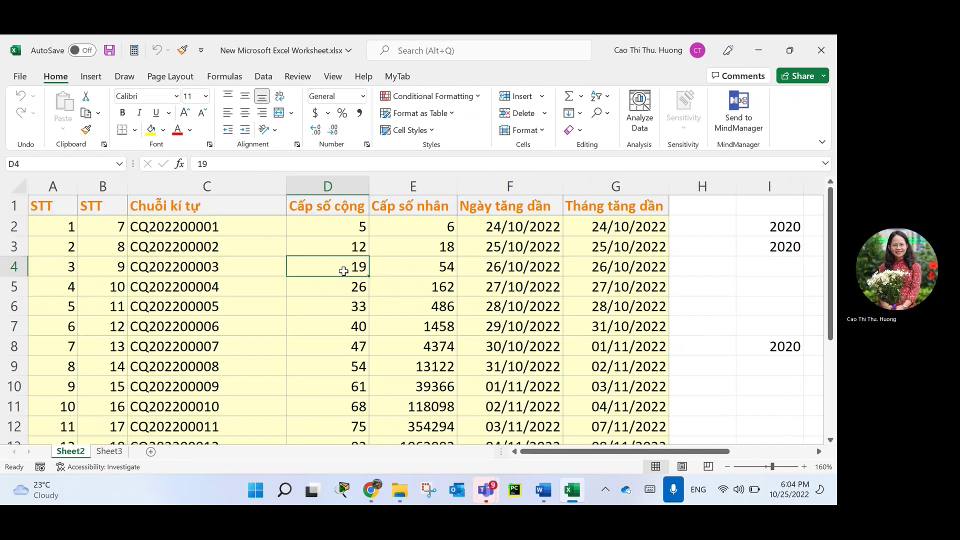
click(223, 345)
Hide the Sheet2 worksheet.
click(248, 380)
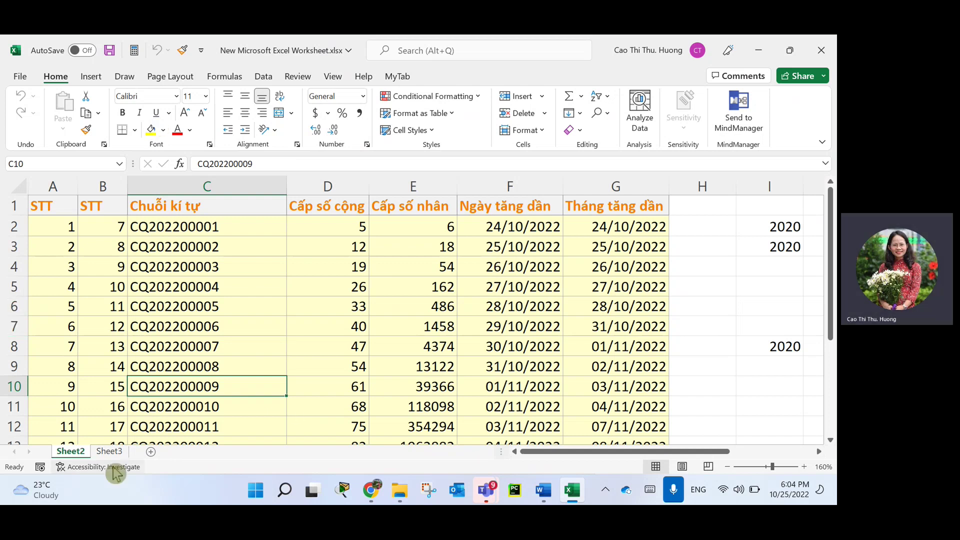
right_click(80, 452)
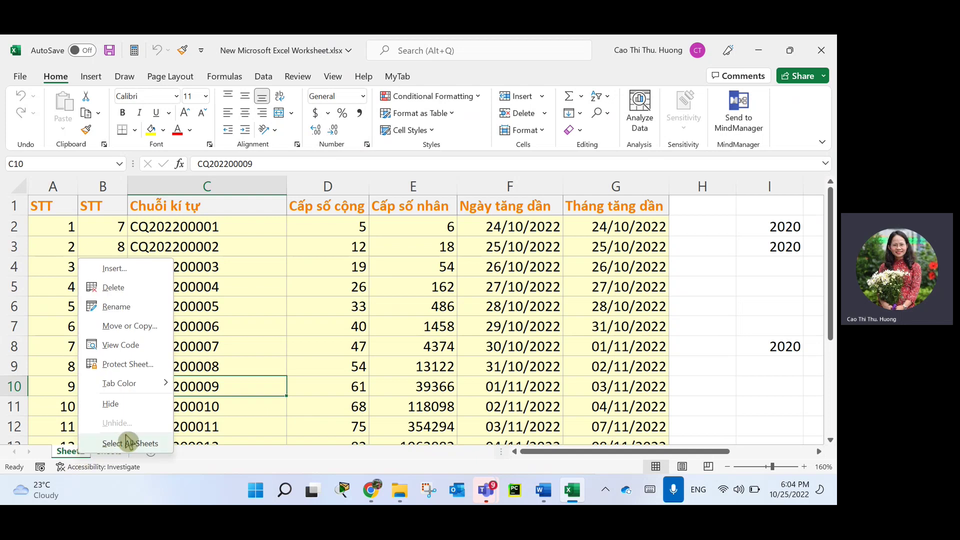
click(122, 409)
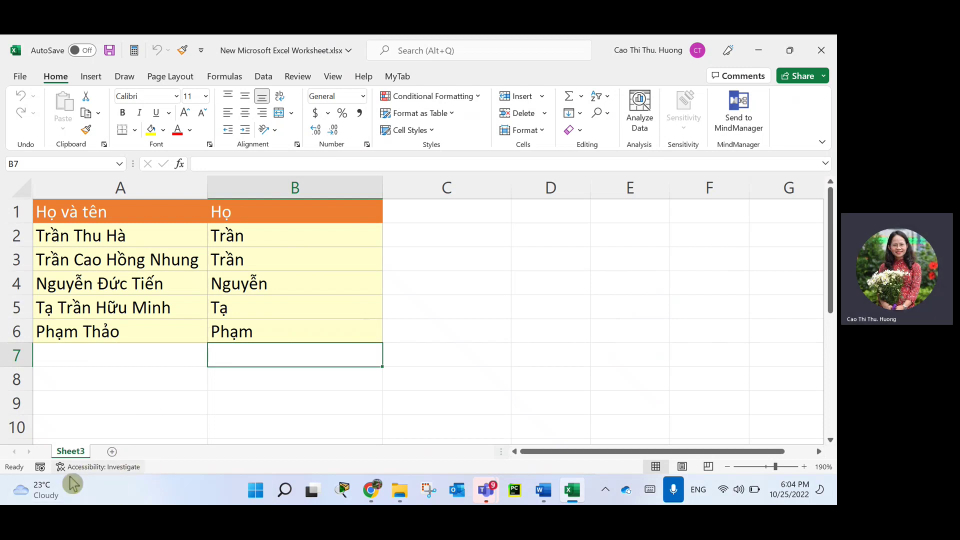
Unhide Sheet2 from the Sheet3 tab's Unhide list so it reappears.
right_click(70, 452)
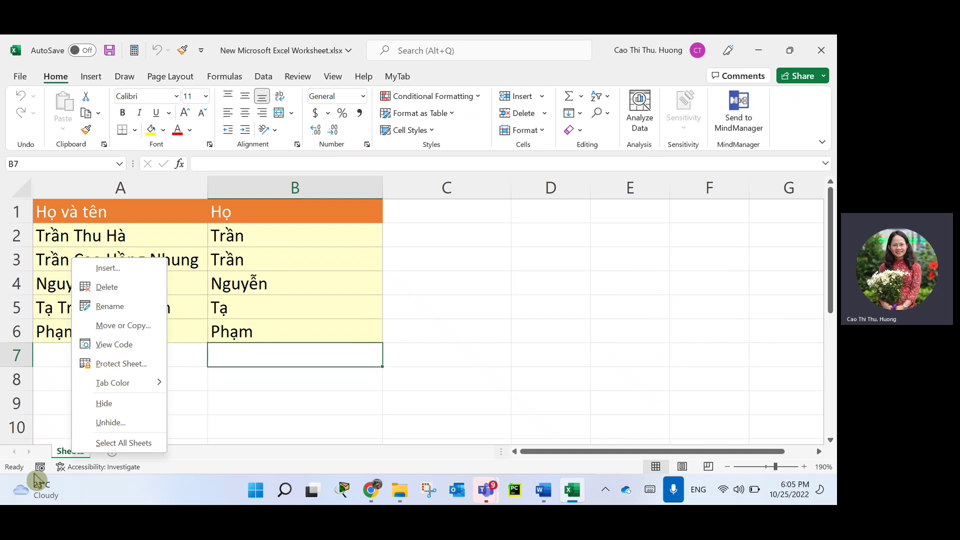
click(120, 424)
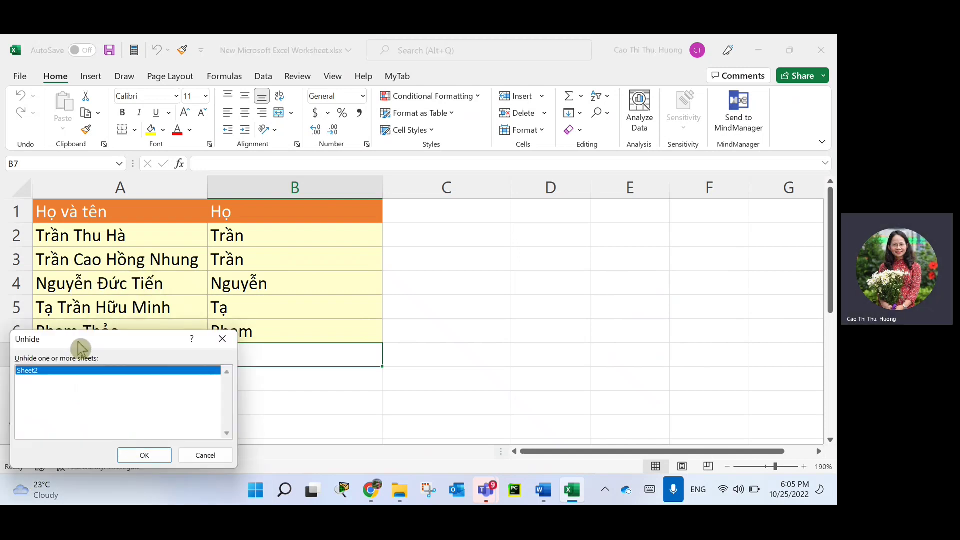
drag(80, 343, 220, 227)
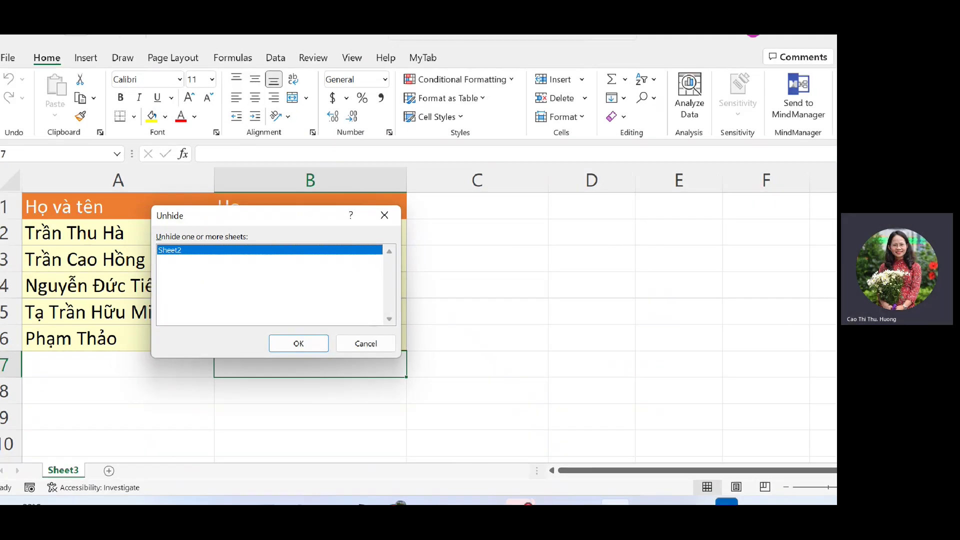
mouse_move(158, 269)
mouse_down()
mouse_move(191, 271)
mouse_move(203, 288)
mouse_up()
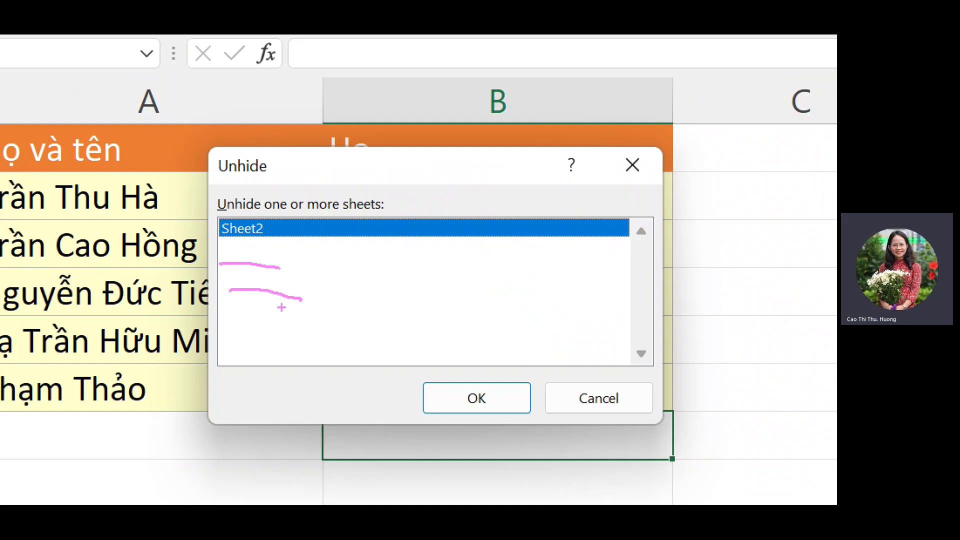
drag(226, 330, 298, 340)
drag(233, 365, 359, 374)
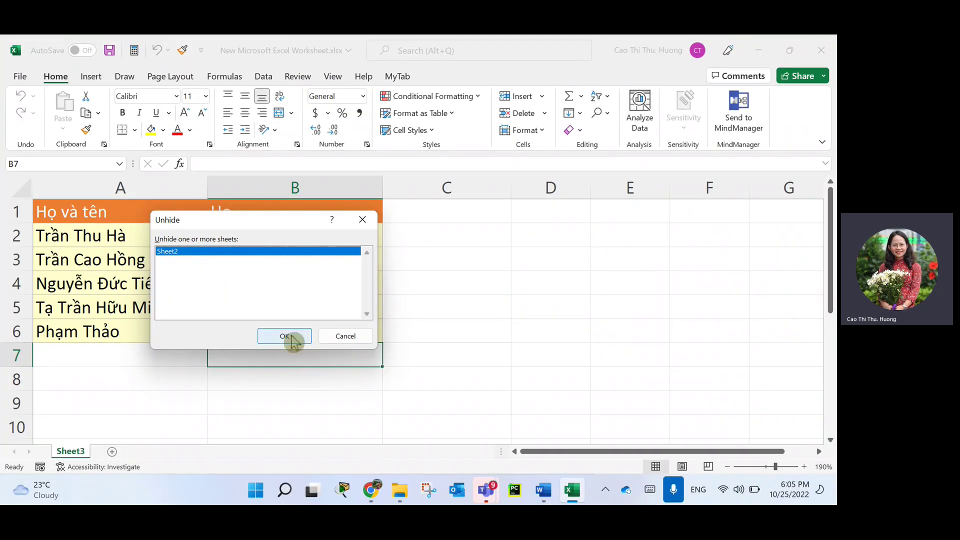
click(284, 336)
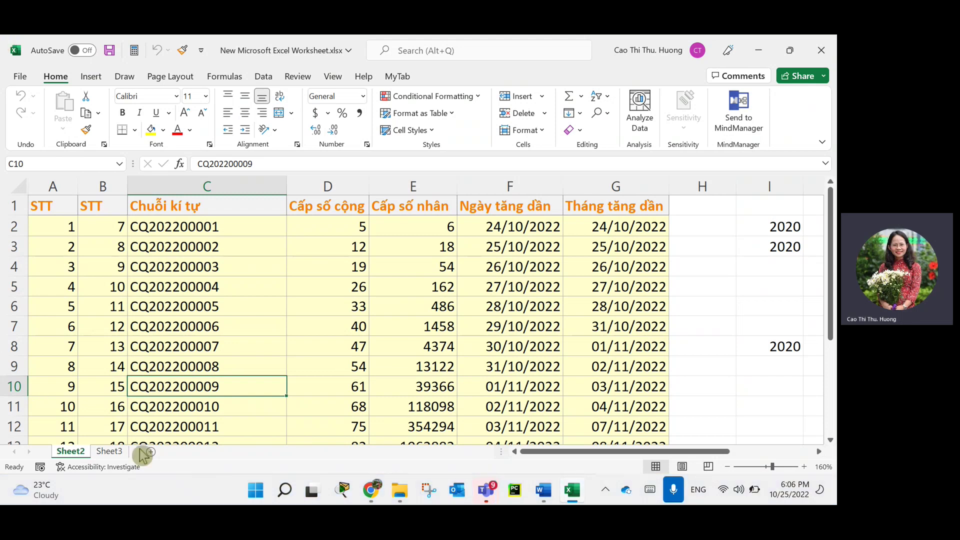
Insert a new blank Sheet4 with the New sheet button, then return to Sheet2's table.
click(150, 451)
click(75, 452)
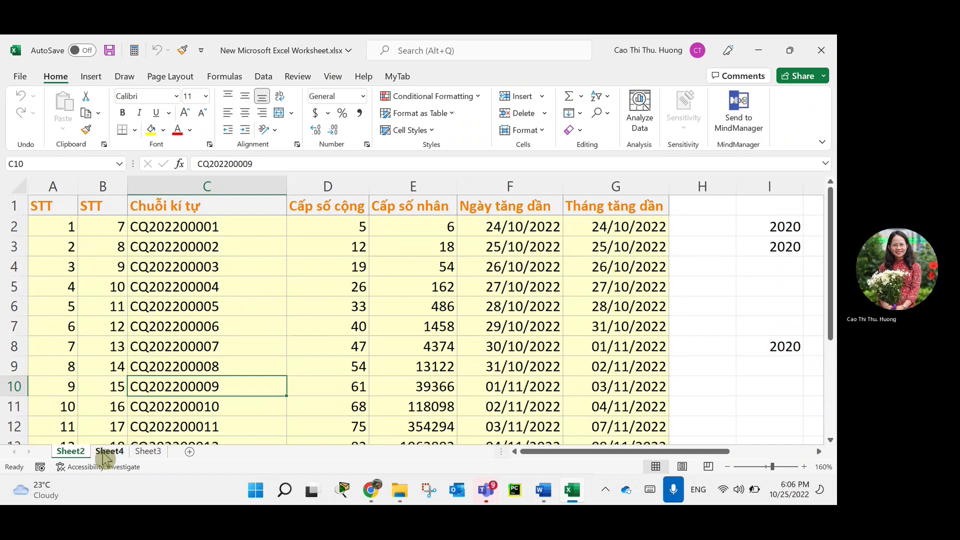
click(755, 491)
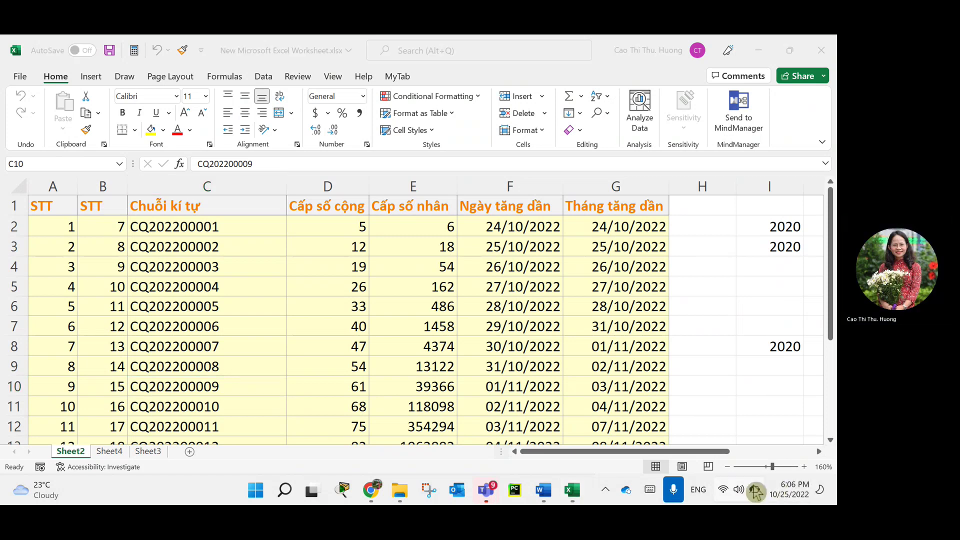
click(755, 493)
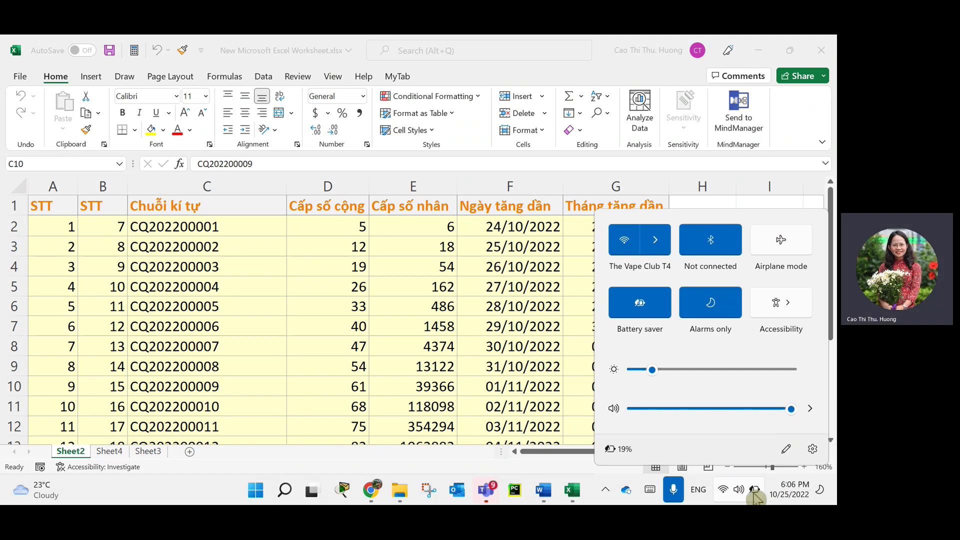
click(450, 334)
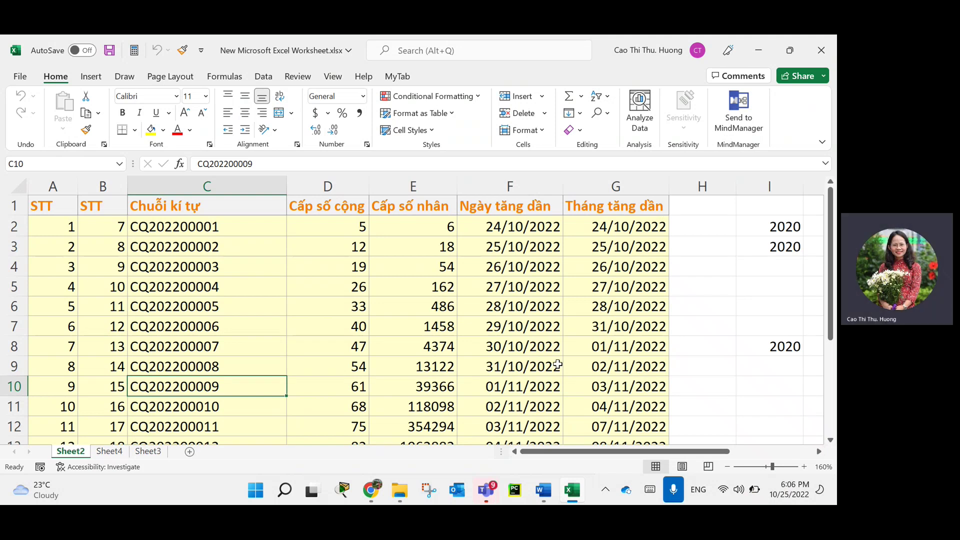
Rename the Sheet2 tab to DuLieu1.
click(65, 453)
right_click(67, 452)
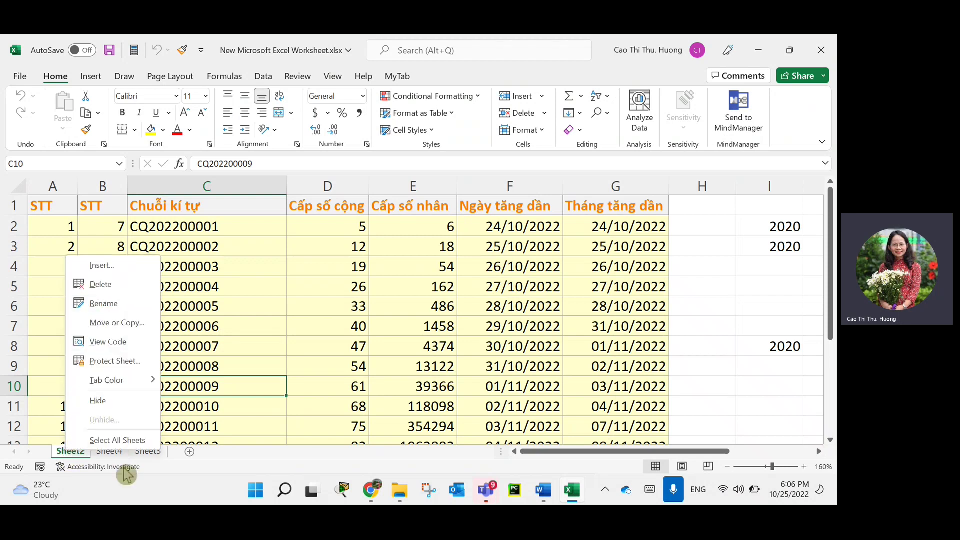
click(164, 475)
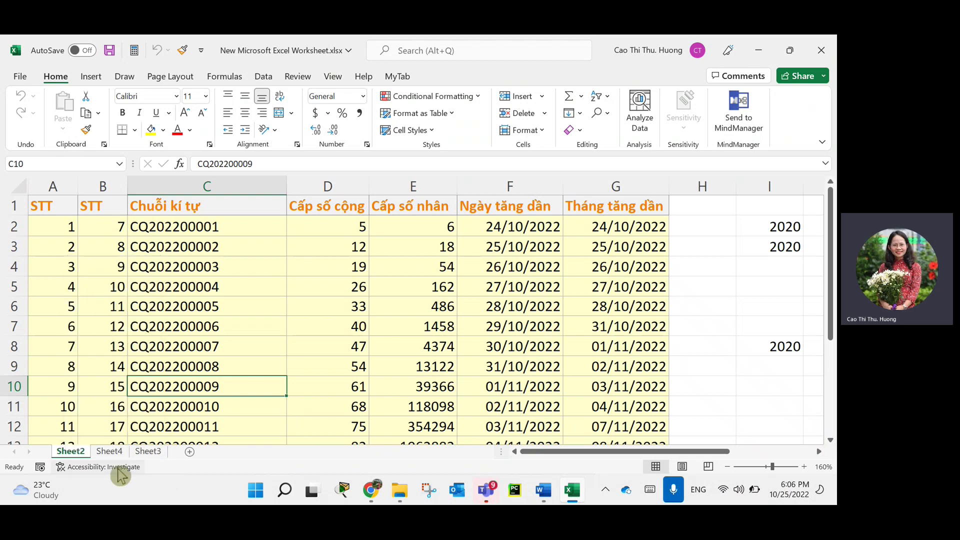
double_click(70, 451)
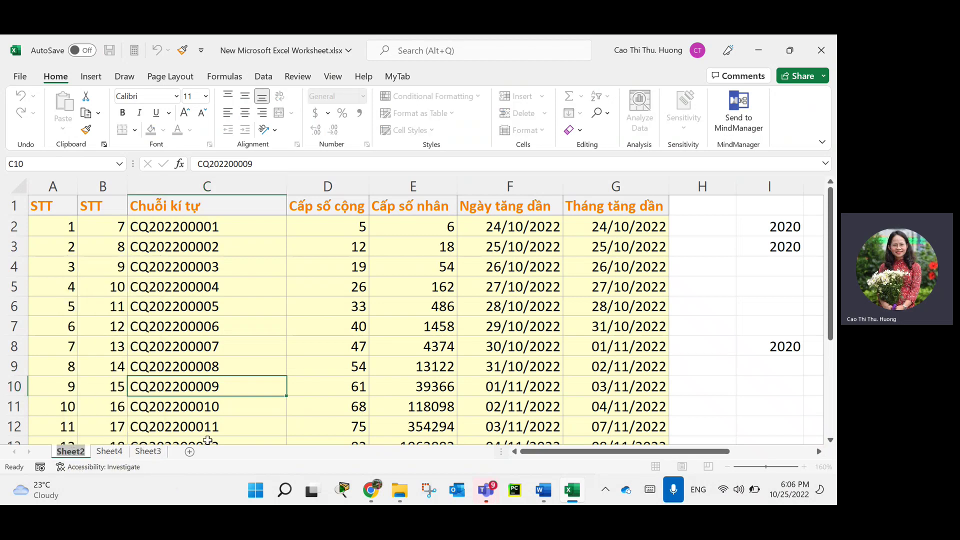
text(Du)
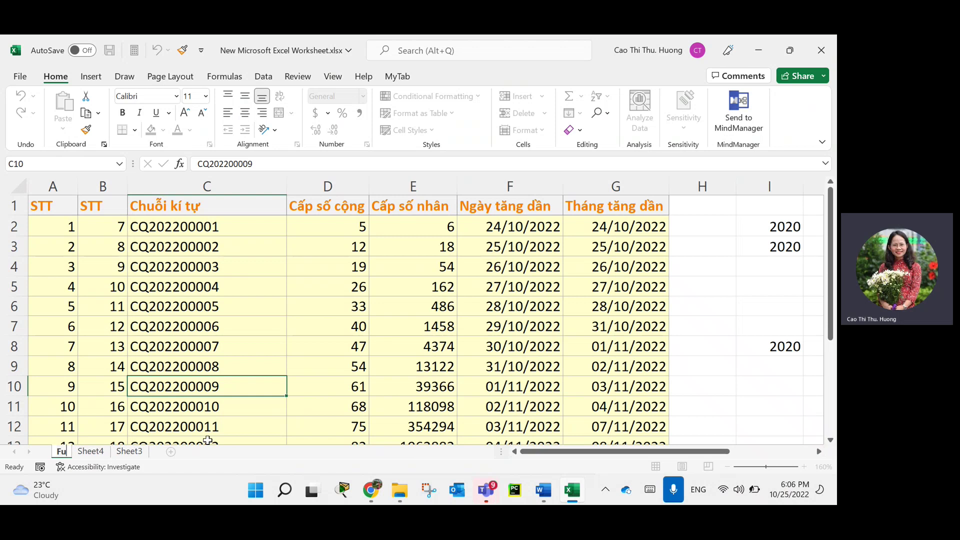
text(li)
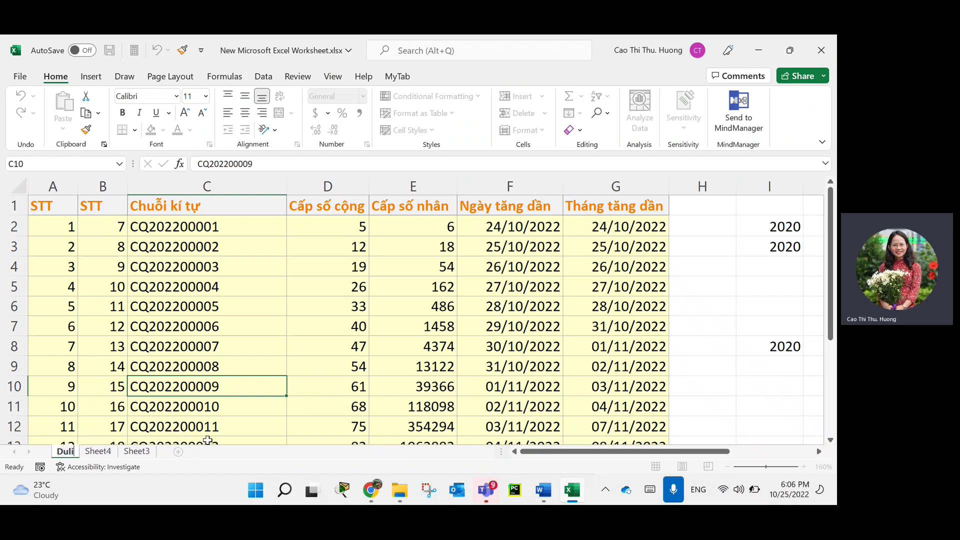
text(w)
key(BackSpace)
key(BackSpace)
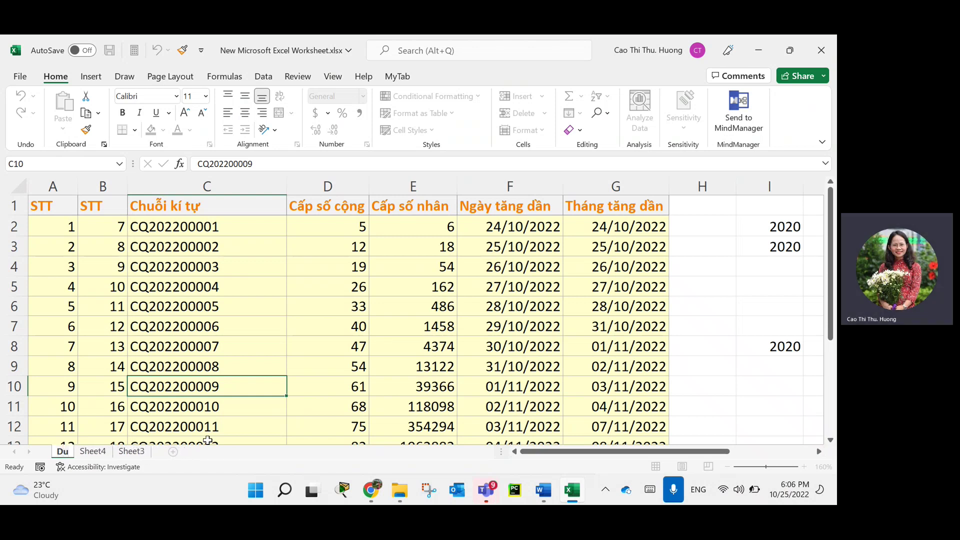
text(ieu)
key(BackSpace)
key(BackSpace)
key(BackSpace)
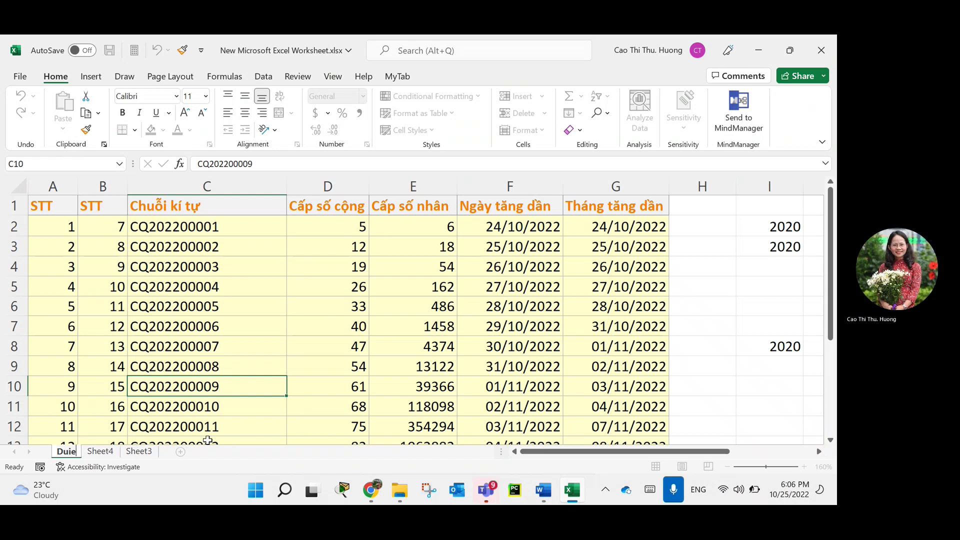
text(lieu1)
key(Return)
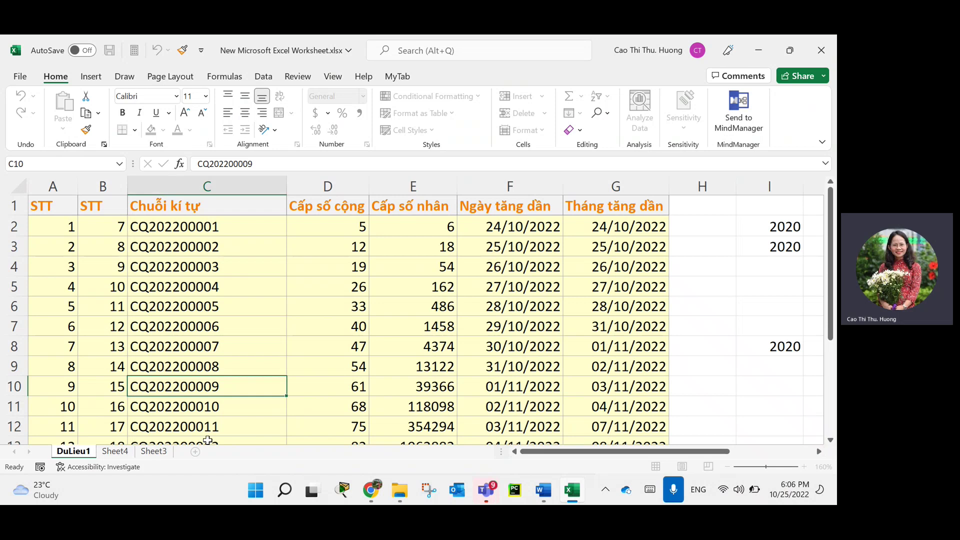
Rename Sheet4 to Test and Sheet3 to Data, then flip through the renamed tabs.
click(125, 451)
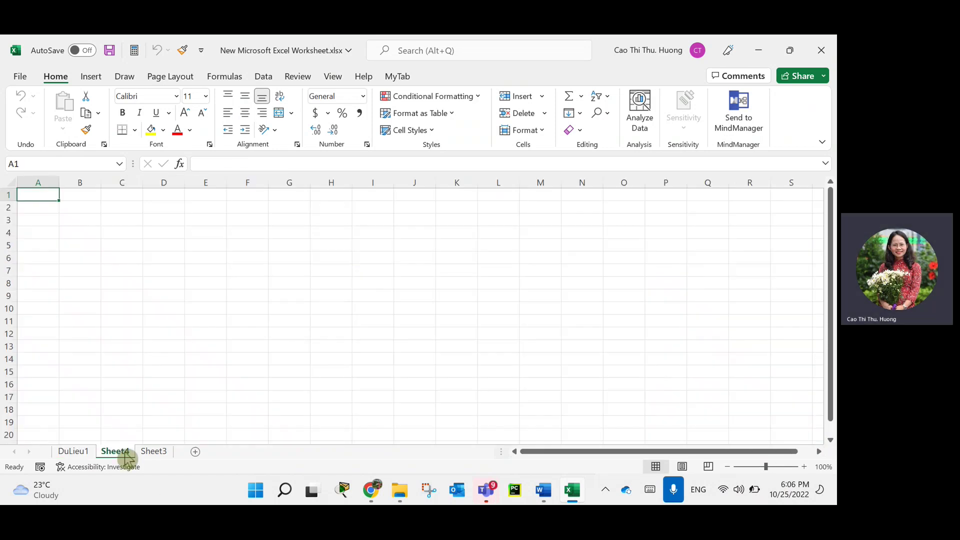
text(Test)
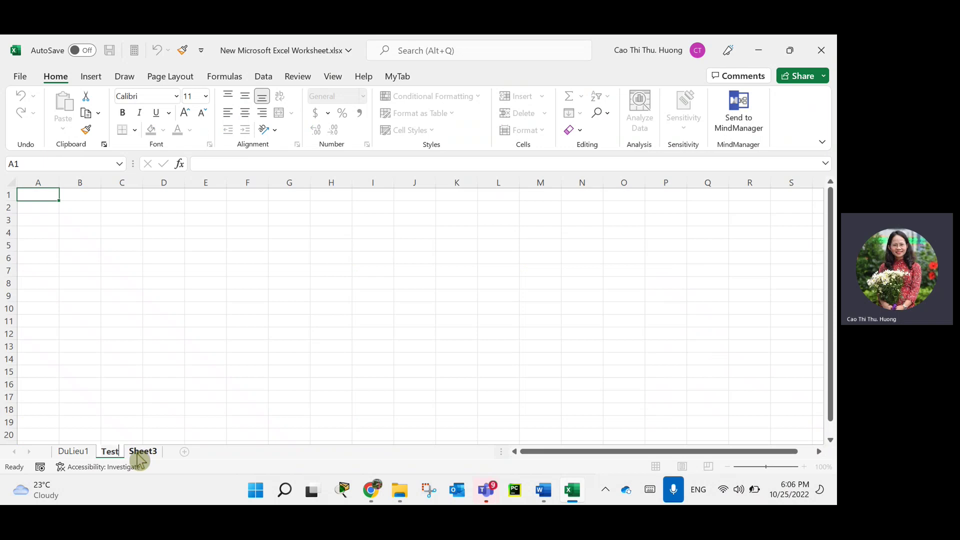
key(Return)
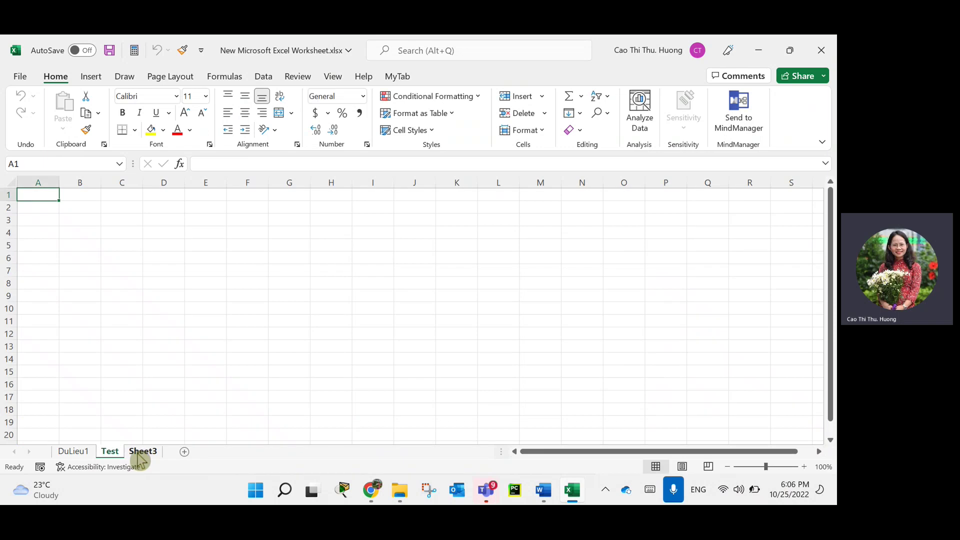
double_click(143, 451)
text(Da)
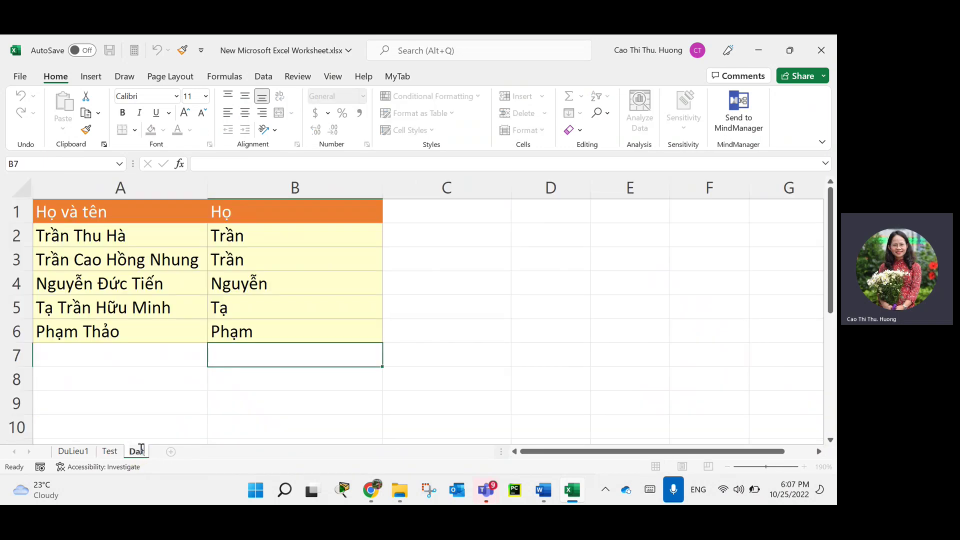
text(ta)
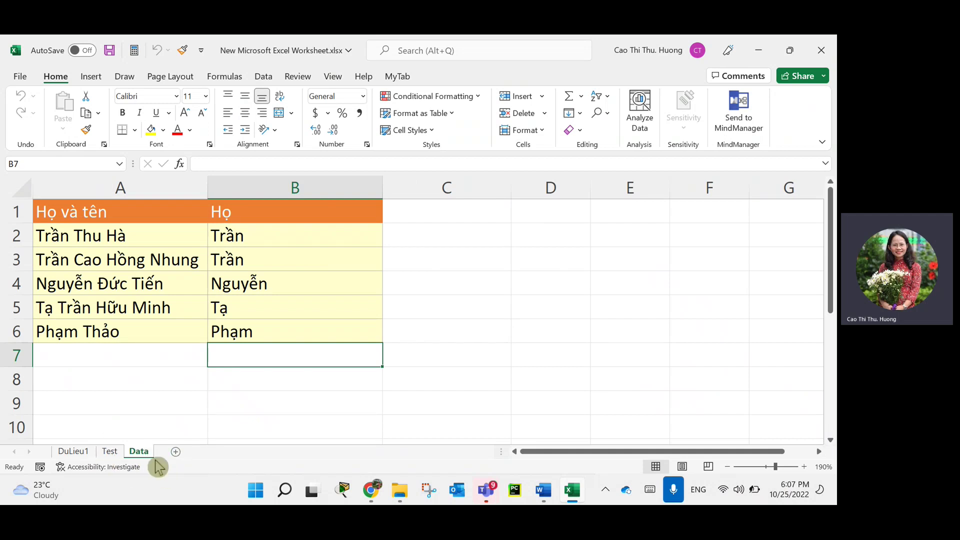
click(98, 403)
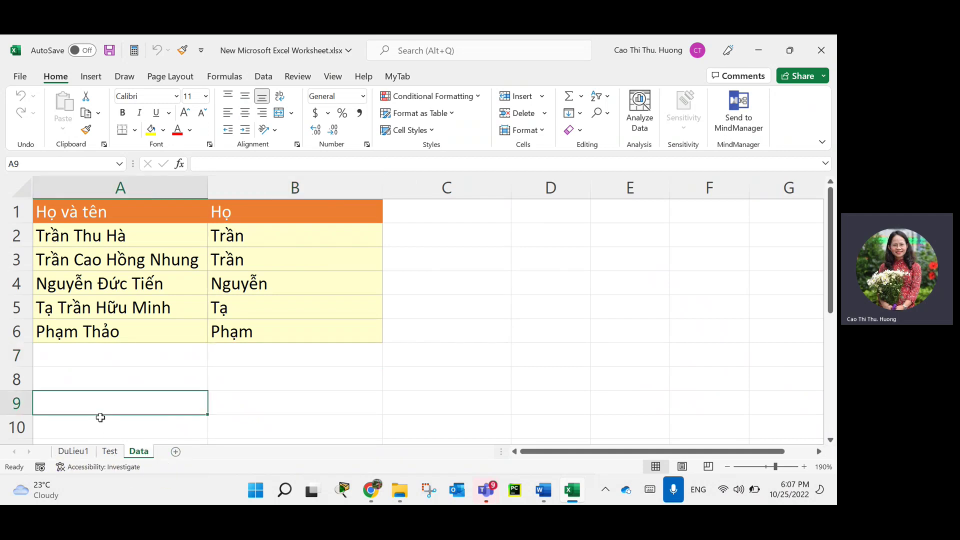
click(85, 450)
click(110, 452)
click(82, 452)
click(111, 453)
click(147, 453)
Preview the Tab Color palette for the DuLieu1 tab and dismiss it without choosing a colour.
click(80, 454)
right_click(79, 454)
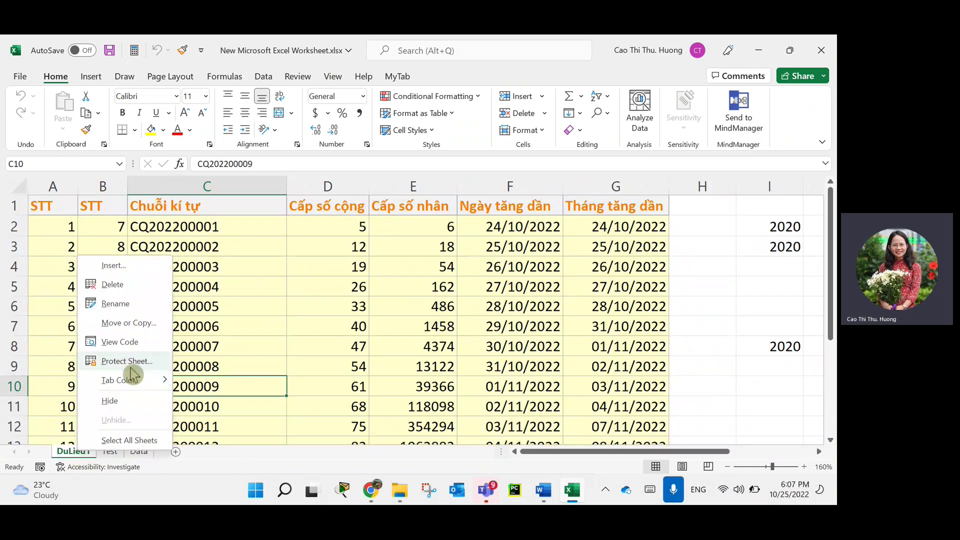
mouse_move(138, 385)
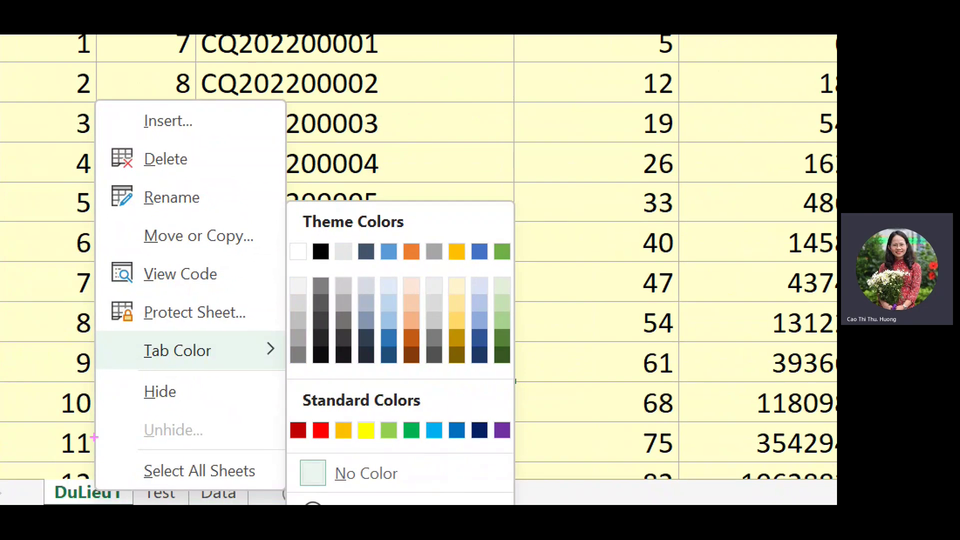
drag(293, 409, 457, 411)
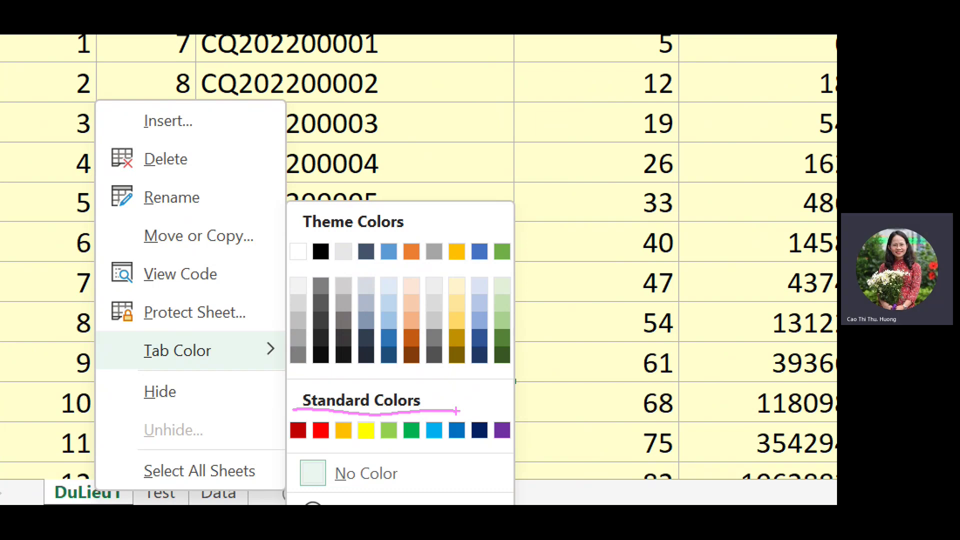
drag(358, 216, 340, 239)
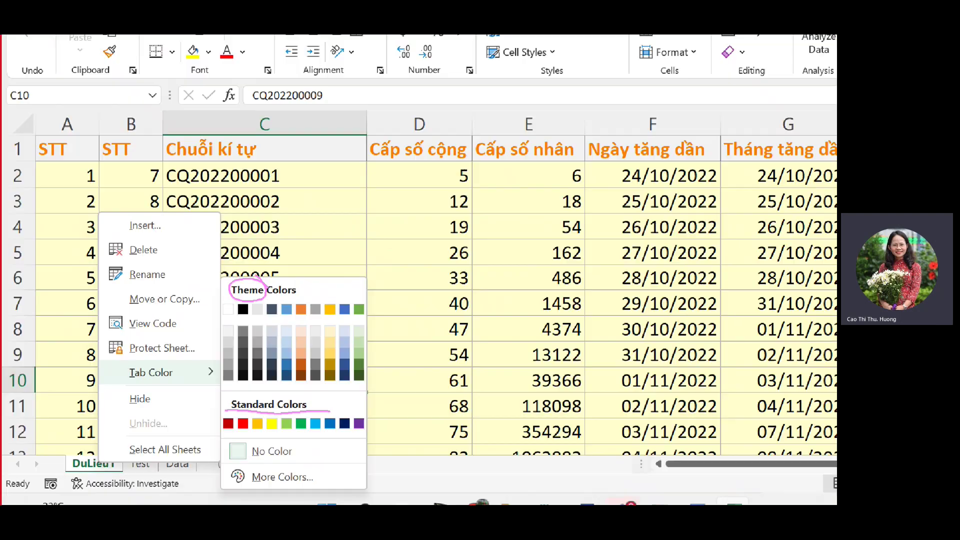
key(Escape)
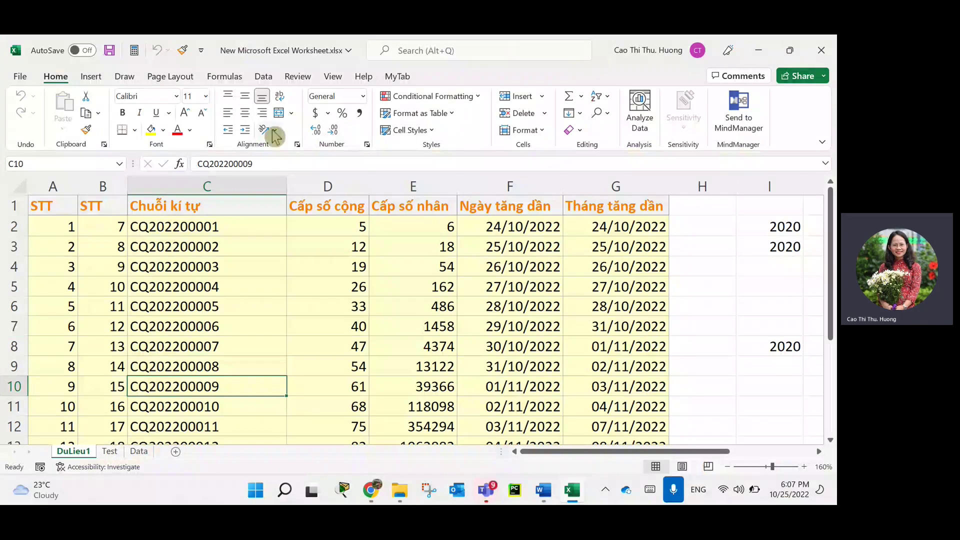
Browse the Page Layout themes without applying one, and colour the DuLieu1 tab light blue.
click(179, 77)
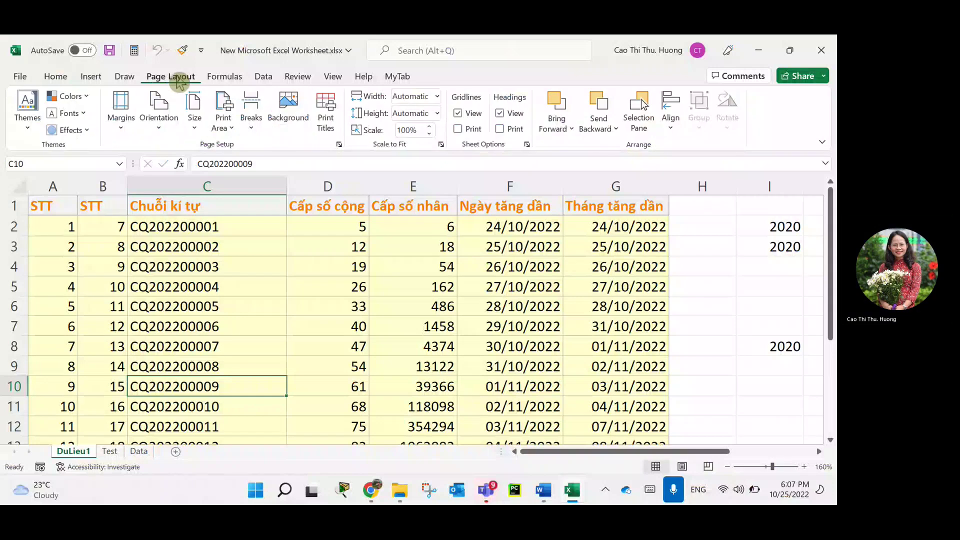
click(30, 127)
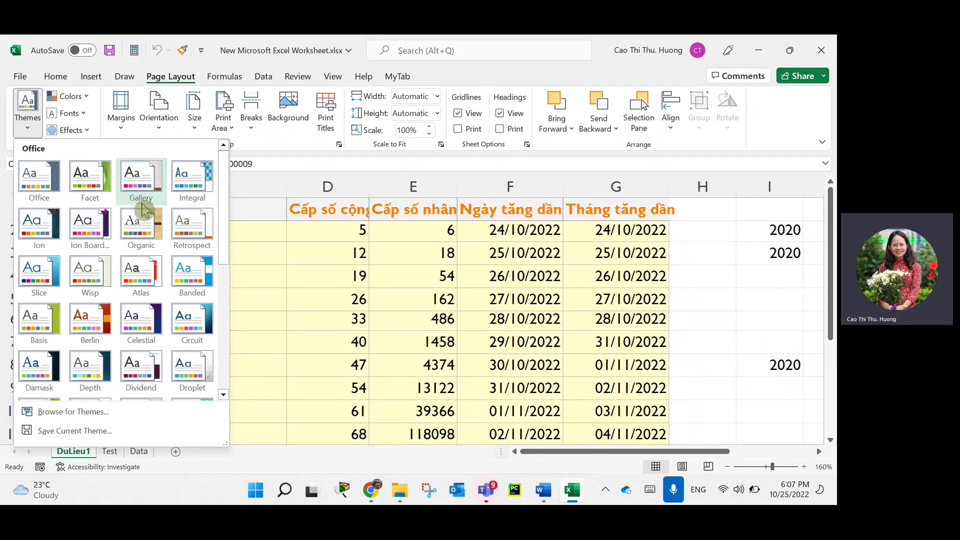
click(276, 388)
right_click(89, 453)
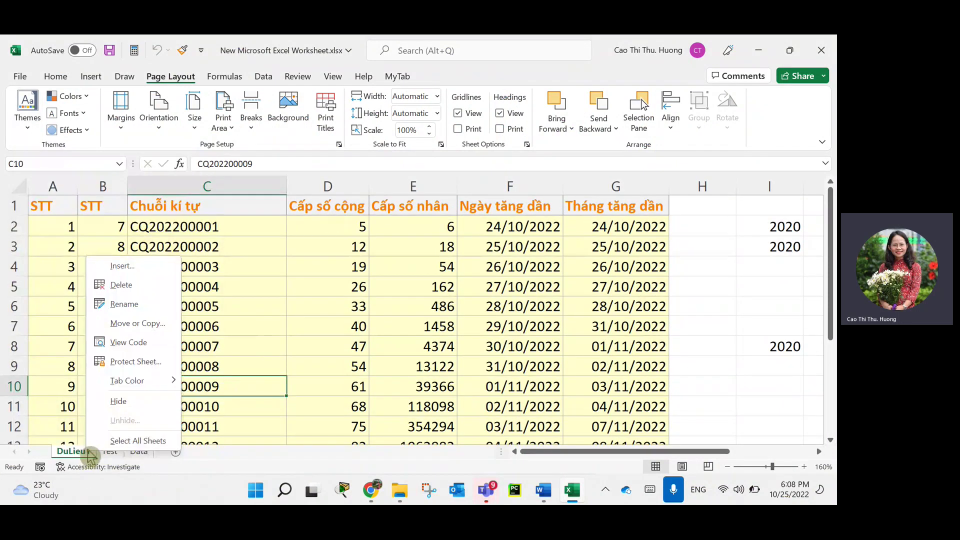
mouse_move(150, 383)
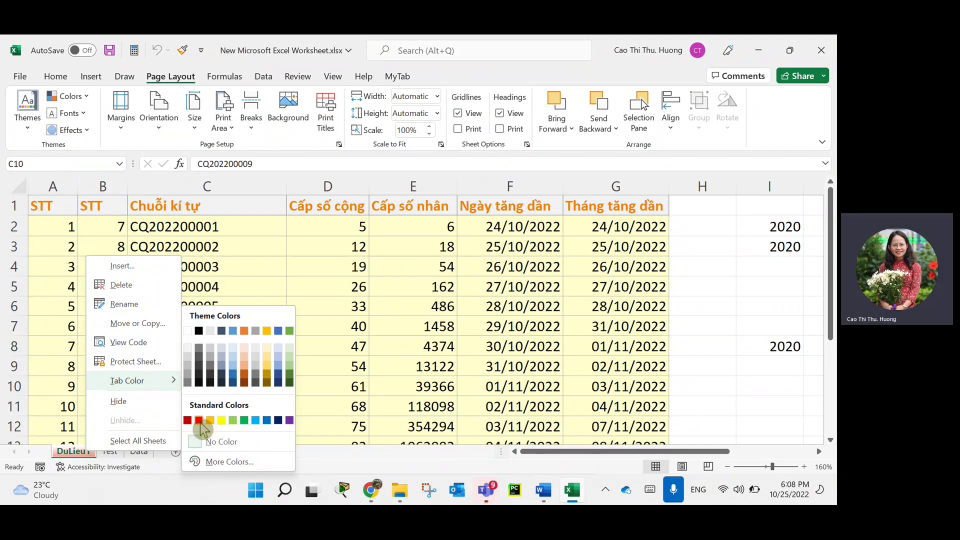
click(256, 421)
Colour the Test tab gold and the Data tab dark green (Green Accent 6 Darker 25%).
right_click(111, 452)
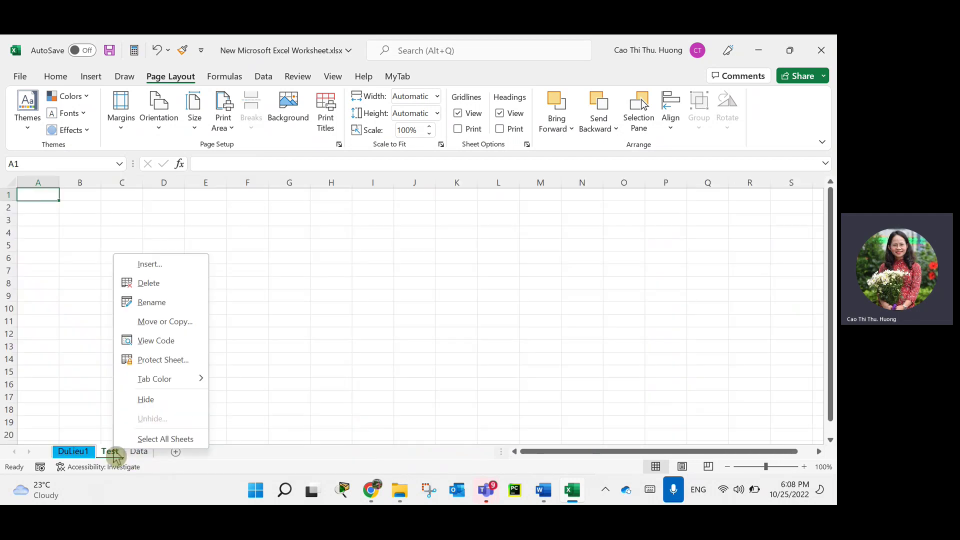
mouse_move(193, 387)
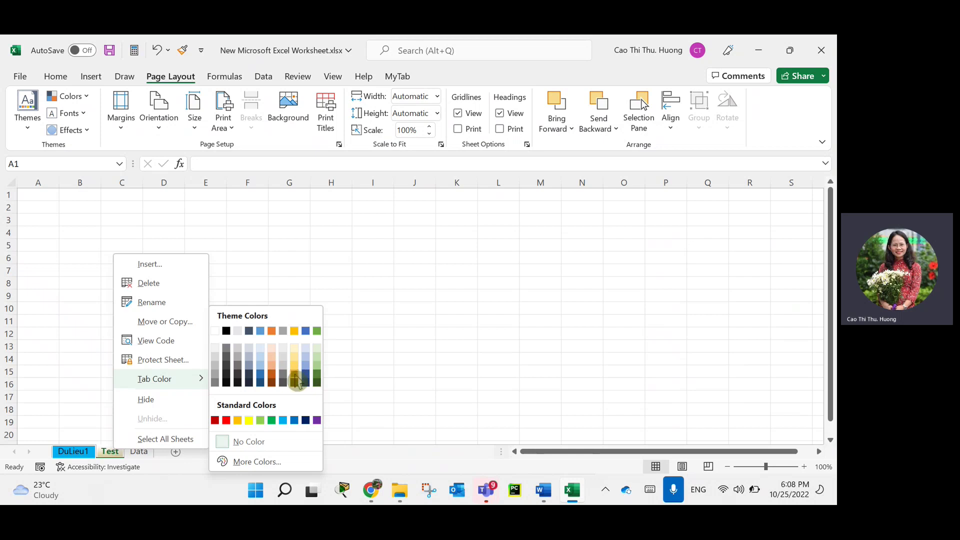
click(294, 373)
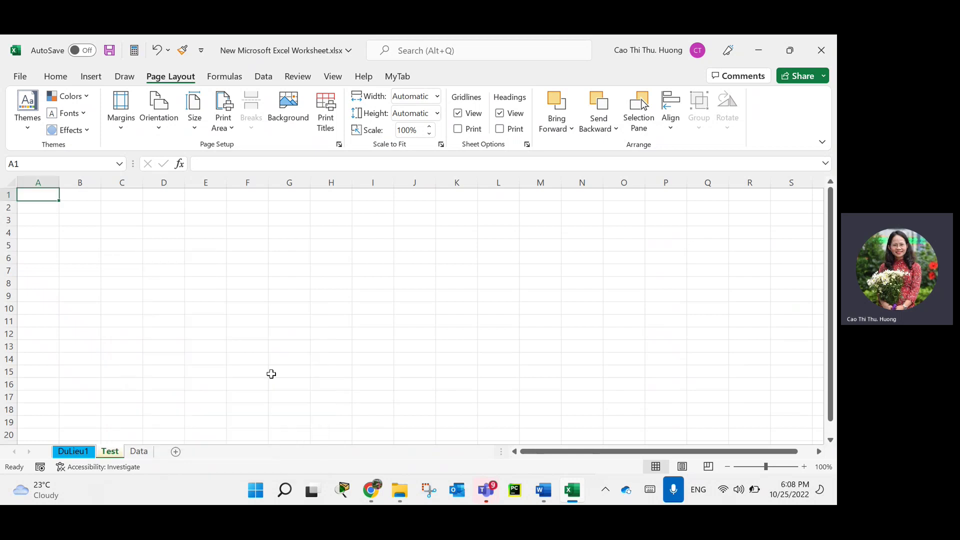
click(140, 451)
right_click(149, 454)
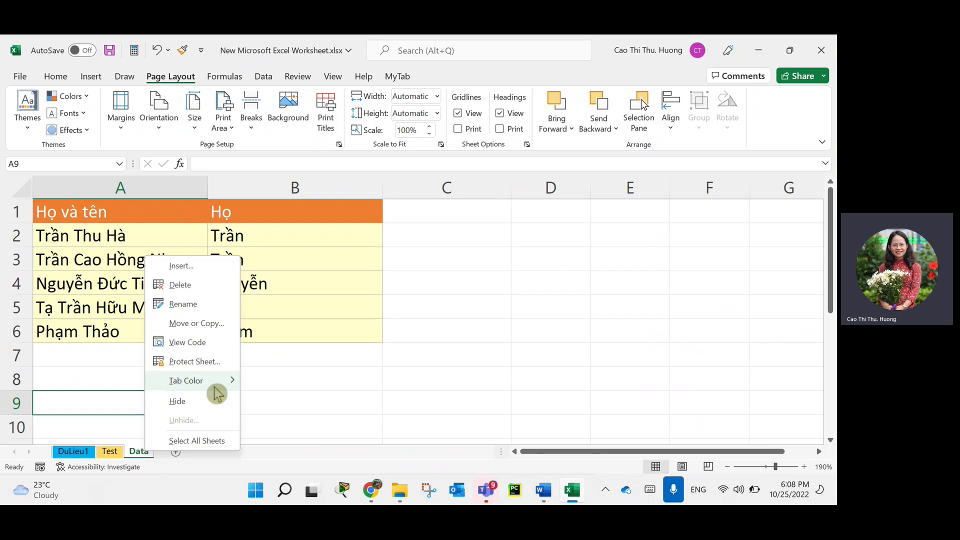
mouse_move(235, 388)
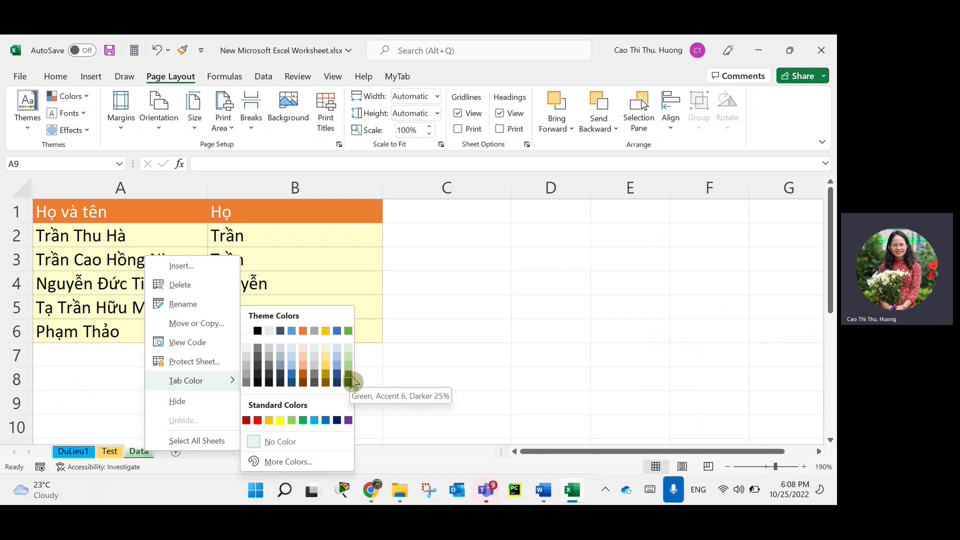
click(347, 328)
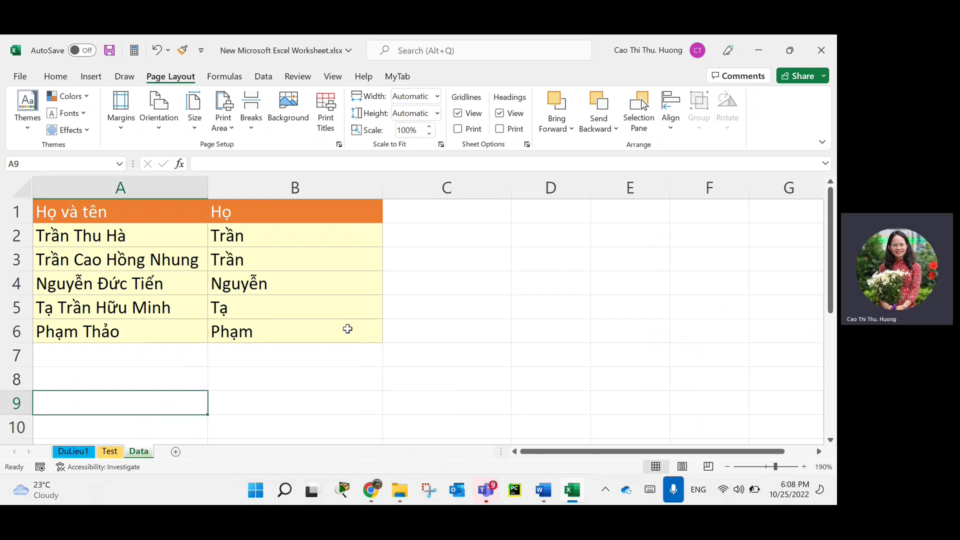
click(232, 428)
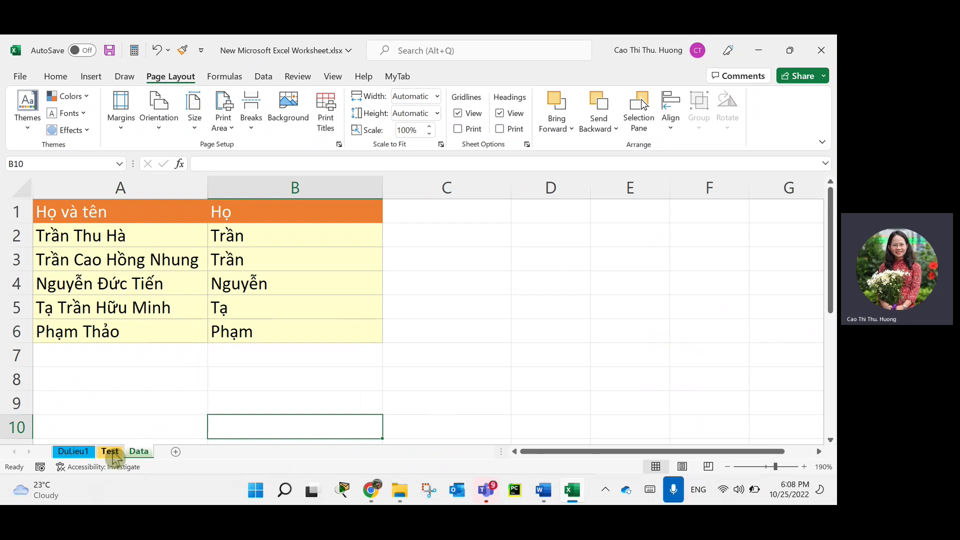
Recolour the DuLieu1 tab standard red, then flip between the Test and Data sheets.
click(74, 453)
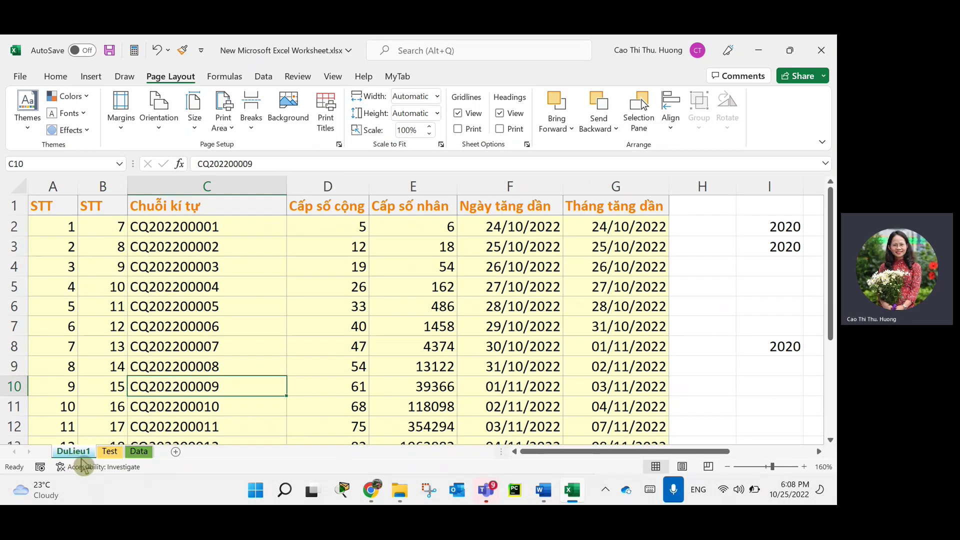
right_click(80, 452)
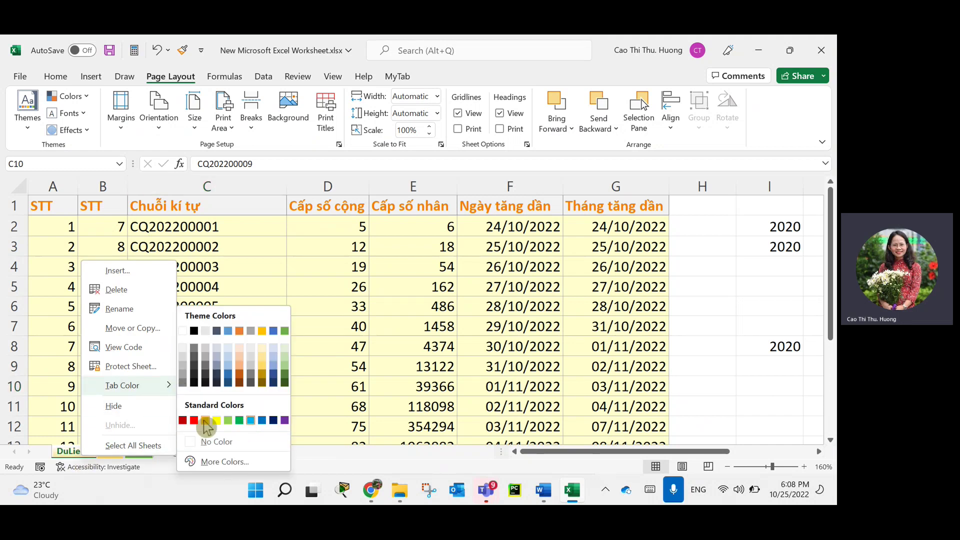
click(194, 419)
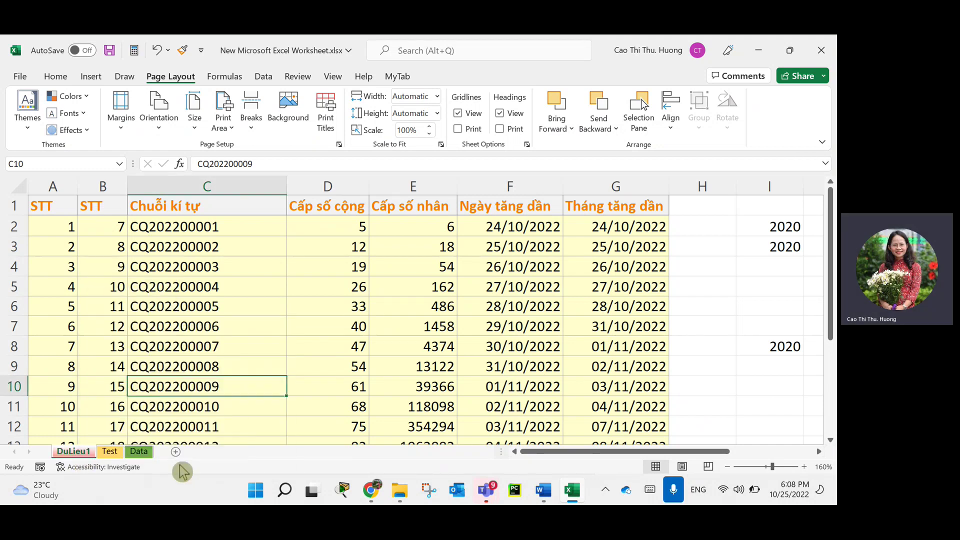
click(111, 453)
click(139, 452)
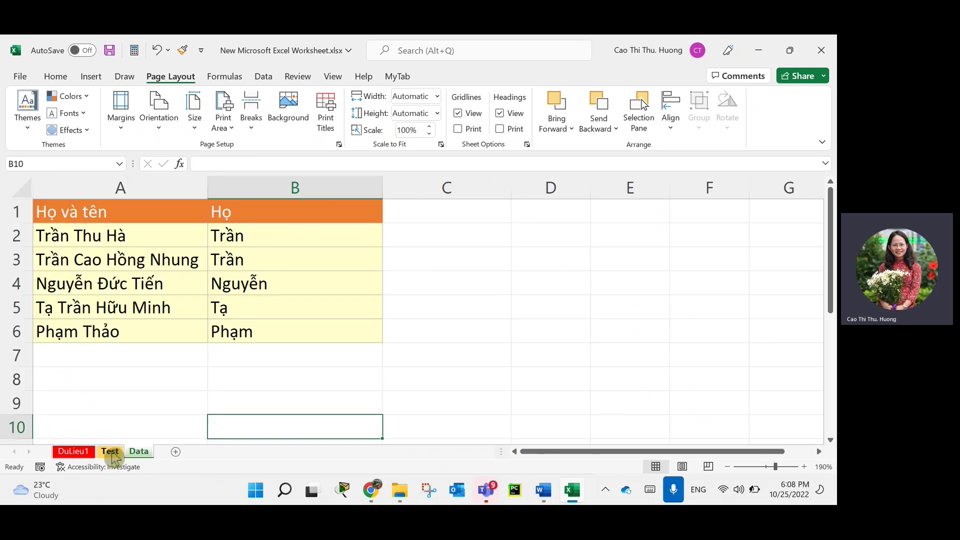
click(139, 452)
click(116, 452)
On the Data sheet, apply the Celestial workbook theme from Page Layout > Themes.
click(138, 452)
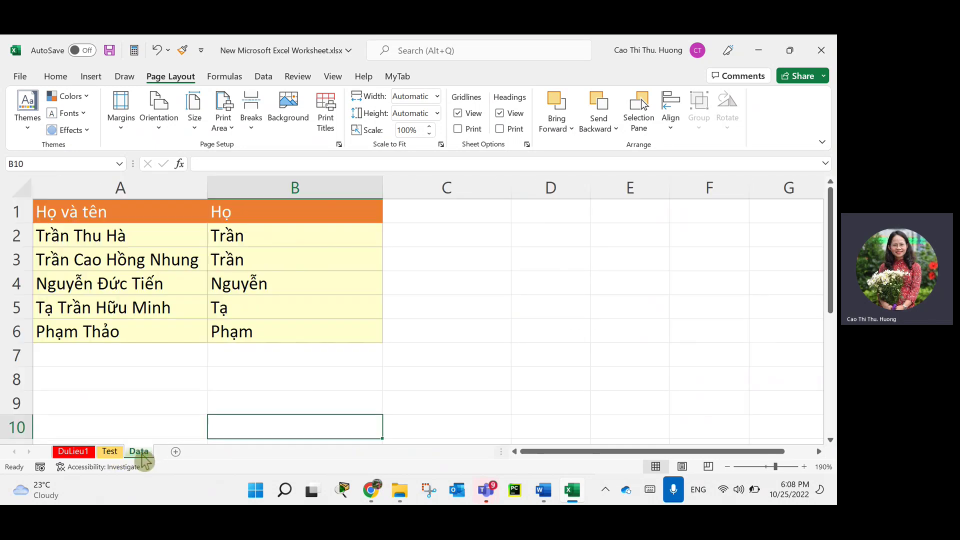
click(30, 128)
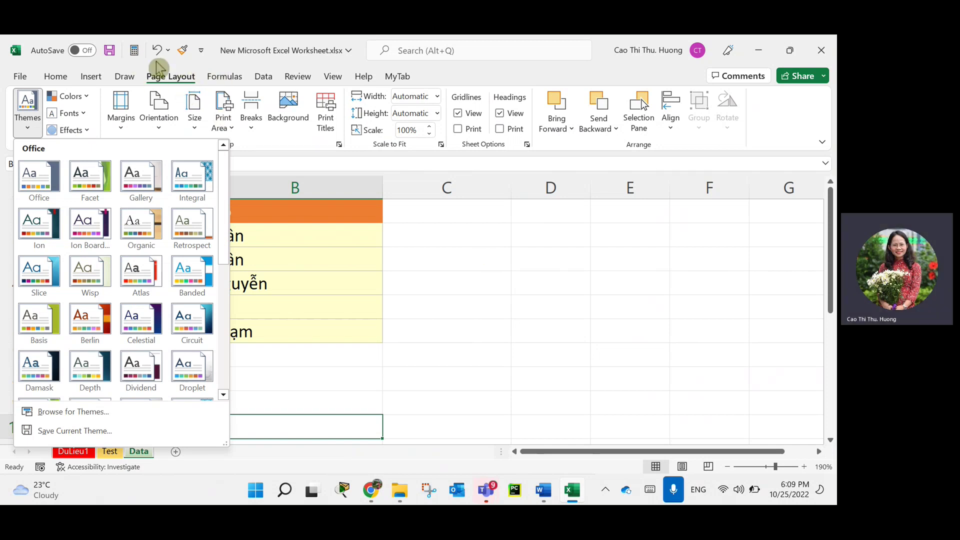
click(33, 133)
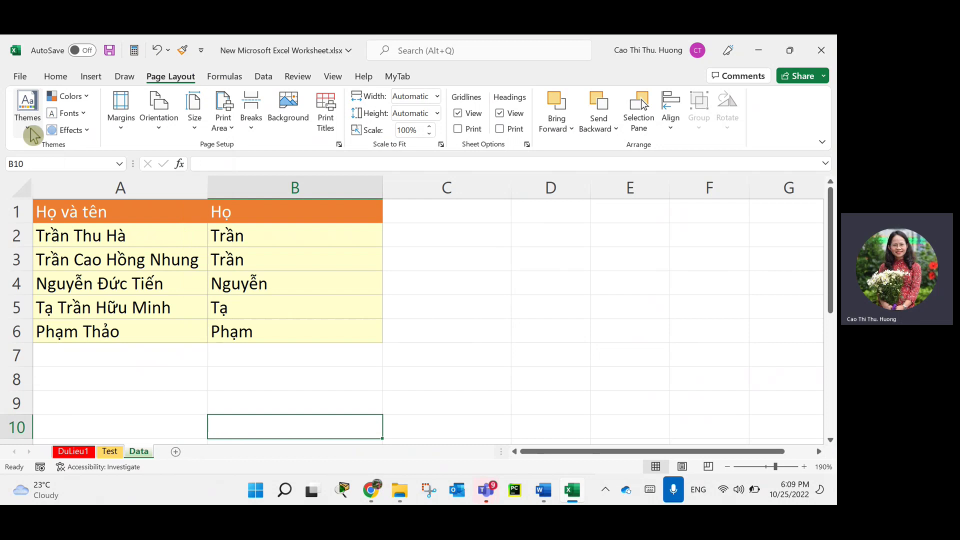
click(35, 131)
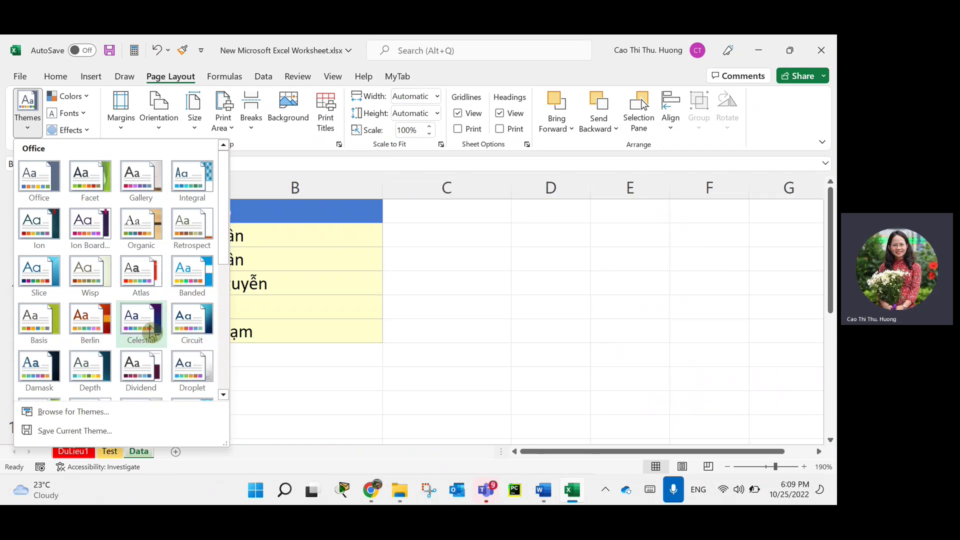
click(150, 330)
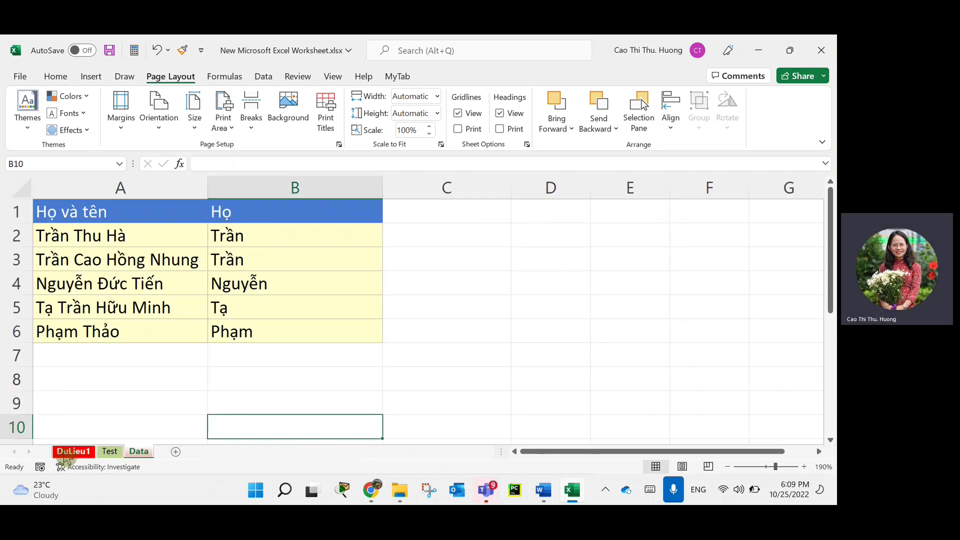
Click through the DuLieu1, Test and Data tabs to compare their colours under Celestial.
click(74, 452)
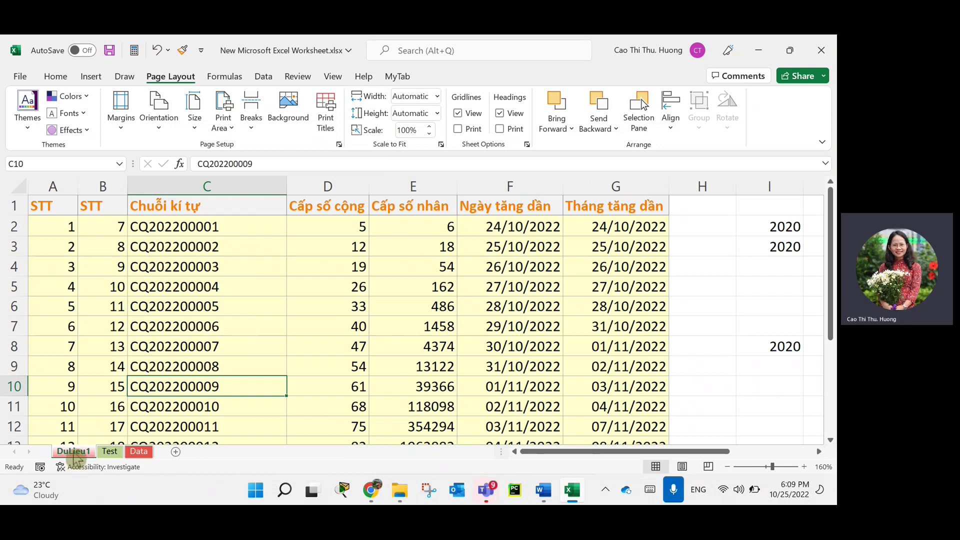
click(112, 451)
click(136, 452)
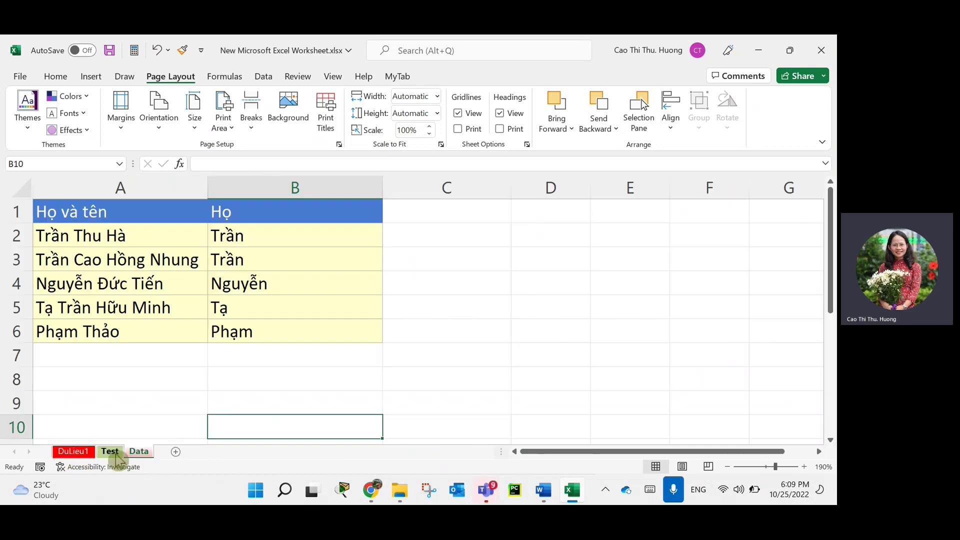
click(113, 451)
click(136, 452)
click(110, 452)
click(139, 452)
Show the Data sheet and annotate 'Themes color' with a circle around the Test and Data tabs.
click(110, 452)
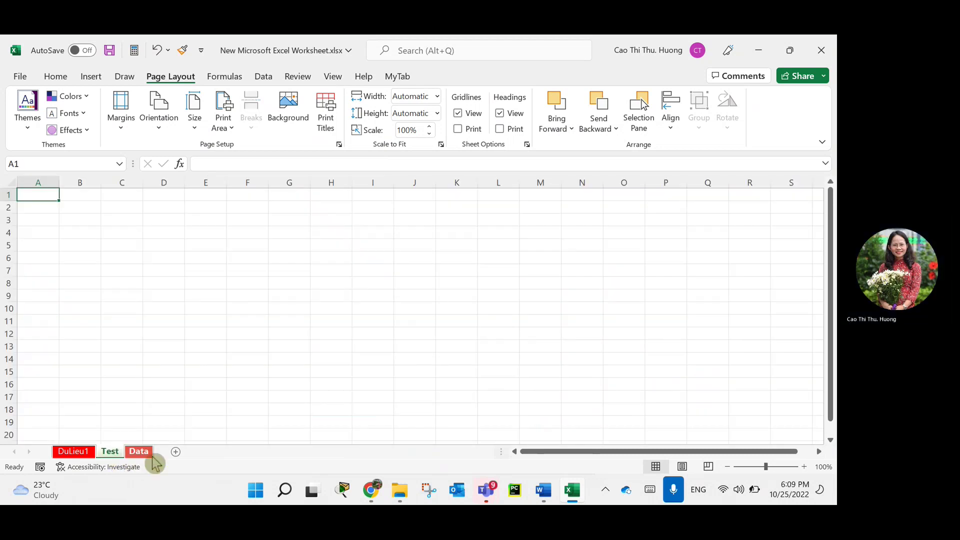
click(139, 452)
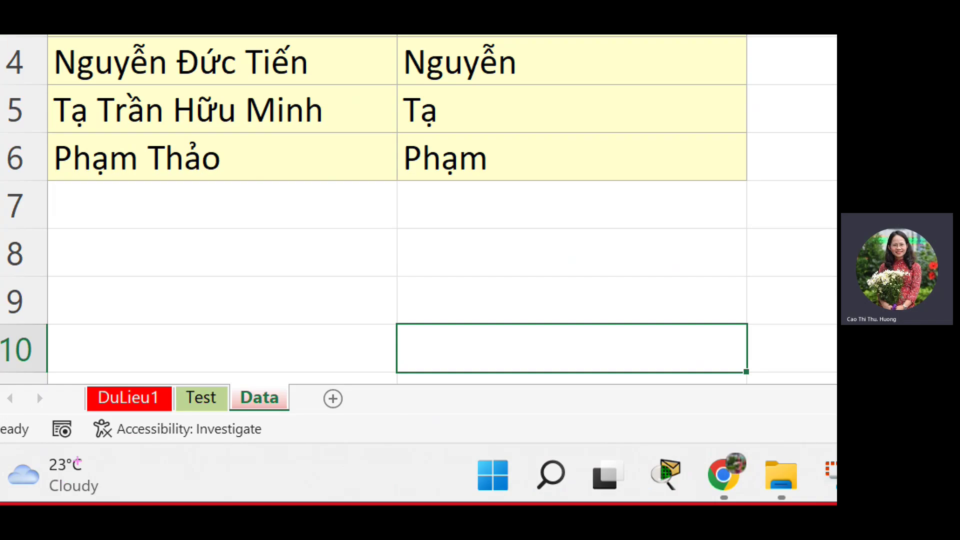
mouse_move(288, 382)
mouse_down()
mouse_move(178, 389)
mouse_move(259, 370)
mouse_up()
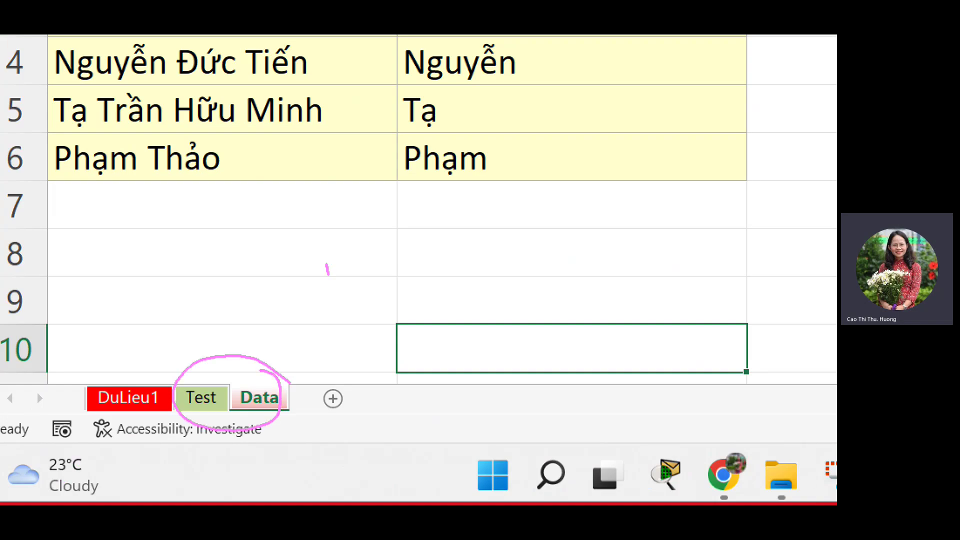
drag(327, 272, 325, 334)
mouse_move(292, 252)
mouse_down()
mouse_move(382, 248)
mouse_move(427, 315)
mouse_move(509, 302)
mouse_move(584, 262)
mouse_move(661, 304)
mouse_up()
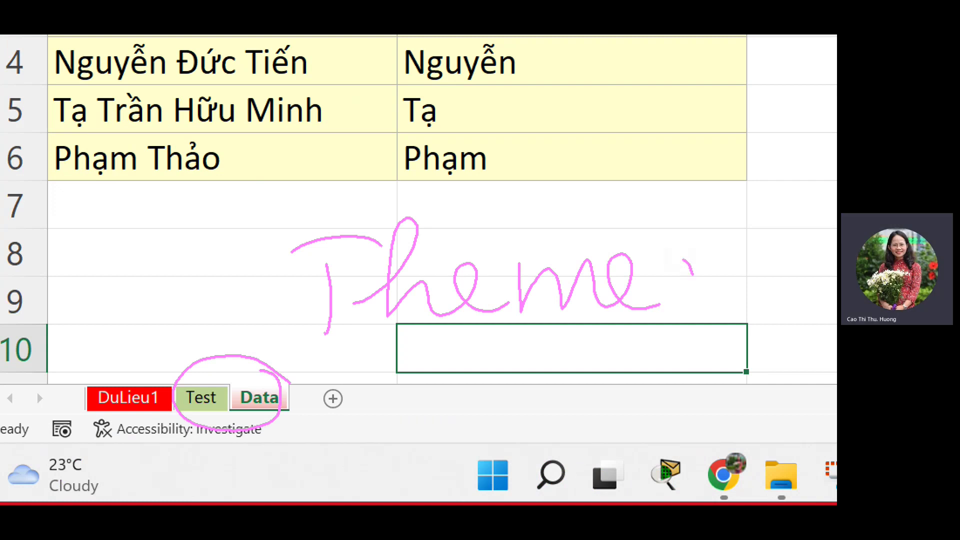
drag(692, 273, 670, 326)
mouse_move(496, 387)
mouse_down()
mouse_move(490, 415)
mouse_move(552, 342)
mouse_move(605, 385)
mouse_move(669, 381)
mouse_up()
drag(152, 257, 129, 372)
Draw an arrow labelled 'Standard color' at the DuLieu1 tab, then circle Test and Data again.
drag(114, 333, 127, 373)
drag(127, 372, 167, 337)
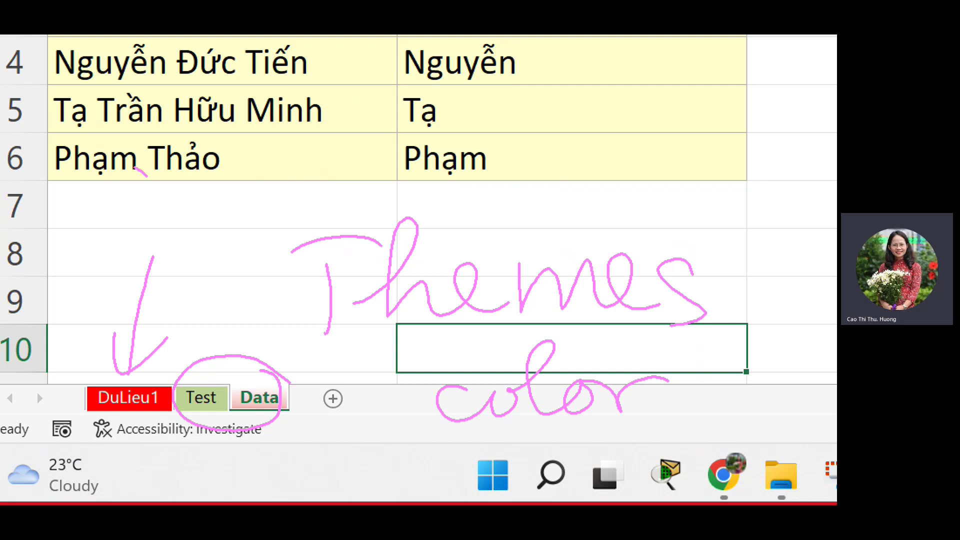
drag(136, 169, 129, 244)
mouse_move(178, 159)
mouse_down()
mouse_move(165, 224)
mouse_move(230, 185)
mouse_move(253, 204)
mouse_move(348, 158)
mouse_move(372, 180)
mouse_move(519, 135)
mouse_move(537, 160)
mouse_up()
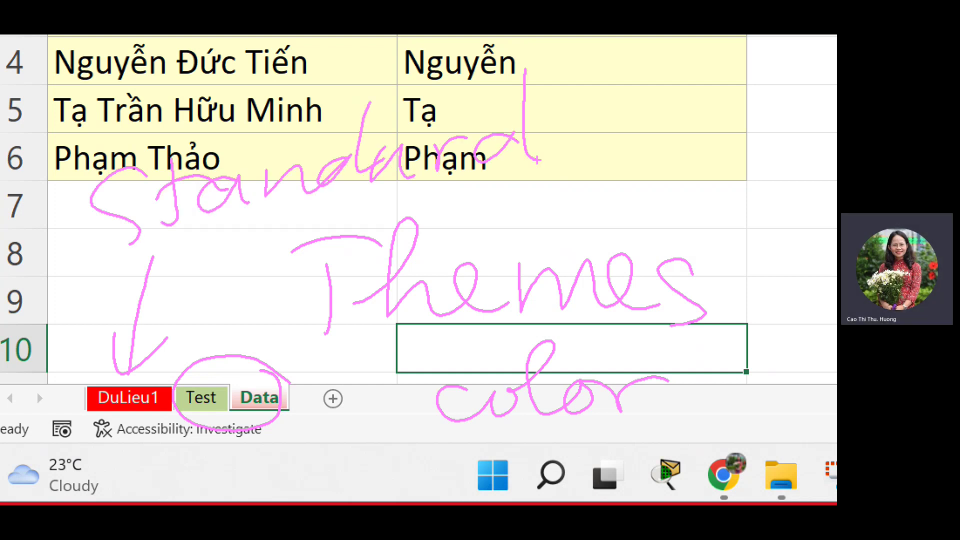
mouse_move(594, 123)
mouse_down()
mouse_move(645, 150)
mouse_move(682, 155)
mouse_move(796, 119)
mouse_up()
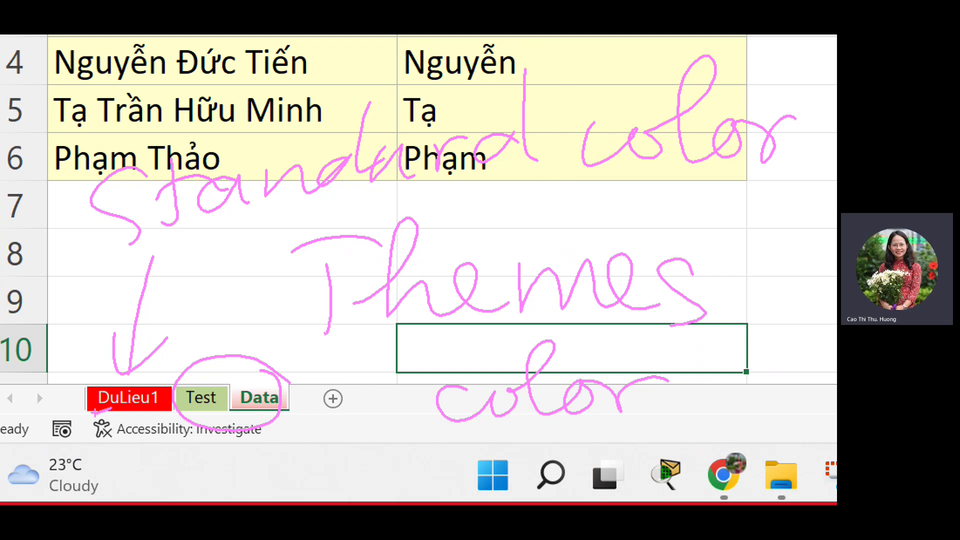
mouse_move(272, 365)
mouse_down()
mouse_move(172, 395)
mouse_move(200, 335)
mouse_move(298, 397)
mouse_up()
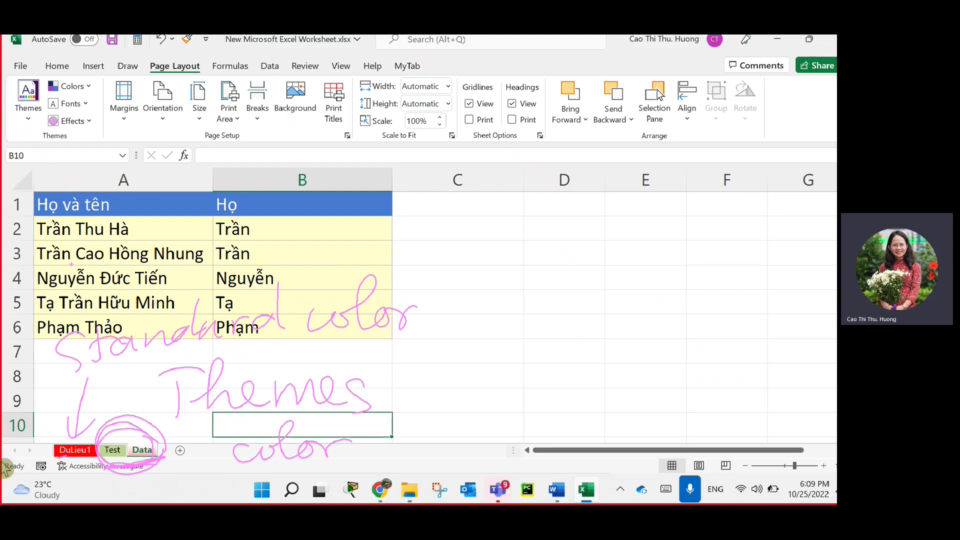
Browse the themes list without applying one, flip between Test and Data, then show DuLieu1.
click(28, 108)
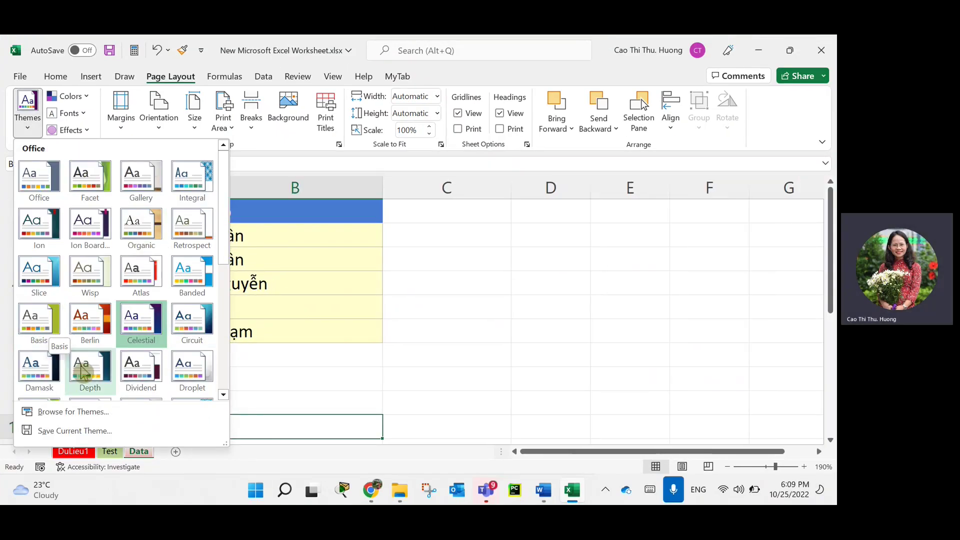
click(166, 465)
click(108, 452)
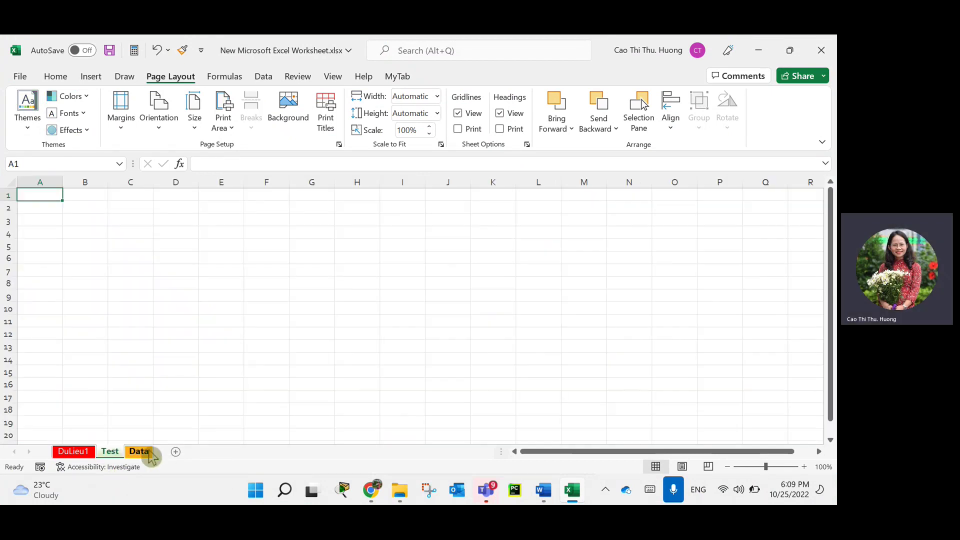
click(140, 452)
click(139, 451)
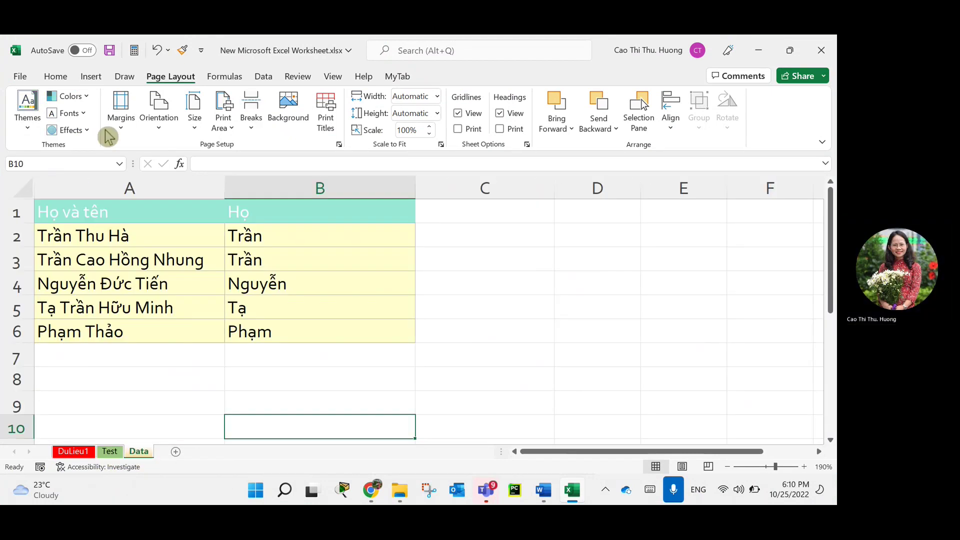
click(29, 118)
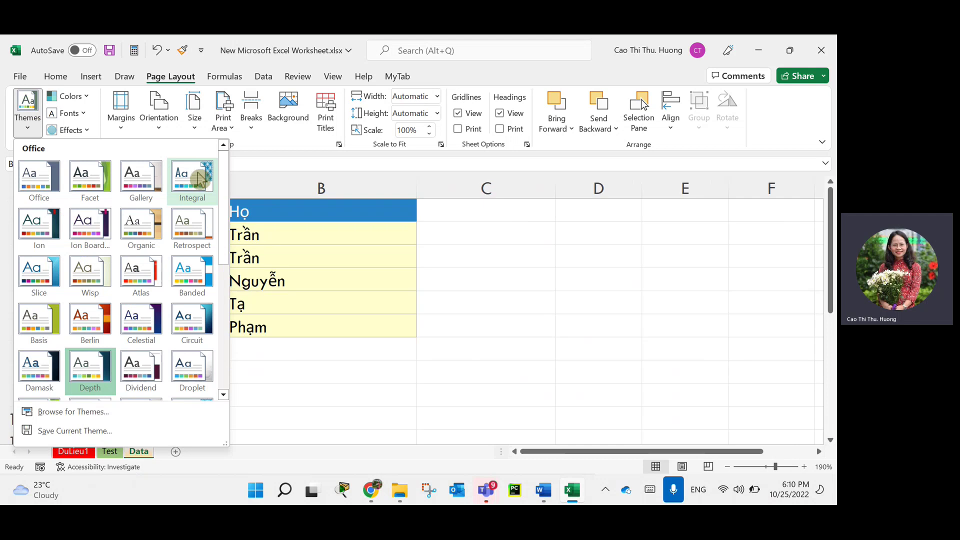
key(Escape)
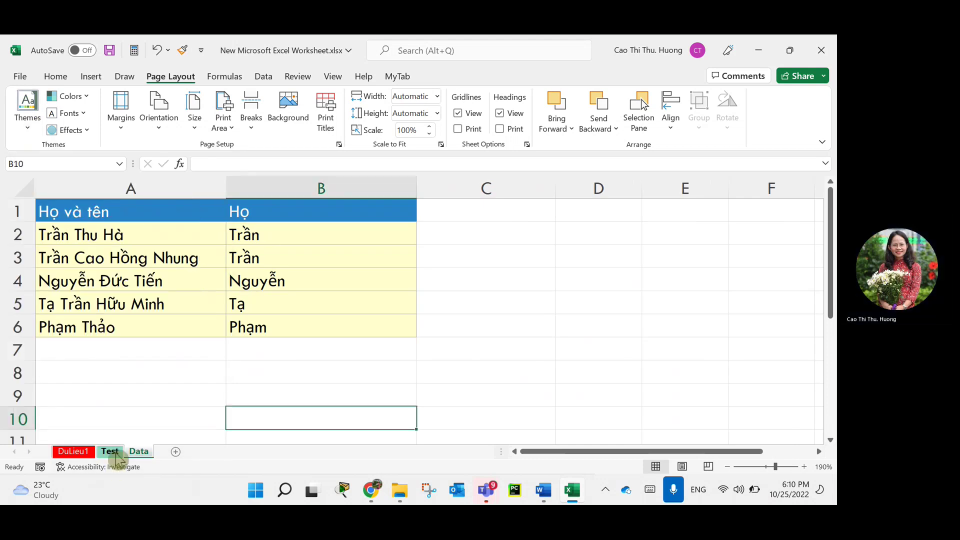
click(110, 452)
click(138, 452)
click(110, 452)
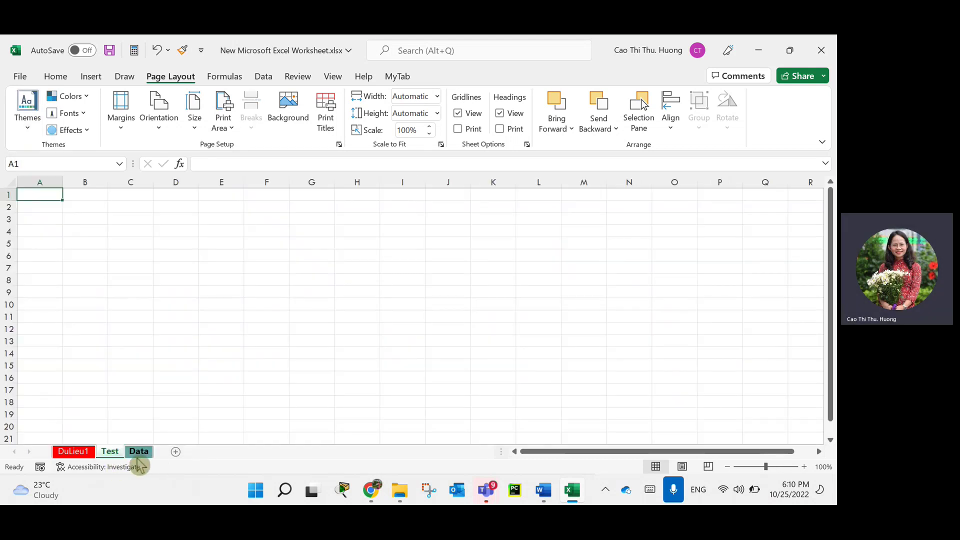
click(73, 452)
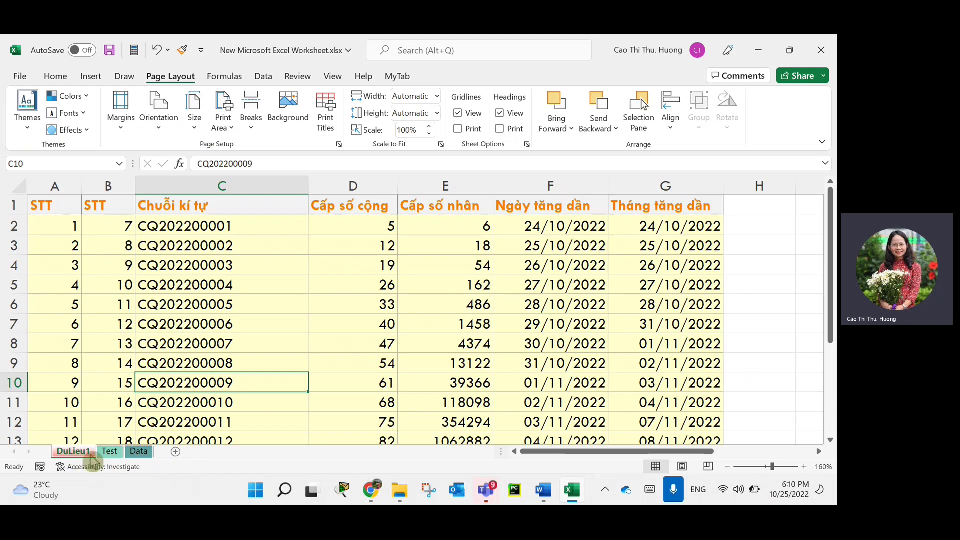
Drag the DuLieu1 tab past the Data tab so it becomes the last sheet.
right_click(85, 455)
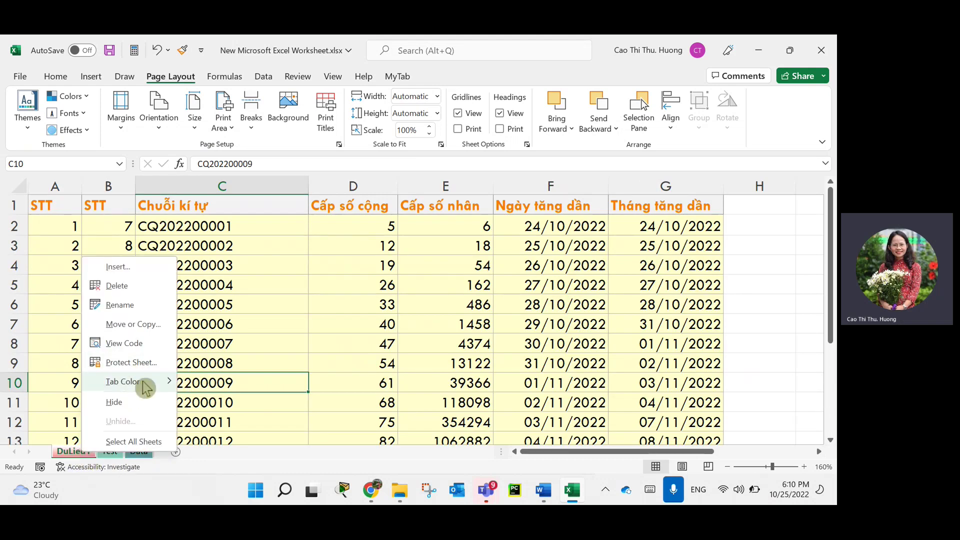
mouse_move(146, 390)
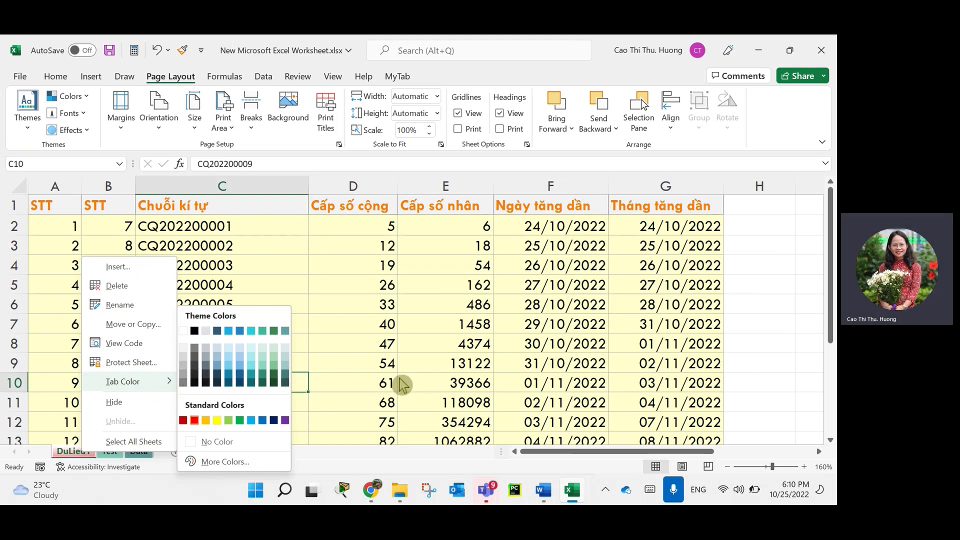
click(404, 409)
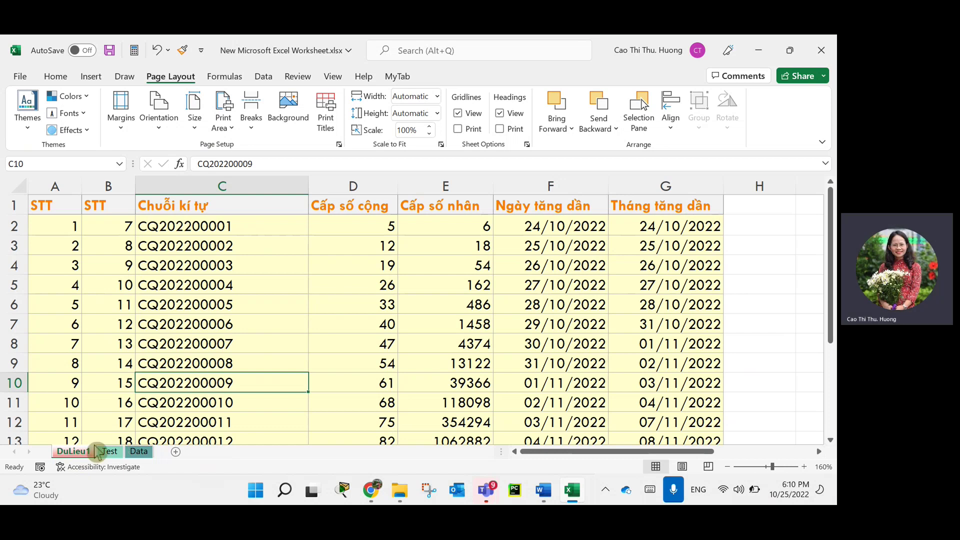
drag(110, 451, 153, 472)
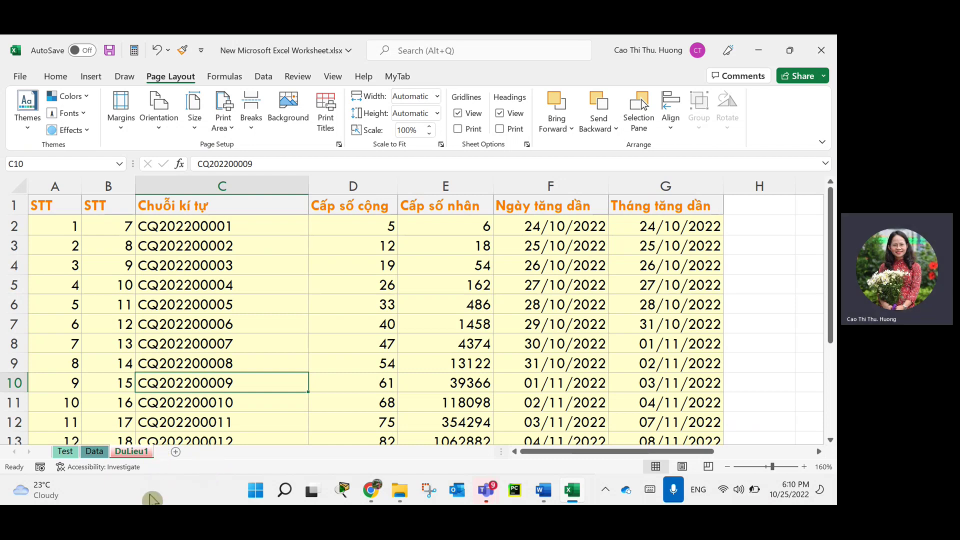
Move the DuLieu1 sheet to (new book) with Move or Copy, creating Book1.
right_click(131, 455)
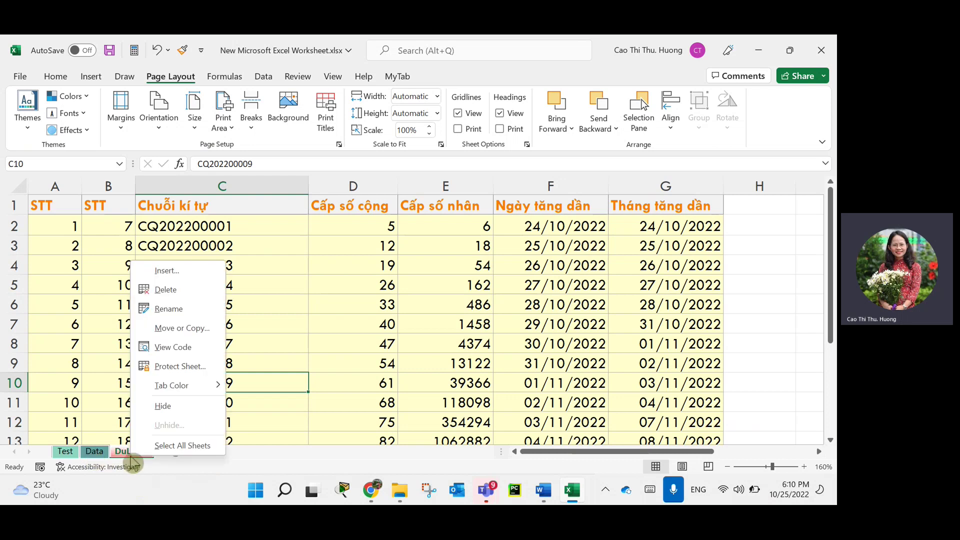
click(186, 329)
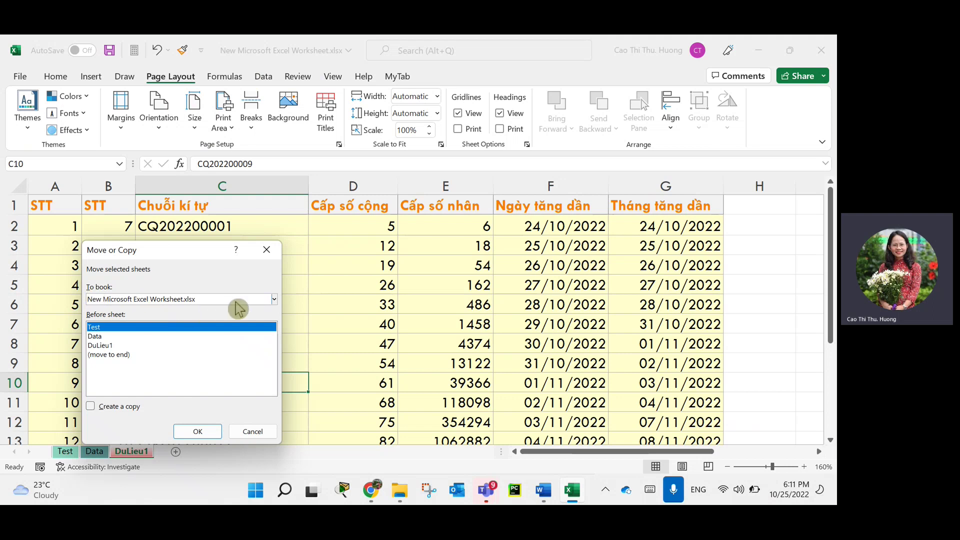
click(142, 300)
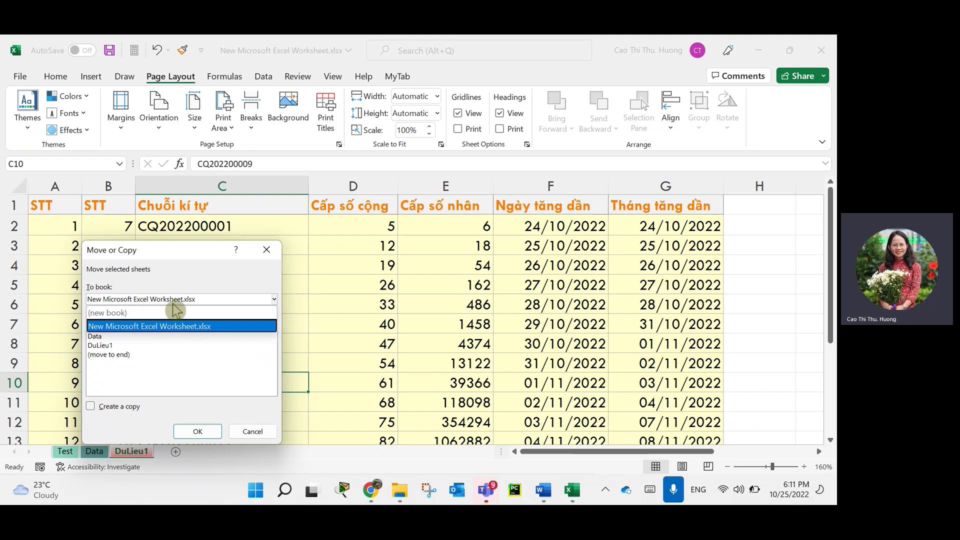
click(391, 329)
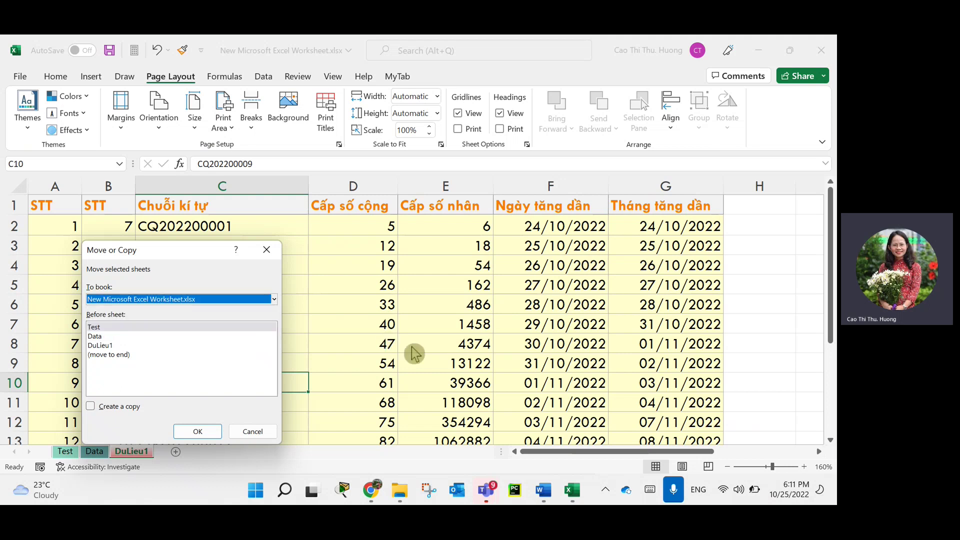
click(134, 300)
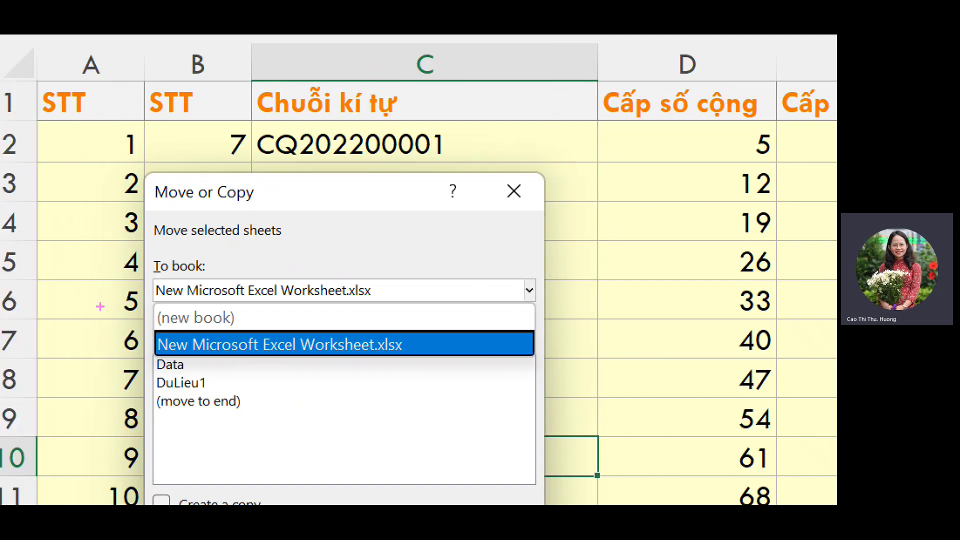
mouse_move(159, 353)
mouse_down()
mouse_move(422, 341)
mouse_move(128, 336)
mouse_up()
mouse_move(268, 300)
mouse_down()
mouse_move(137, 304)
mouse_move(285, 313)
mouse_move(200, 296)
mouse_up()
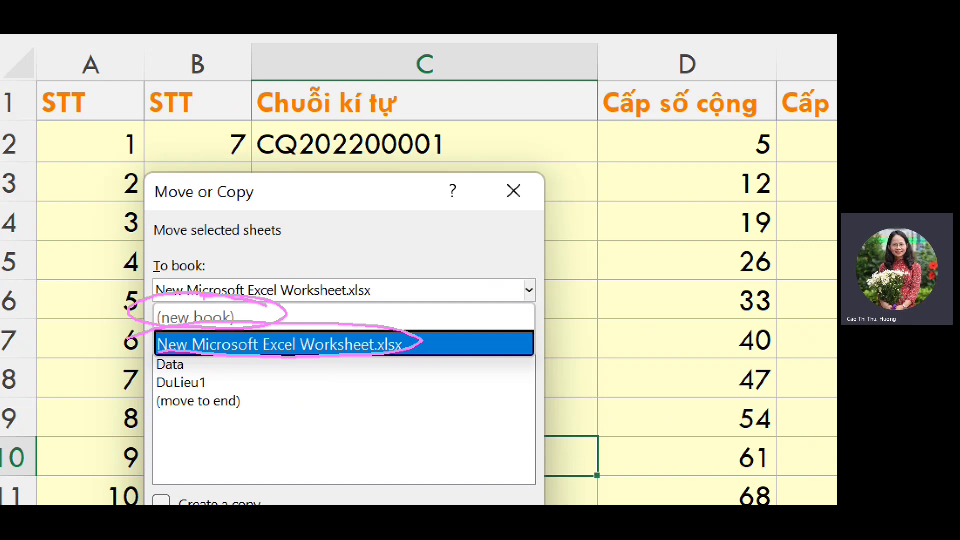
mouse_move(216, 370)
mouse_down()
mouse_move(170, 370)
mouse_move(339, 389)
mouse_up()
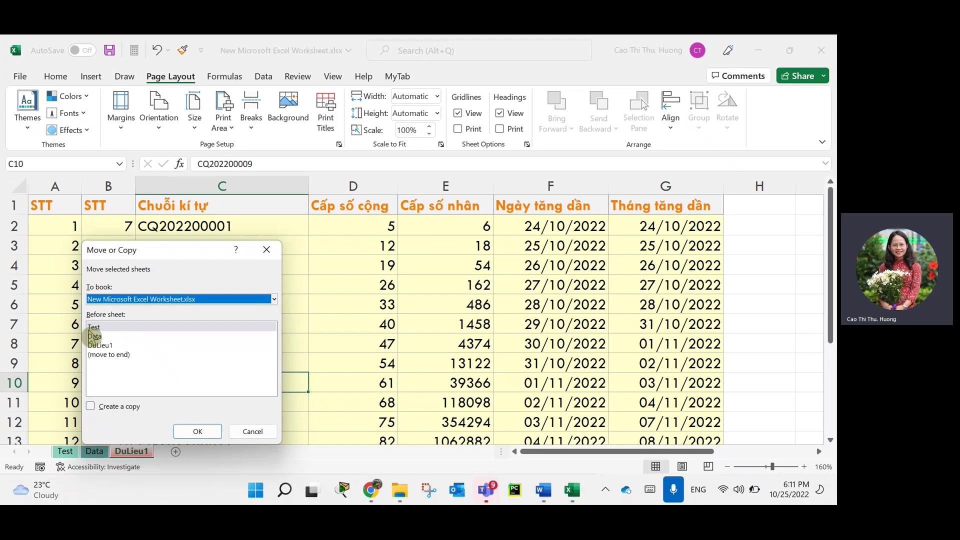
click(129, 300)
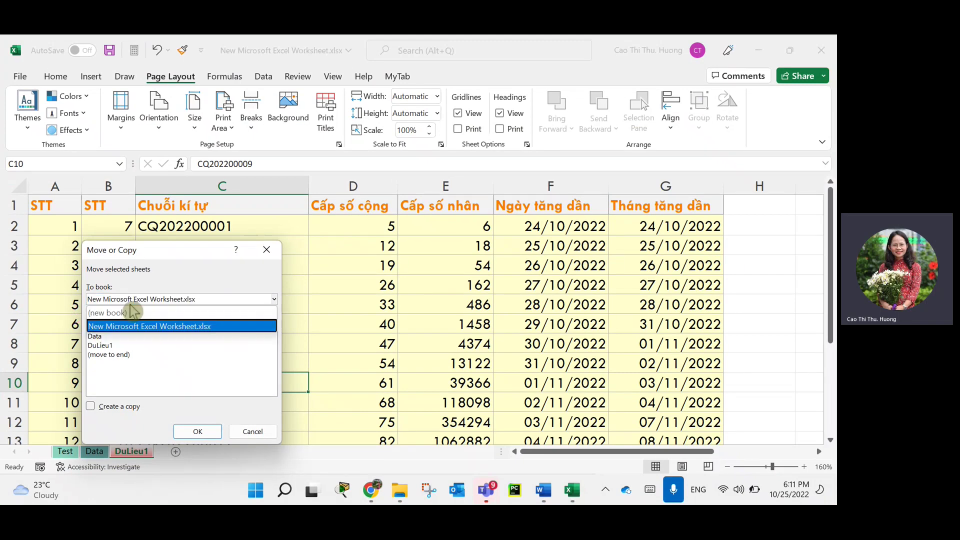
click(122, 299)
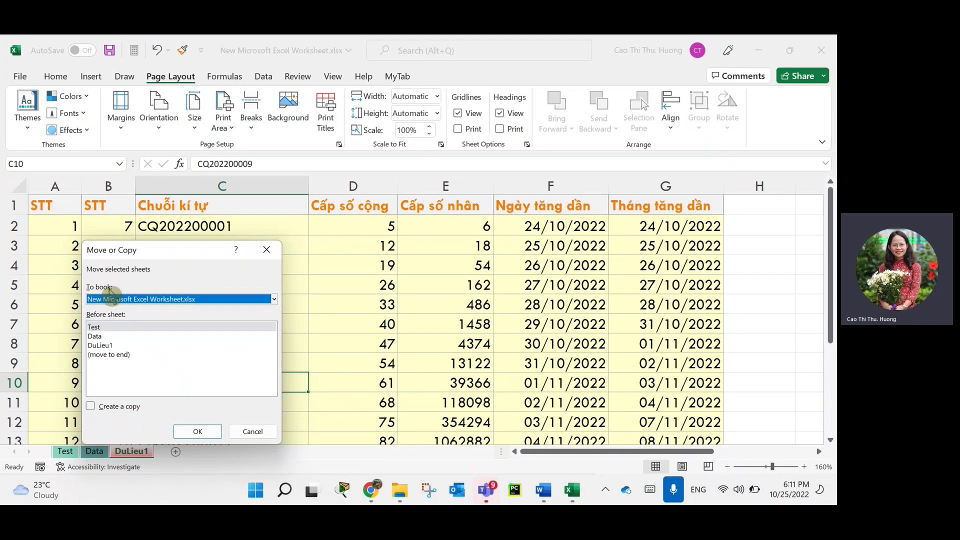
click(109, 297)
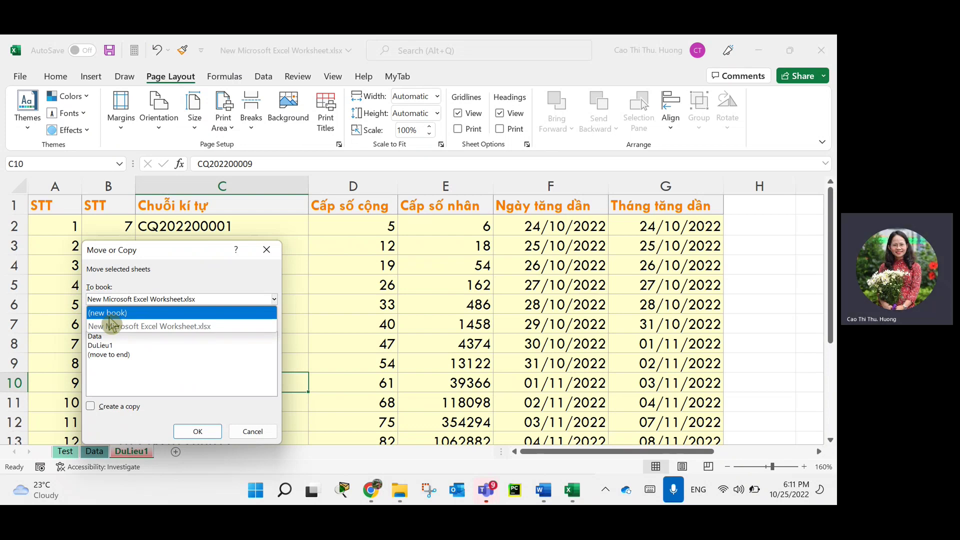
click(109, 315)
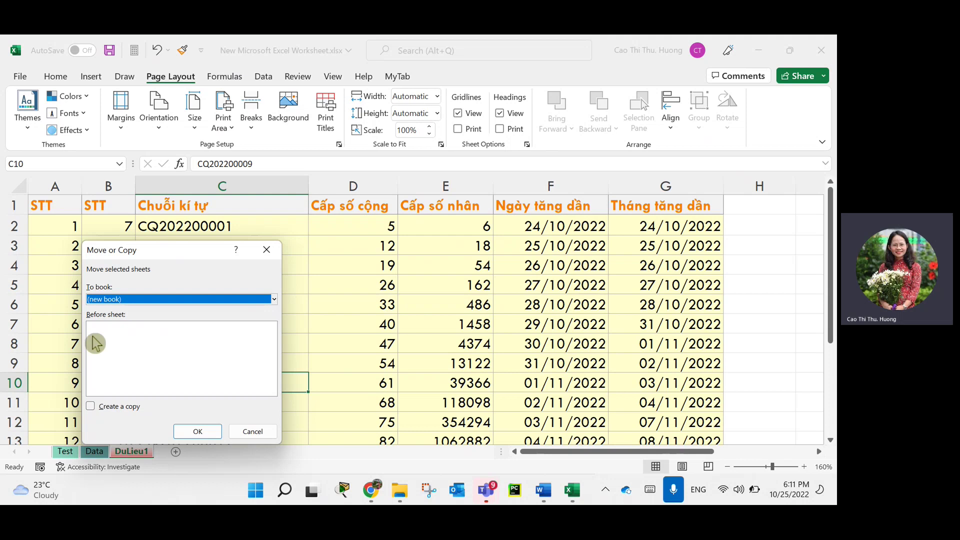
click(195, 433)
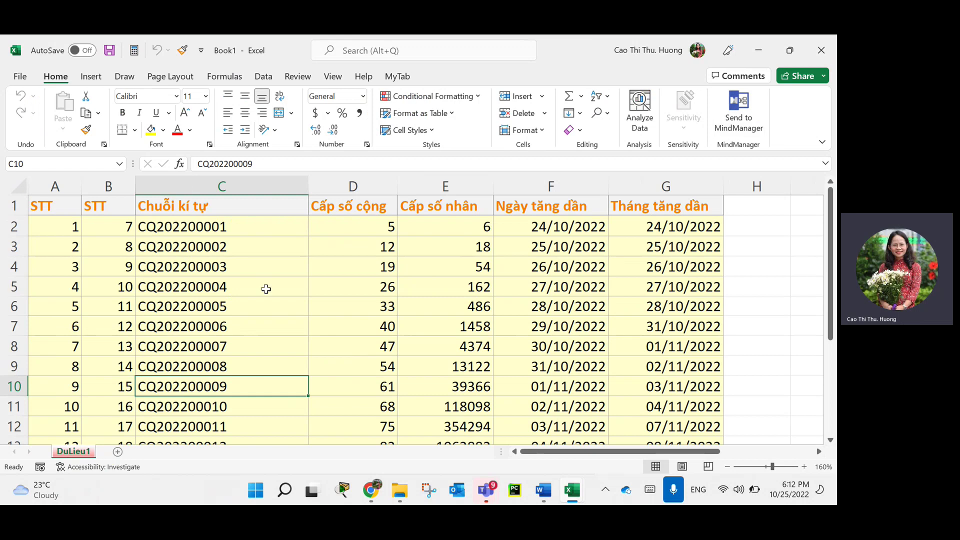
Move DuLieu1 back into New Microsoft Excel Worksheet.xlsx, placed at (move to end).
click(77, 451)
right_click(79, 453)
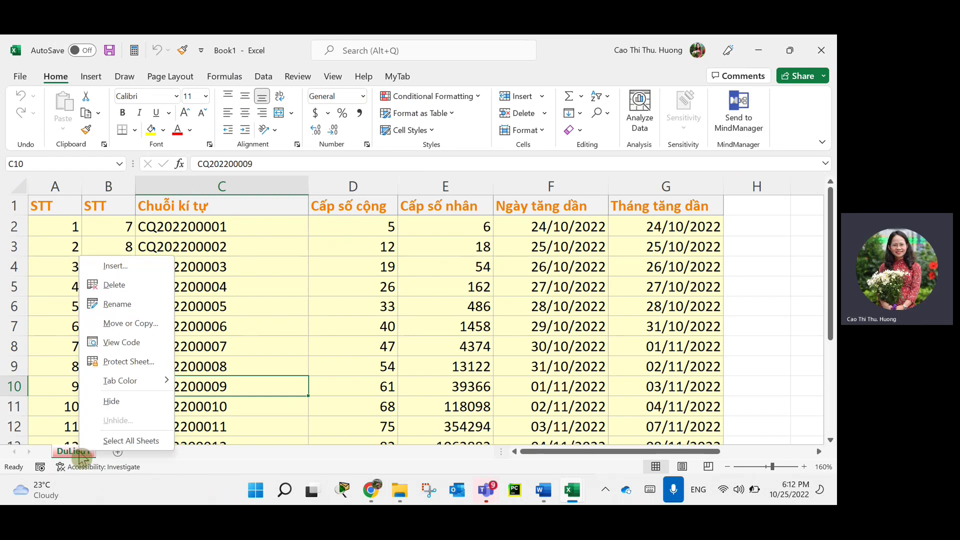
click(125, 323)
click(130, 293)
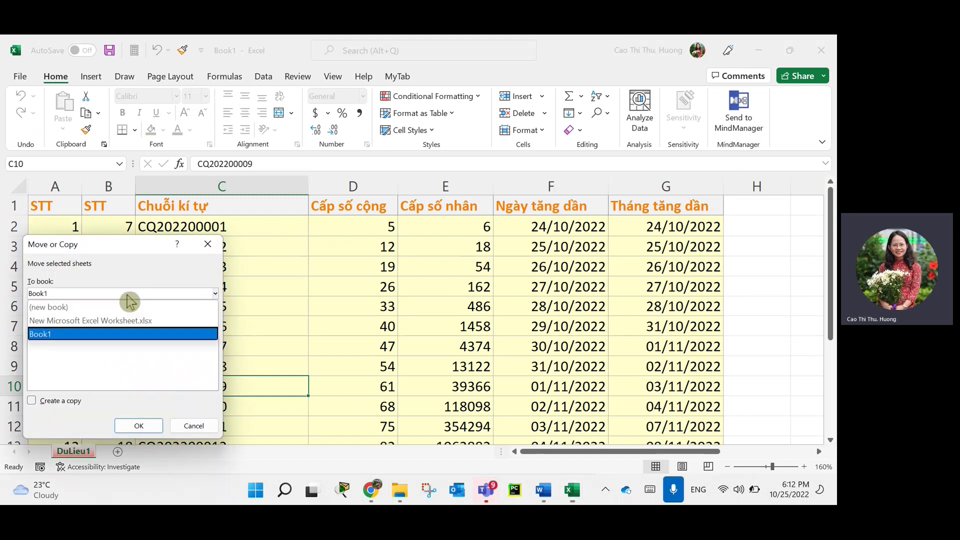
click(90, 320)
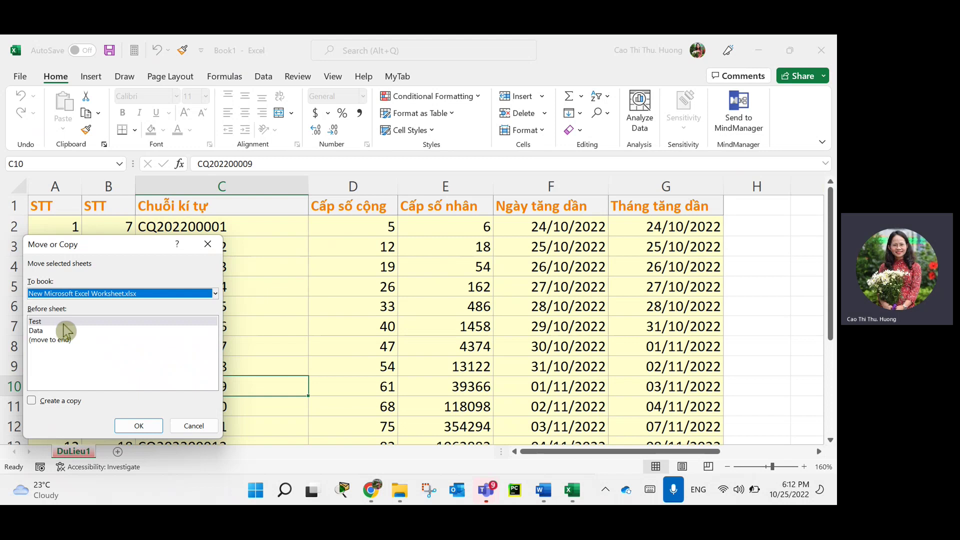
click(59, 350)
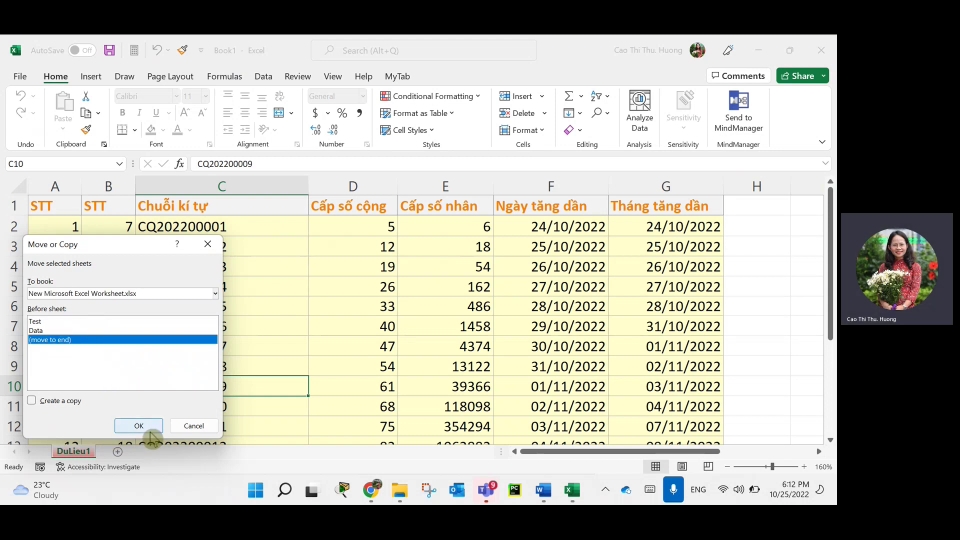
click(136, 425)
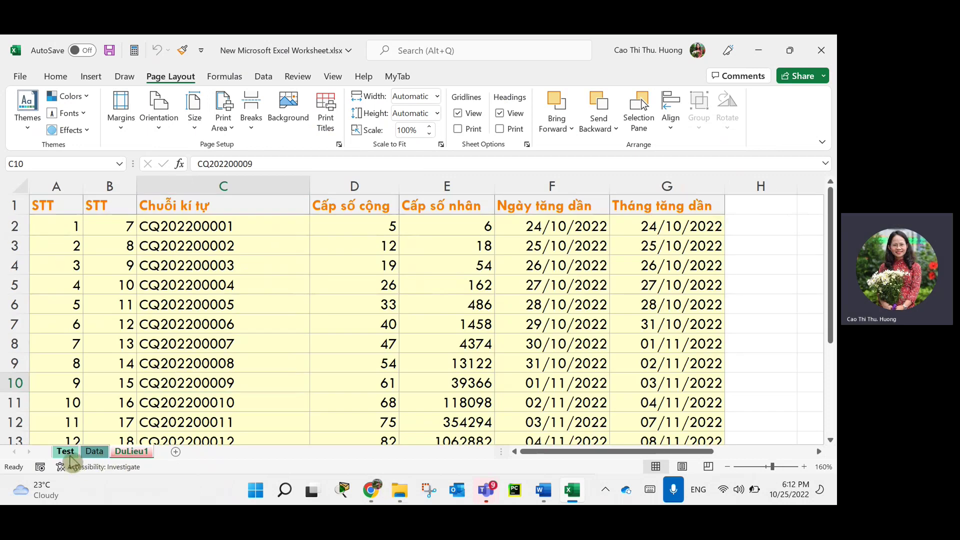
Flip through the Test, Data and DuLieu1 tabs to check the sheet order.
click(66, 451)
click(100, 451)
click(131, 451)
Switch between Data and DuLieu1, selecting C12 then C11, ending on DuLieu1.
click(95, 452)
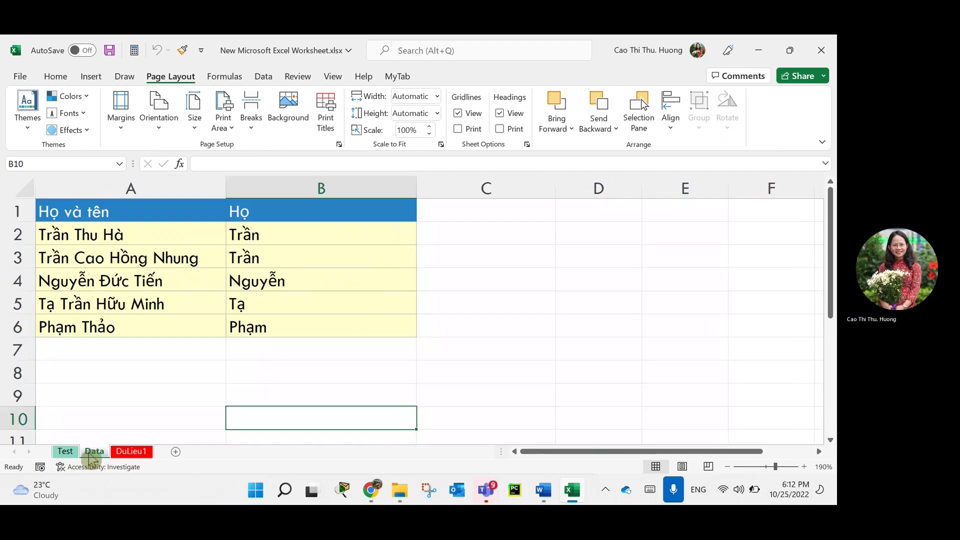
click(65, 451)
click(93, 451)
click(130, 452)
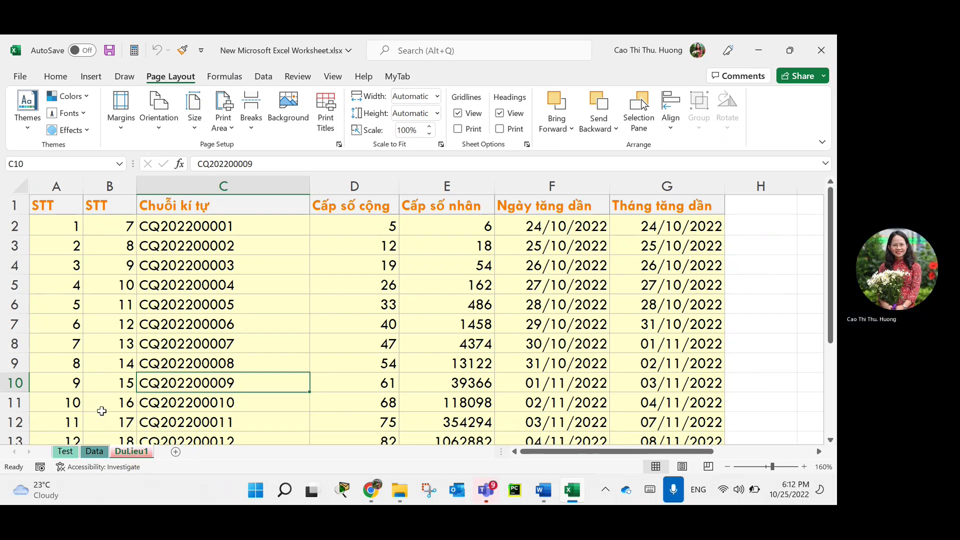
click(153, 423)
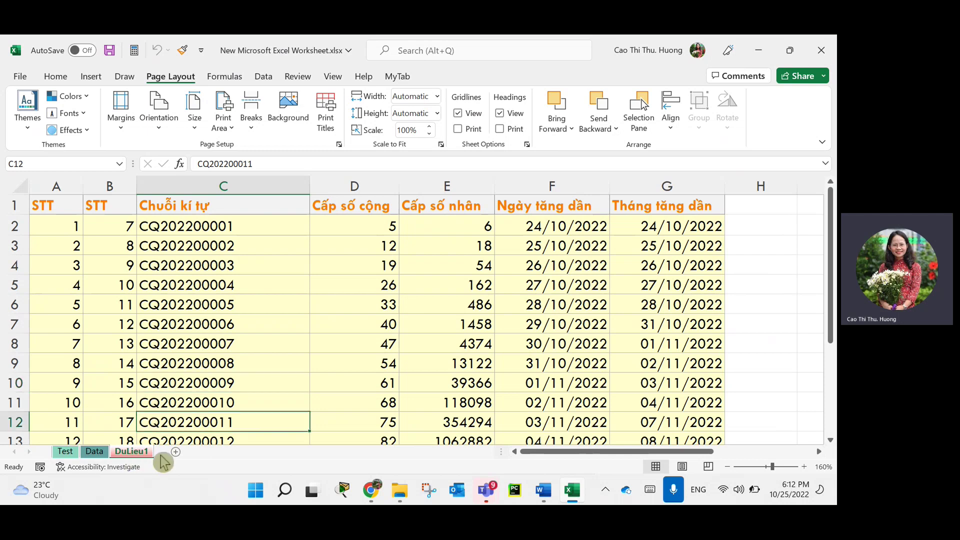
key(Up)
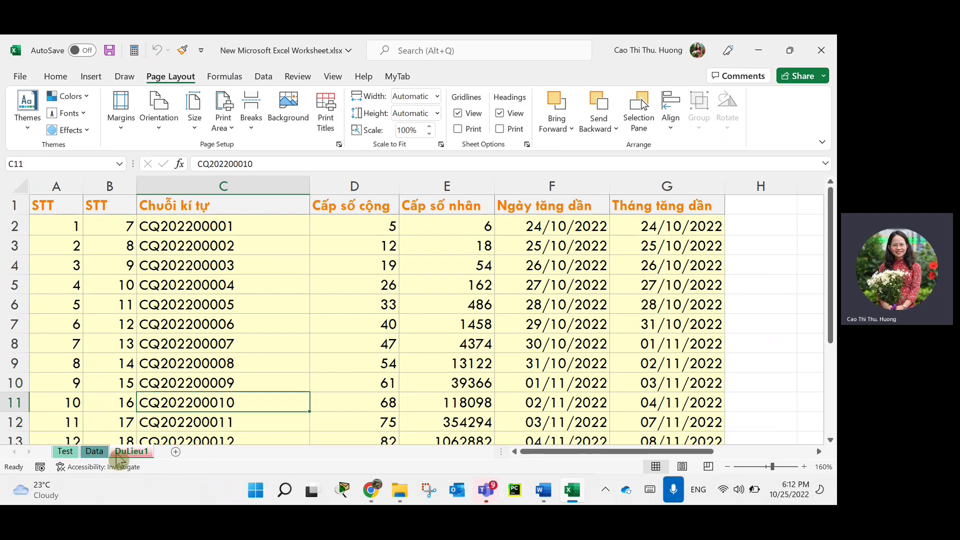
click(102, 453)
click(125, 451)
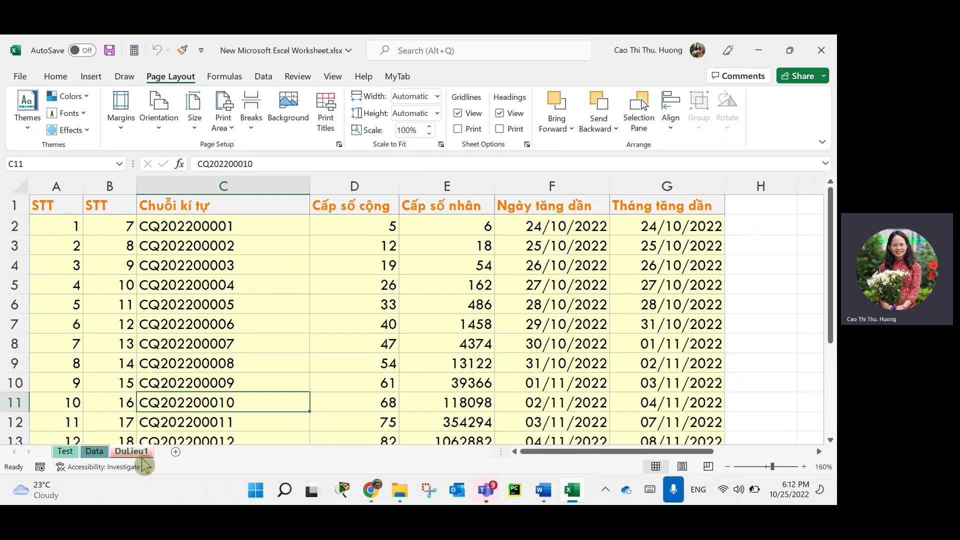
drag(144, 452, 217, 453)
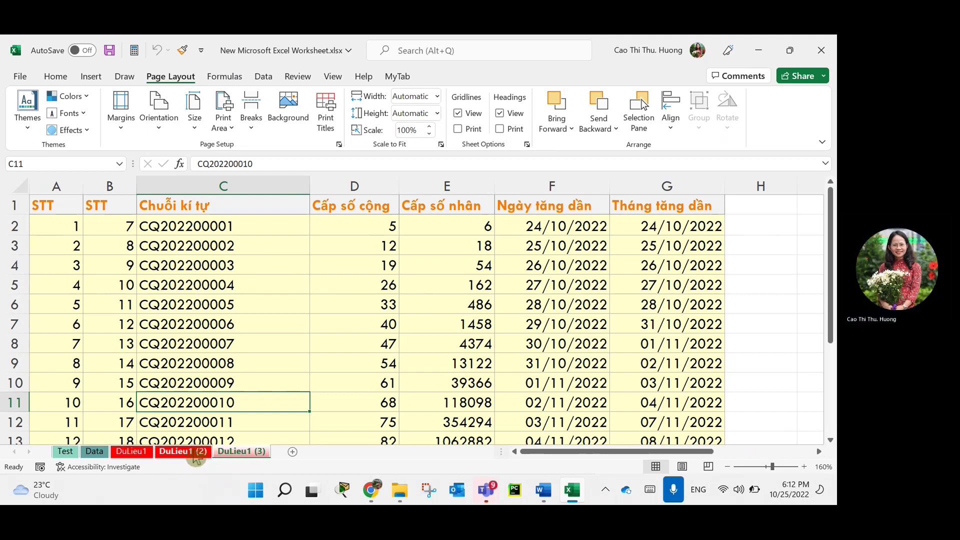
click(202, 453)
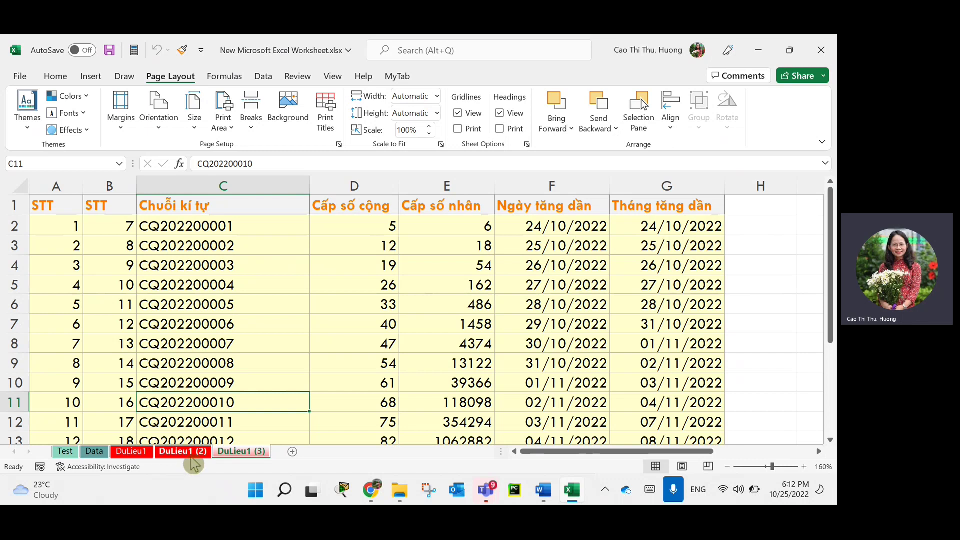
shift+click(138, 453)
click(175, 453)
shift+click(238, 453)
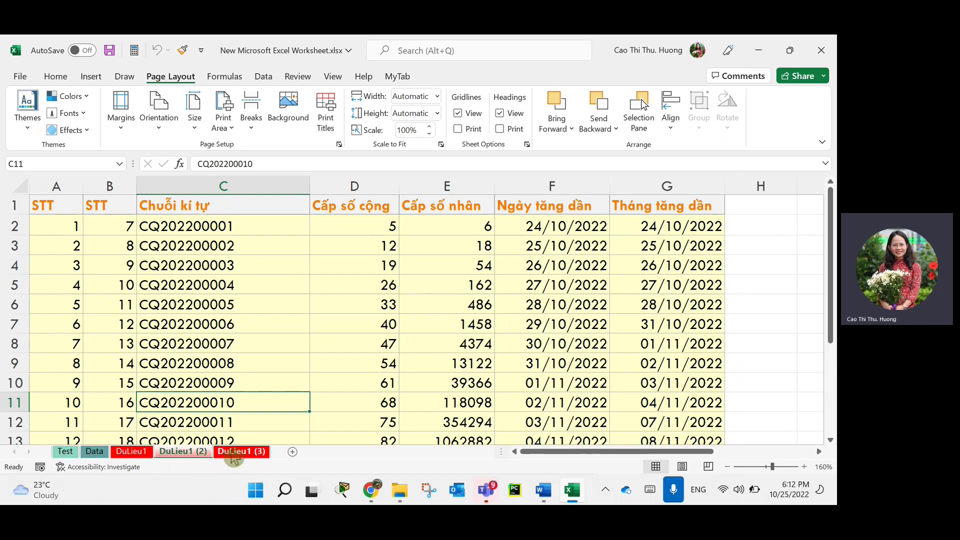
click(207, 452)
click(249, 453)
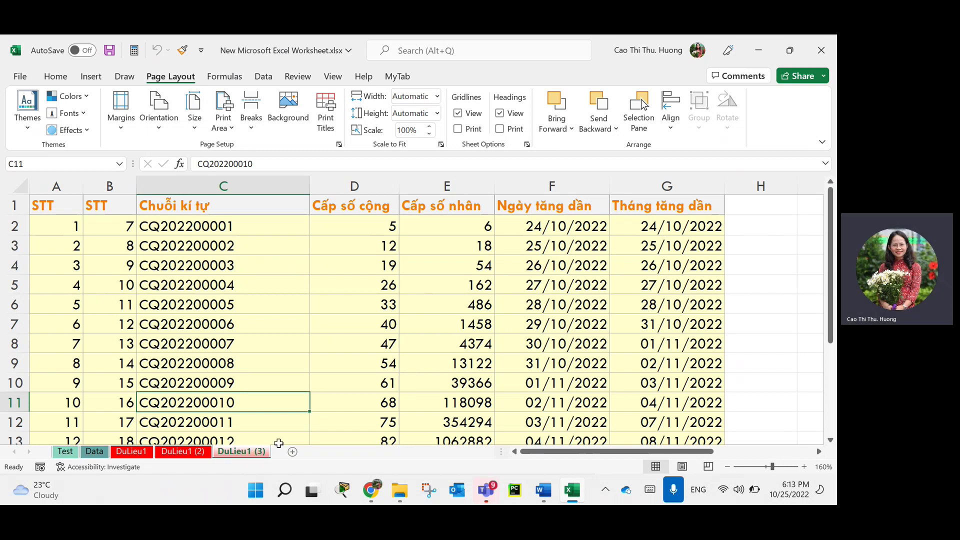
right_click(234, 458)
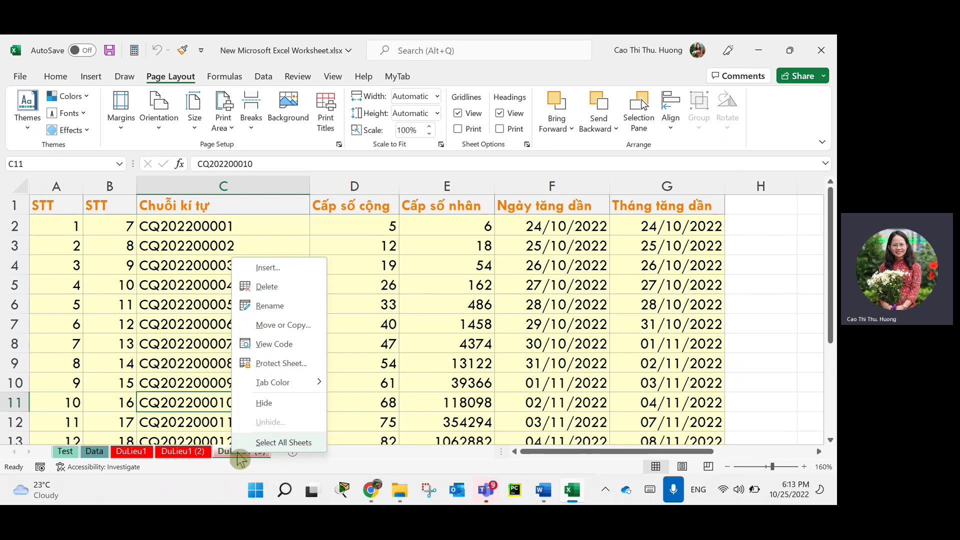
click(275, 326)
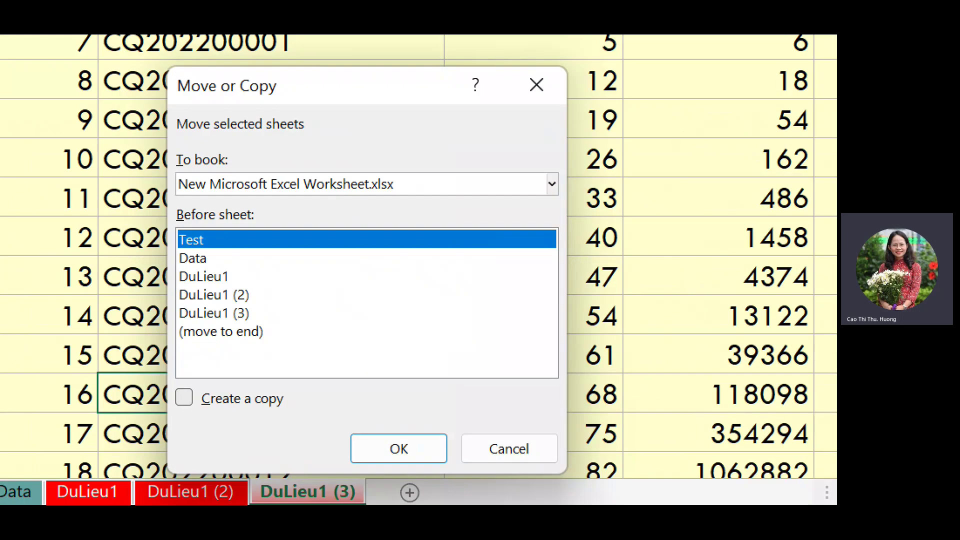
mouse_move(186, 419)
mouse_down()
mouse_move(316, 425)
mouse_move(178, 433)
mouse_up()
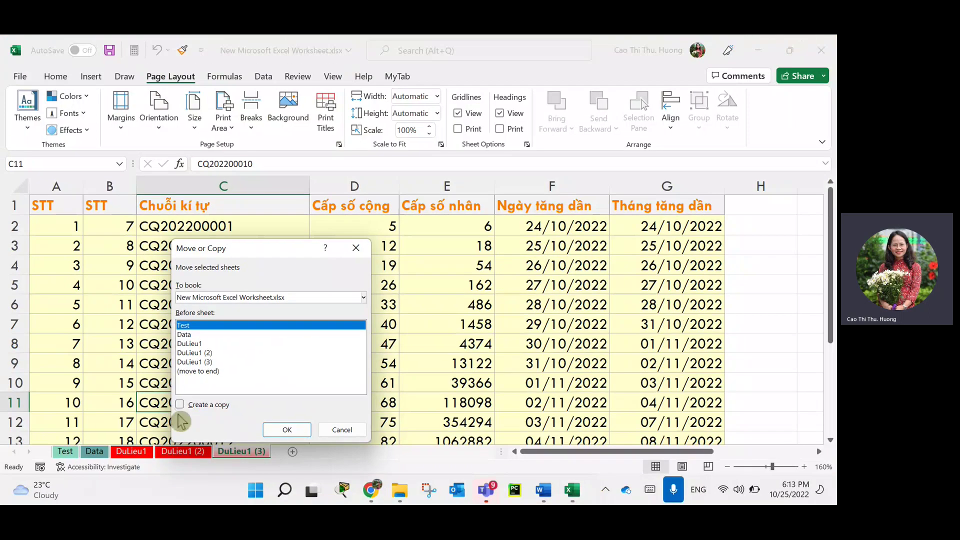
click(183, 406)
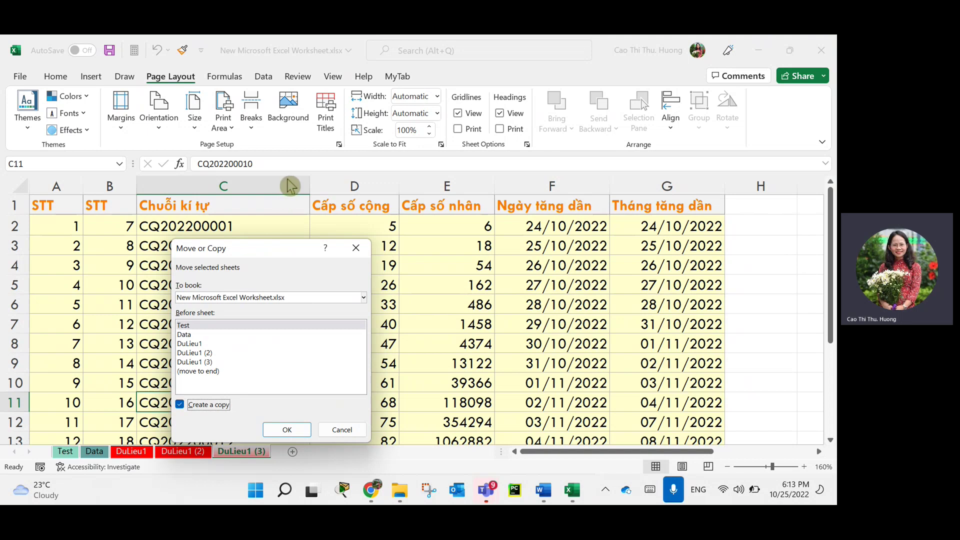
click(354, 248)
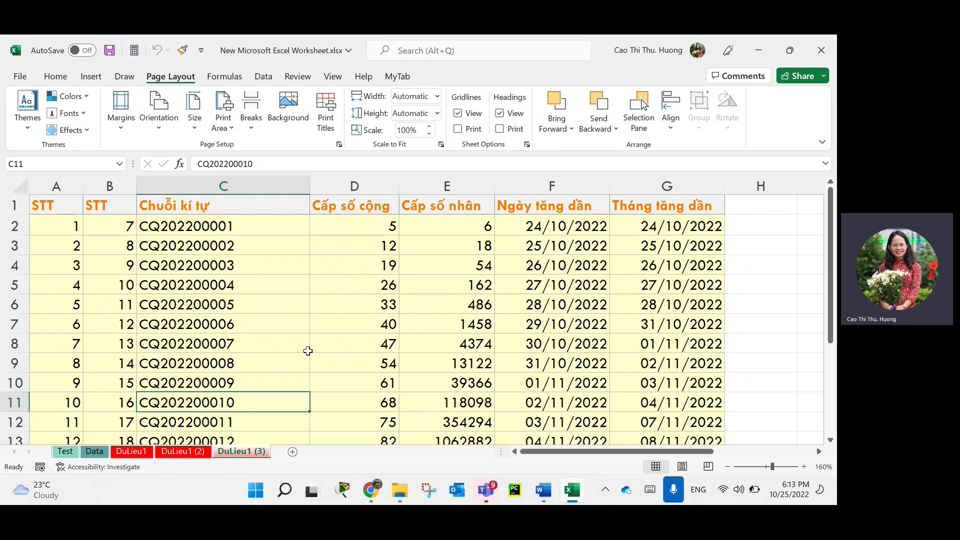
click(307, 350)
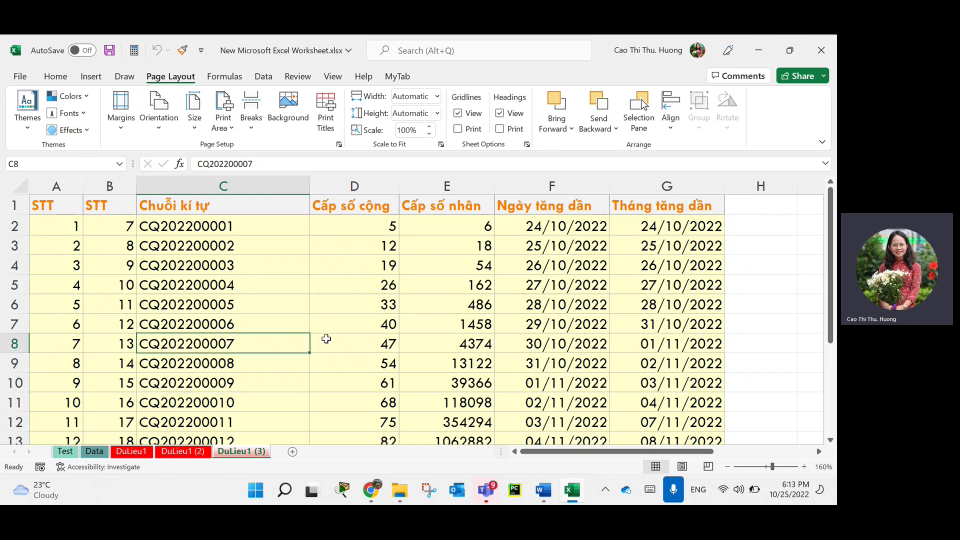
click(56, 77)
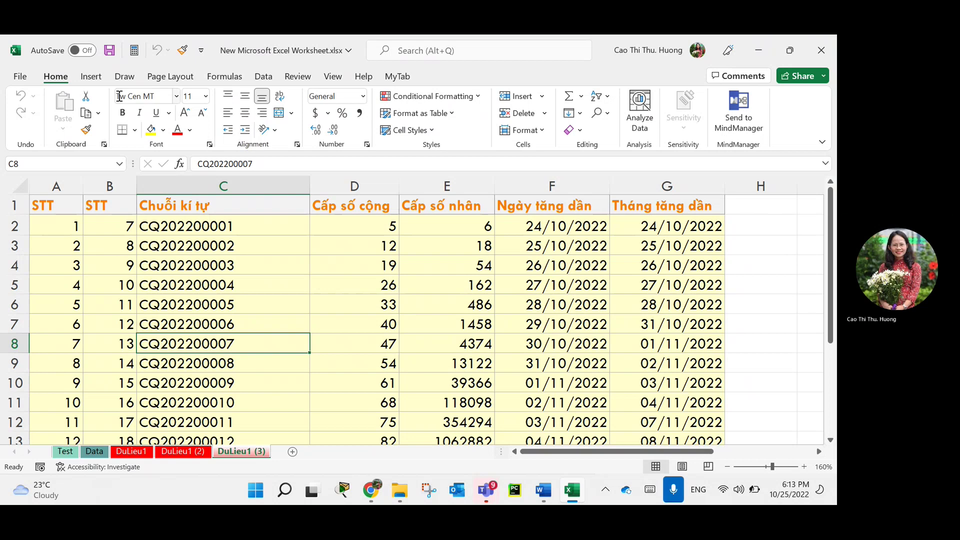
click(165, 77)
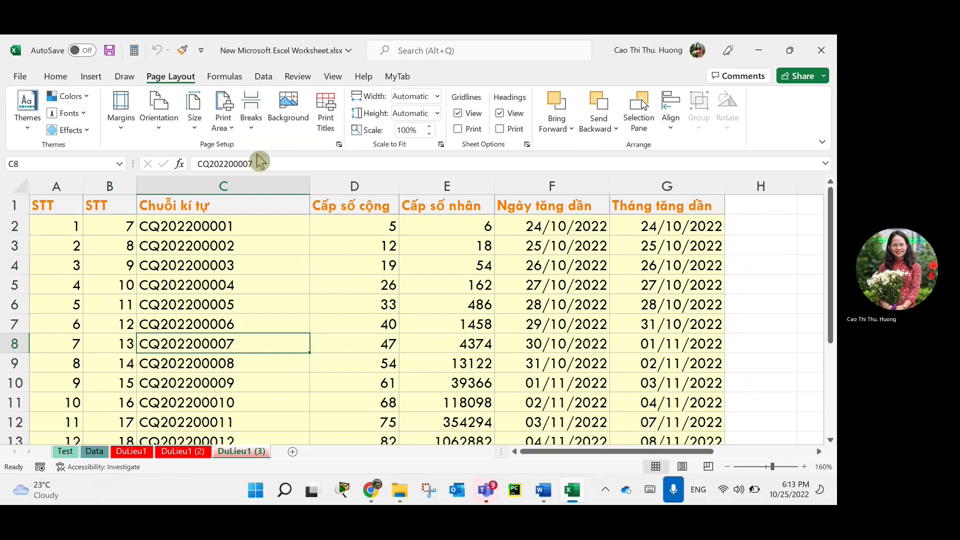
click(392, 330)
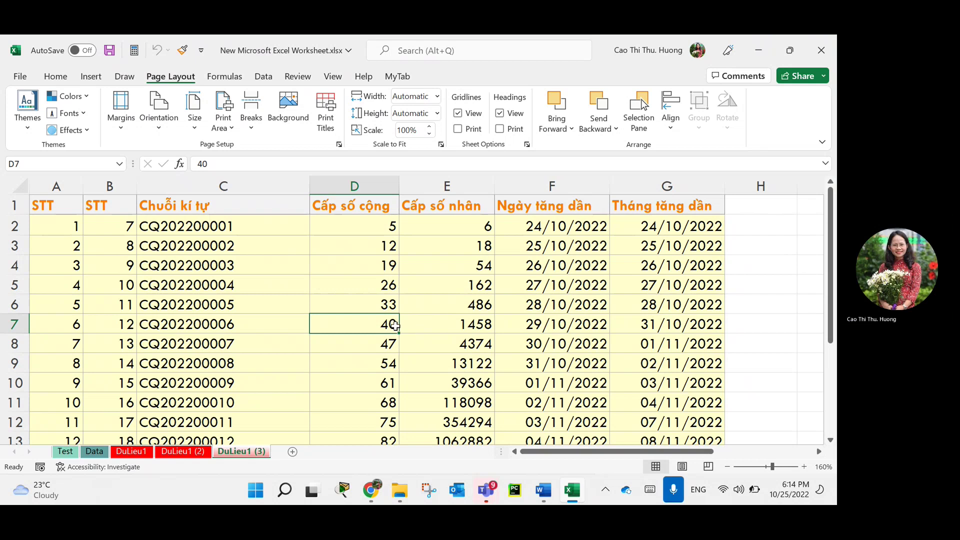
click(223, 318)
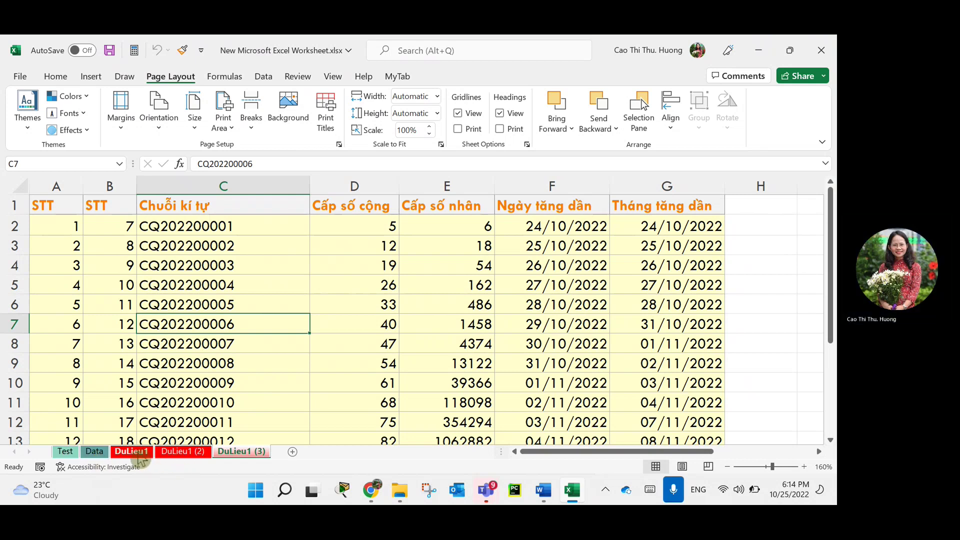
Group the DuLieu1 (2) and DuLieu1 (3) tabs and rename DuLieu1 (2) to Data2.
click(133, 451)
click(203, 453)
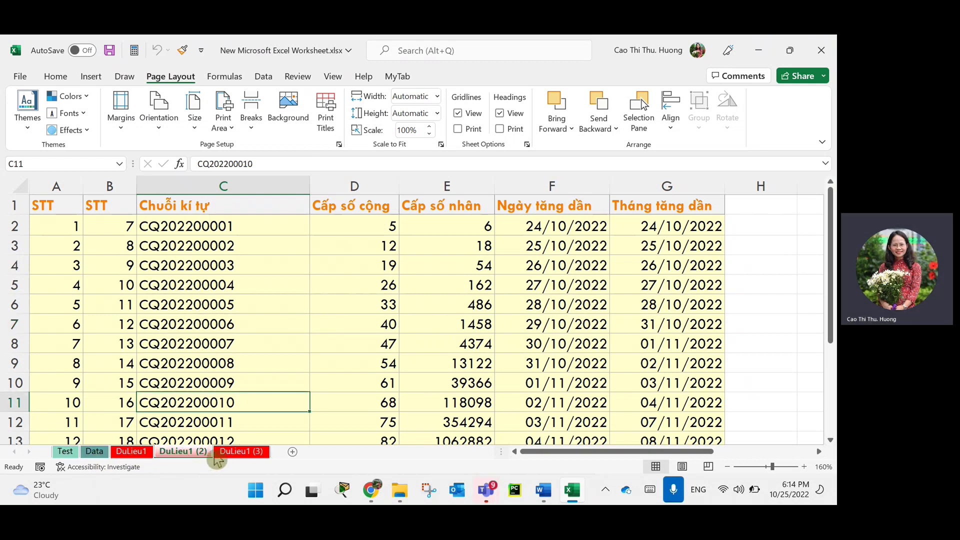
click(242, 451)
ctrl+click(252, 455)
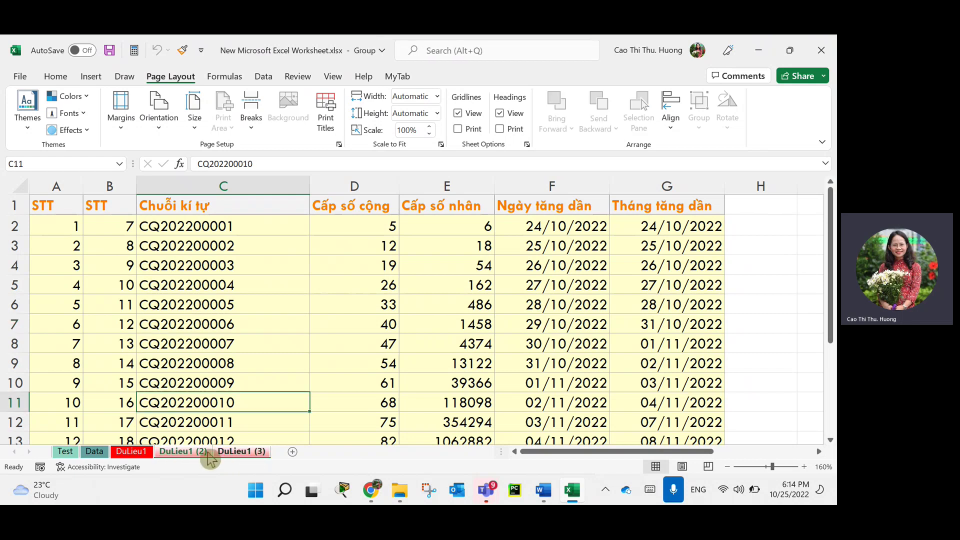
drag(194, 457, 215, 458)
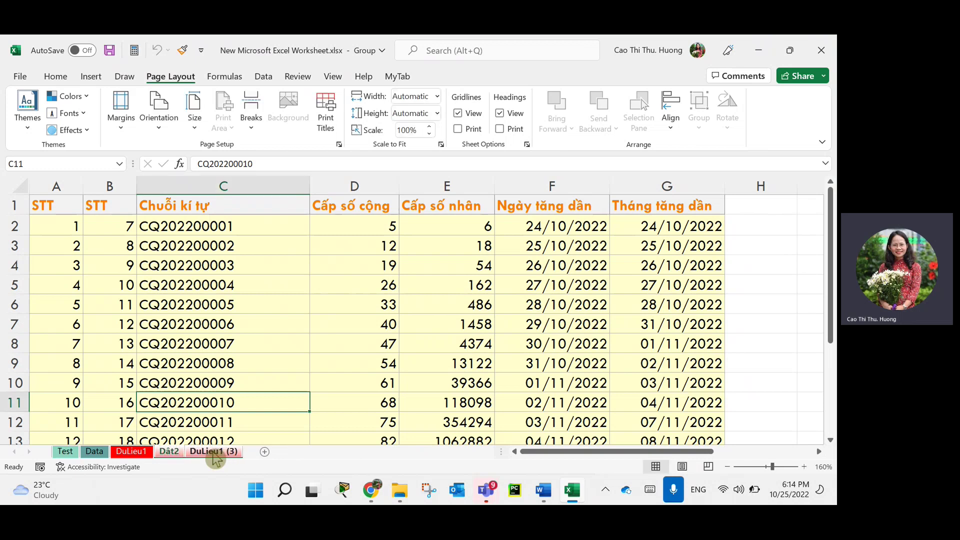
drag(215, 458, 180, 450)
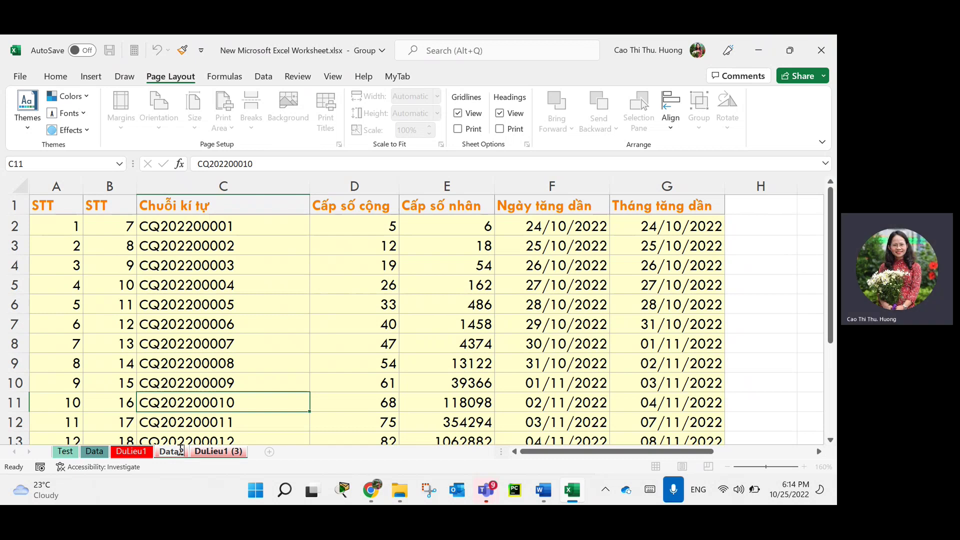
Hide the grouped copy sheets, then check the remaining Test, Data and DuLieu1 tabs.
right_click(181, 450)
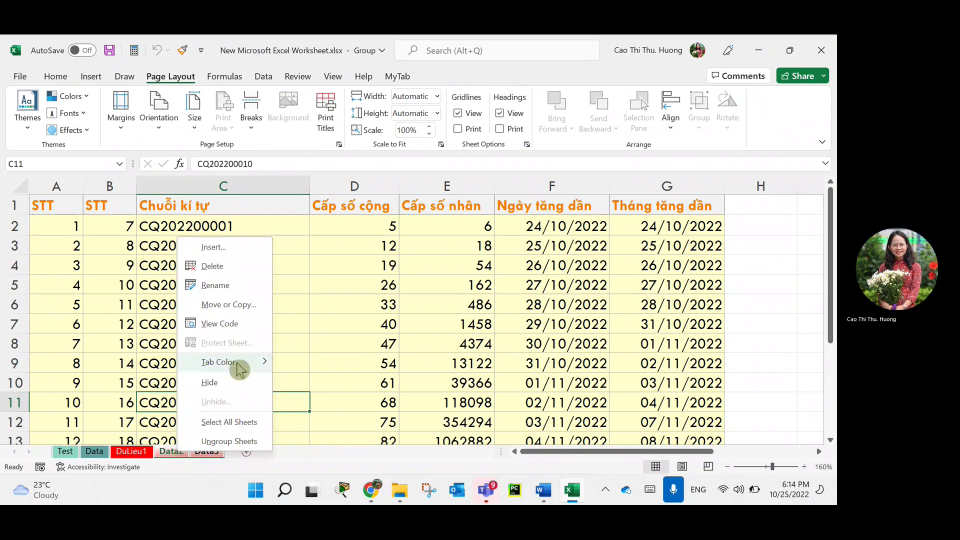
click(209, 382)
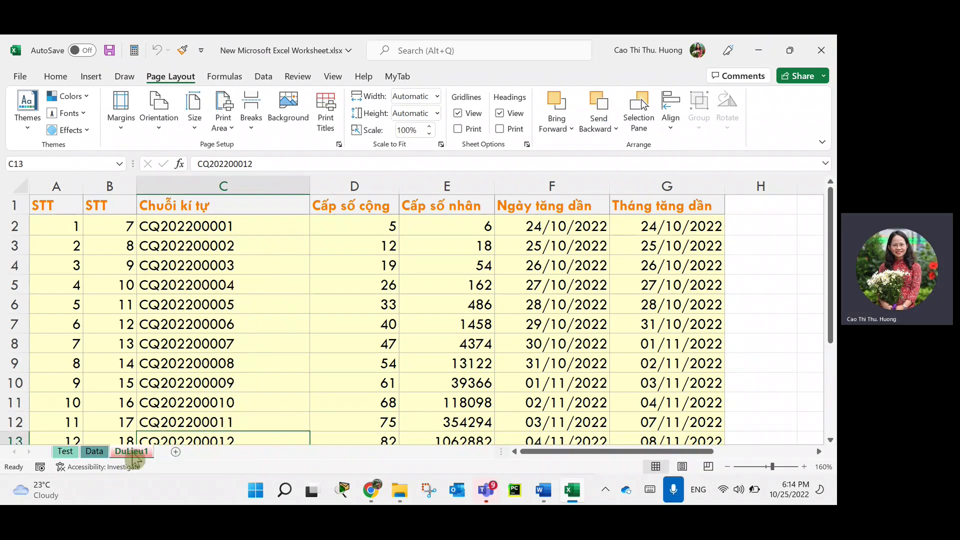
click(65, 451)
click(102, 452)
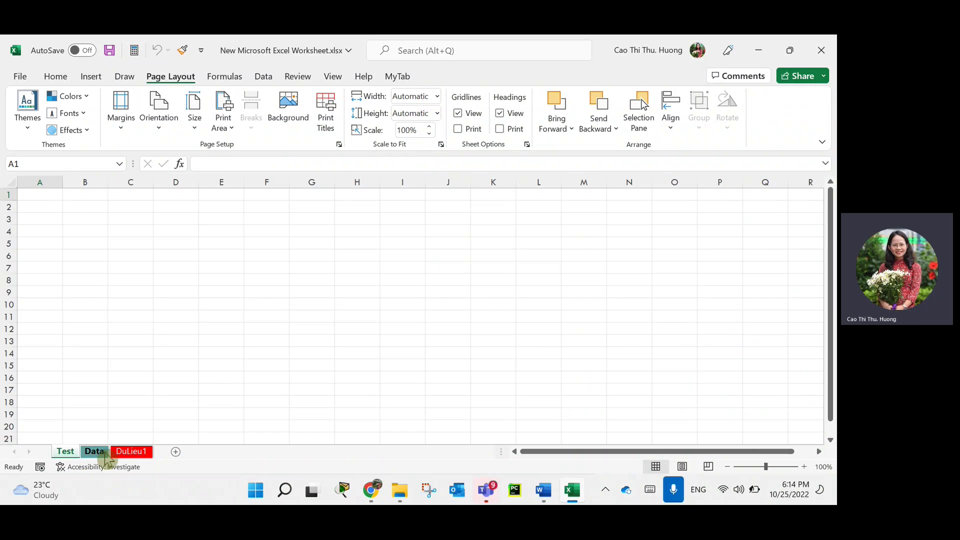
click(131, 451)
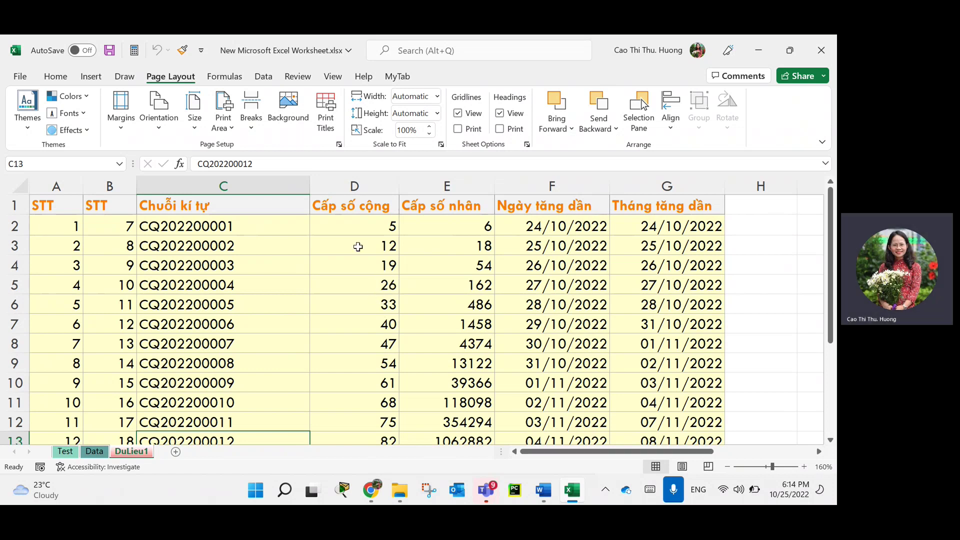
Try a few cell ranges, then select the whole DuLieu1 worksheet with Select All.
click(378, 229)
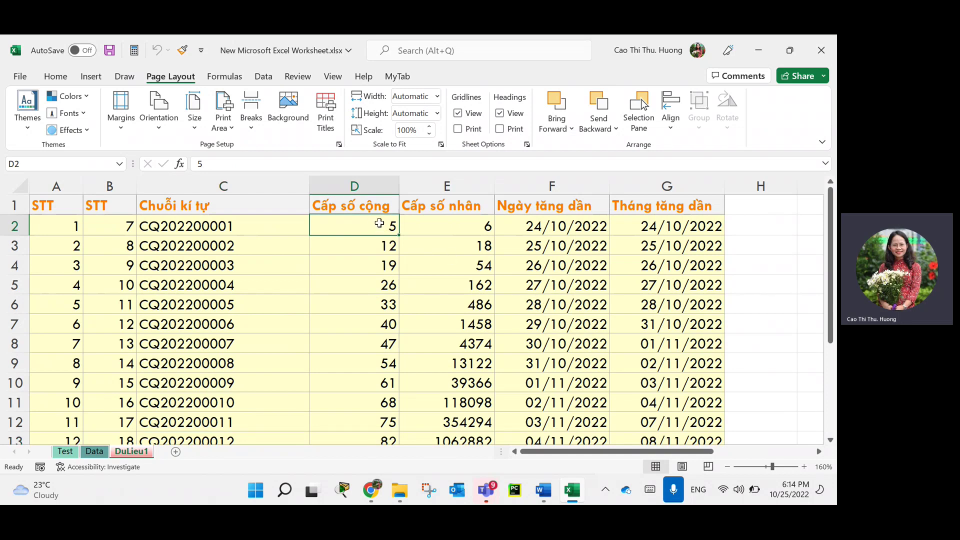
drag(378, 223, 667, 363)
click(552, 383)
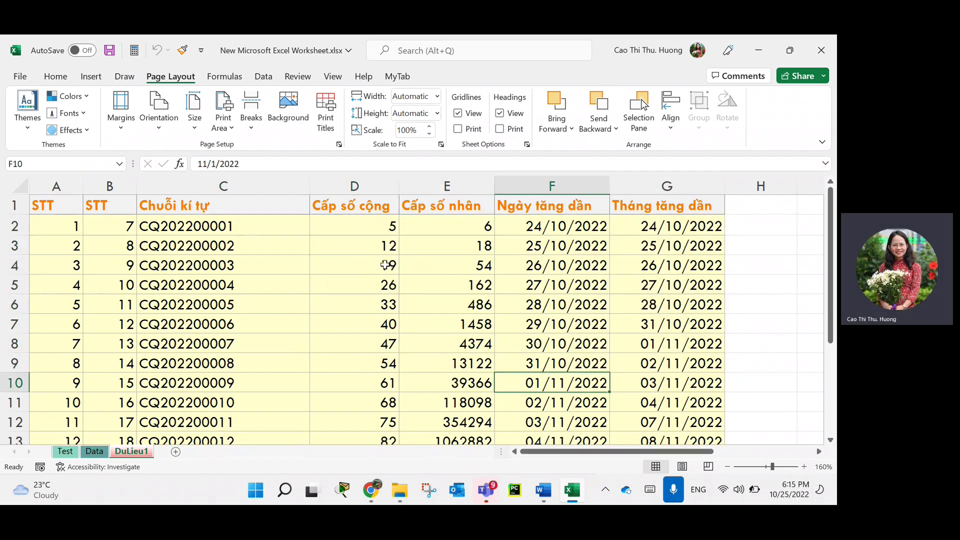
drag(385, 265, 730, 379)
click(447, 302)
click(456, 265)
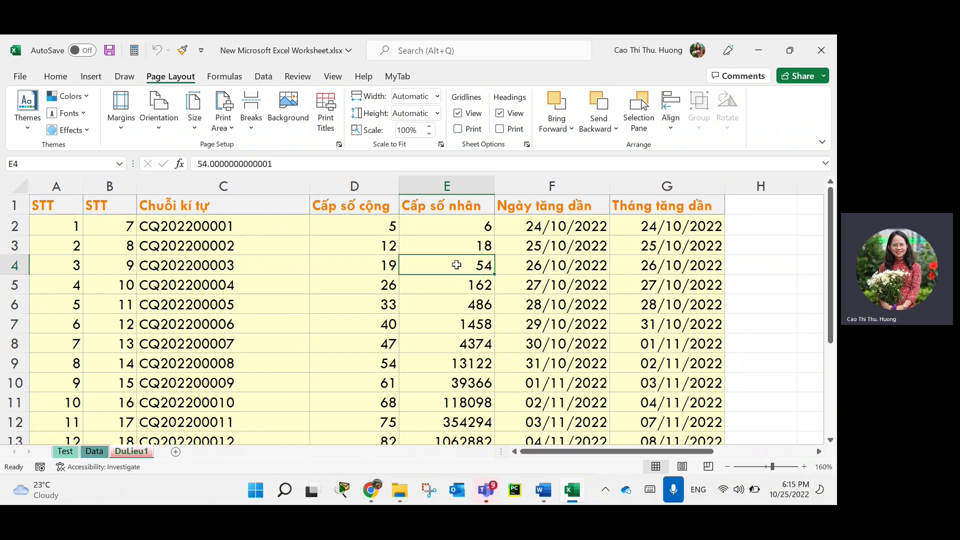
click(465, 302)
click(667, 343)
click(439, 349)
click(380, 357)
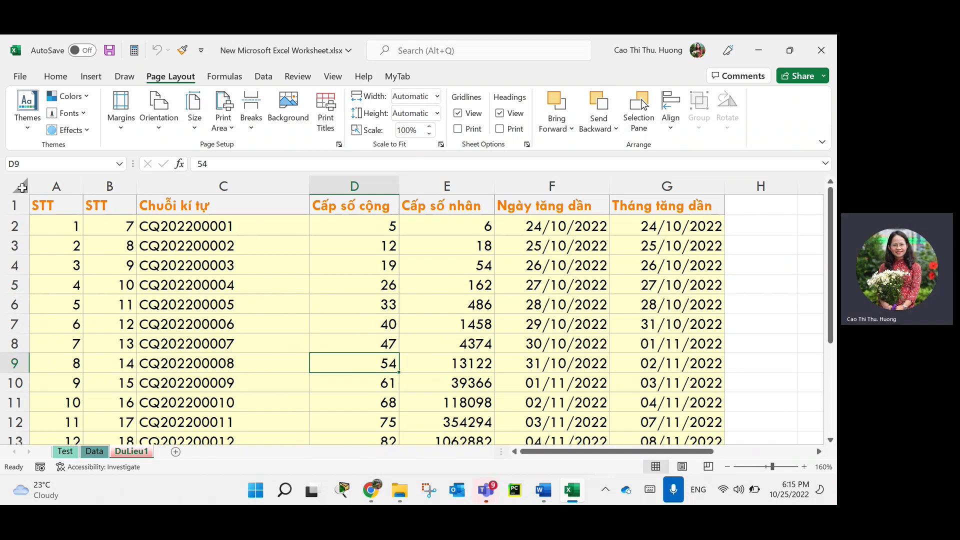
click(22, 186)
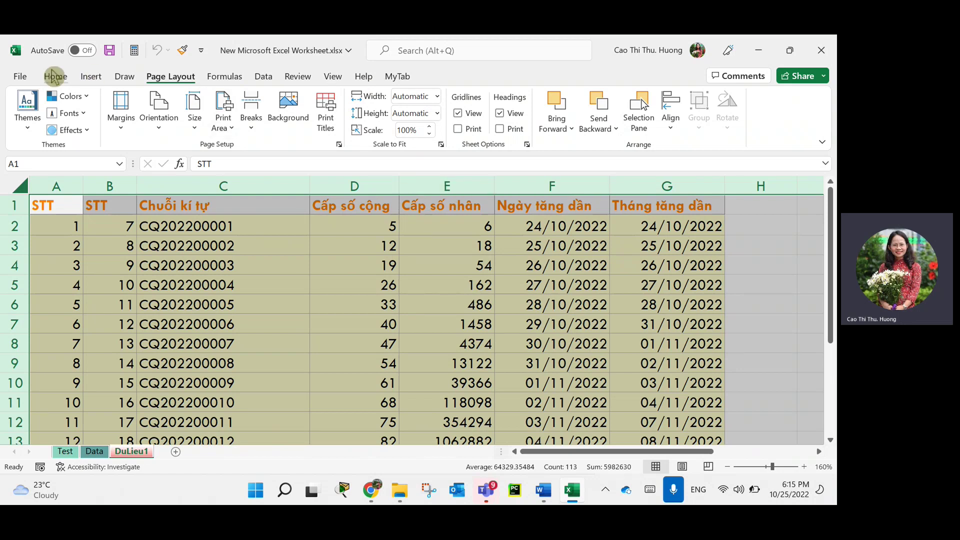
Clear the Locked option on the Format Cells Protection tab for all cells.
click(56, 76)
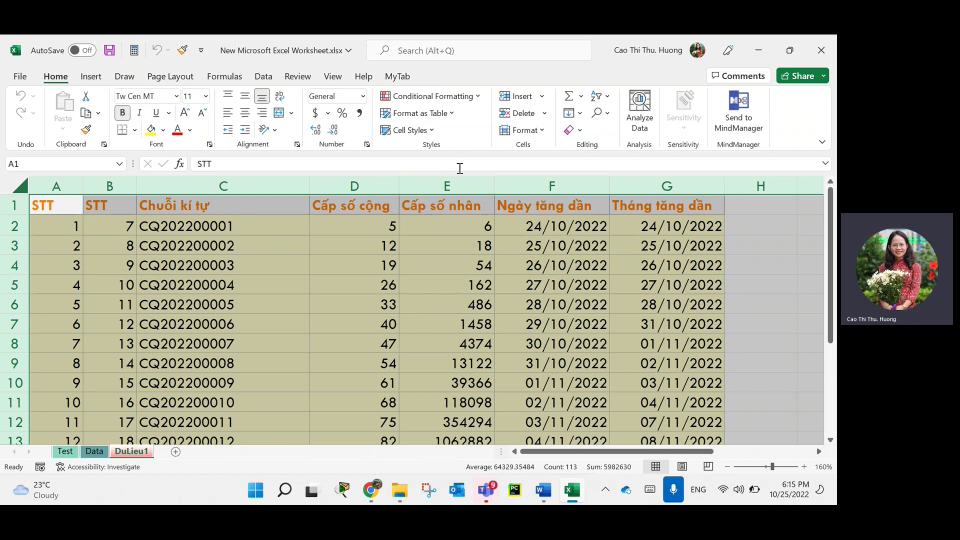
click(367, 145)
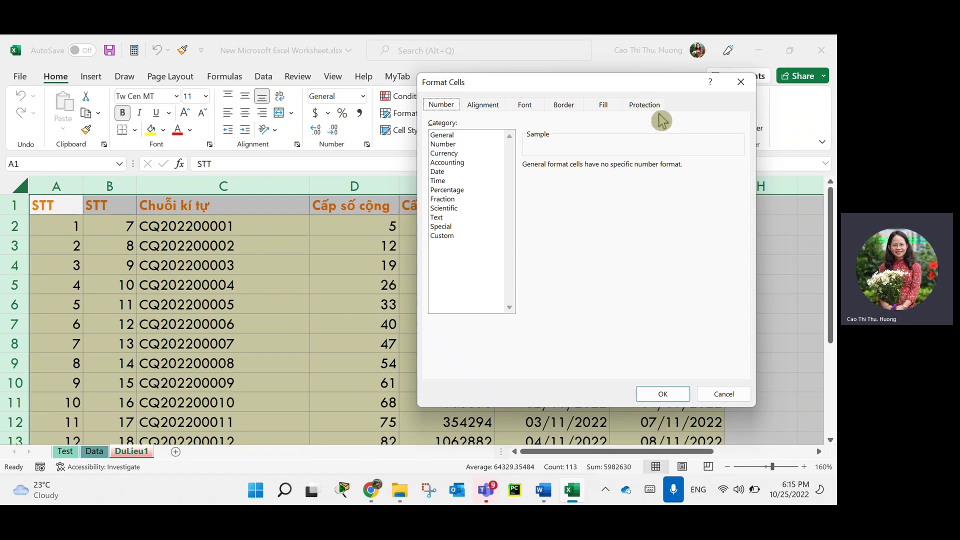
click(645, 105)
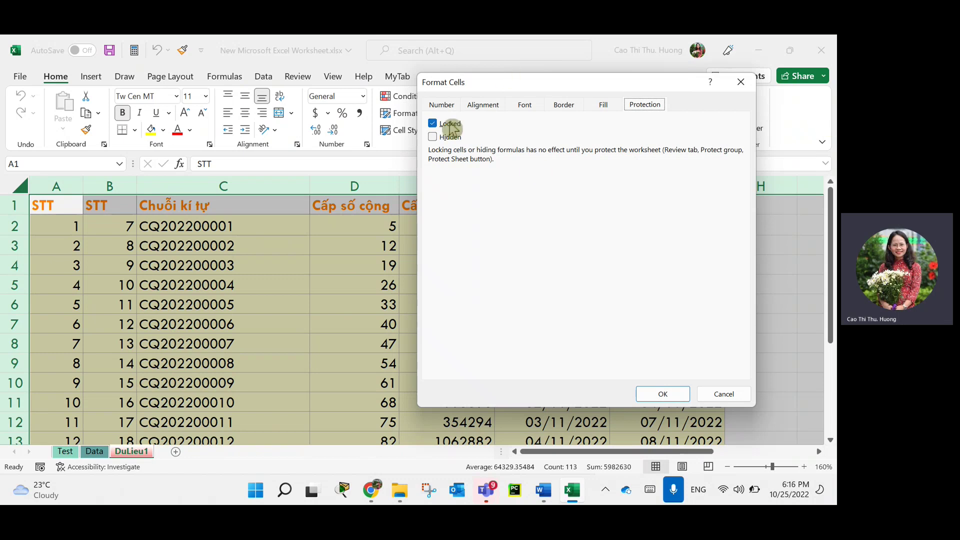
click(432, 124)
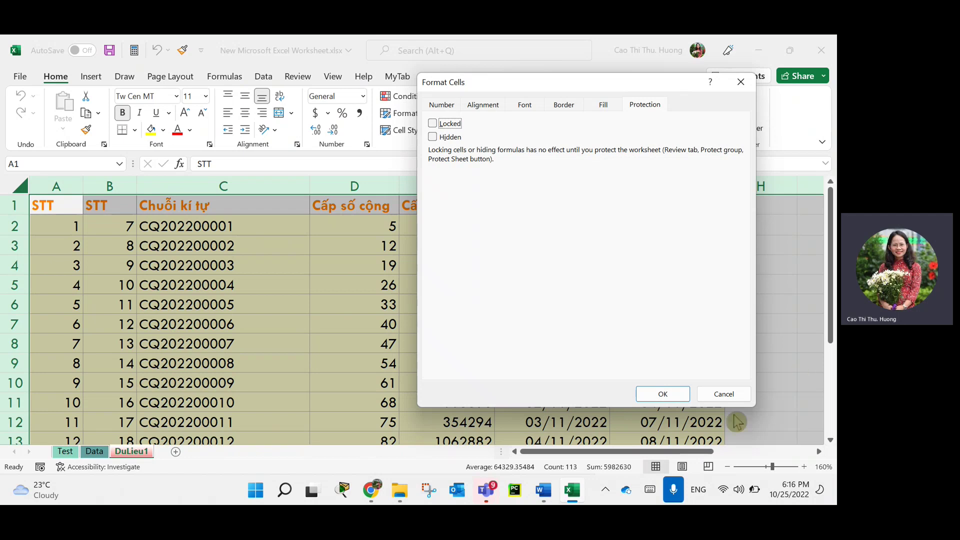
click(677, 399)
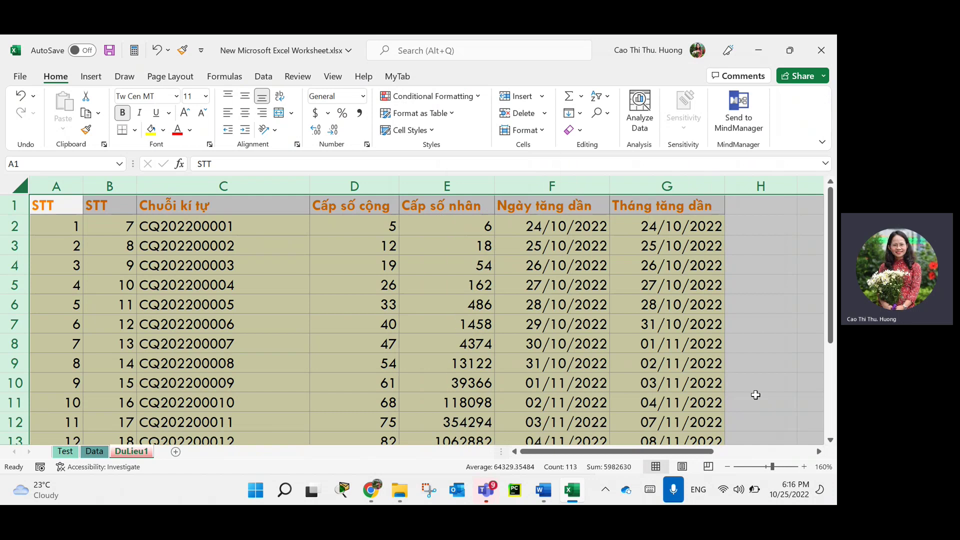
Select the CQ codes in column C from C2 down to C14.
click(411, 308)
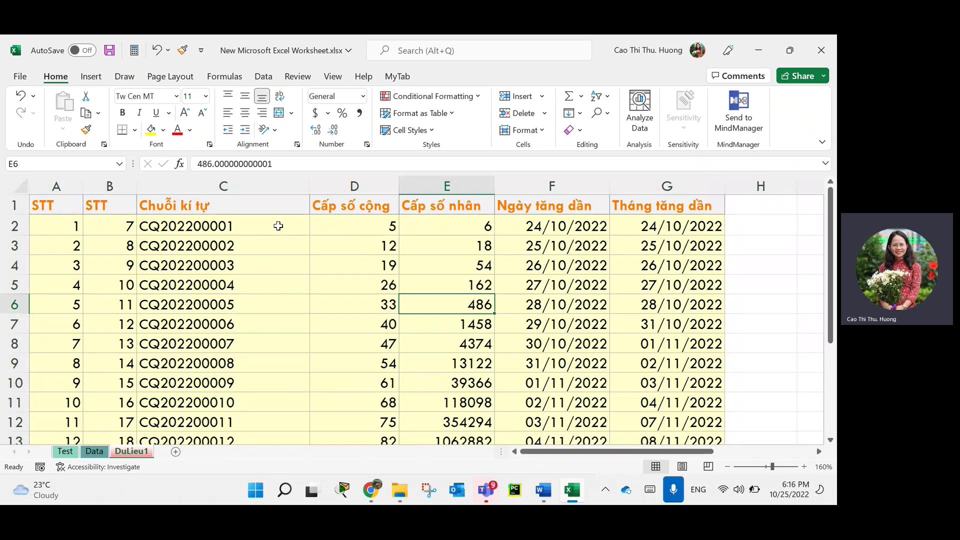
click(248, 228)
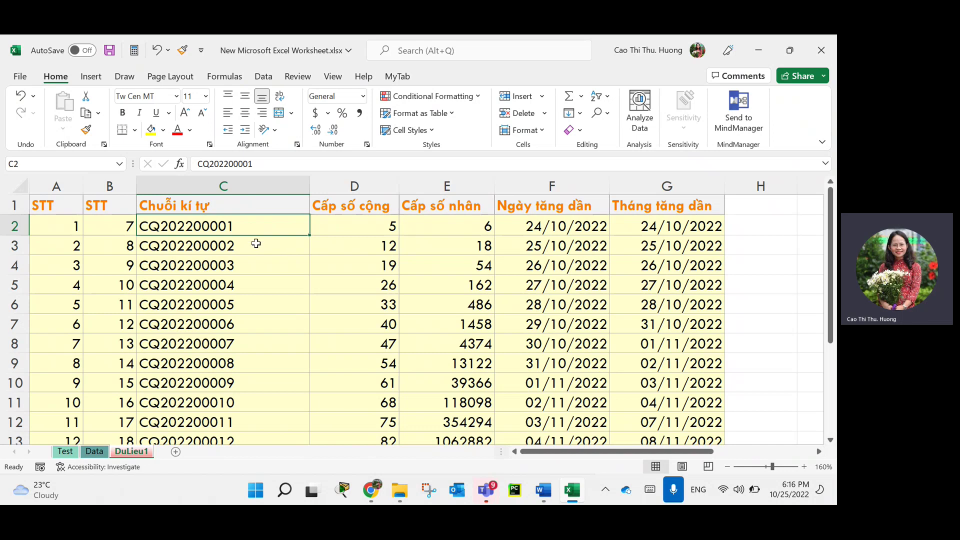
drag(257, 245, 434, 299)
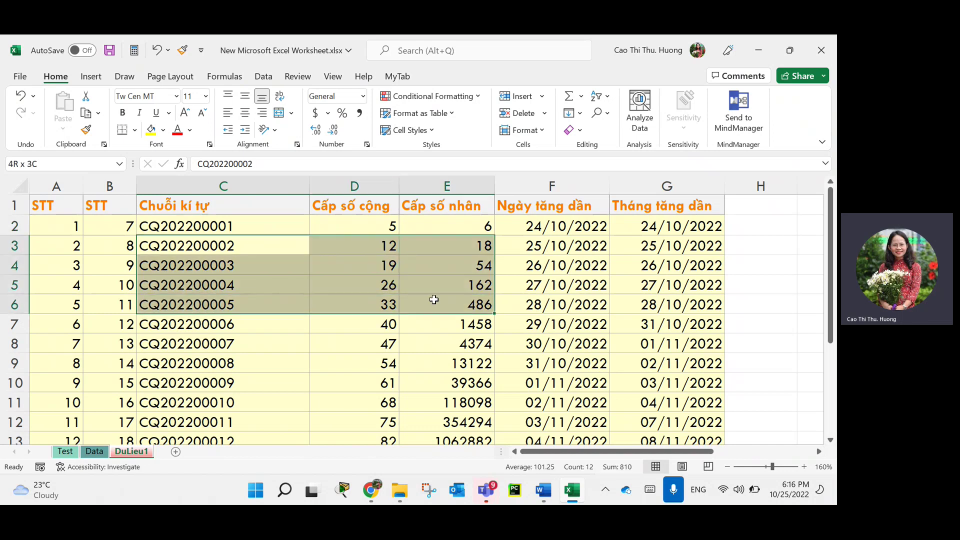
click(305, 302)
click(237, 223)
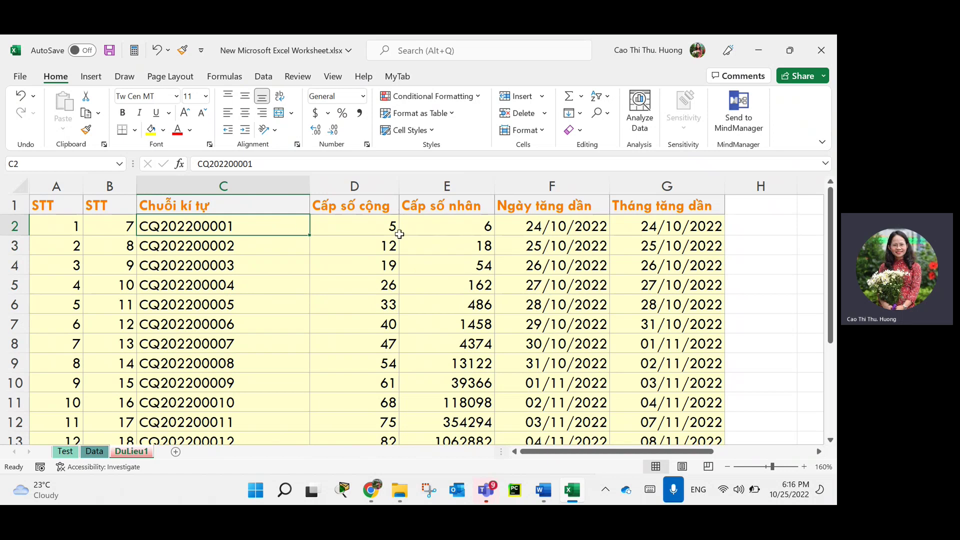
drag(241, 226, 240, 398)
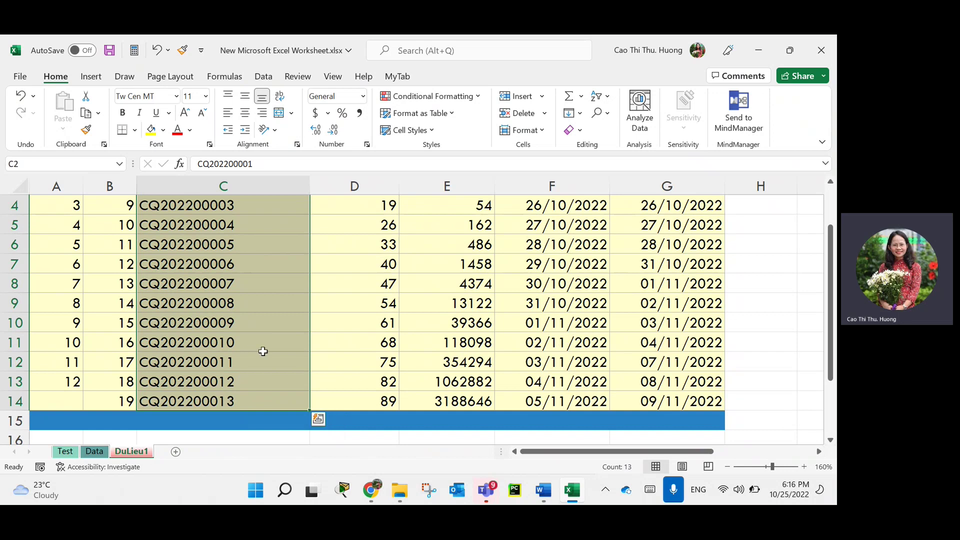
scroll(239, 260, up, 1)
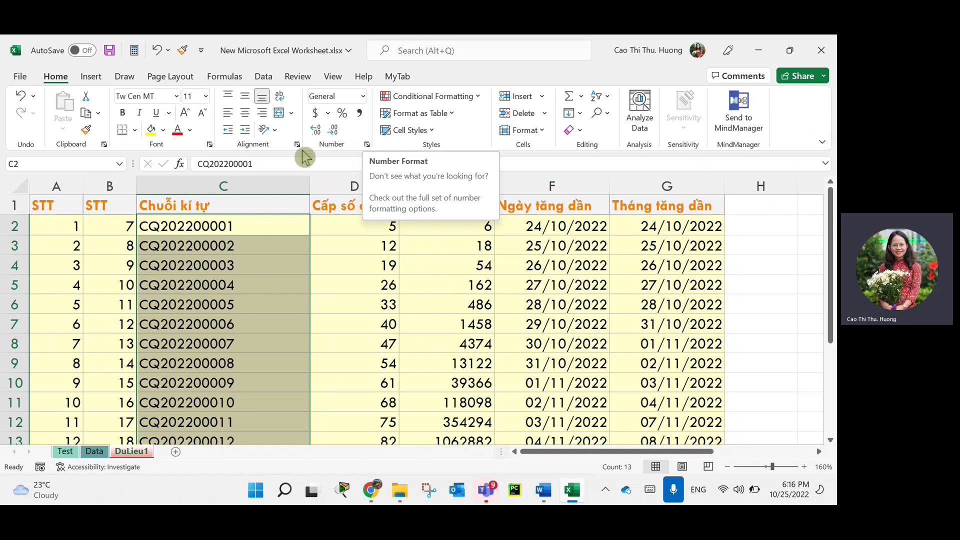
Tick Locked on the Format Cells Protection tab for the C2:C14 codes.
right_click(222, 272)
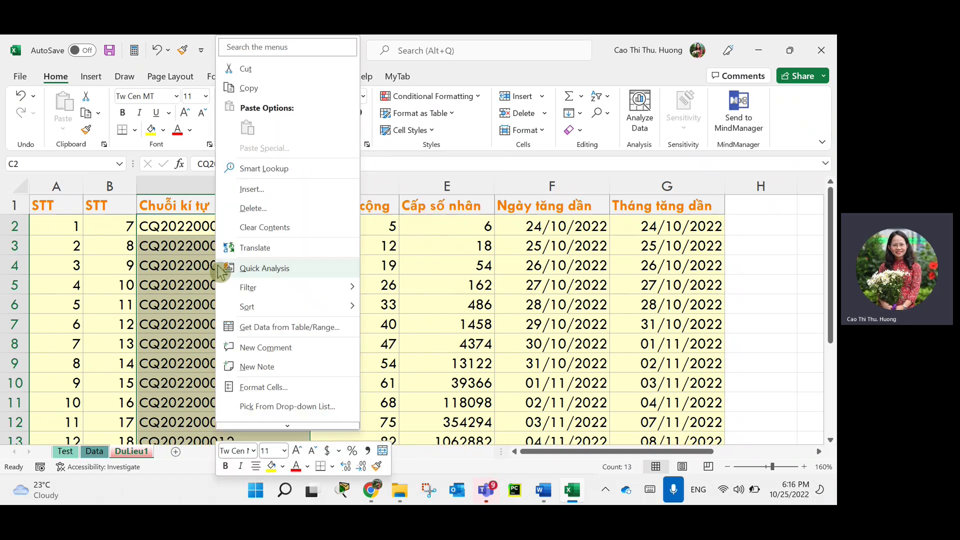
click(265, 386)
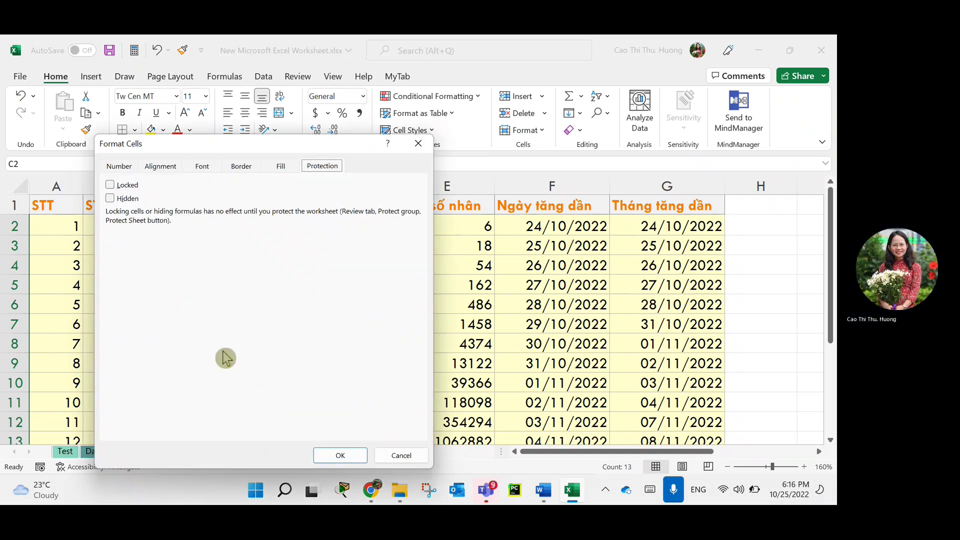
click(112, 185)
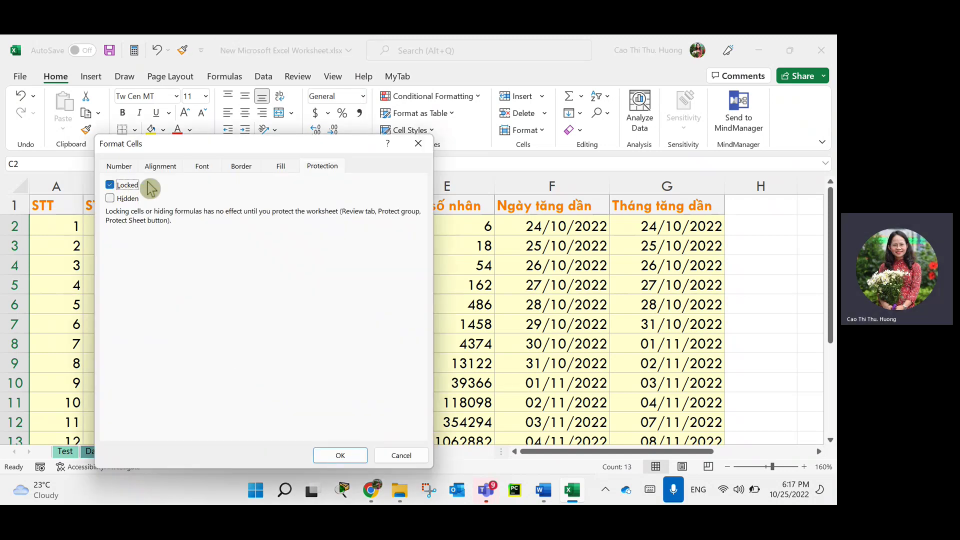
drag(211, 152, 355, 134)
drag(563, 101, 484, 119)
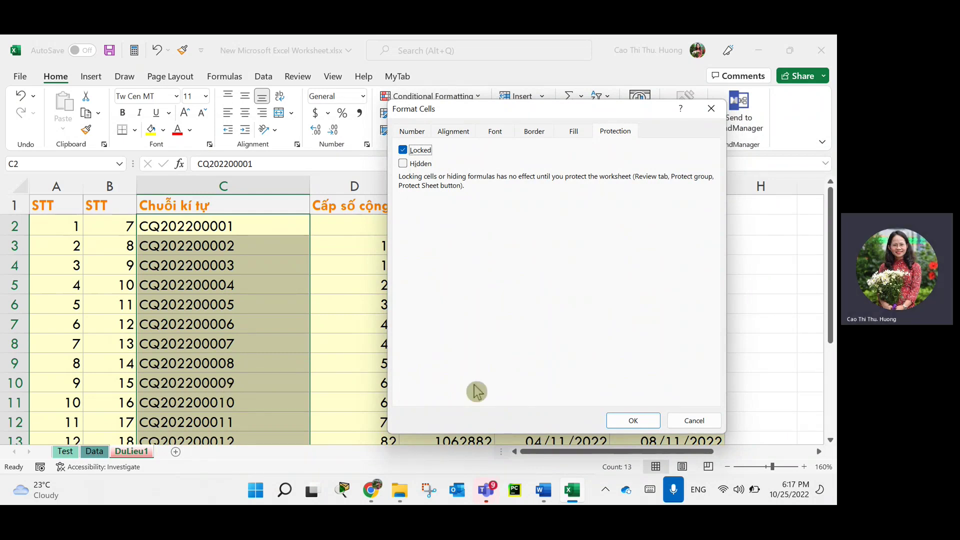
click(633, 420)
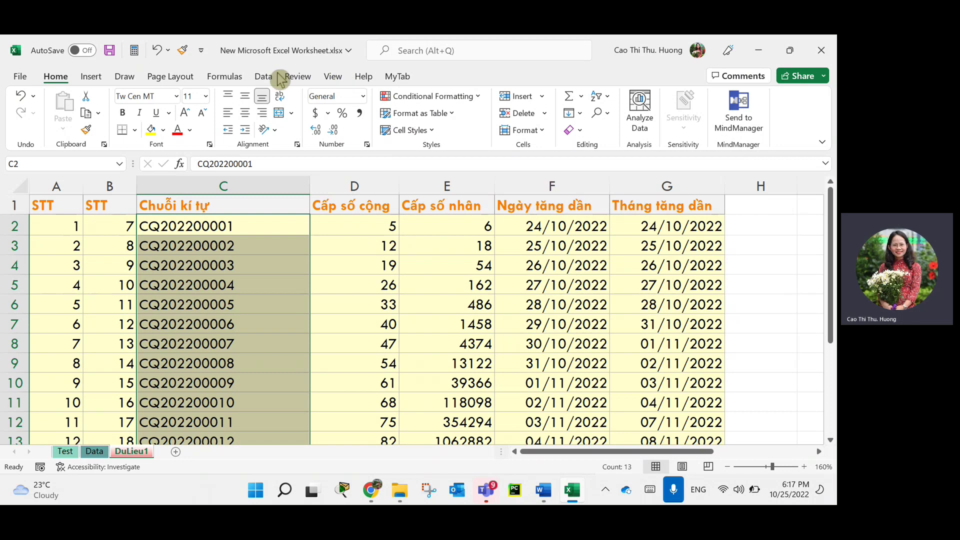
Switch to the Review tab and select cell D6, clearing the column C selection.
click(330, 77)
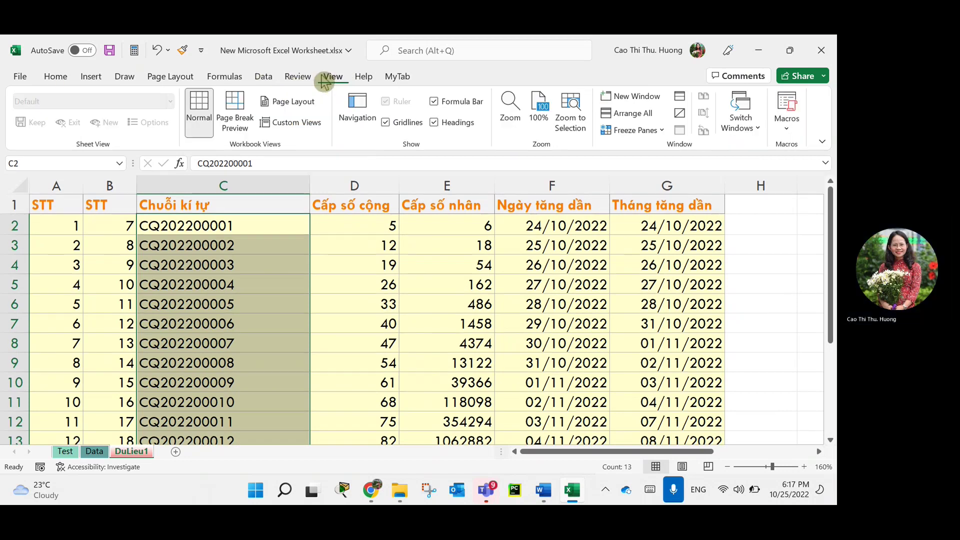
click(299, 80)
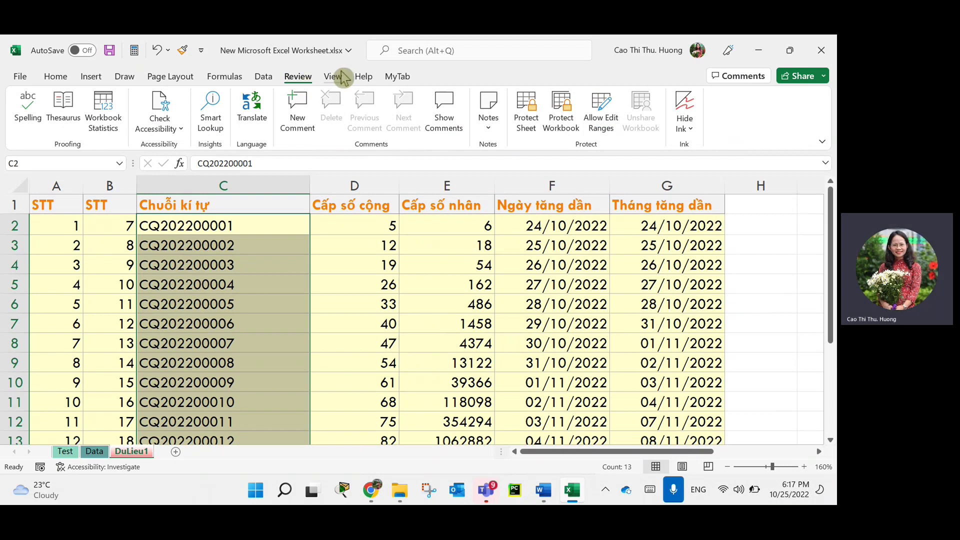
click(379, 305)
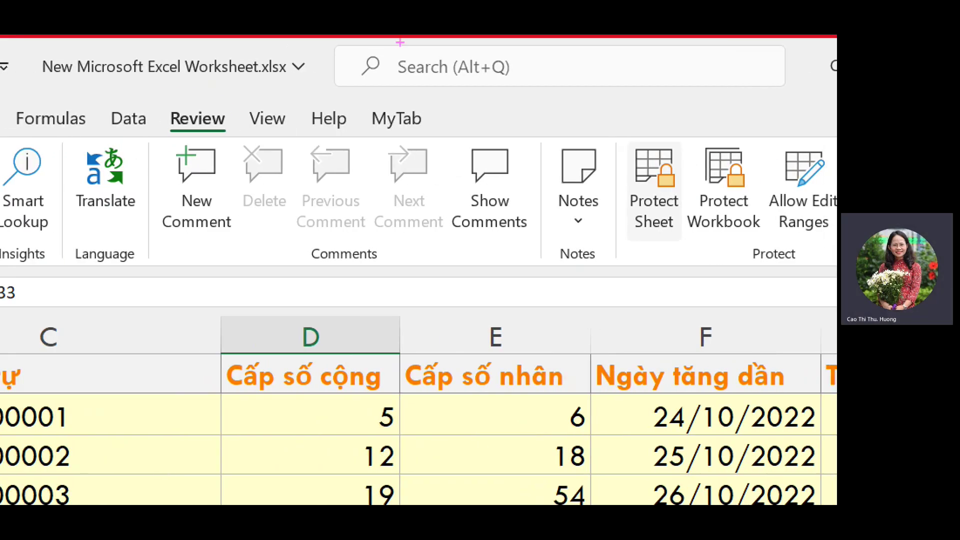
mouse_move(234, 99)
mouse_down()
mouse_move(228, 126)
mouse_move(245, 120)
mouse_up()
drag(732, 276, 826, 282)
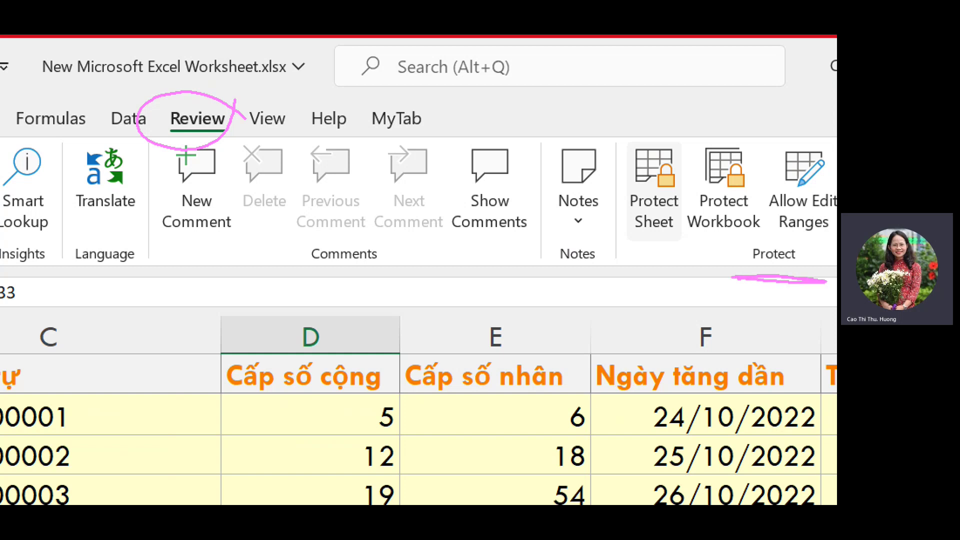
mouse_move(685, 150)
mouse_down()
mouse_move(642, 127)
mouse_move(690, 220)
mouse_move(612, 150)
mouse_up()
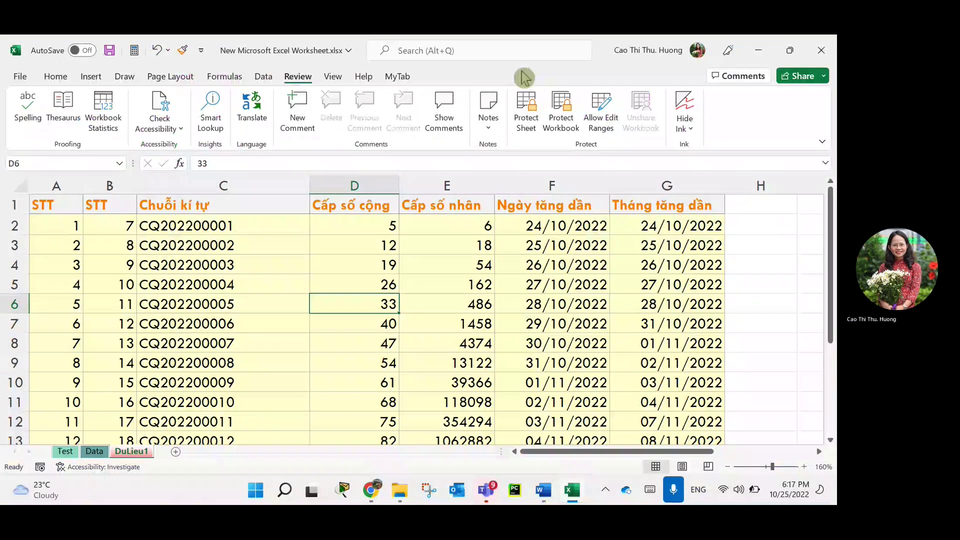
Open the Protect Sheet dialog for DuLieu1 and move it slightly left.
click(654, 190)
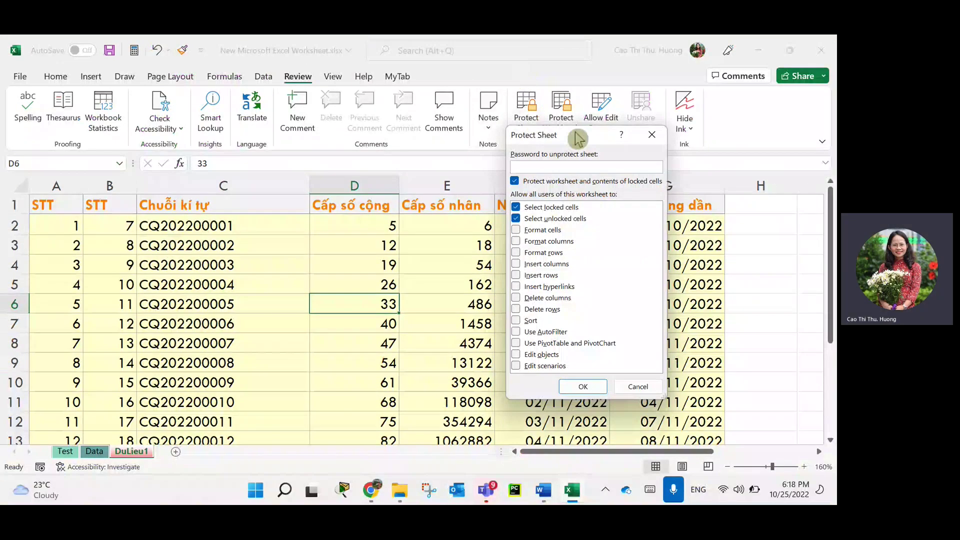
drag(574, 139, 500, 141)
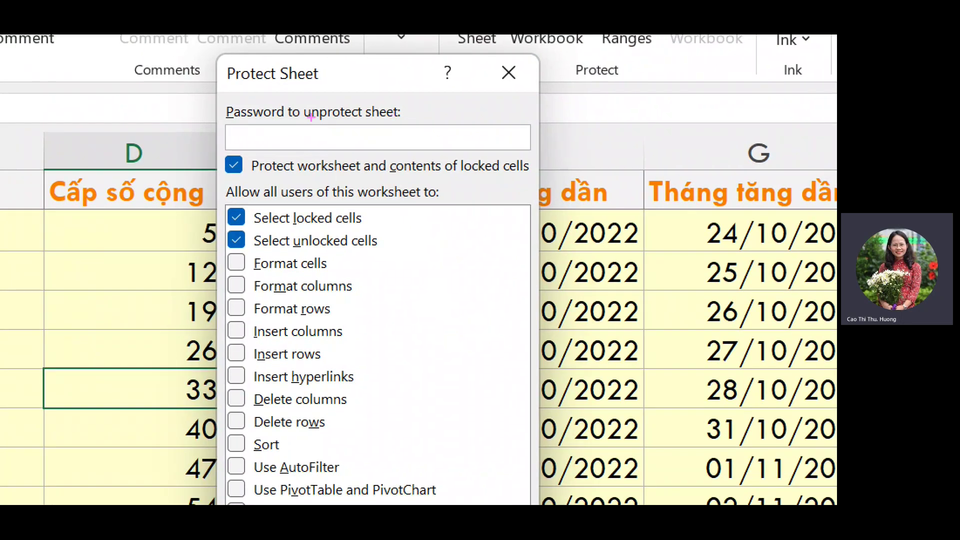
drag(234, 117, 383, 120)
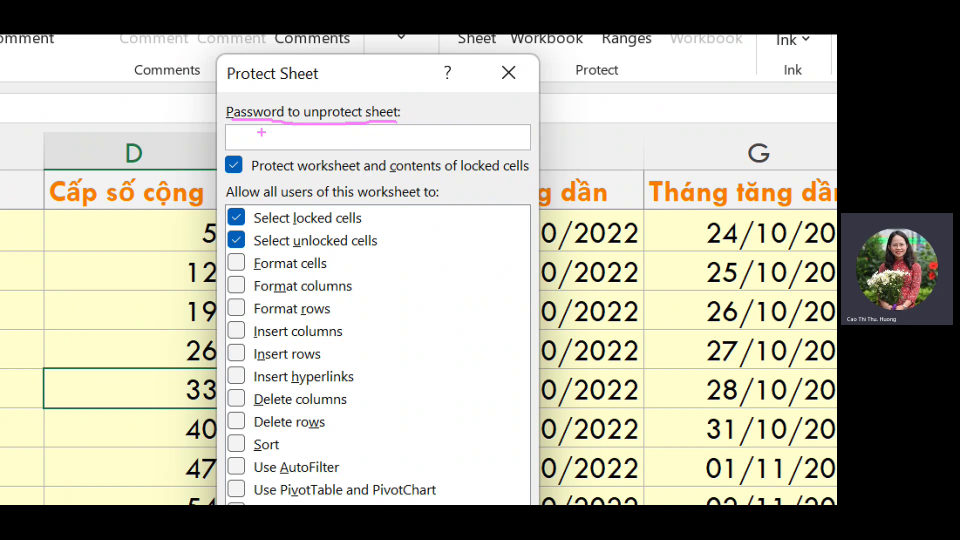
drag(227, 135, 233, 142)
key(Escape)
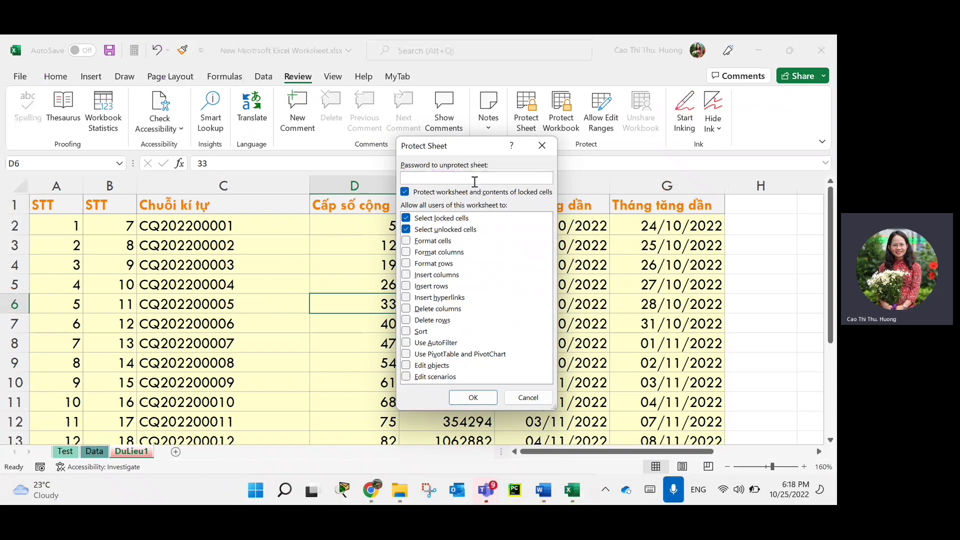
Enter the unprotect password, keeping locked-cell protection and cell selection allowed.
text(12)
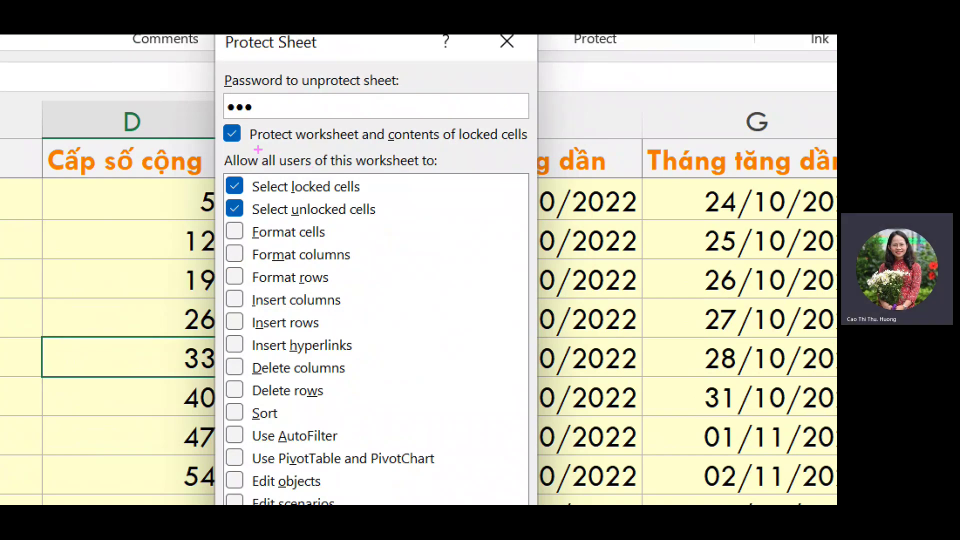
drag(254, 145, 309, 147)
drag(387, 149, 463, 140)
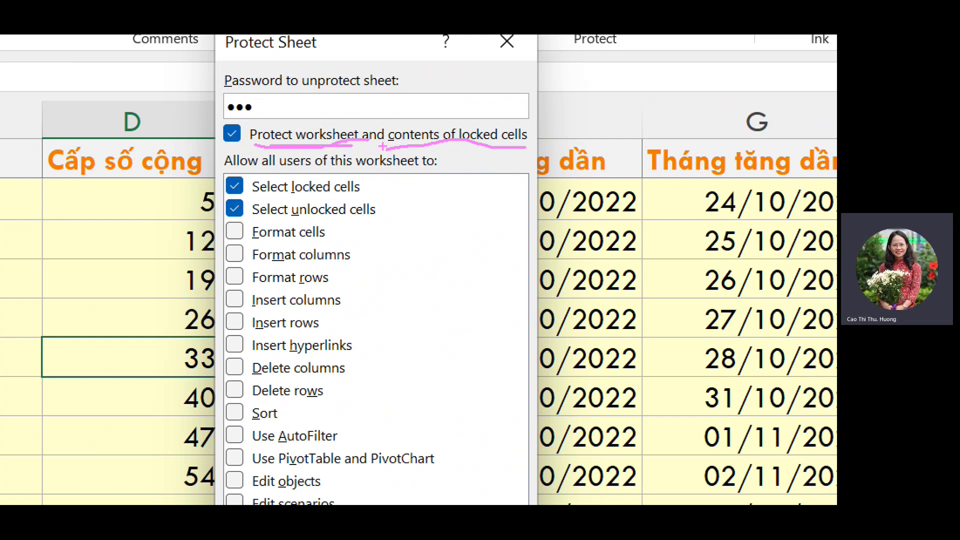
mouse_move(443, 146)
mouse_down()
mouse_move(520, 146)
mouse_move(322, 158)
mouse_move(491, 161)
mouse_move(425, 165)
mouse_up()
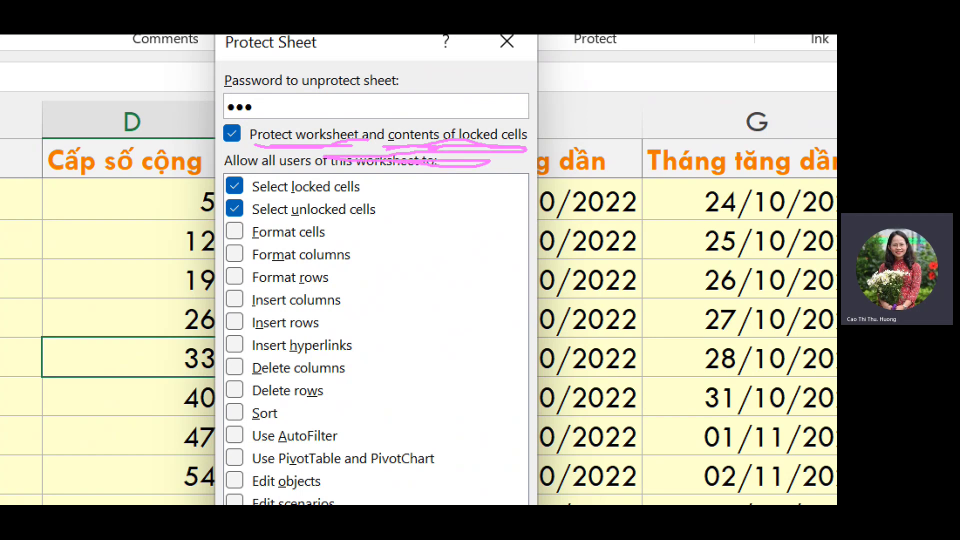
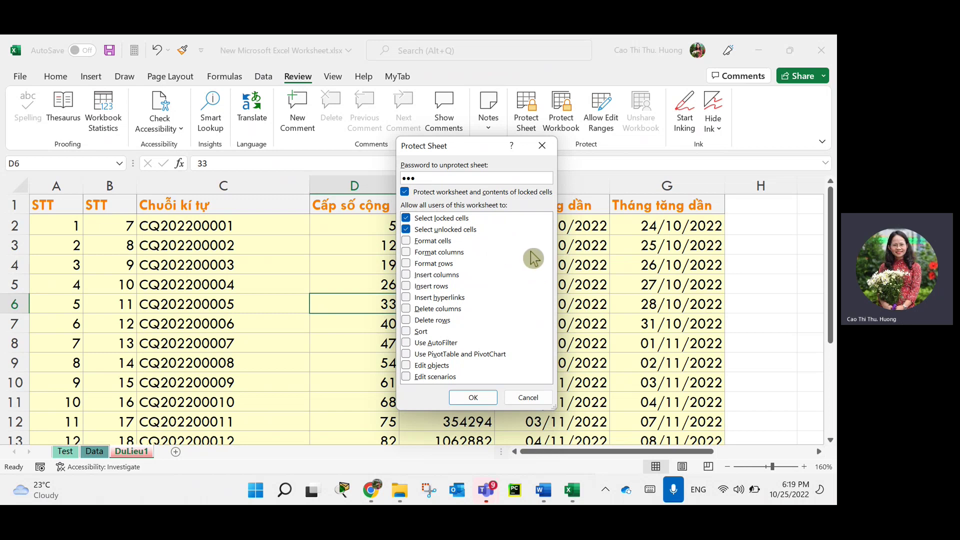
Protect the sheet with a confirmed password, allowing selection of unlocked cells only.
click(406, 218)
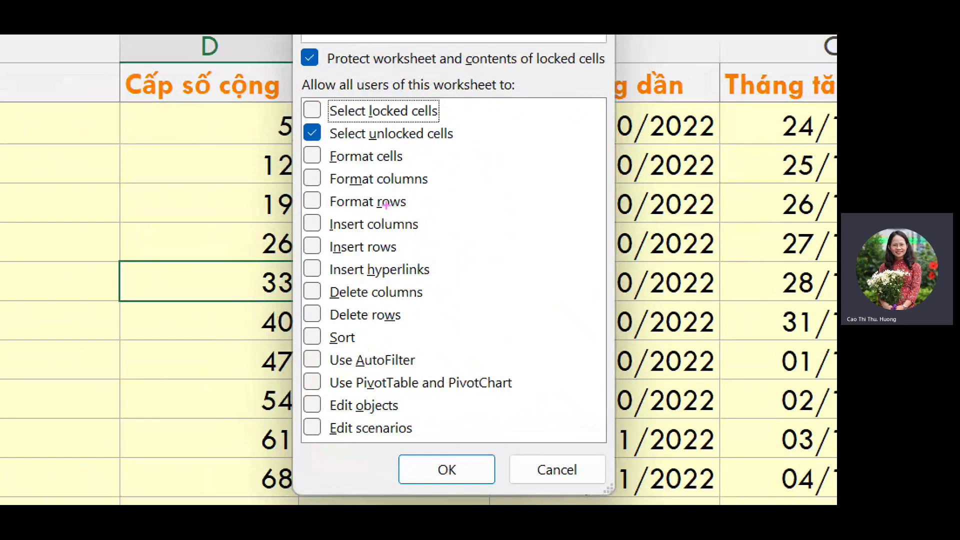
drag(330, 169, 441, 166)
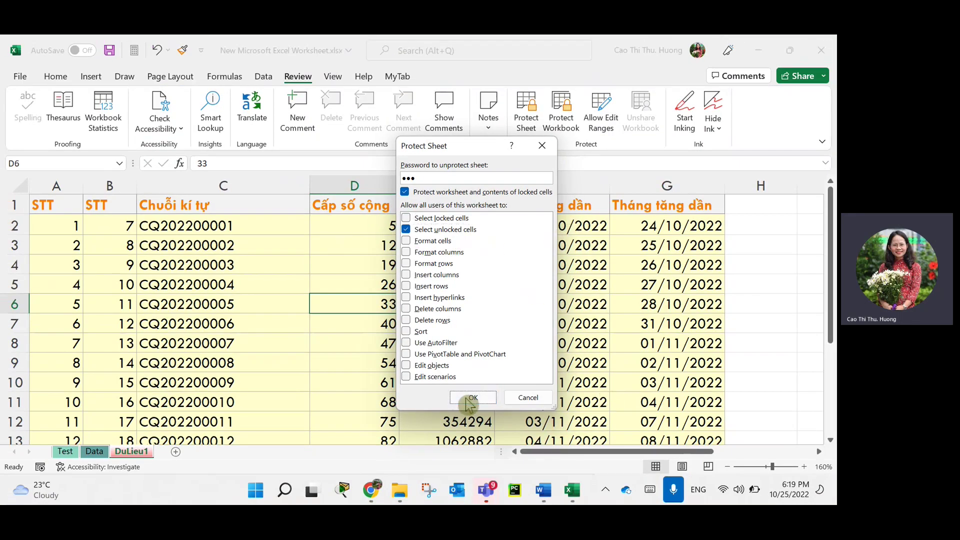
click(470, 400)
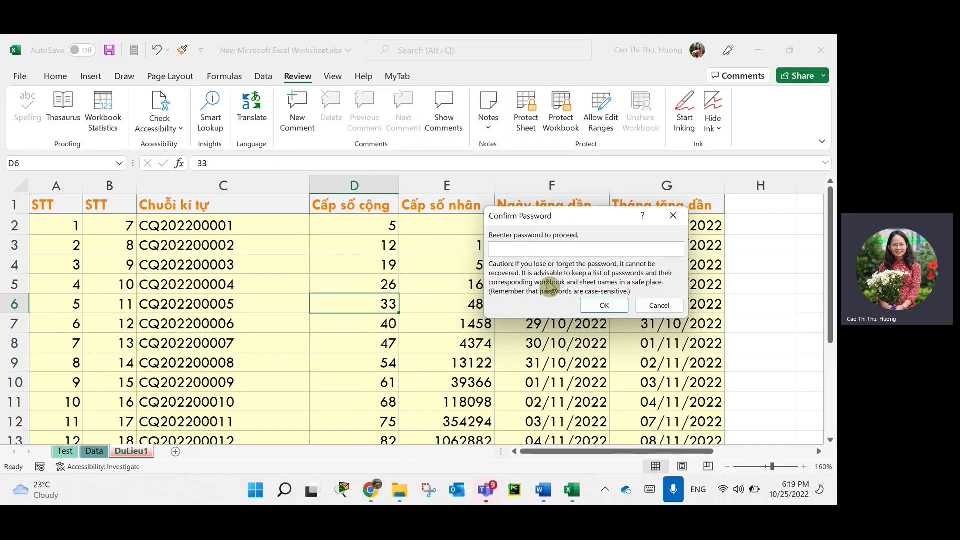
text(123)
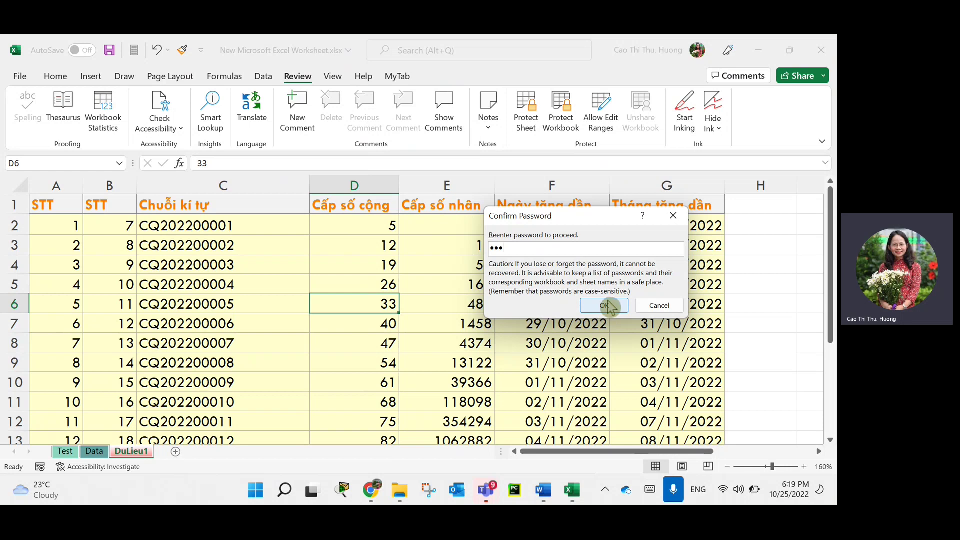
click(605, 307)
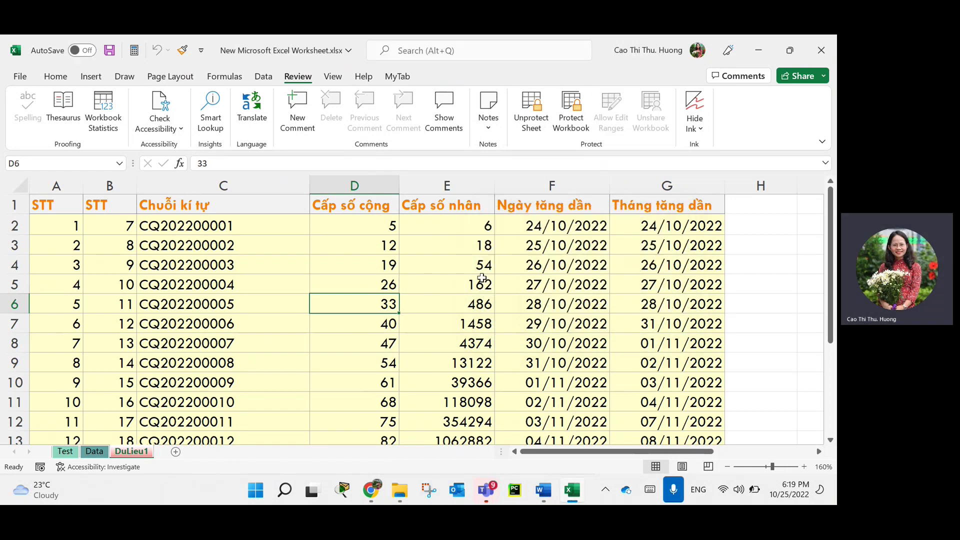
click(567, 323)
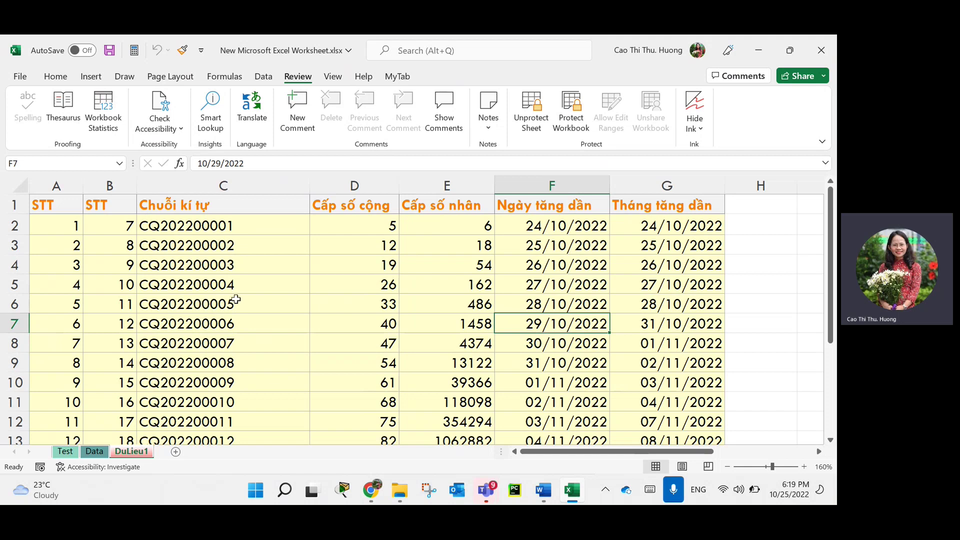
mouse_move(462, 227)
mouse_down()
mouse_move(645, 344)
mouse_move(580, 351)
mouse_up()
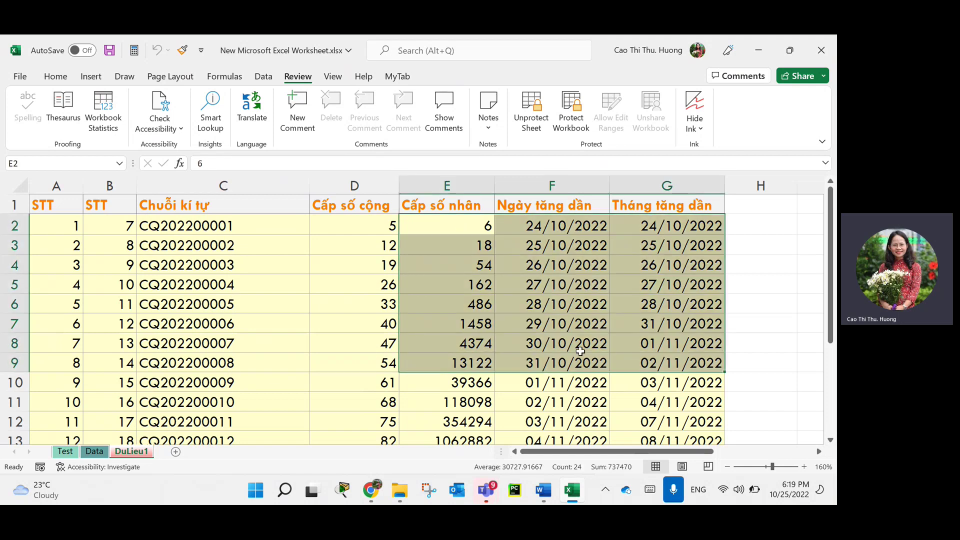
click(580, 351)
click(617, 355)
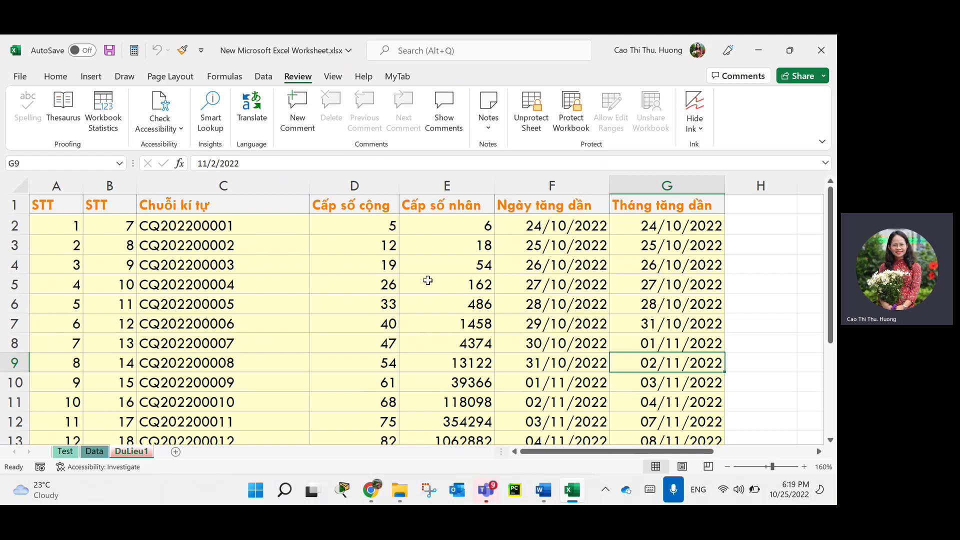
drag(402, 224, 549, 303)
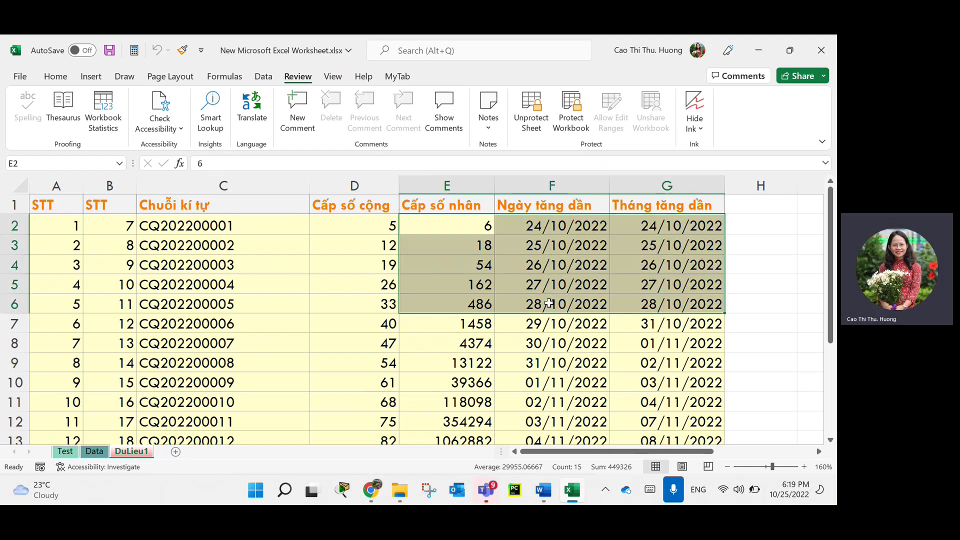
click(56, 225)
click(56, 304)
click(105, 324)
drag(56, 383, 56, 363)
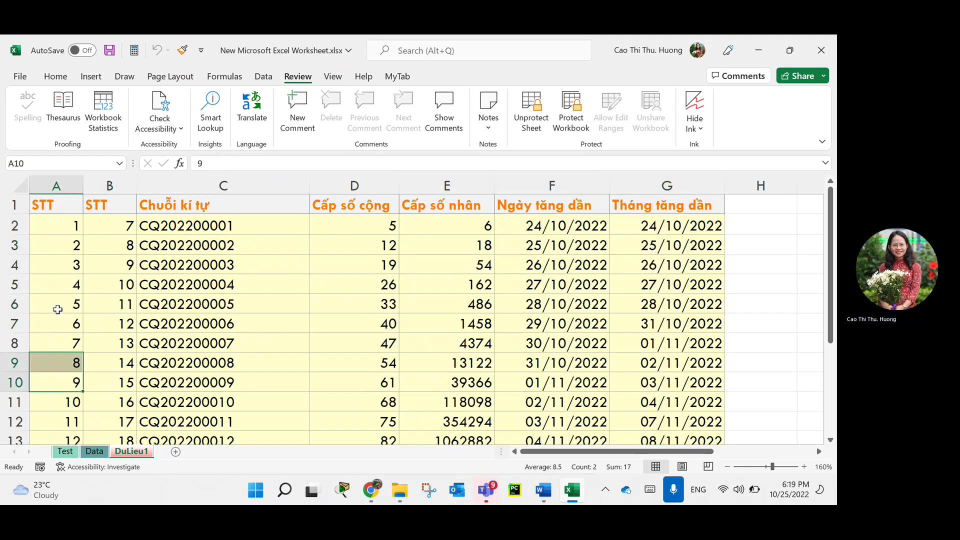
click(56, 304)
click(100, 245)
click(105, 343)
click(50, 323)
click(50, 265)
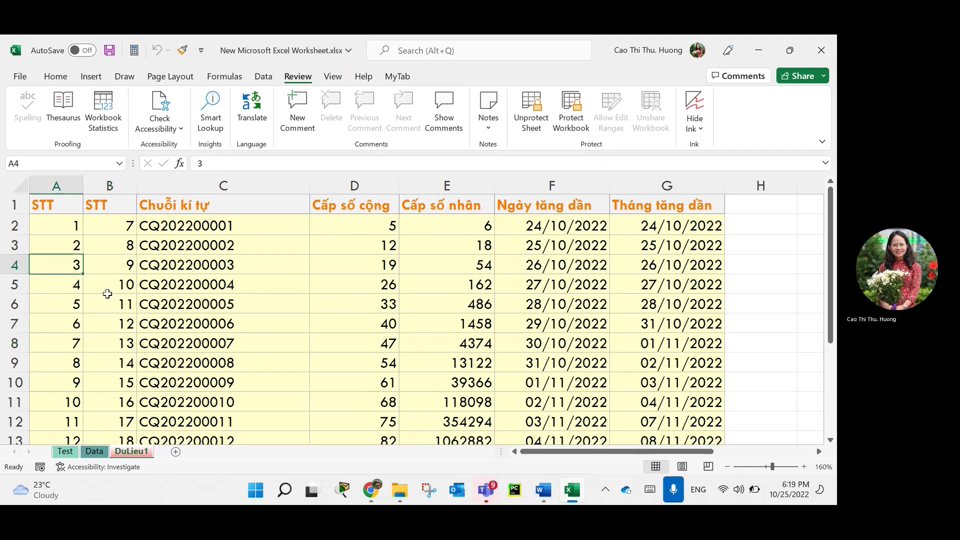
drag(550, 226, 668, 343)
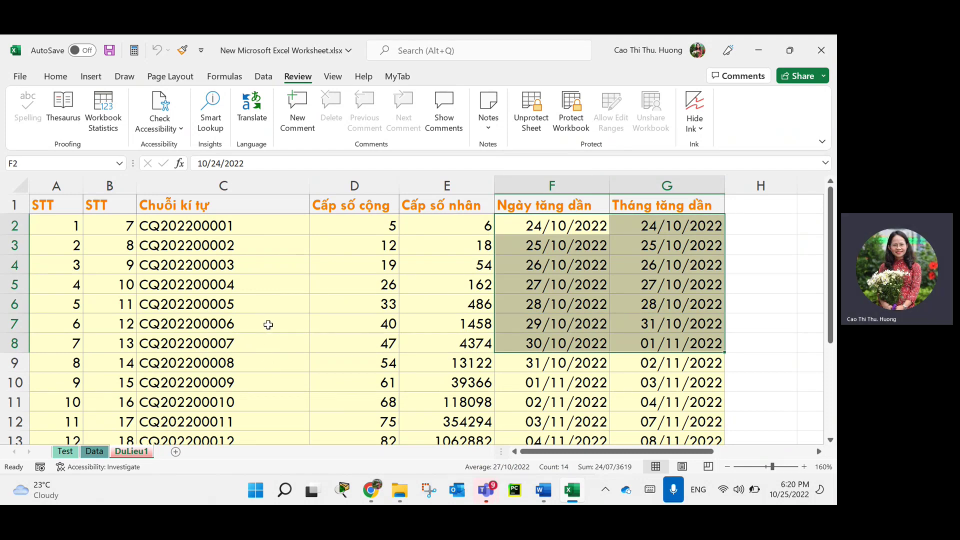
click(642, 320)
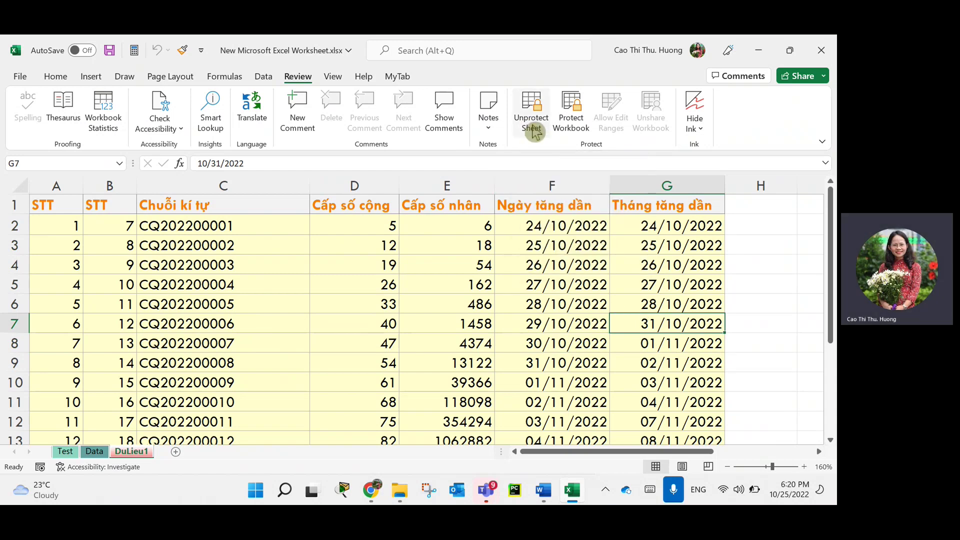
Unprotect the sheet by entering its password.
click(533, 123)
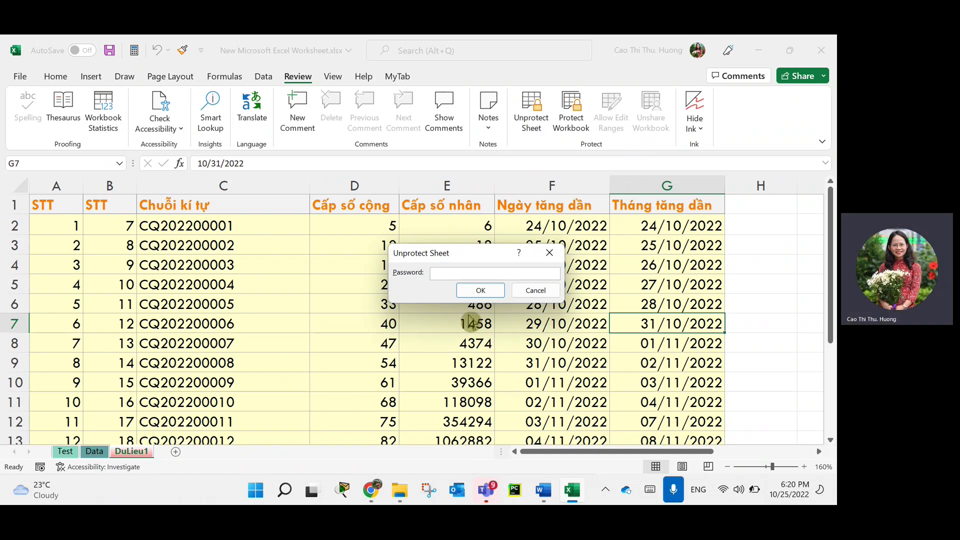
text(123)
key(Return)
Select cells C2, C7, C9, C10 and C11 in turn.
click(252, 224)
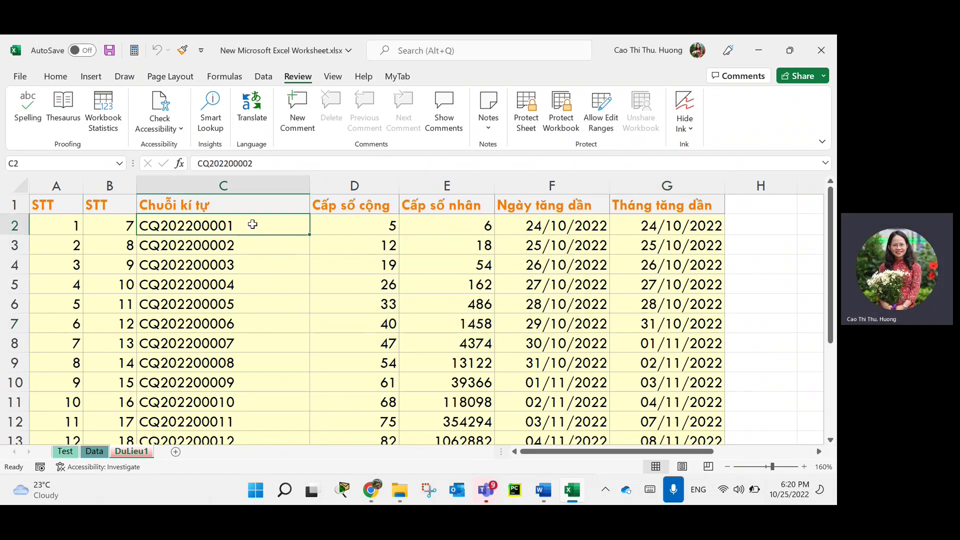
click(243, 331)
click(235, 368)
key(Down)
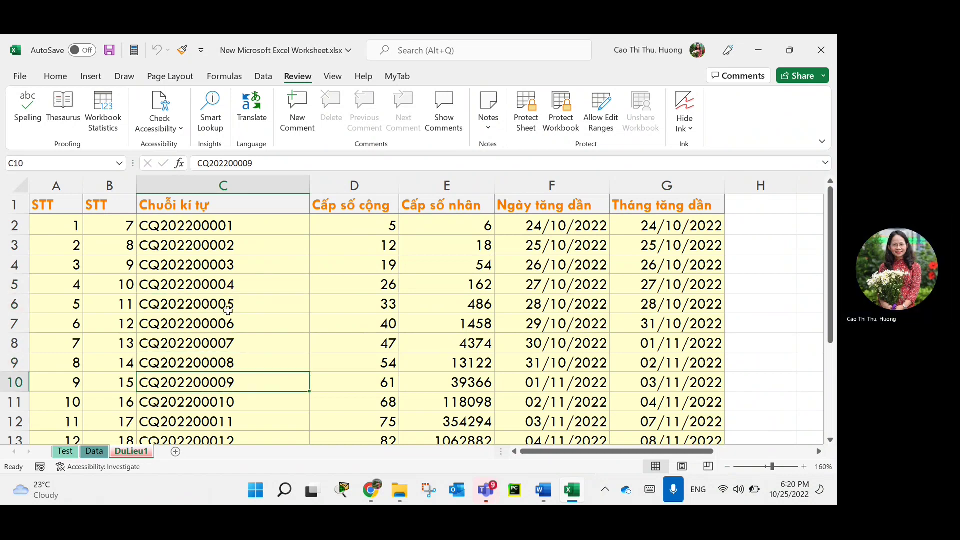
click(242, 403)
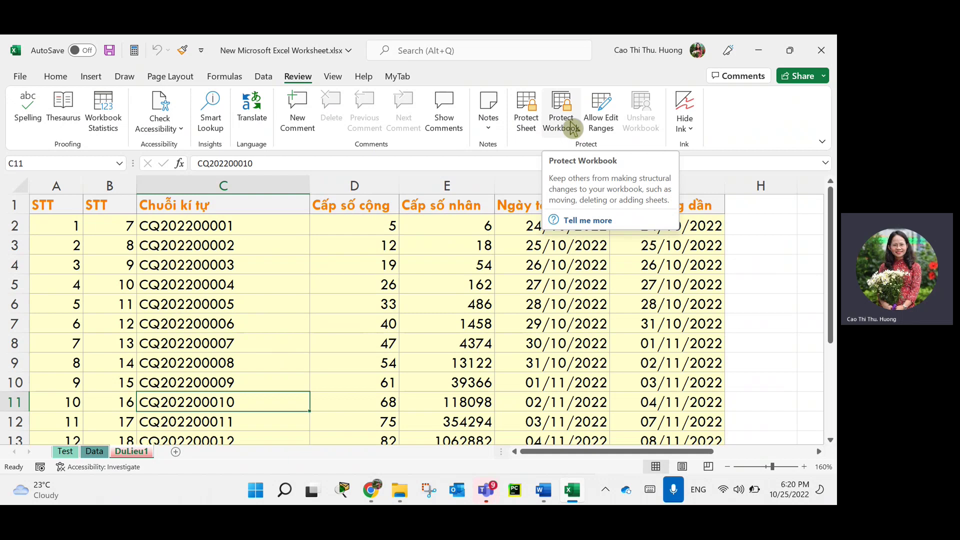
click(568, 114)
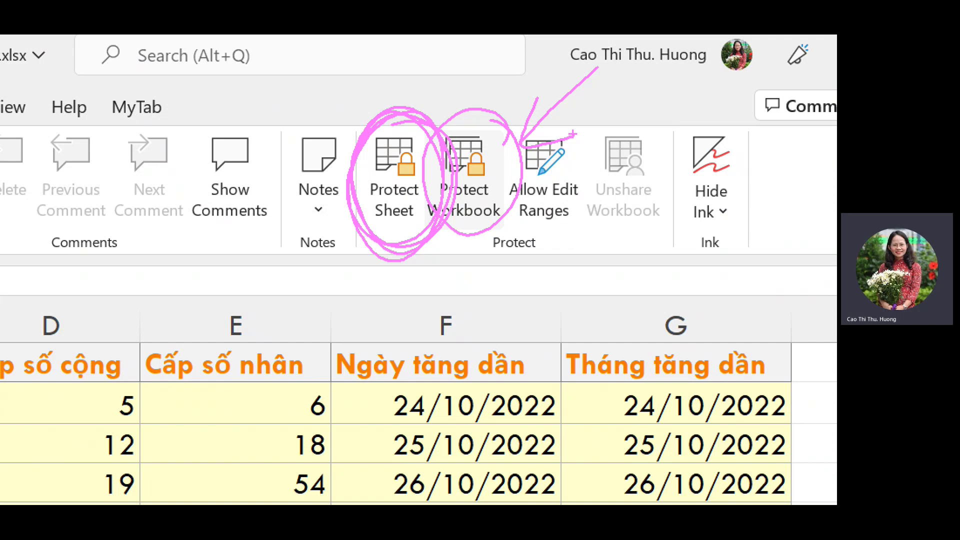
key(Escape)
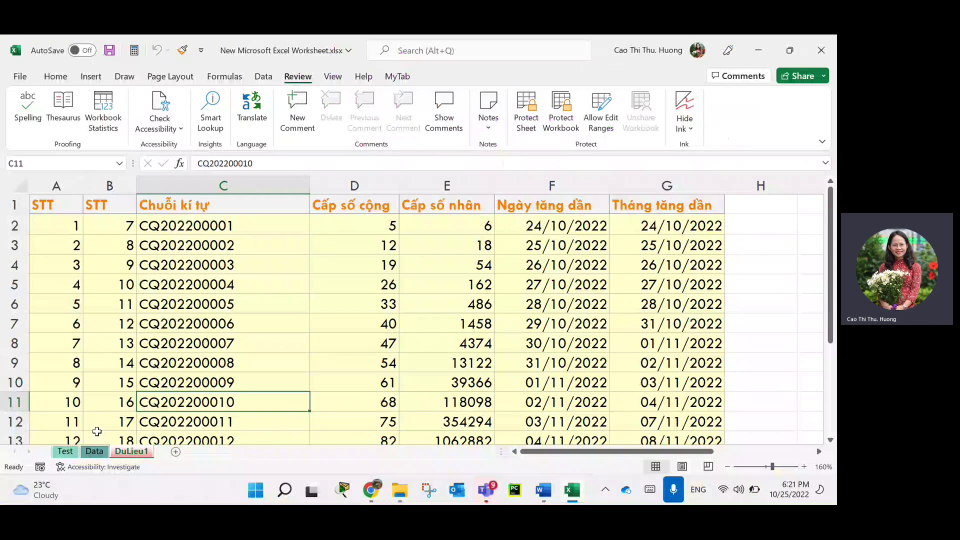
right_click(132, 451)
click(172, 422)
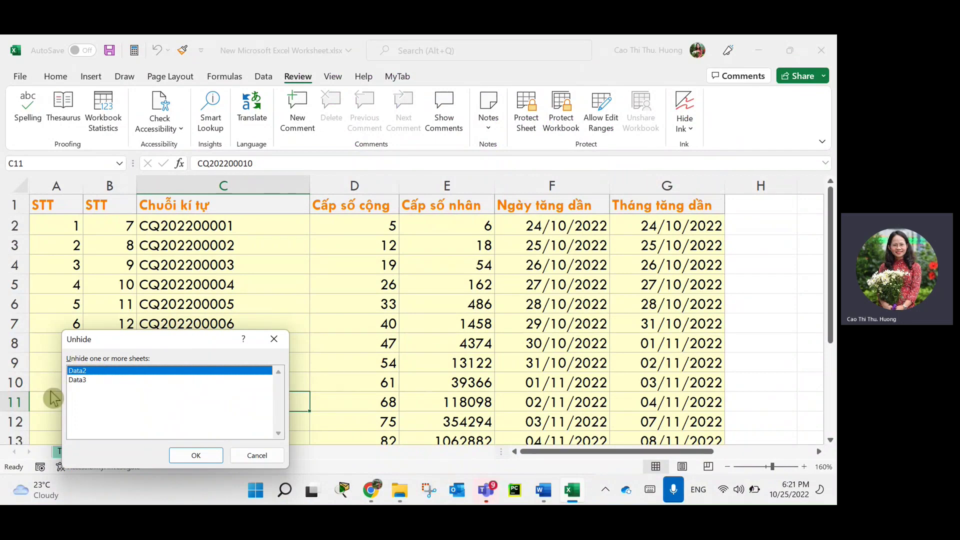
click(257, 455)
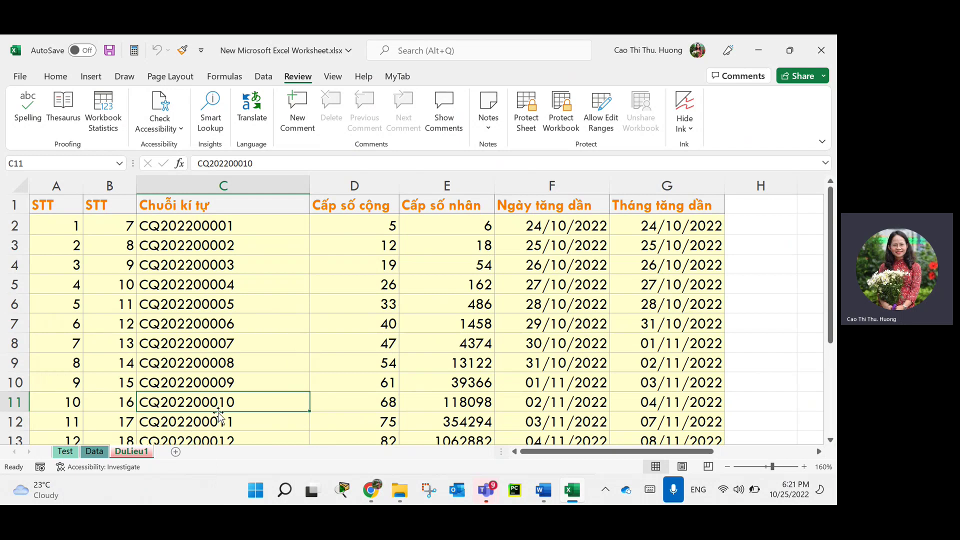
click(505, 343)
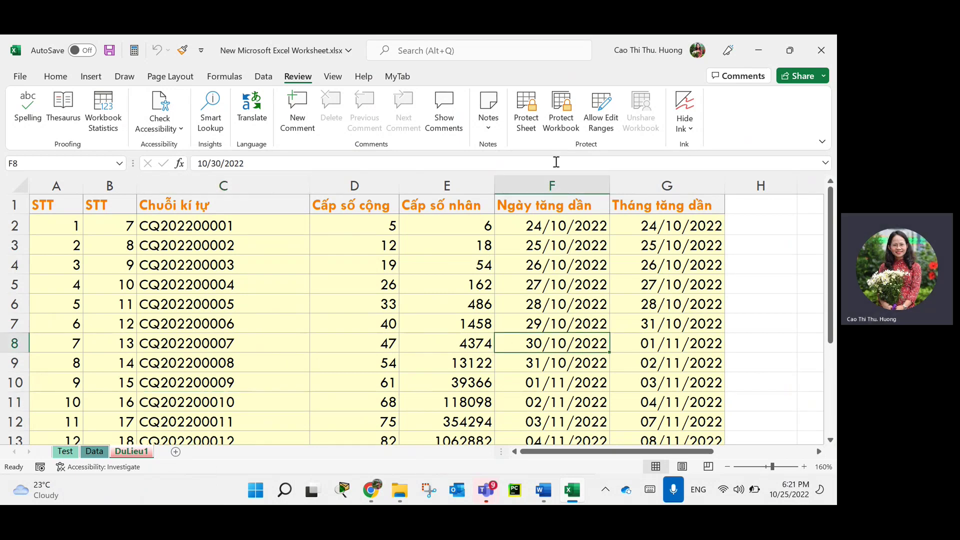
Open the Protect Workbook dialog and highlight its Structure protection option.
click(561, 123)
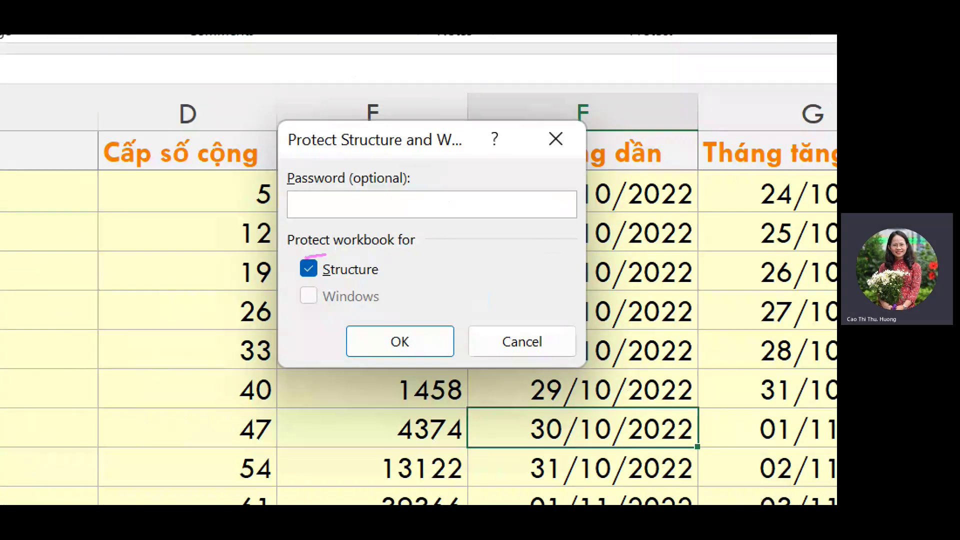
drag(325, 254, 424, 253)
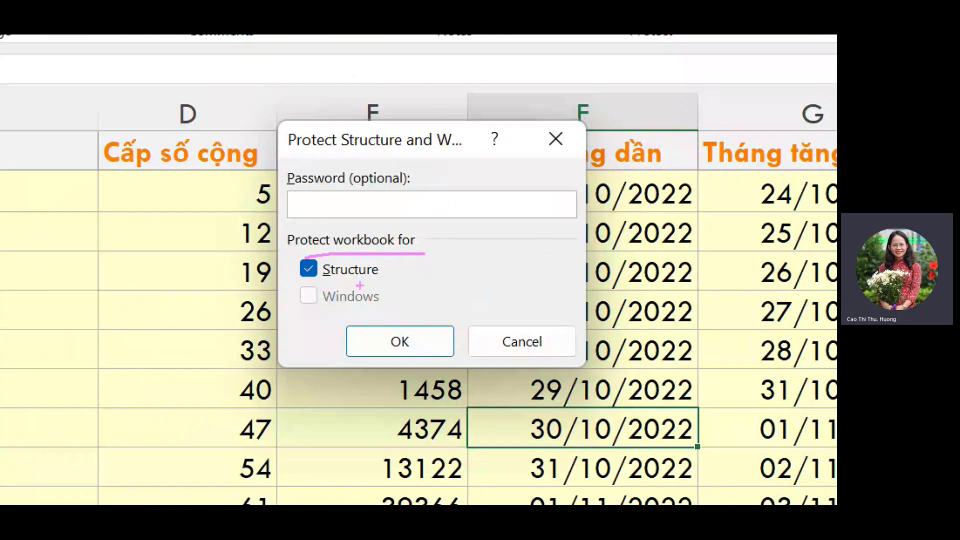
mouse_move(327, 283)
mouse_down()
mouse_move(431, 293)
mouse_move(342, 295)
mouse_move(348, 289)
mouse_move(300, 300)
mouse_move(408, 308)
mouse_move(325, 315)
mouse_up()
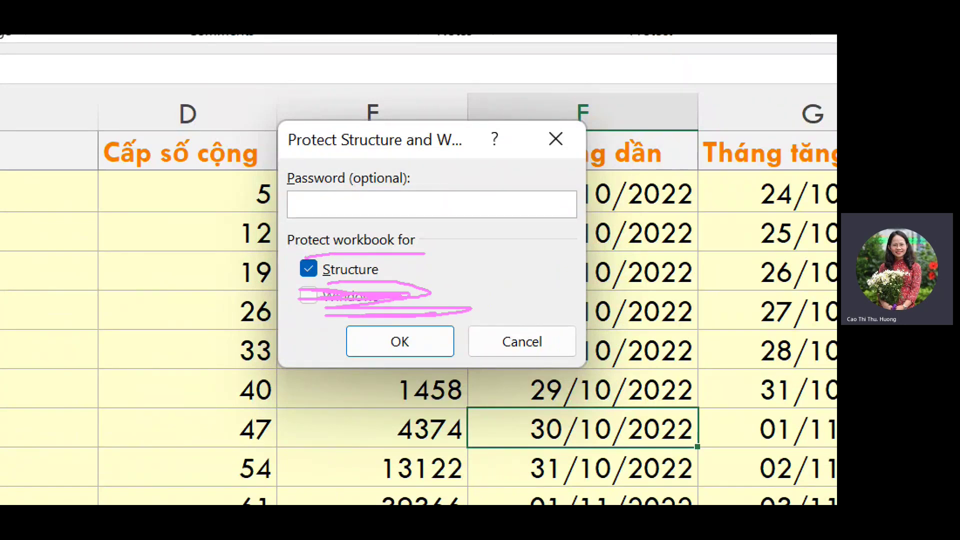
key(Escape)
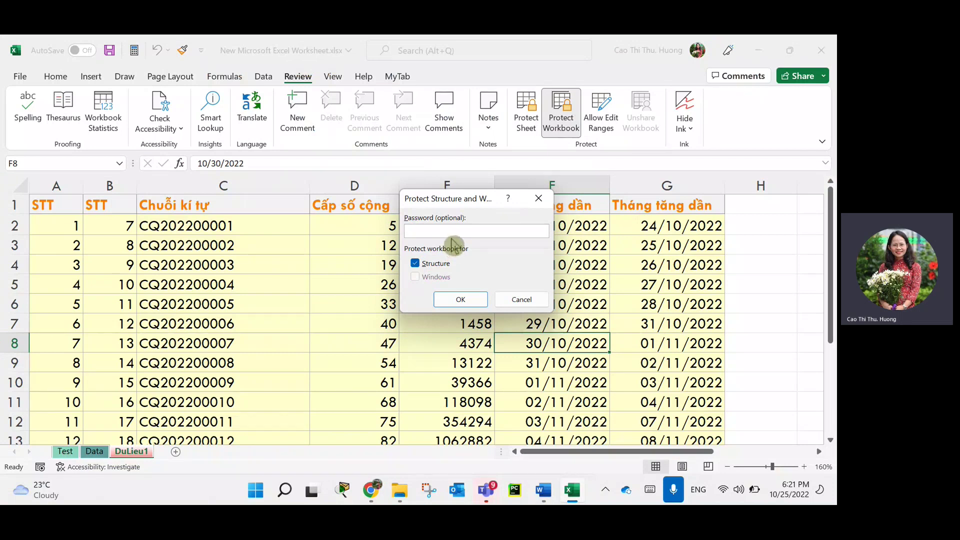
Lock the workbook structure with a confirmed password, then try dragging the Data sheet tab.
text(123)
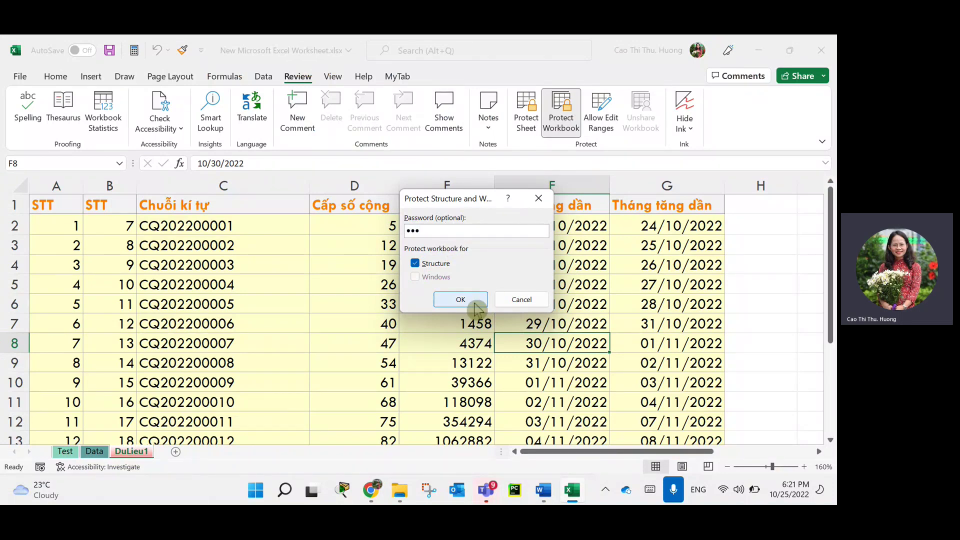
click(475, 307)
text(123)
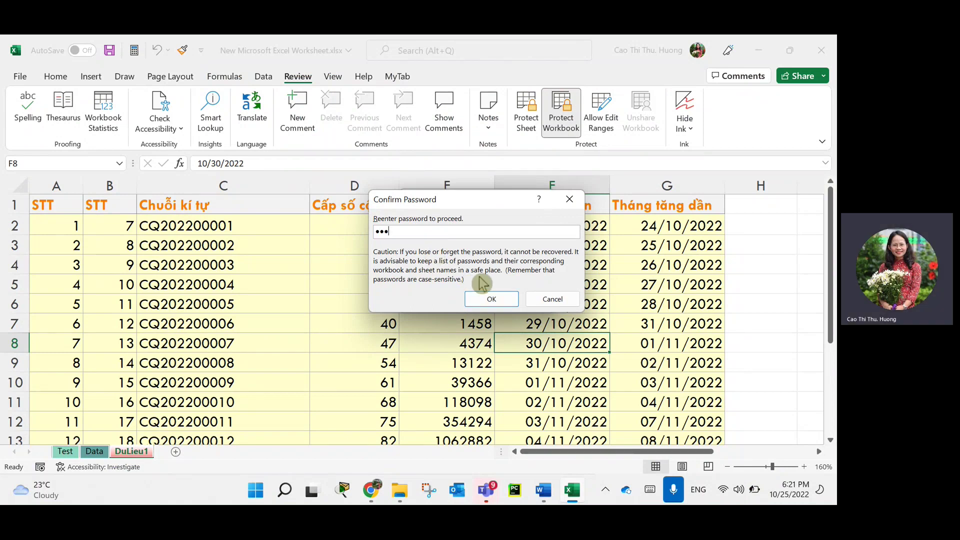
click(492, 299)
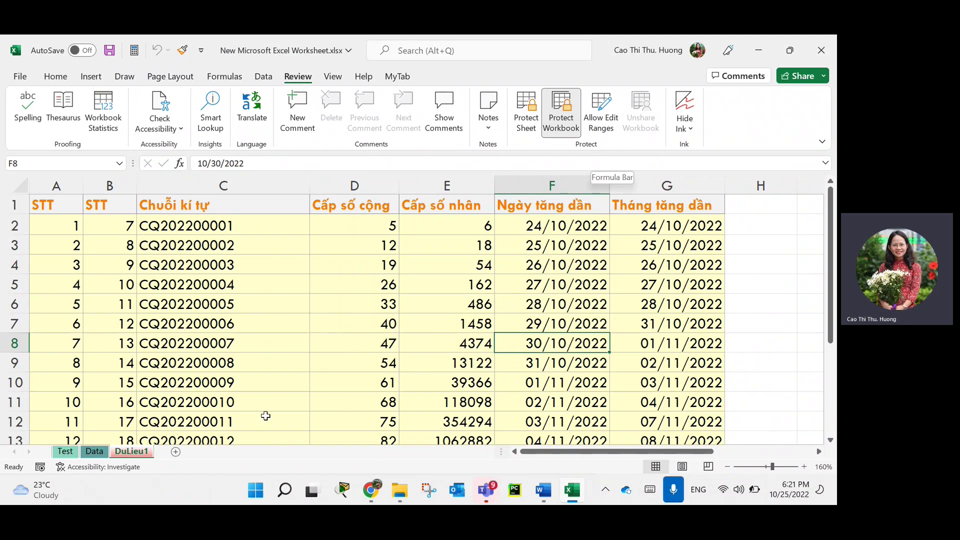
click(95, 452)
mouse_move(132, 452)
mouse_down()
mouse_move(131, 439)
mouse_move(107, 451)
mouse_move(146, 450)
mouse_move(120, 459)
mouse_up()
click(96, 451)
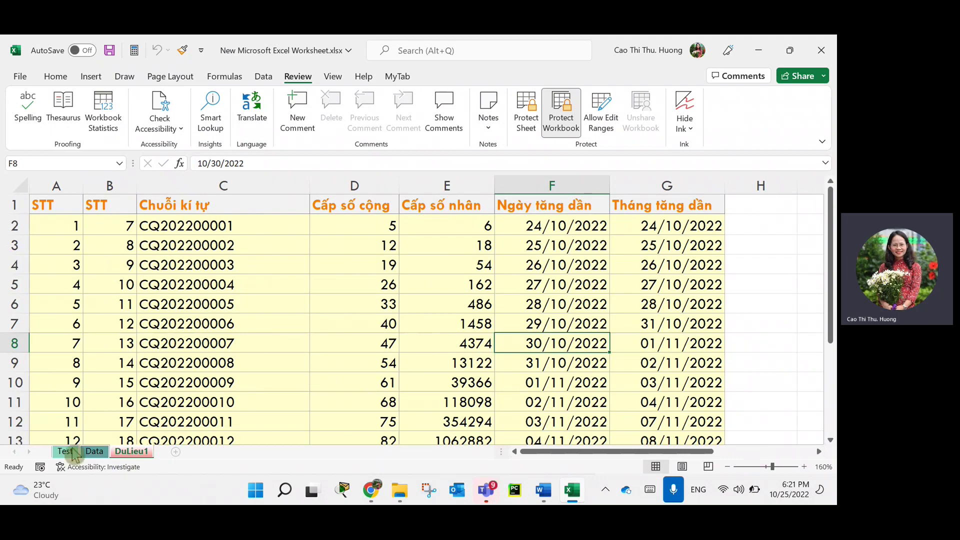
key(ctrl+Page_Up)
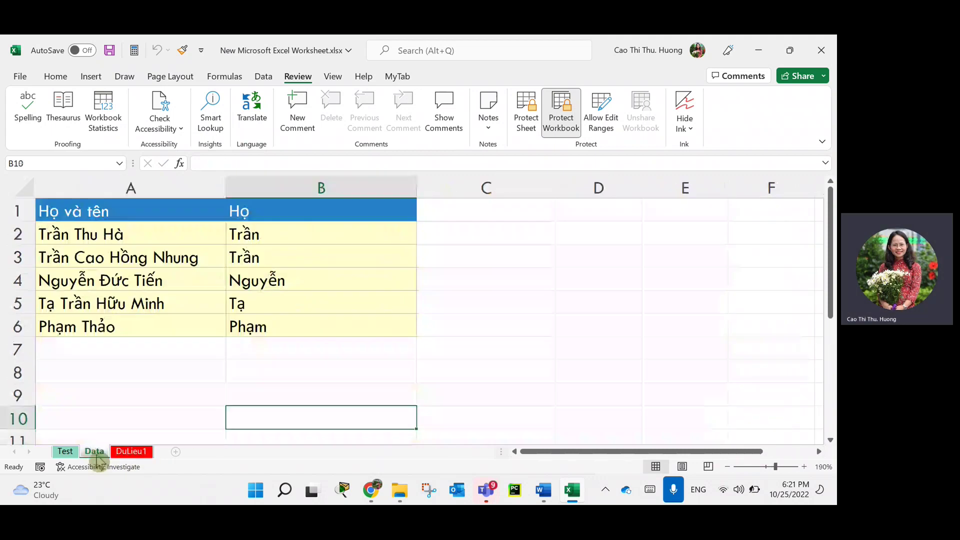
click(66, 451)
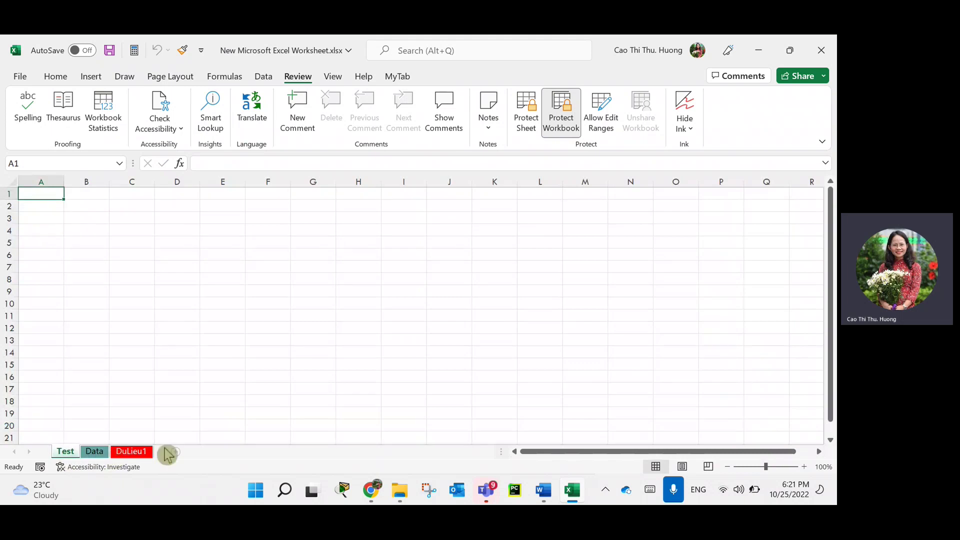
right_click(96, 452)
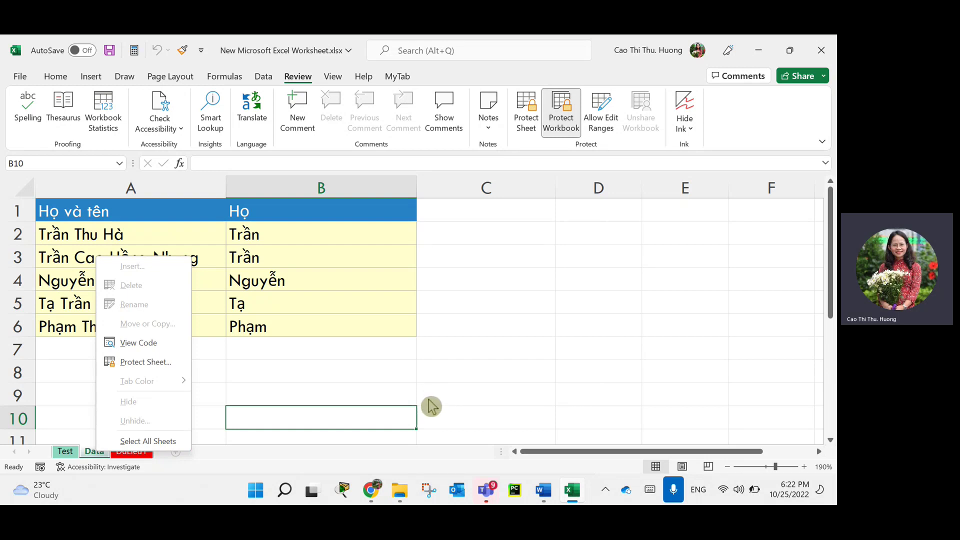
key(Escape)
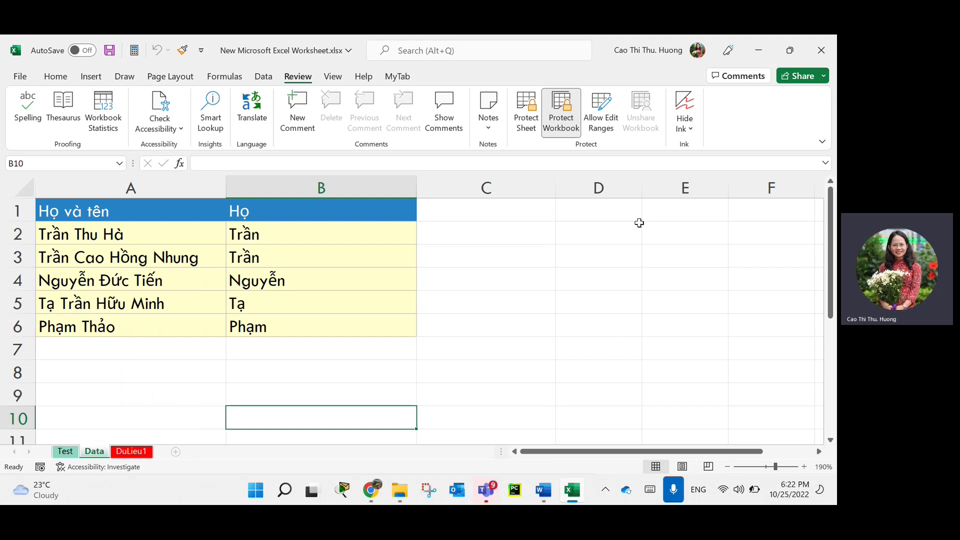
Unprotect the workbook structure by entering its password.
click(569, 124)
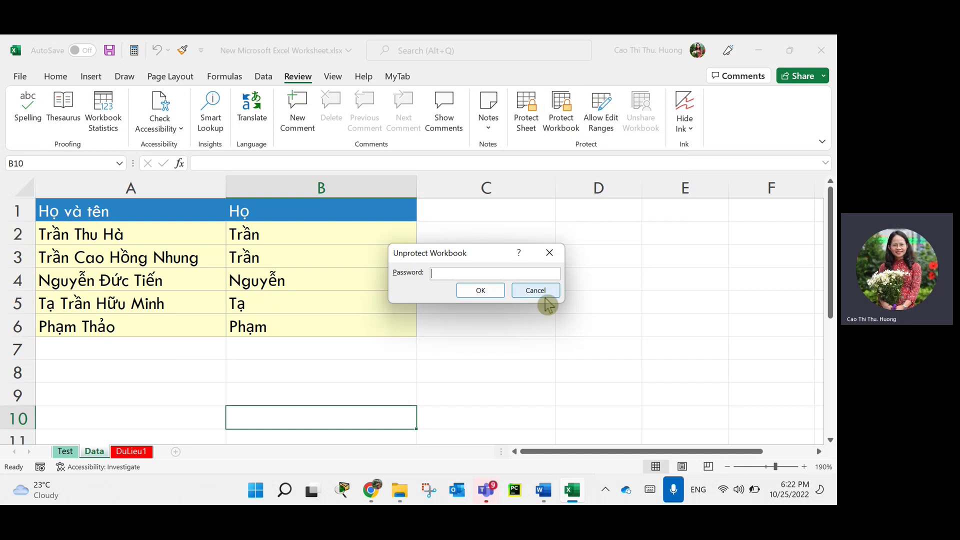
text(123)
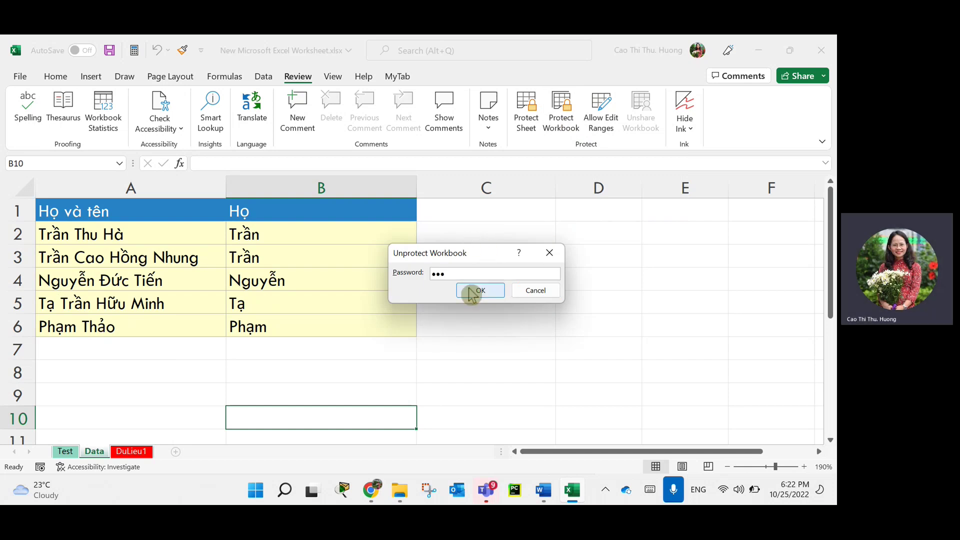
click(472, 291)
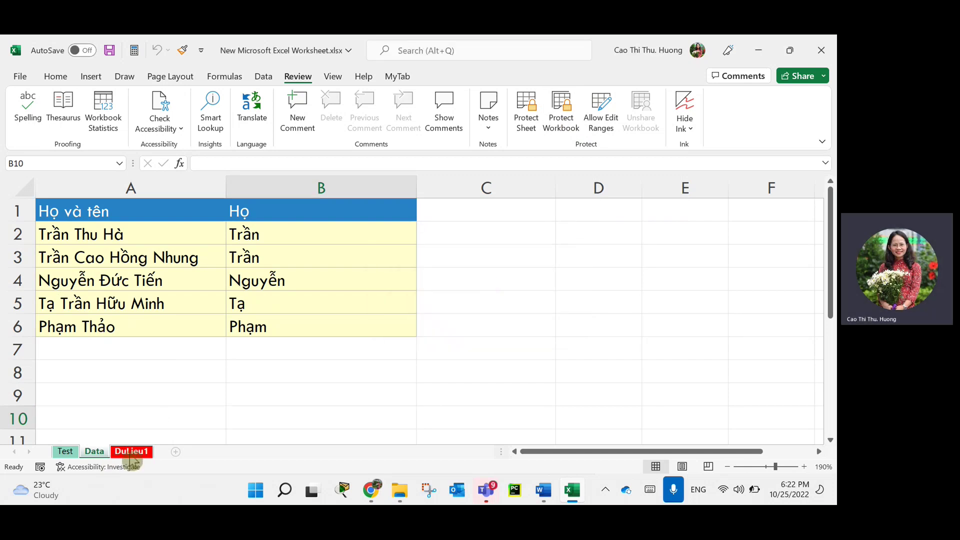
Move the DuLieu1 sheet between Test and Data, then switch to Data.
click(94, 451)
drag(131, 451, 150, 442)
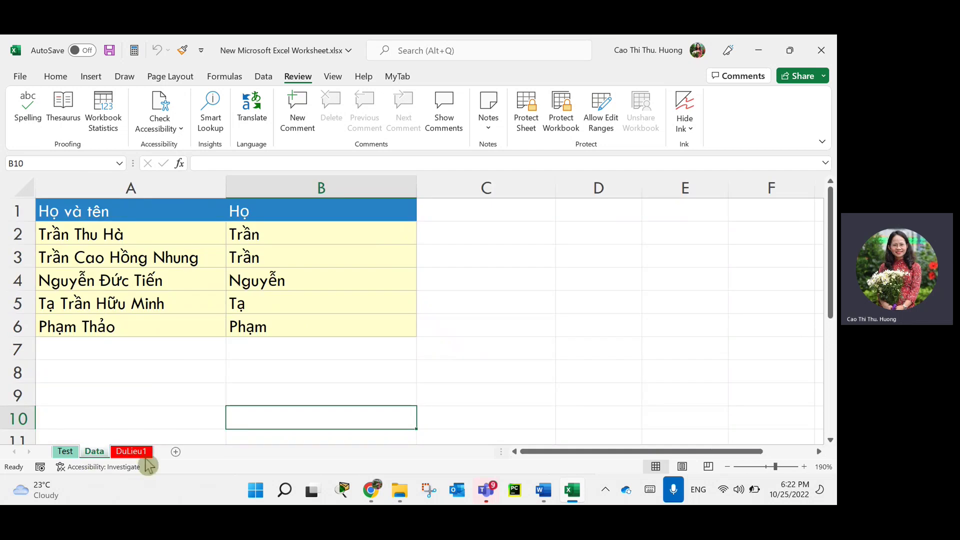
click(91, 451)
Unhide the Data3 sheet from the sheet-tab menu, then select cell D8.
right_click(91, 451)
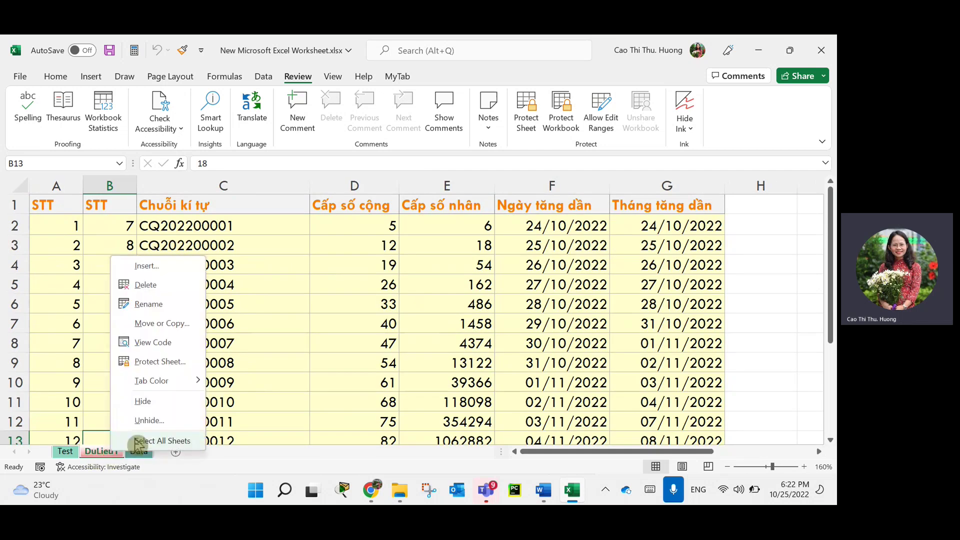
click(156, 420)
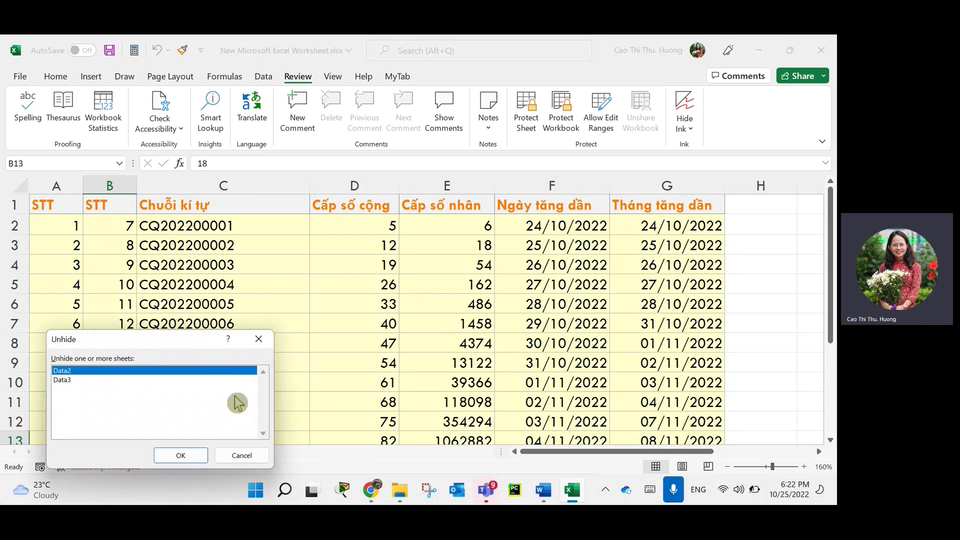
click(80, 381)
click(181, 455)
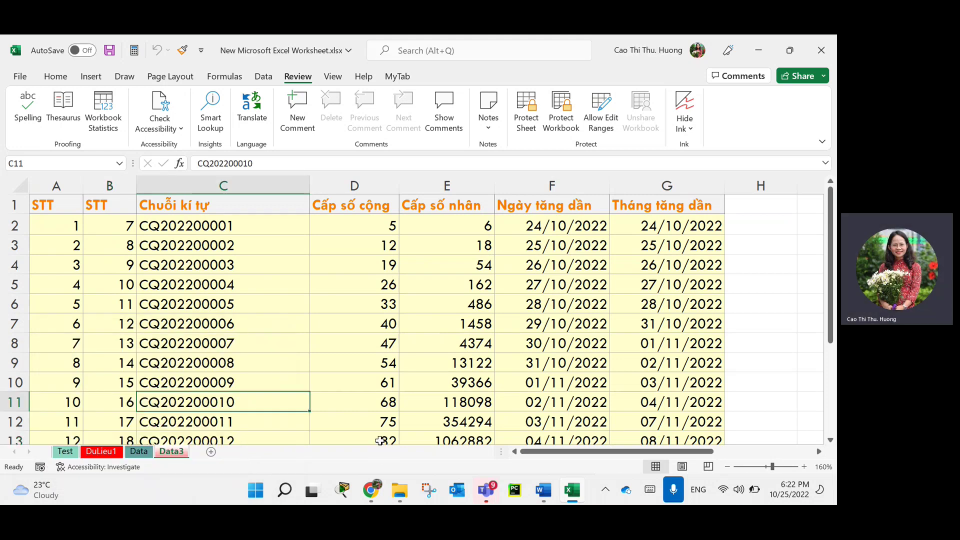
click(398, 343)
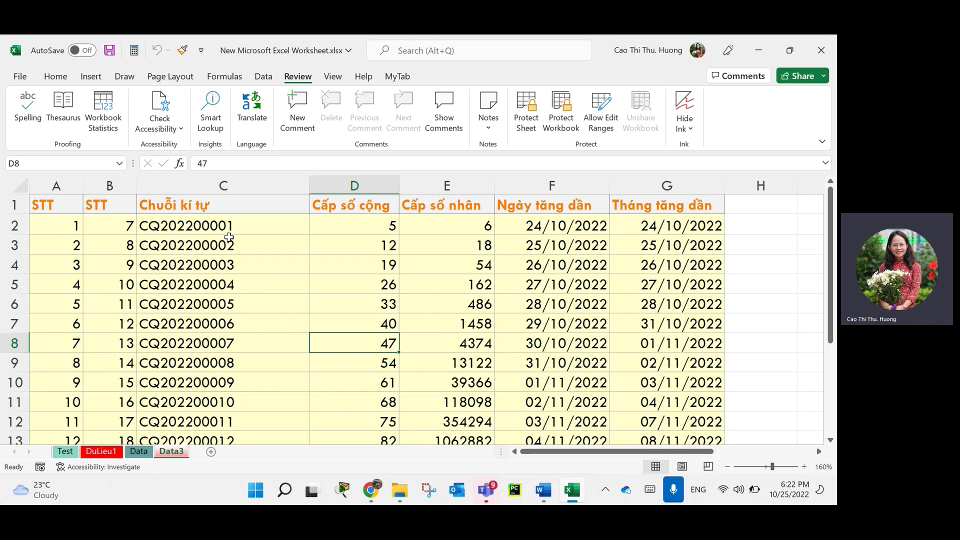
Hide column D (Cấp số cộng), then select columns C:E and click away.
right_click(339, 184)
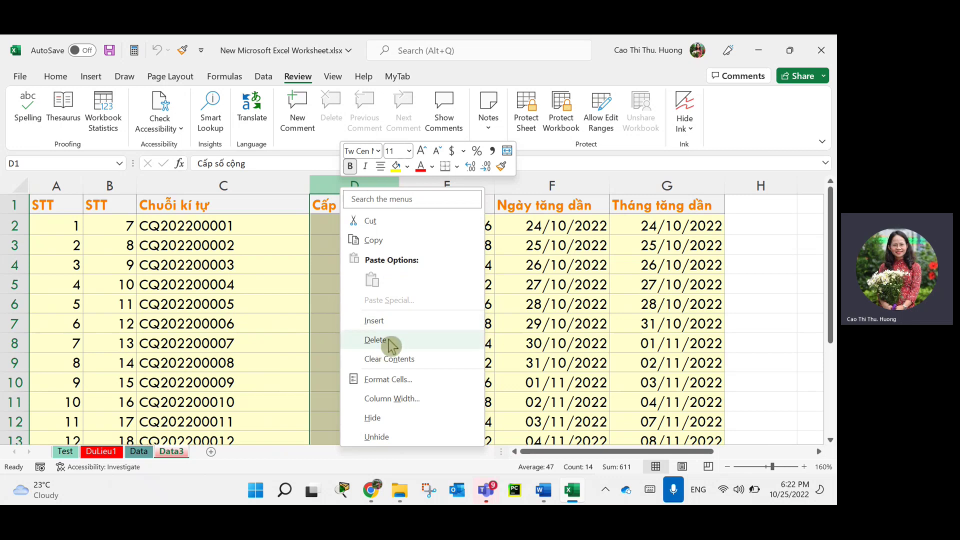
click(373, 418)
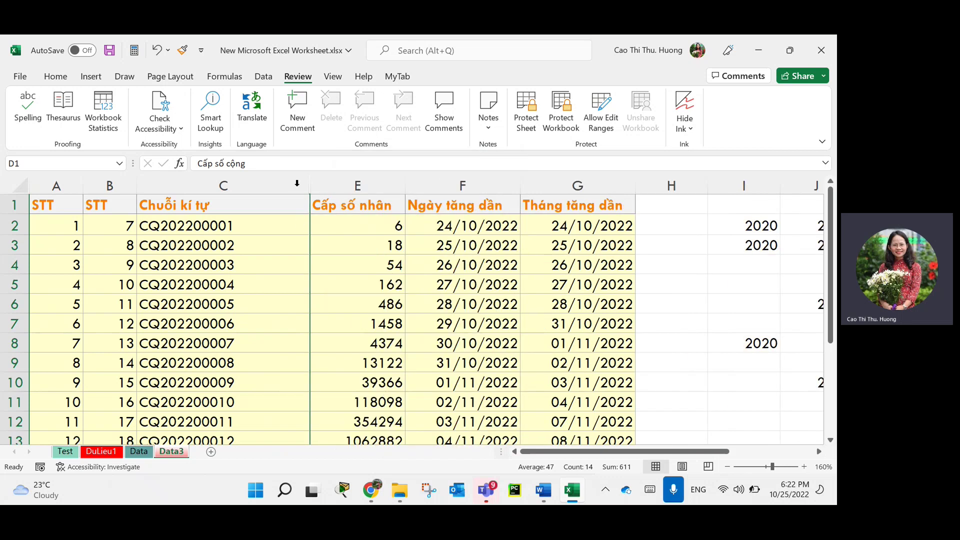
drag(304, 185, 325, 186)
click(425, 285)
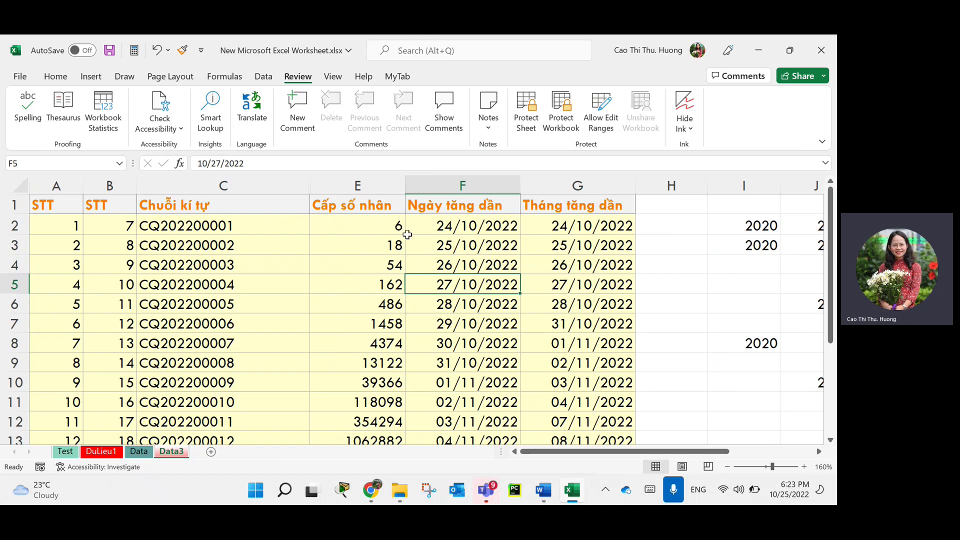
Select the whole sheet and browse Home's Format menu, including Hide & Unhide.
click(19, 183)
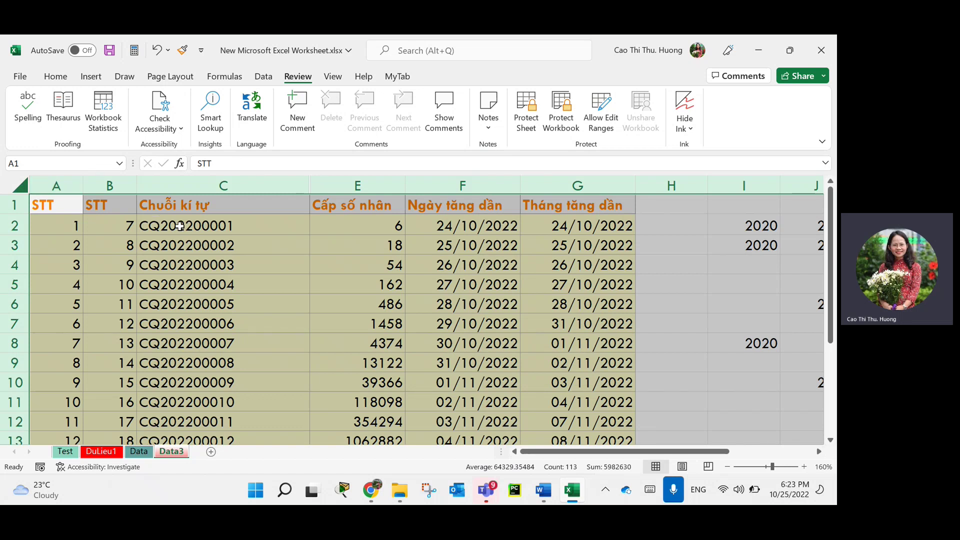
click(59, 79)
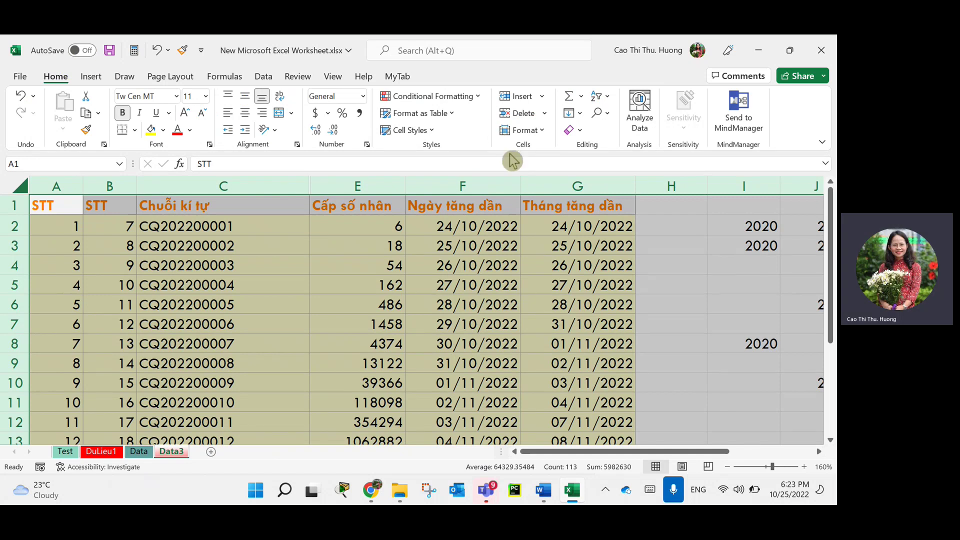
click(544, 132)
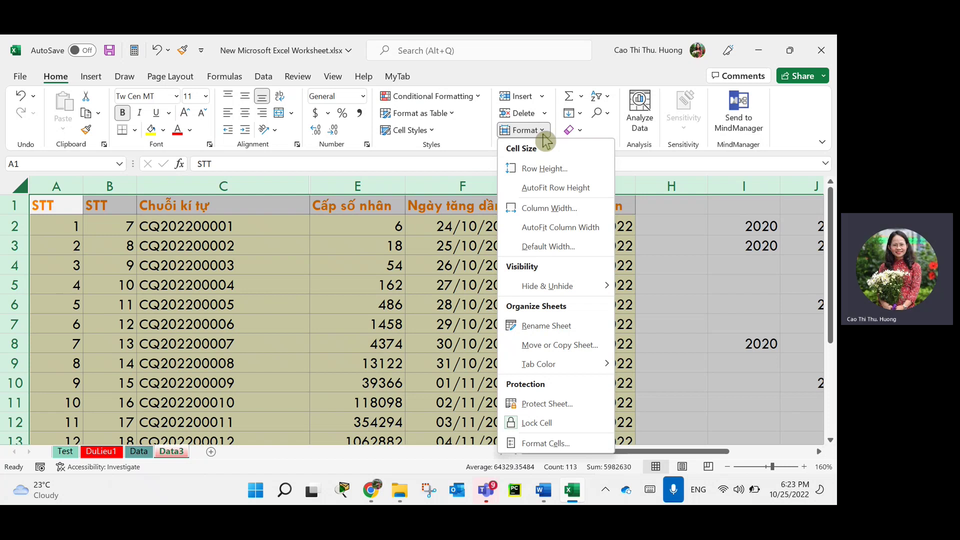
mouse_move(576, 292)
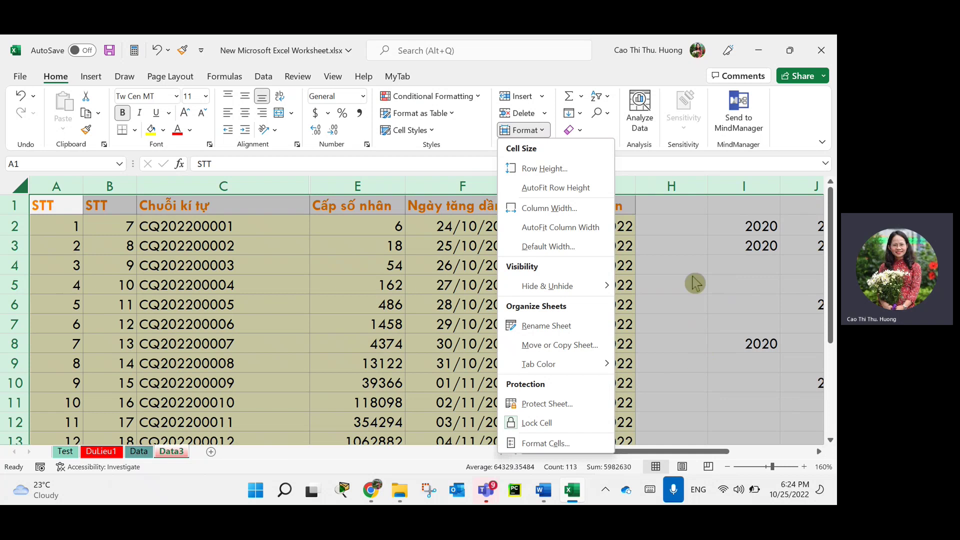
click(698, 317)
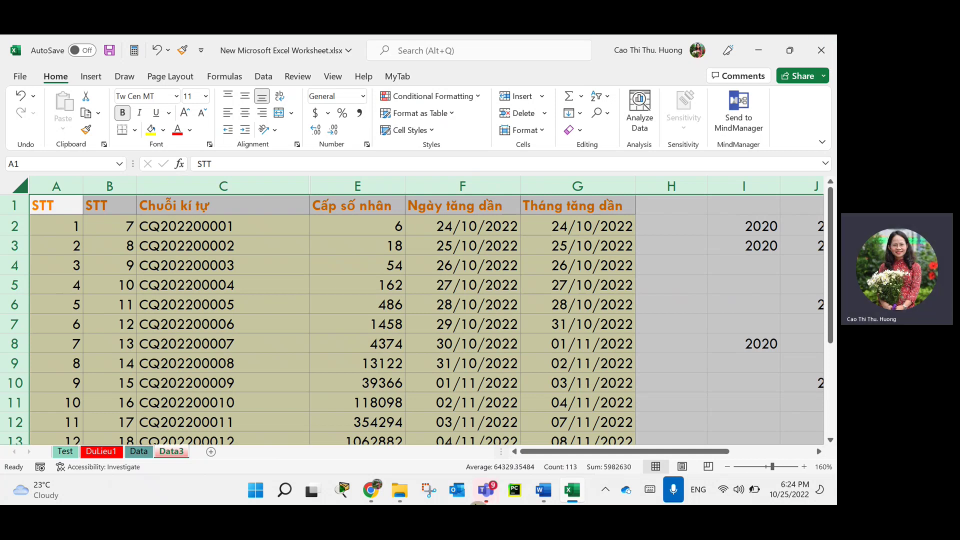
Return to the Teams meeting and choose Stop recording from More actions.
mouse_move(485, 490)
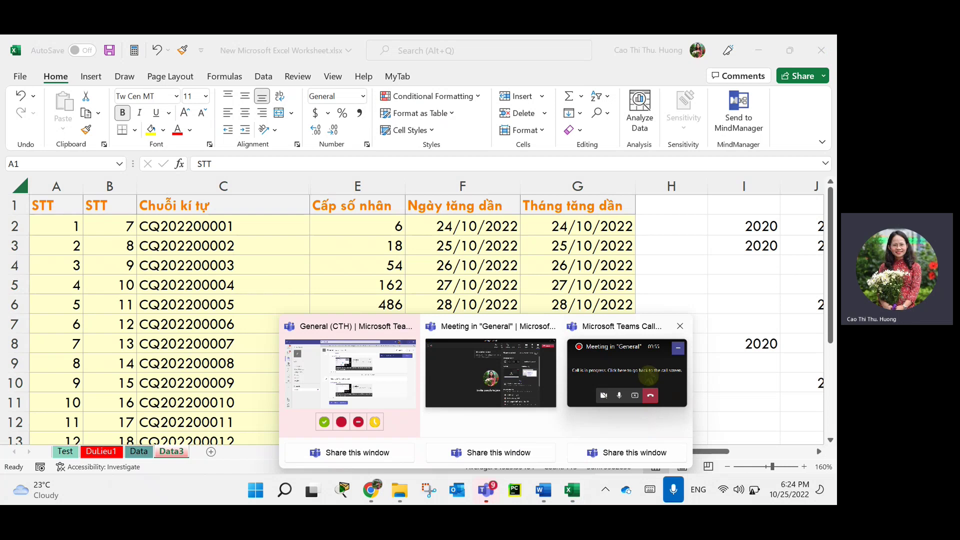
click(658, 394)
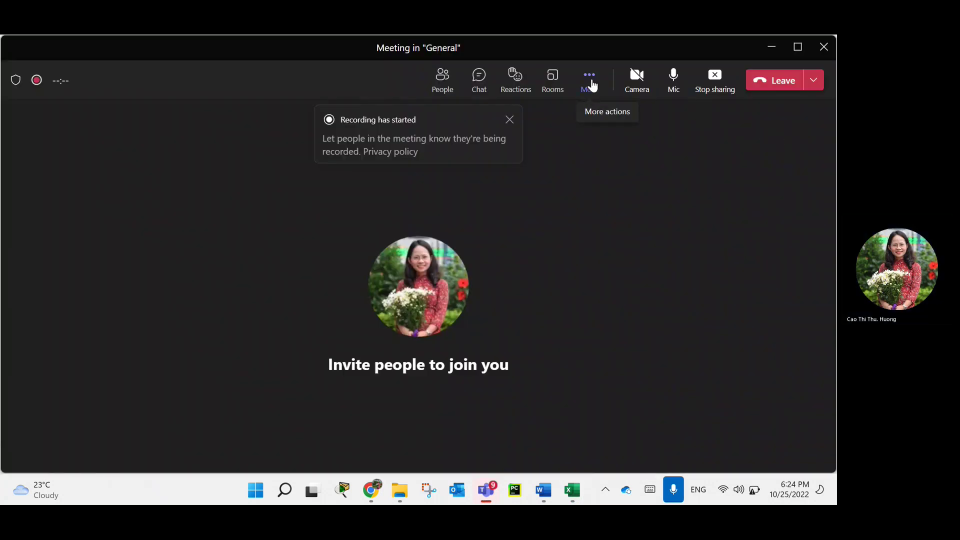
click(591, 85)
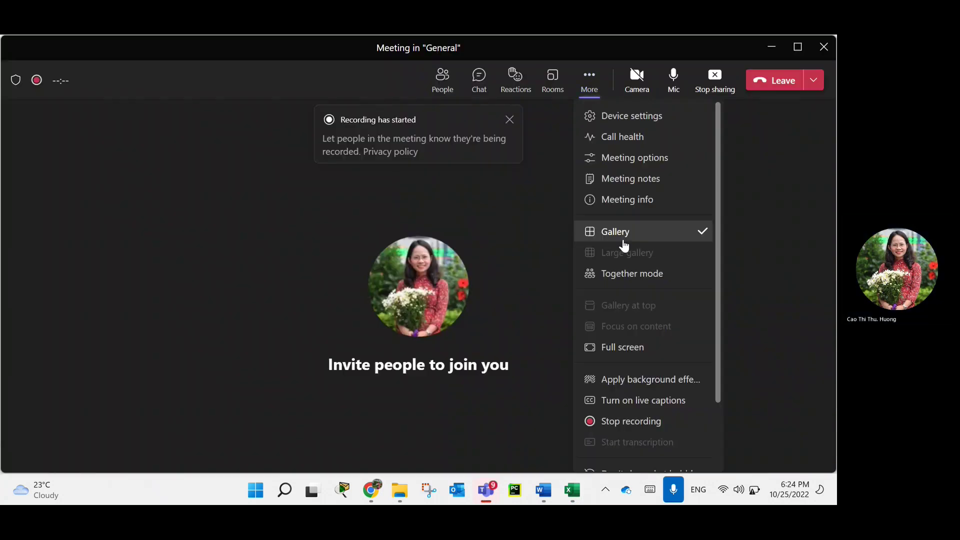
click(633, 426)
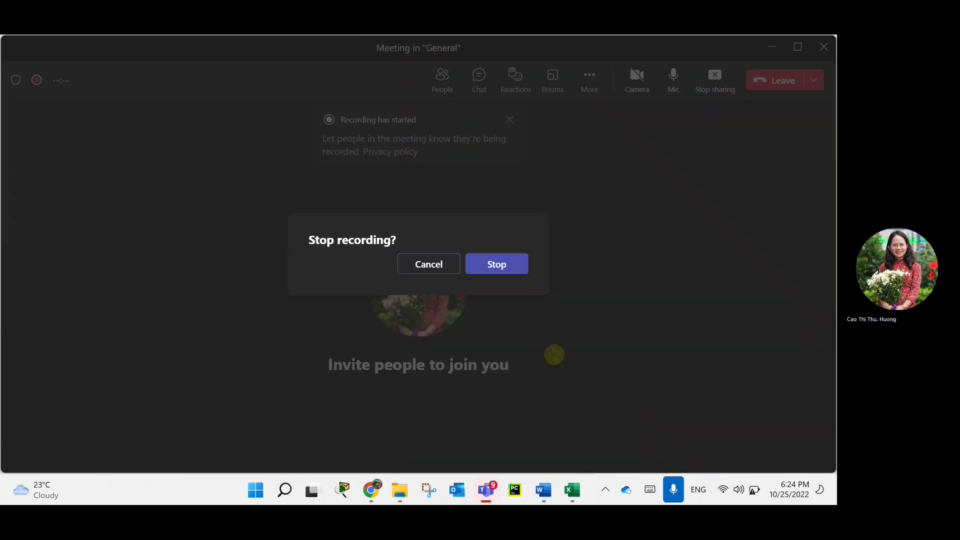